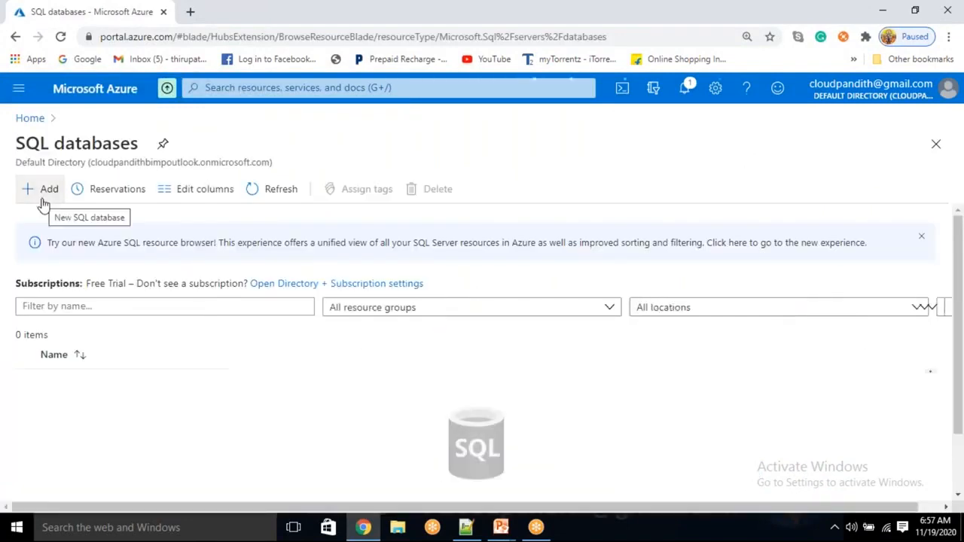
Start a new SQL database and create the resource group cloudpandith-BI-Master-Program1 for it
left_click(43, 202)
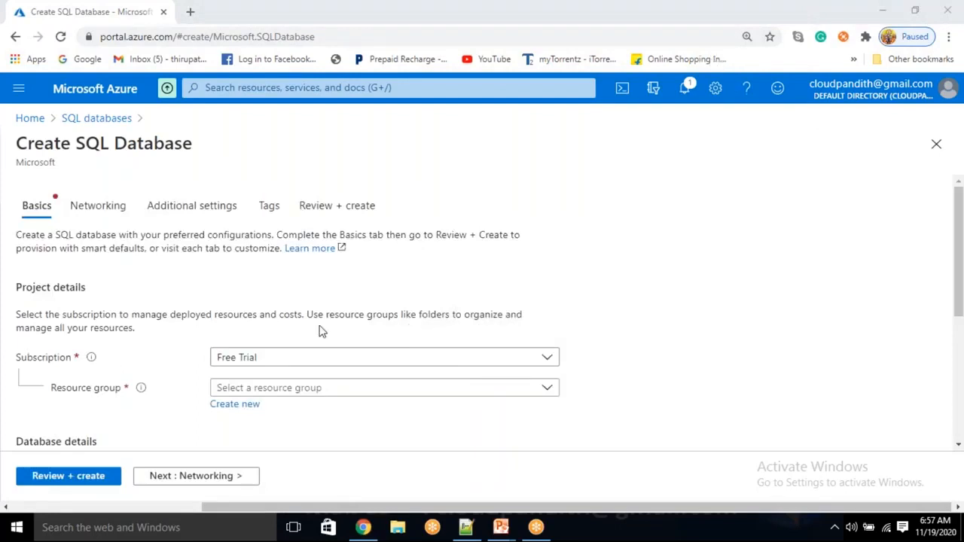
left_click(248, 406)
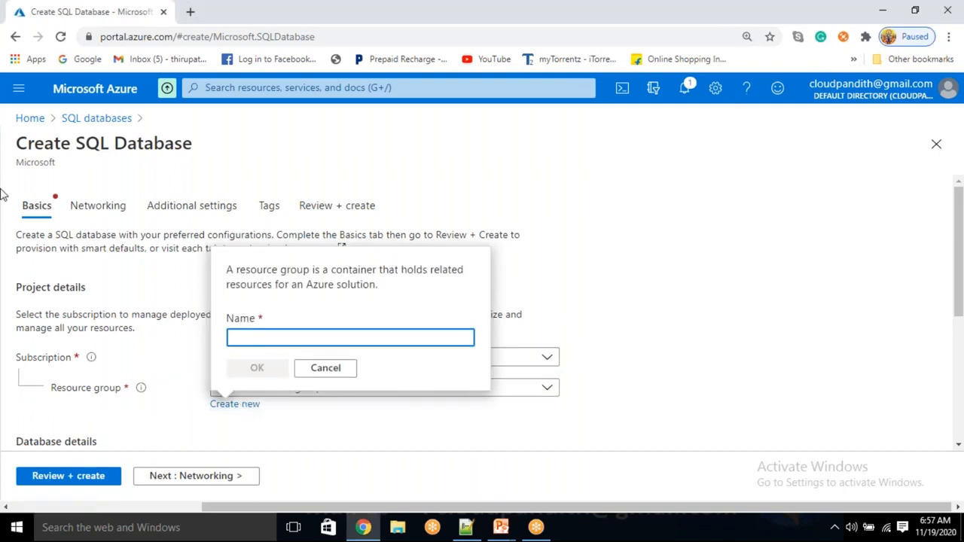
type("cloud")
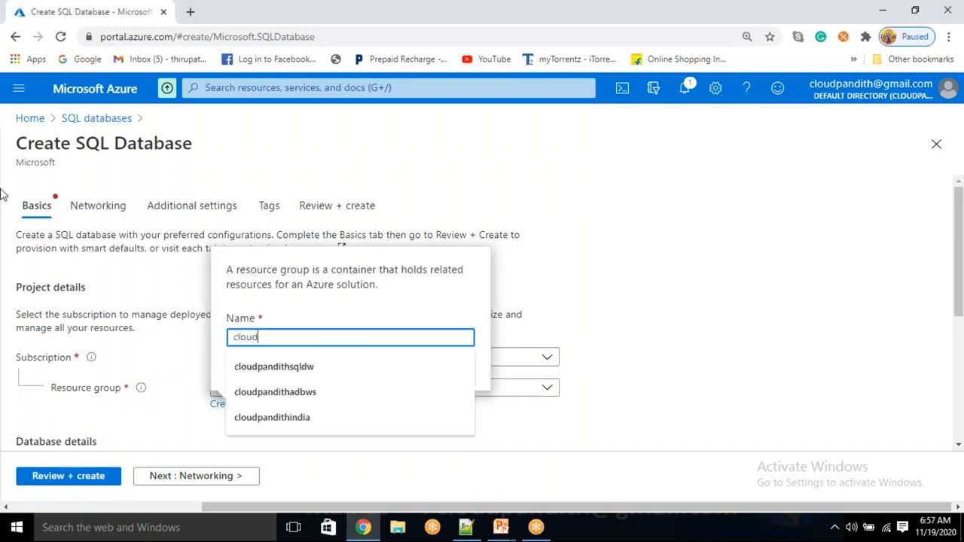
type("pandith-BI-Master-Program1")
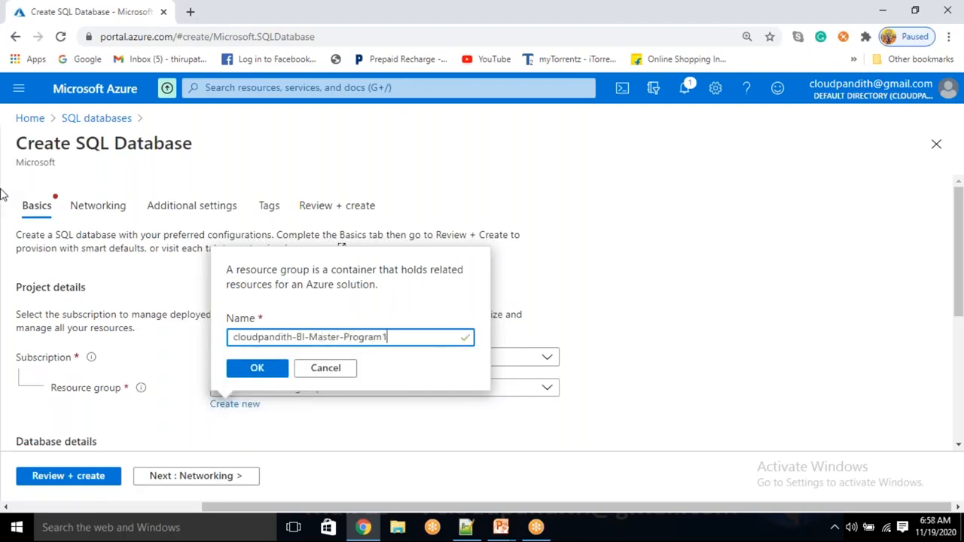
left_click(270, 376)
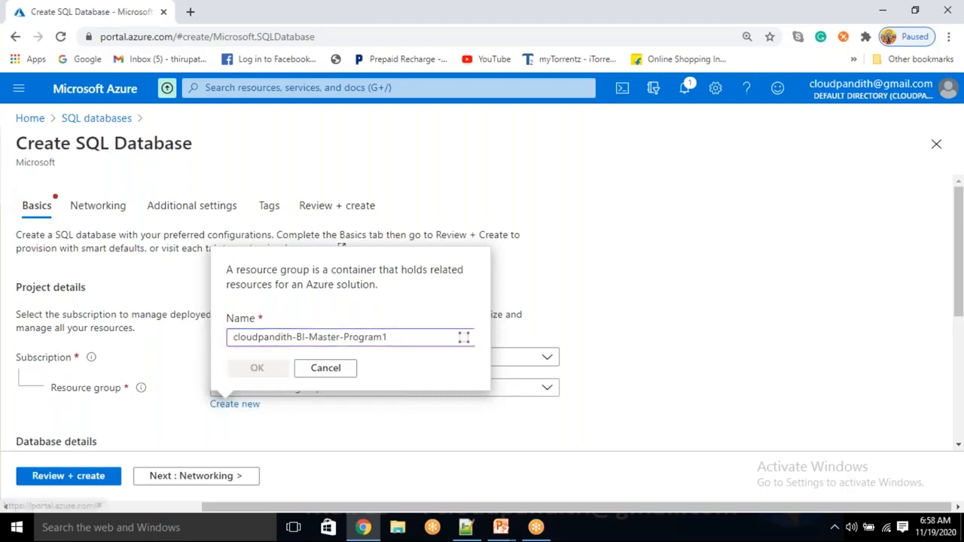
Name the new database cloudpandithsqldb
scroll(260, 354, "down", 3)
left_click(252, 300)
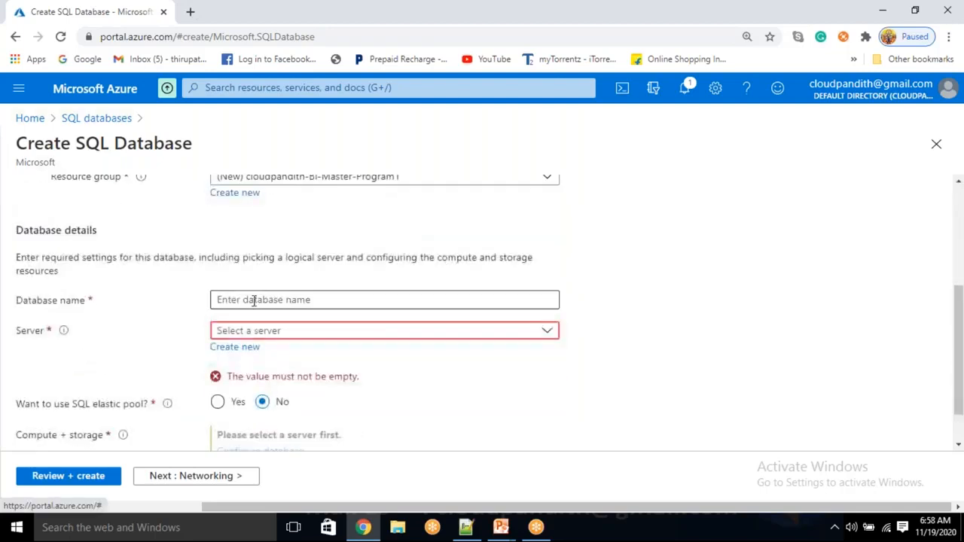
type("cloudpa")
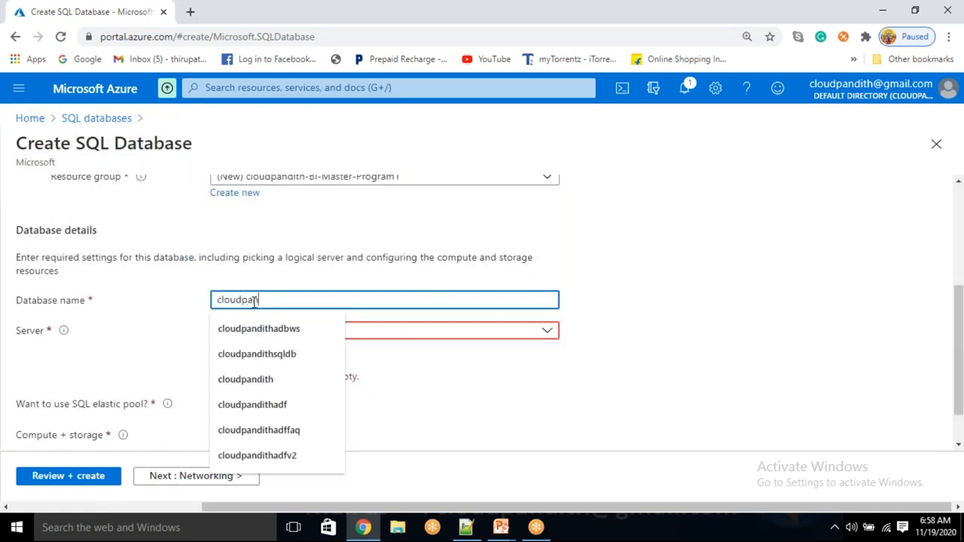
type("n")
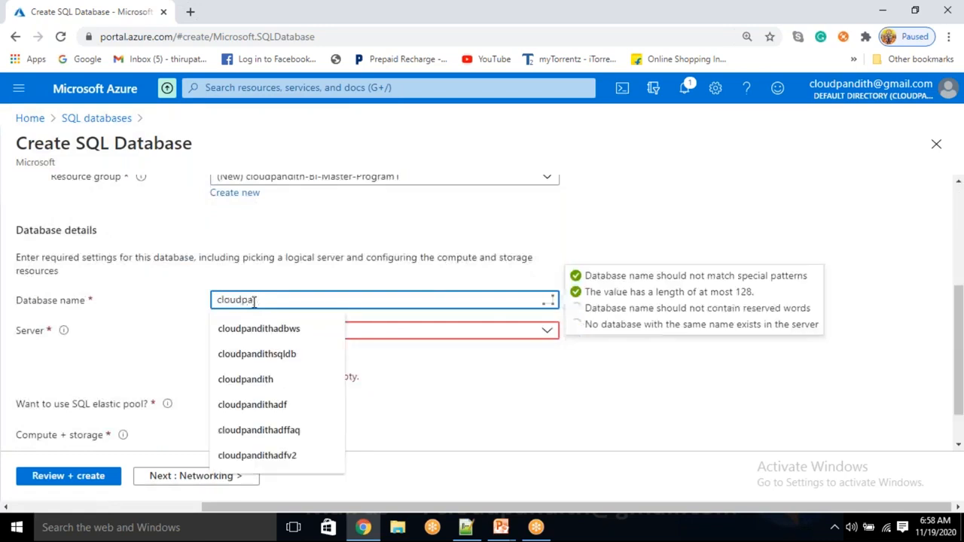
type("dithsqldb")
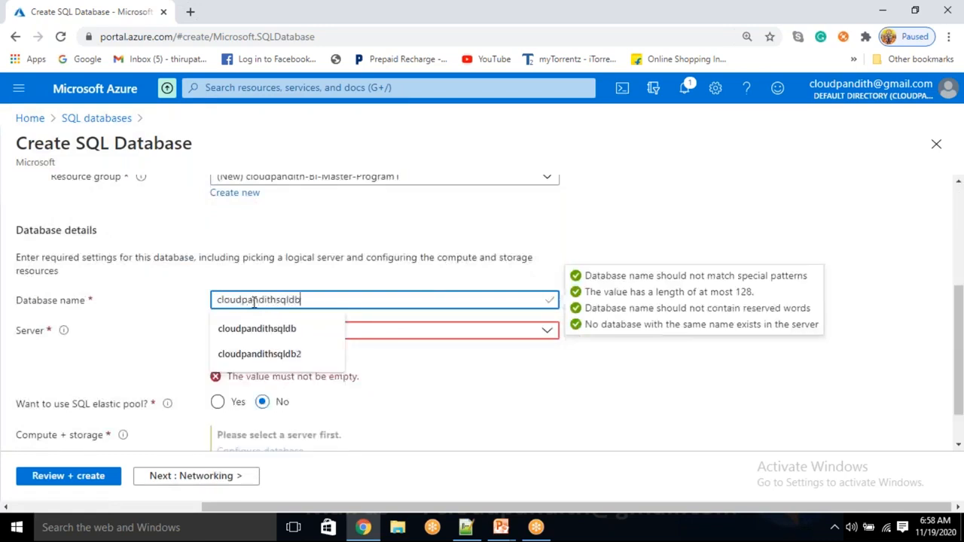
left_click(591, 404)
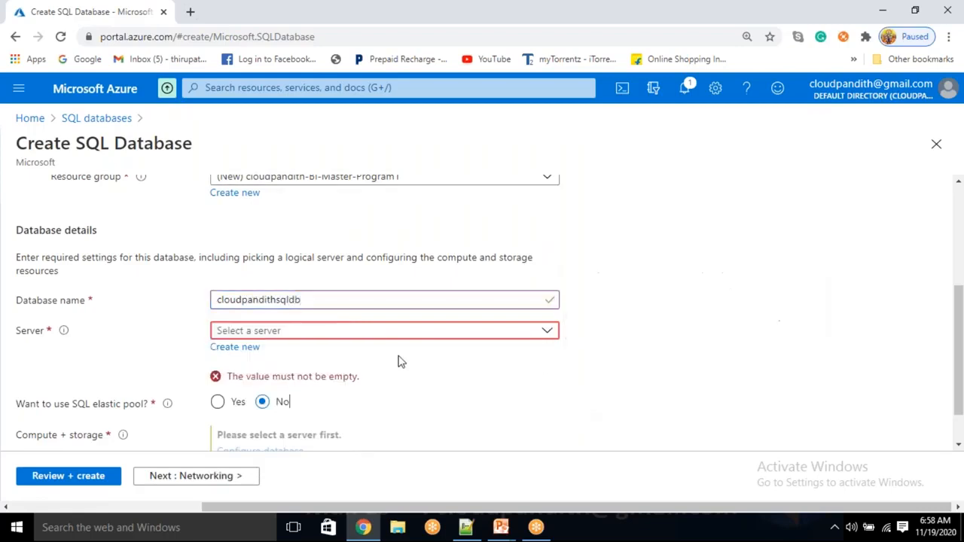
Start a new server for the database, name it cloudpandithsqlserver and enter the server admin login
left_click(229, 348)
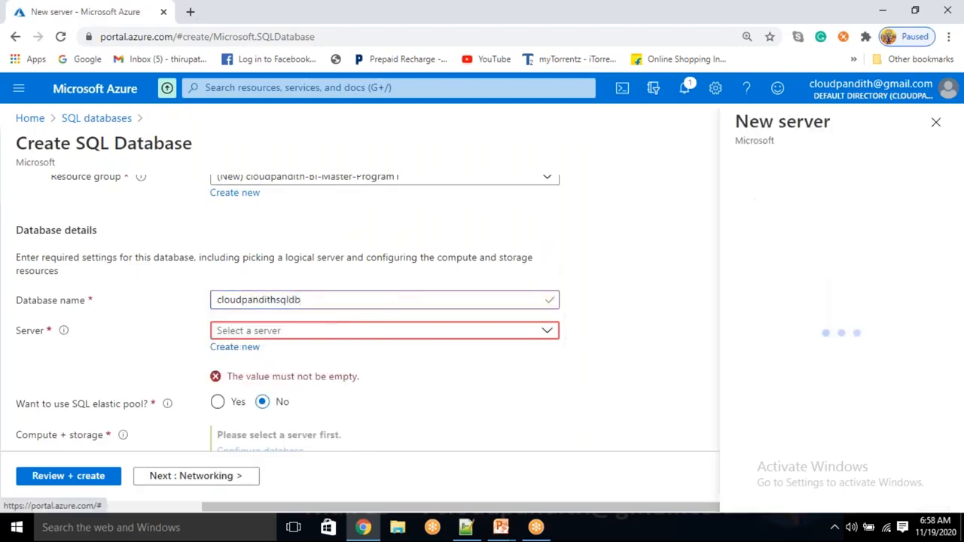
type("cloudpandithsqlserver")
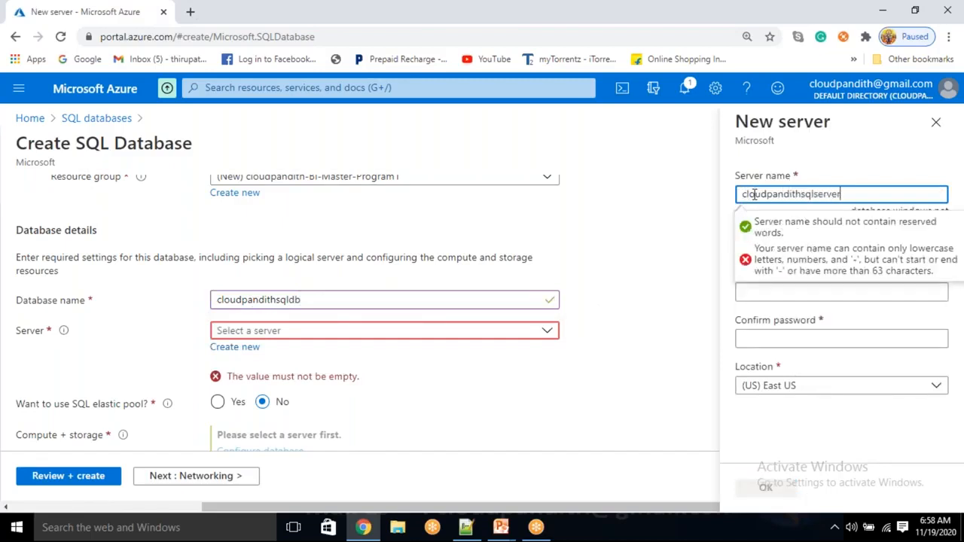
key("Tab")
type("mallaiah")
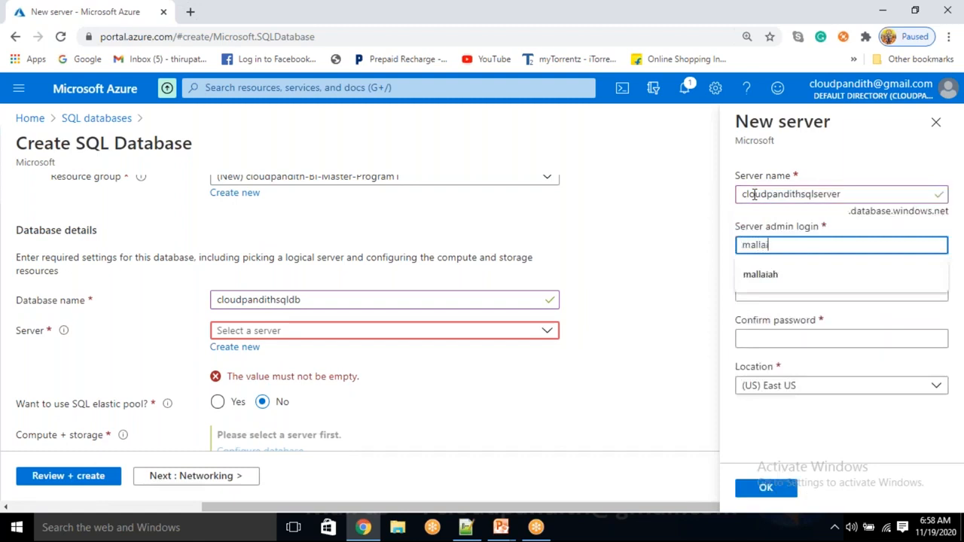
Enter and confirm the server admin password, and accept the new server for the database
key("Tab")
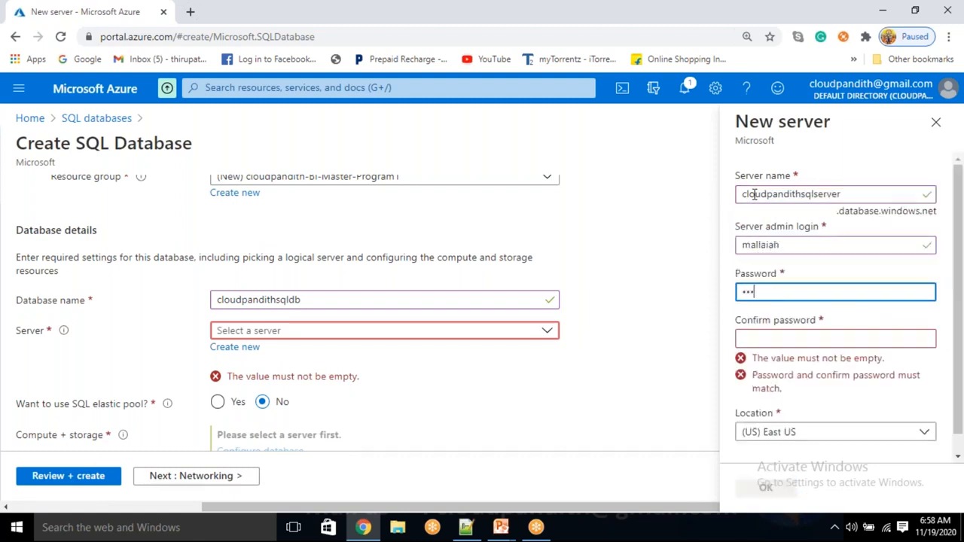
key("Tab")
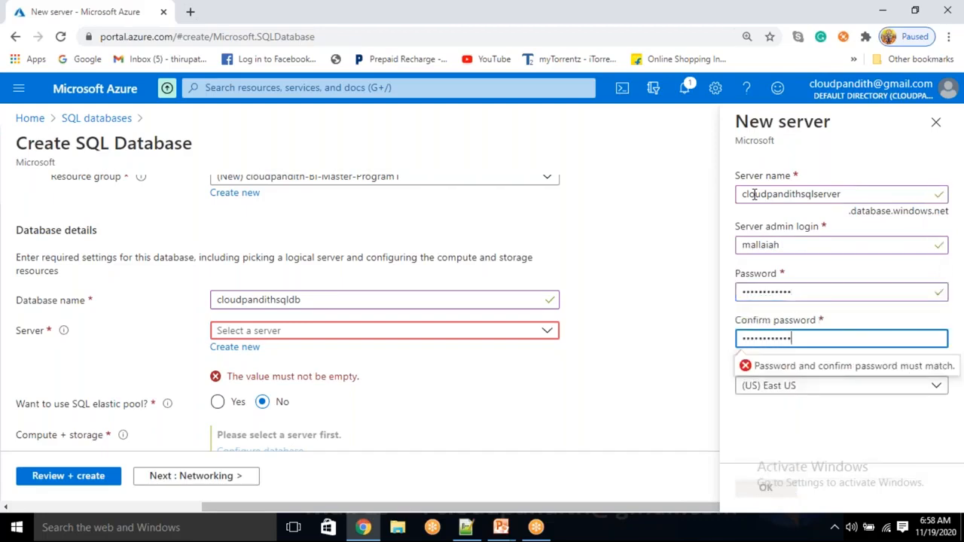
left_click(736, 413)
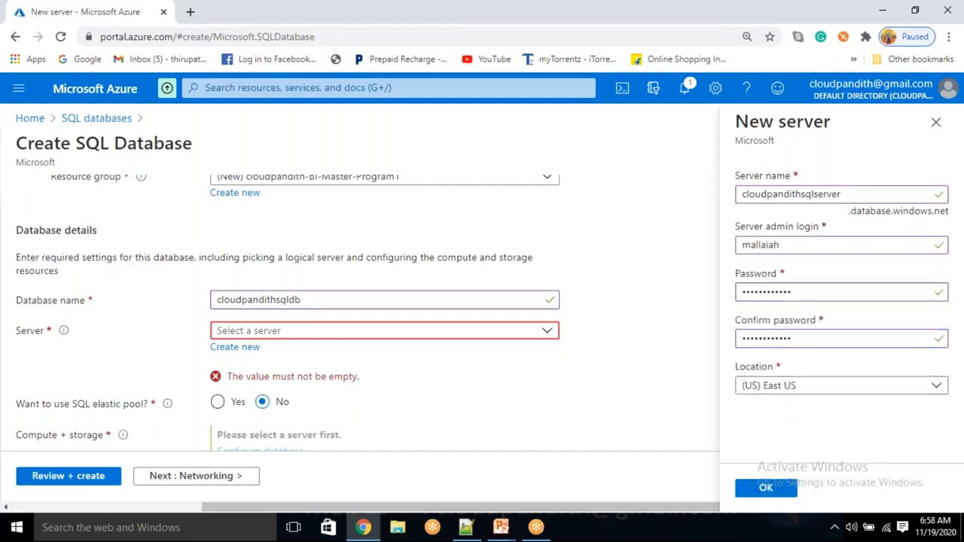
left_click(767, 489)
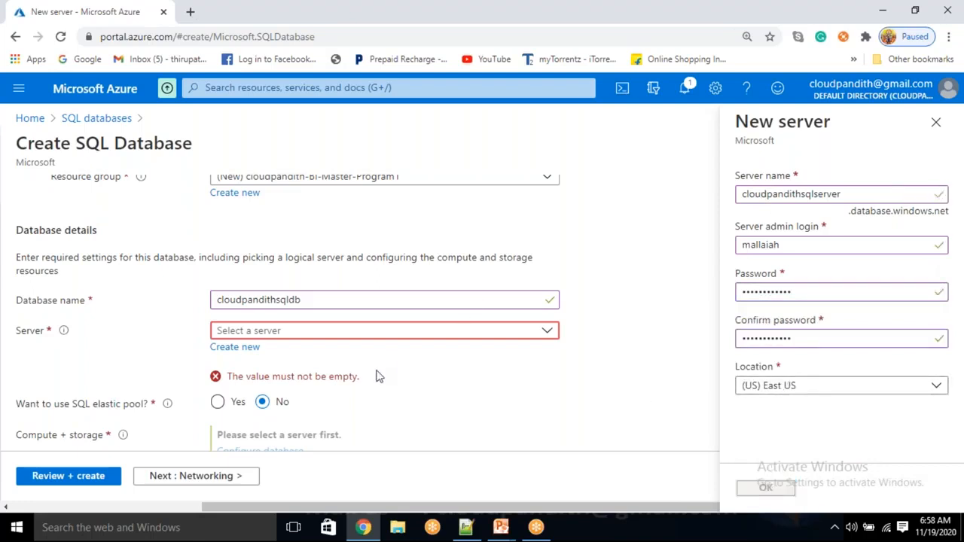
Review the SQL database settings and submit the database for creation
scroll(374, 375, "up", 2)
scroll(181, 407, "down", 1)
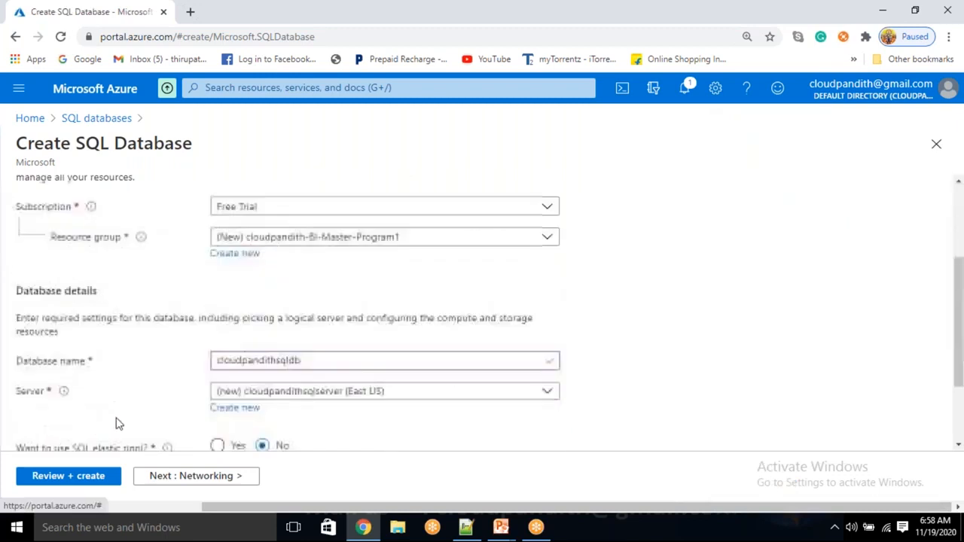
left_click_drag(78, 338, 147, 340)
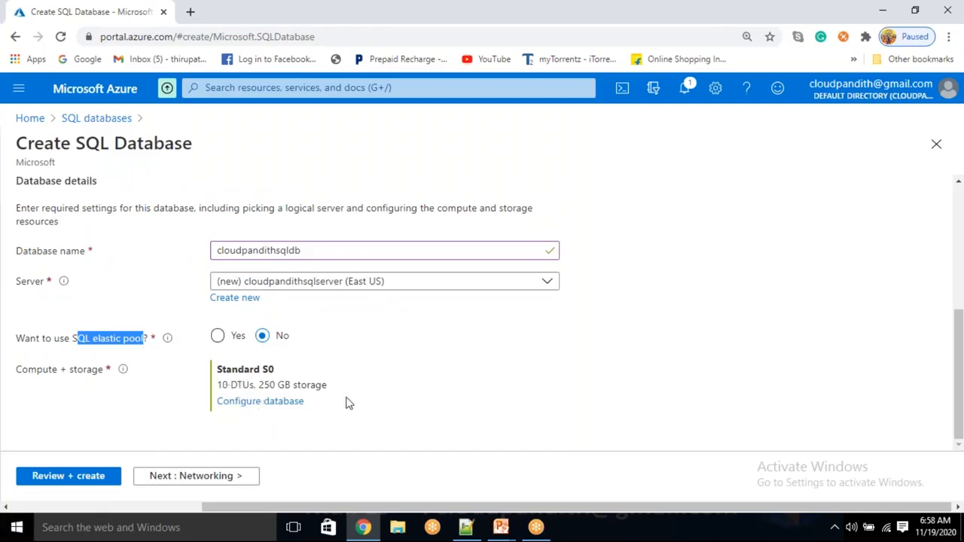
left_click(75, 476)
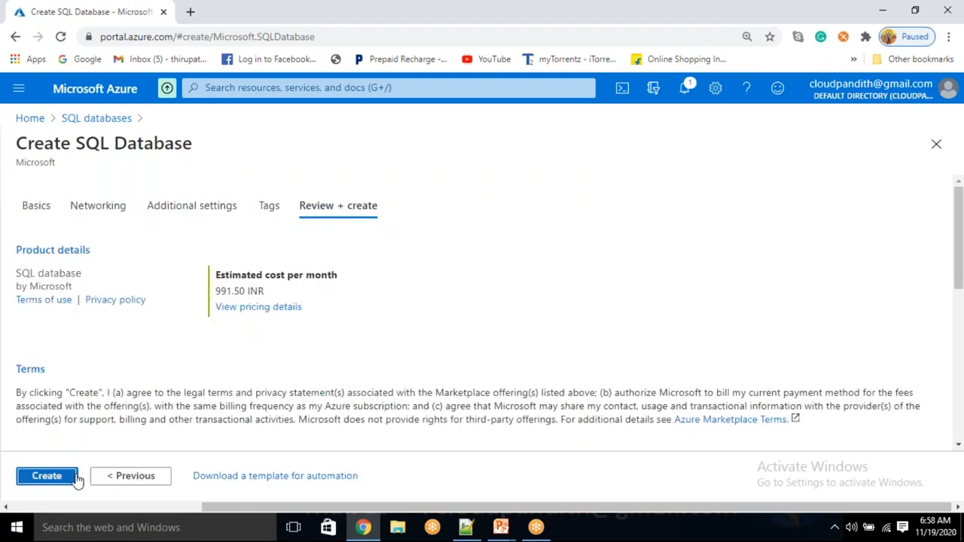
left_click(46, 476)
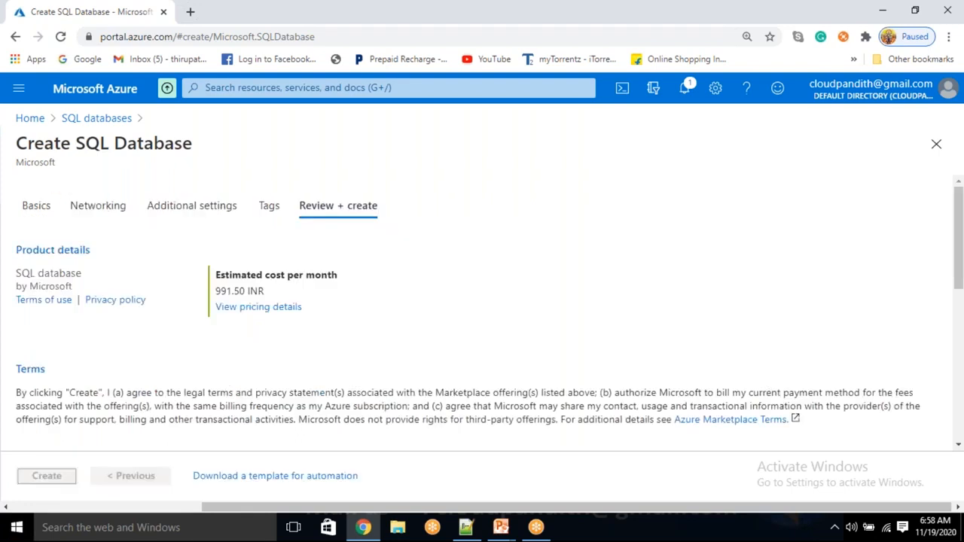
Open portal.azure.com in a new browser tab
left_click(190, 12)
type("p")
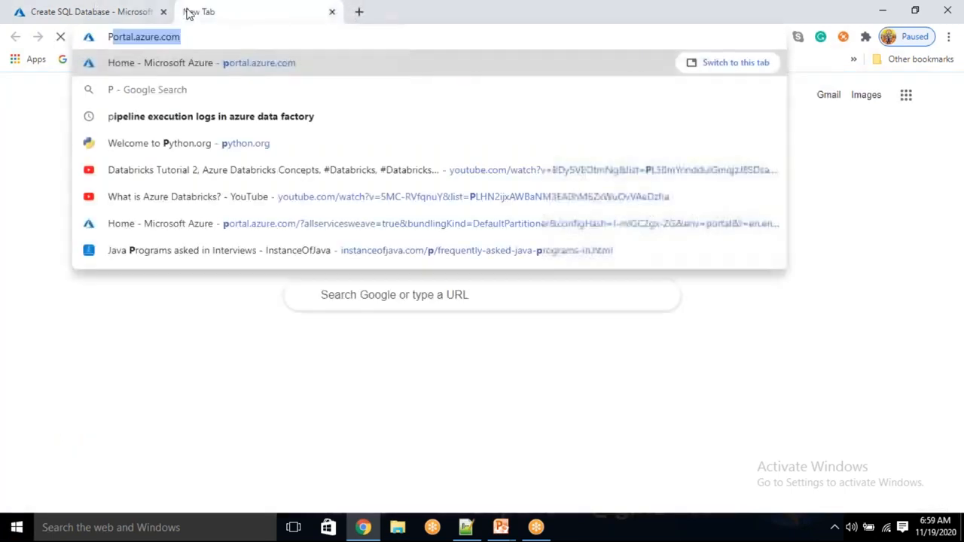
key("Return")
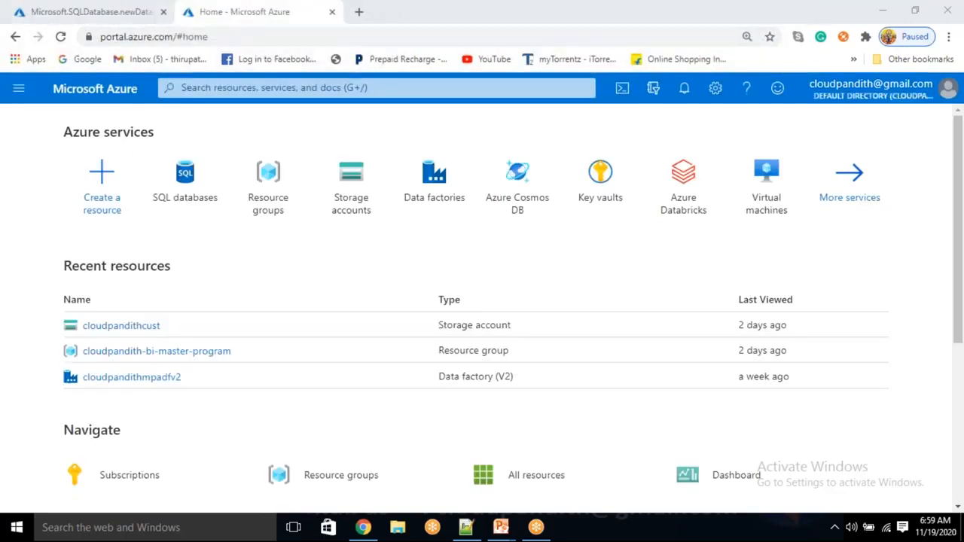
Start a new storage account and assign it to the existing resource group cloudpandith-BI-Master-Program1
left_click(340, 205)
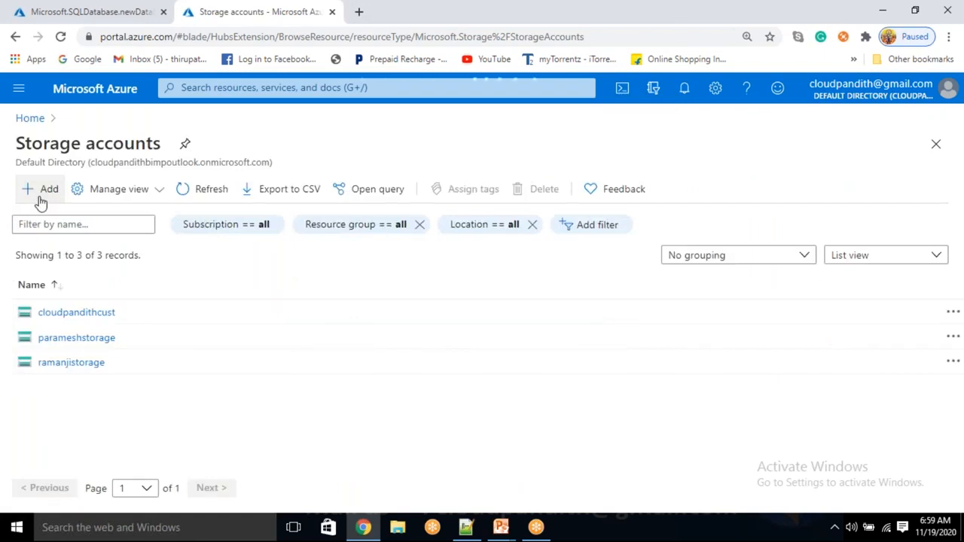
left_click(41, 190)
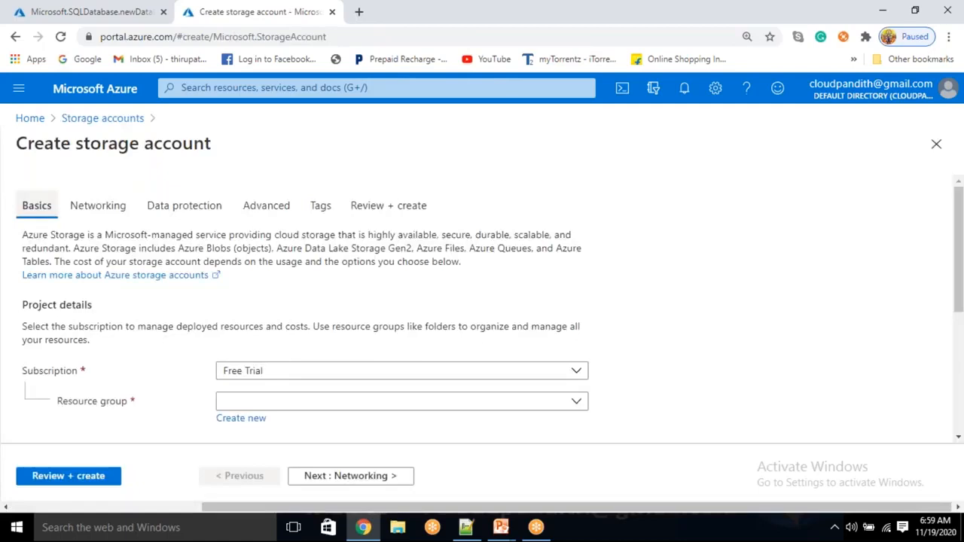
scroll(302, 273, "down", 5)
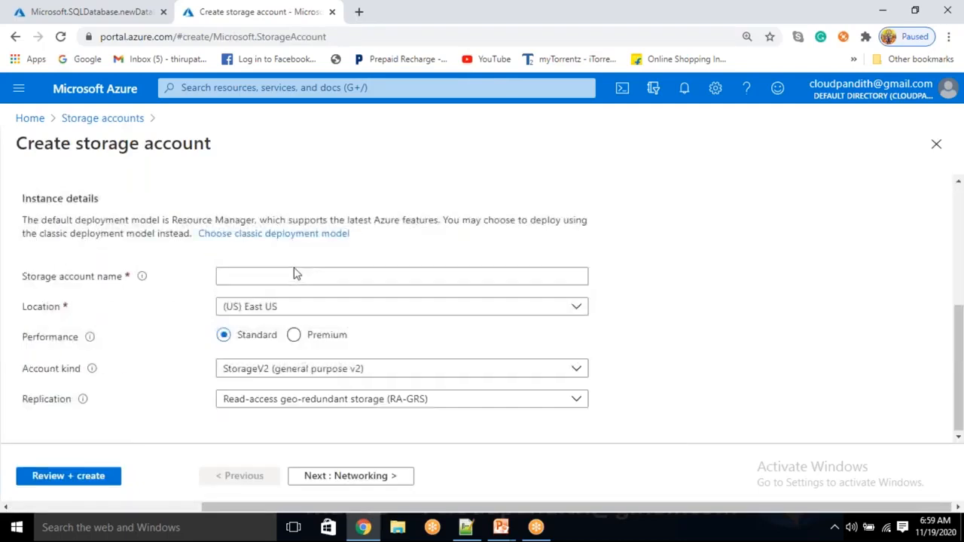
left_click(296, 273)
scroll(267, 362, "up", 5)
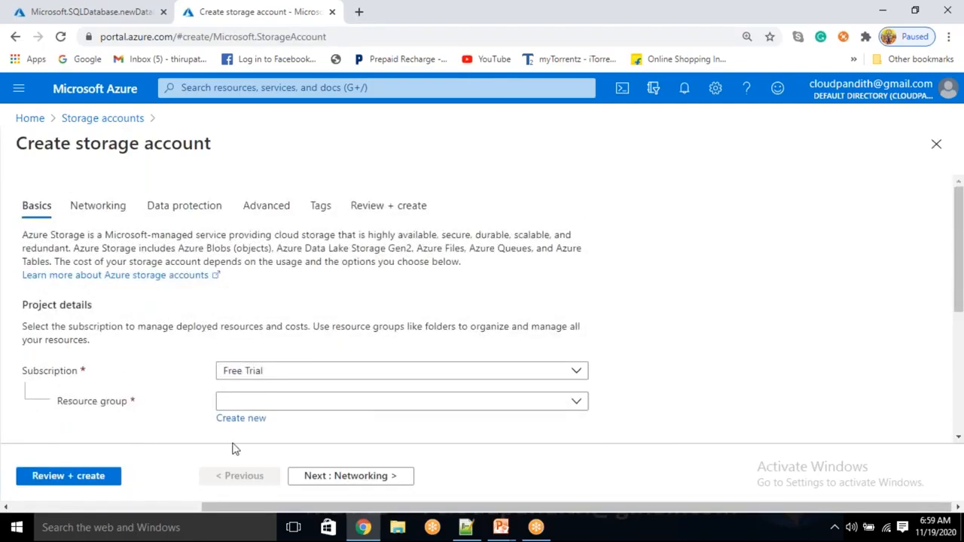
left_click(256, 406)
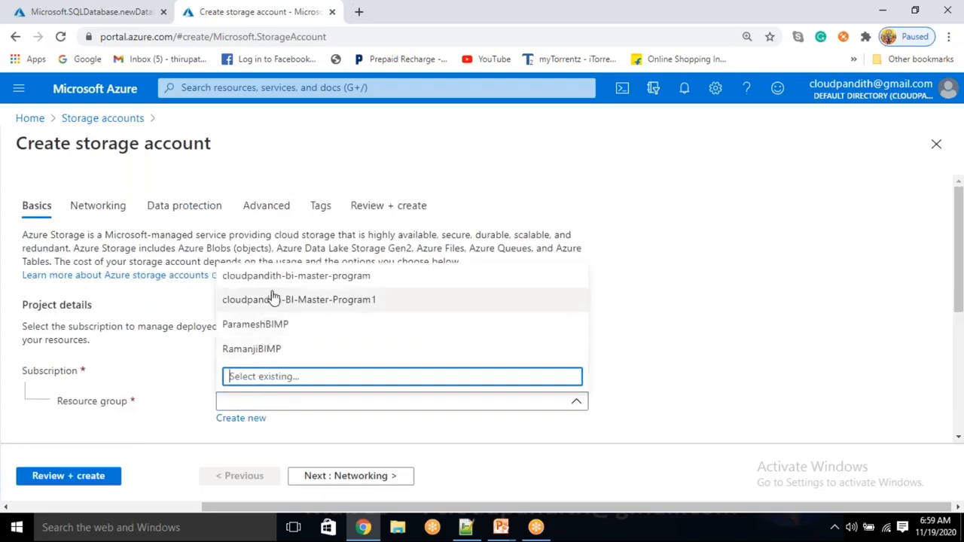
left_click(274, 300)
Name the storage account cloudpandithstorage
scroll(273, 300, "down", 3)
left_click(251, 320)
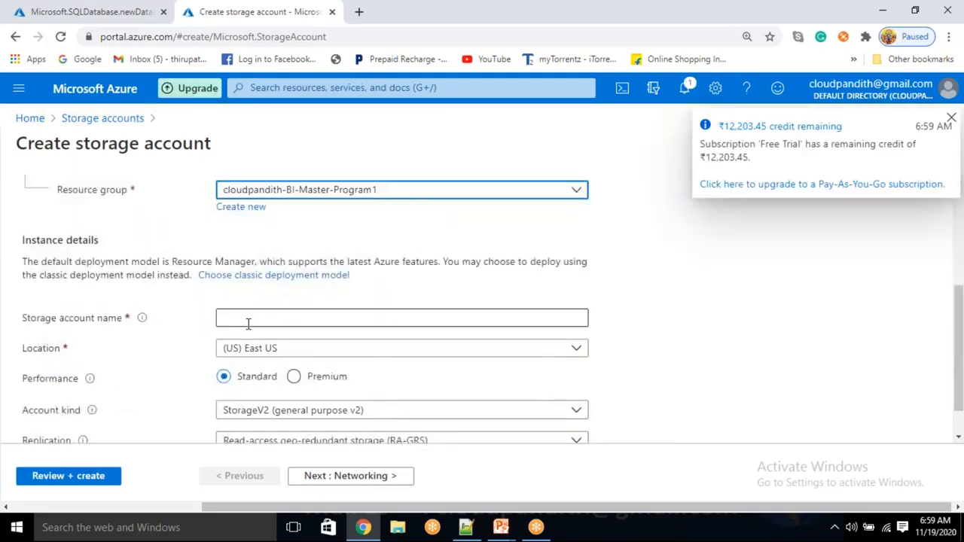
type("cLOUD")
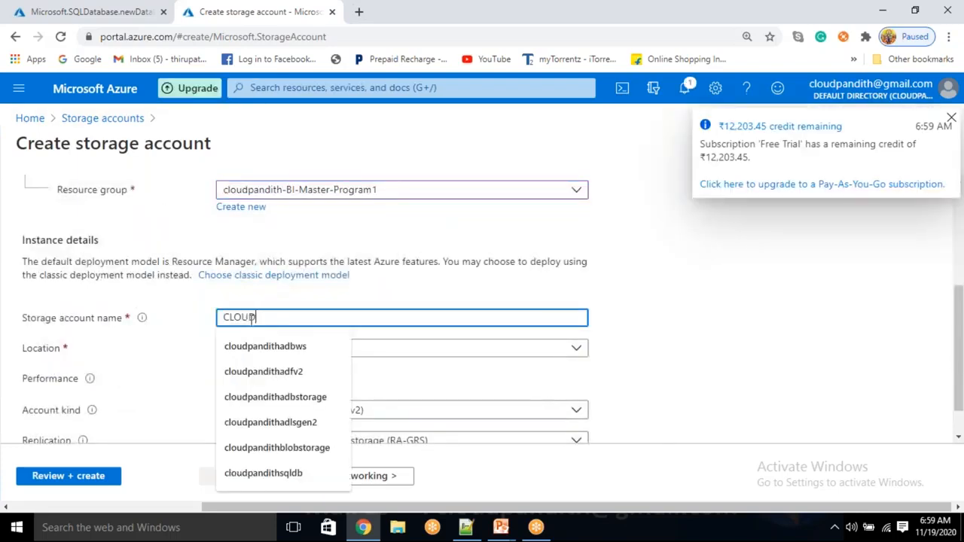
type("PA")
key("BackSpace")
key("BackSpace")
key("BackSpace")
key("BackSpace")
key("BackSpace")
key("BackSpace")
type("cl")
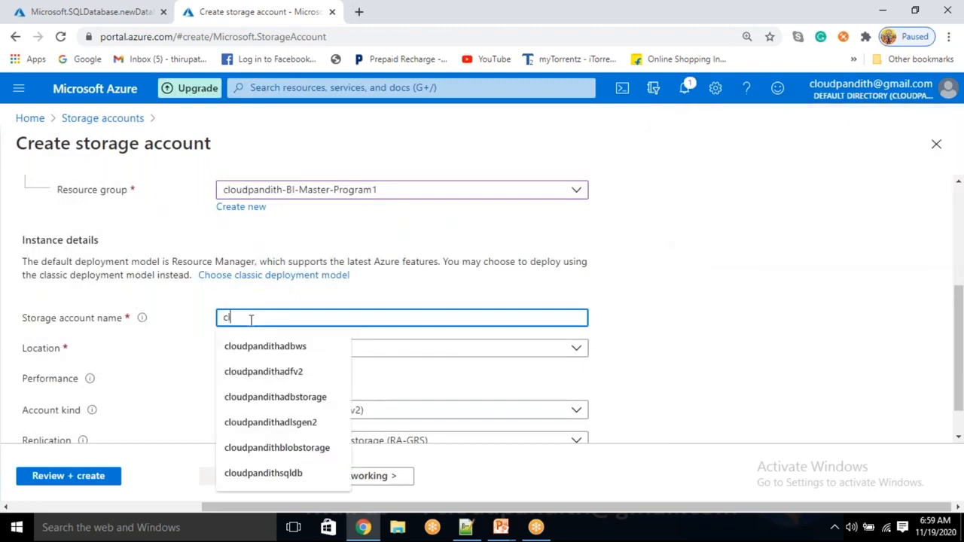
type("oudpandithstorage")
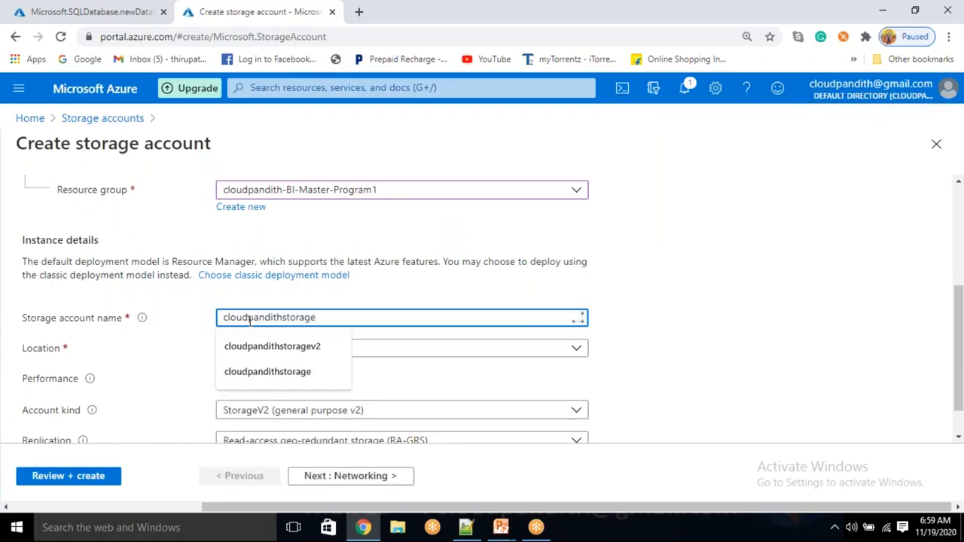
left_click(429, 297)
scroll(422, 299, "down", 1)
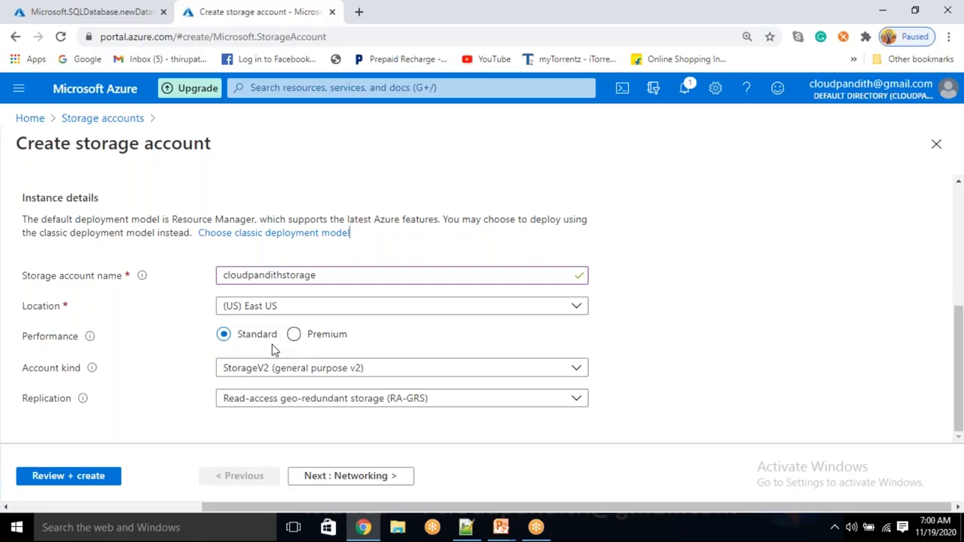
left_click(269, 376)
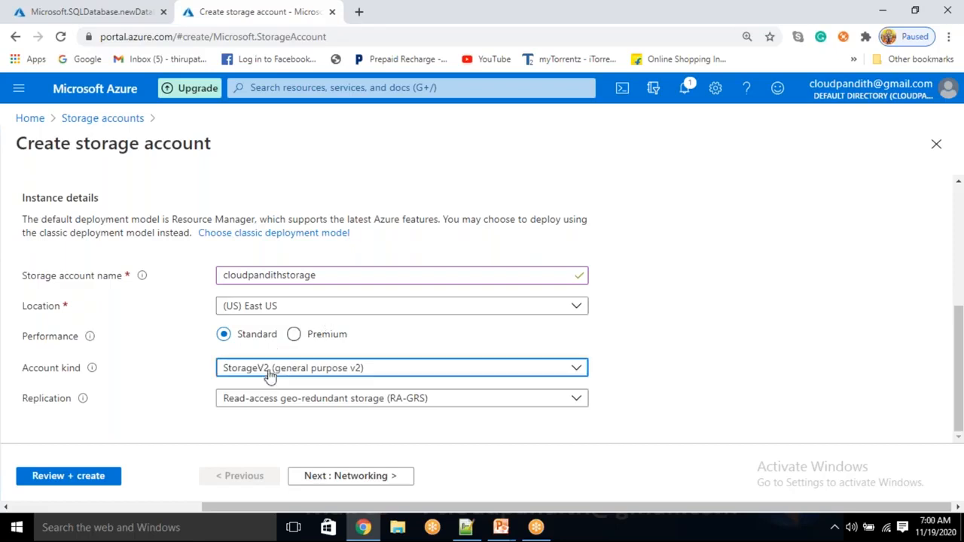
left_click(181, 432)
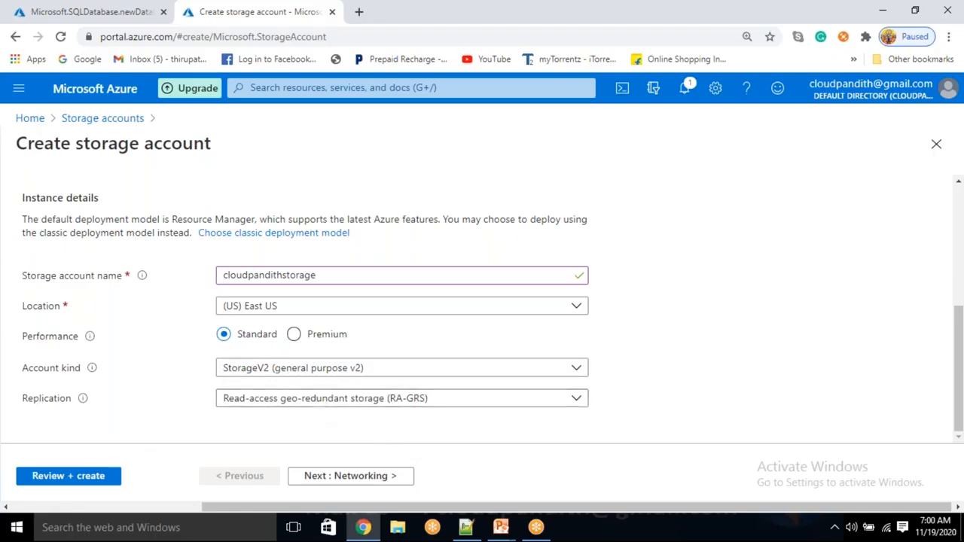
Look through the replication options without changing them and submit the storage account cloudpandithstorage for creation
left_click(275, 398)
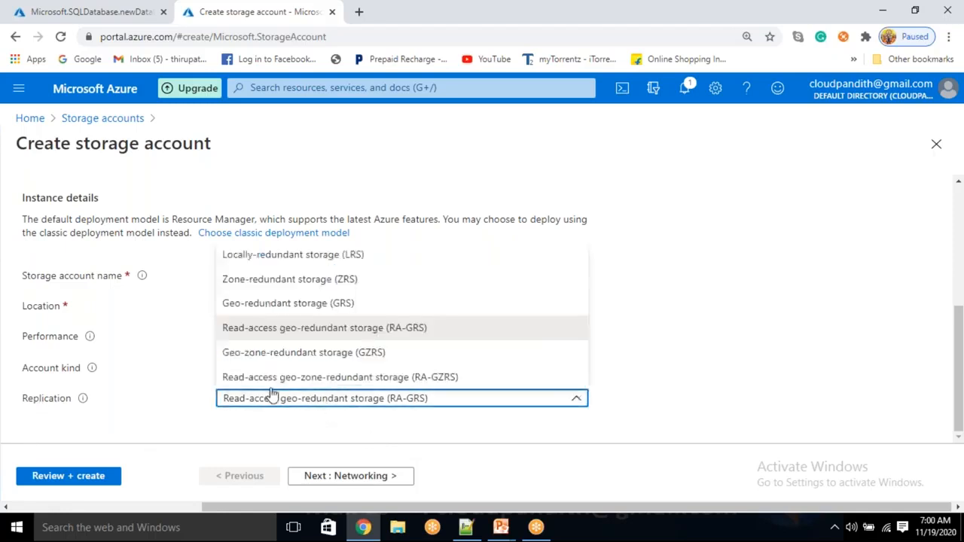
left_click(203, 418)
left_click(75, 476)
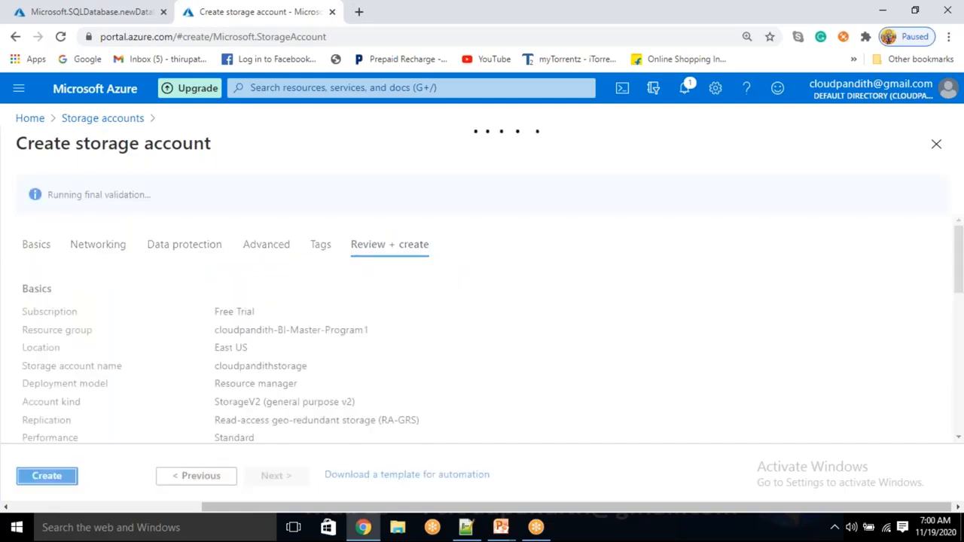
left_click(67, 479)
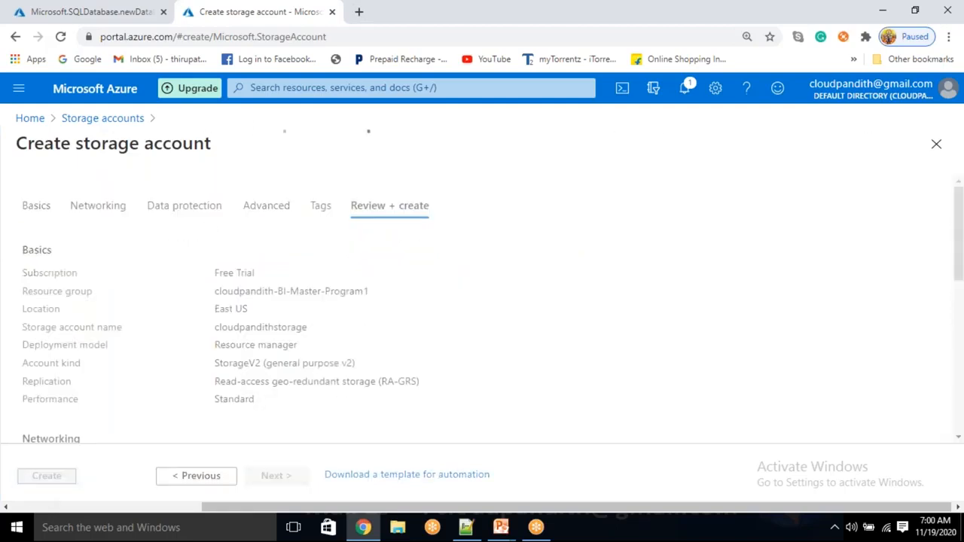
Open the Azure portal home page in another new browser tab
left_click(358, 12)
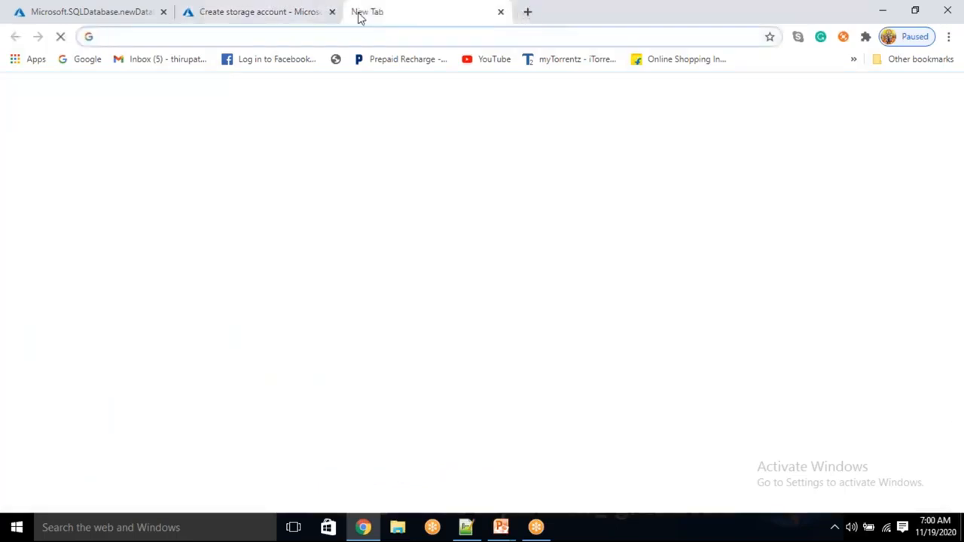
type("port")
key("Return")
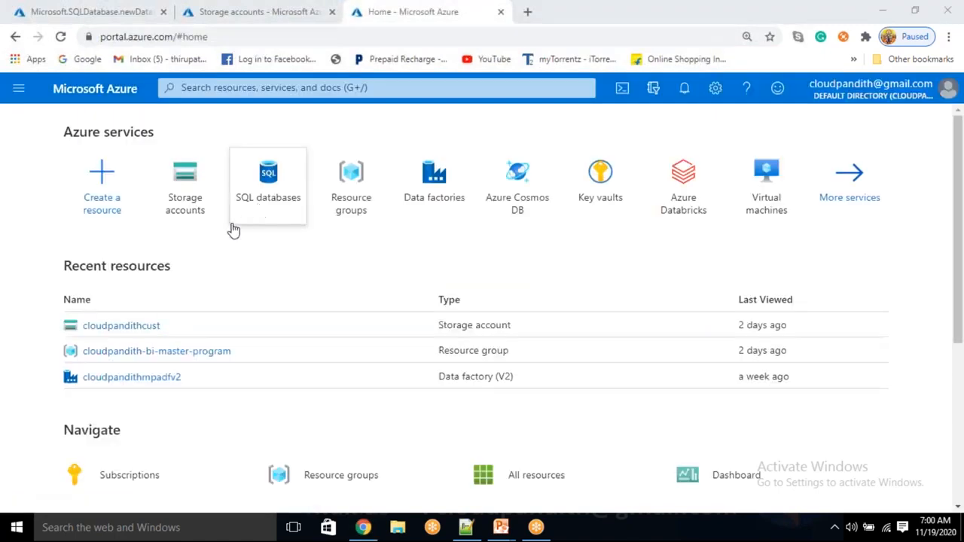
Start a new data factory and assign it to the existing resource group cloudpandith-BI-Master-Program1
left_click(424, 198)
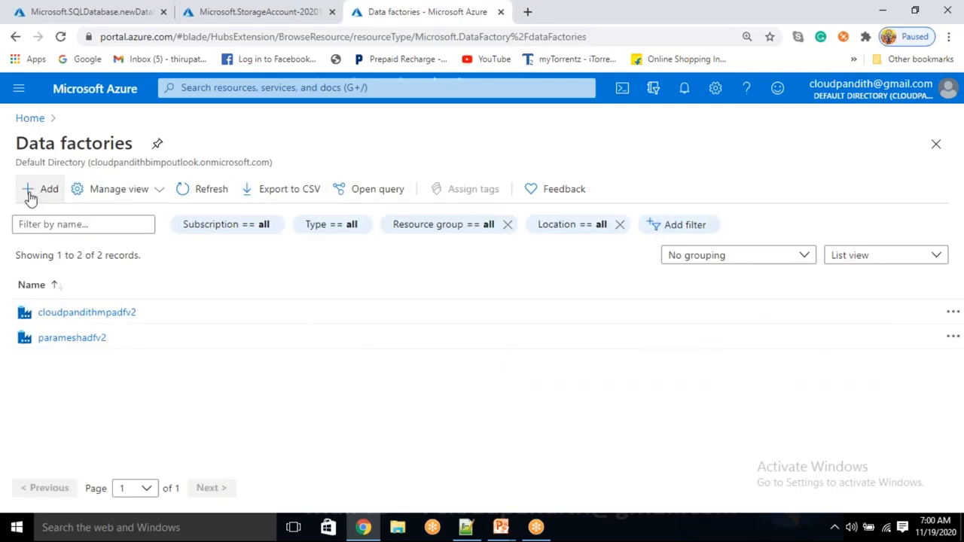
left_click(30, 194)
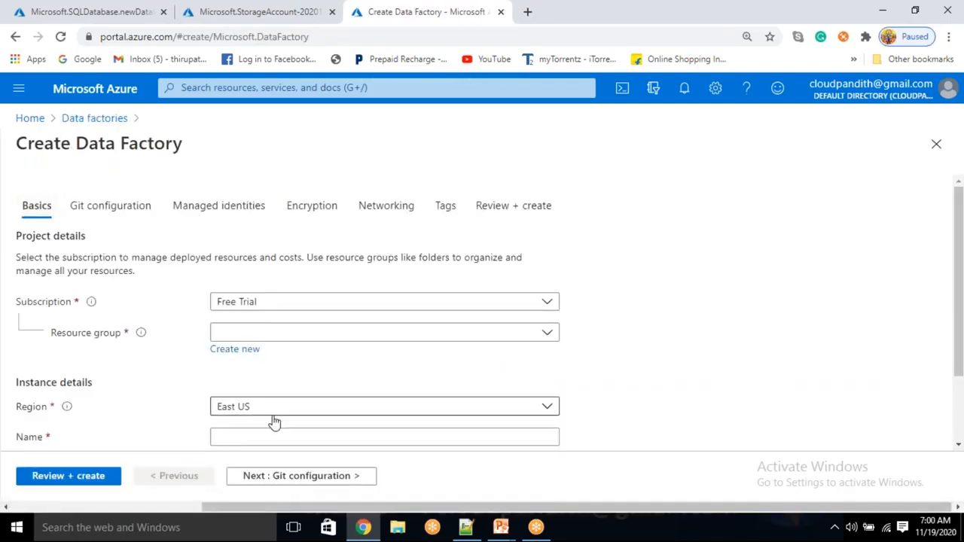
left_click(280, 334)
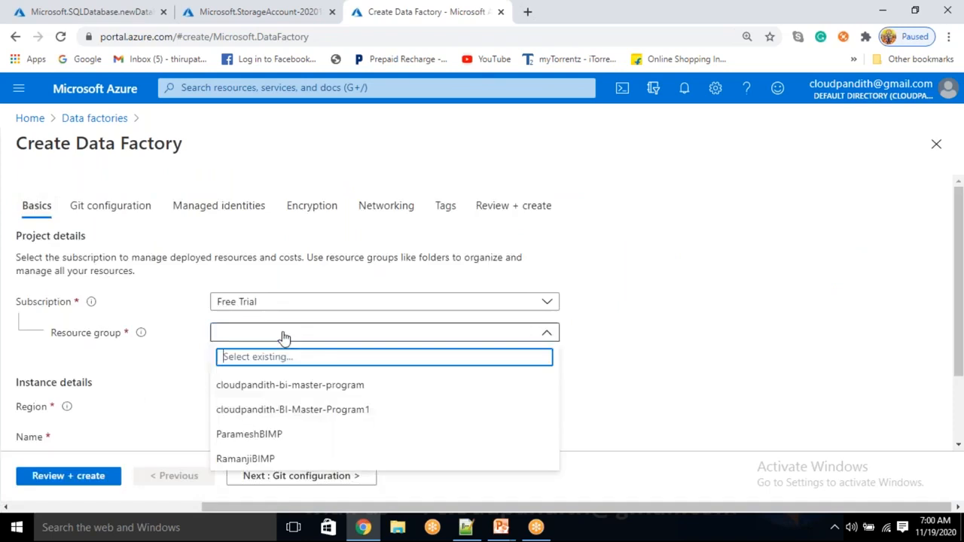
left_click(290, 409)
Name the data factory cloudpandithBIadfv2 and have the name validated
scroll(280, 413, "down", 1)
left_click(239, 366)
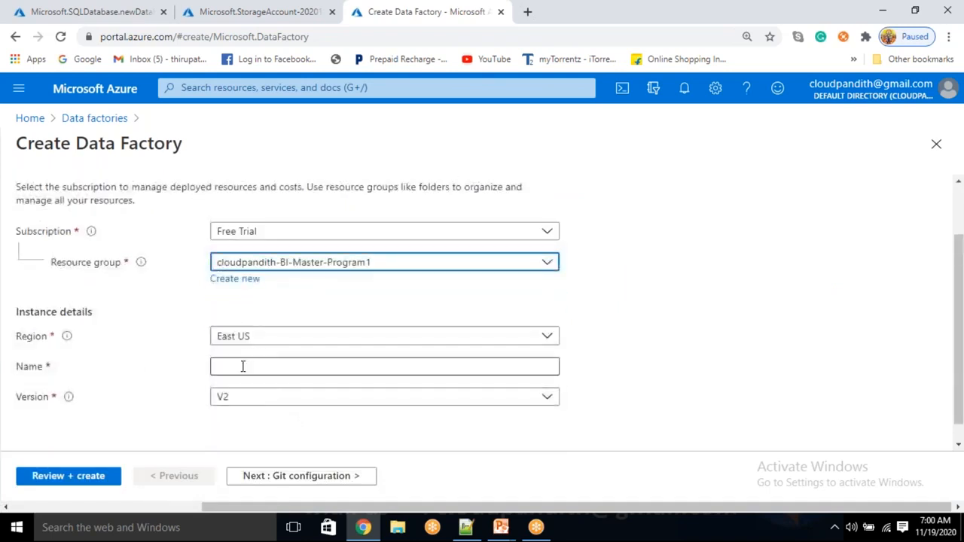
type("cl")
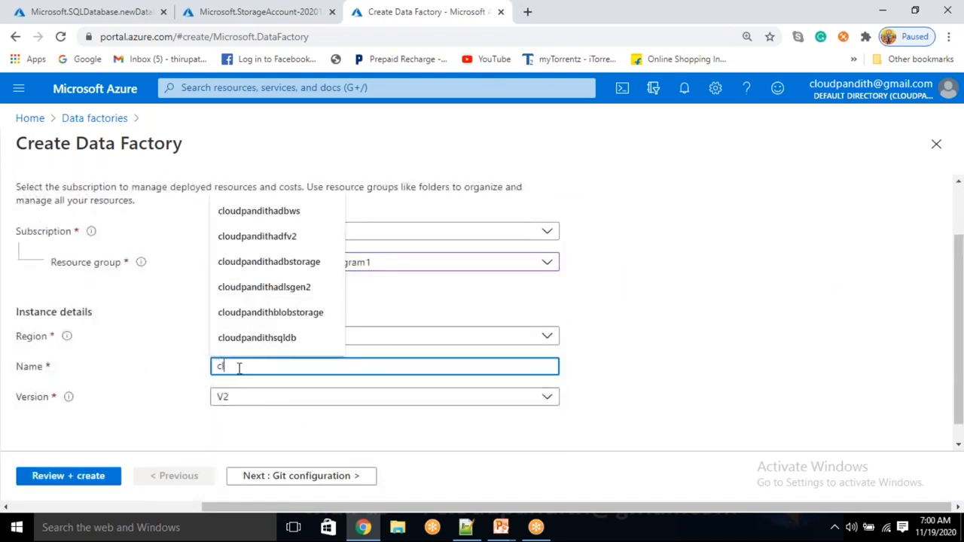
type("oudpandith")
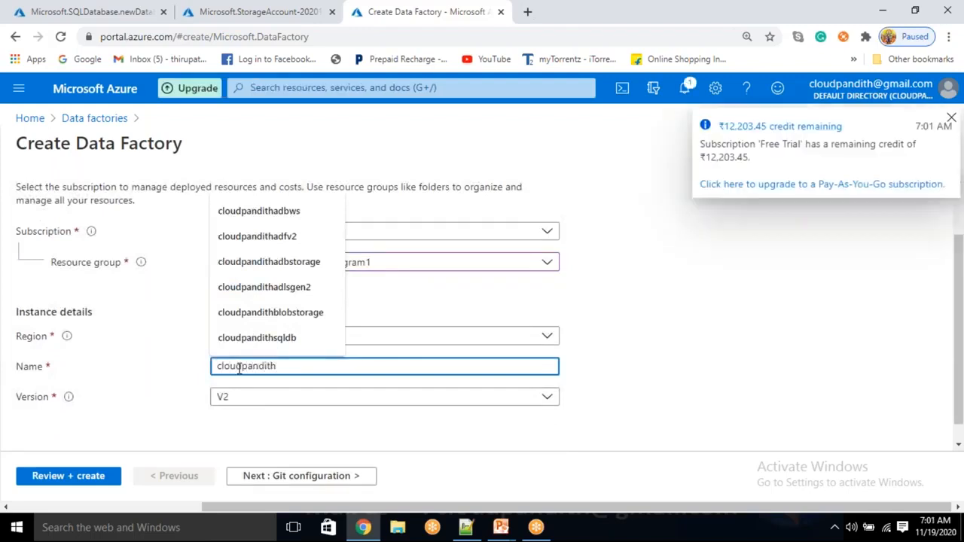
type("BIadf")
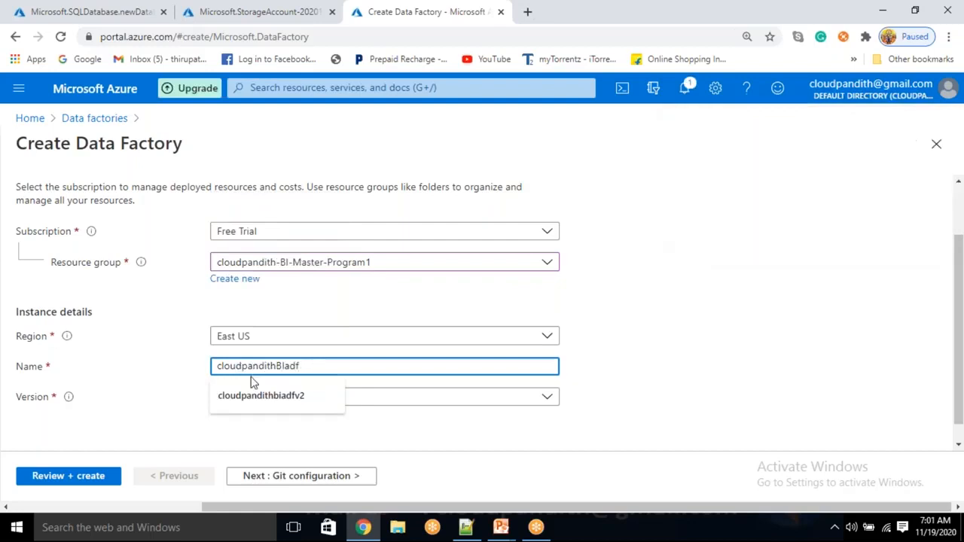
type("v2")
left_click(671, 340)
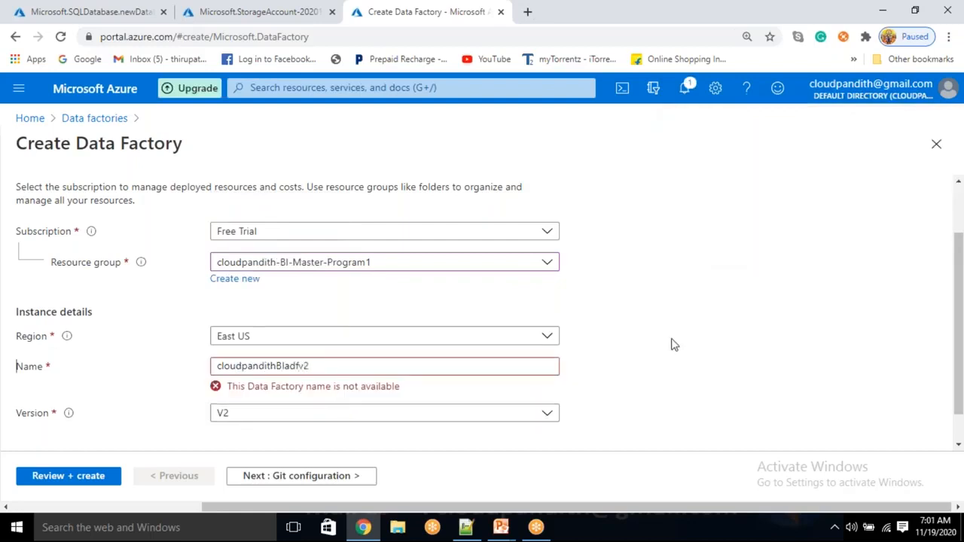
double_click(663, 348)
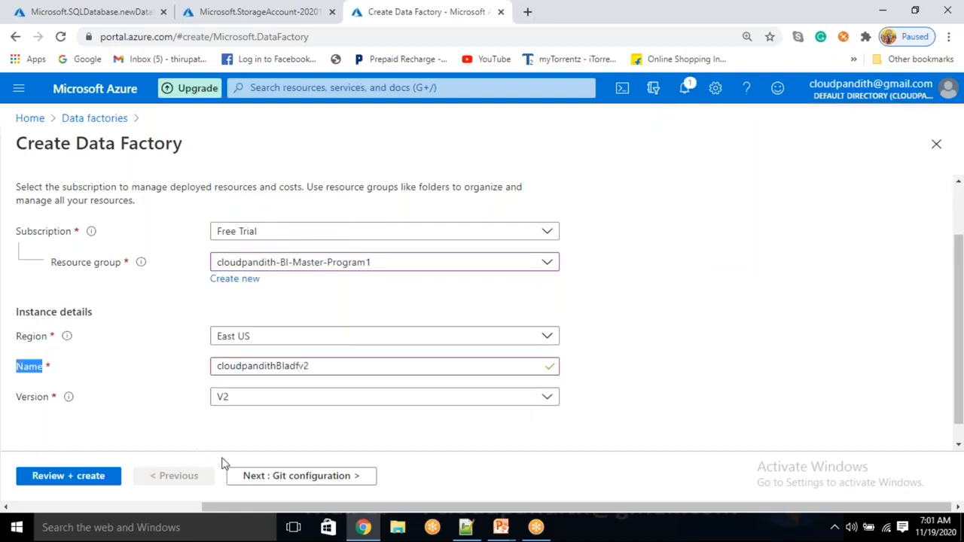
Choose to configure Git later, validate the data factory settings and submit the data factory for creation
left_click(253, 477)
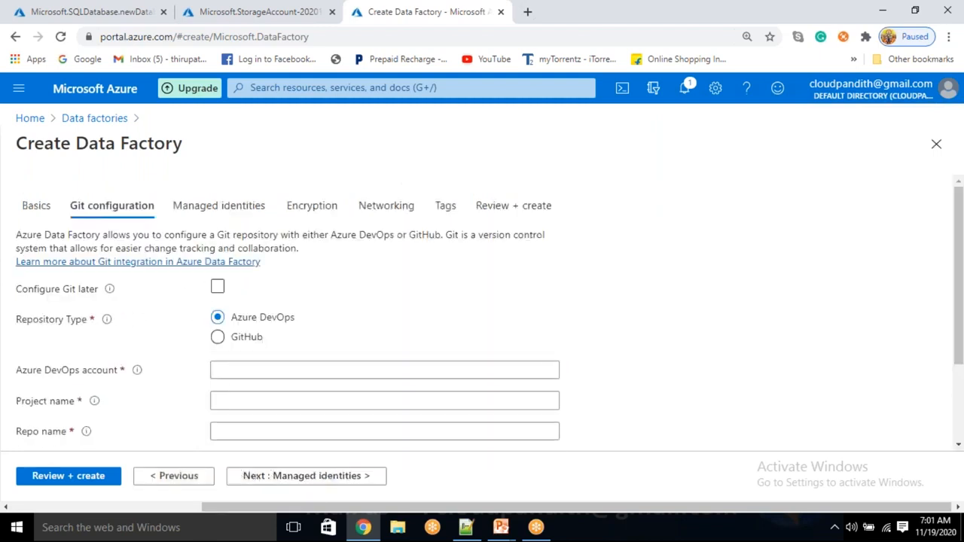
left_click(217, 286)
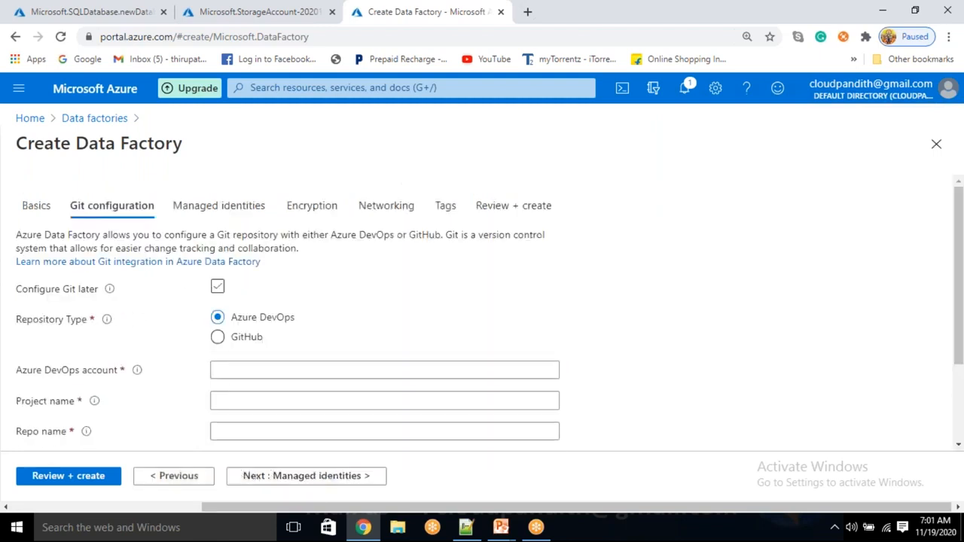
left_click(54, 482)
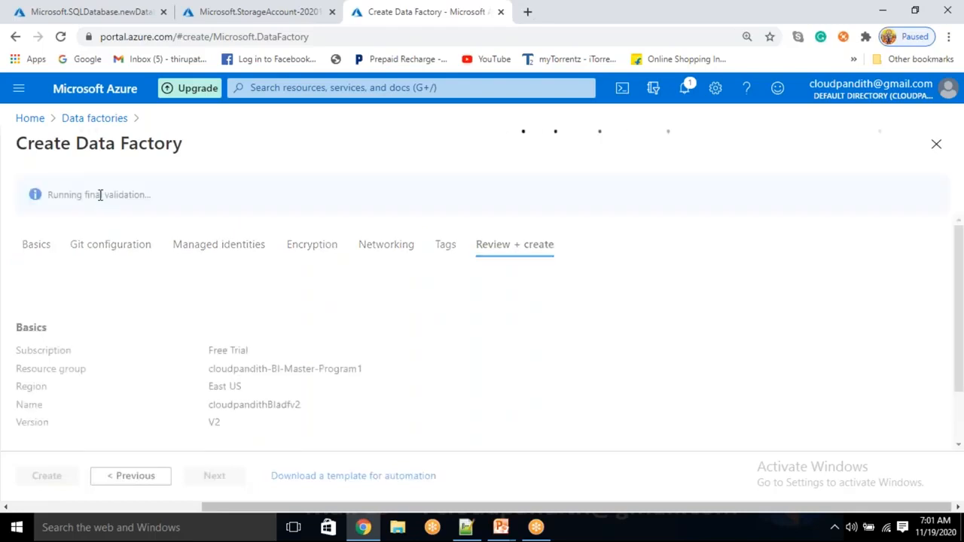
left_click_drag(100, 195, 142, 194)
left_click(47, 475)
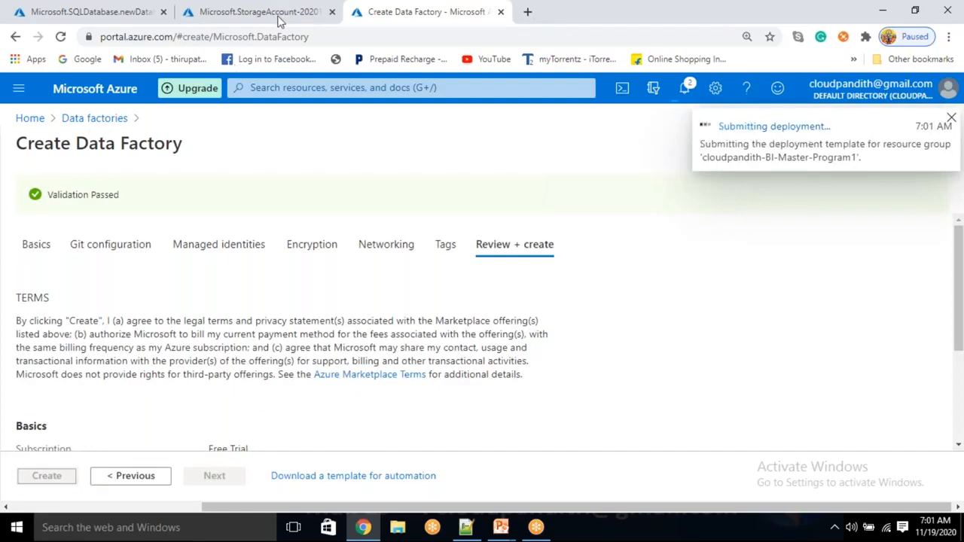
Check the running deployments, then open the deployed cloudpandithstorage account and its list of containers
left_click(89, 11)
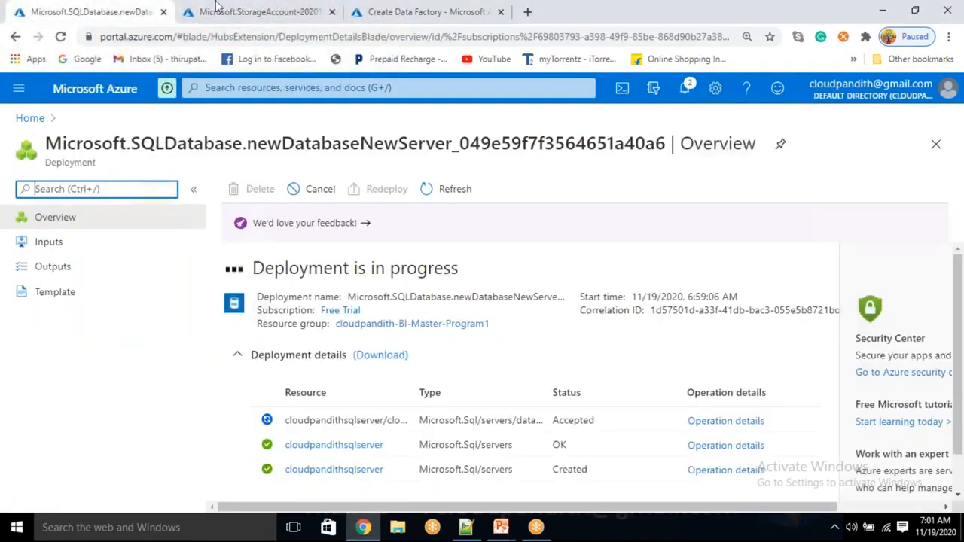
left_click(219, 7)
left_click(422, 10)
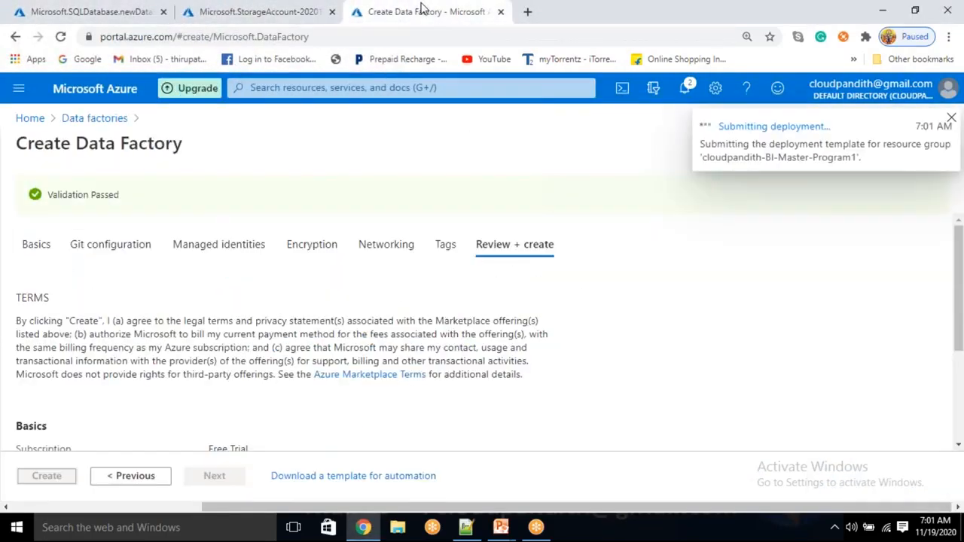
left_click(257, 10)
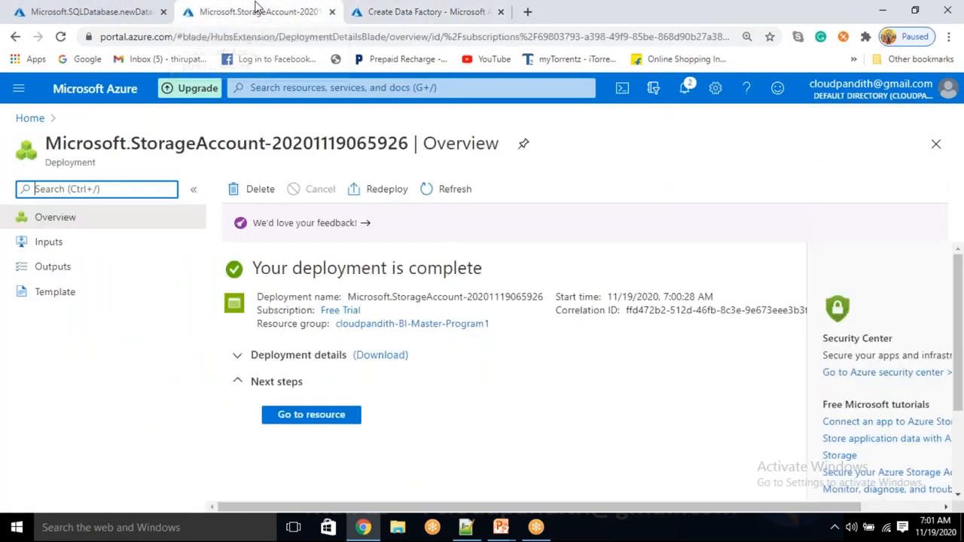
left_click(304, 415)
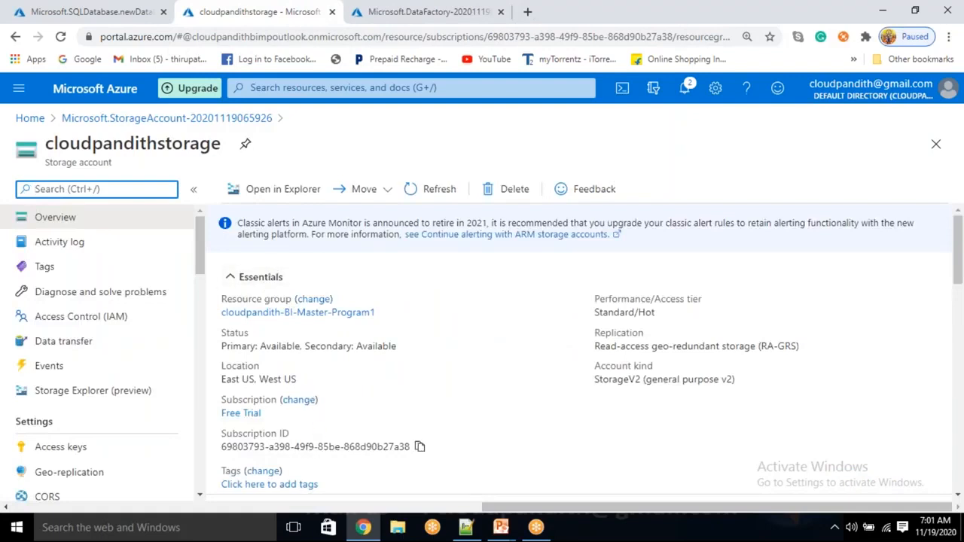
scroll(317, 444, "down", 2)
left_click(299, 390)
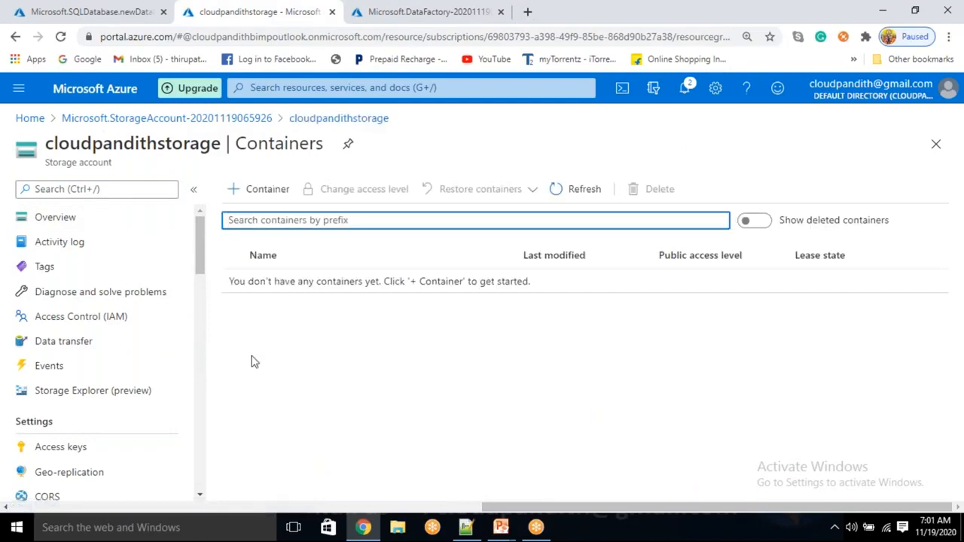
left_click(424, 327)
Open the deployed data factory cloudpandithBIadfv2 and launch its Azure Data Factory authoring site
left_click(413, 9)
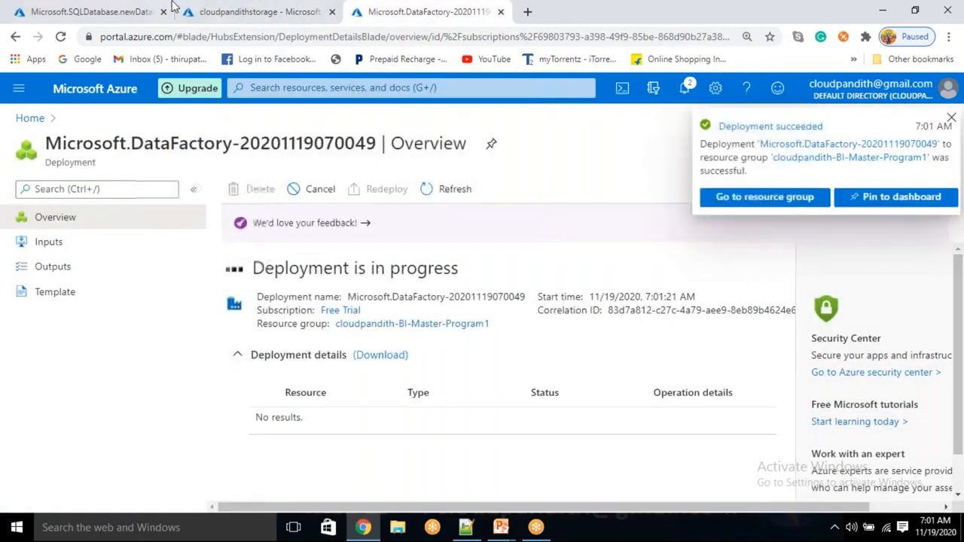
left_click(90, 11)
left_click(451, 7)
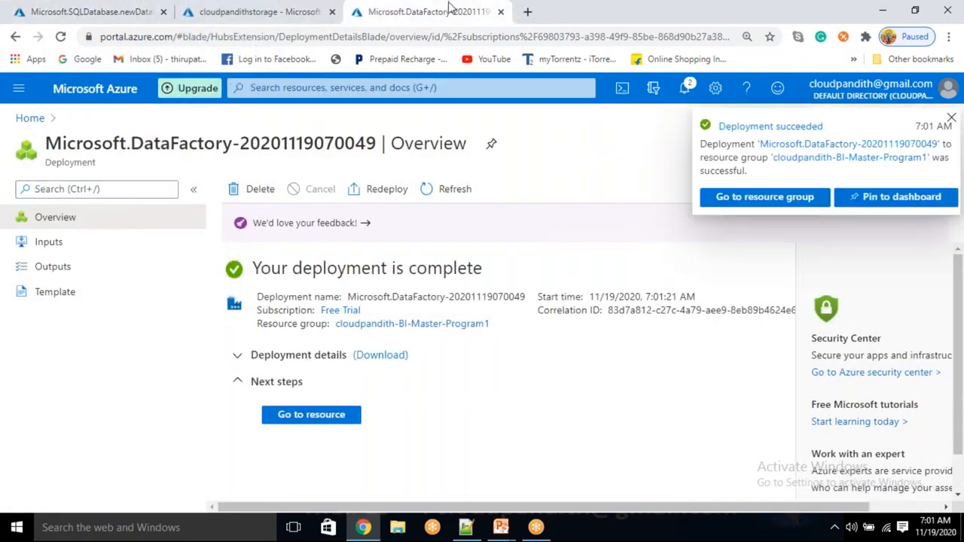
left_click(326, 423)
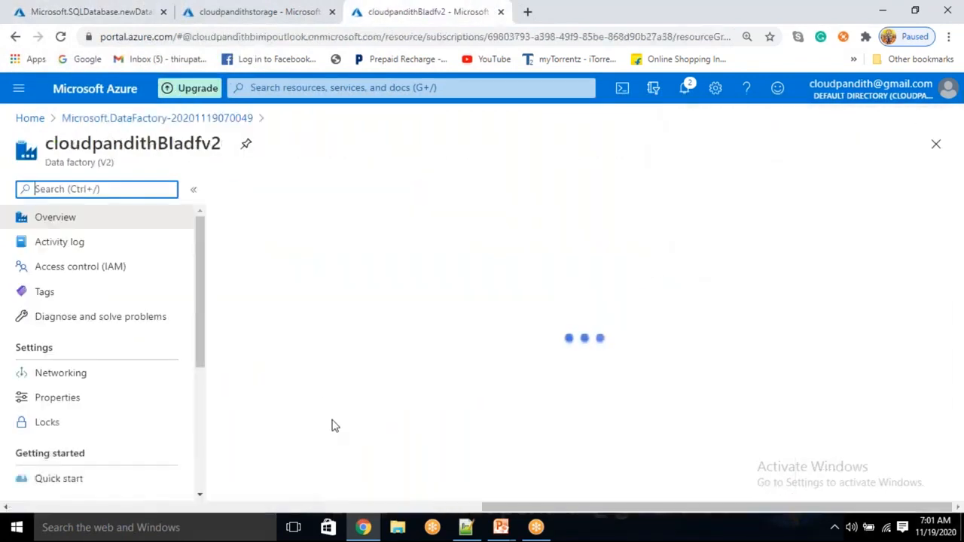
left_click(467, 456)
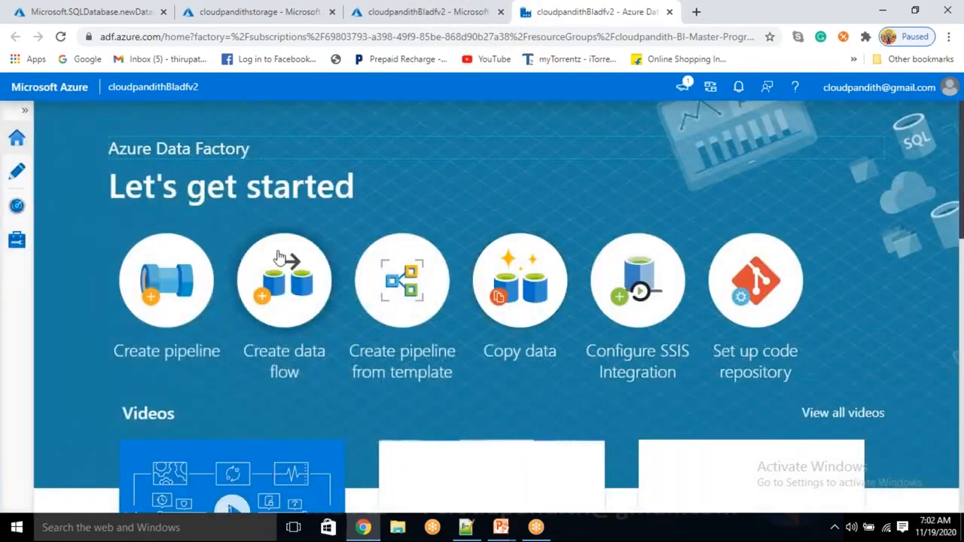
Open the deployed database cloudpandithsqldb and go to its server firewall settings
left_click(253, 13)
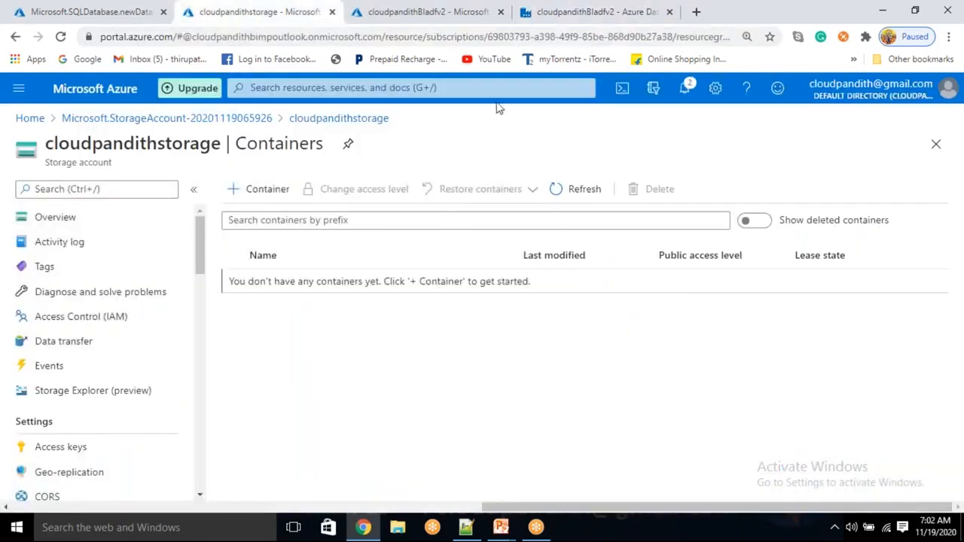
left_click(544, 6)
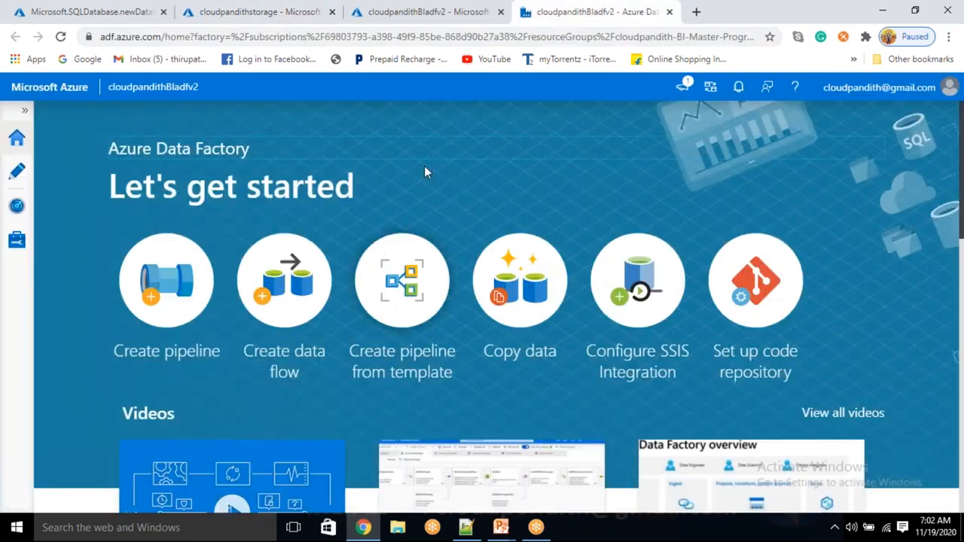
left_click(68, 10)
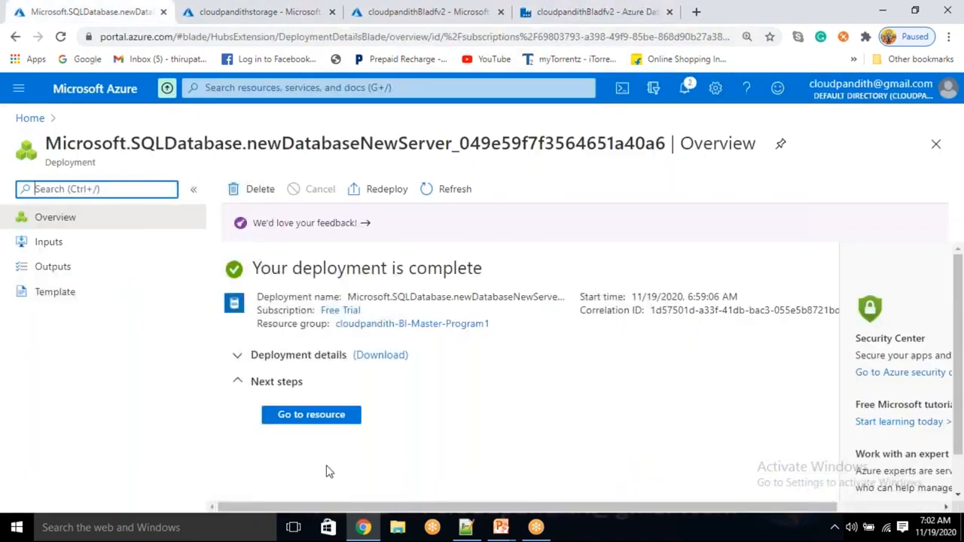
left_click(309, 419)
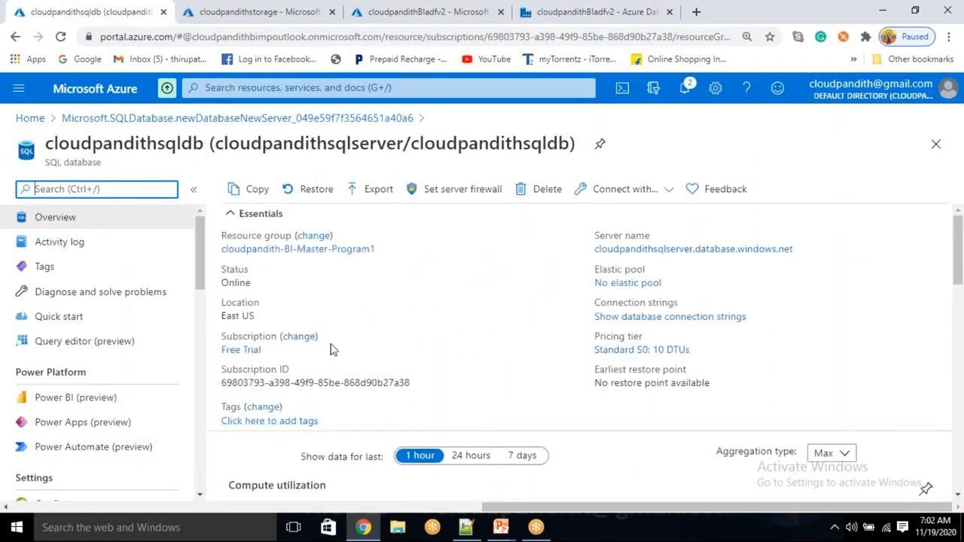
left_click(420, 191)
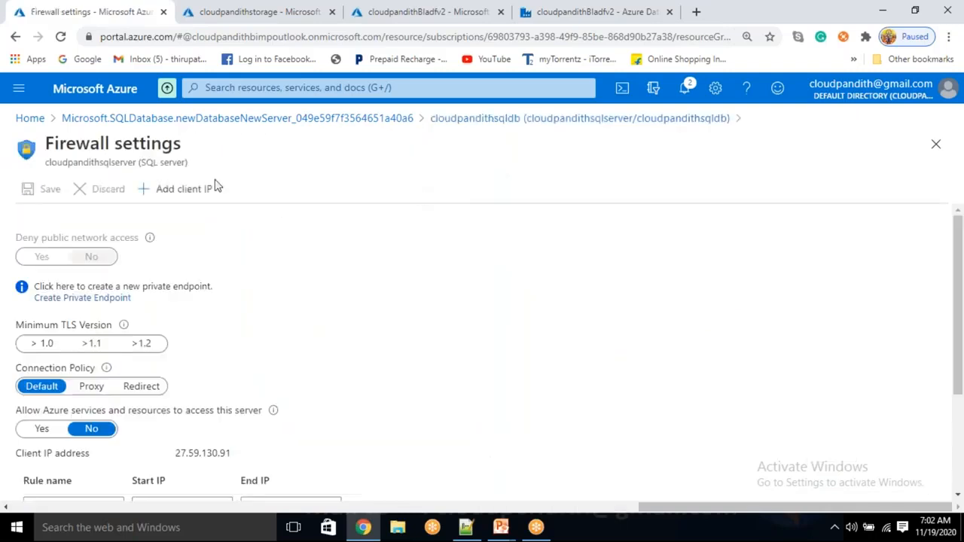
Add the current client IP as a firewall rule, allow Azure services to access the server, and save the settings
scroll(151, 376, "down", 2)
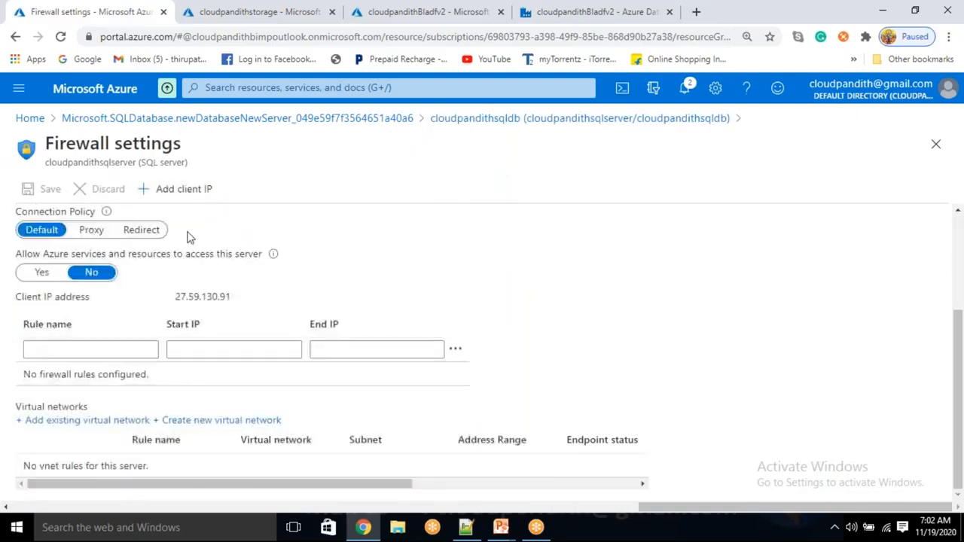
left_click(181, 191)
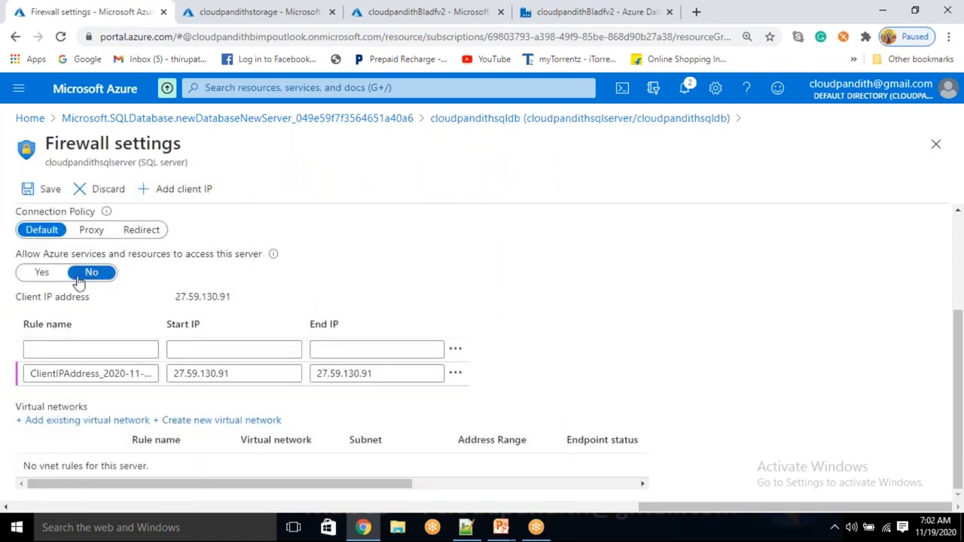
left_click(53, 273)
left_click(45, 191)
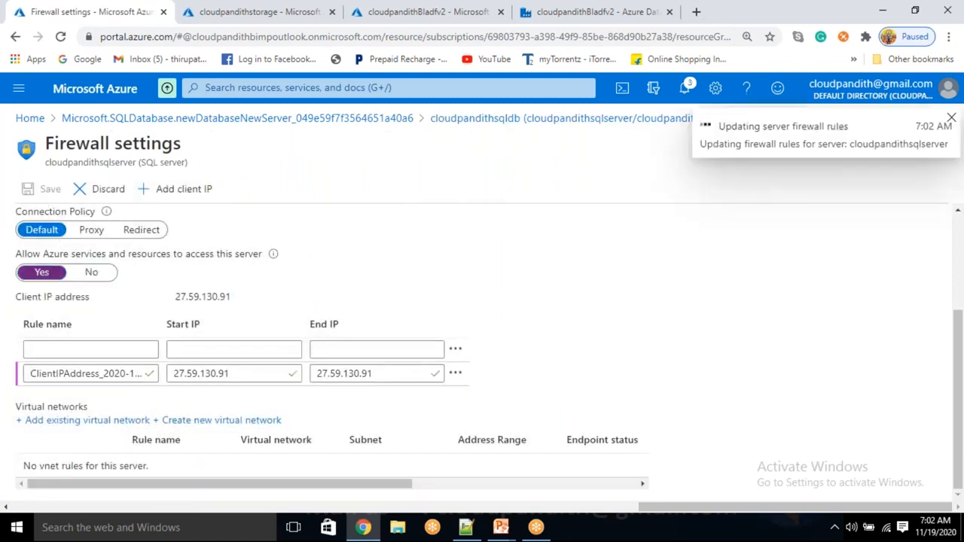
Acknowledge the firewall rule update, check the saved client IP rule, and return to the cloudpandithsqldb overview
left_click_drag(27, 255, 72, 257)
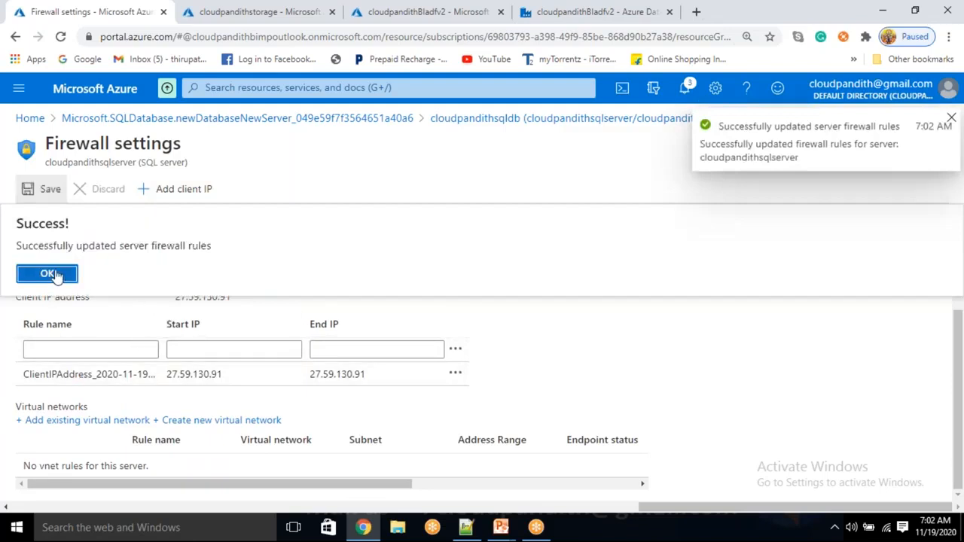
left_click(54, 274)
left_click_drag(162, 375, 247, 372)
left_click(284, 226)
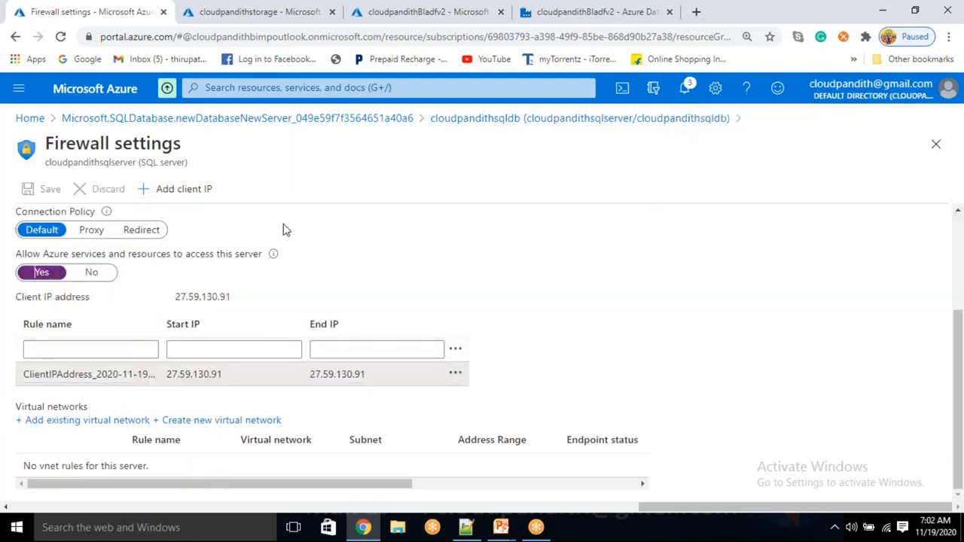
left_click(564, 121)
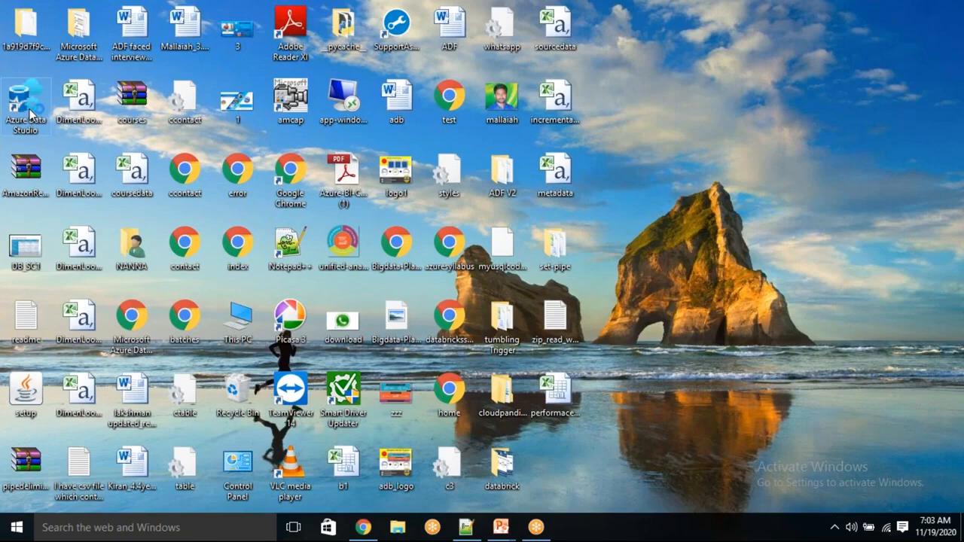
Launch Azure Data Studio and start a new connection, using the server name copied from the Azure portal, cloudpandithsqlserver.database.windows.net
double_click(30, 113)
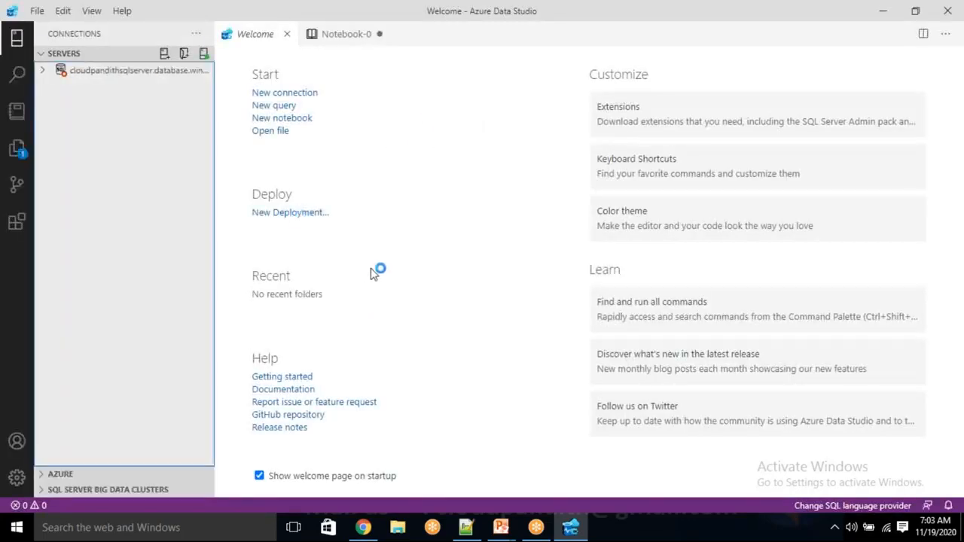
left_click(298, 97)
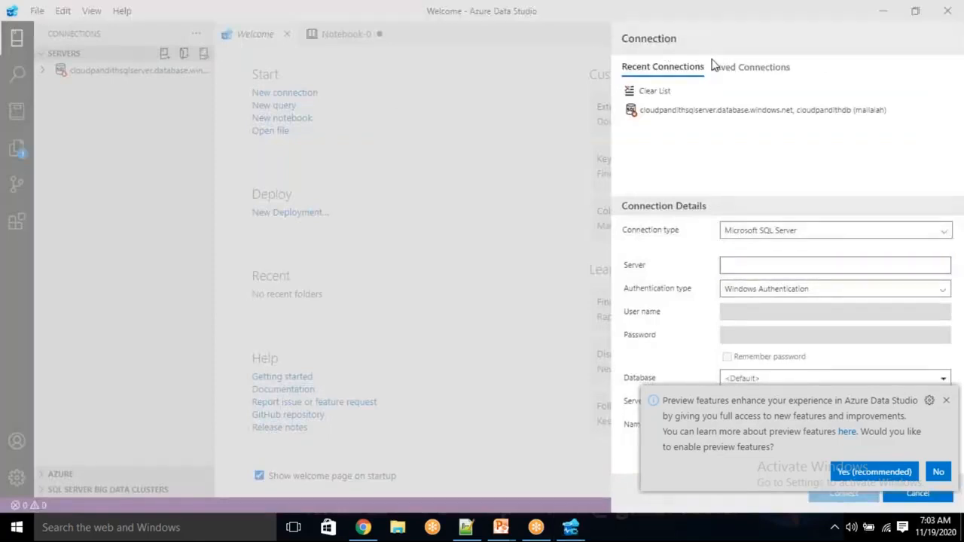
left_click(758, 265)
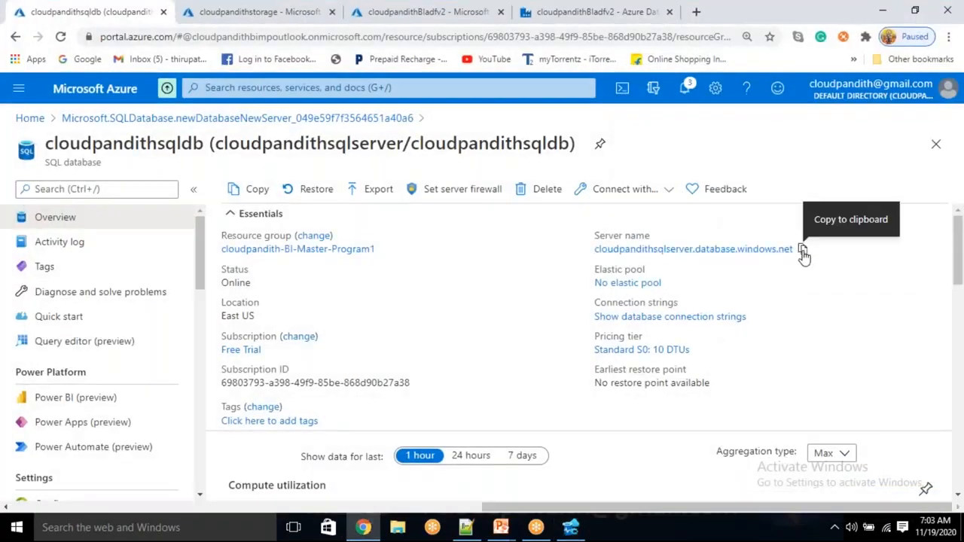
left_click(803, 250)
key("alt+Tab")
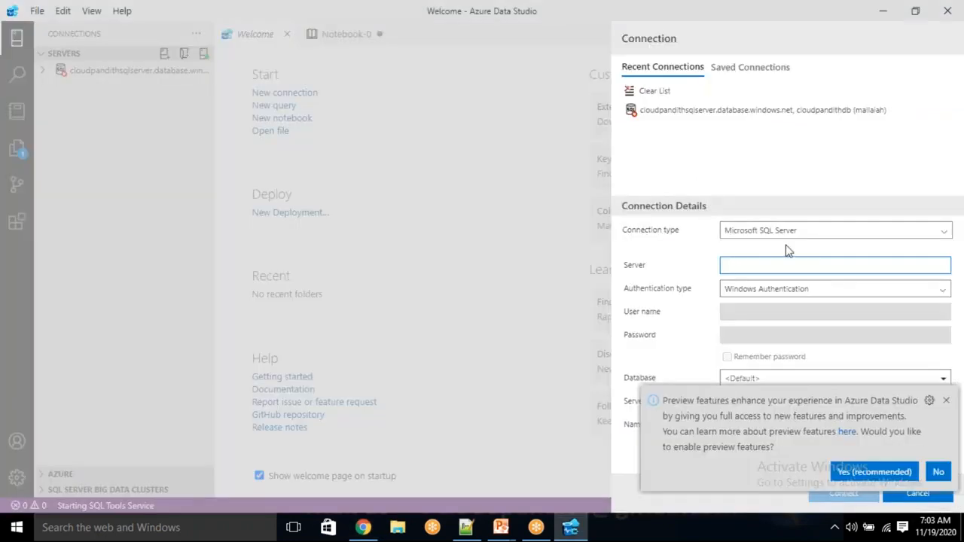
key("ctrl+v")
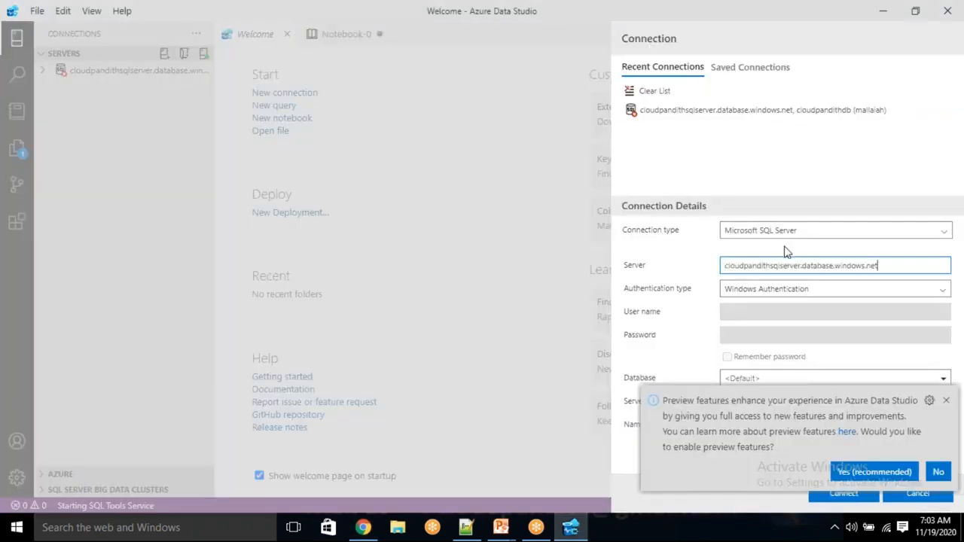
Set the authentication type to SQL Login, dismiss the preview features notice, and enter the server admin's user name and password
left_click(781, 291)
left_click(749, 306)
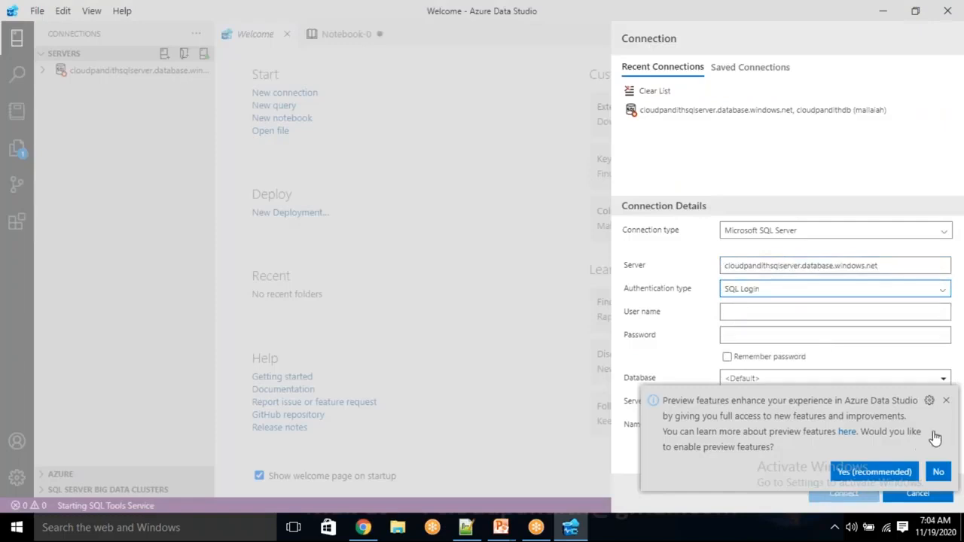
left_click(947, 402)
left_click(756, 314)
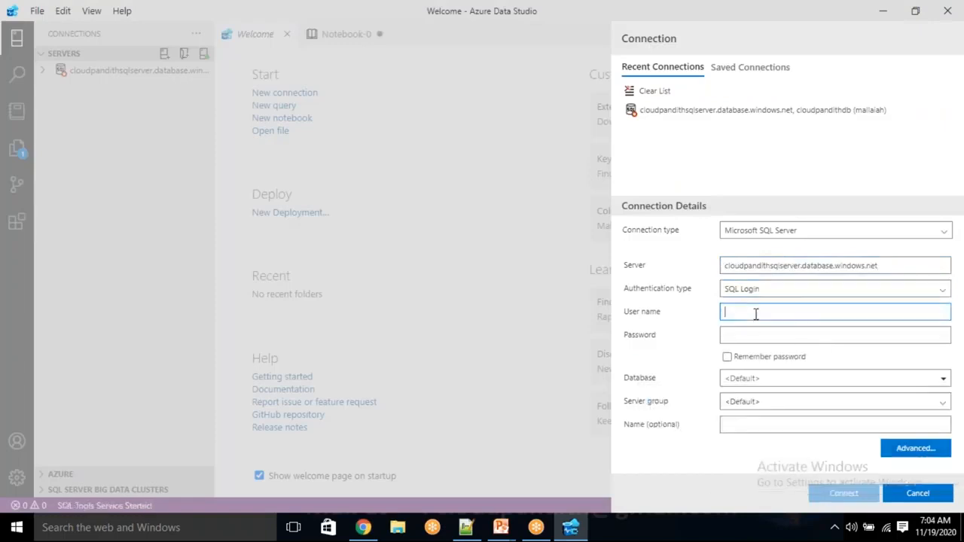
type("mallaiah")
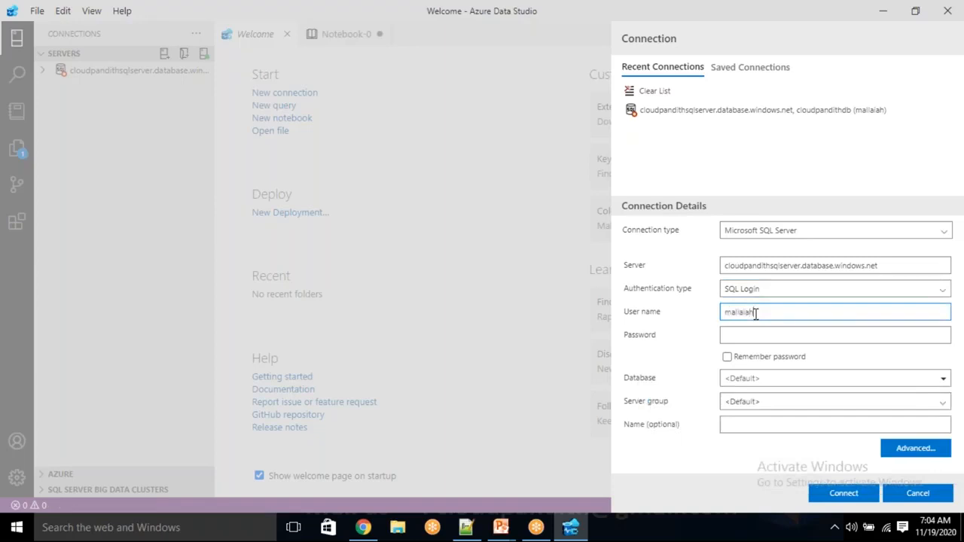
key("Tab")
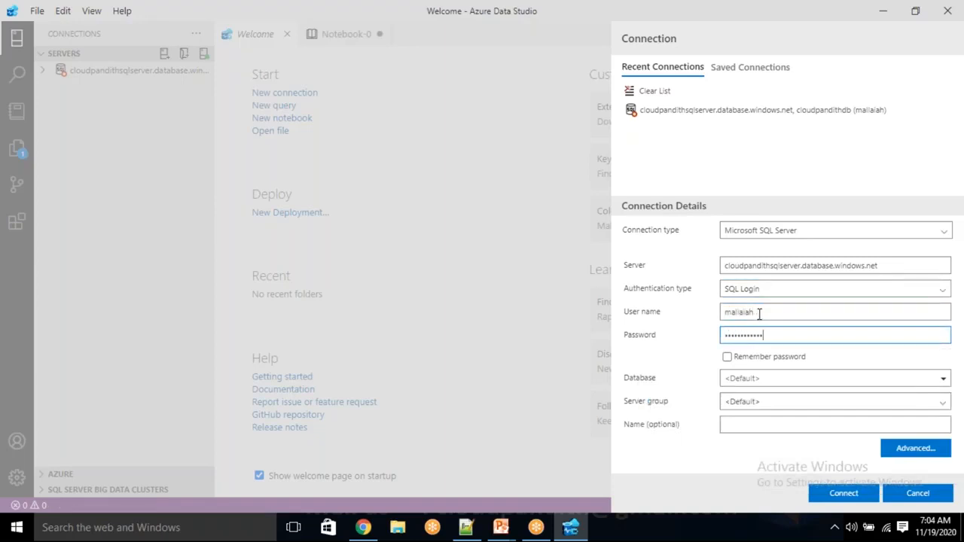
Copy the database name cloudpandithsqldb from the Azure portal into the connection's database setting and connect
left_click(756, 379)
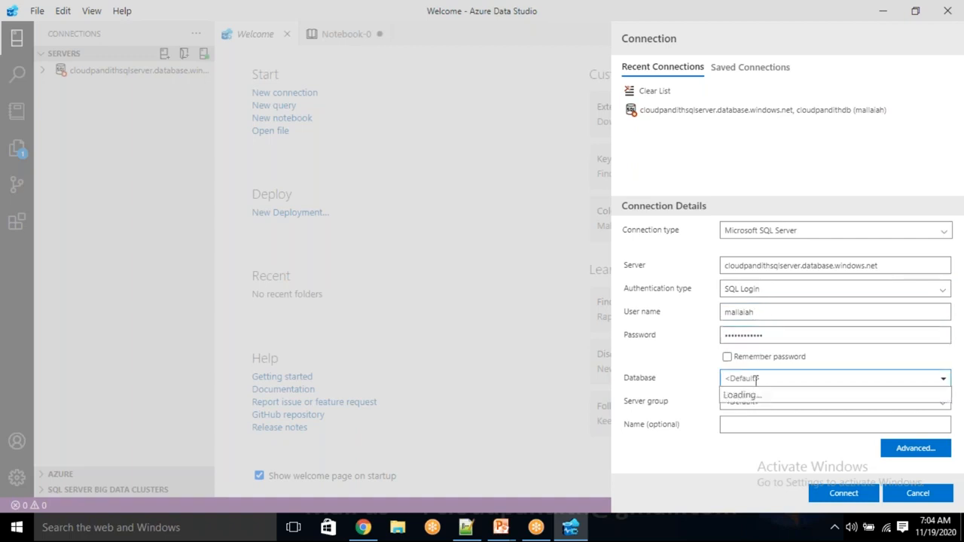
left_click(369, 528)
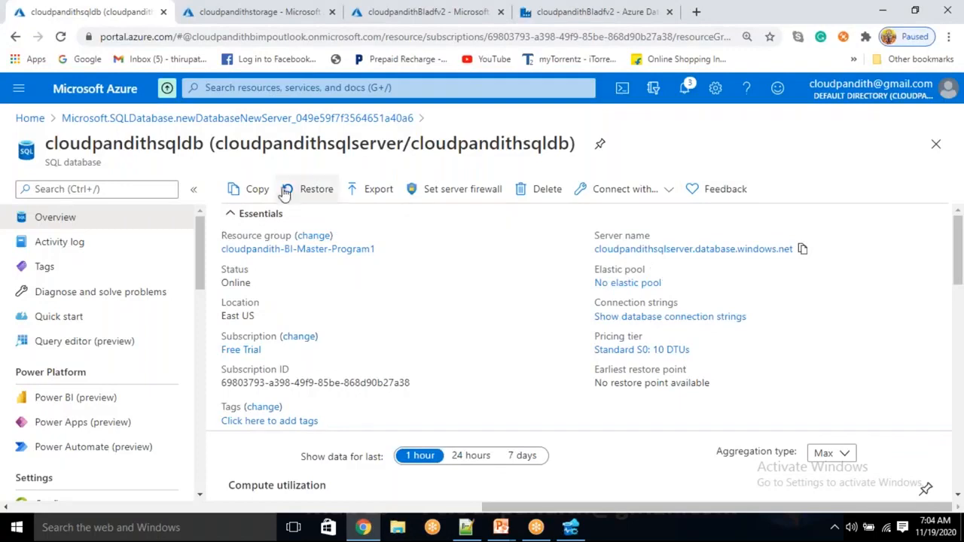
double_click(184, 143)
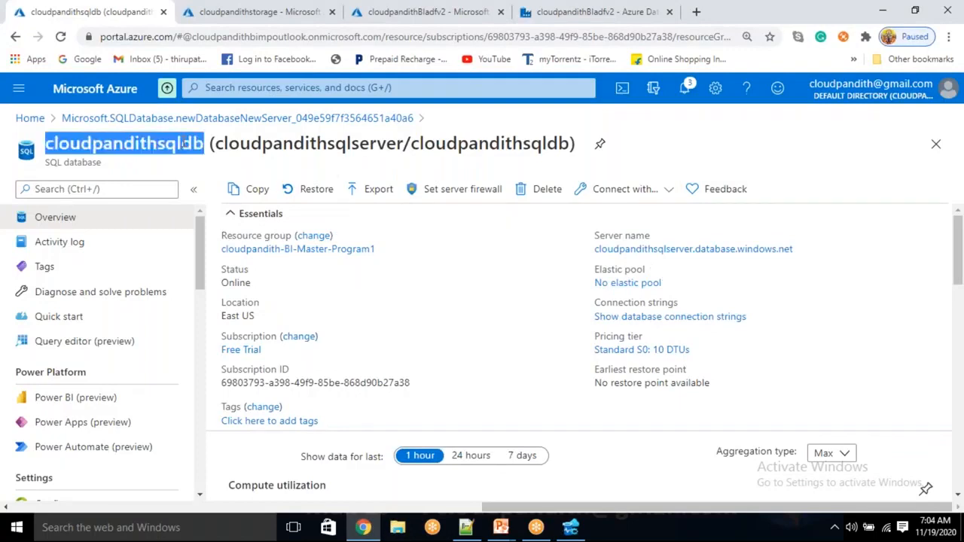
key("ctrl+c")
key("alt+Tab")
left_click(764, 379)
key("ctrl+v")
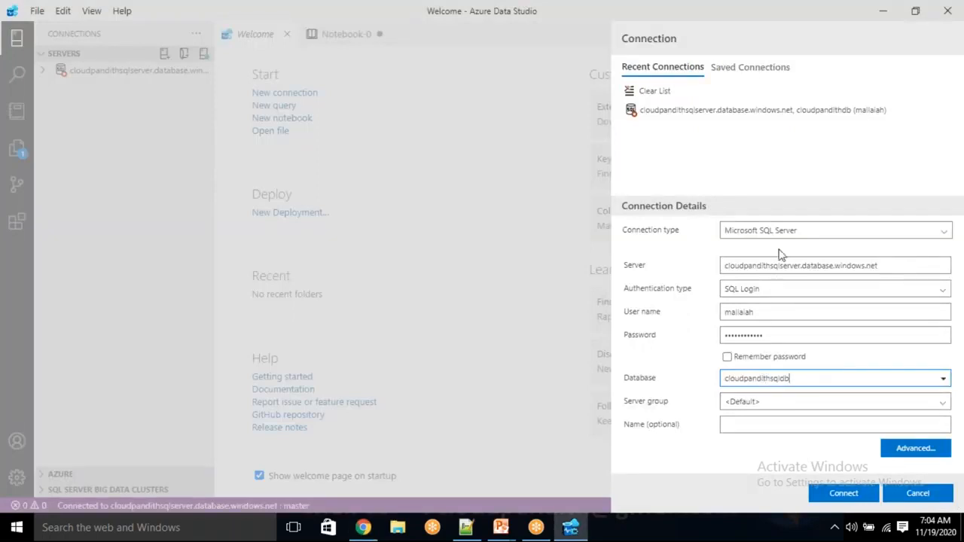
left_click(844, 494)
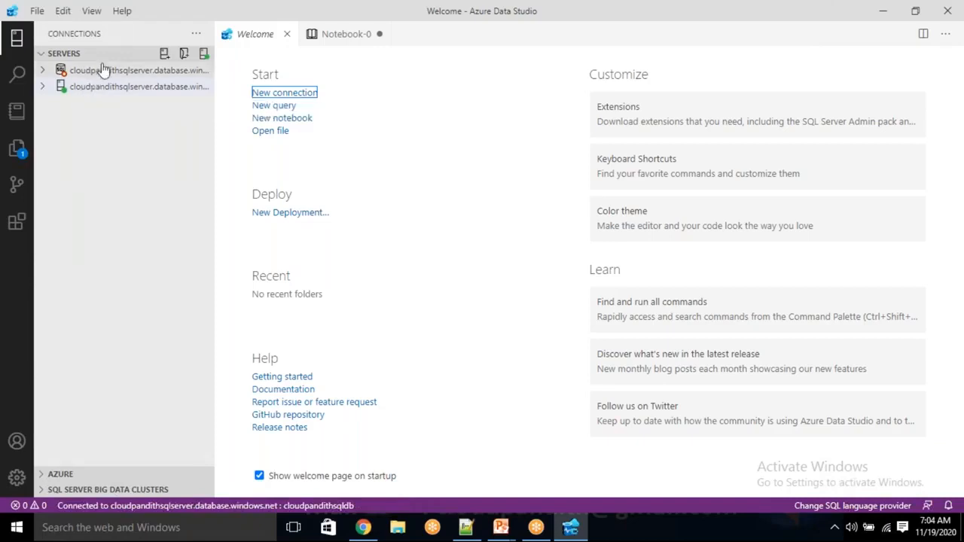
left_click(101, 70)
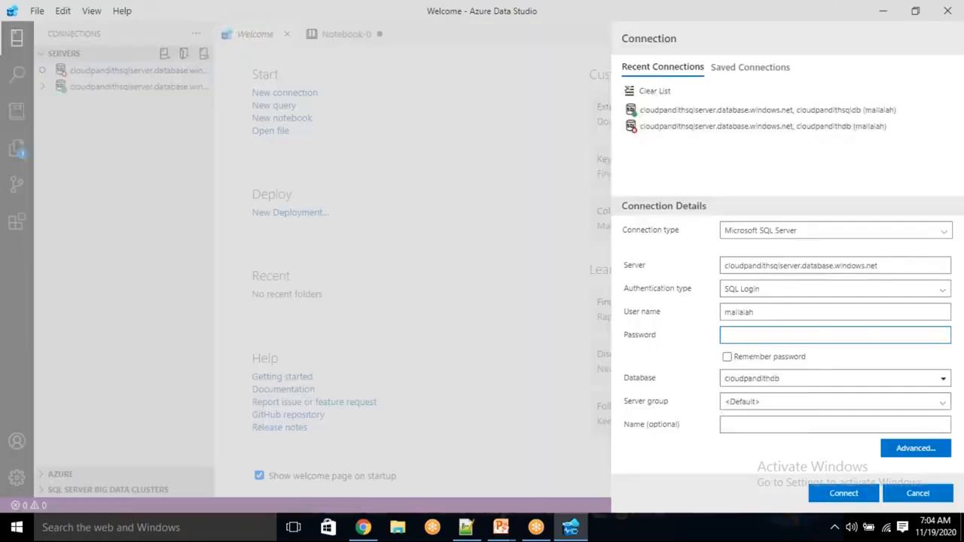
left_click(657, 127)
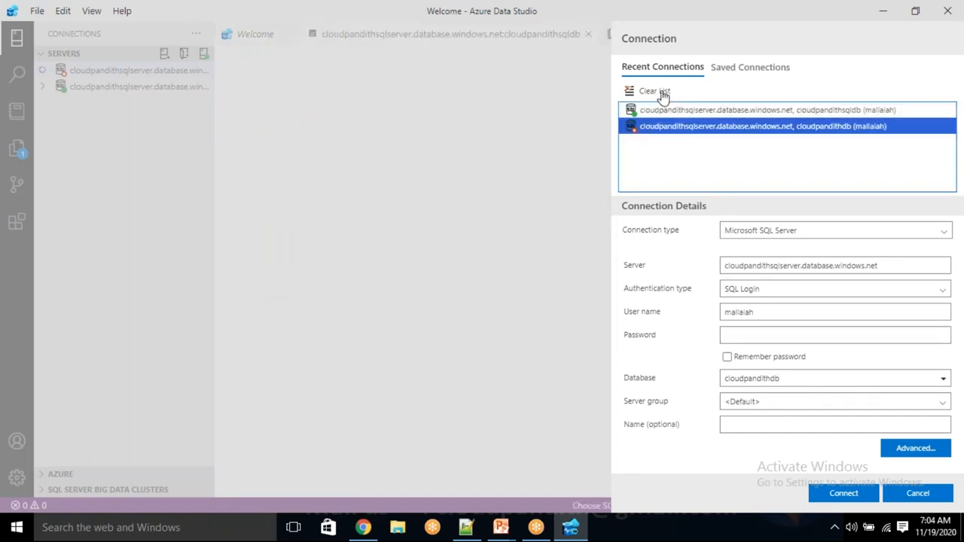
left_click(660, 92)
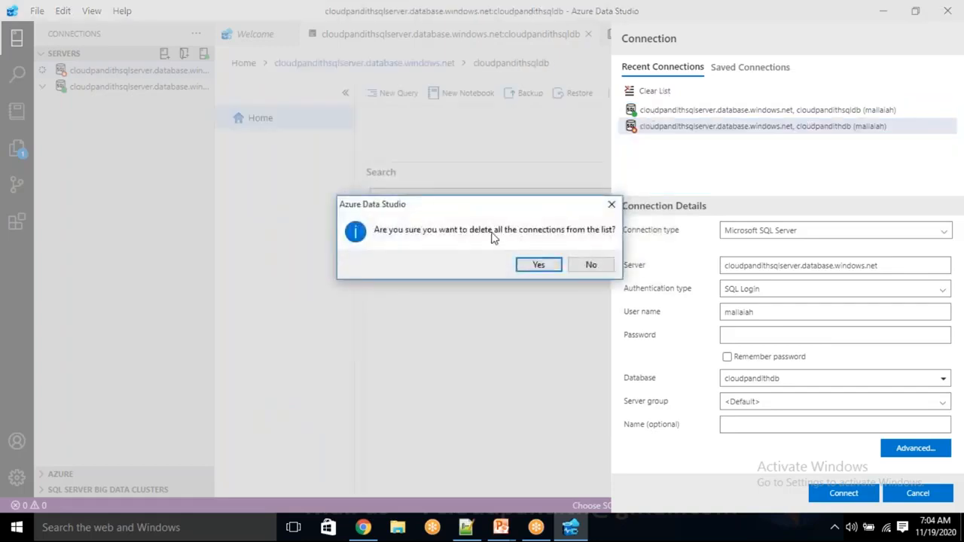
left_click(582, 266)
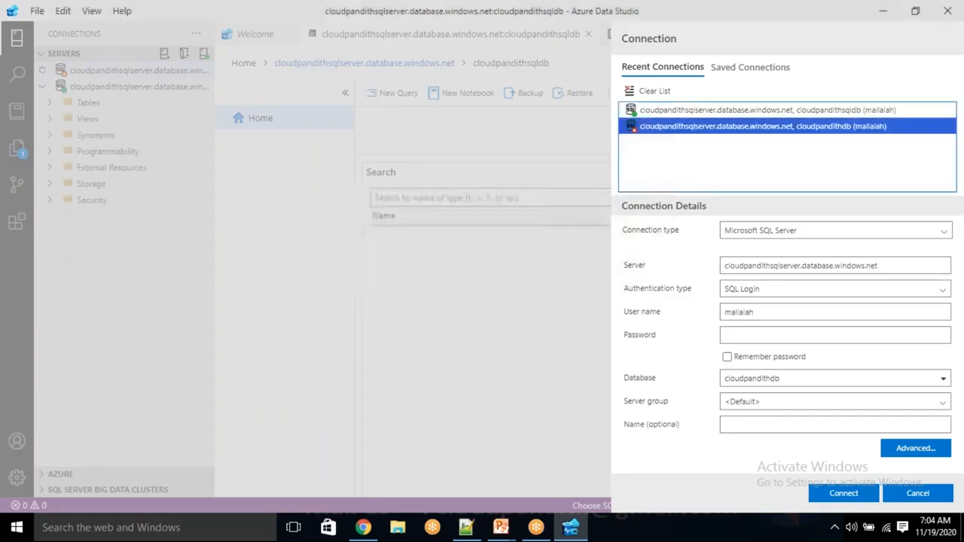
left_click(918, 495)
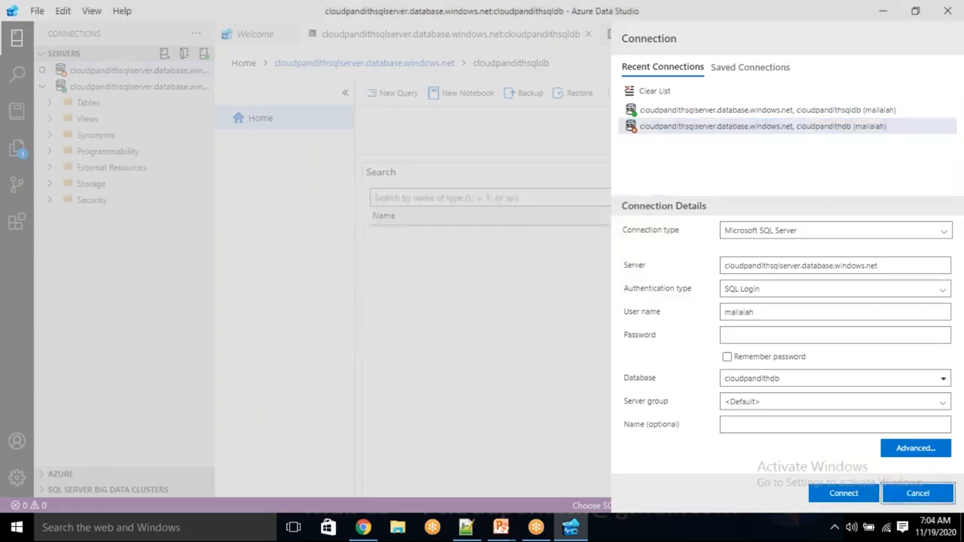
left_click(751, 67)
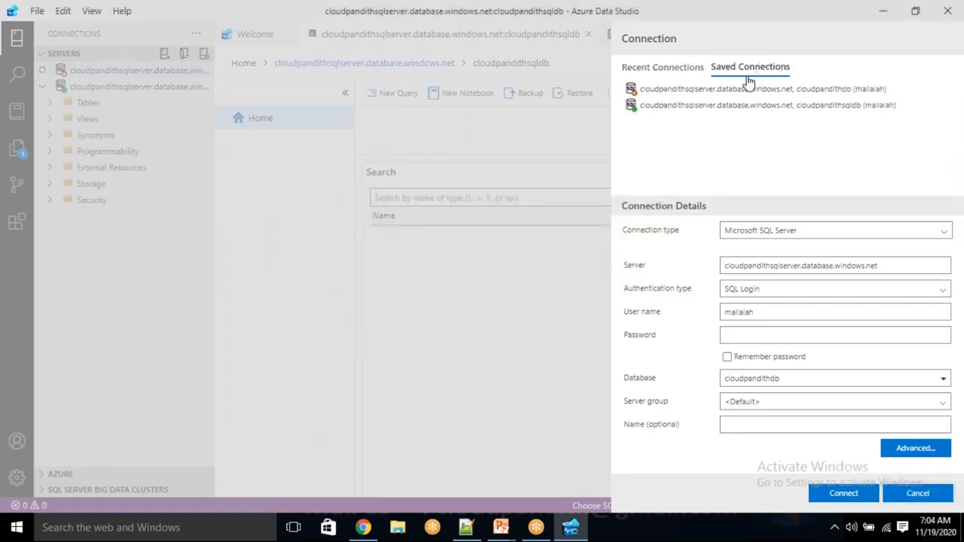
left_click(673, 96)
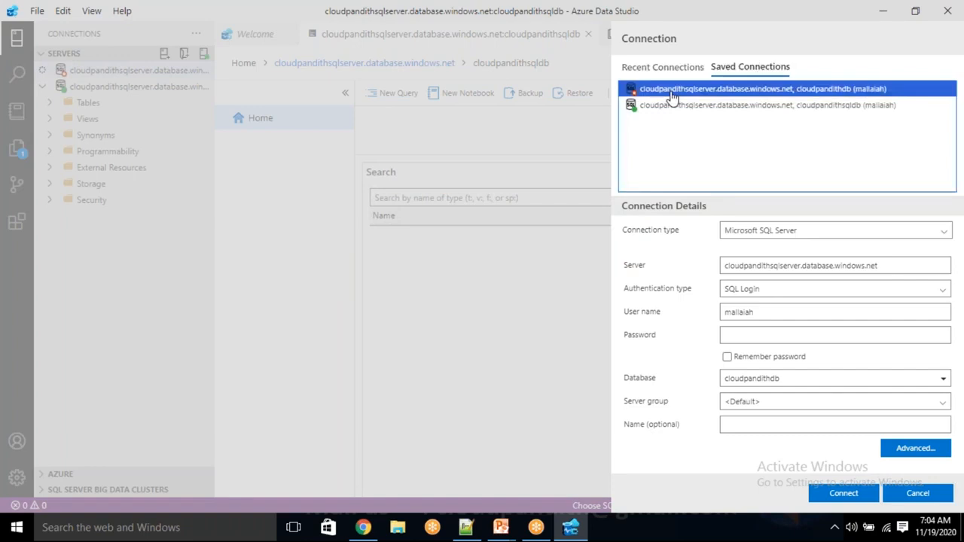
left_click(930, 493)
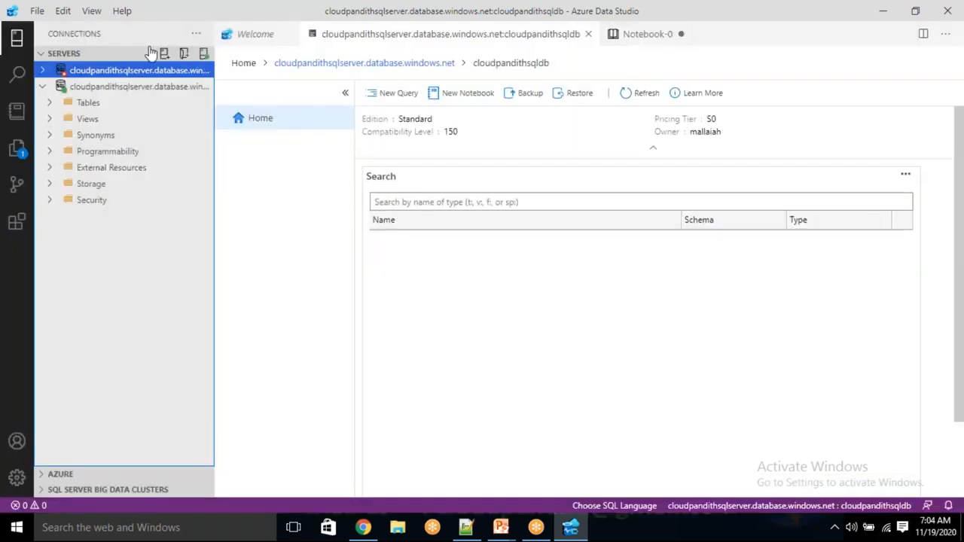
Expand the connected database's Tables, Programmability and Stored Procedures folders, and open a new query on cloudpandithsqldb
left_click(75, 88)
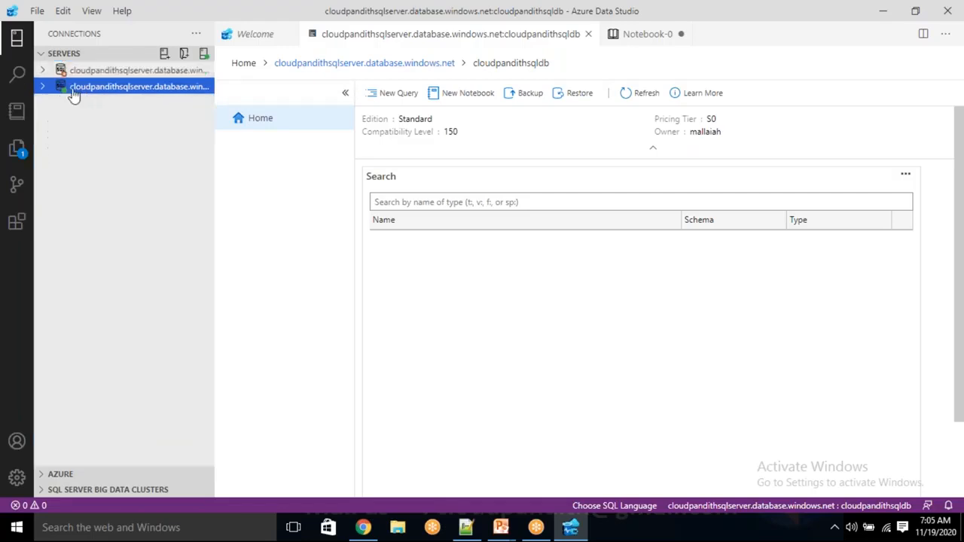
left_click(44, 87)
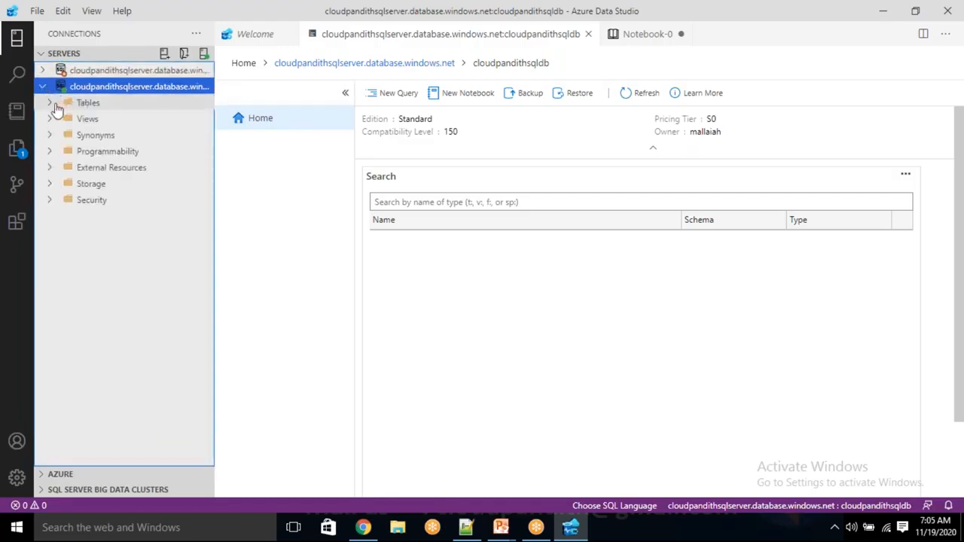
left_click(47, 109)
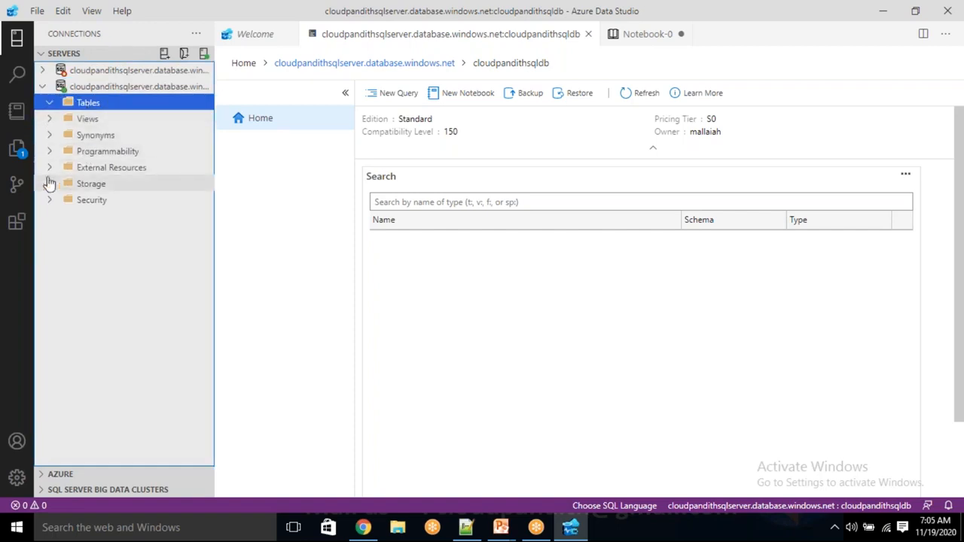
left_click(50, 151)
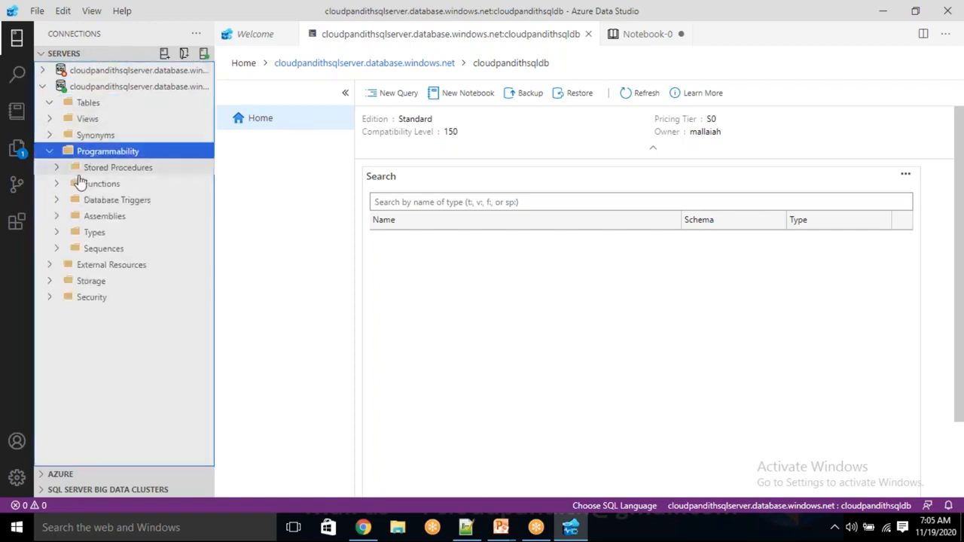
left_click(60, 168)
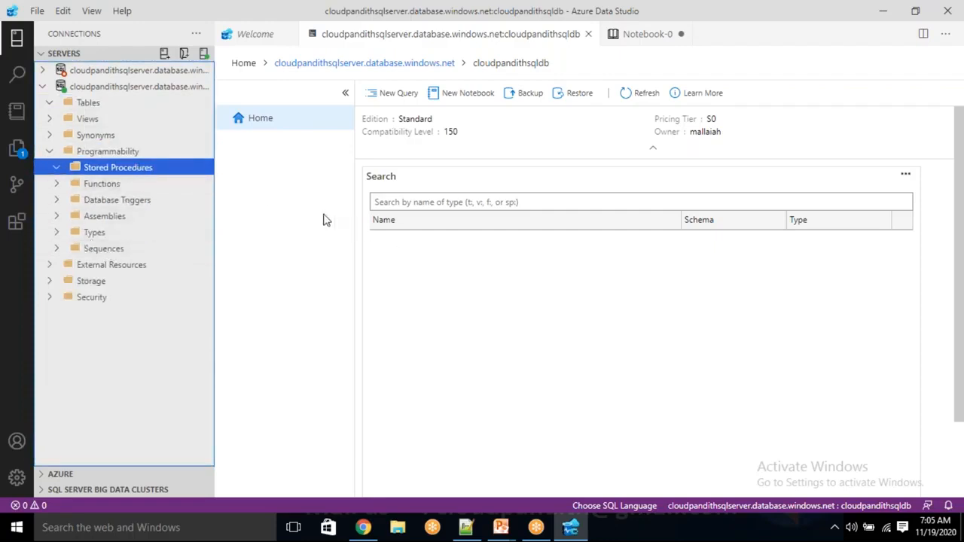
left_click(393, 94)
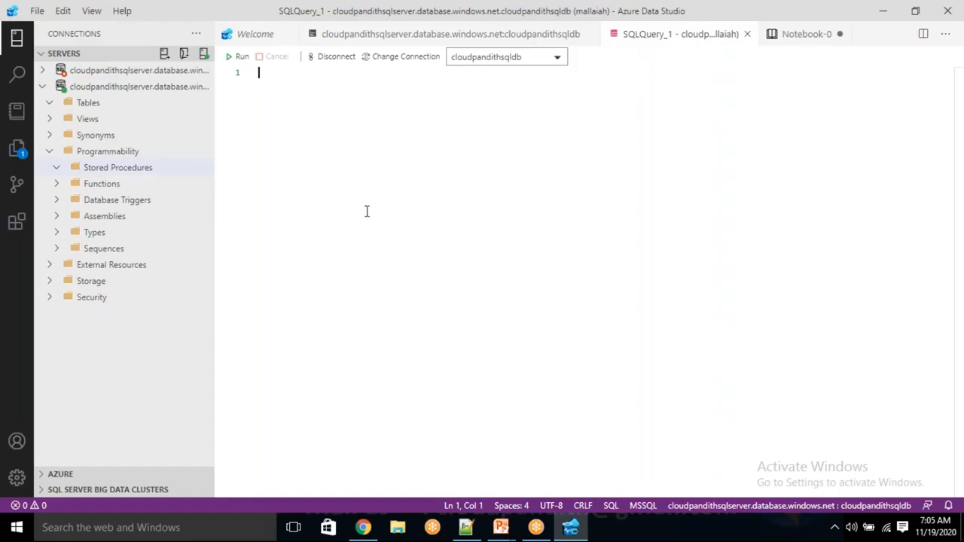
Switch to Notepad++ and examine the pipeline_log CREATE TABLE script's columns and data types from DataFactory_Name through RowsRead
left_click(466, 528)
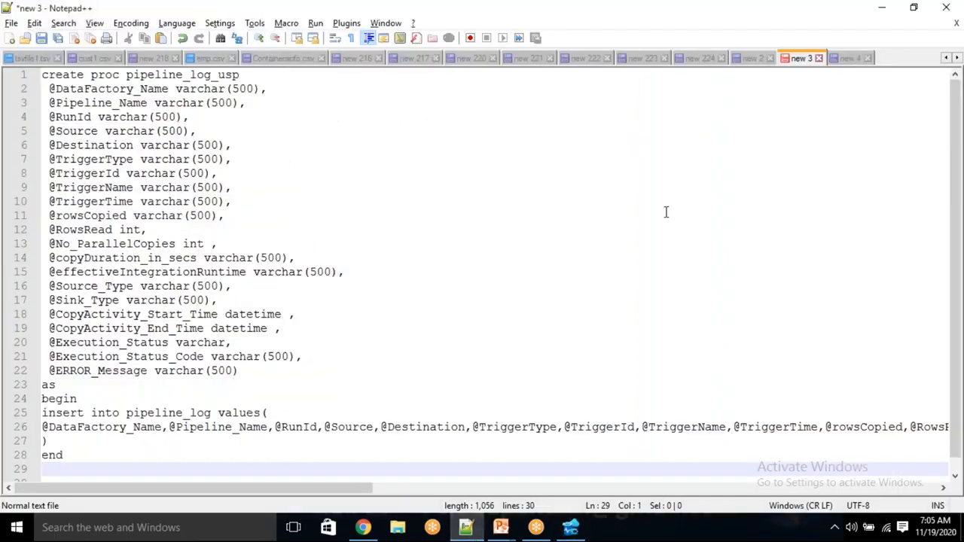
left_click(752, 58)
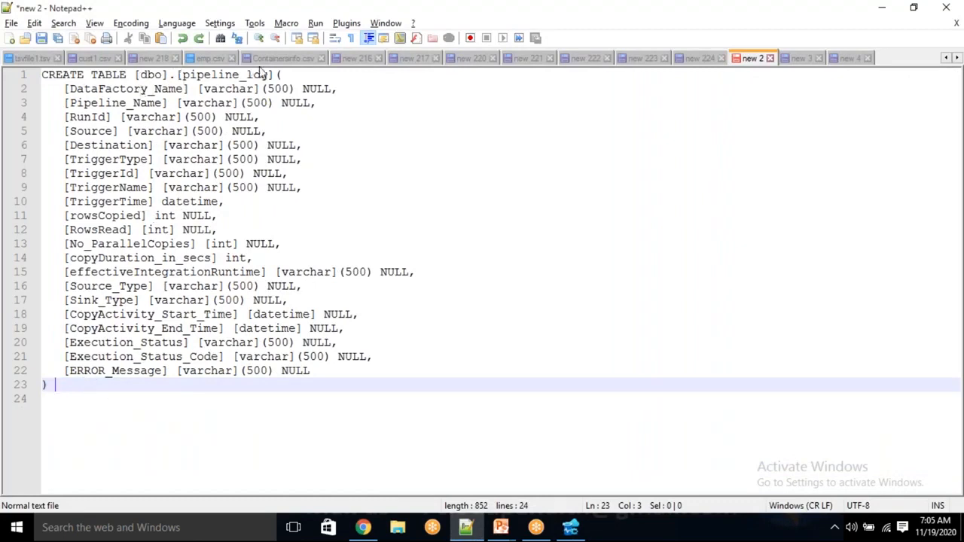
double_click(149, 88)
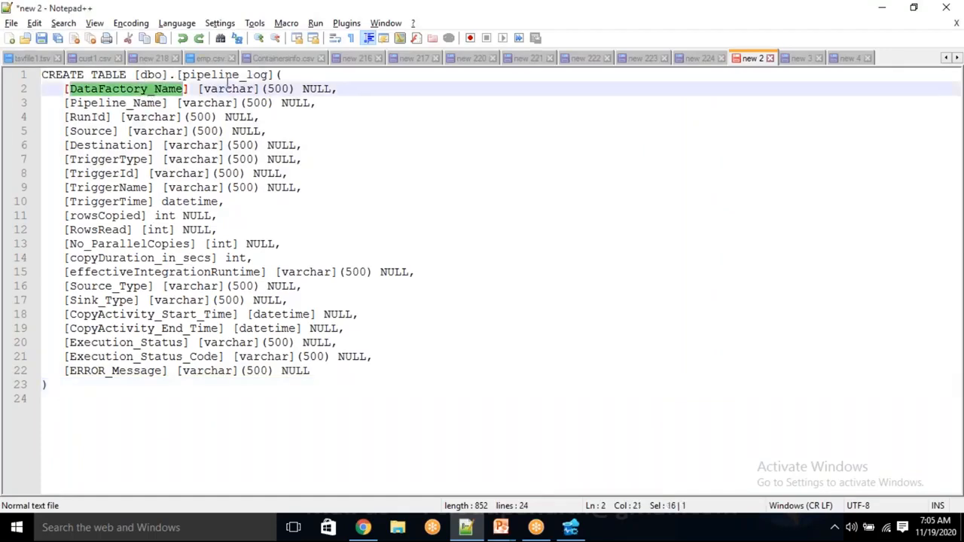
left_click_drag(214, 89, 297, 89)
left_click(312, 84)
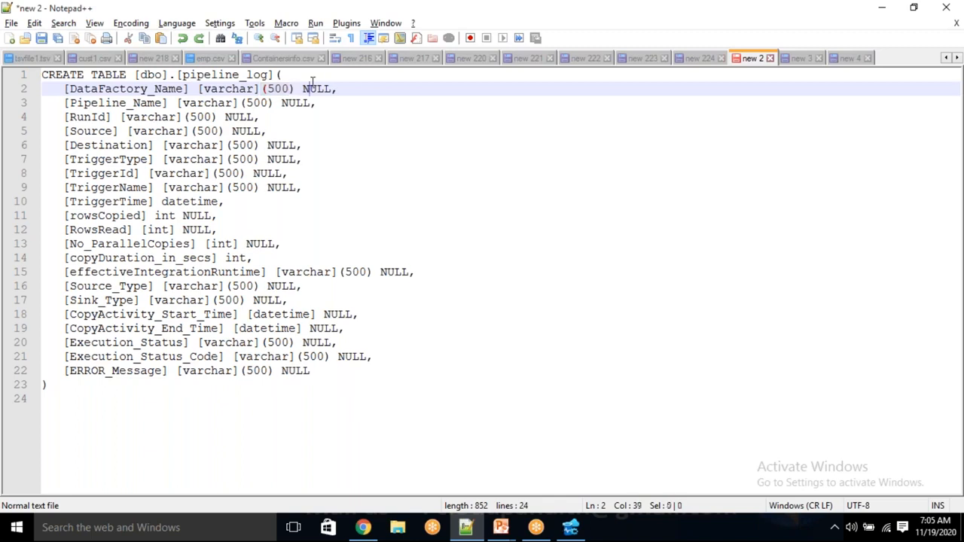
double_click(312, 86)
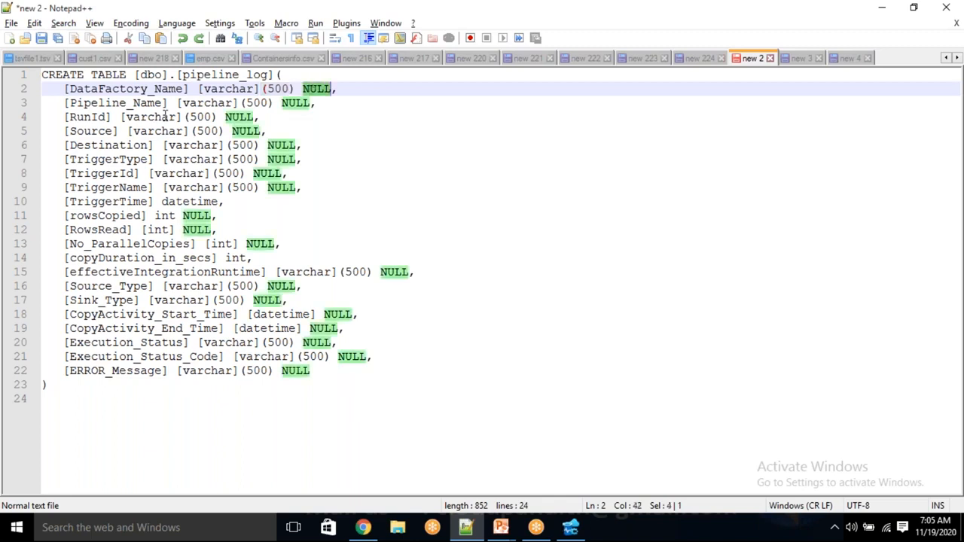
double_click(209, 103)
double_click(294, 103)
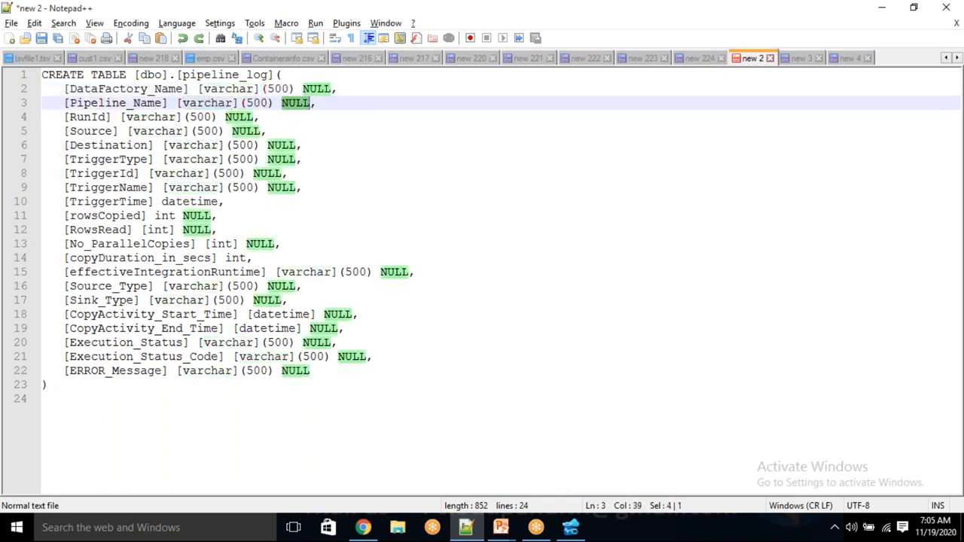
double_click(134, 102)
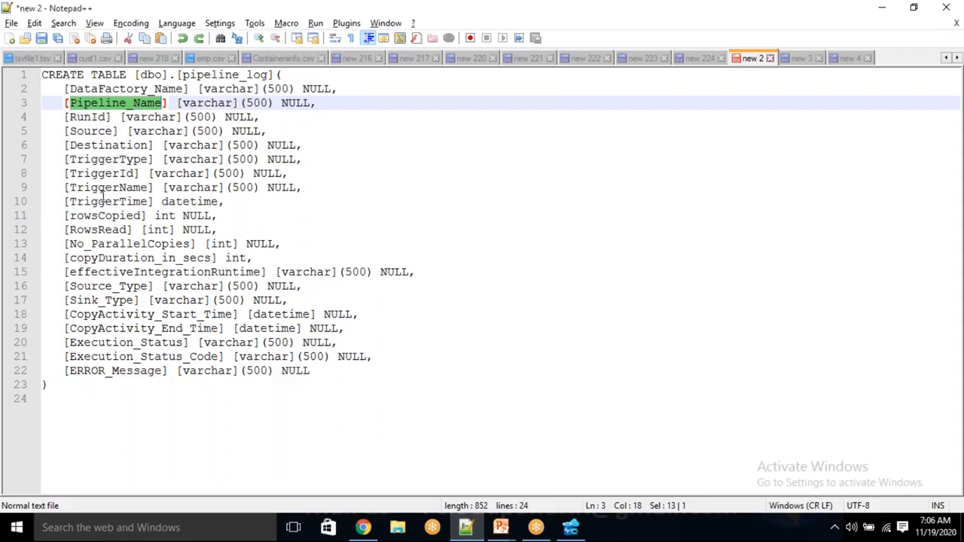
double_click(95, 117)
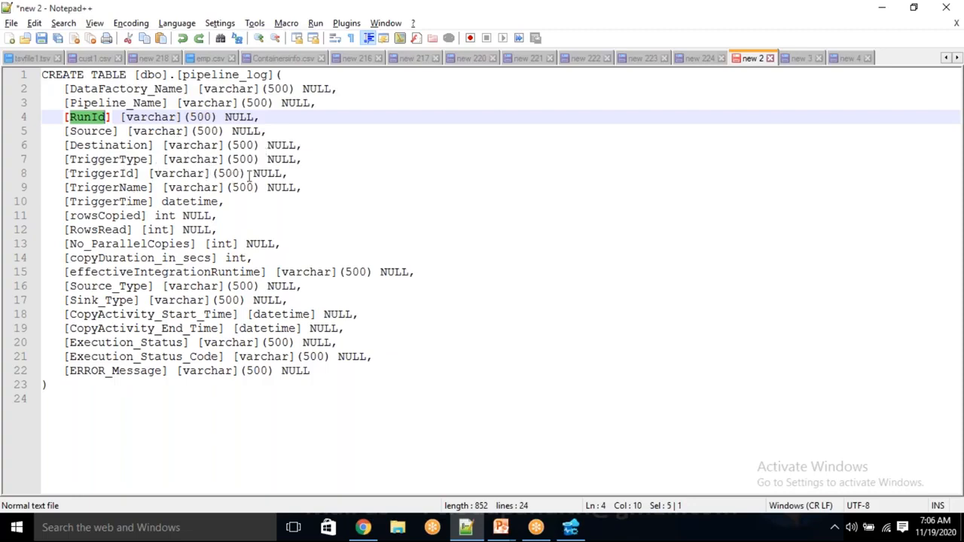
double_click(192, 201)
double_click(124, 217)
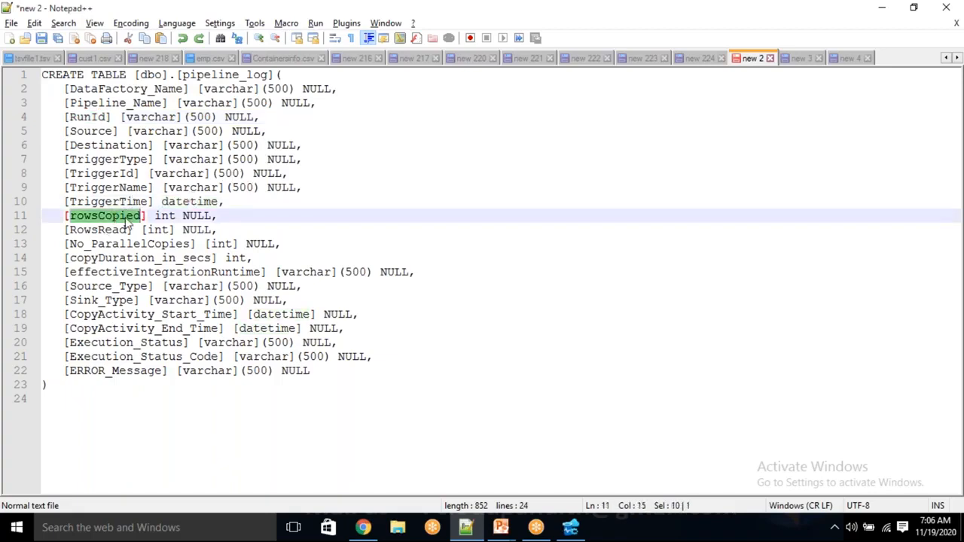
left_click(113, 230)
double_click(105, 230)
double_click(158, 230)
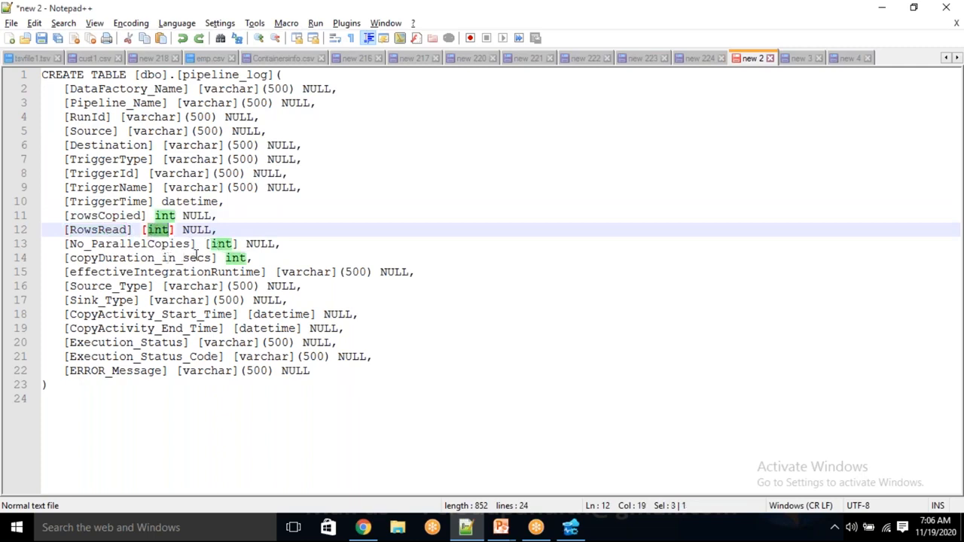
Add NULL after the int data type of the copyDuration_in_secs column in the CREATE TABLE script
double_click(238, 258)
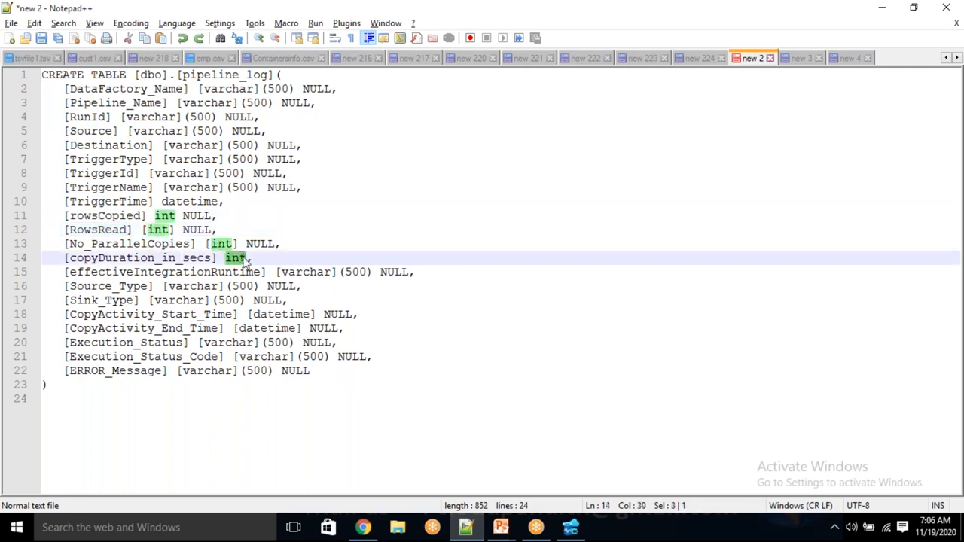
left_click(251, 259)
type("null,")
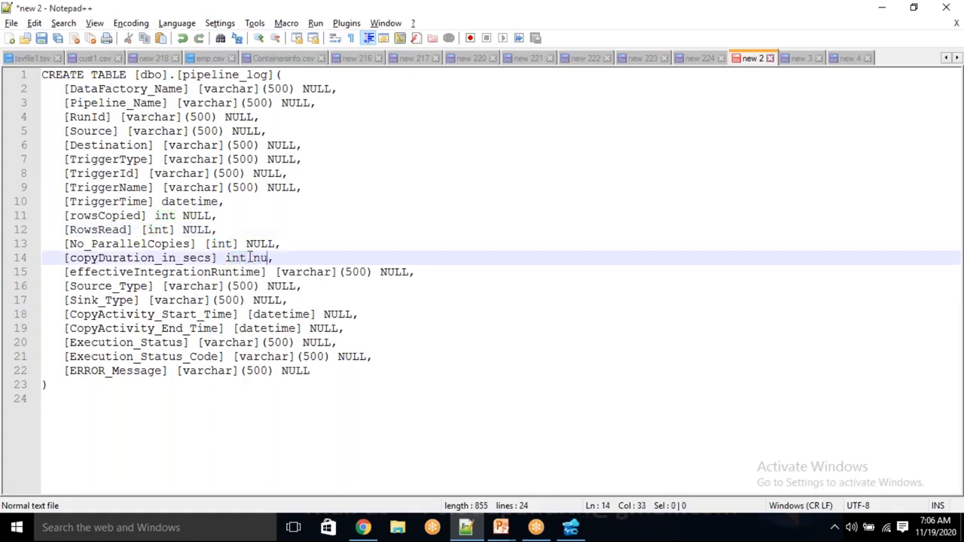
key("BackSpace")
key("BackSpace")
key("BackSpace")
key("BackSpace")
key("BackSpace")
key("Tab")
type("NULL,")
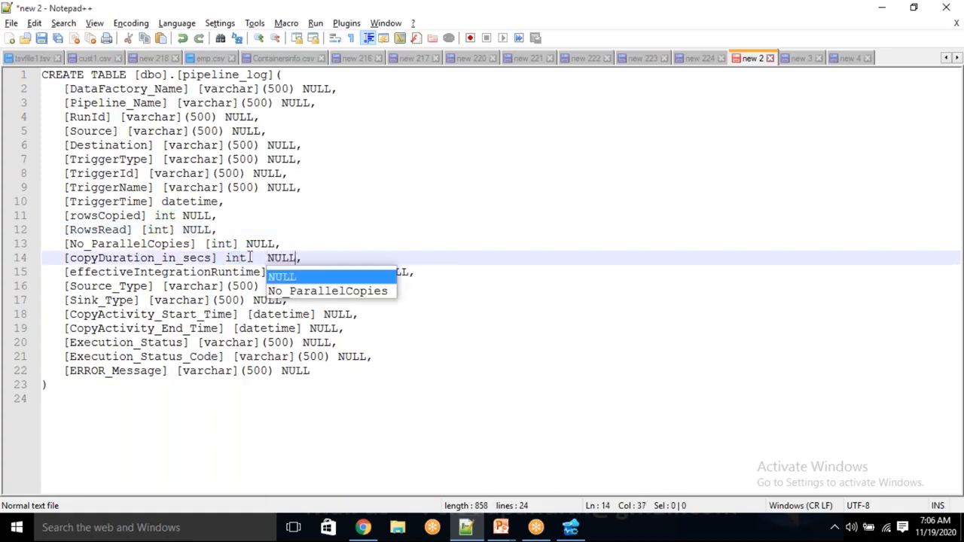
left_click(356, 244)
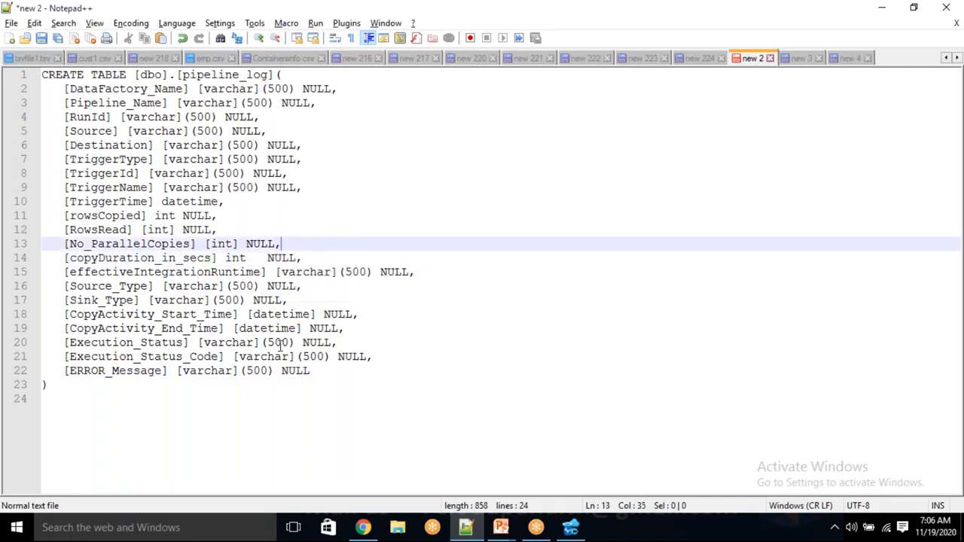
Examine the script's remaining column names and data types from effectiveIntegrationRuntime through ERROR_Message
double_click(171, 272)
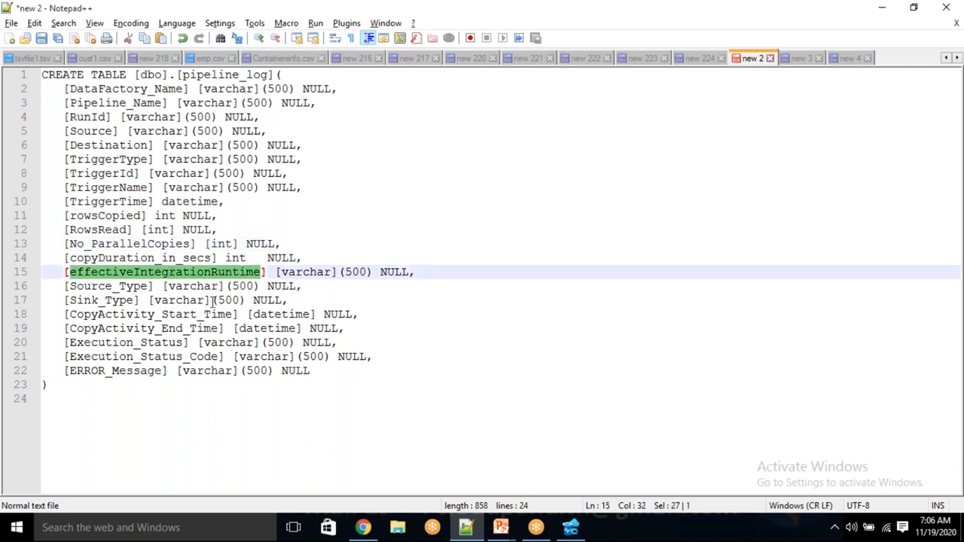
double_click(193, 286)
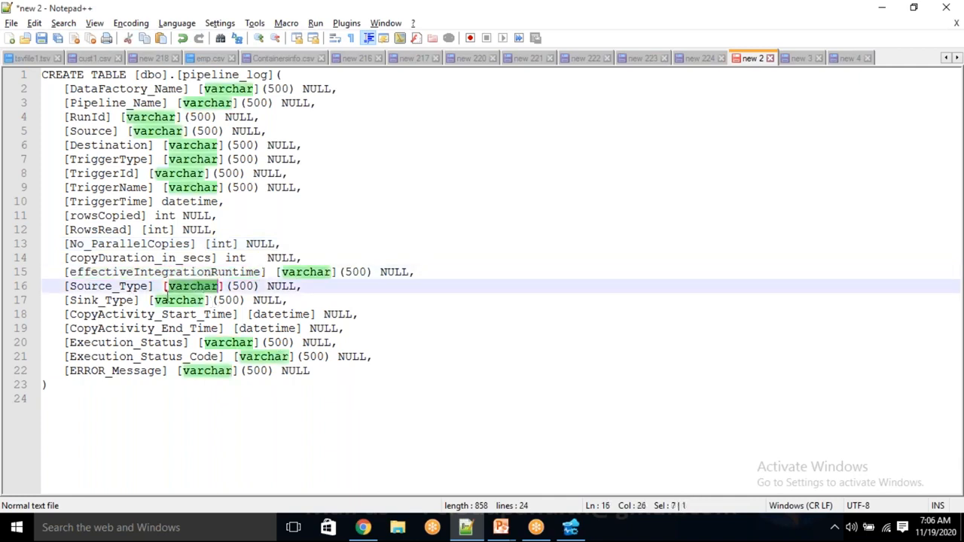
double_click(178, 300)
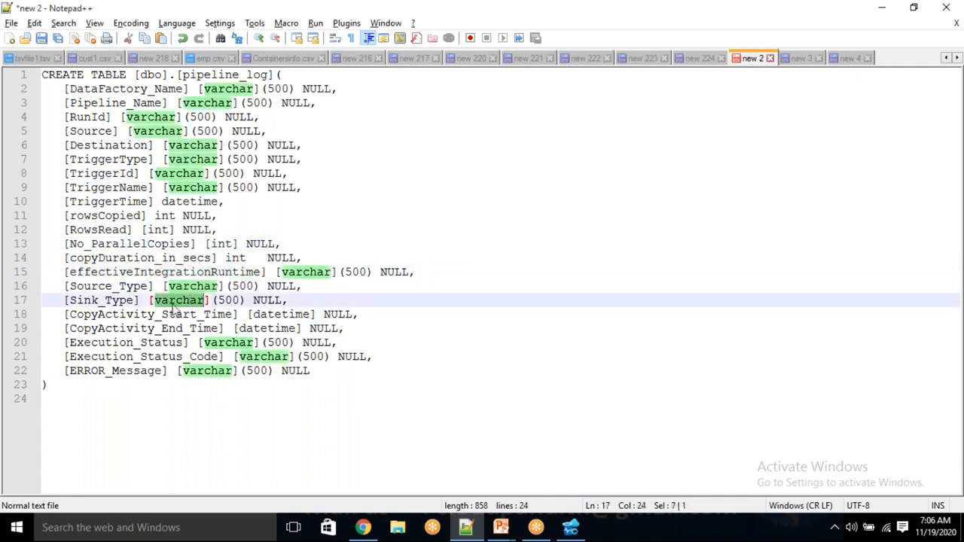
left_click(291, 315)
double_click(265, 329)
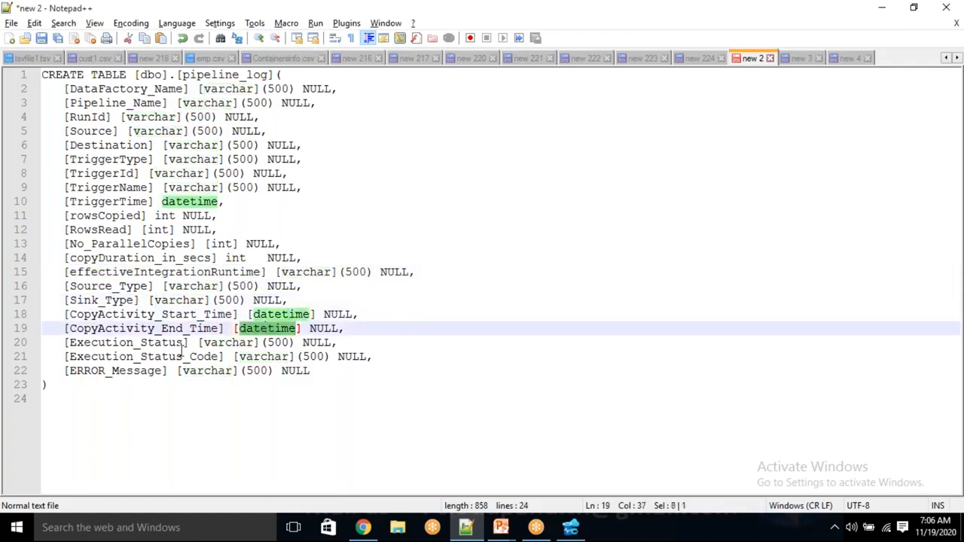
double_click(238, 340)
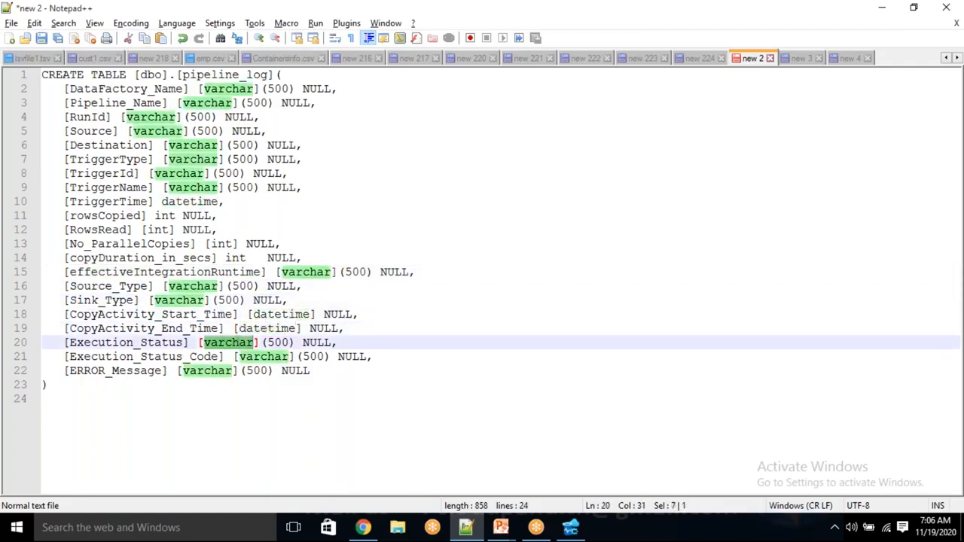
triple_click(202, 358)
double_click(202, 358)
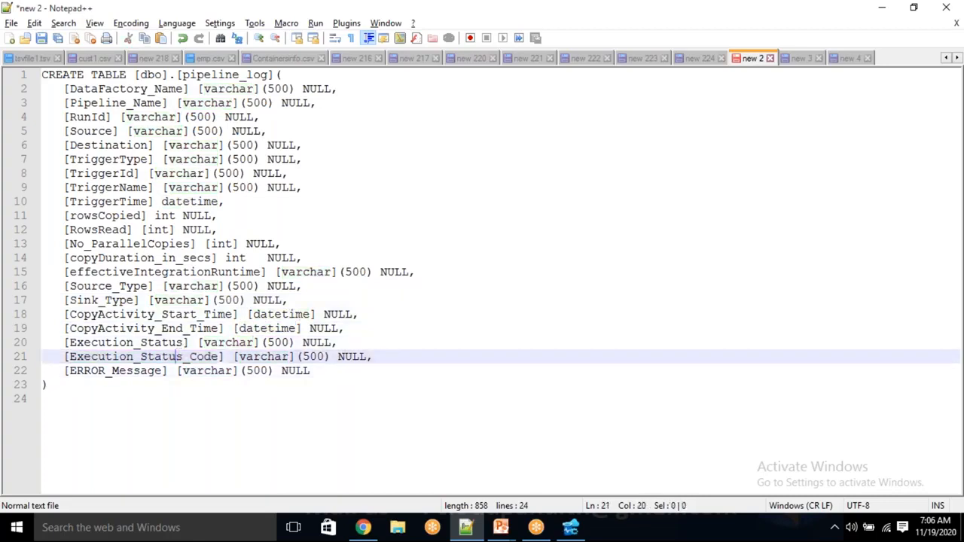
double_click(263, 358)
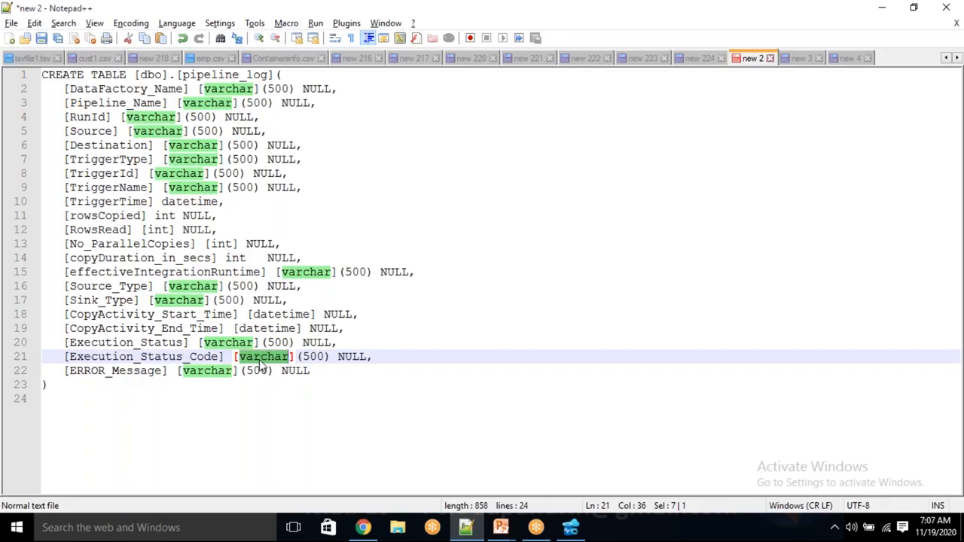
triple_click(260, 358)
left_click(260, 357)
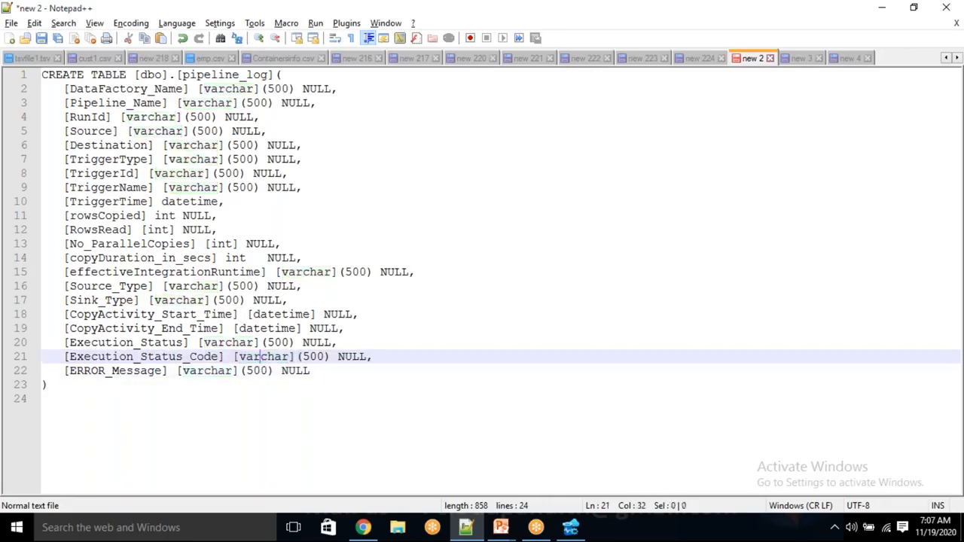
double_click(260, 358)
left_click(125, 387)
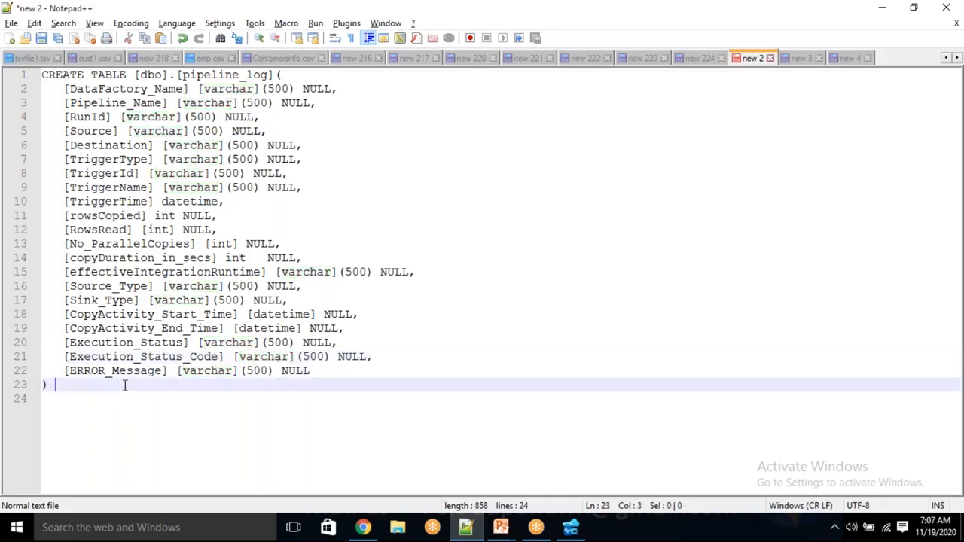
double_click(204, 368)
left_click(267, 387)
left_click_drag(226, 369, 273, 359)
left_click(274, 386)
Copy the whole pipeline_log CREATE TABLE script into the empty query in Azure Data Studio and run it on cloudpandithsqldb
left_click_drag(77, 387, 39, 74)
key("ctrl+c")
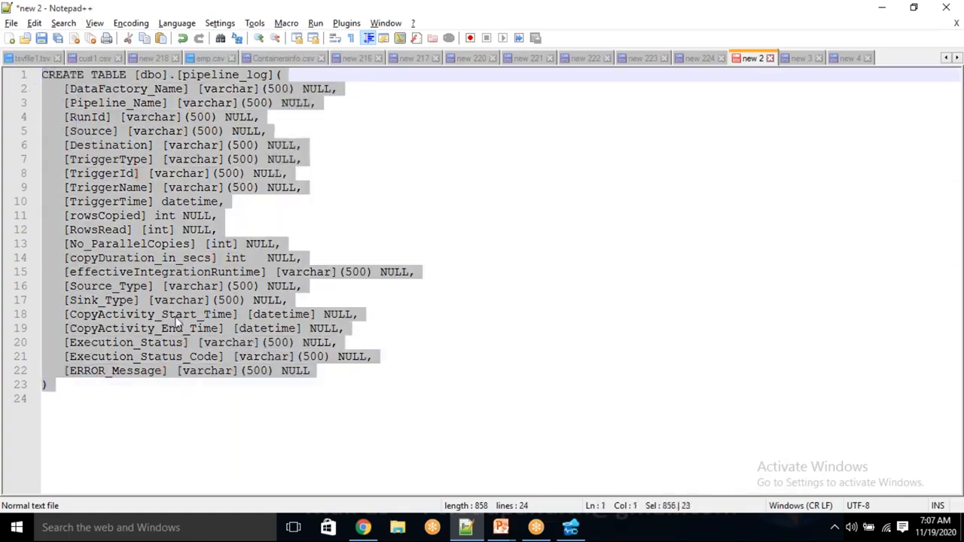
key("alt+Tab")
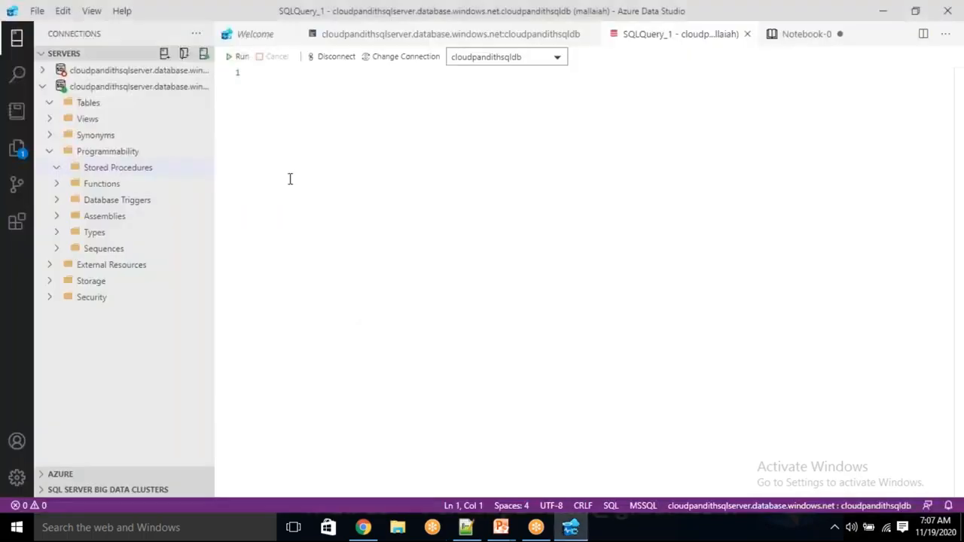
key("ctrl+v")
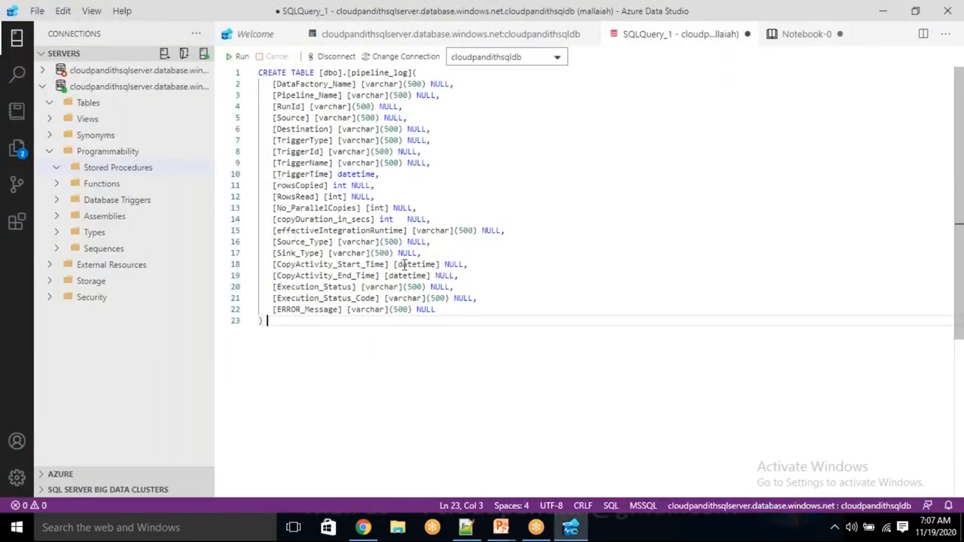
left_click(238, 57)
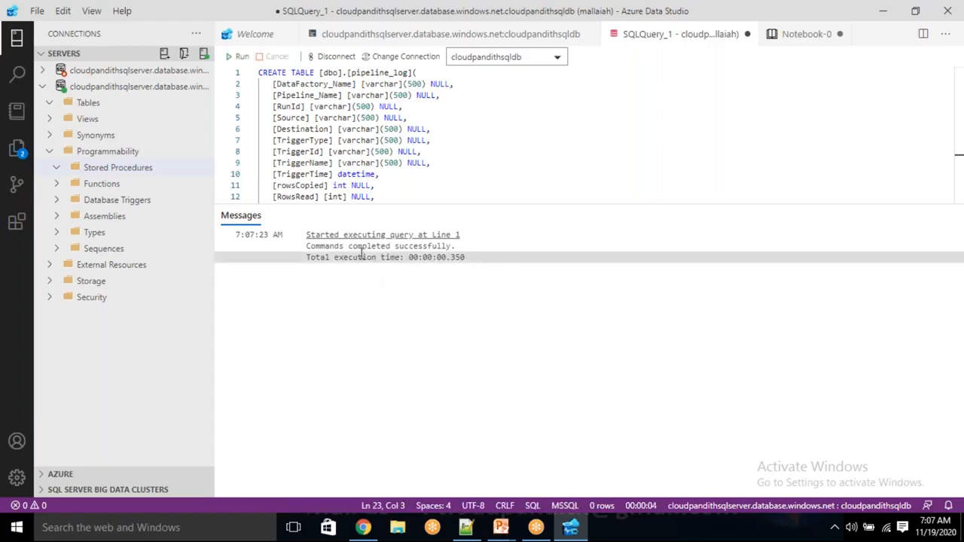
left_click_drag(394, 246, 467, 258)
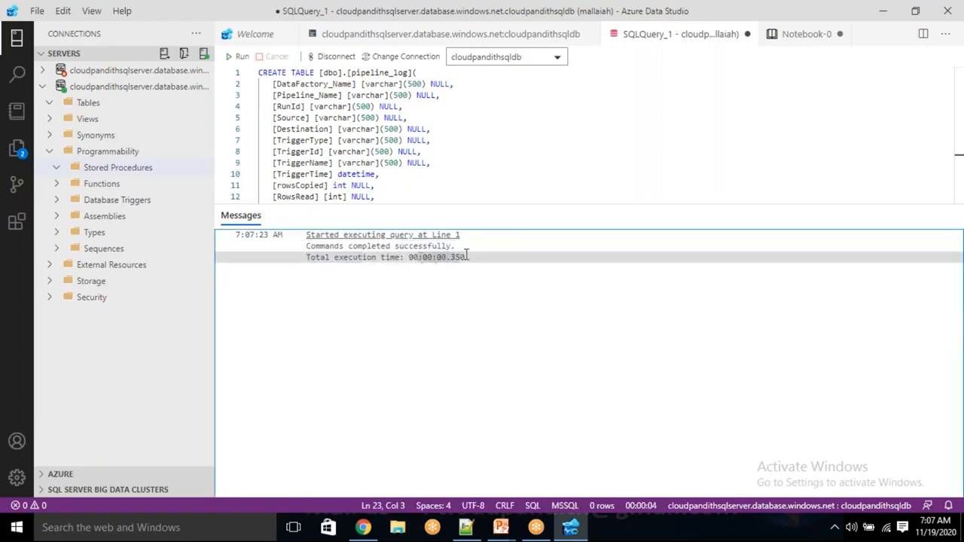
Clear the executed CREATE TABLE script from the query editor
left_click(402, 194)
key("ctrl+a")
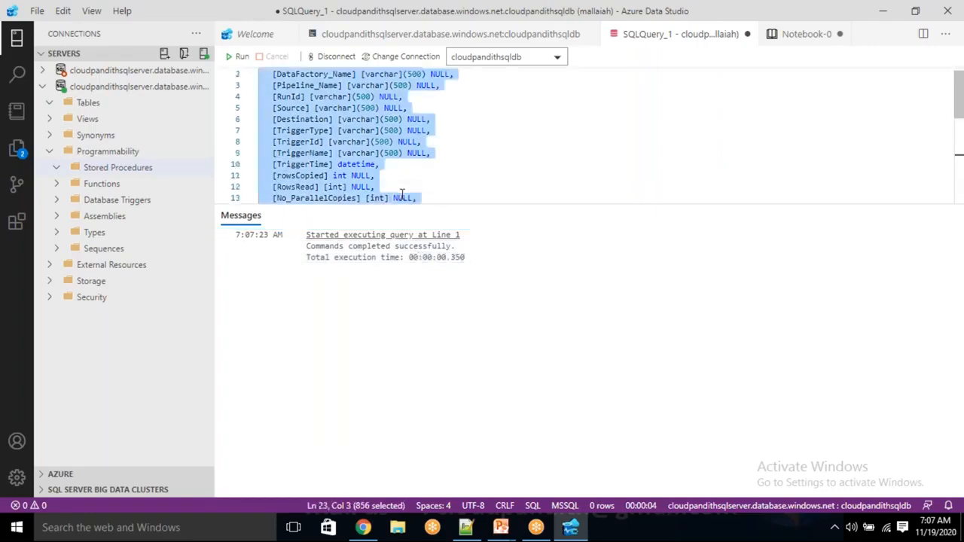
key("Delete")
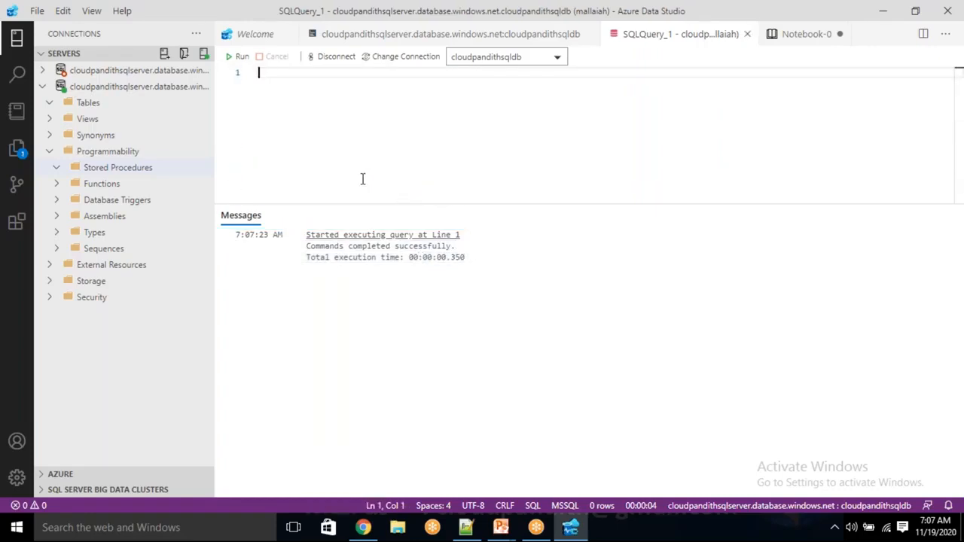
Collapse the Tables folder and the connected server's tree, and refresh that server connection
left_click(62, 105)
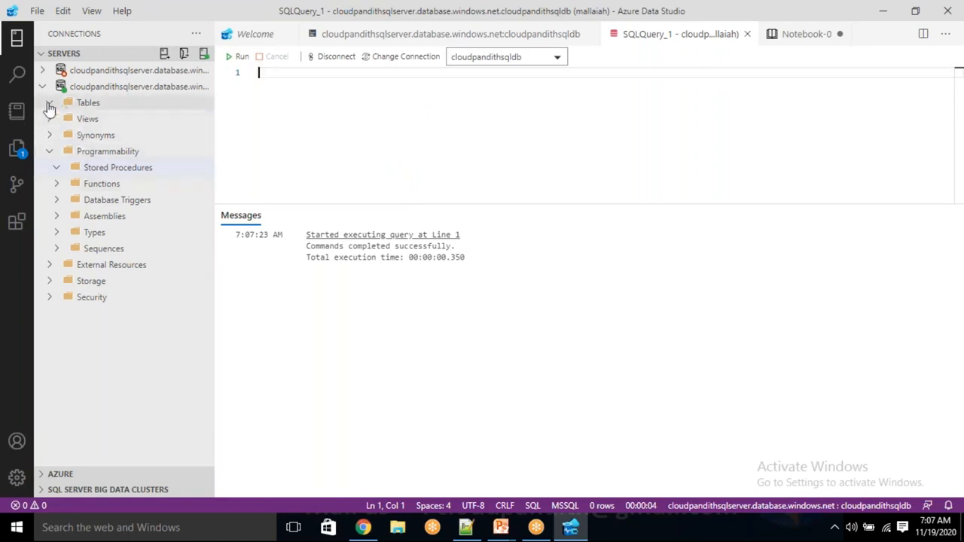
left_click(48, 106)
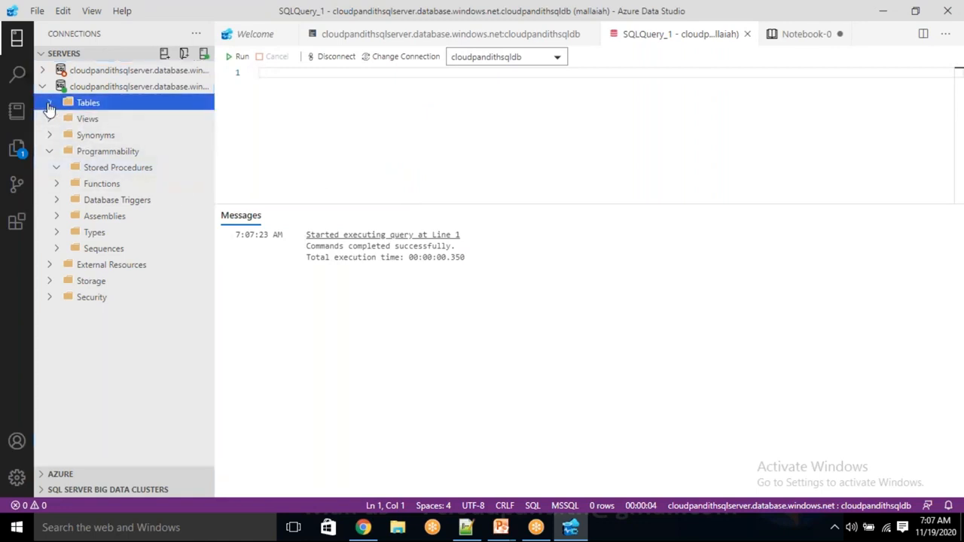
left_click(85, 89)
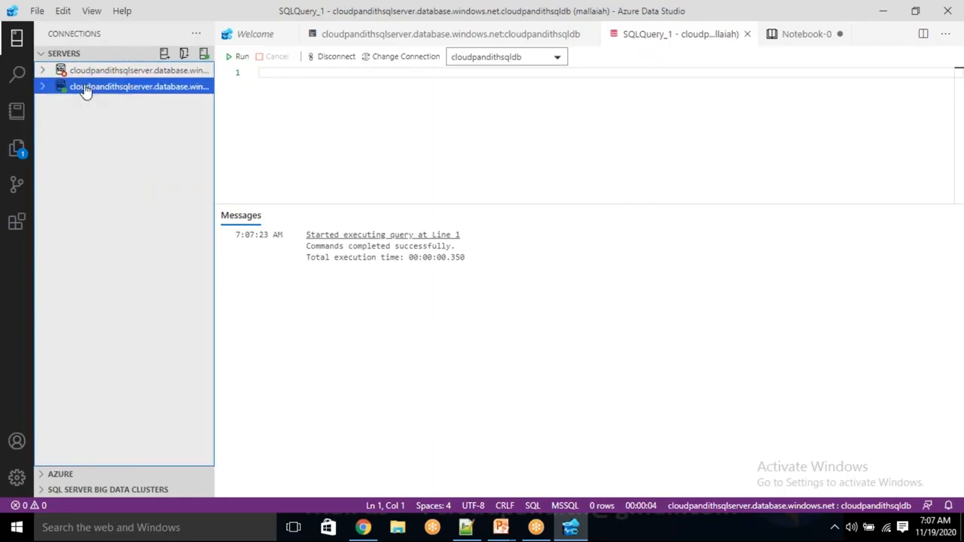
right_click(85, 89)
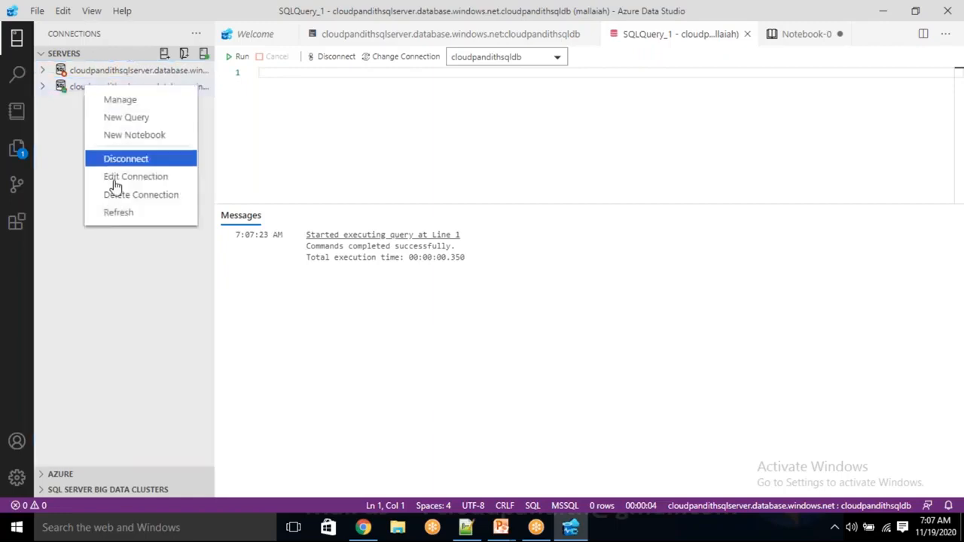
left_click(119, 212)
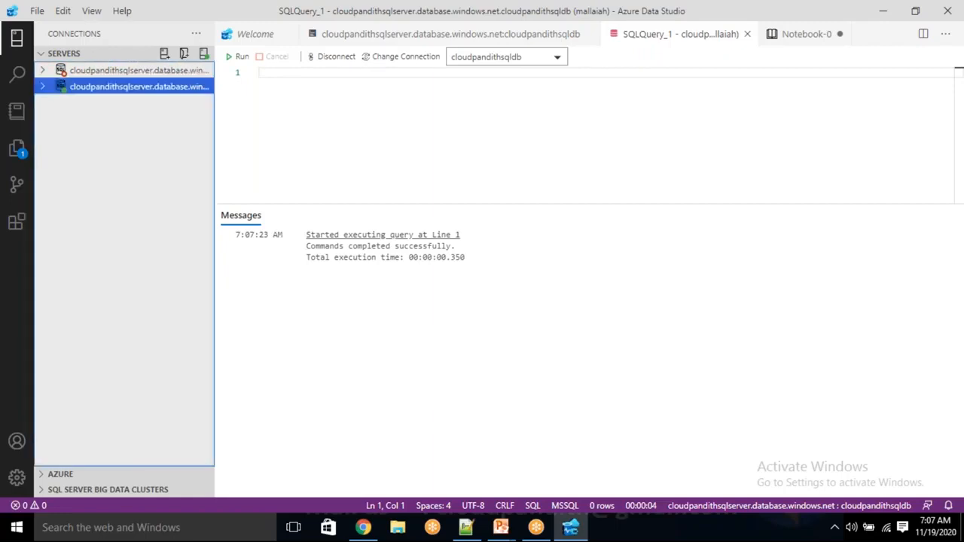
Expand the refreshed server's Tables folder and run SELECT * FROM PIPELINE_LOG to view the table's columns
left_click(46, 87)
left_click(53, 106)
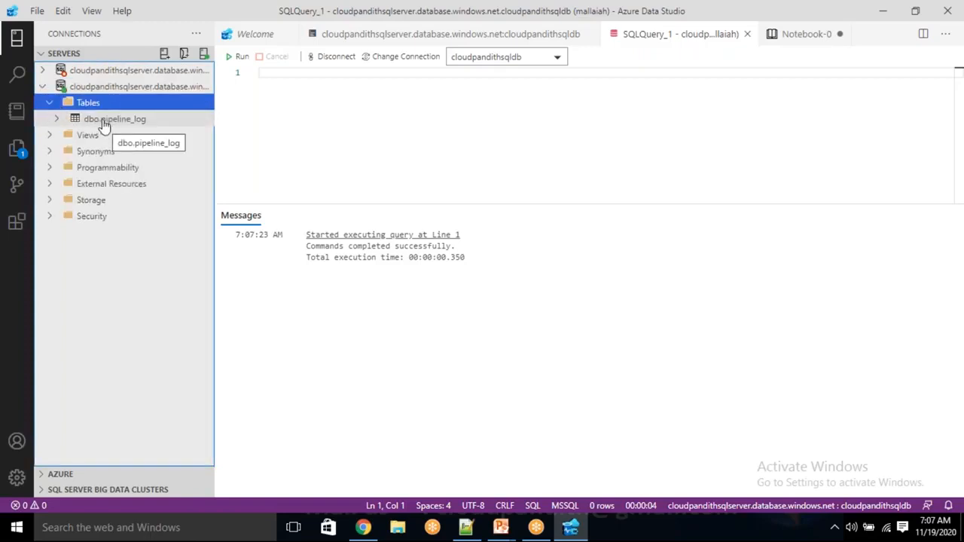
left_click(334, 100)
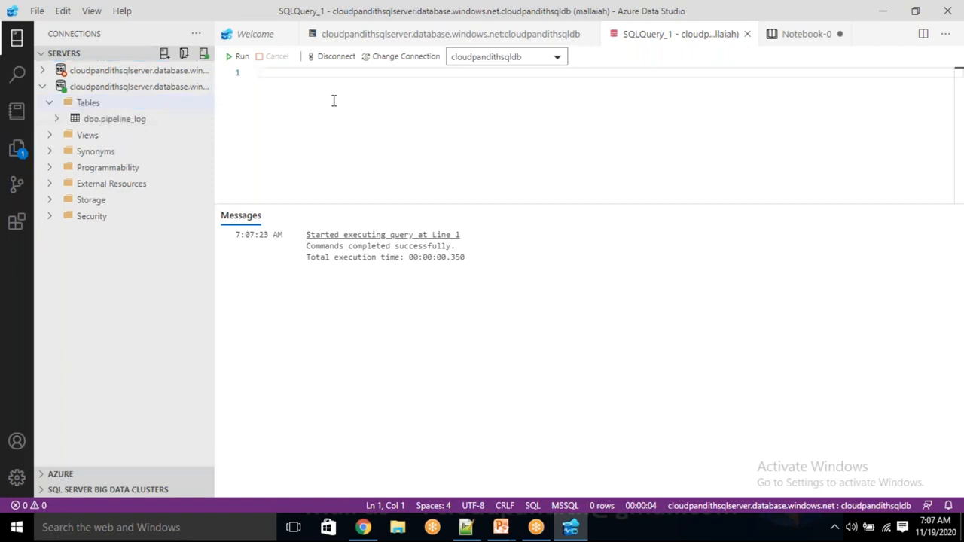
type("SELECT *")
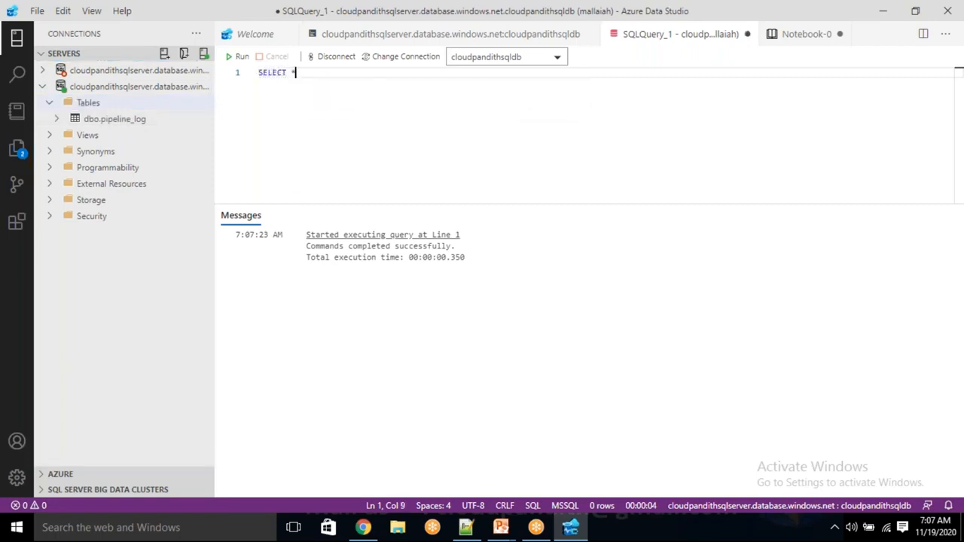
type(" FROM P")
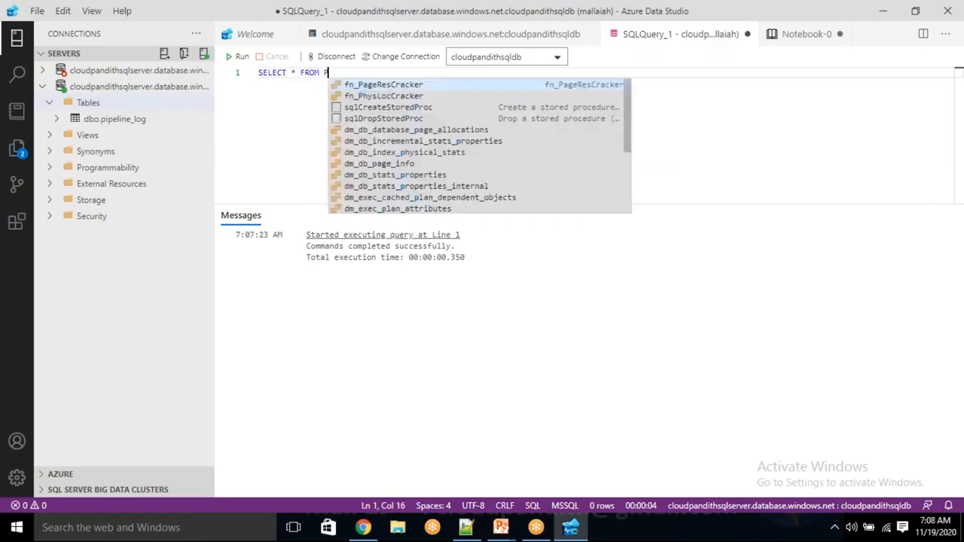
type("IPELINE_LOG")
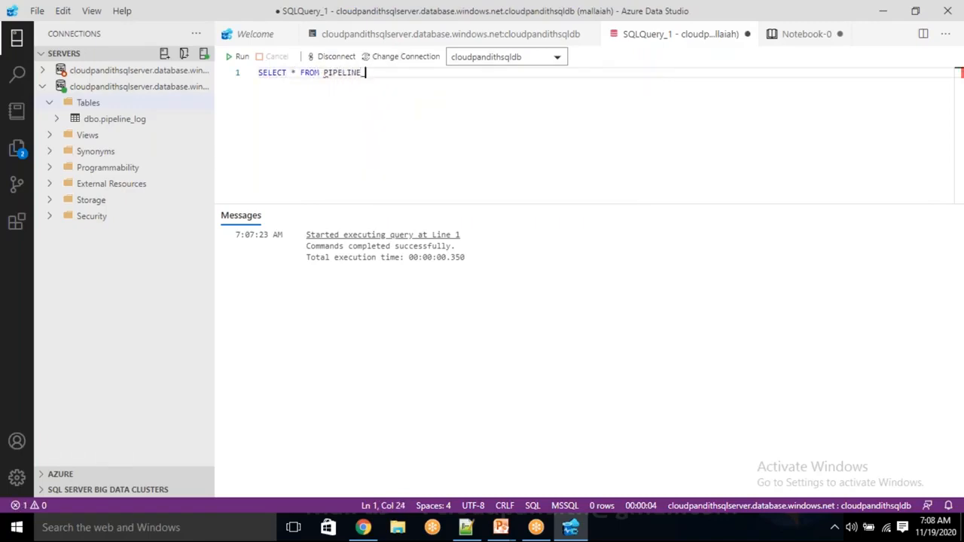
left_click(241, 60)
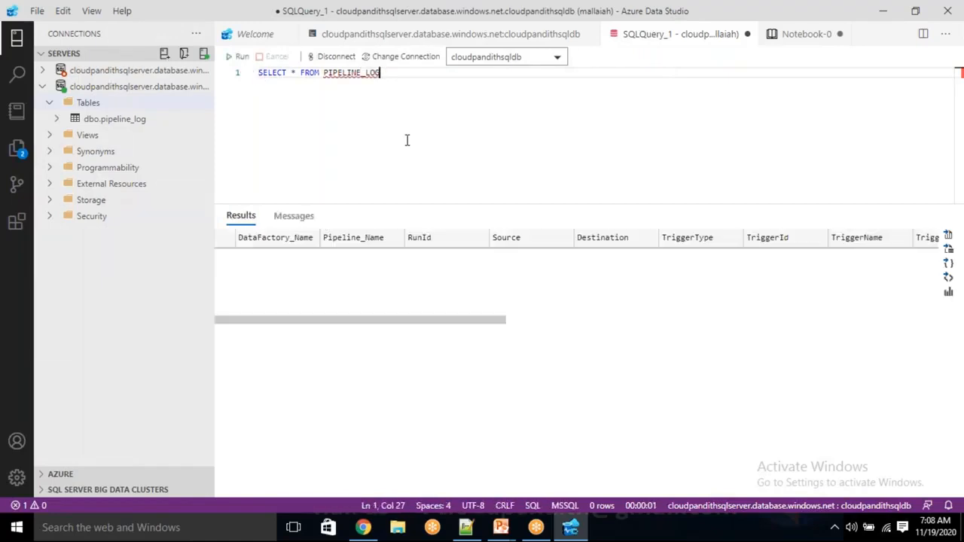
left_click_drag(336, 325, 319, 379)
mouse_move(345, 327)
left_mouse_down()
mouse_move(744, 327)
mouse_move(339, 329)
left_mouse_up()
Replace the query with a CREATE TABLE CUST statement containing the columns cid int and cname varchar(50)
key("ctrl+a")
key("BackSpace")
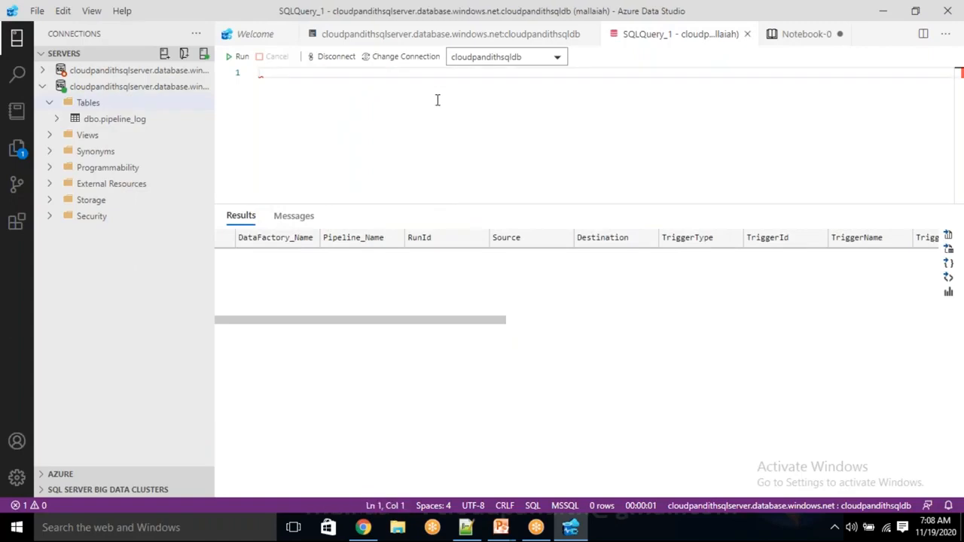
type("CR")
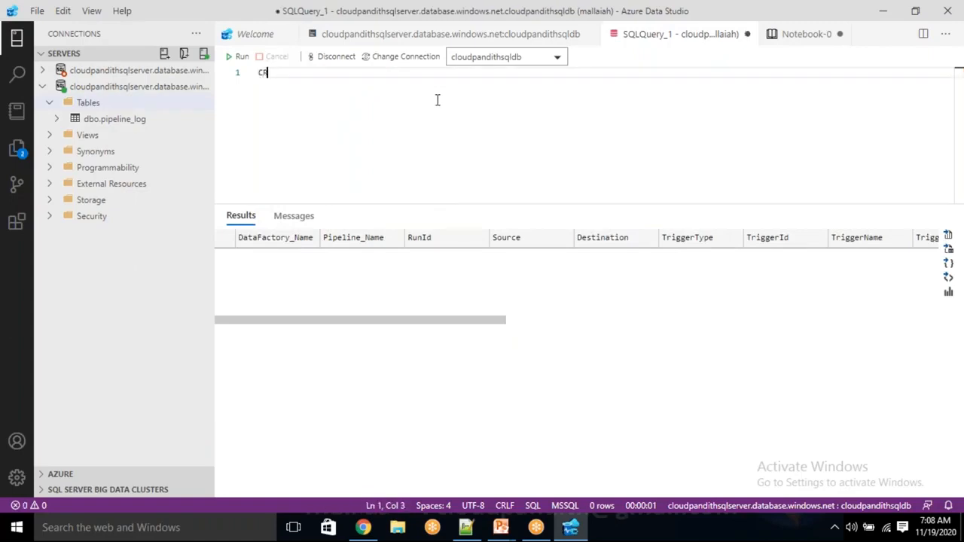
type("EATE TABLE ")
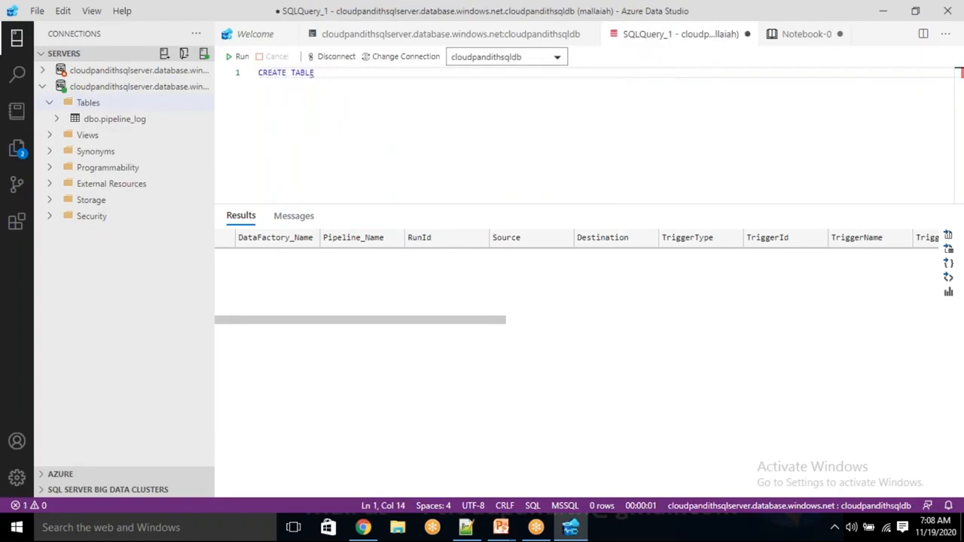
type("C")
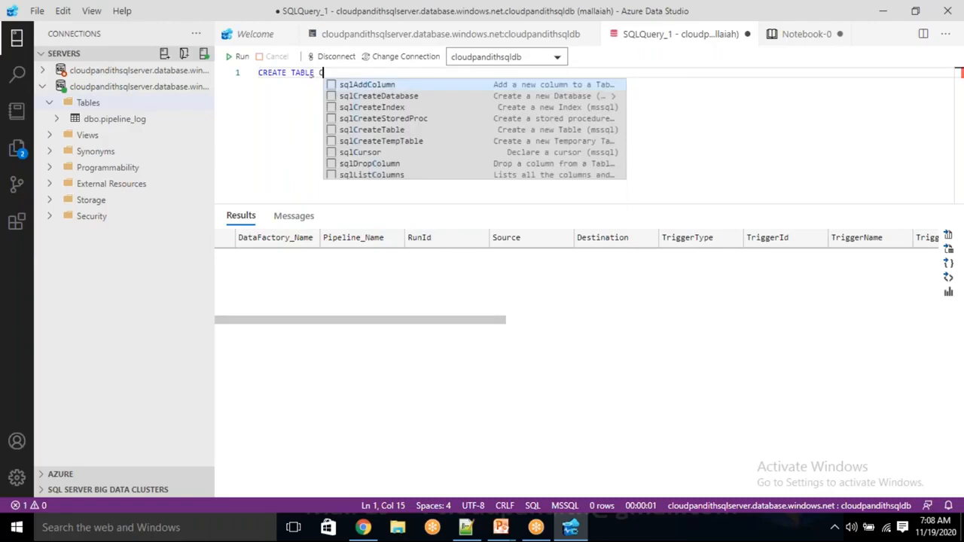
type("UST(")
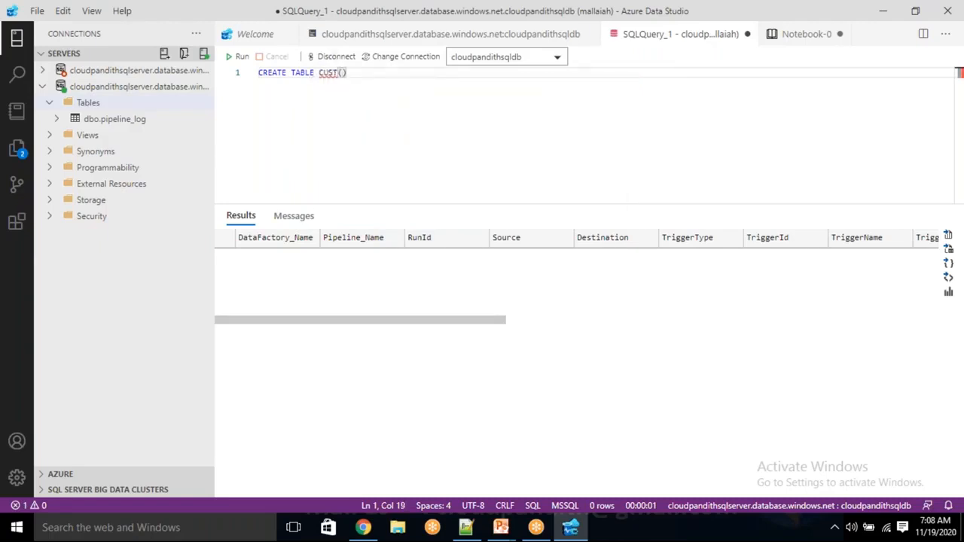
type("cid int")
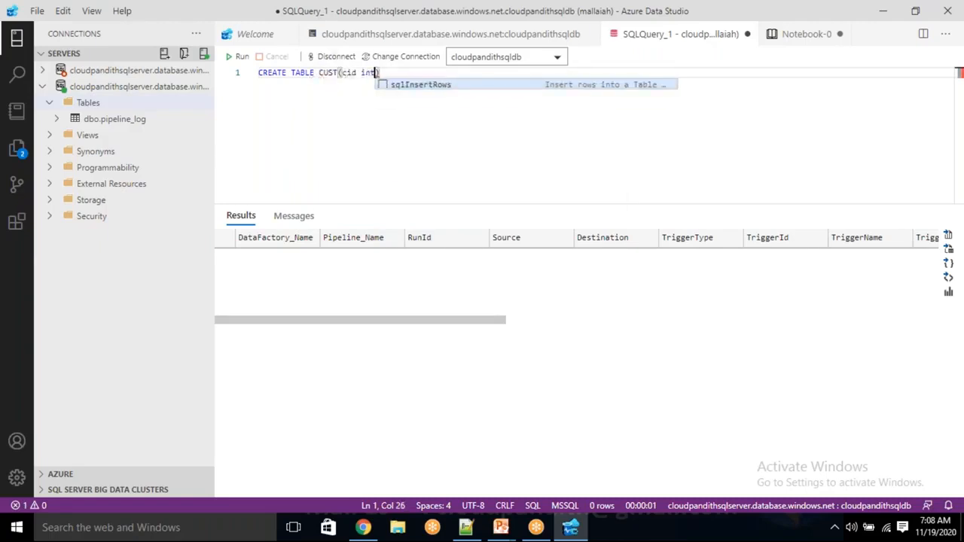
type(",cname varchar")
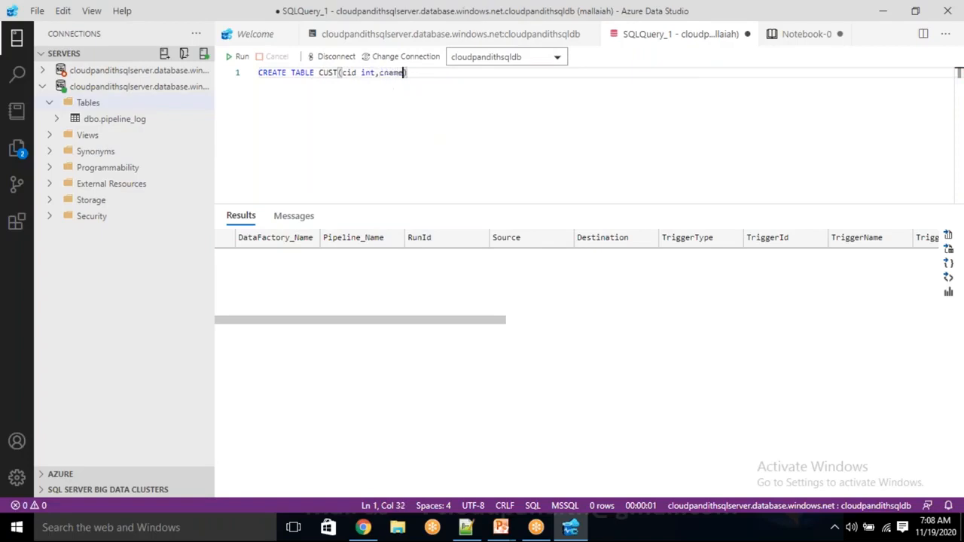
type("(50)")
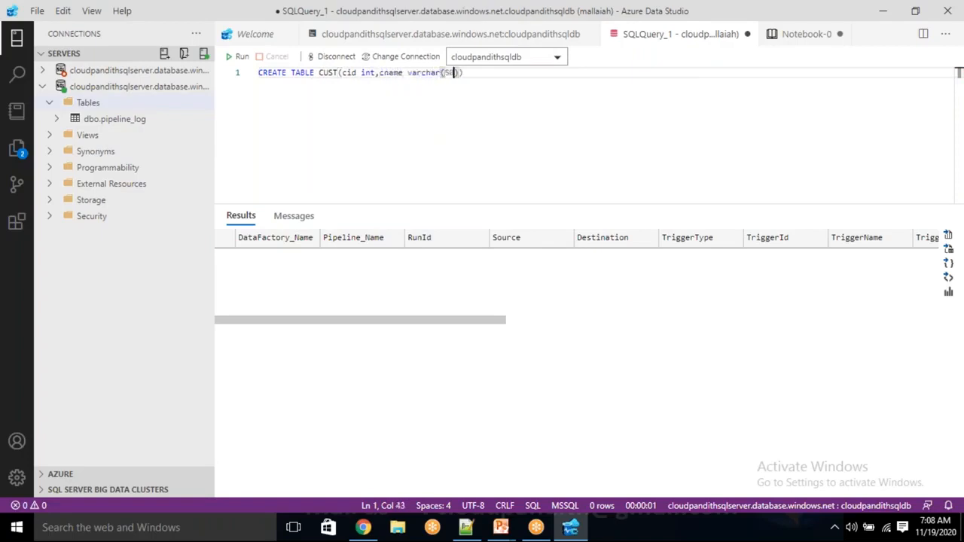
type(",cphno ")
type("bigint,cjoi")
type("neddate date")
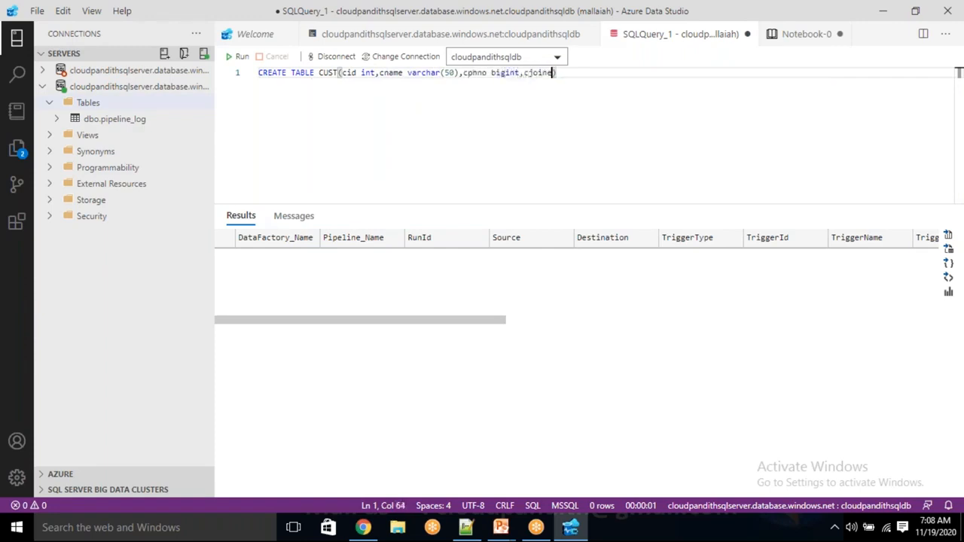
type("time")
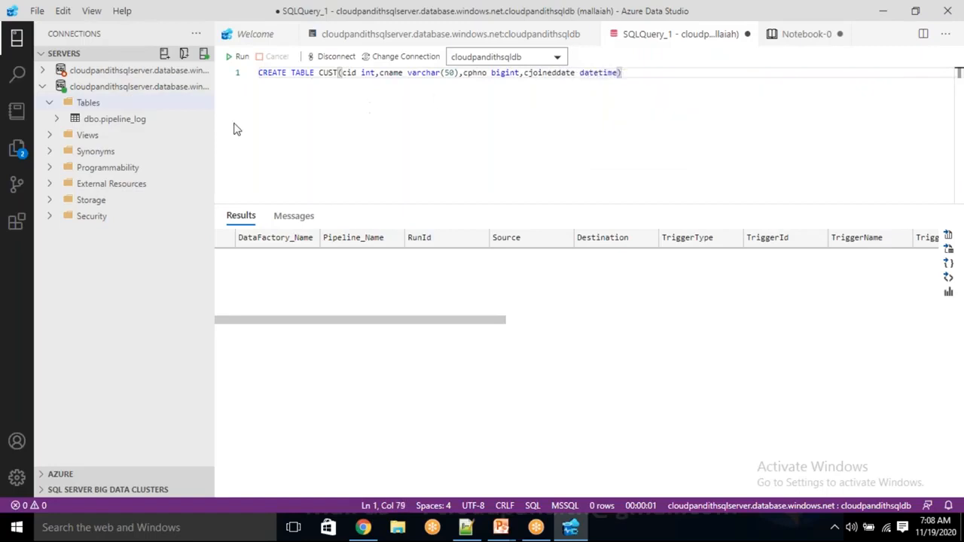
Add the columns cphno bigint and cjoineddate datetime to the CUST statement and run it
left_click(239, 57)
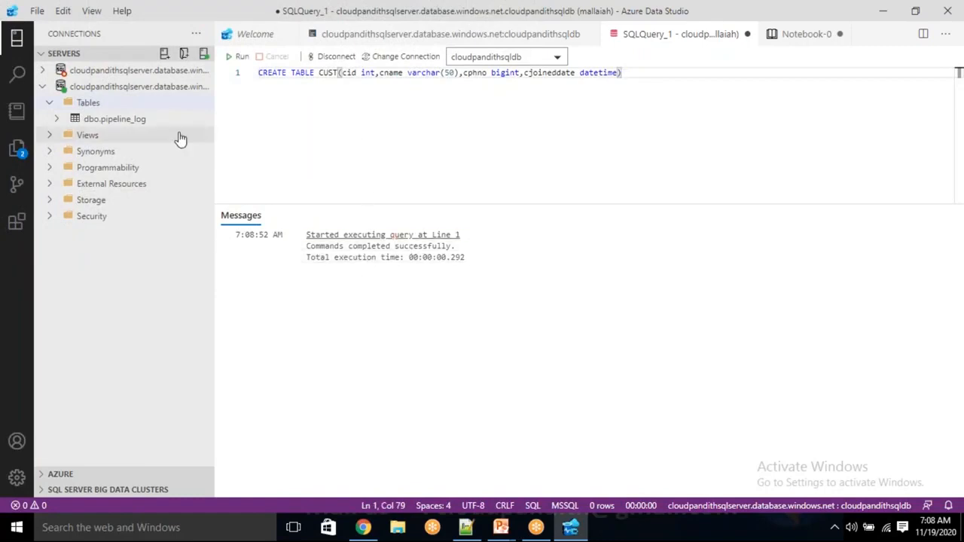
Refresh the Tables folder of the connected server
left_click(87, 103)
right_click(88, 103)
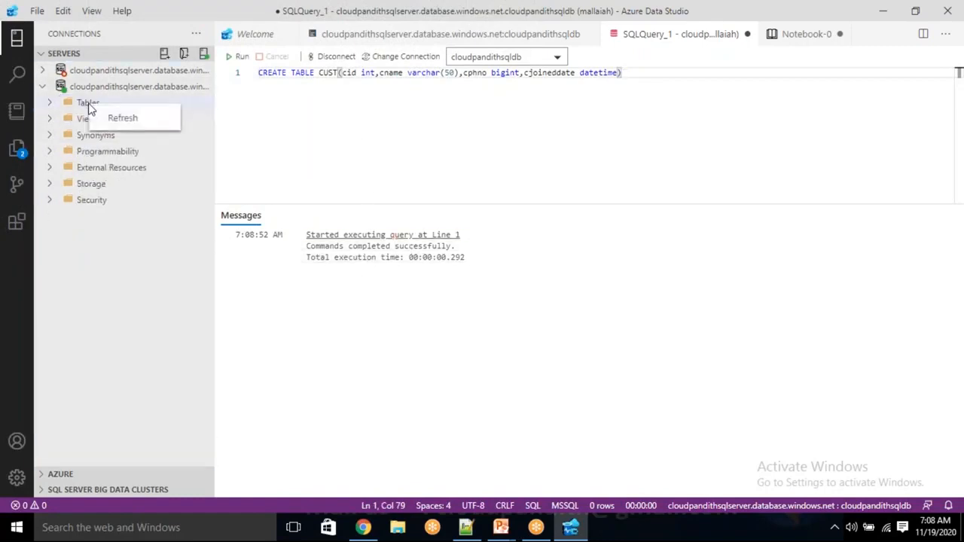
left_click(123, 118)
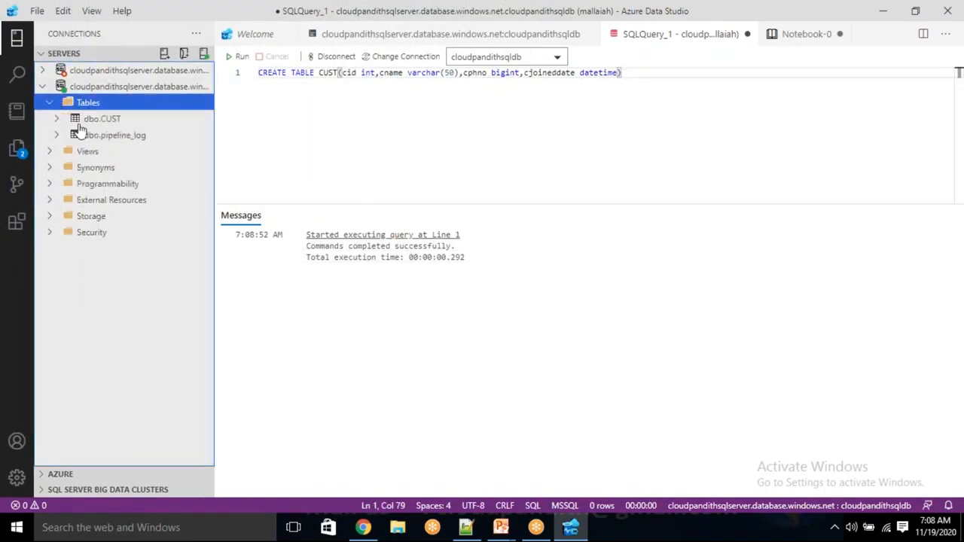
Comment out the CREATE TABLE line and run select * from cust on a new line below it
left_click(631, 78)
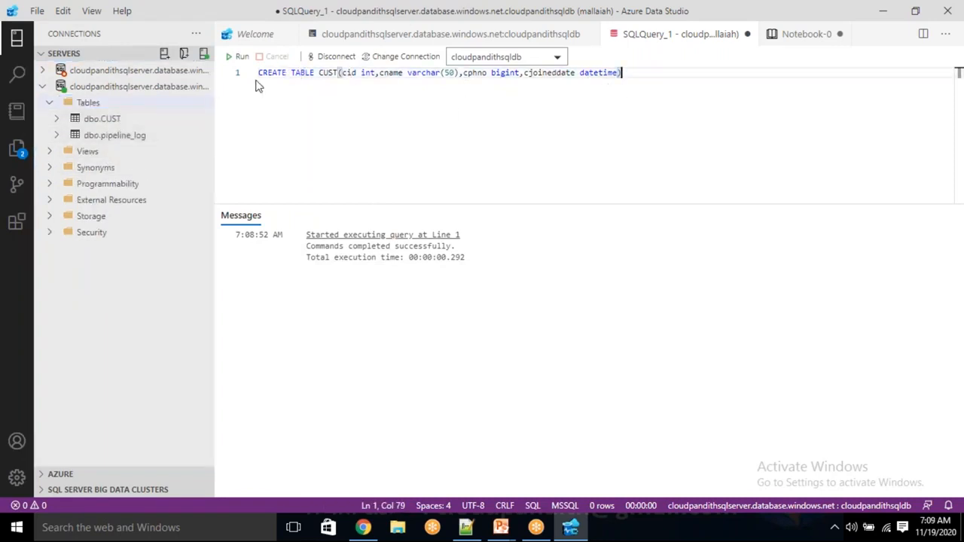
key("Home")
type("--")
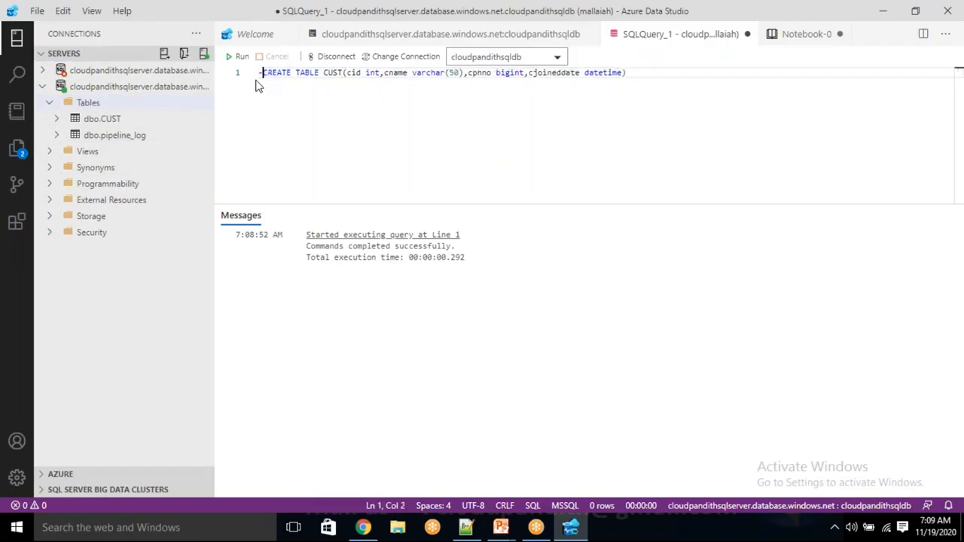
key("End")
key("Return")
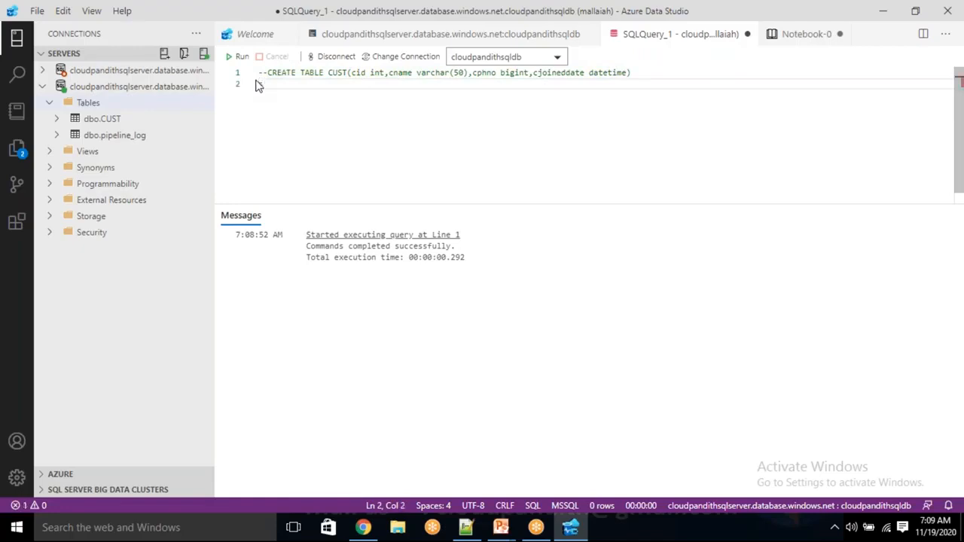
type("select * from cust")
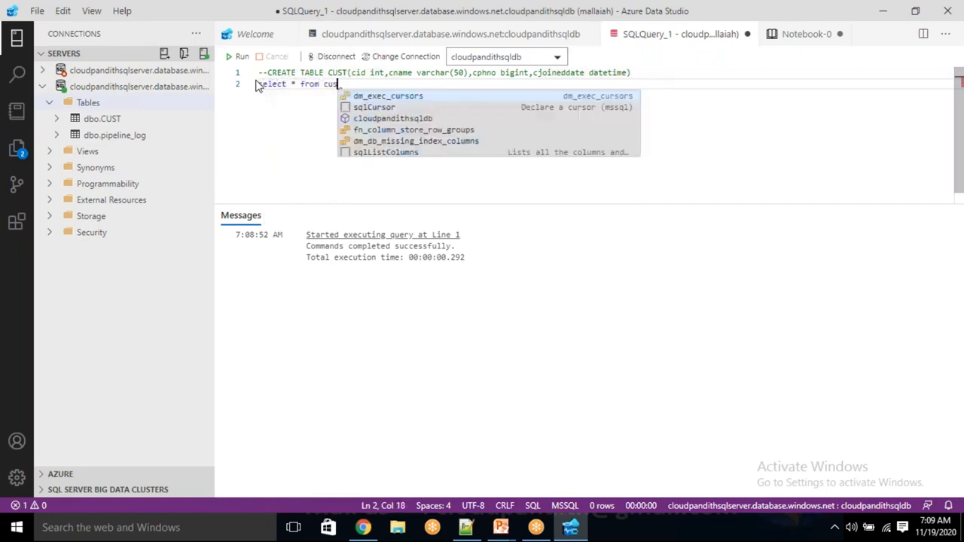
left_click(234, 57)
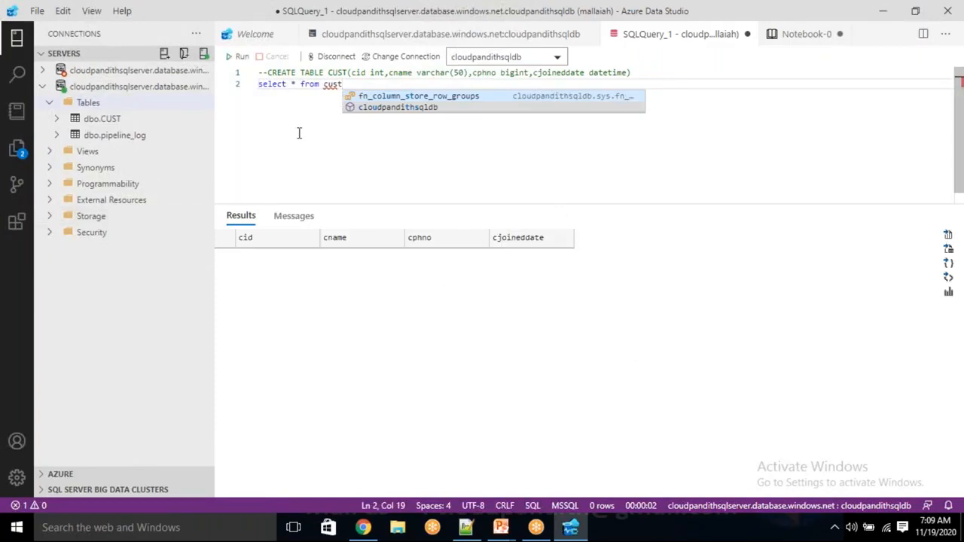
Comment out the select statement and begin an "insert into cust values" statement on line 3
key("Home")
type("--")
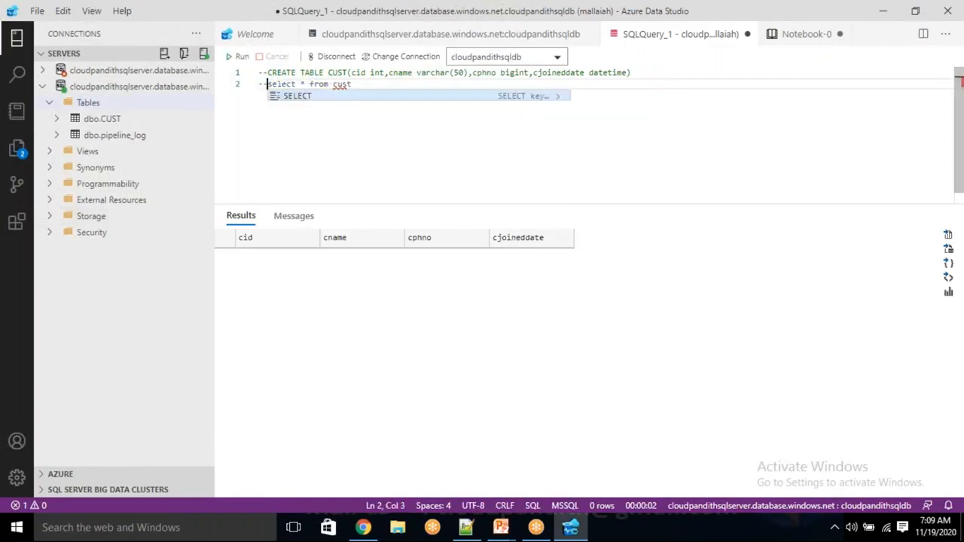
key("End")
key("Return")
type("in")
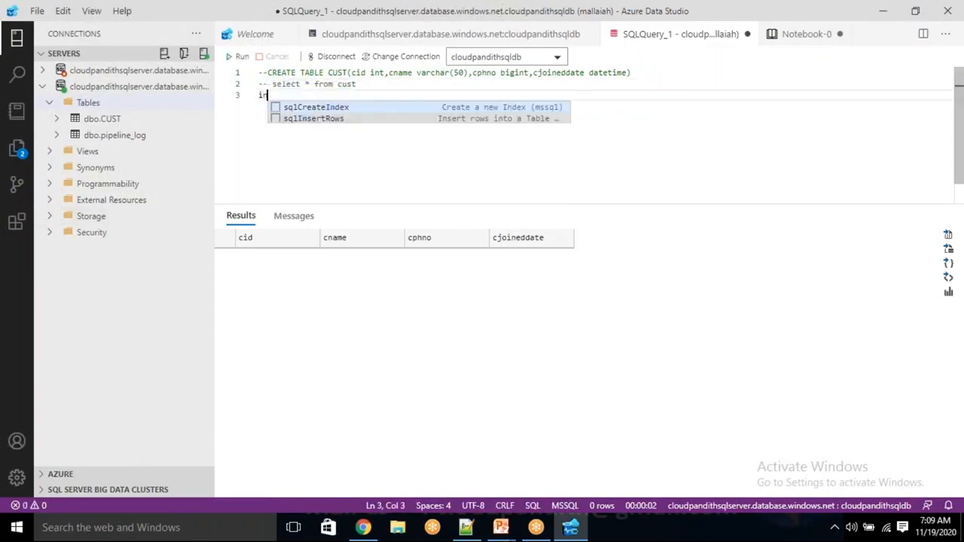
type("sert into ")
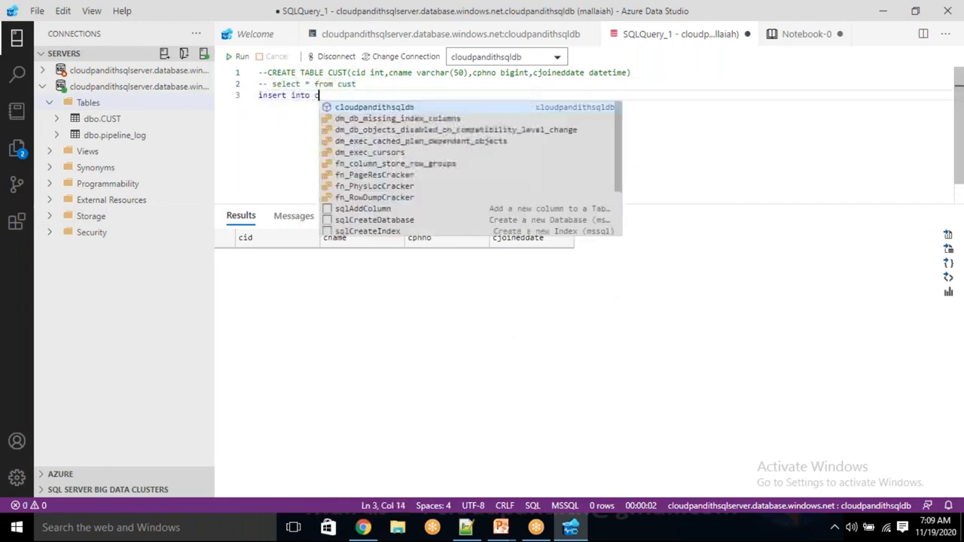
type("cust values")
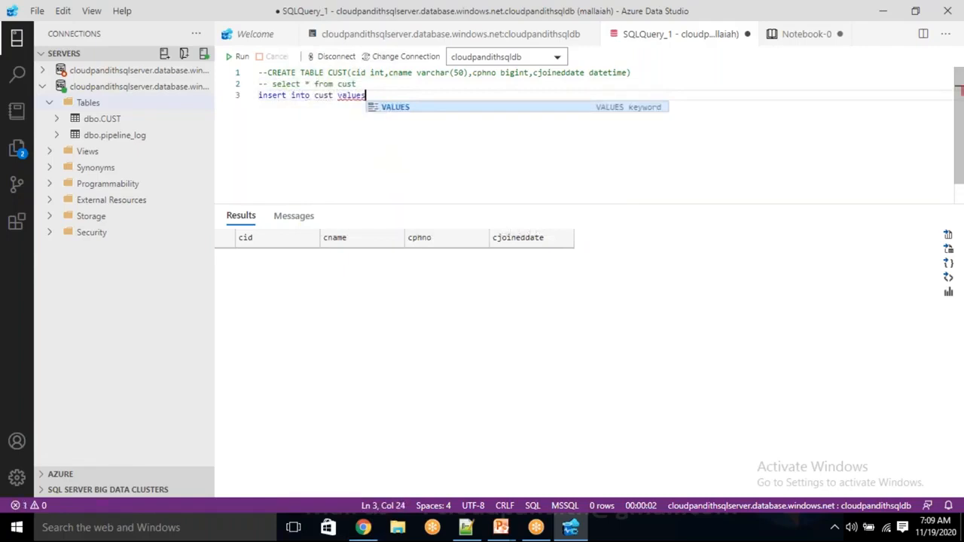
type("(1,'")
type("rama'")
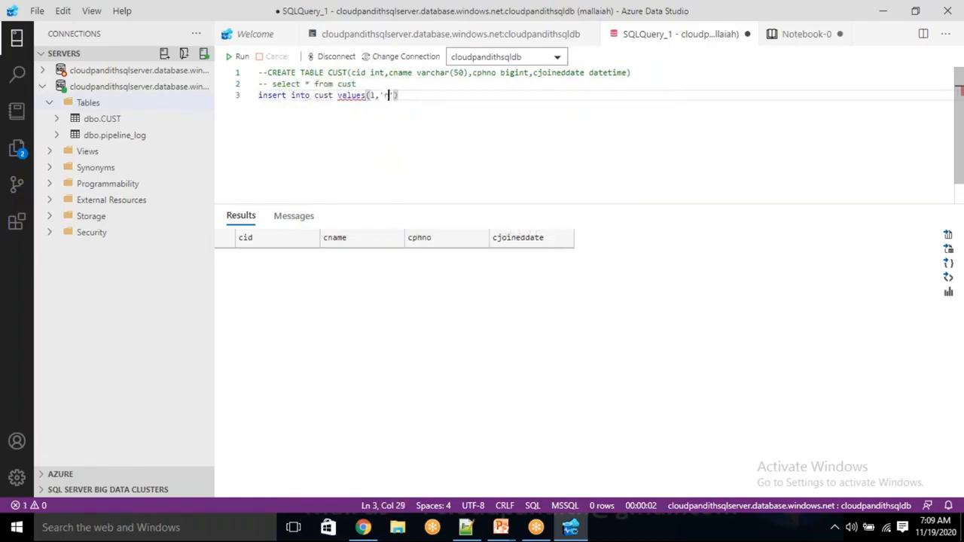
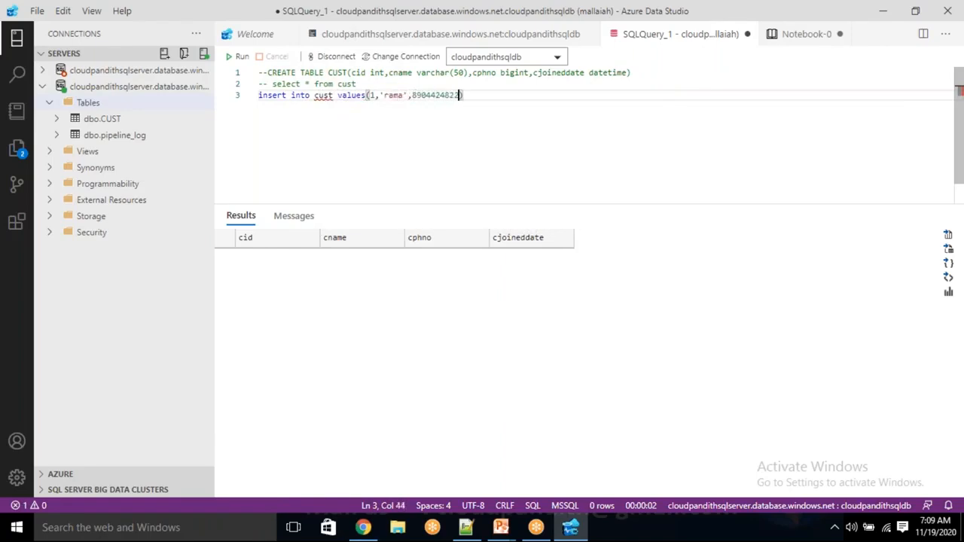
type(",'2020-")
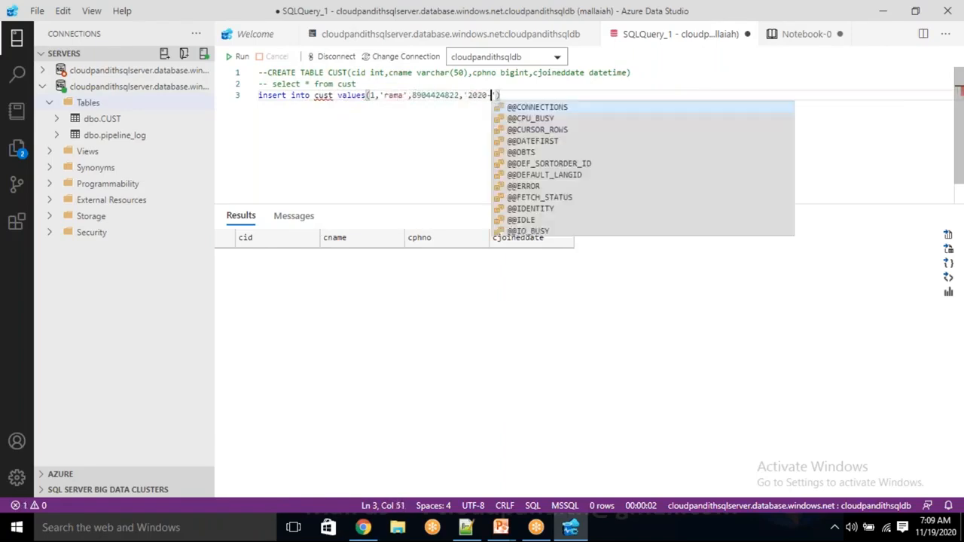
type("11")
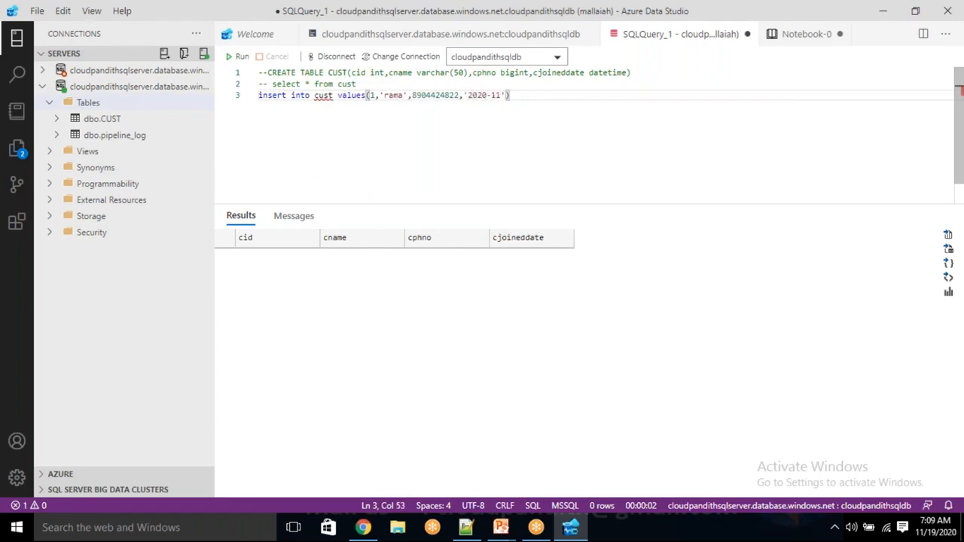
type("-01 10:10:10")
key("shift+Home")
key("ctrl+Right")
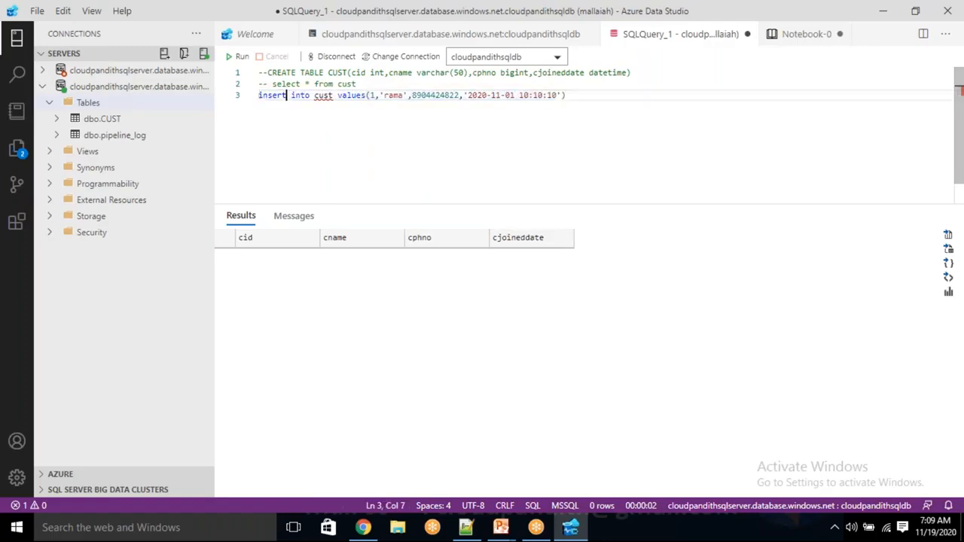
key("Return")
key("BackSpace")
key("End")
key("shift+Left")
key("shift+Left")
key("shift+Left")
key("shift+Left")
key("shift+Left")
key("shift+Left")
key("shift+Left")
key("shift+Left")
key("shift+Left")
key("shift+Left")
key("shift+Left")
key("shift+Left")
key("shift+Left")
key("shift+Left")
key("shift+Left")
key("shift+Left")
key("shift+Left")
key("shift+Left")
key("shift+Left")
key("shift+Left")
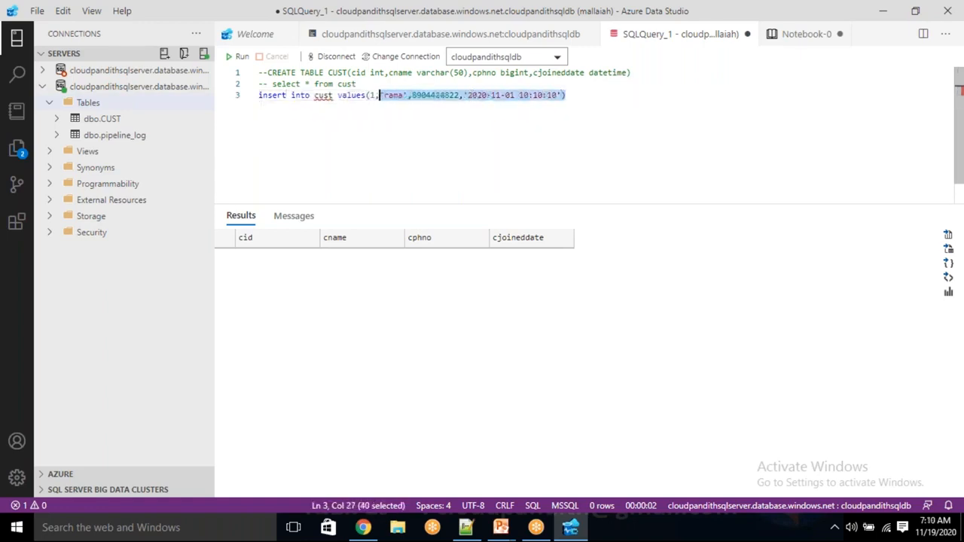
key("shift+Left")
key("shift+Left")
key("shift+Left")
key("ctrl+c")
key("Right")
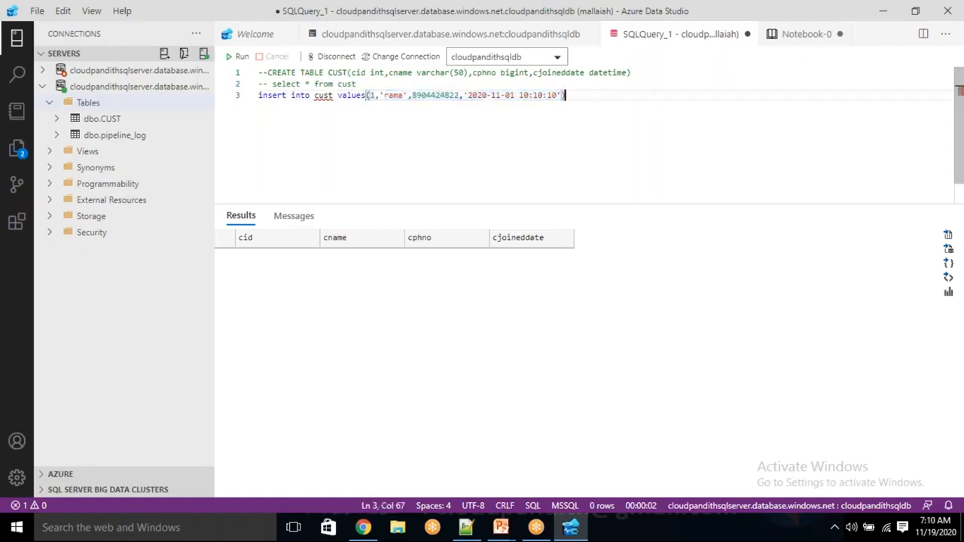
Add three copies of the first customer's value list on lines 4 to 6, separating the rows with commas
type(",")
key("Return")
key("ctrl+v")
key("Return")
key("ctrl+v")
key("Return")
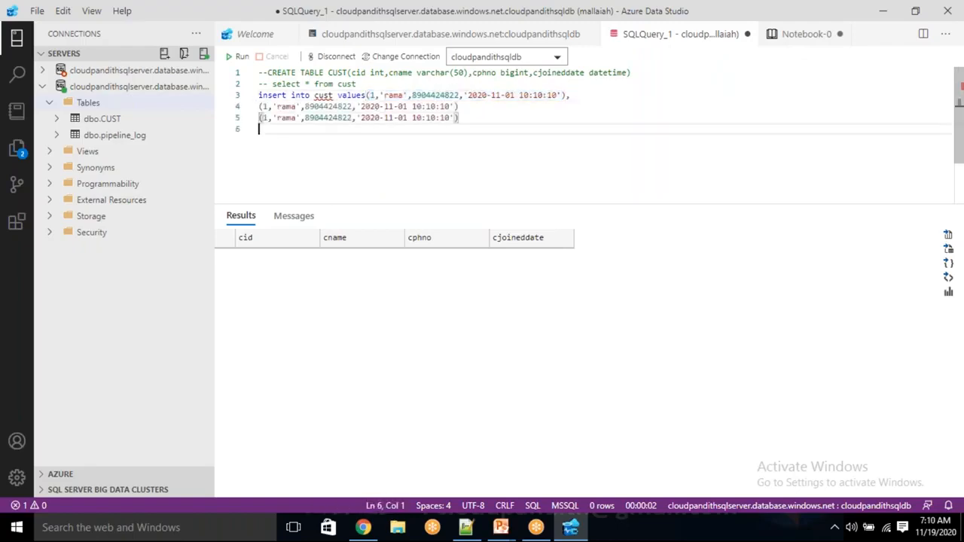
key("ctrl+v")
key("Up")
key("Up")
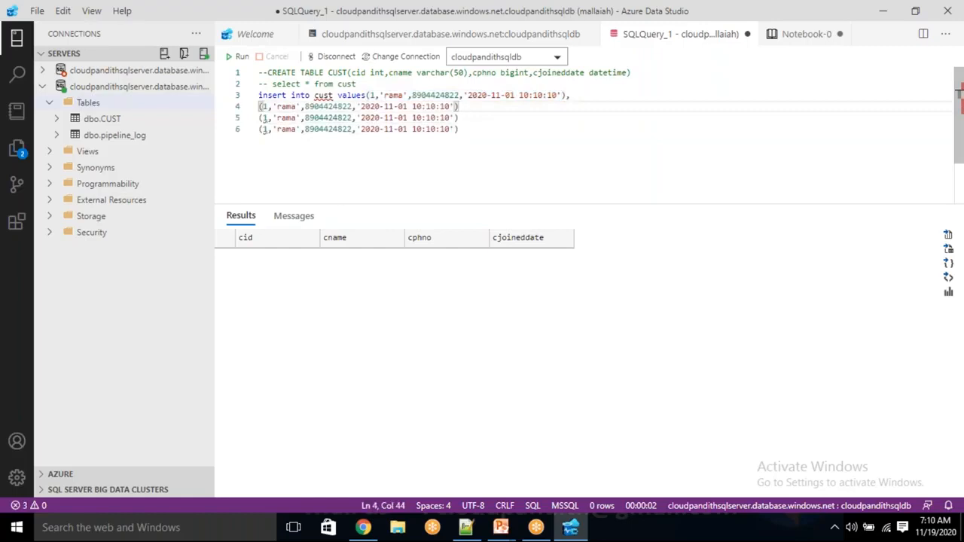
type(",")
key("Down")
type(",")
Set the cid values of the three copied rows to 2, 3 and 4
key("Up")
key("Left")
key("Left")
key("Left")
key("Left")
key("Left")
key("Left")
key("Left")
key("Left")
key("Left")
key("Left")
key("Left")
key("Left")
key("Left")
key("Left")
key("Left")
key("Left")
key("Left")
key("Left")
key("Left")
key("Left")
key("Left")
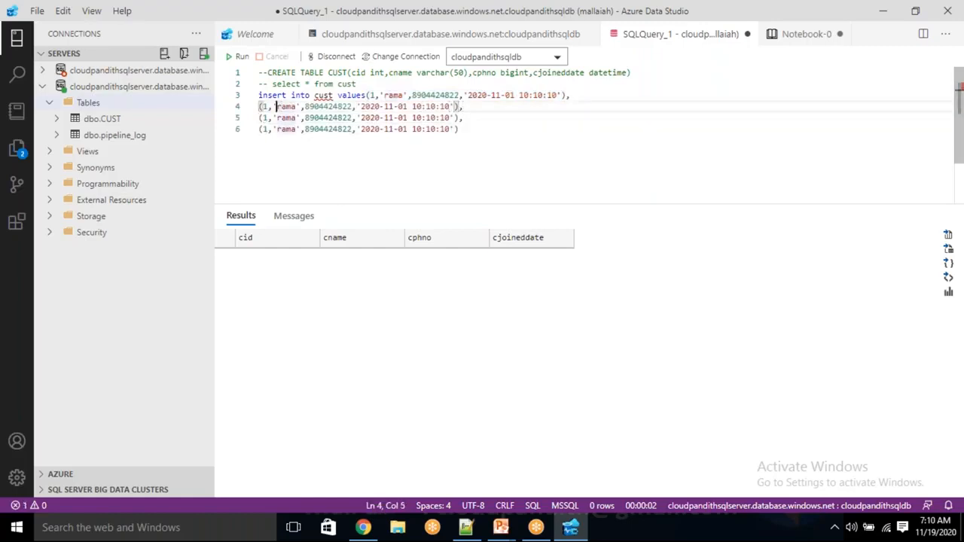
key("Left")
key("Left")
key("BackSpace")
type("2")
key("Down")
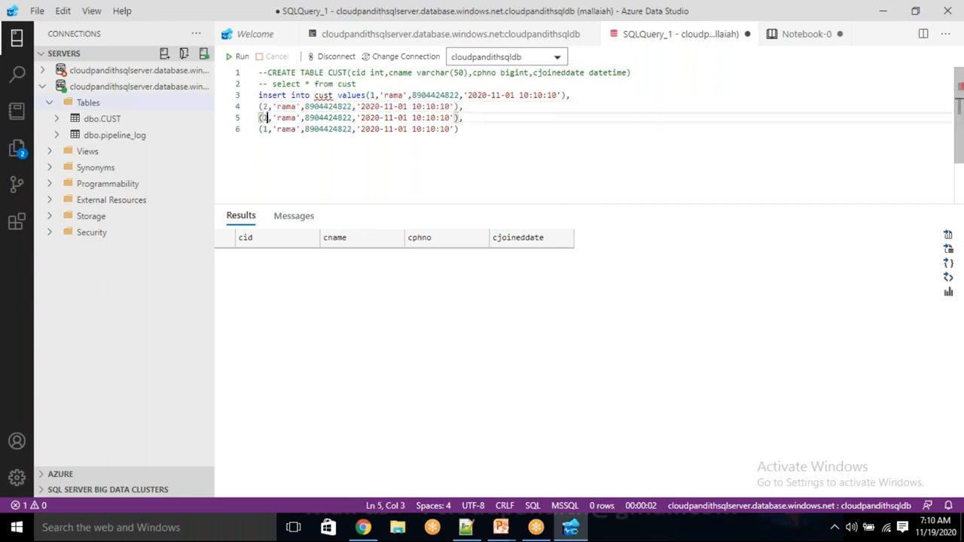
key("BackSpace")
type("3")
key("Down")
key("Up")
Replace the customer name in the cid 2 row with a different first name
key("Right")
key("Up")
key("Up")
key("Right")
key("Down")
key("Delete")
key("Delete")
key("Delete")
key("Delete")
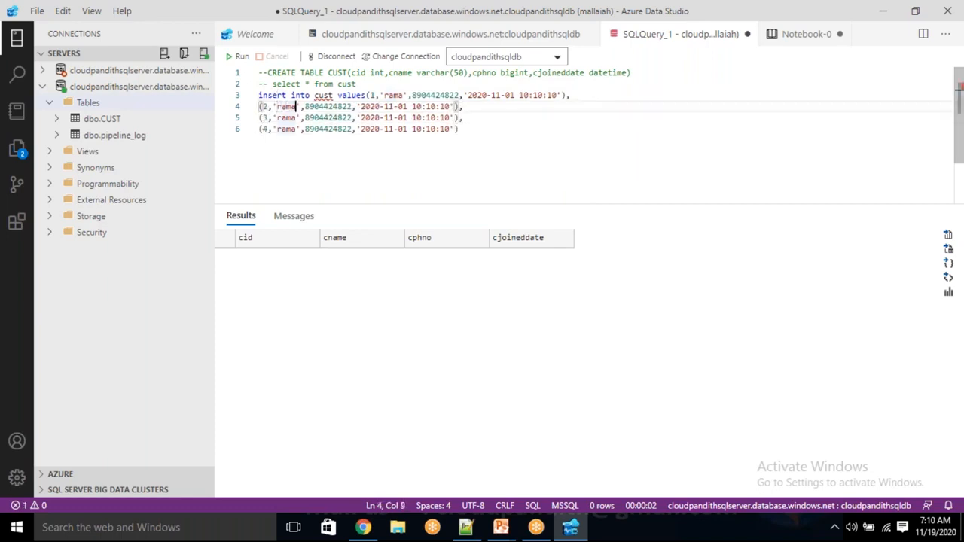
type("krishna")
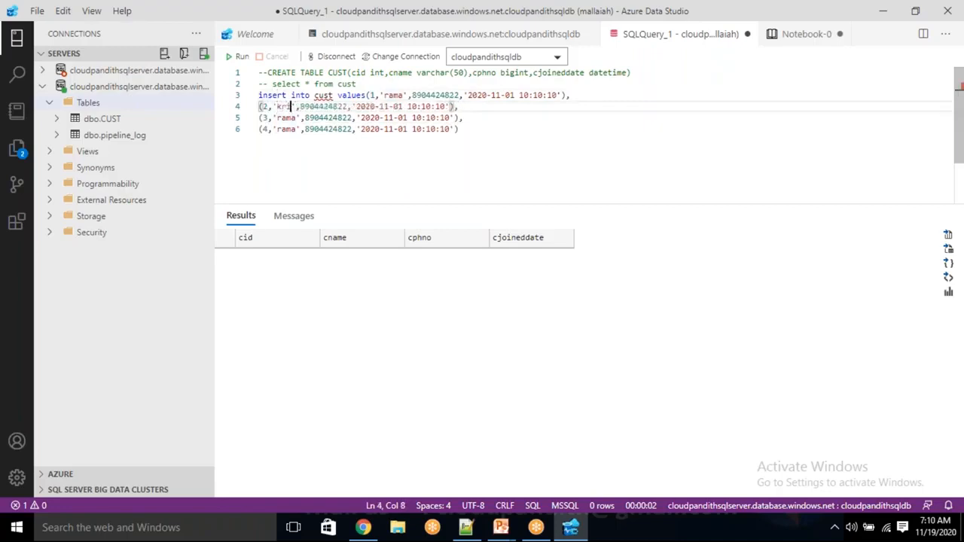
Replace the customer name in the cid 3 row with another first name
key("Down")
key("Left")
key("Left")
key("Left")
key("BackSpace")
key("BackSpace")
key("BackSpace")
key("BackSpace")
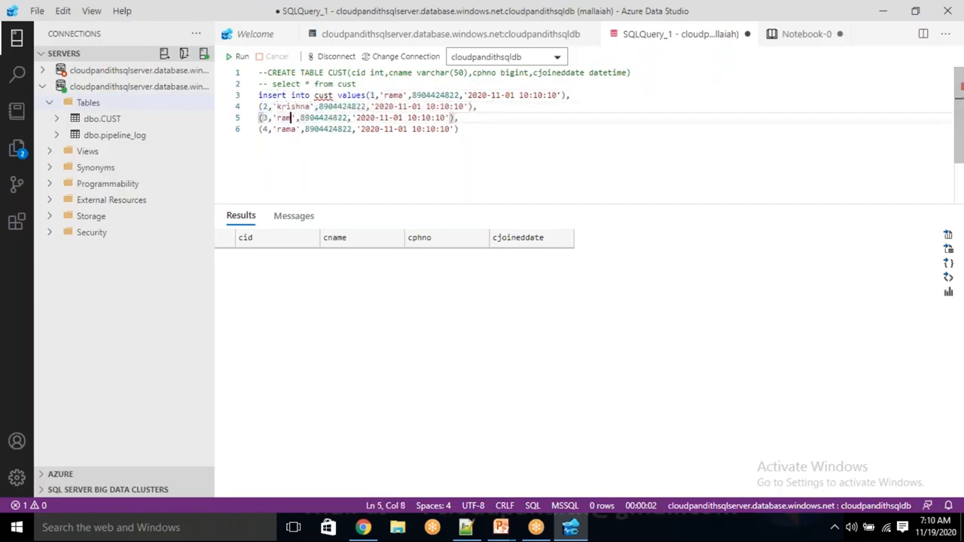
type("sai")
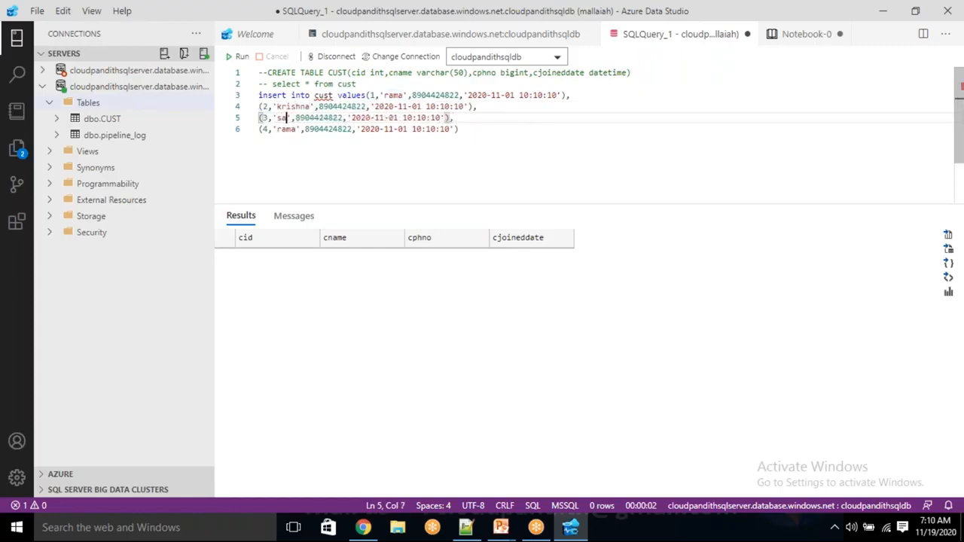
Replace the customer name in the cid 4 row with its own first name
key("Down")
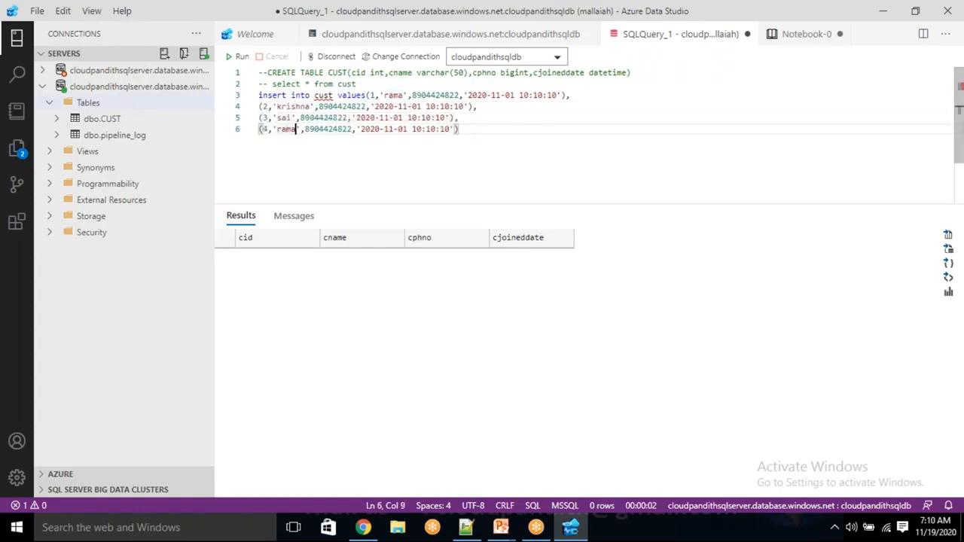
key("BackSpace")
key("BackSpace")
key("BackSpace")
key("BackSpace")
type("shi")
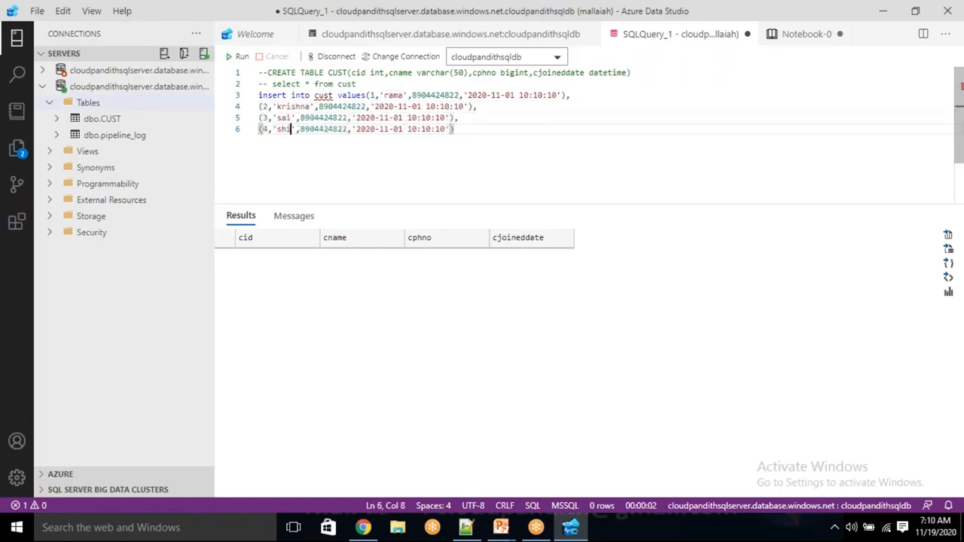
type("va")
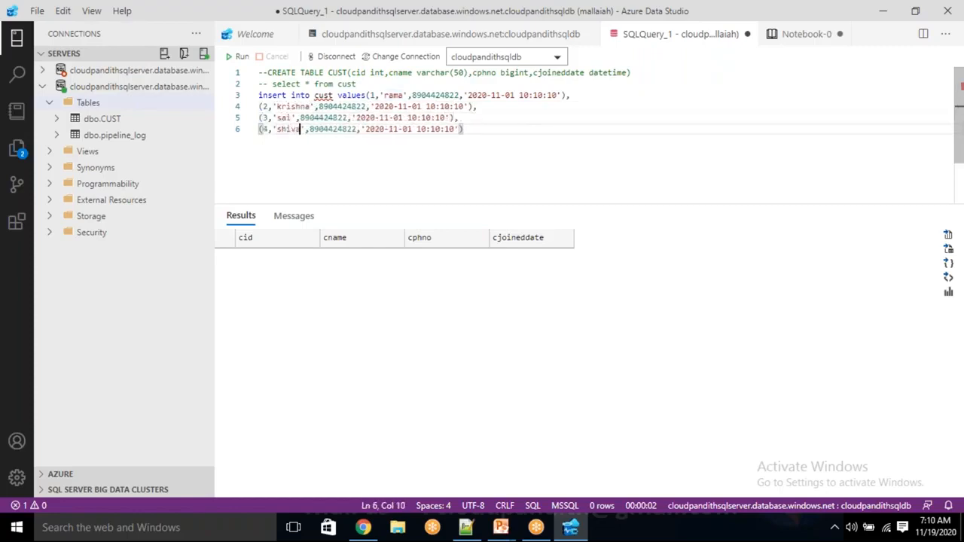
Set the joined dates of the cid 2, 3 and 4 rows to 2020-11-02, 2020-11-03 and 2020-11-04
left_click(418, 106)
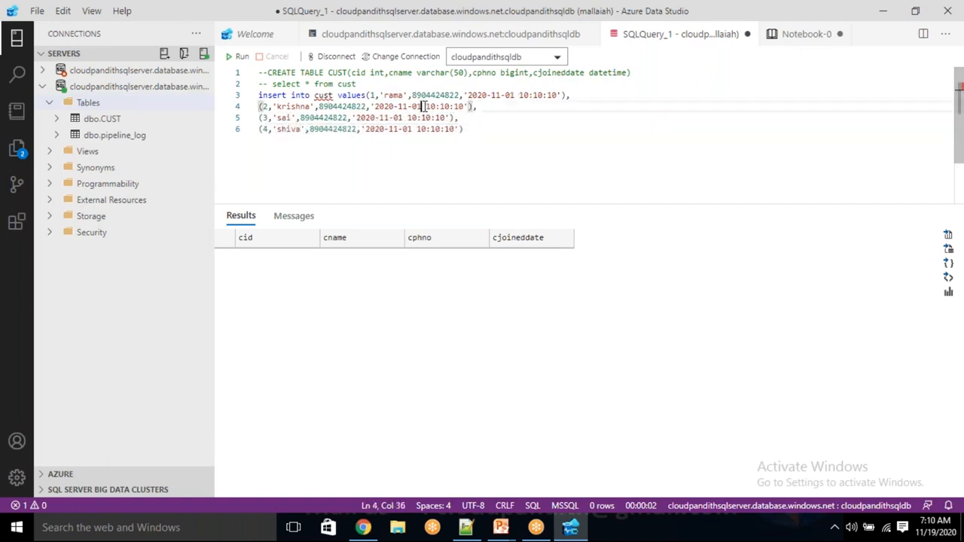
type("2")
key("Down")
key("Left")
key("Left")
key("Left")
key("Left")
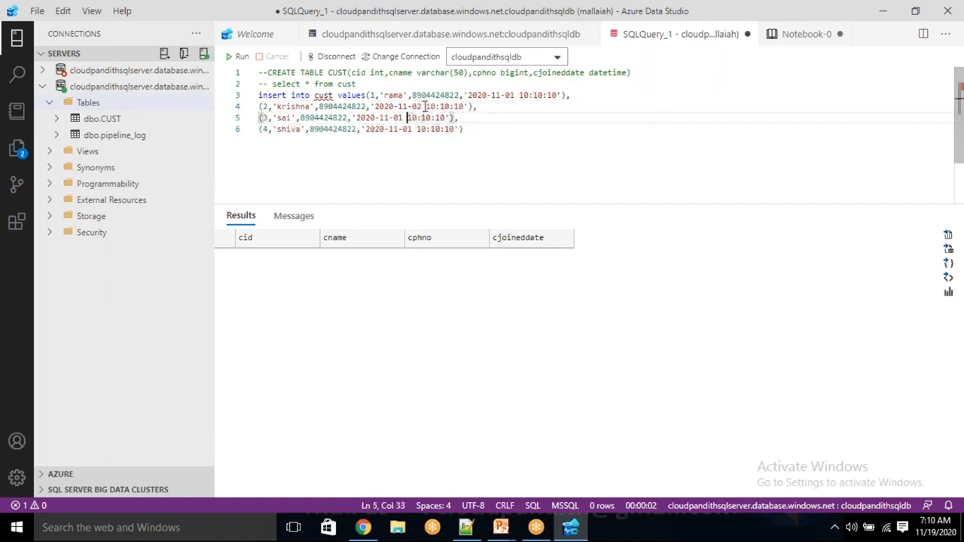
key("BackSpace")
type("3")
key("Down")
key("BackSpace")
type("4")
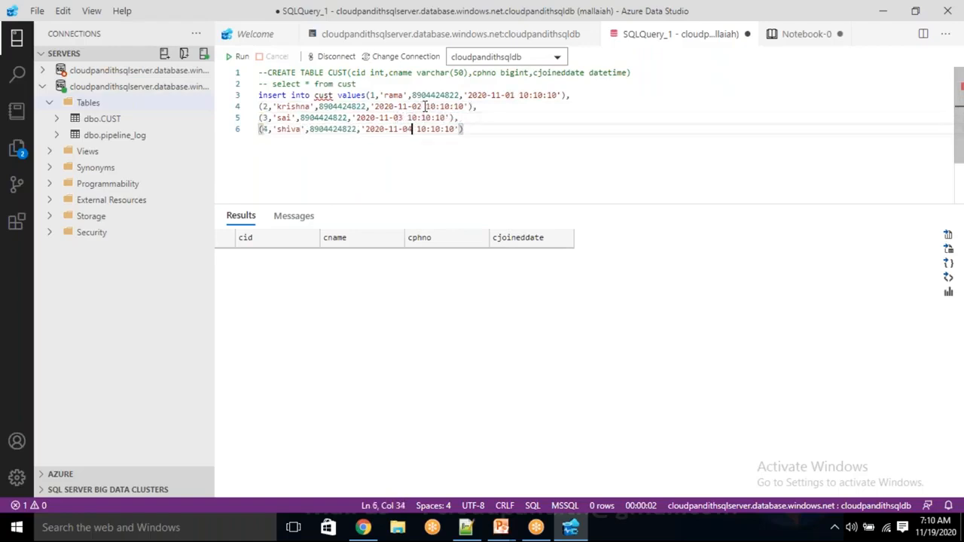
Review the phone number and joined date values across the four insert rows
left_click(464, 114)
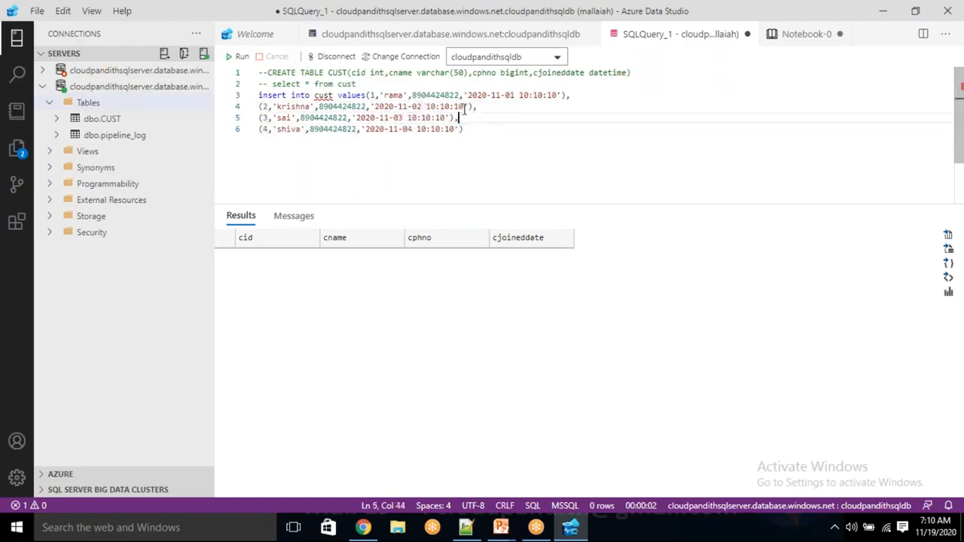
double_click(431, 95)
left_click(483, 95)
left_click_drag(483, 95, 554, 95)
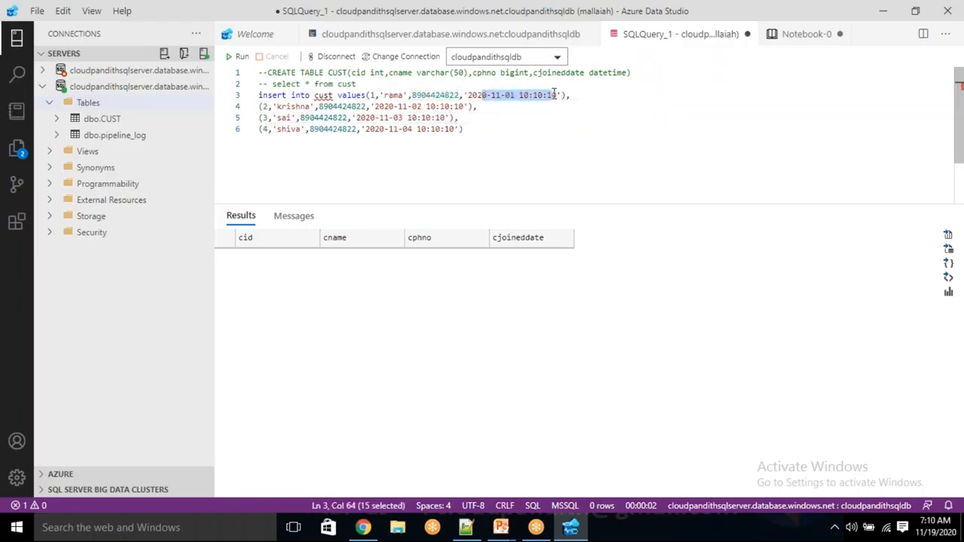
left_click(541, 109)
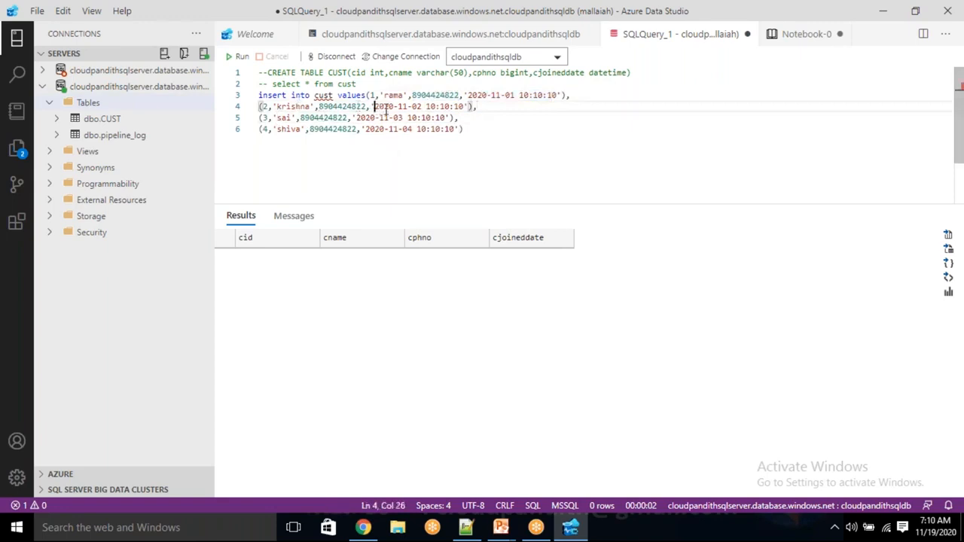
left_click_drag(374, 108, 445, 108)
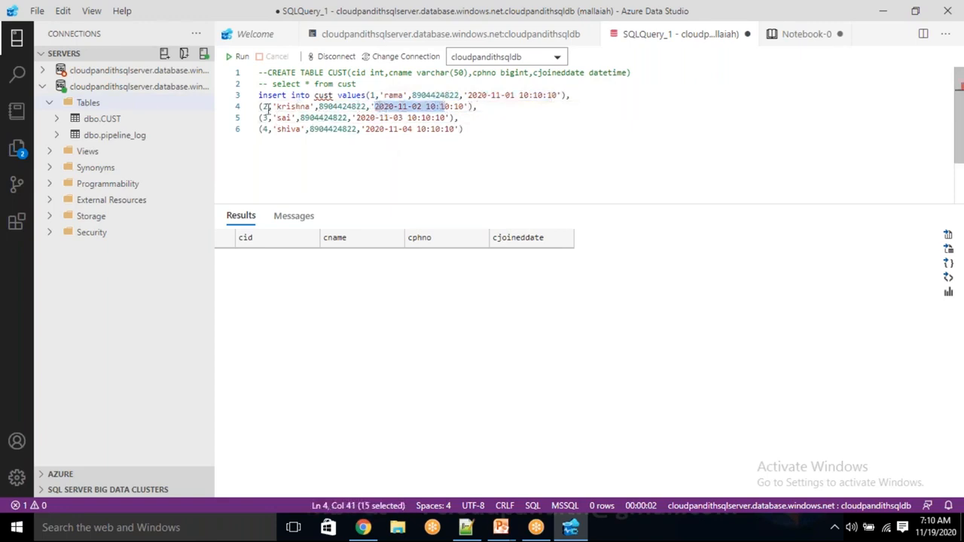
double_click(323, 118)
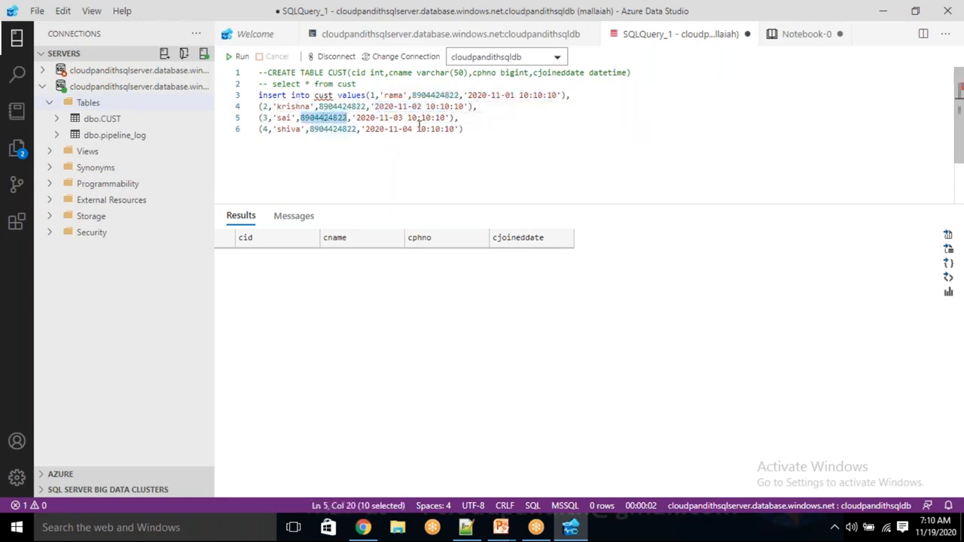
left_click(343, 130)
left_click_drag(463, 129, 264, 106)
left_click(320, 141)
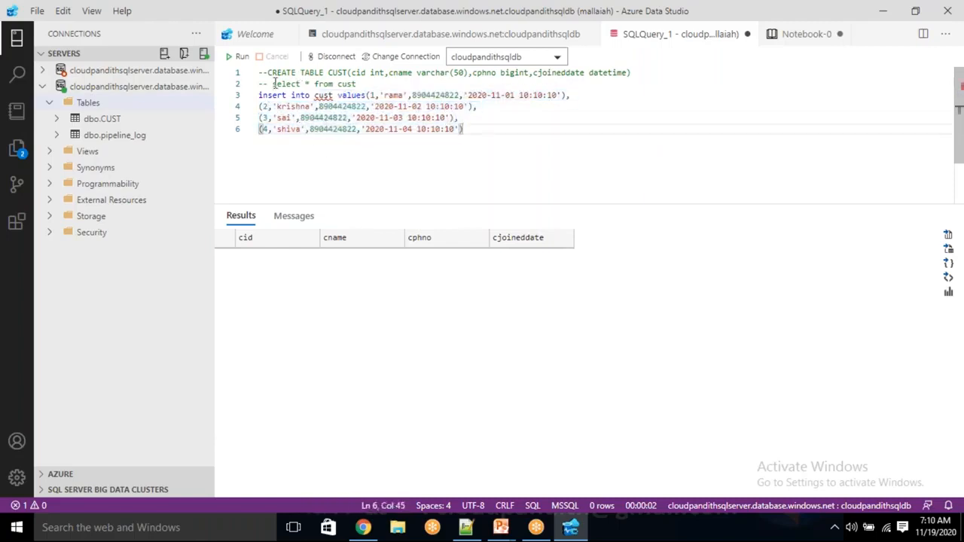
Run the insert statement to add the four customer rows to cust, and check the execution message
left_click(241, 59)
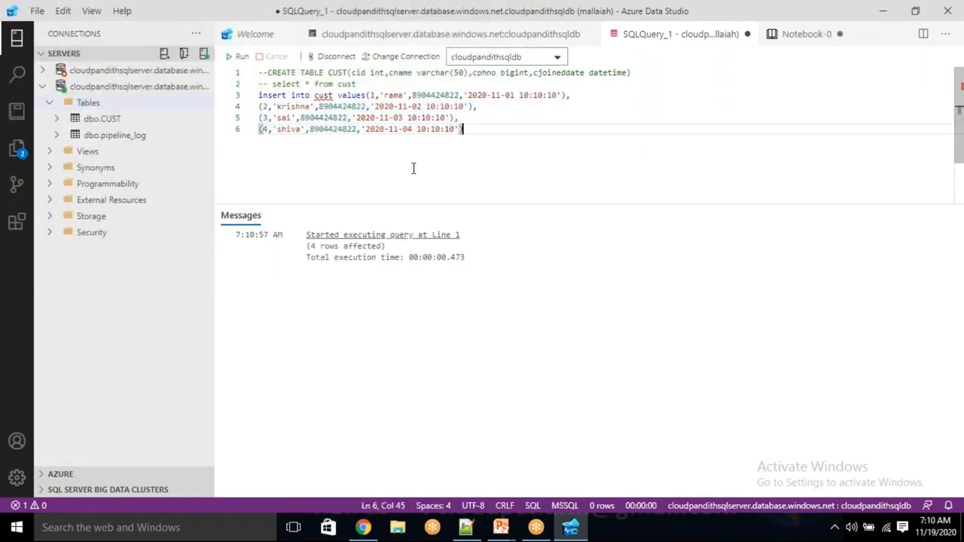
left_click_drag(320, 245, 358, 258)
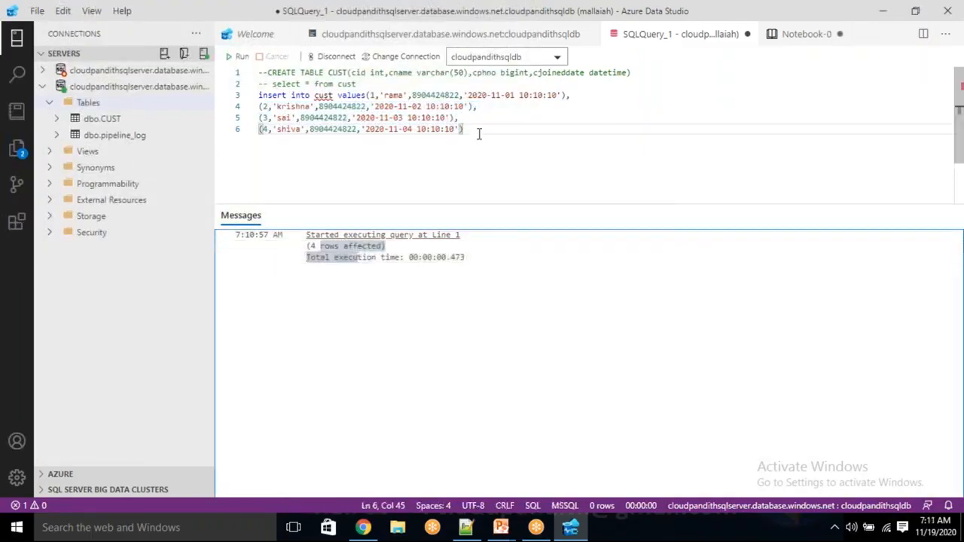
left_click_drag(479, 134, 334, 95)
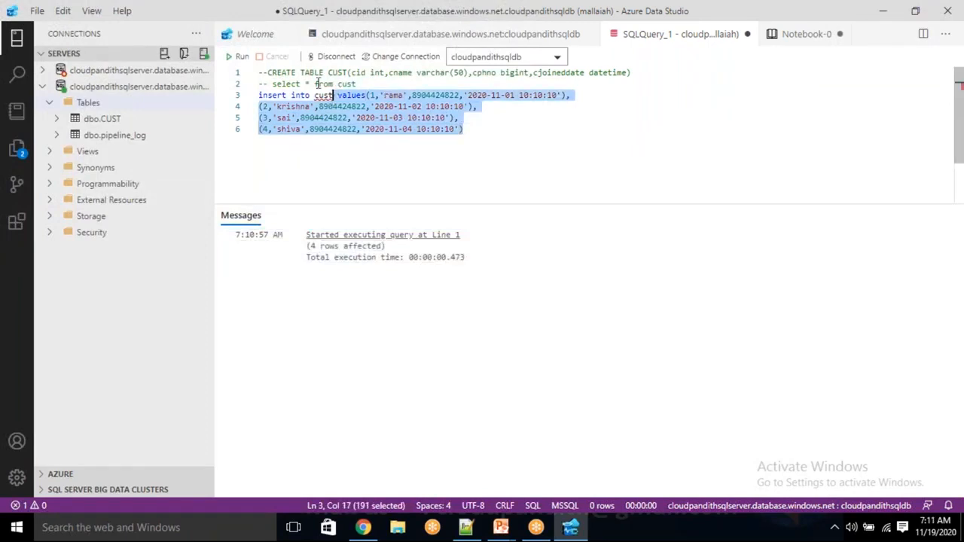
left_click(276, 18)
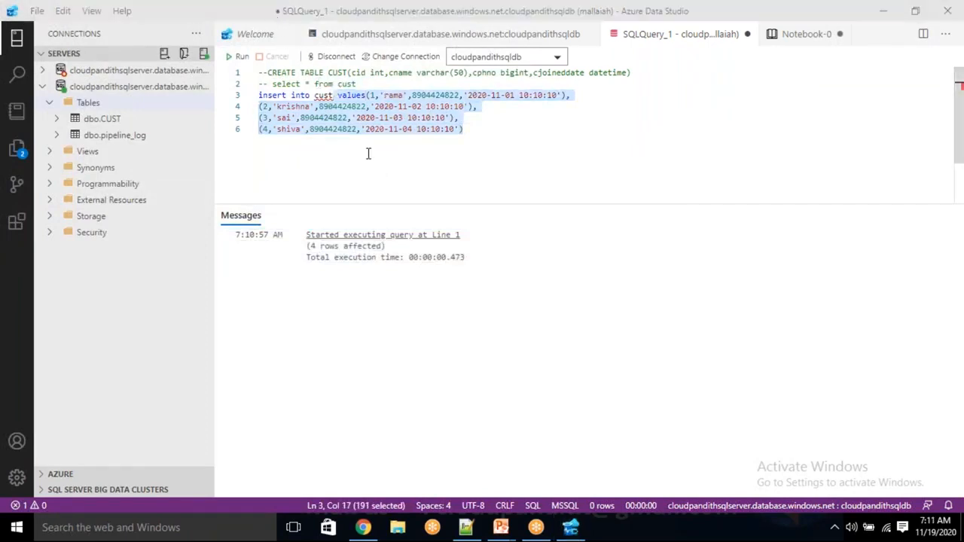
left_click(409, 153)
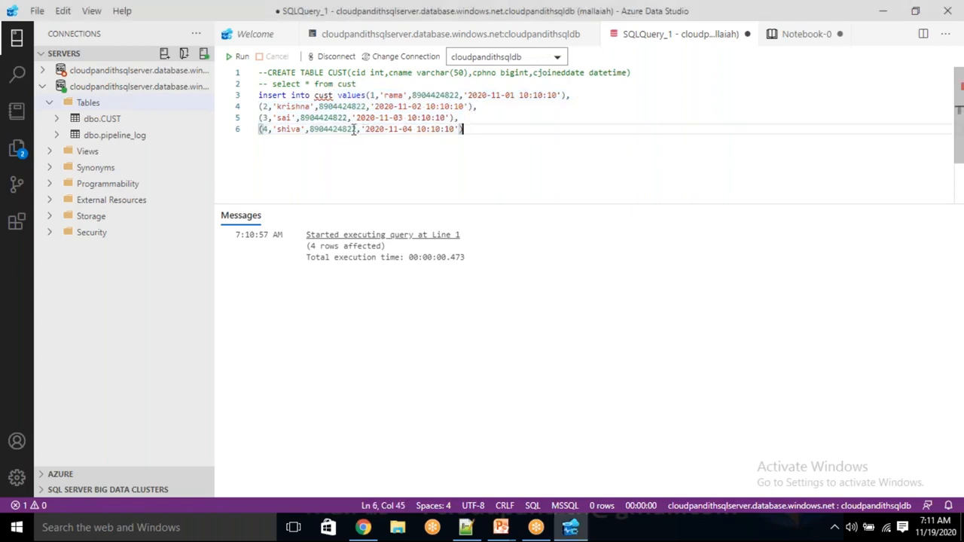
Comment out all four lines of the insert statement, lines 3 to 6, with --
left_click(260, 94)
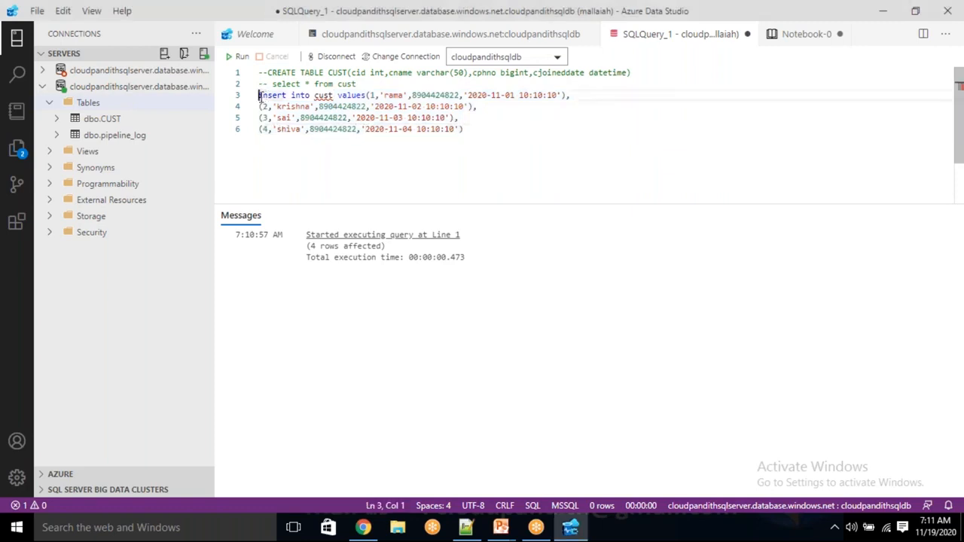
type("--")
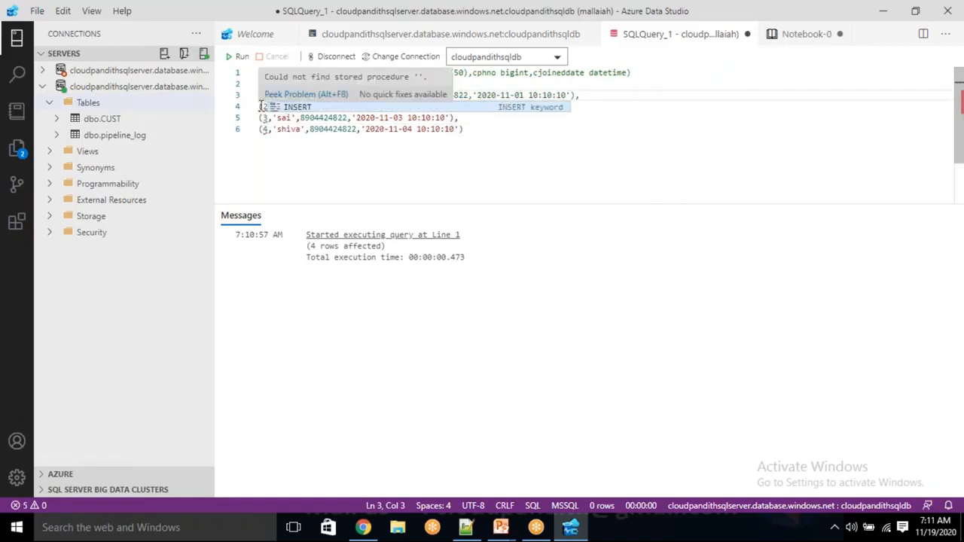
left_click(260, 106)
type("--")
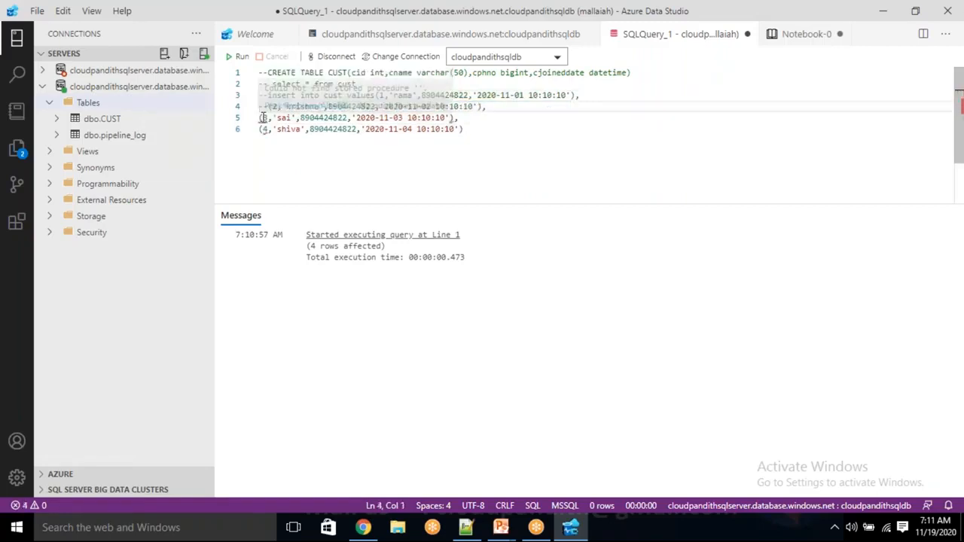
left_click(262, 118)
left_click(260, 118)
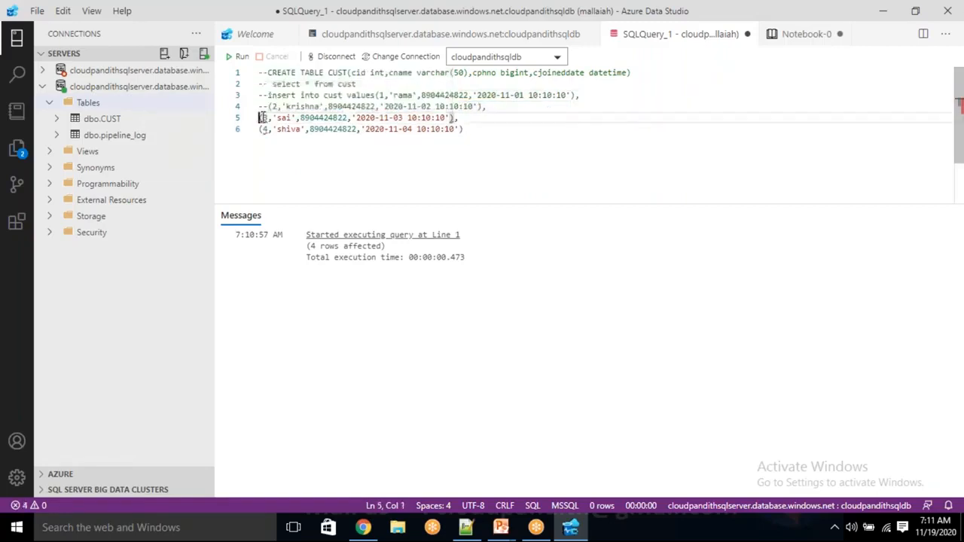
type("--")
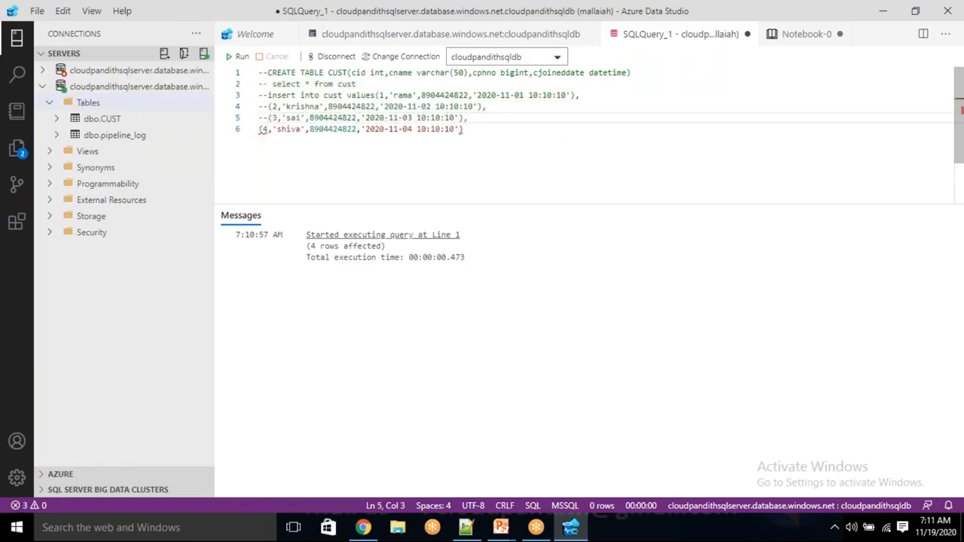
left_click(267, 129)
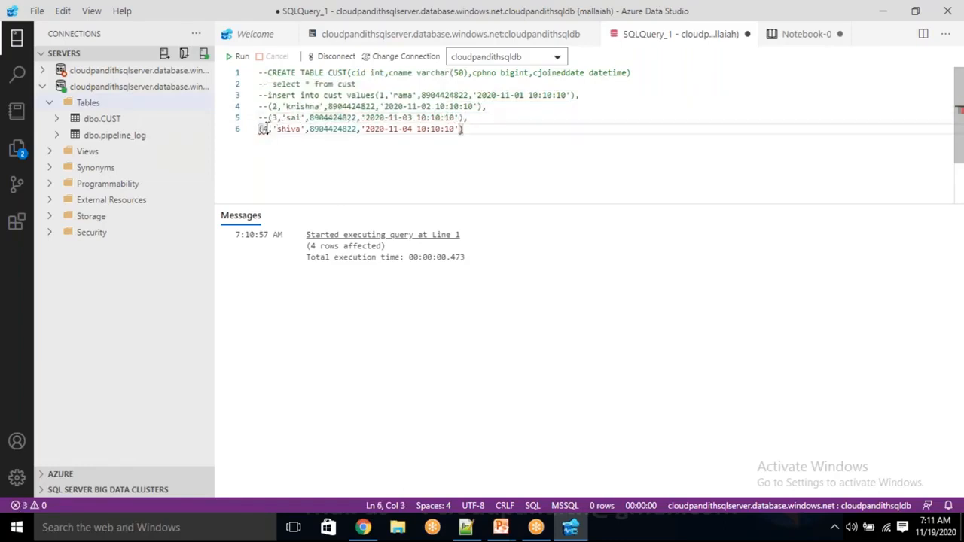
key("Left")
key("Left")
type("--")
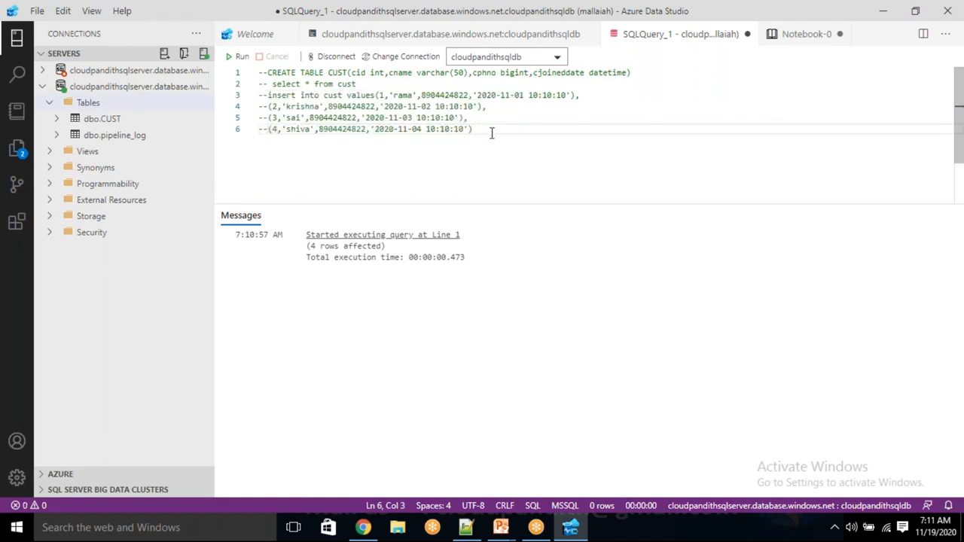
left_click_drag(491, 132, 275, 96)
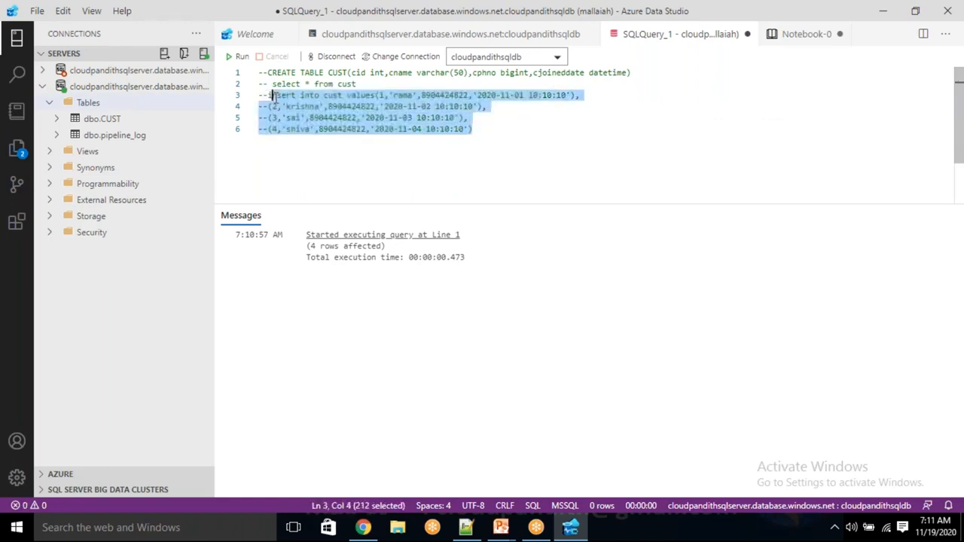
left_click(294, 140)
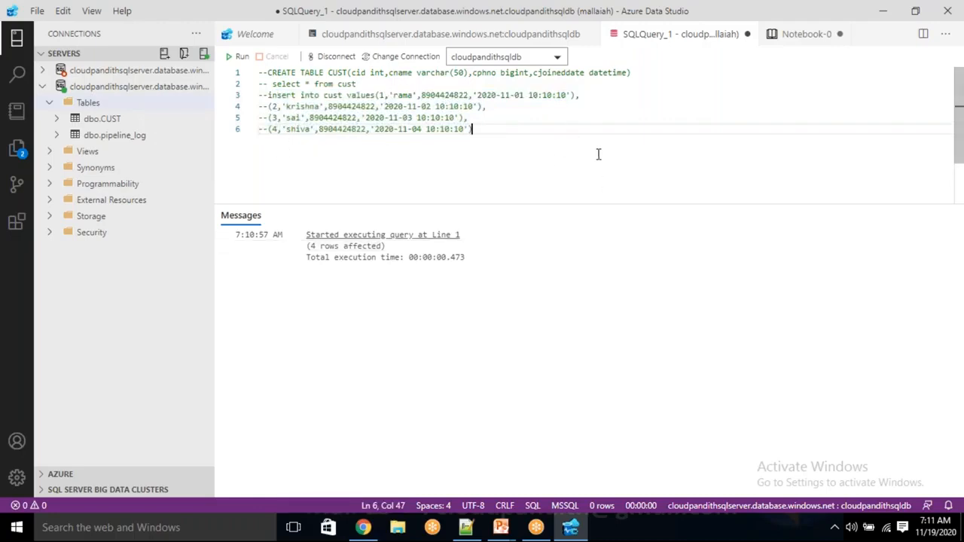
Uncomment the select * from cust line and run it to list the inserted customer rows
left_click_drag(357, 84, 271, 84)
left_click(272, 85)
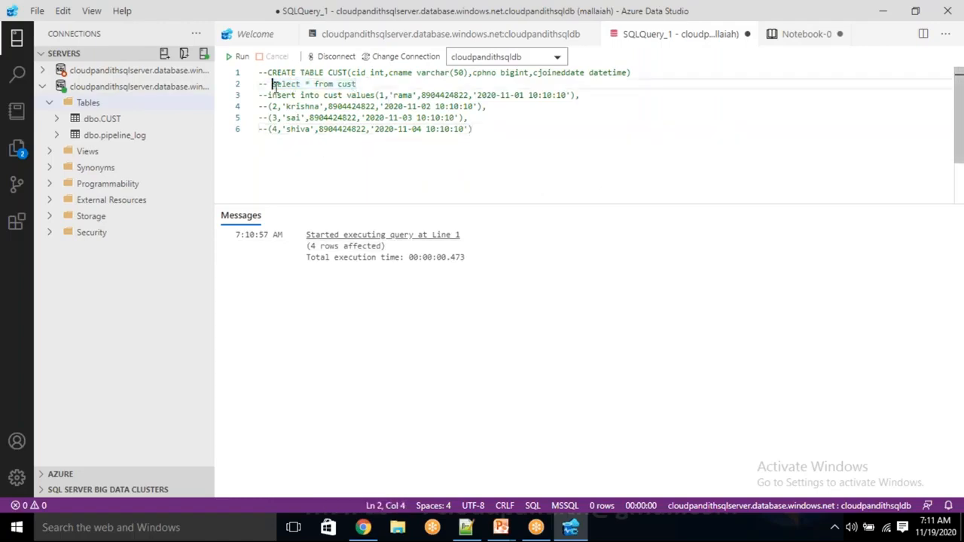
key("BackSpace")
key("BackSpace")
key("BackSpace")
left_click(240, 57)
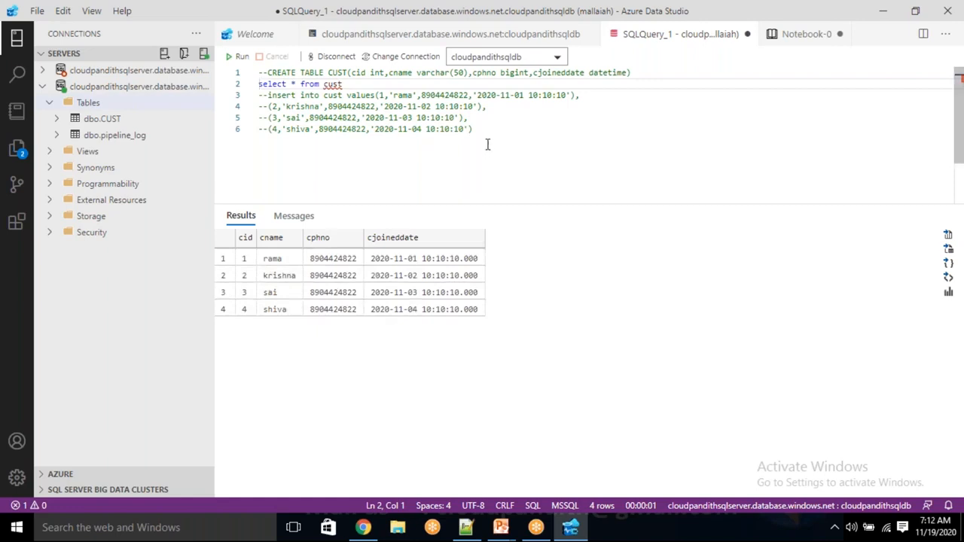
Comment out the select * from cust line again with --
left_click(400, 84)
key("Home")
type("--")
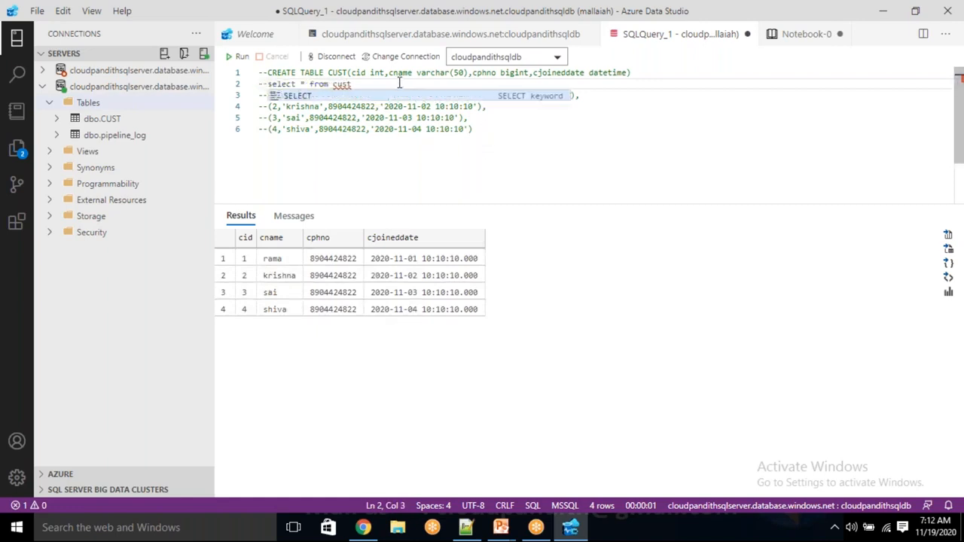
Cut all the CUST statements from SQLQuery_1 and paste them below the pipeline_log table script in Notepad++ file new 2
left_click(510, 125)
left_click_drag(510, 125, 260, 72)
key("ctrl+c")
key("BackSpace")
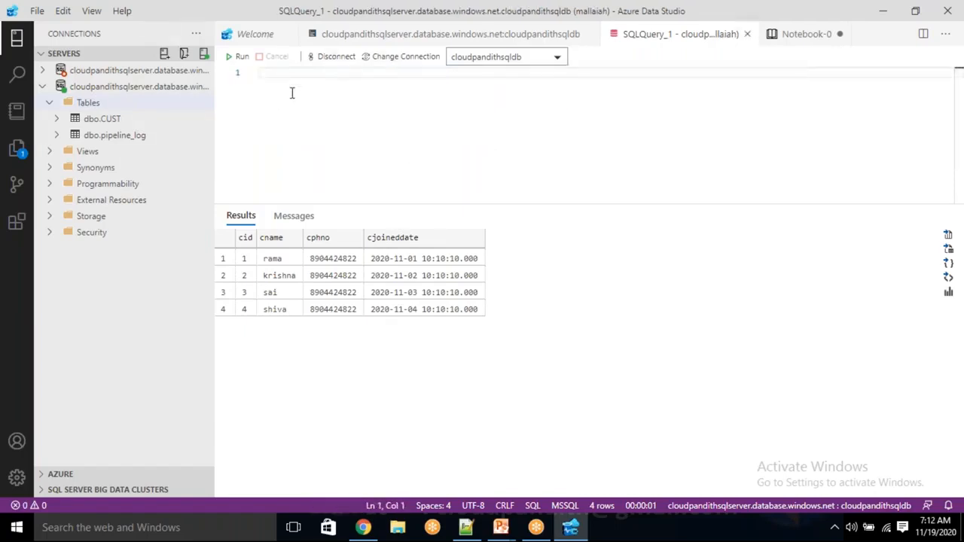
left_click(466, 528)
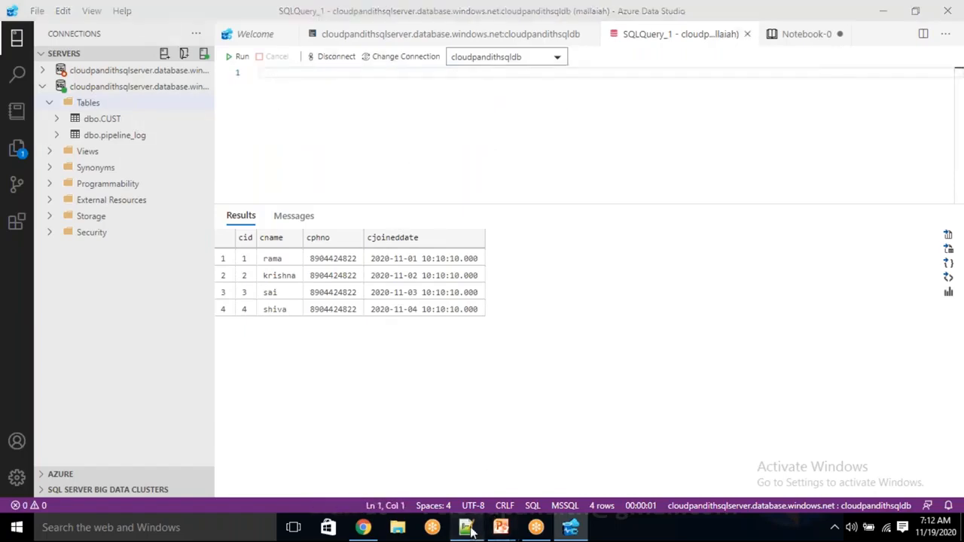
key("Return")
key("Return")
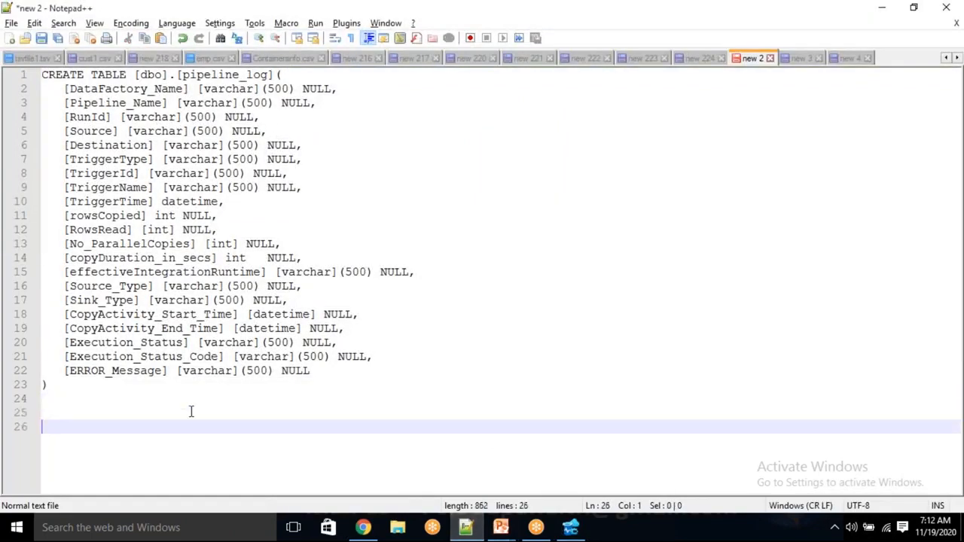
key("ctrl+v")
scroll(255, 112, "up", 1)
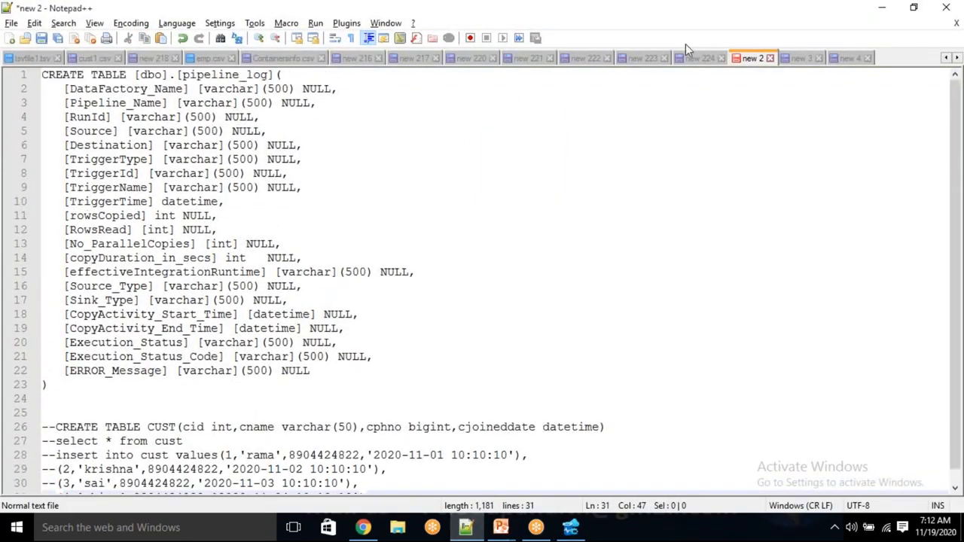
key("alt+Tab")
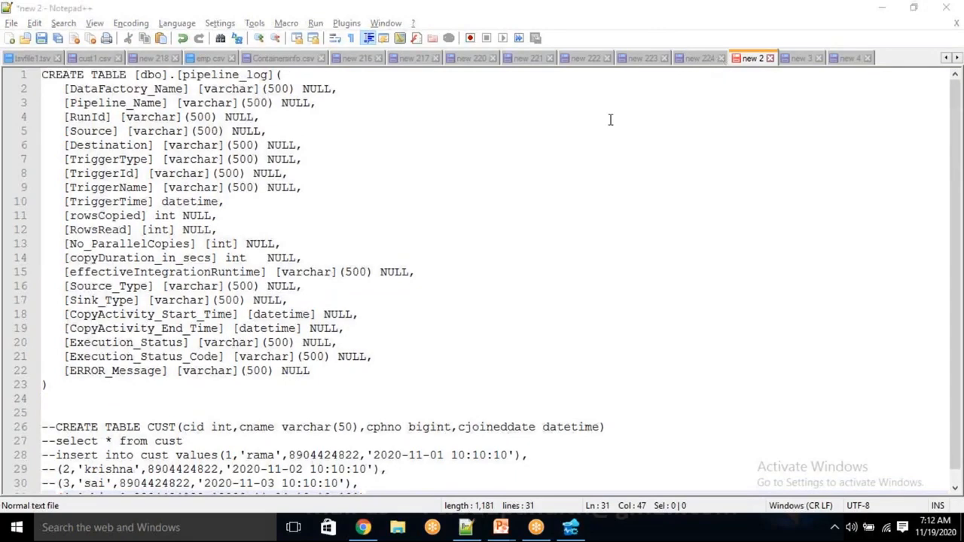
left_click(803, 61)
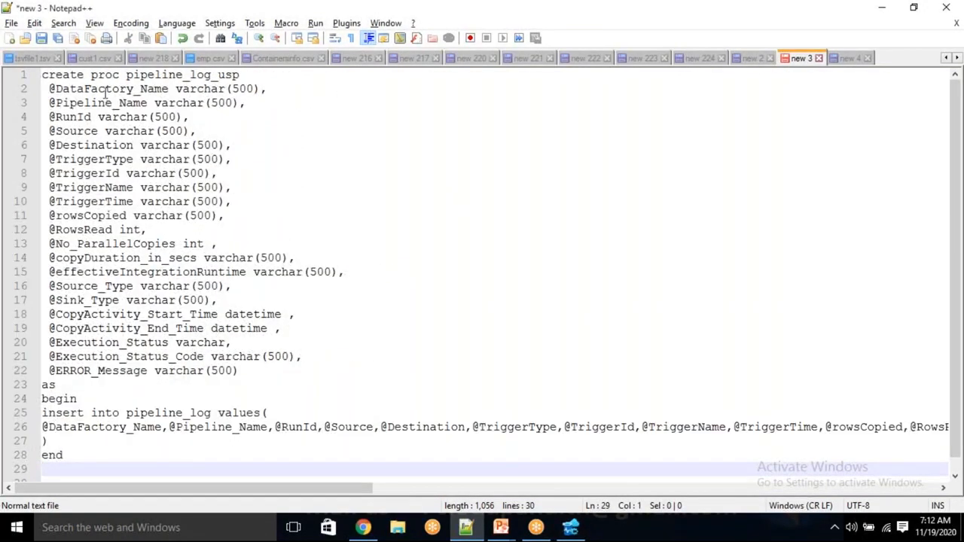
double_click(174, 75)
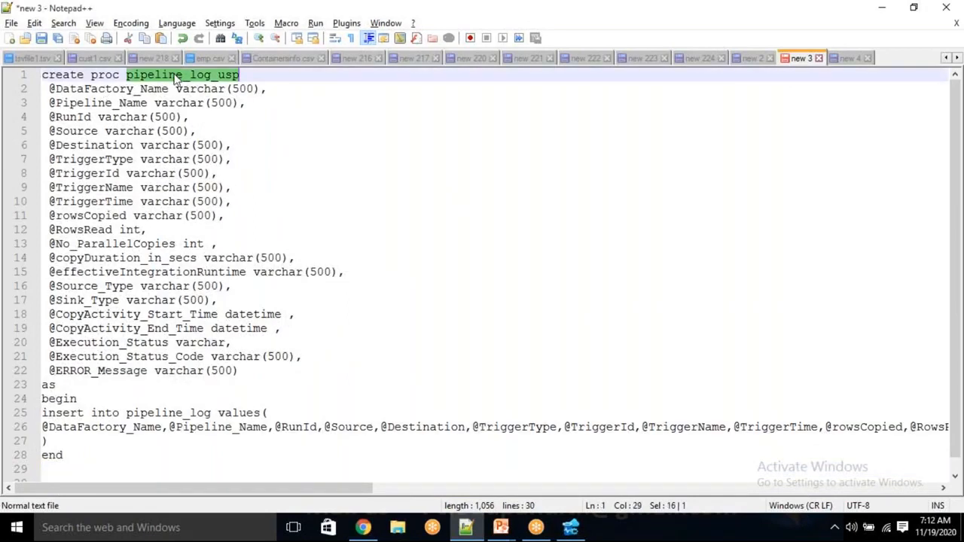
double_click(120, 89)
left_click(193, 89)
double_click(192, 89)
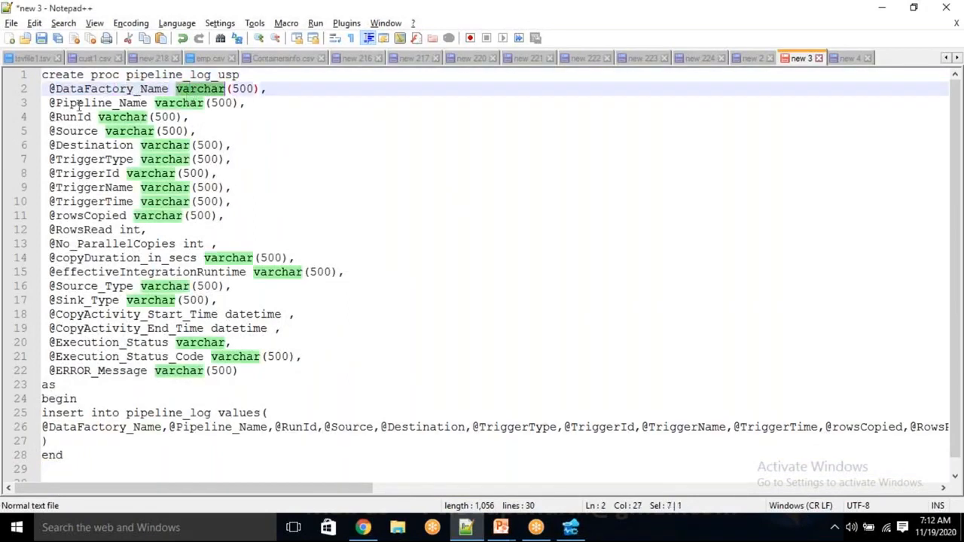
left_click(196, 102)
double_click(177, 103)
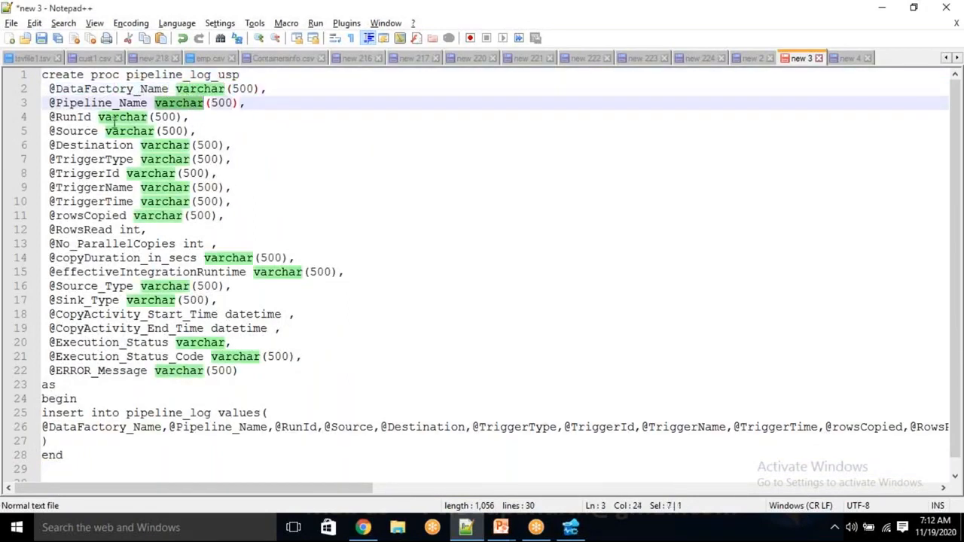
double_click(117, 118)
double_click(91, 131)
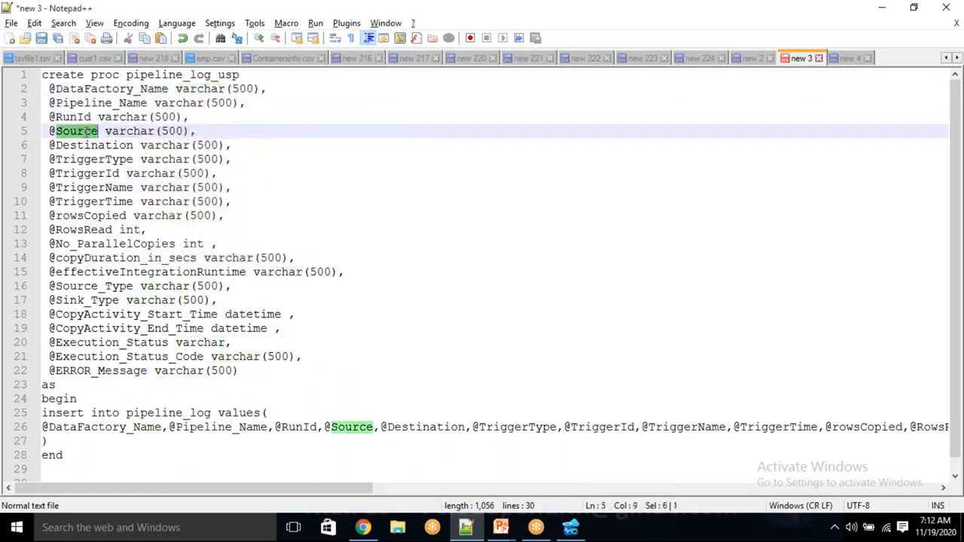
left_click(135, 131)
left_click(155, 145)
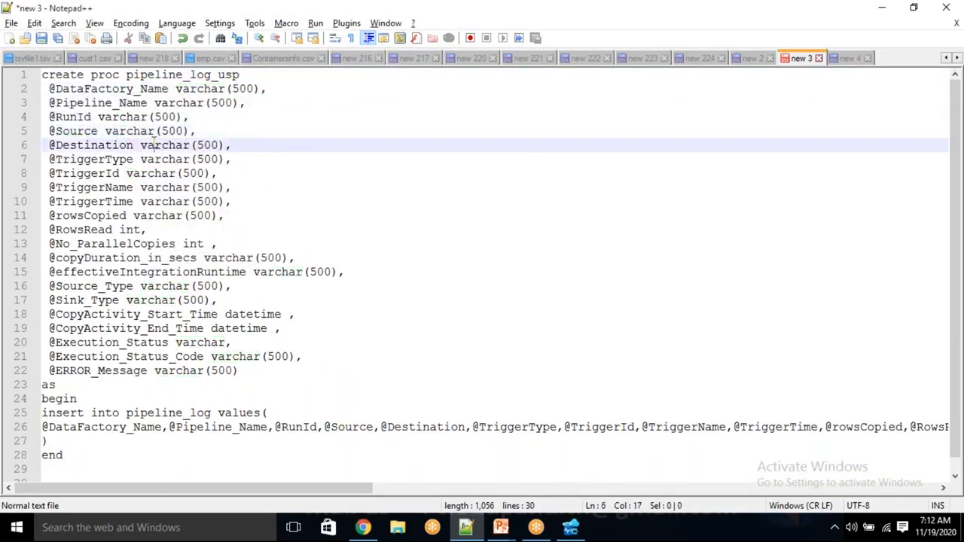
double_click(154, 145)
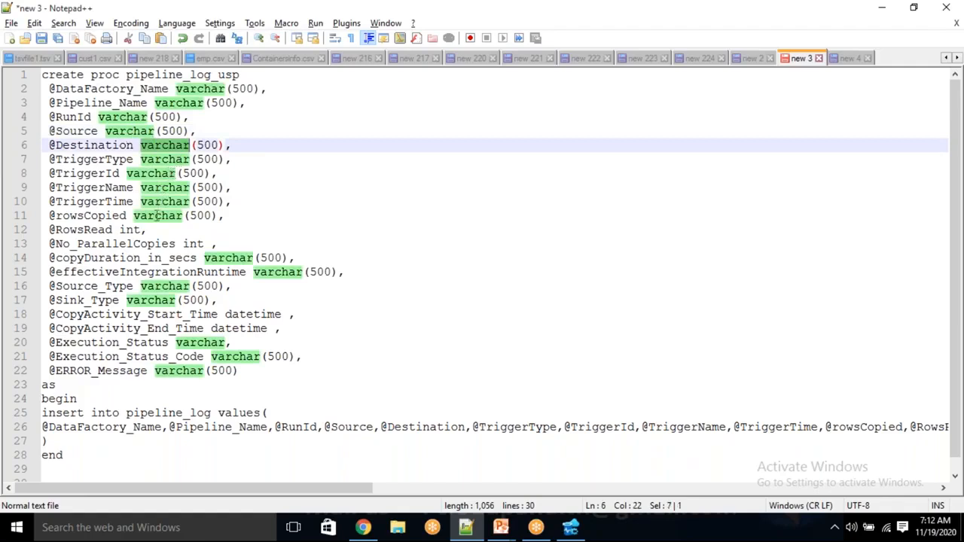
left_click_drag(212, 218, 141, 219)
left_click(220, 217)
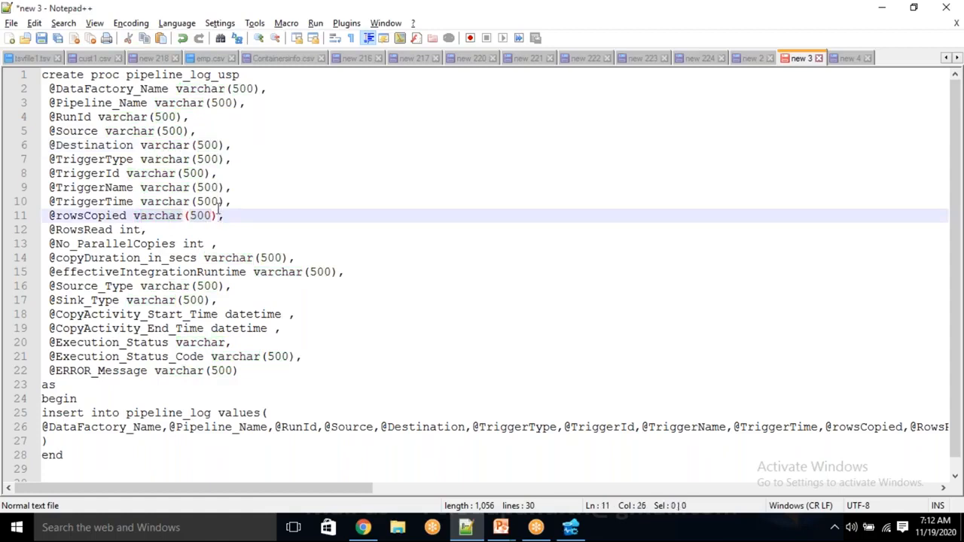
key("BackSpace")
key("BackSpace")
key("BackSpace")
key("BackSpace")
key("BackSpace")
key("BackSpace")
key("BackSpace")
key("BackSpace")
key("BackSpace")
key("BackSpace")
key("BackSpace")
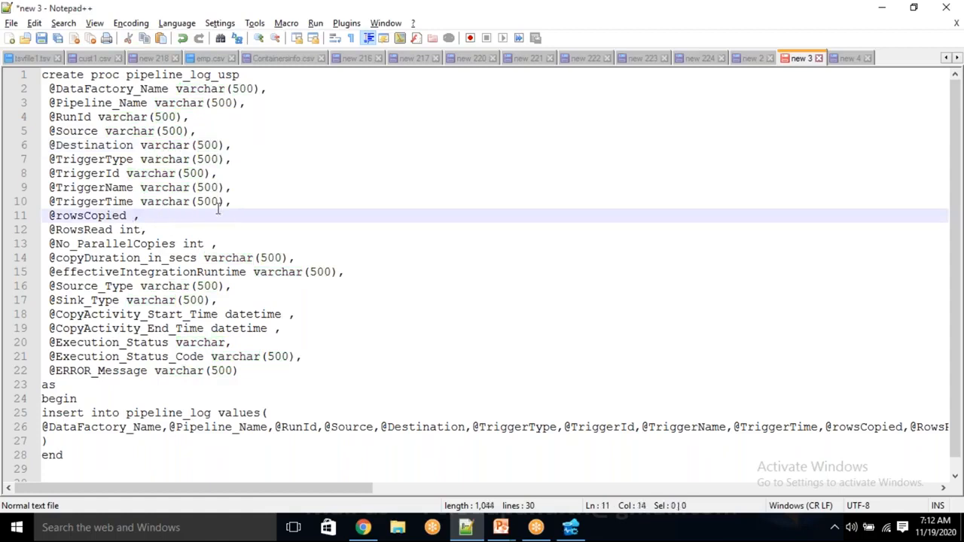
type("int")
left_click(284, 192)
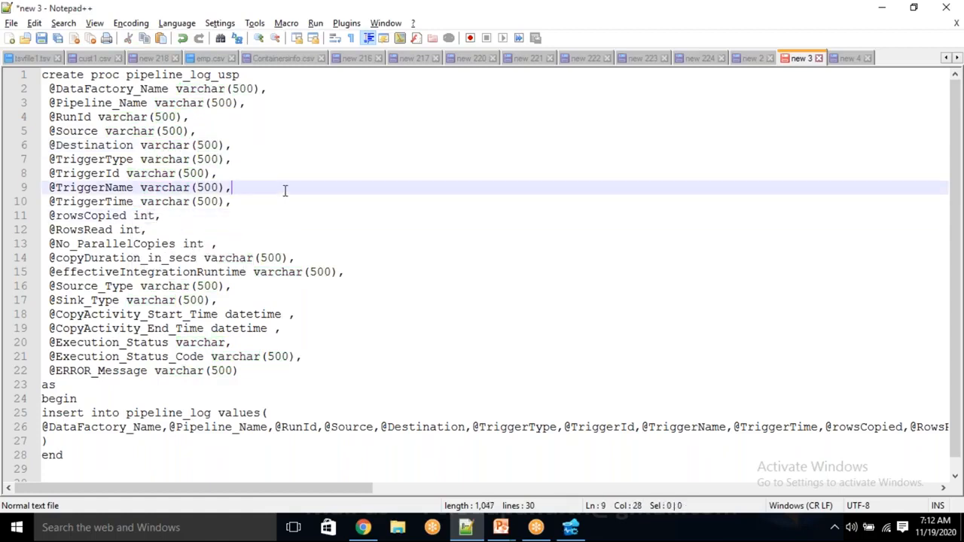
double_click(194, 243)
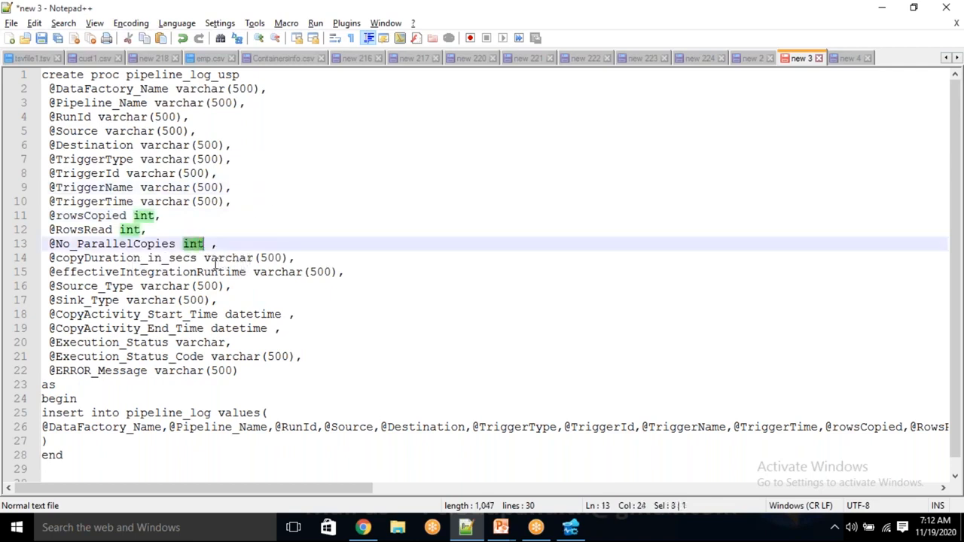
left_click_drag(204, 257, 290, 257)
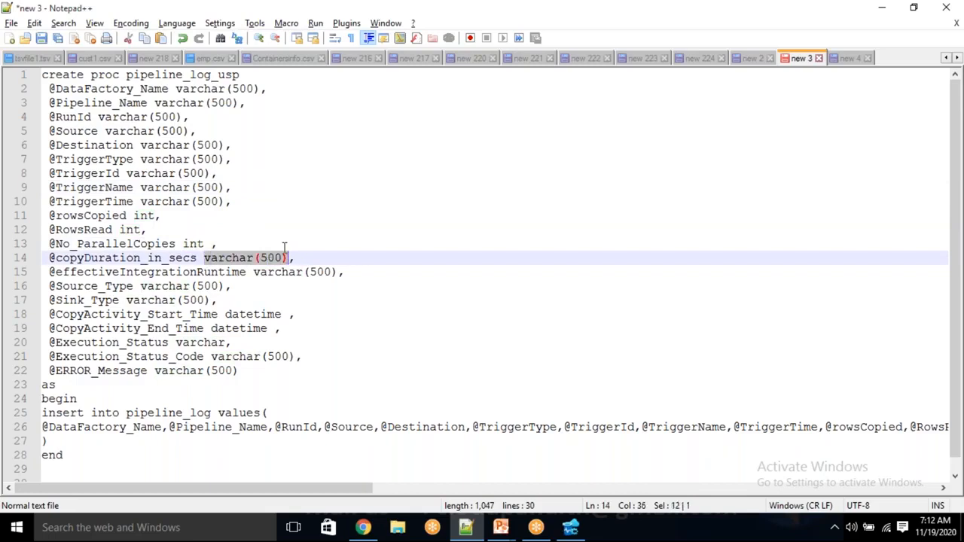
type("int")
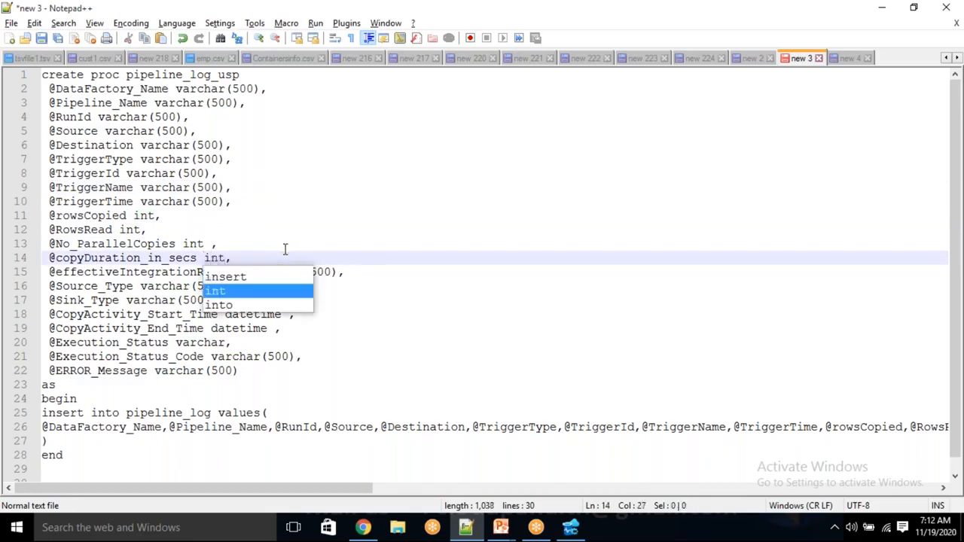
Compare the integer column types in new 2's pipeline_log table with new 3's parameters, and check the integration runtime and copy activity time types
left_click(759, 59)
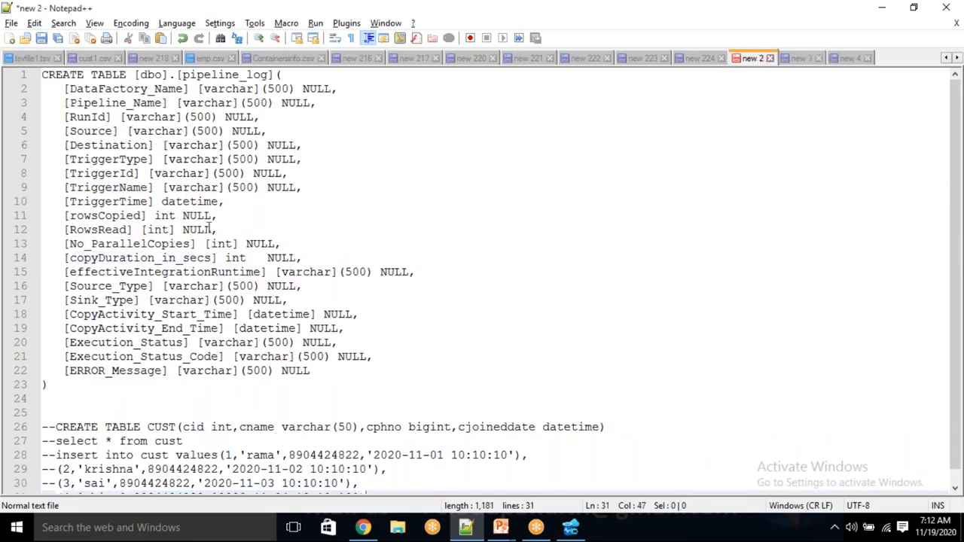
left_click(136, 217)
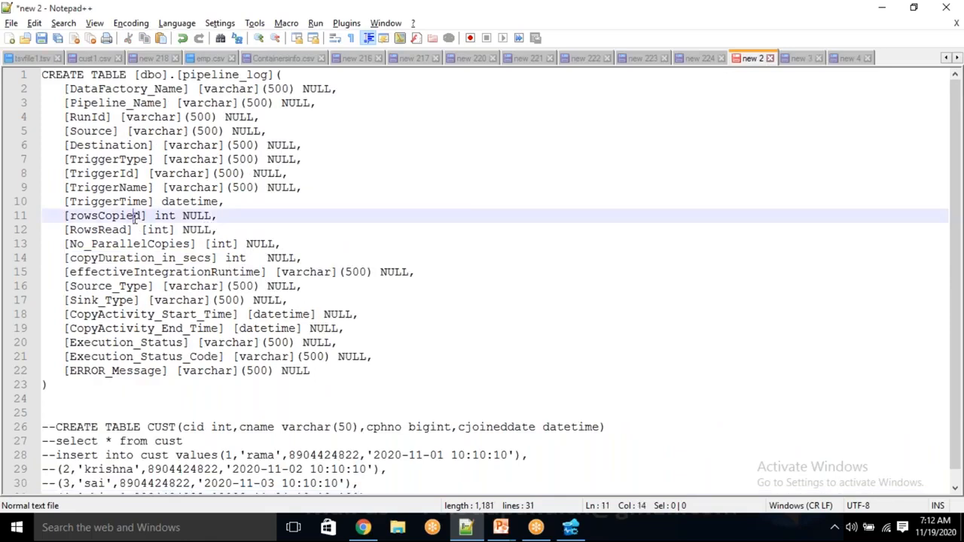
double_click(167, 216)
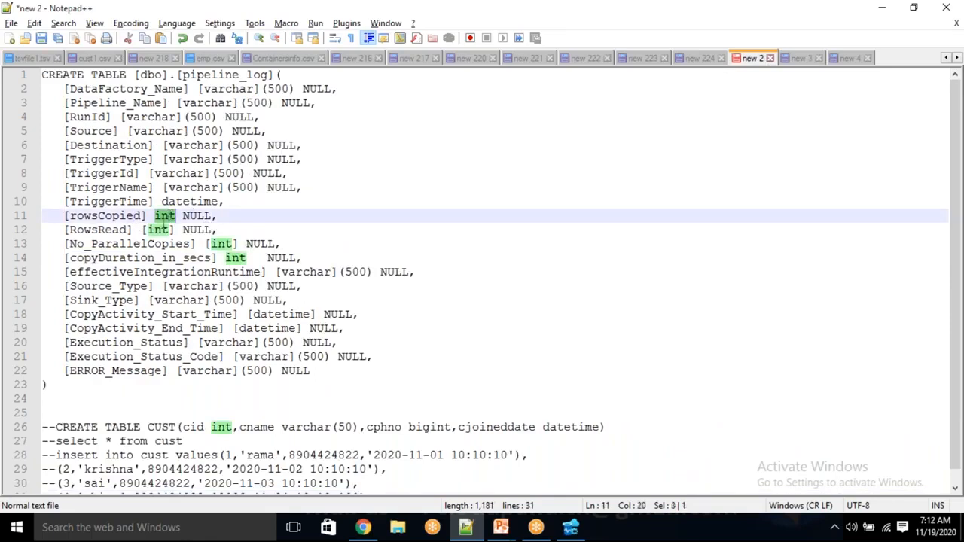
double_click(153, 243)
double_click(181, 257)
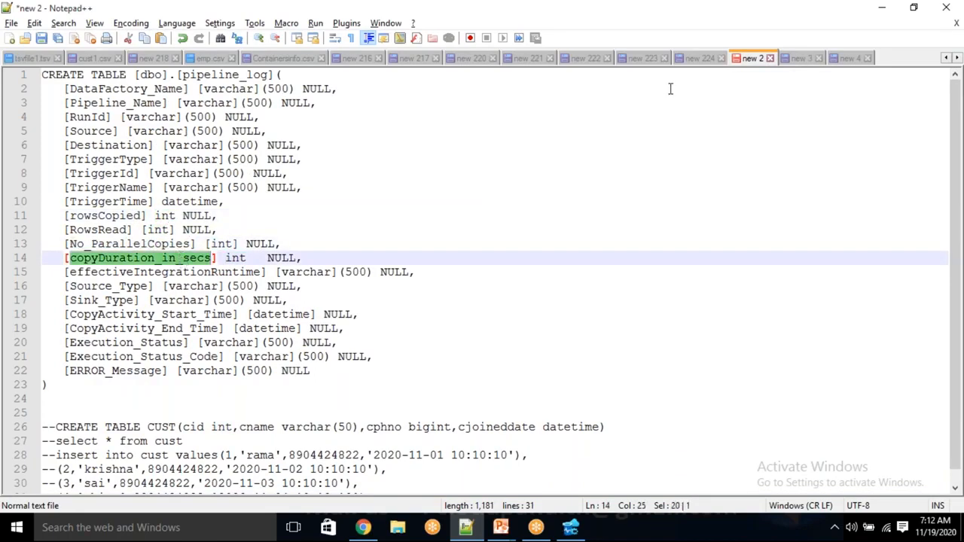
left_click(799, 58)
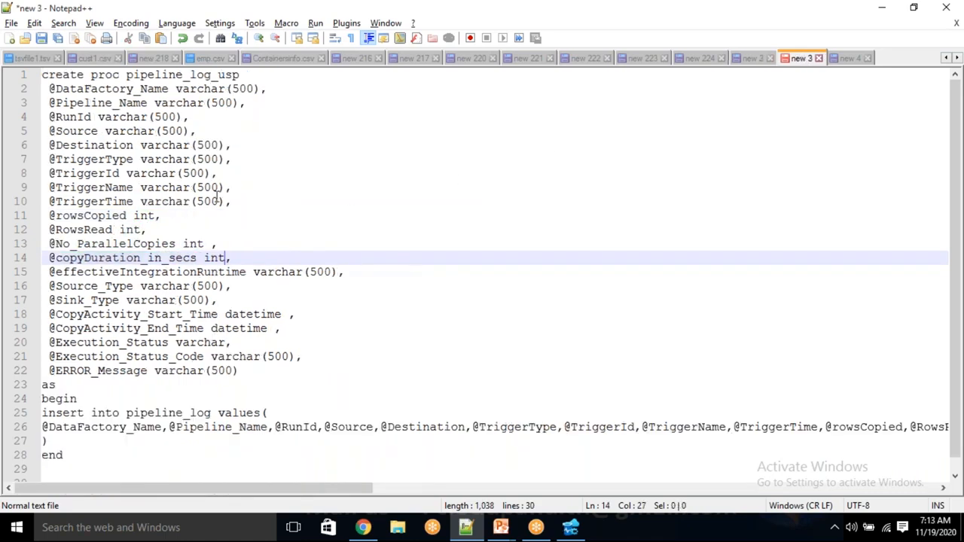
left_click(159, 217)
left_click(127, 229)
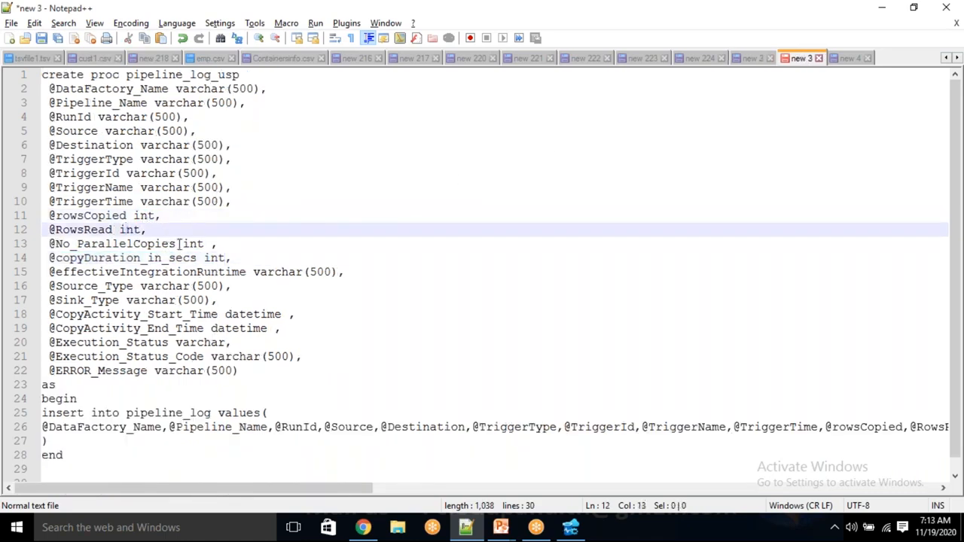
left_click(179, 244)
left_click(212, 257)
left_click_drag(275, 272, 324, 271)
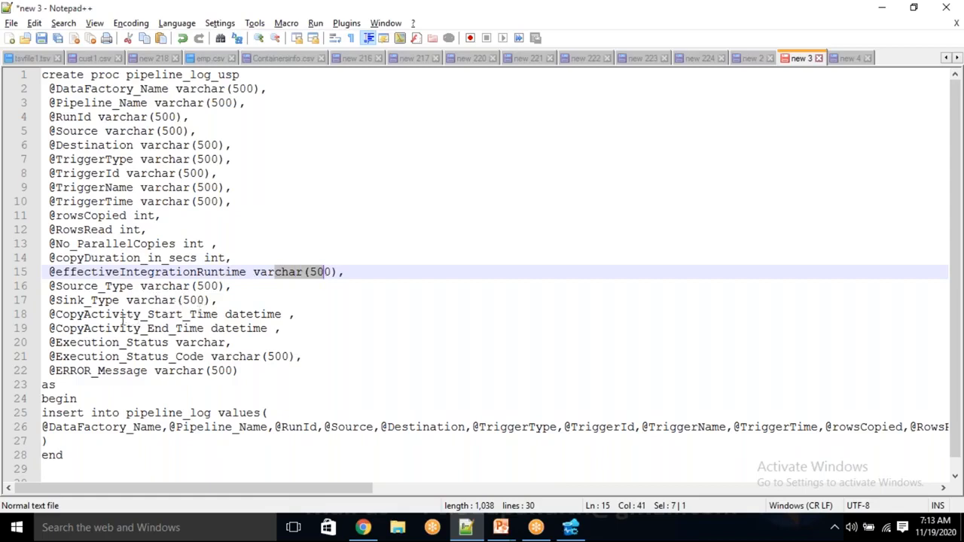
left_click(262, 314)
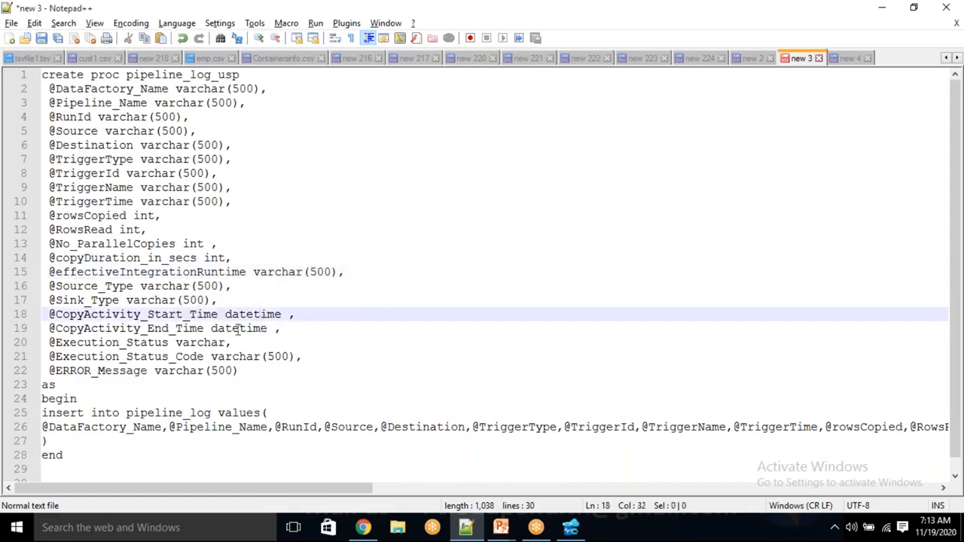
double_click(238, 329)
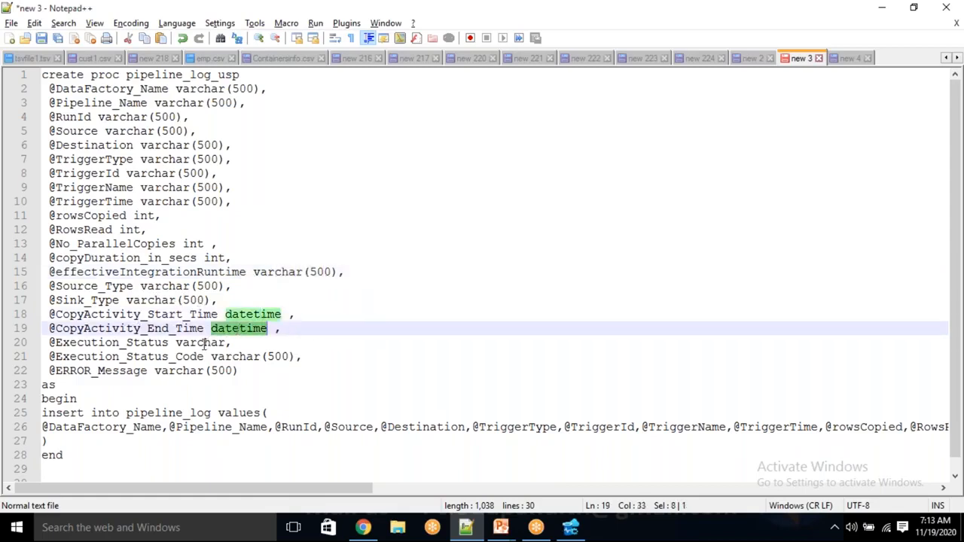
left_click(229, 342)
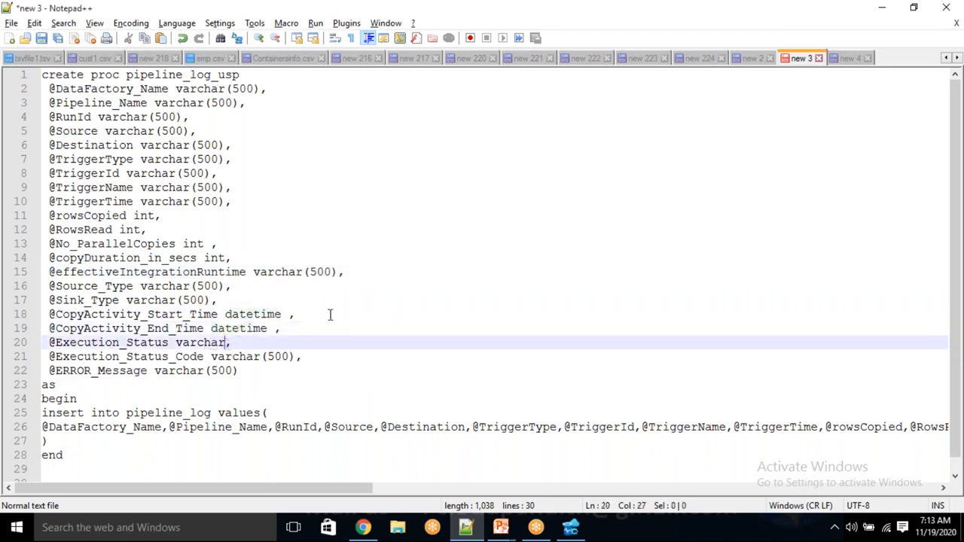
type("(500)")
double_click(219, 342)
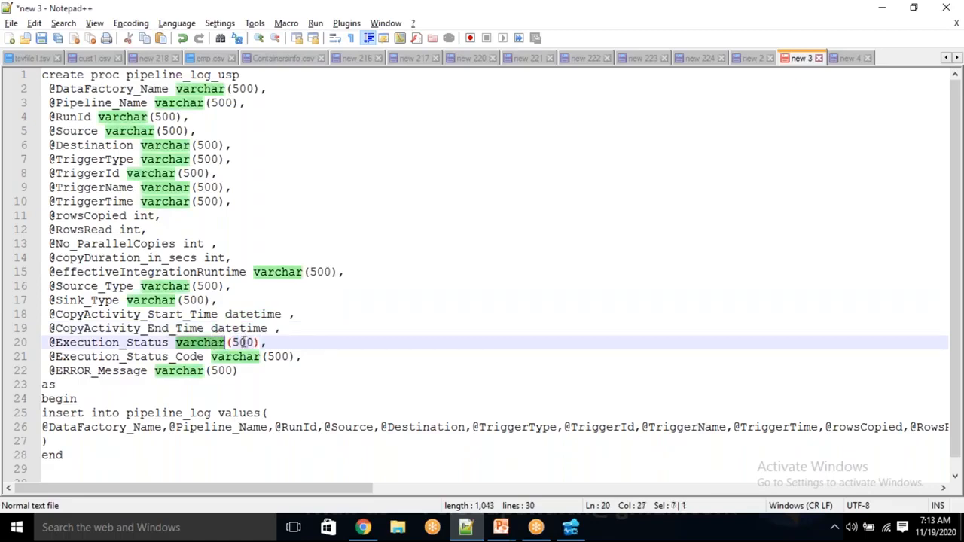
left_click_drag(240, 342, 282, 357)
left_click(302, 329)
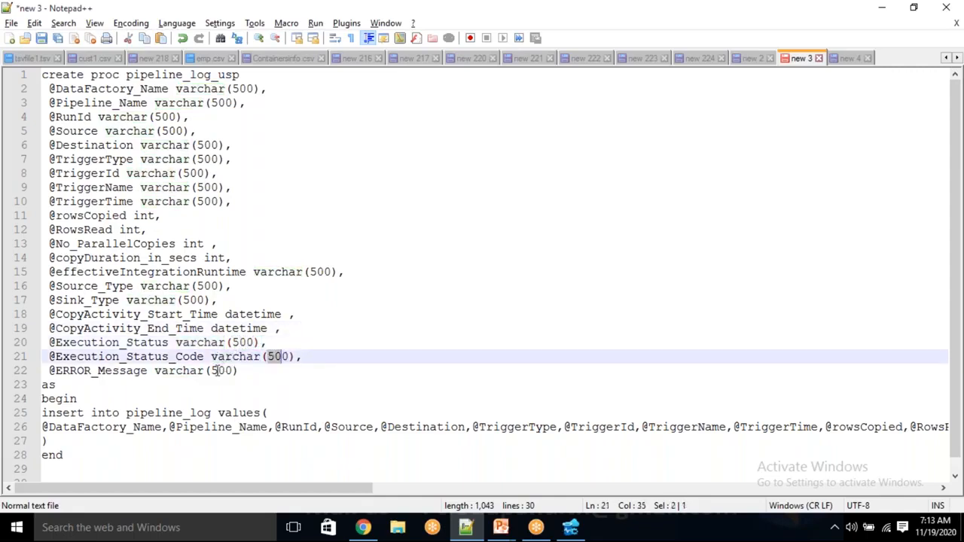
left_click_drag(215, 370, 230, 371)
left_click(246, 387)
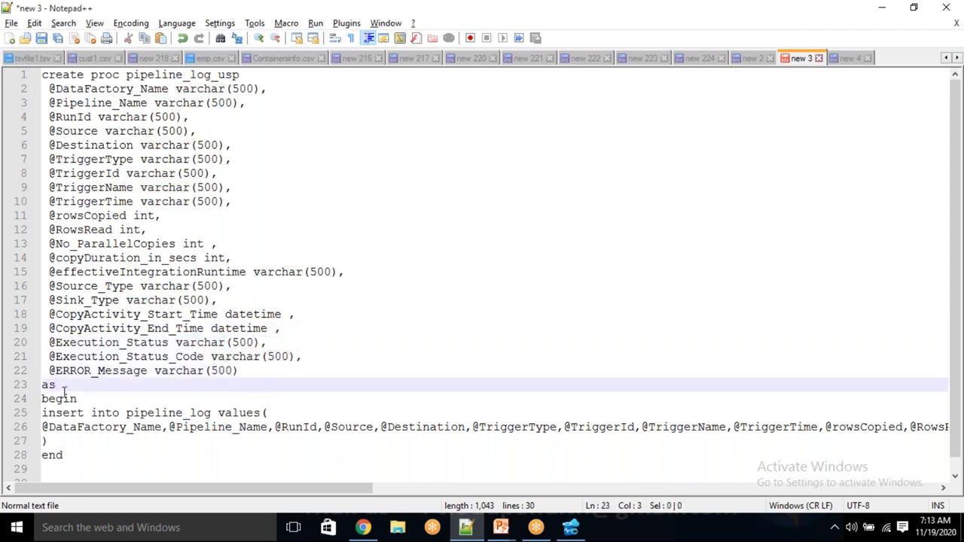
left_click(265, 412)
left_click_drag(169, 428, 758, 415)
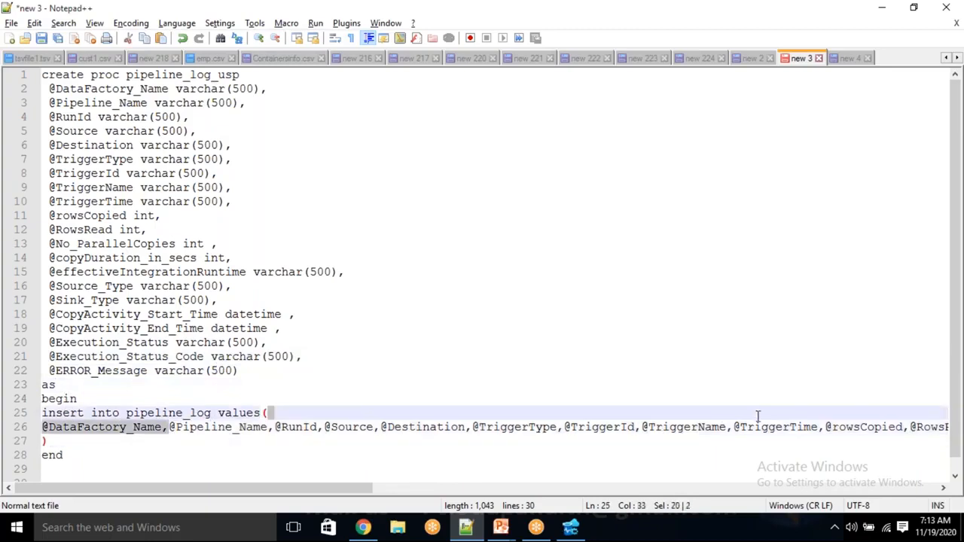
Copy the complete create proc pipeline_log_usp script from new 3 into the SQLQuery_1 editor in Azure Data Studio
left_click(219, 445)
double_click(170, 412)
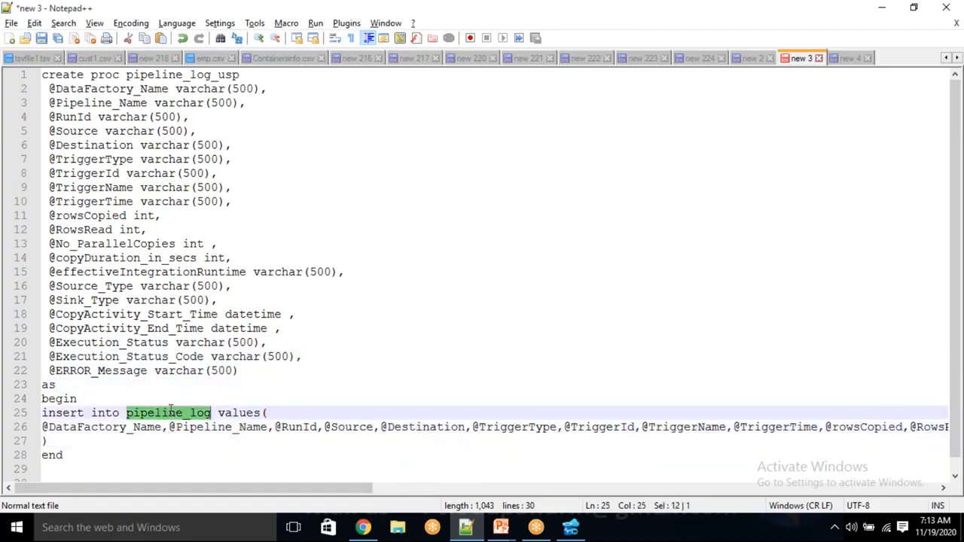
left_click_drag(73, 462, 38, 3)
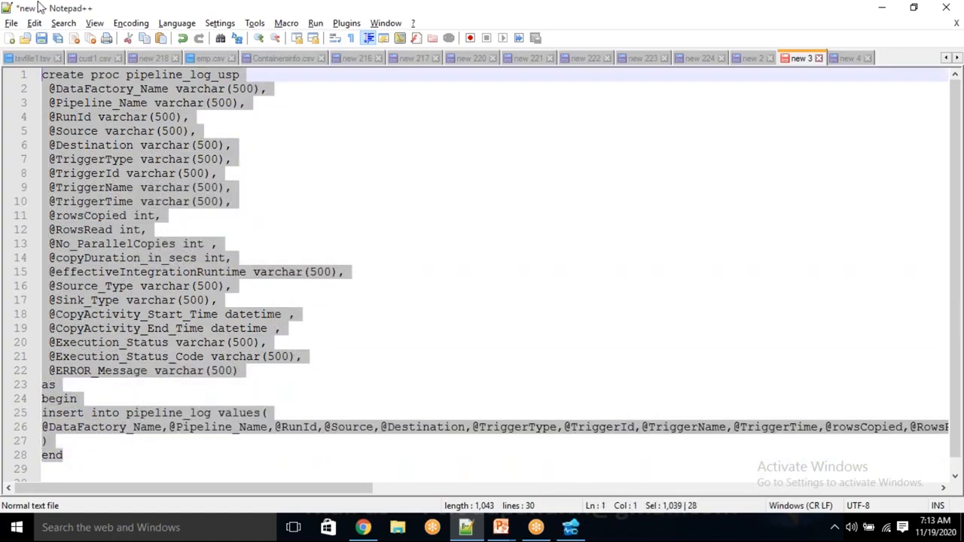
key("alt+Tab")
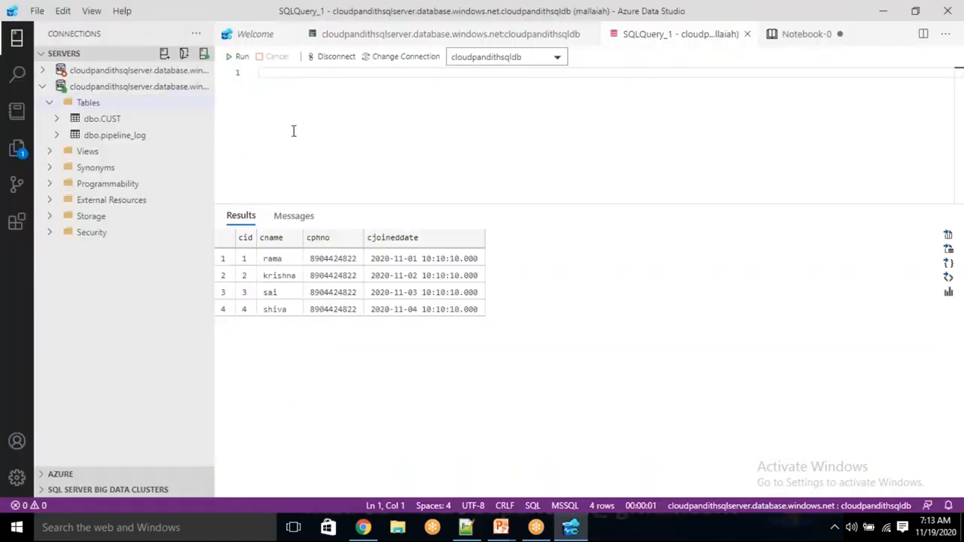
key("ctrl+v")
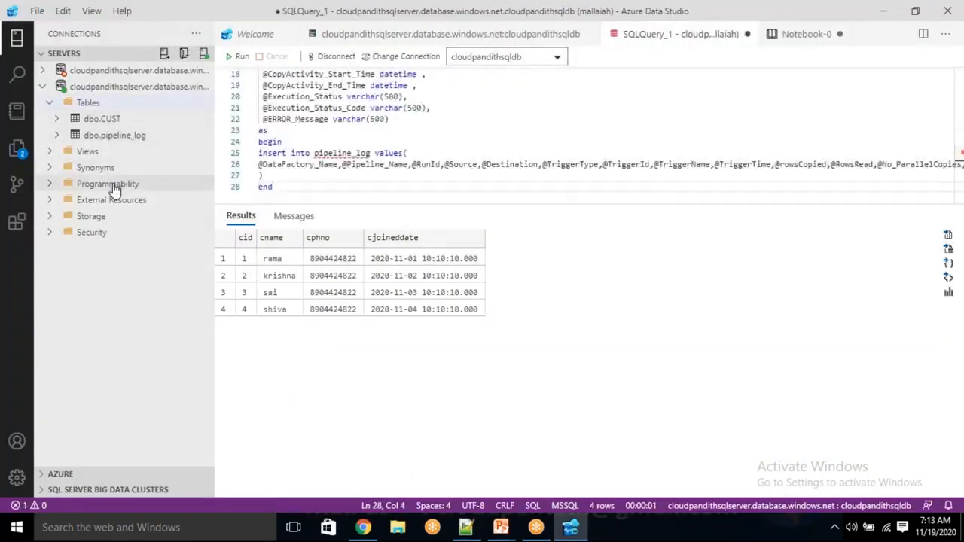
Expand the database's Stored Procedures folder, run the script to create pipeline_log_usp, and clear the query editor
left_click(113, 187)
left_click(98, 202)
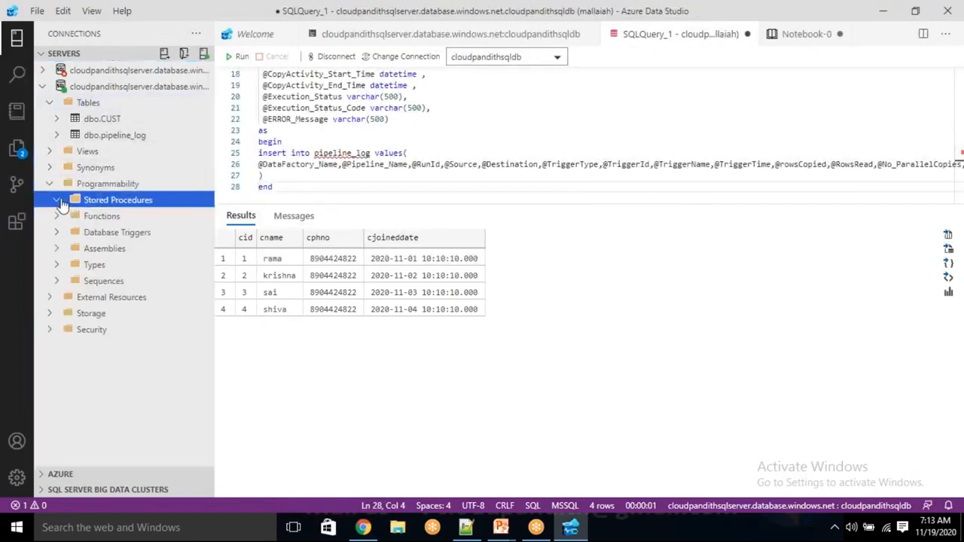
left_click(368, 108)
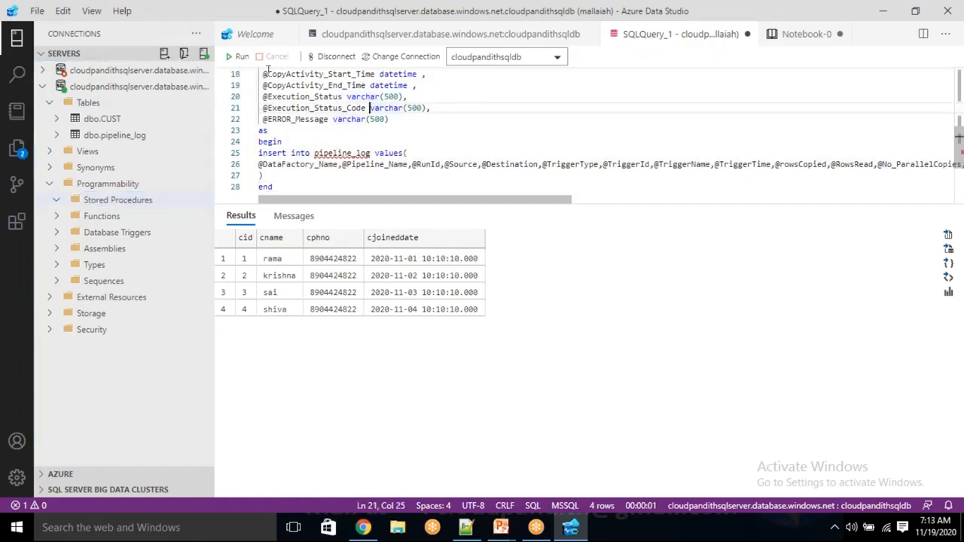
left_click(237, 56)
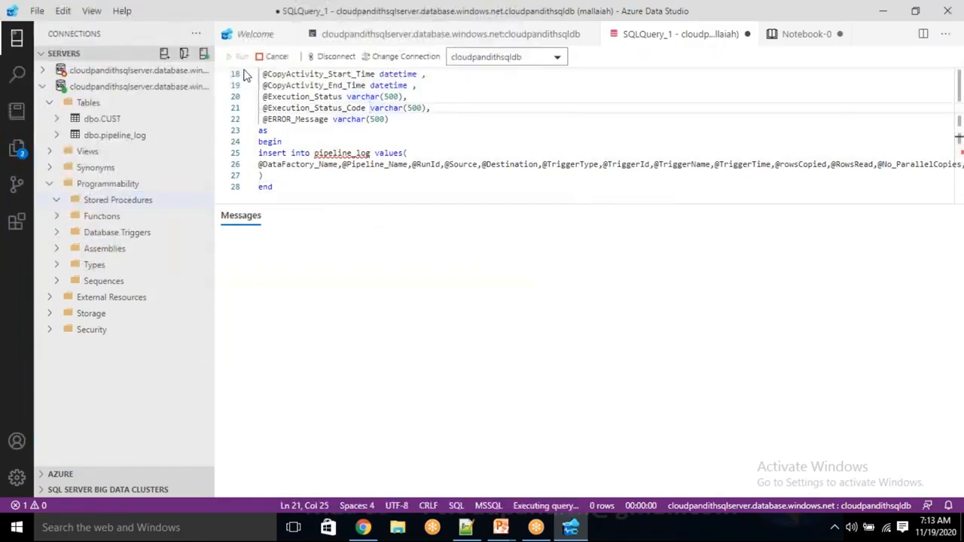
left_click(342, 131)
key("ctrl+a")
key("Delete")
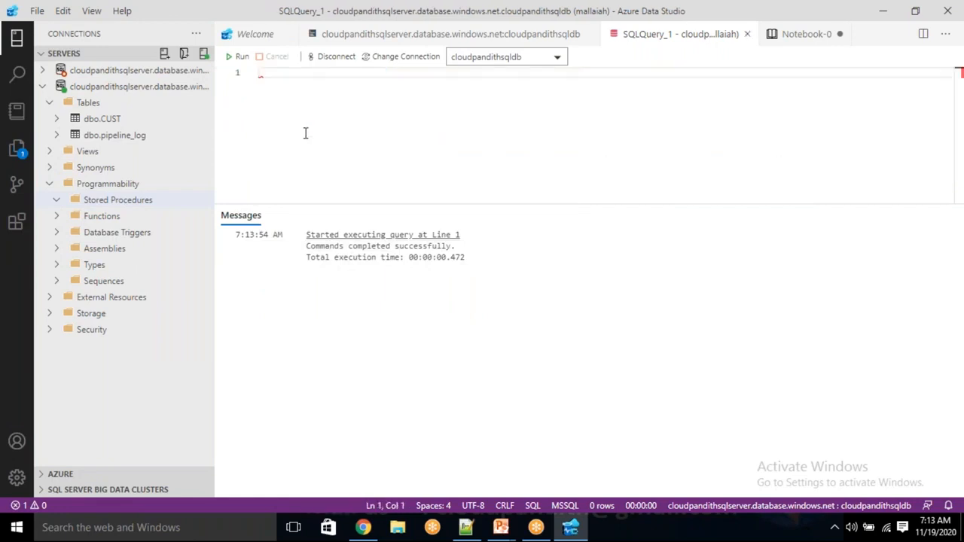
Refresh the Stored Procedures folder of the database and expand it
left_click(106, 199)
right_click(109, 202)
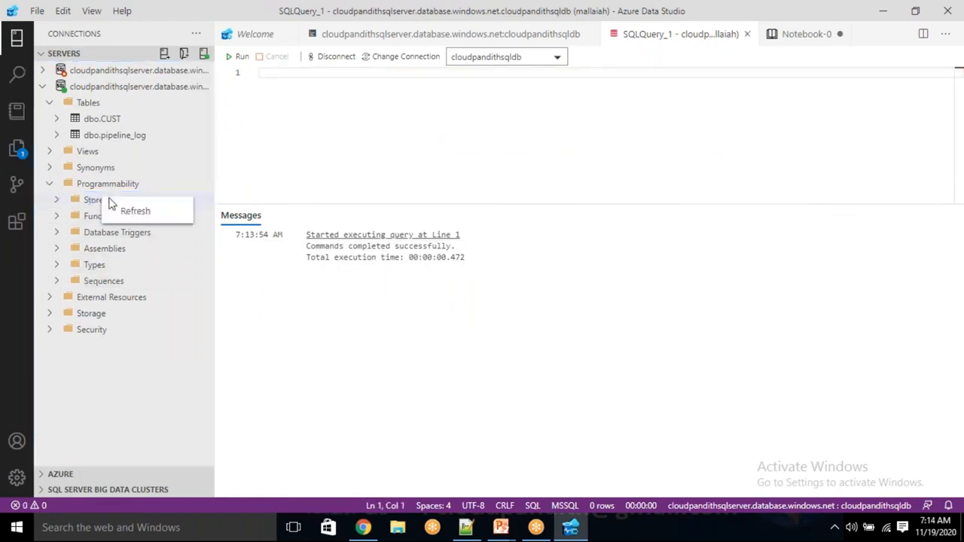
left_click(131, 211)
left_click(56, 200)
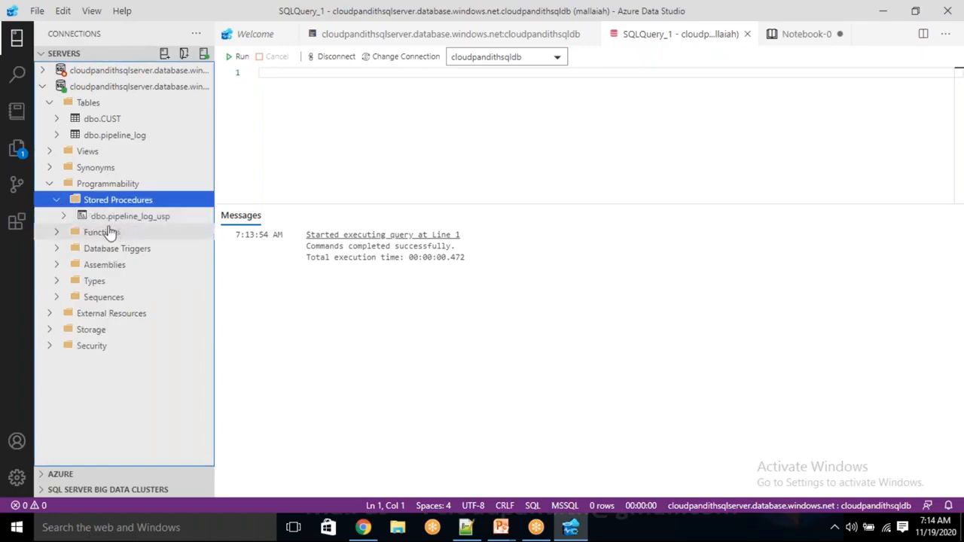
Examine the parameters of the dbo.pipeline_log_usp procedure and collapse the Programmability folder
left_click(63, 216)
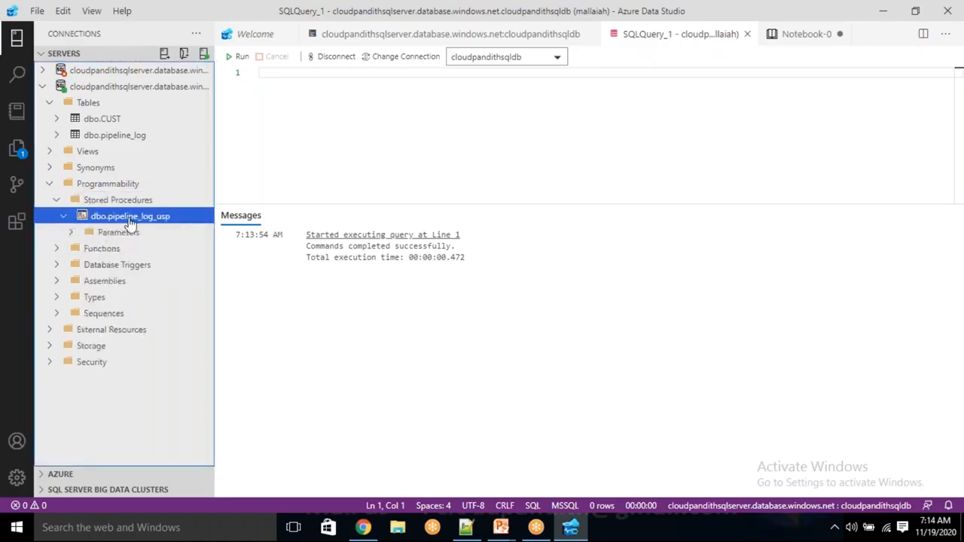
left_click(76, 236)
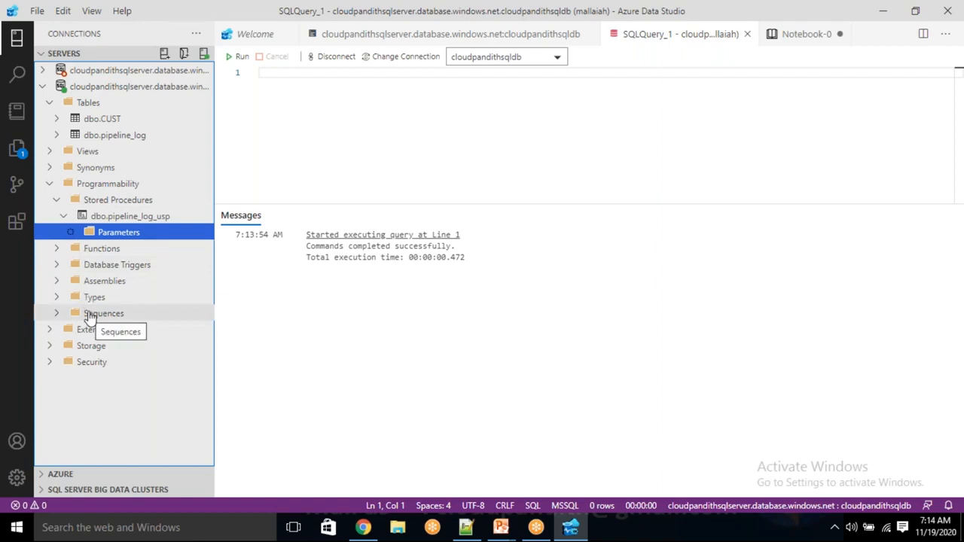
left_click(343, 109)
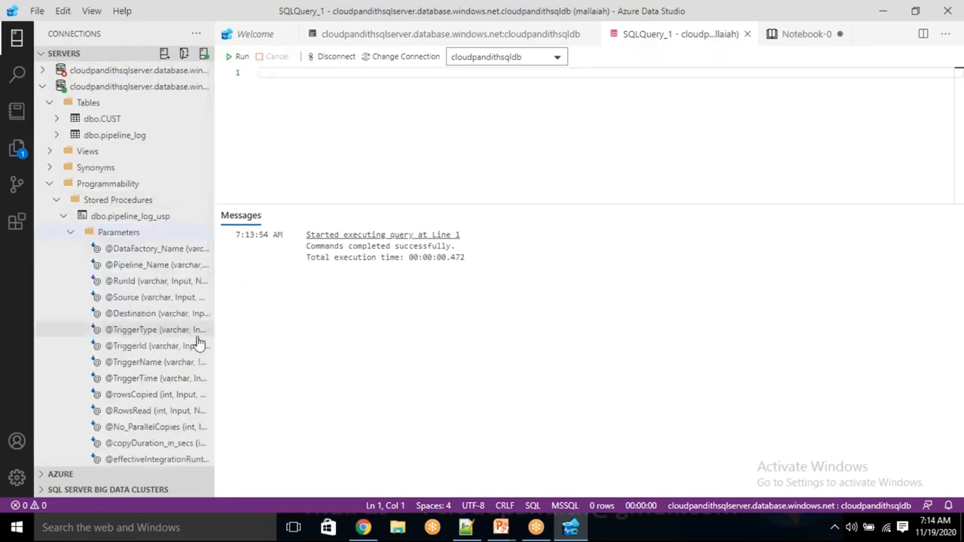
scroll(125, 324, "down", 4)
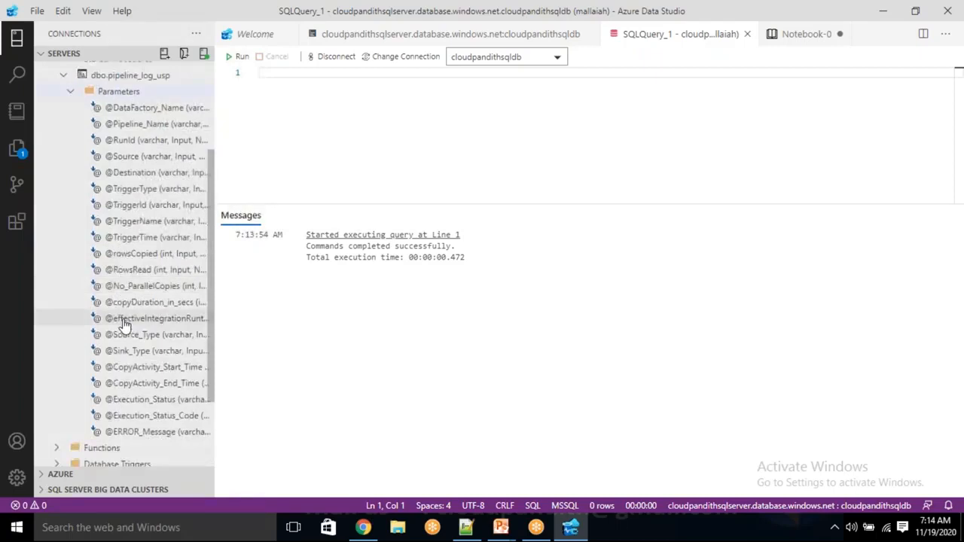
scroll(125, 324, "up", 3)
left_click(48, 154)
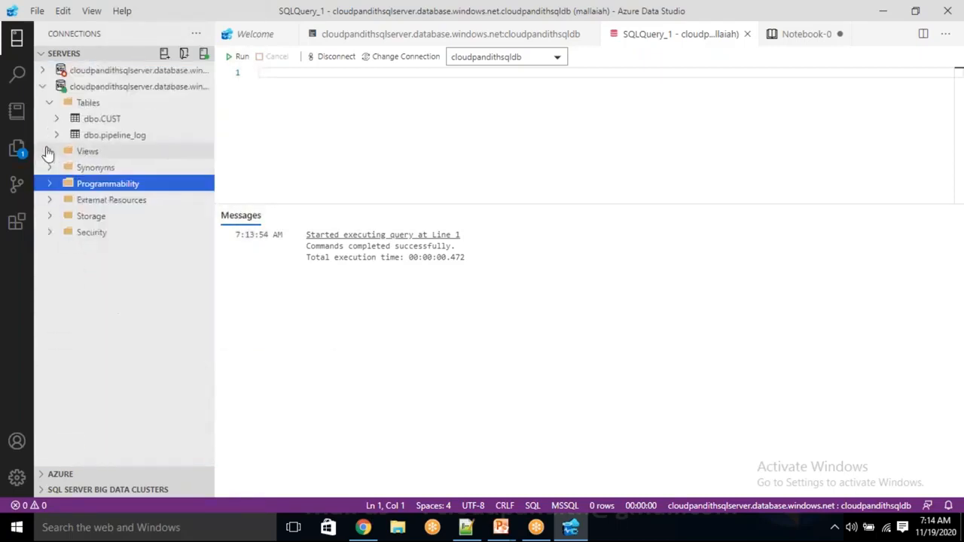
Query all rows of the logging table with select * from pipeline_log
left_click(285, 118)
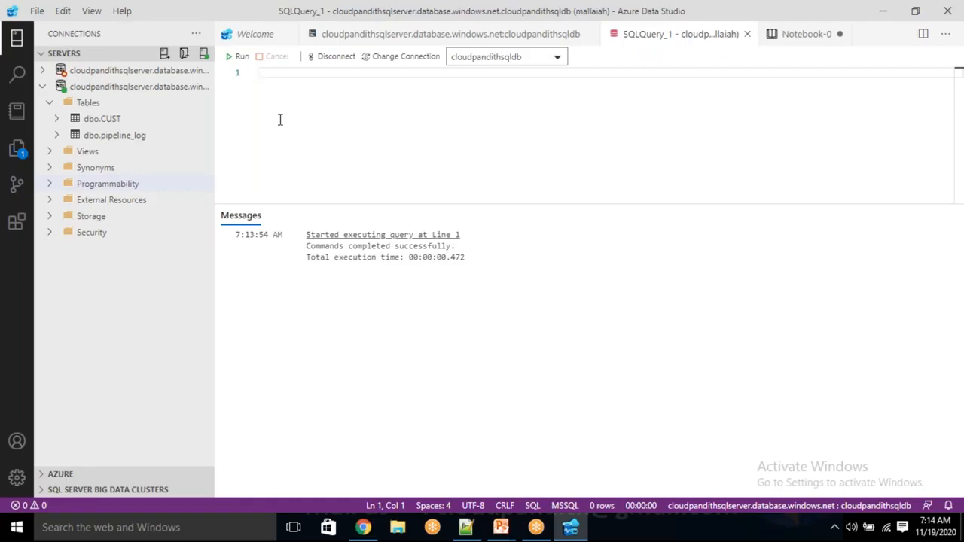
type("se")
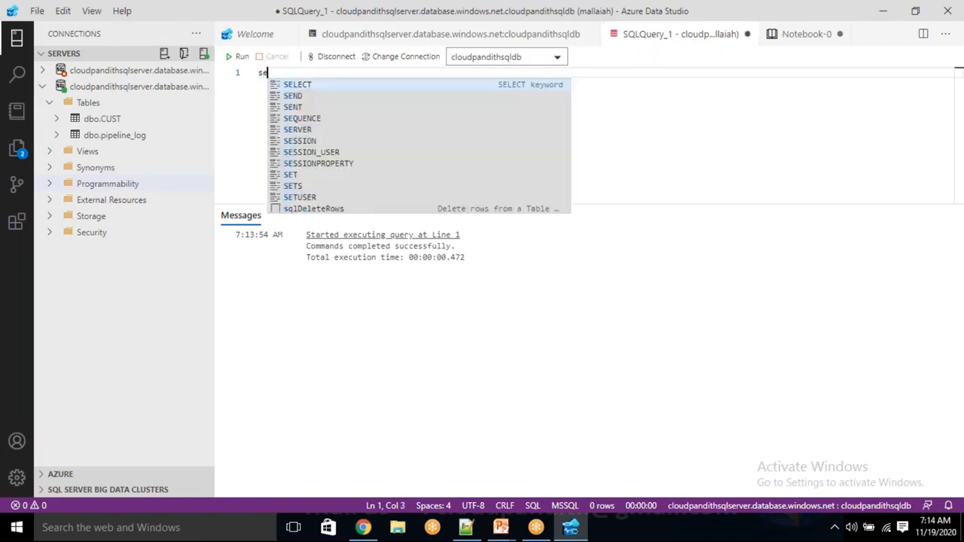
type("lect * from p")
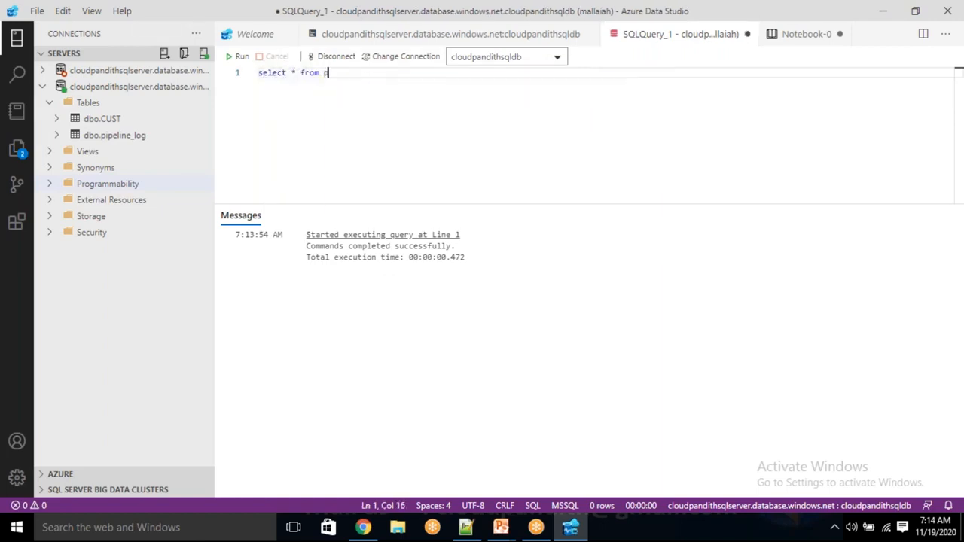
type("ipeline_log")
left_click(237, 58)
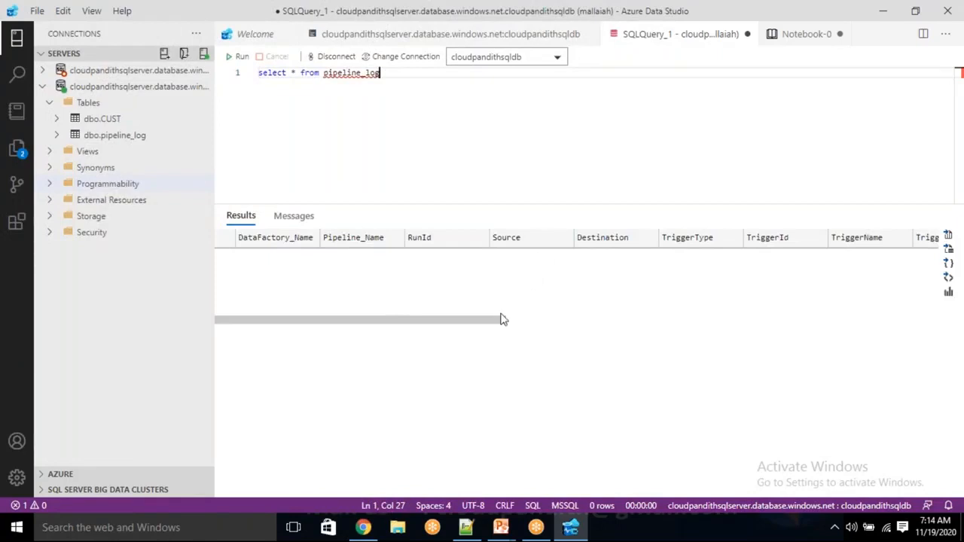
Switch to Chrome and open the Azure Data Factory page of cloudpandithBIadfv2
left_click(362, 528)
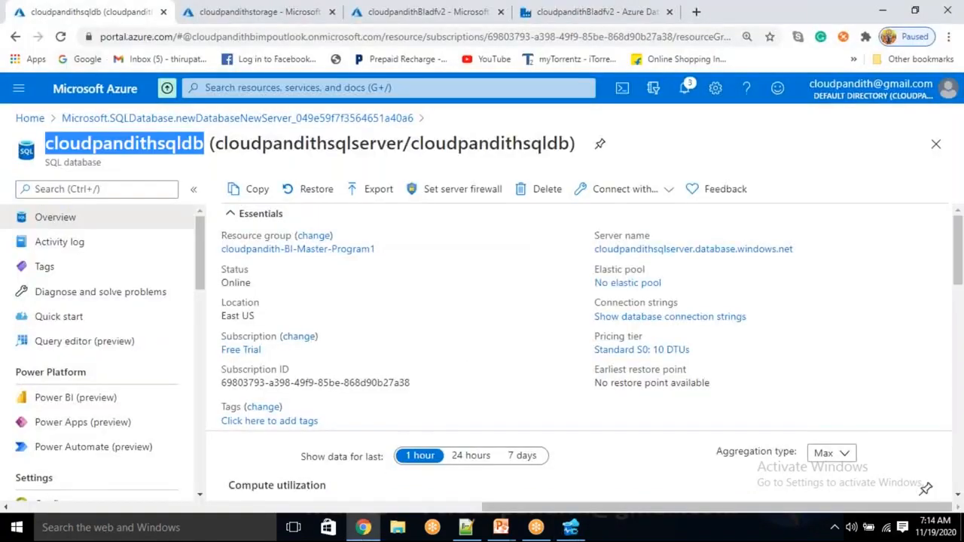
left_click(265, 16)
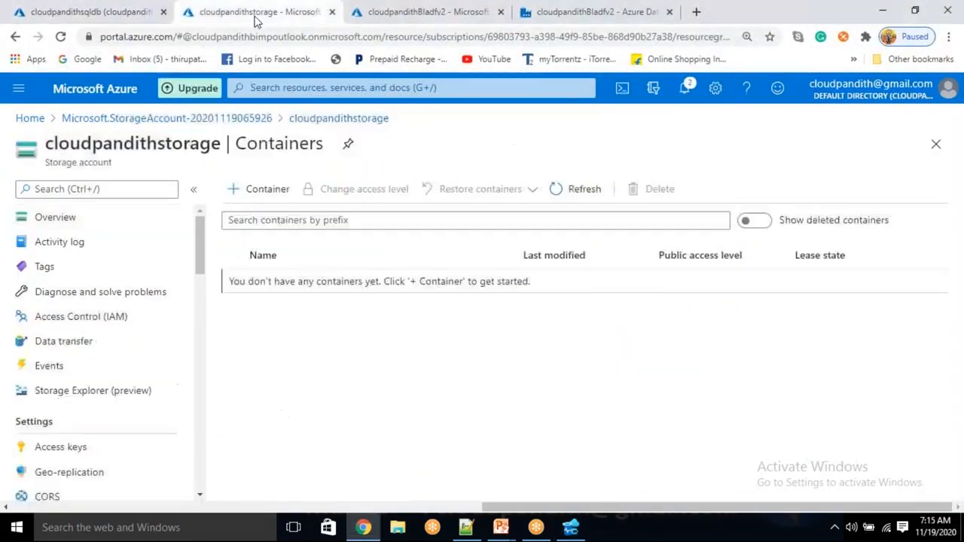
left_click(542, 15)
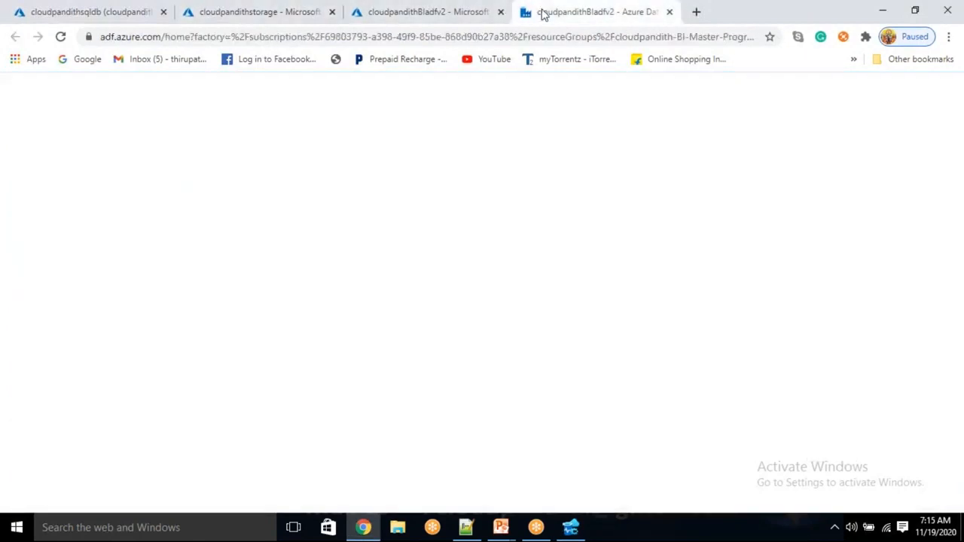
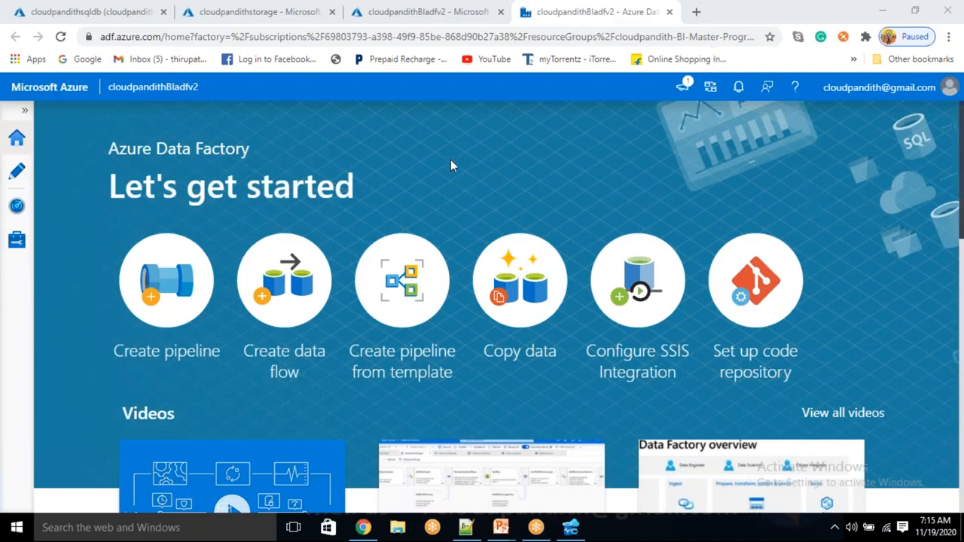
Start a new linked service in the data factory's management area, searching "sql database" and choosing Azure SQL Database as its data store
left_click(17, 241)
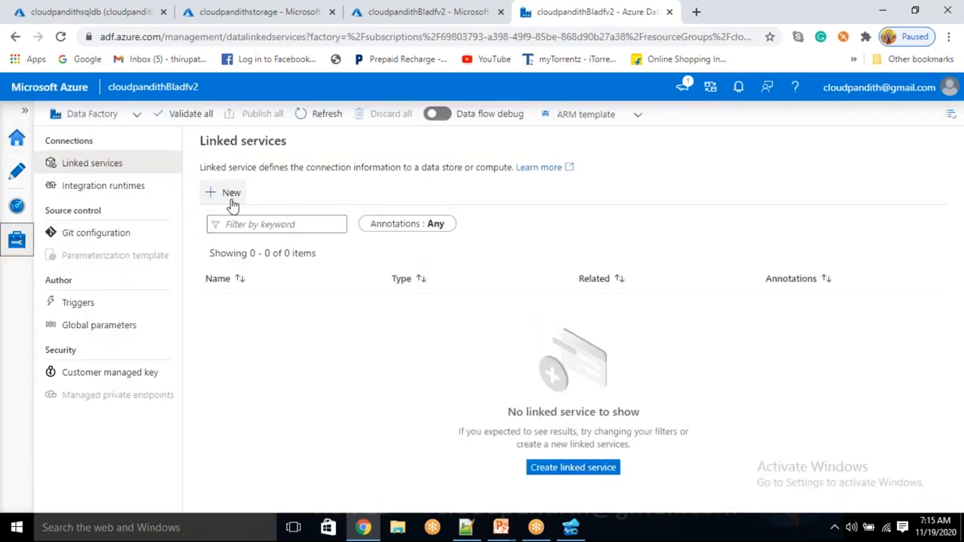
left_click(231, 197)
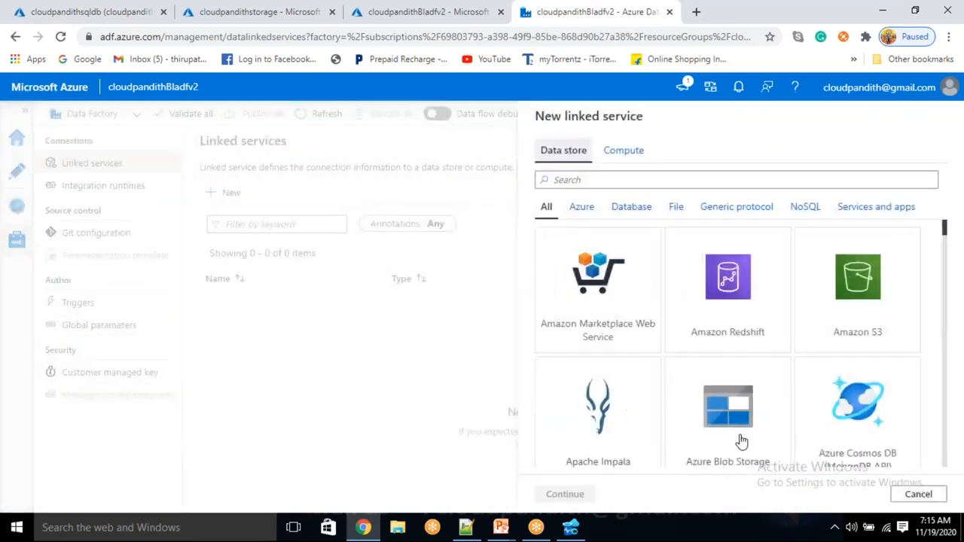
left_click(597, 179)
type("s")
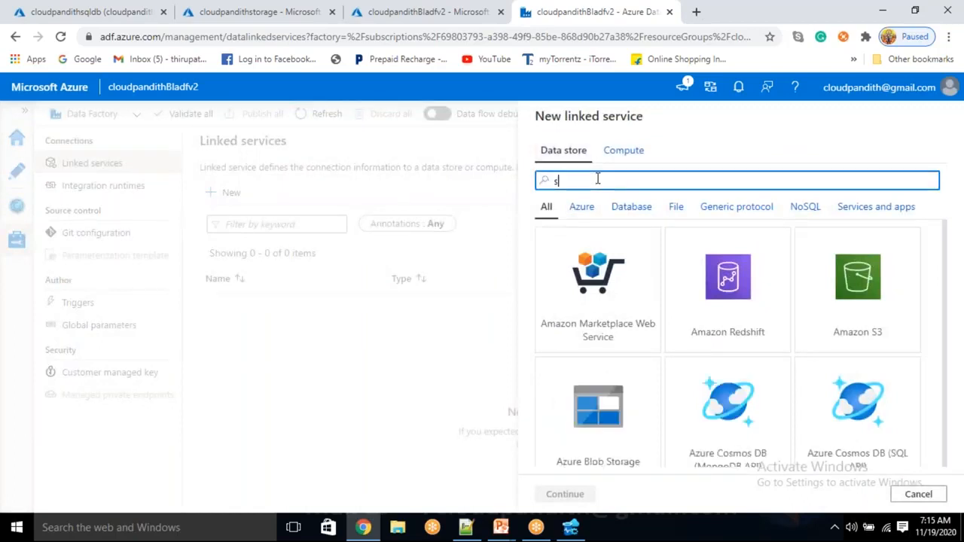
type("ql database")
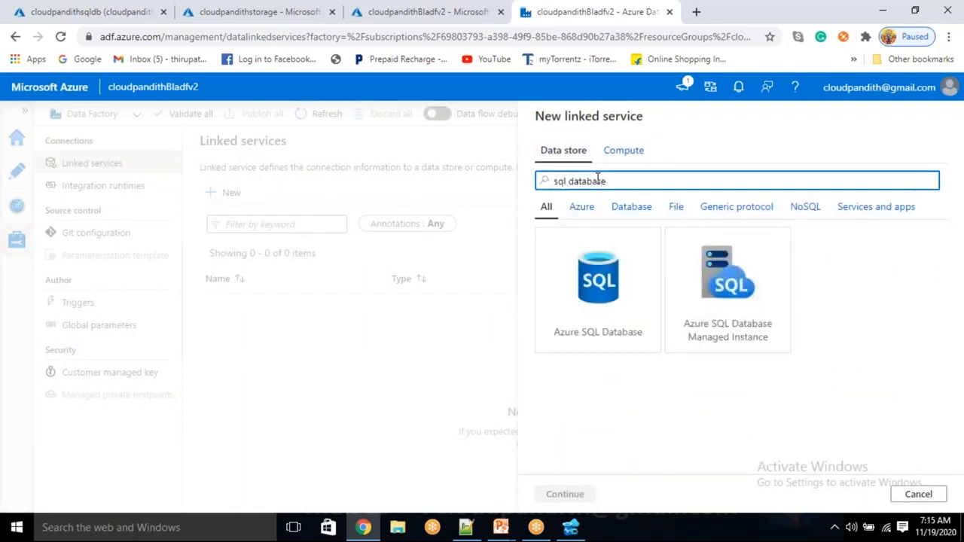
left_click(625, 303)
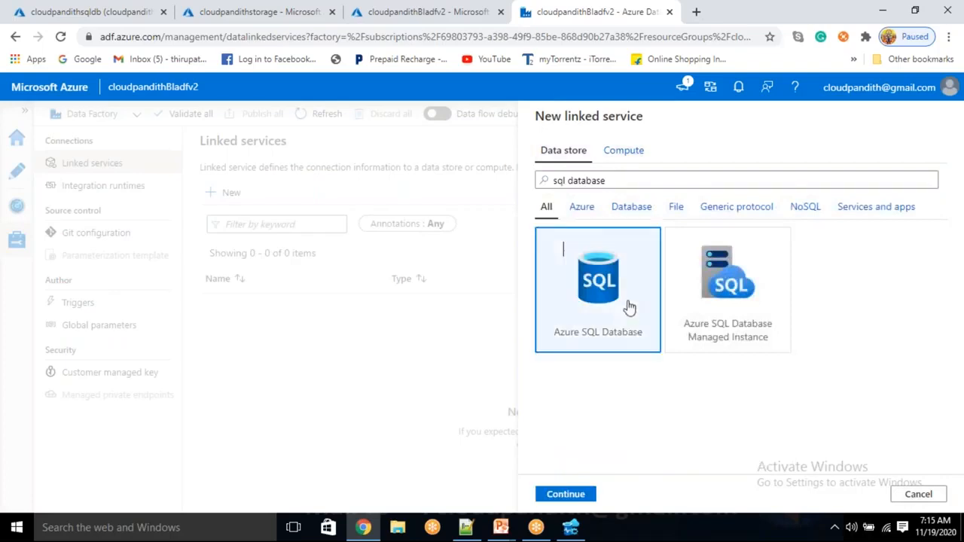
left_click(561, 497)
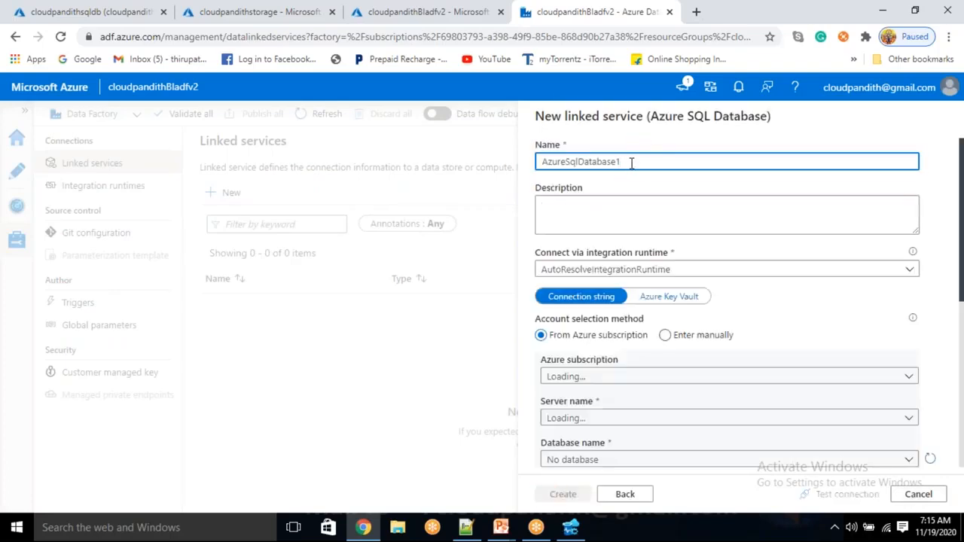
Name the Azure SQL Database linked service LS_ASDB
key("ctrl+a")
key("BackSpace")
type("sql")
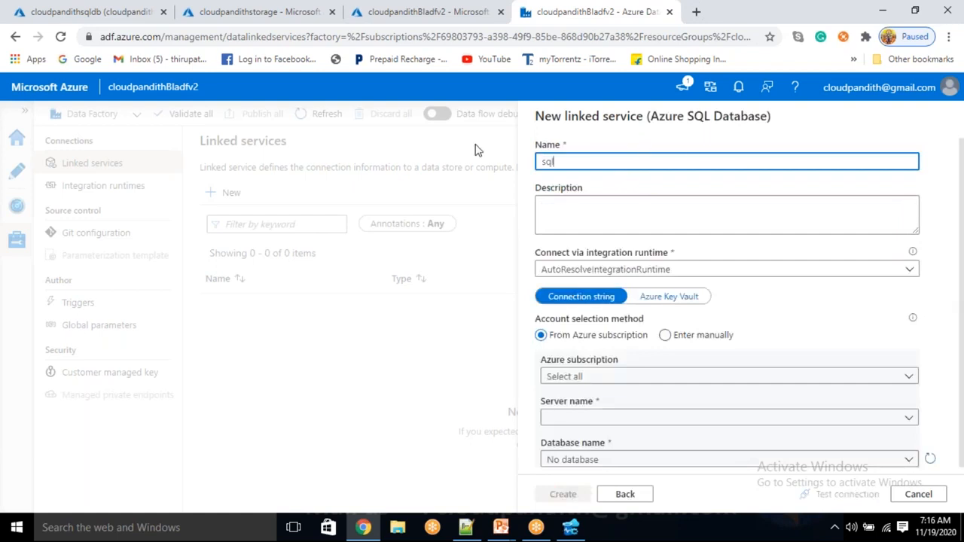
type("database")
key("ctrl+a")
key("BackSpace")
type("LS_ASDB")
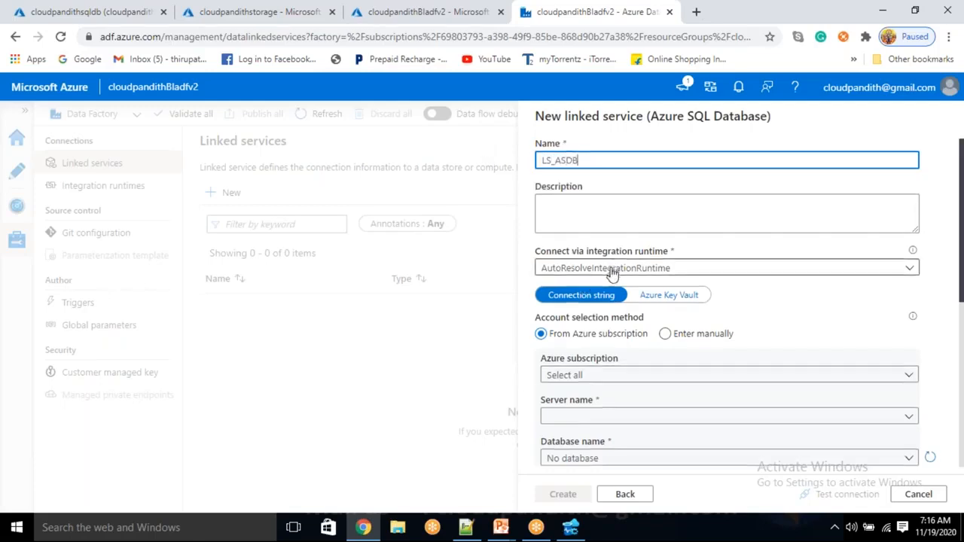
Point the linked service to the Free Trial subscription, server cloudpandithsqlserver and database cloudpandithsqldb
scroll(595, 275, "down", 1)
left_click(613, 309)
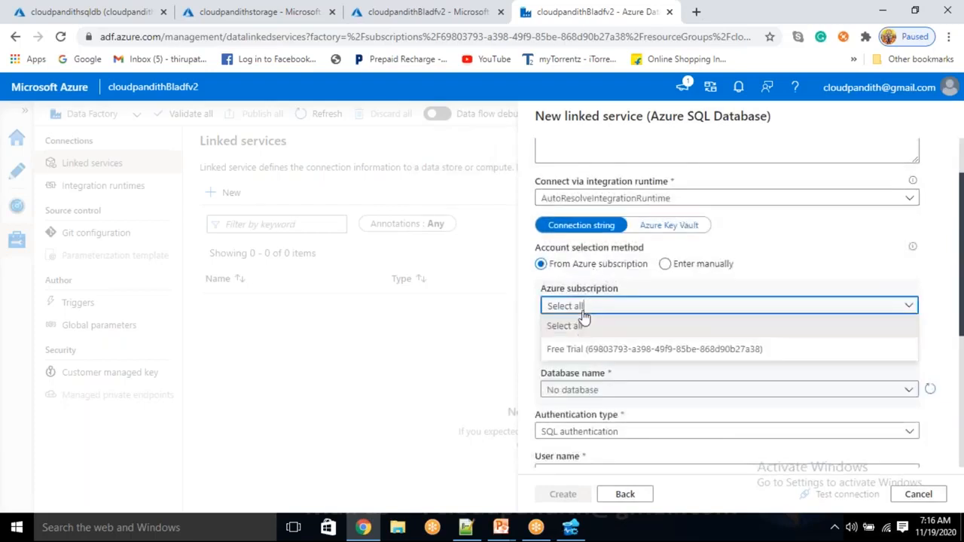
left_click(598, 349)
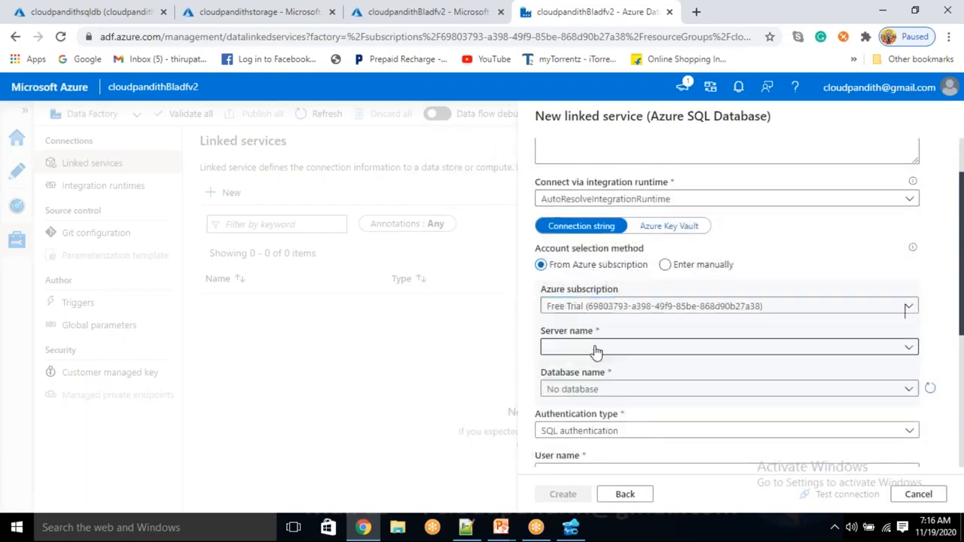
left_click(596, 349)
left_click(593, 368)
left_click(607, 395)
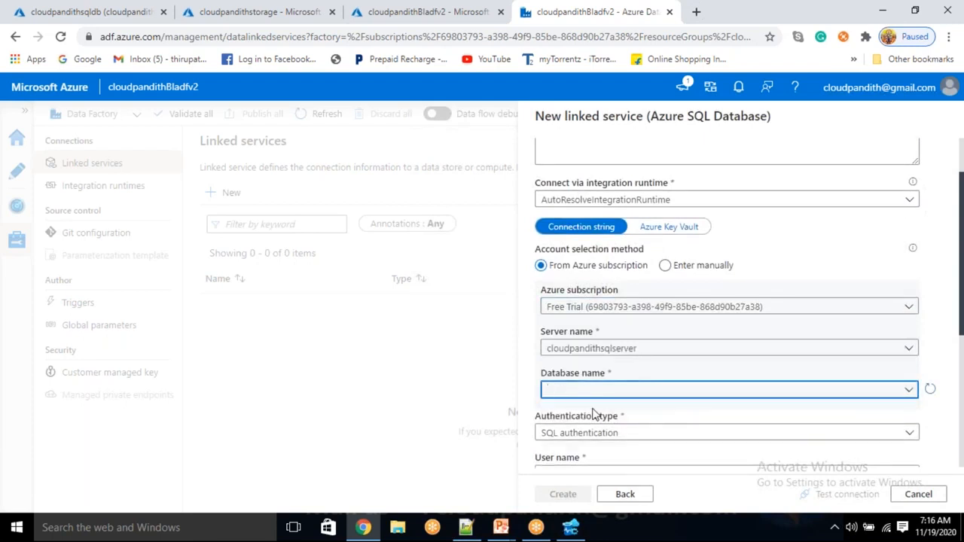
left_click(600, 392)
left_click(597, 412)
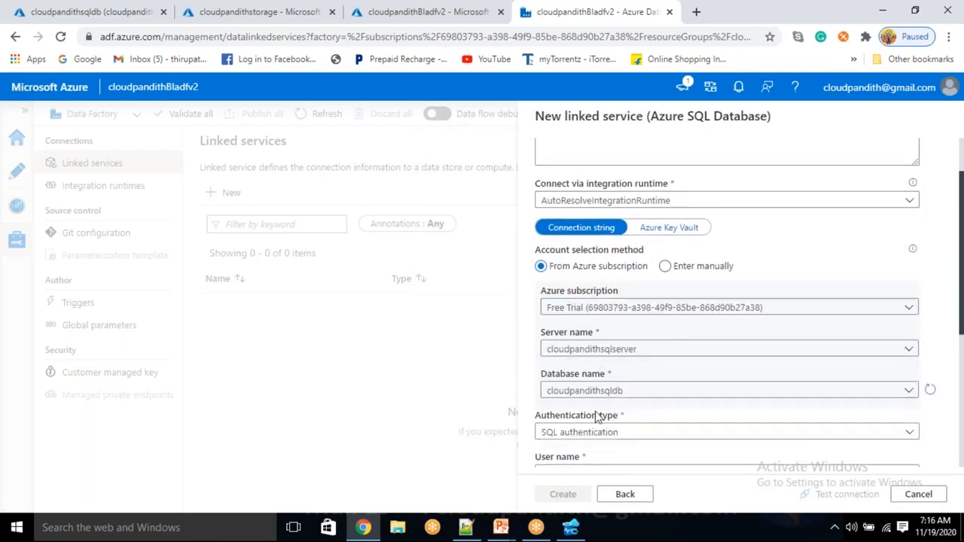
Enter the SQL authentication user name in lowercase and the account password for the linked service
scroll(618, 422, "down", 1)
scroll(603, 393, "down", 1)
left_click(570, 330)
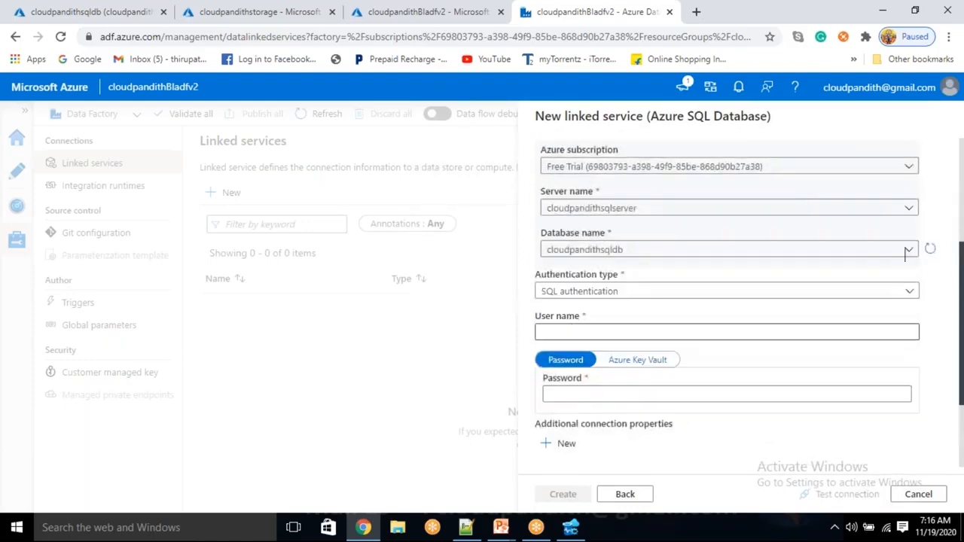
type("MALLAIAH")
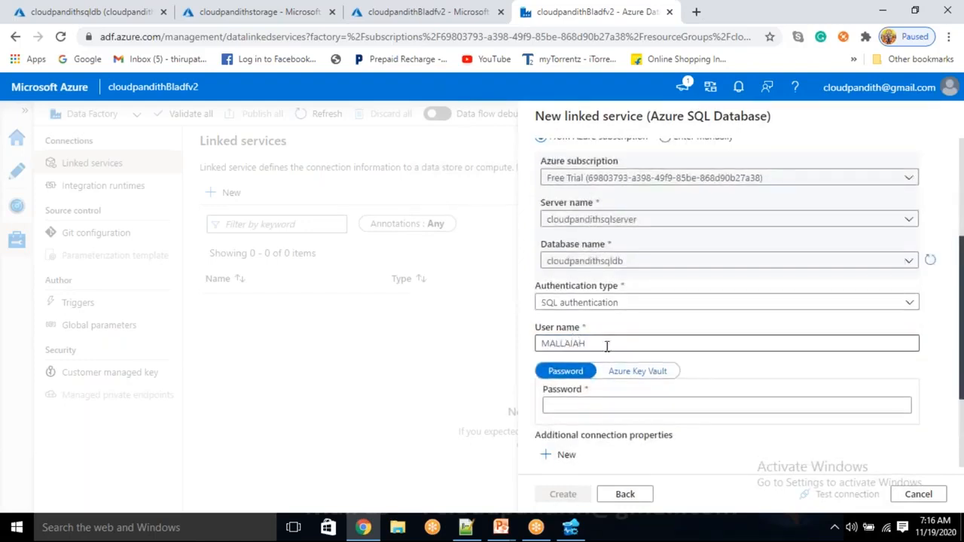
left_click_drag(609, 345, 548, 331)
left_click(547, 331)
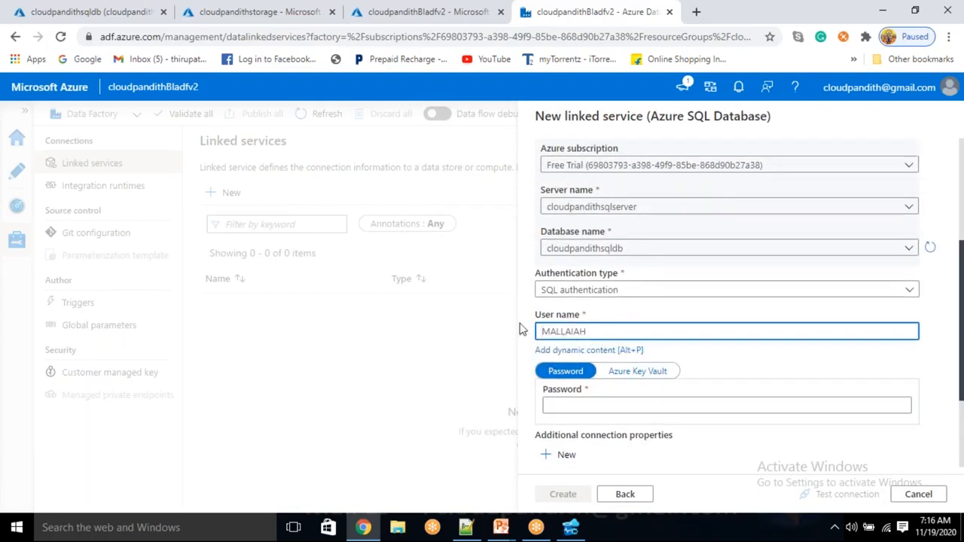
key("ctrl+a")
key("BackSpace")
type("mallaiah")
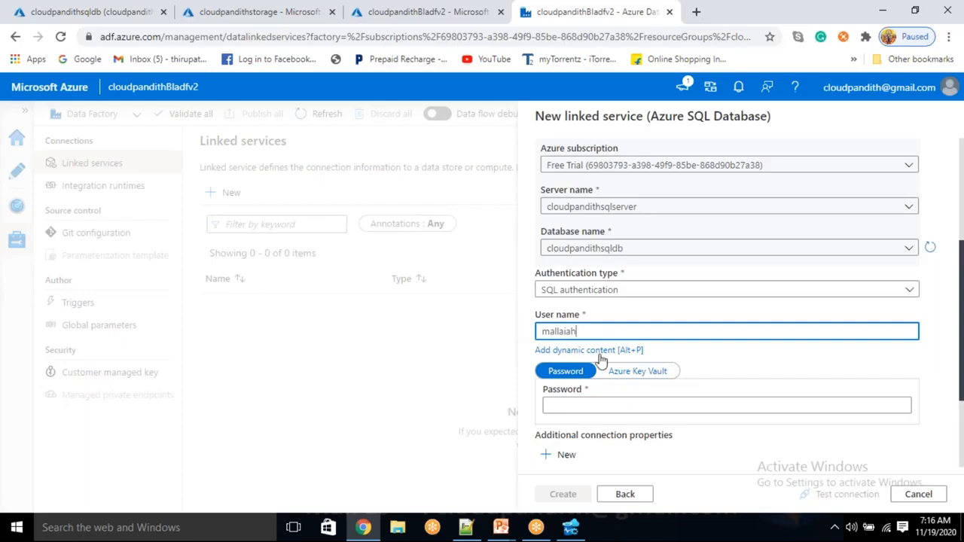
left_click(606, 406)
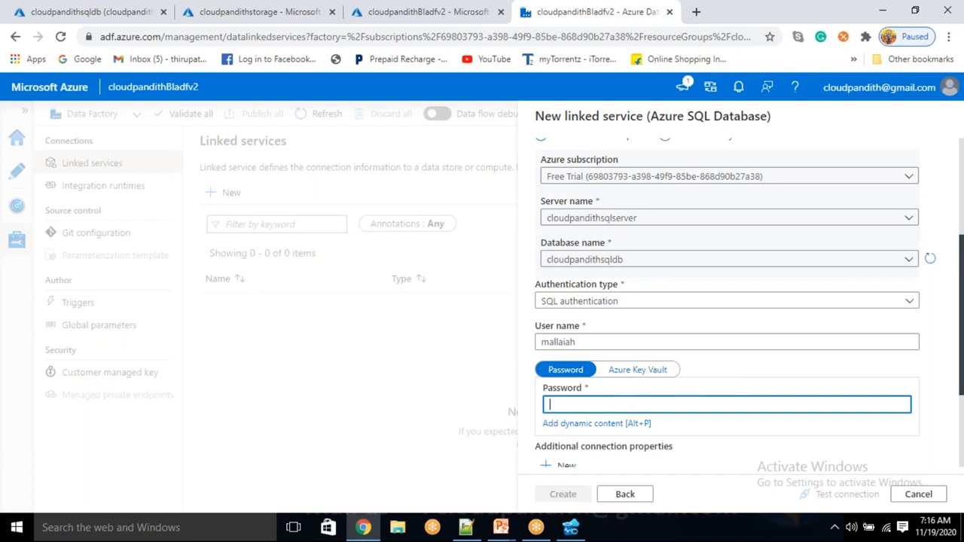
type("••••••••••")
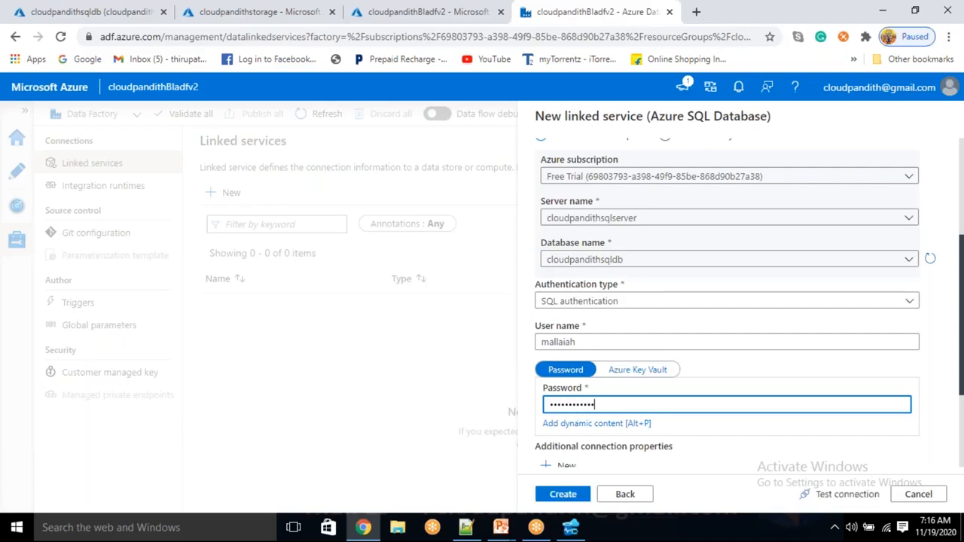
Test the connection of the LS_ASDB linked service and create it
left_click(825, 494)
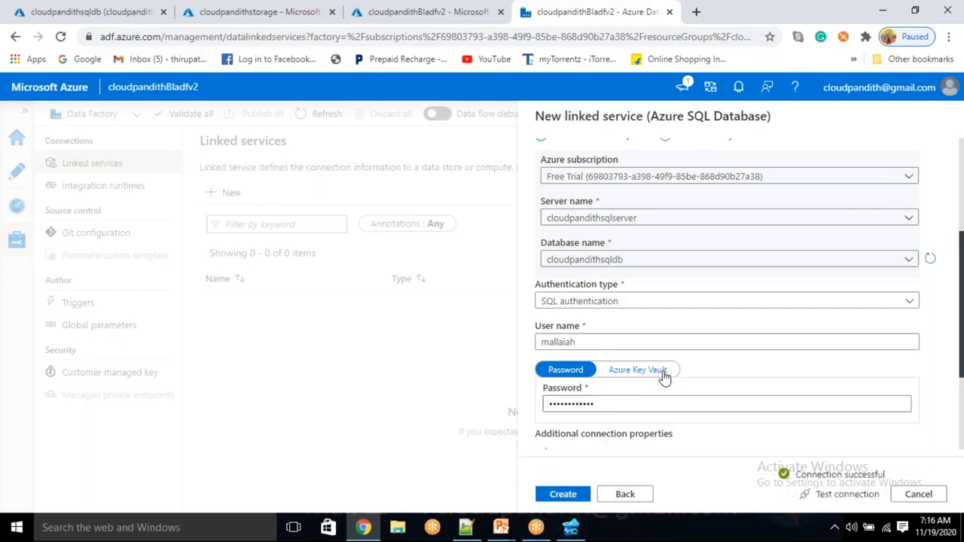
left_click(559, 493)
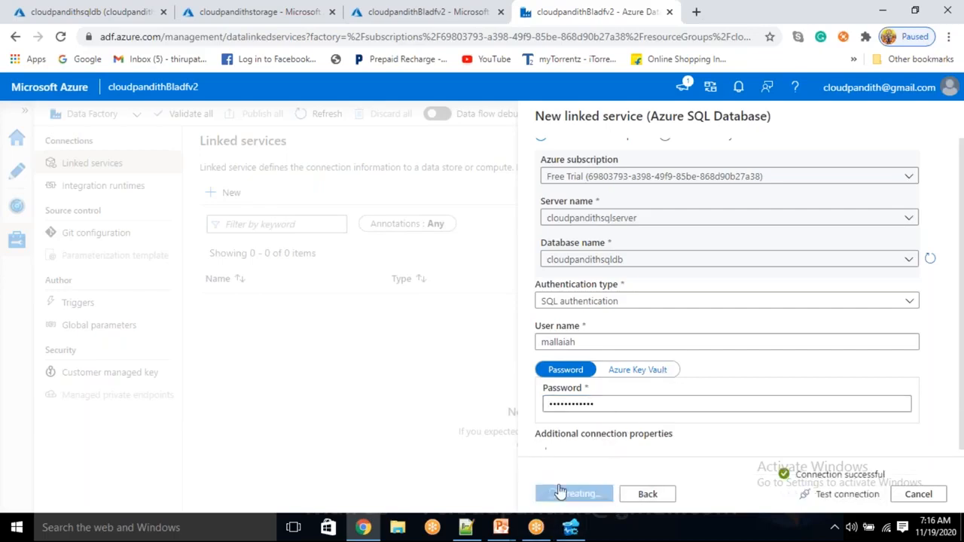
scroll(656, 445, "up", 2)
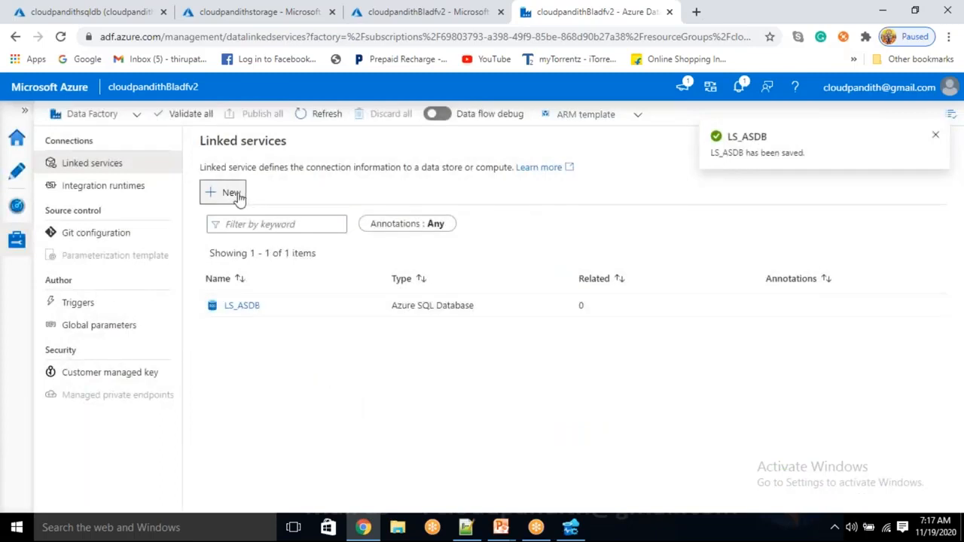
Start another new linked service for Azure Blob Storage and name it LS_ABS
left_click(233, 193)
left_click(693, 378)
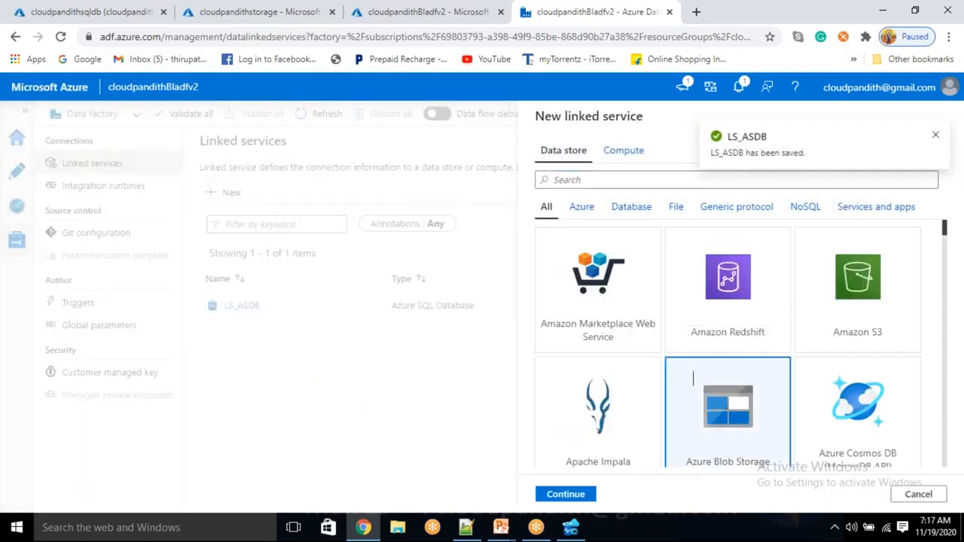
left_click(566, 494)
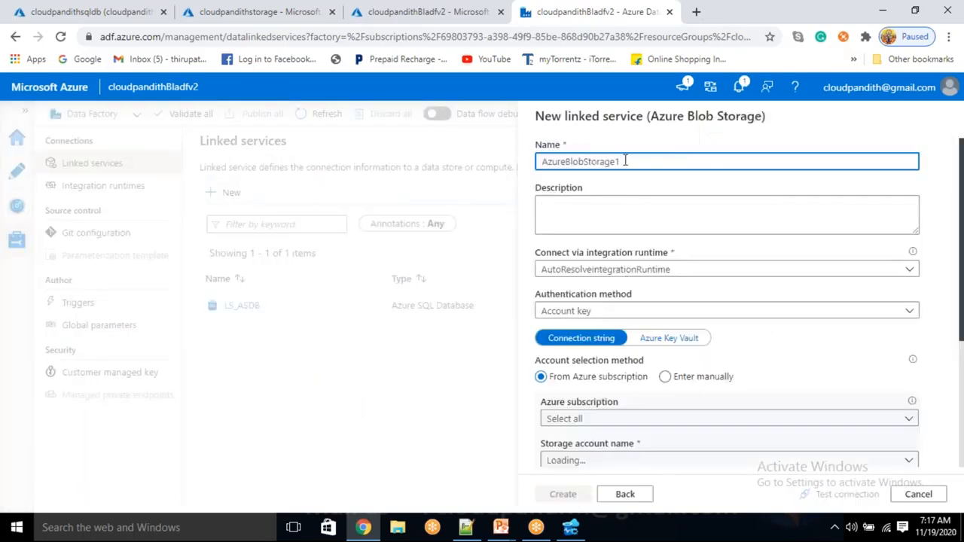
left_click_drag(625, 161, 468, 142)
key("BackSpace")
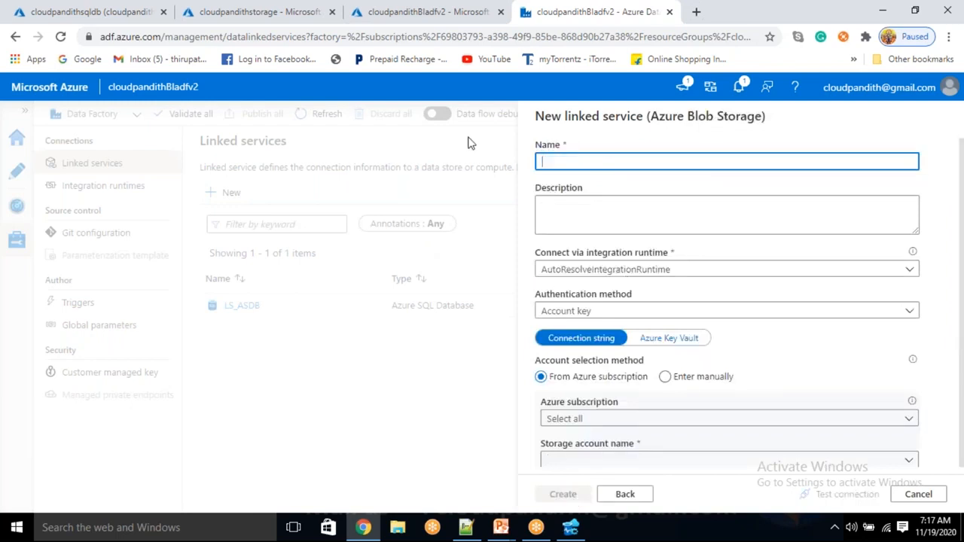
type("ls_")
type("LS_ABS")
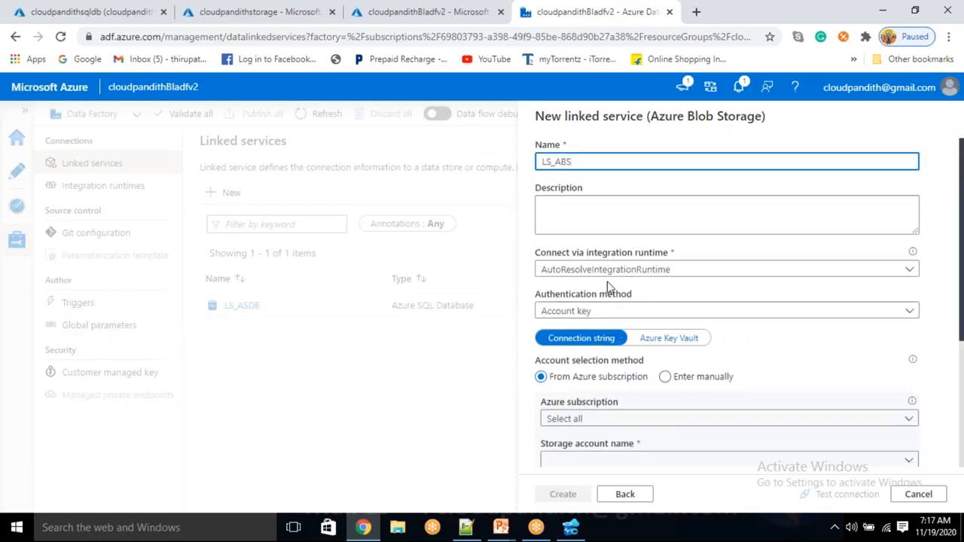
Select the Free Trial subscription and the cloudpandithstorage account for LS_ABS and create the linked service
scroll(609, 286, "down", 2)
left_click(577, 277)
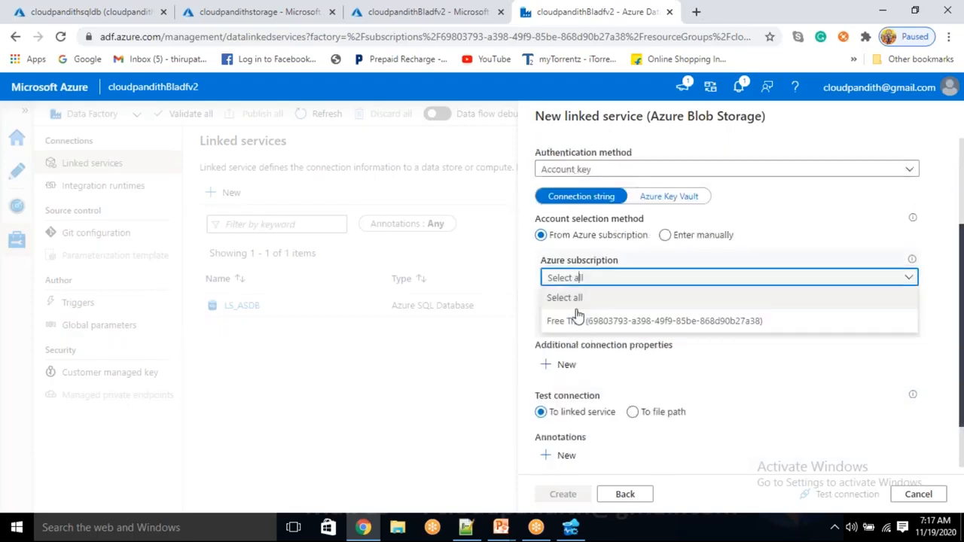
left_click(577, 320)
left_click(577, 320)
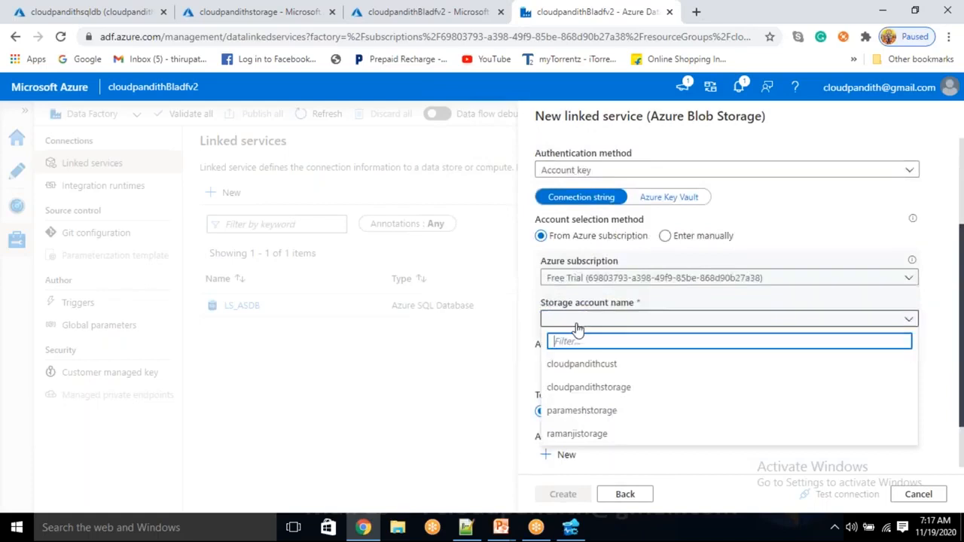
left_click(586, 388)
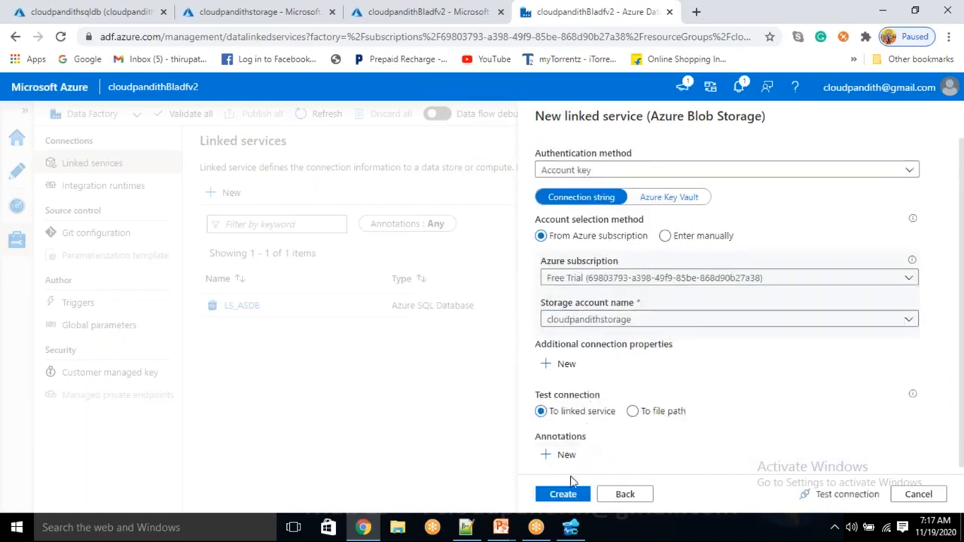
left_click(567, 493)
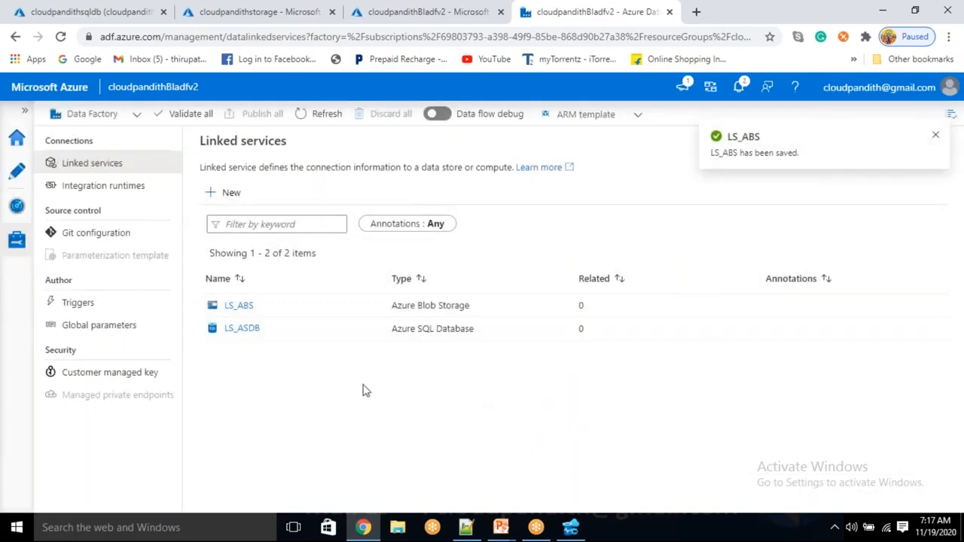
Start a new dataset in the authoring area, searching "SQL DATA" and choosing Azure SQL Database as its data store
left_click(16, 173)
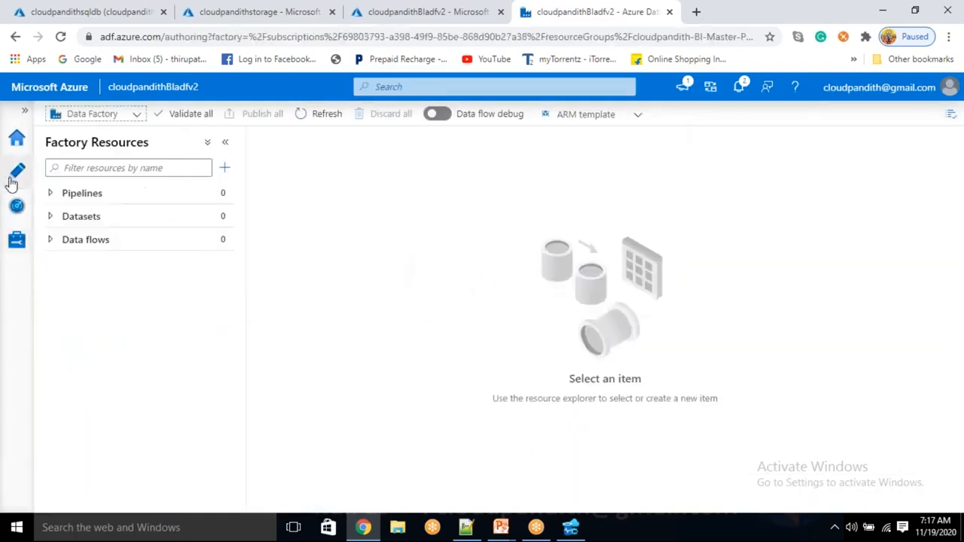
left_click(223, 217)
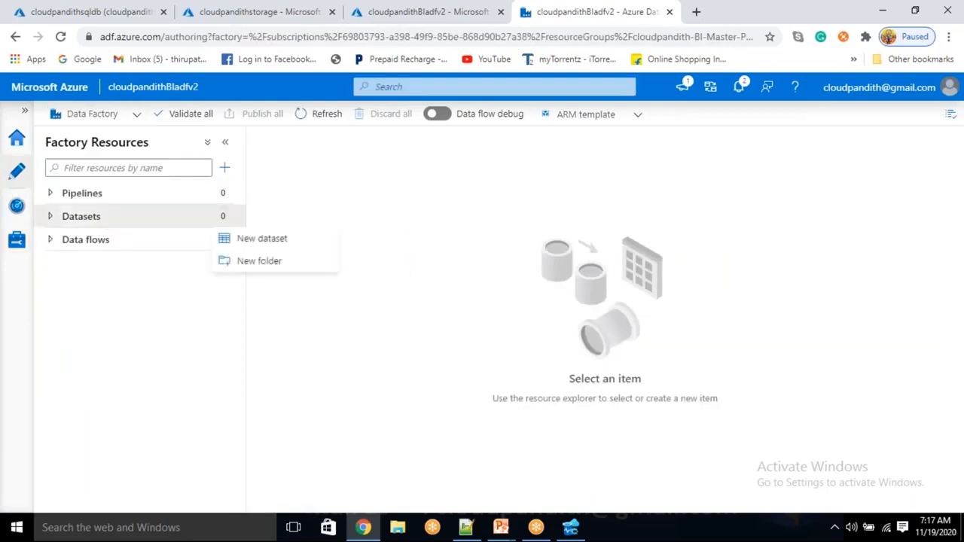
left_click(248, 239)
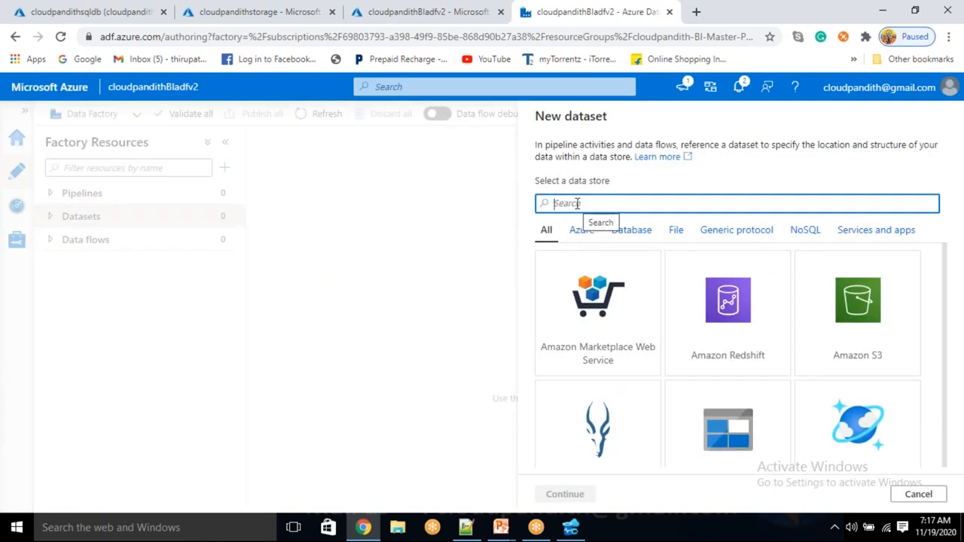
type("SQL DATA")
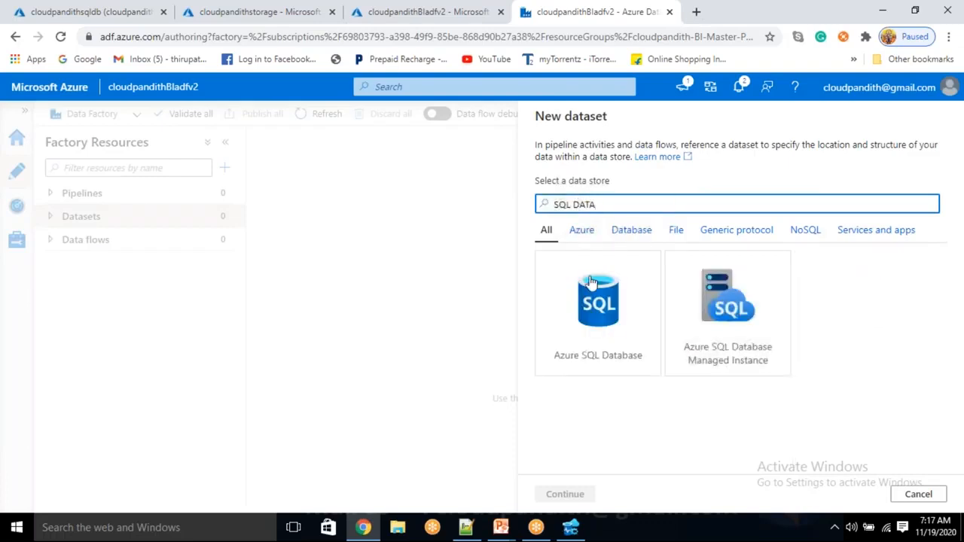
left_click(592, 282)
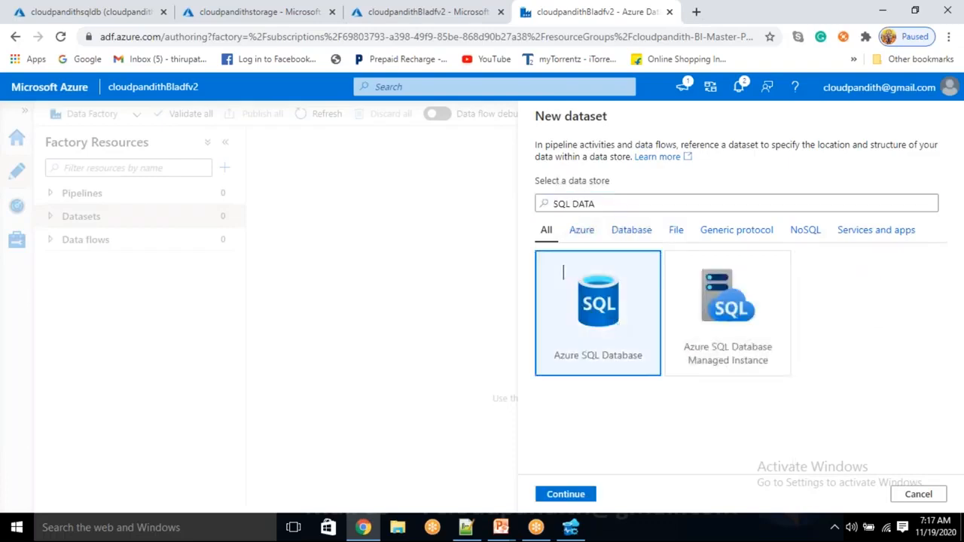
left_click(566, 495)
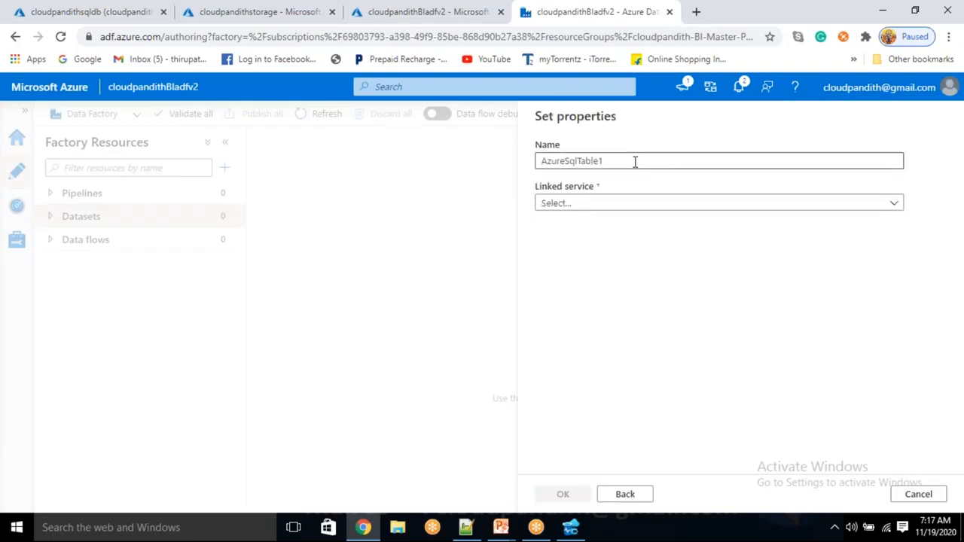
Name the new dataset DS_ASDB_Source and select LS_ASDB as its linked service
left_click_drag(635, 161, 291, 142)
key("BackSpace")
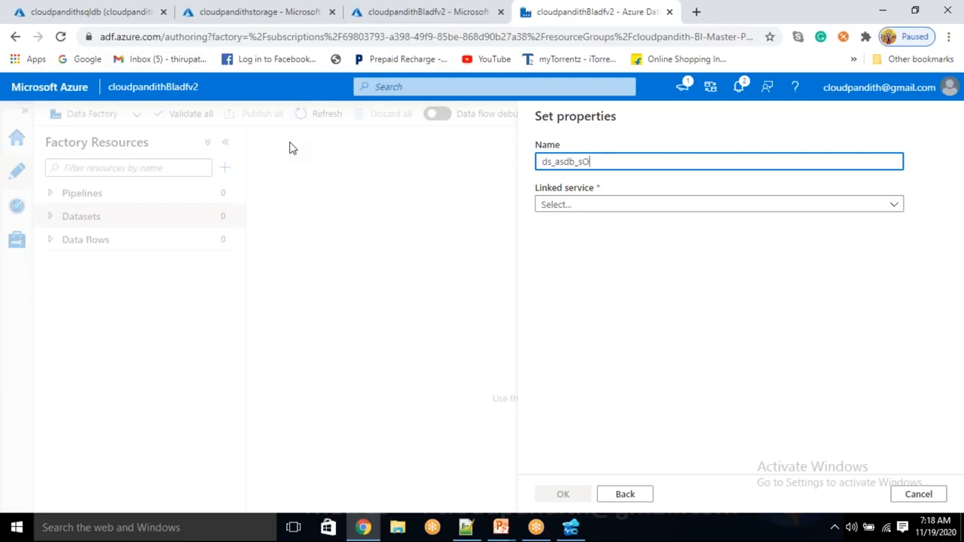
key("BackSpace")
key("BackSpace")
key("BackSpace")
key("BackSpace")
key("BackSpace")
key("BackSpace")
key("BackSpace")
key("BackSpace")
left_click(599, 205)
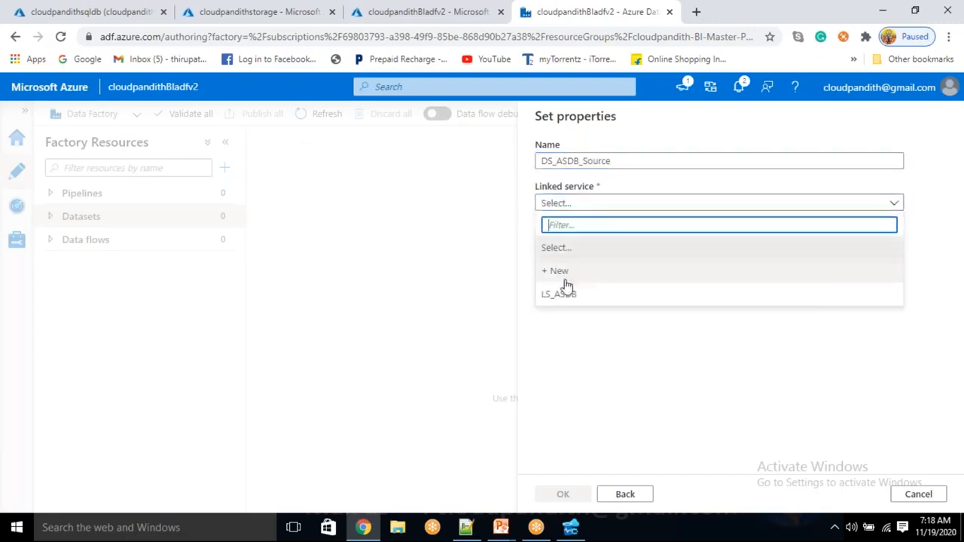
left_click(562, 293)
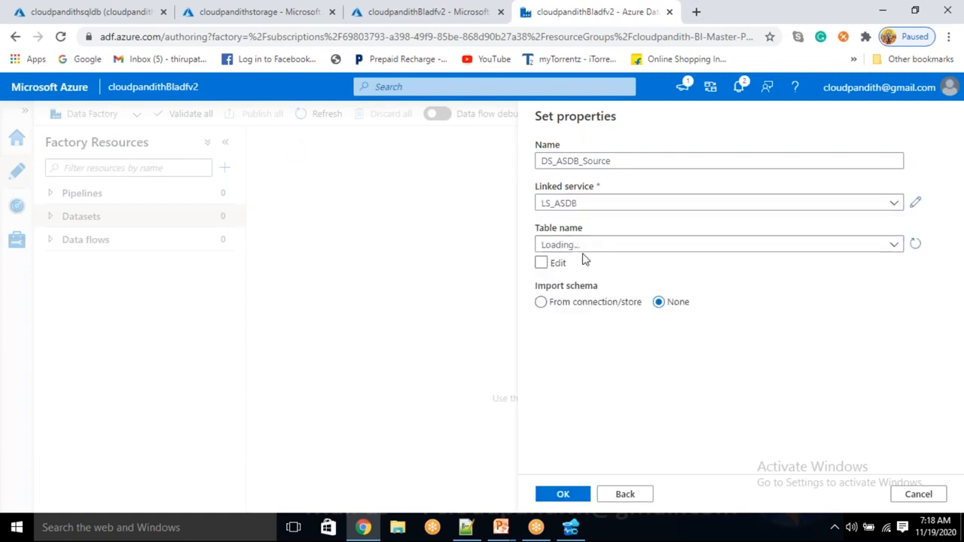
Check the available tables, leave the table name empty with no schema import, and create the dataset
left_click(582, 248)
left_click(582, 248)
left_click(582, 249)
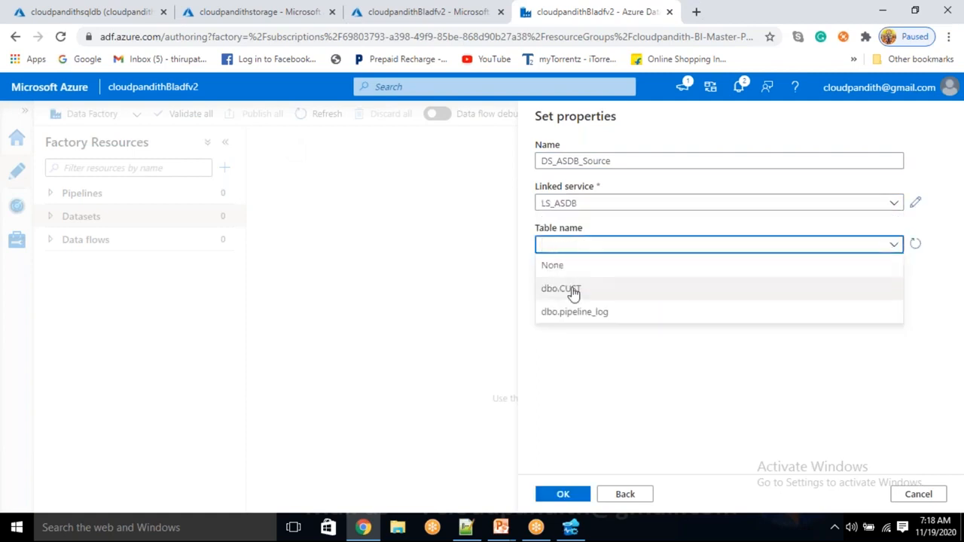
left_click(591, 364)
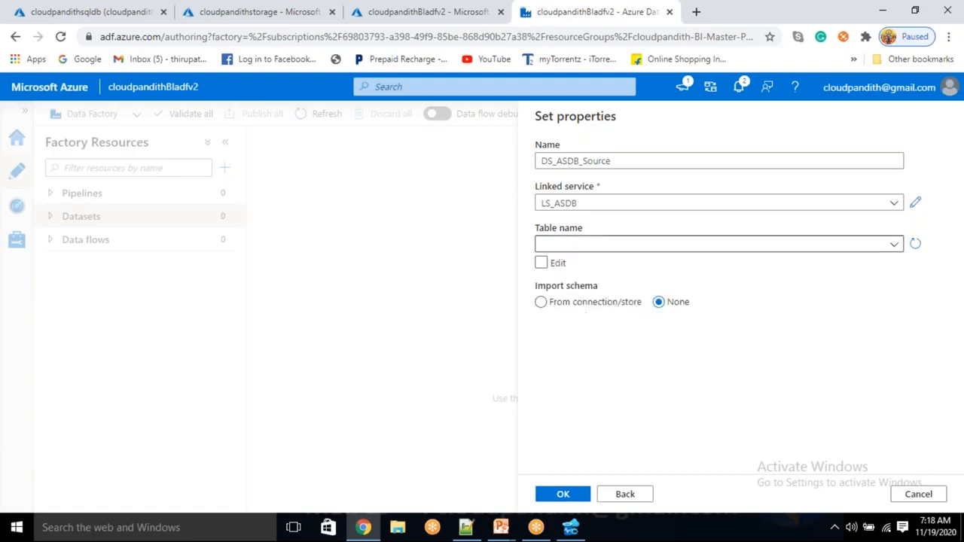
left_click(565, 494)
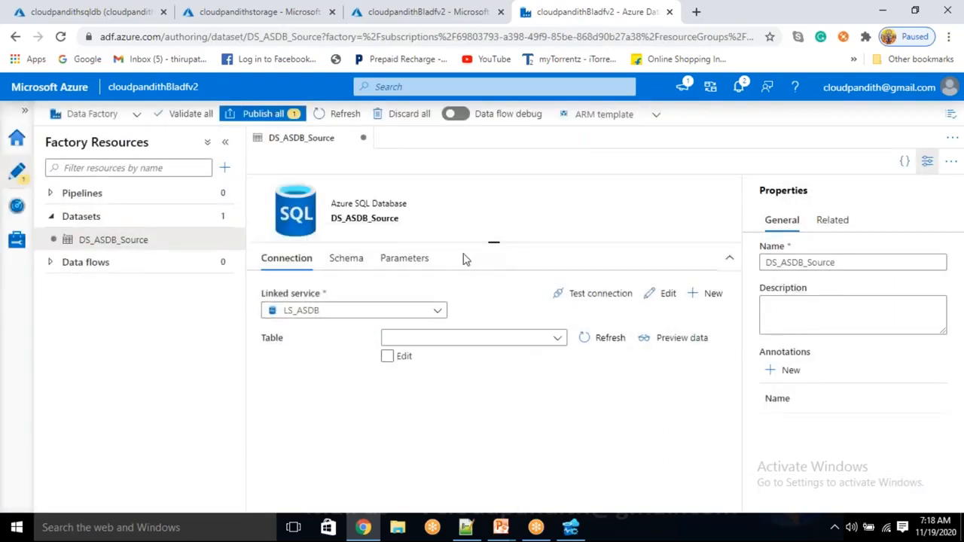
Add a String parameter named sourcetablename to the DS_ASDB_Source dataset
left_click(406, 260)
left_click(300, 296)
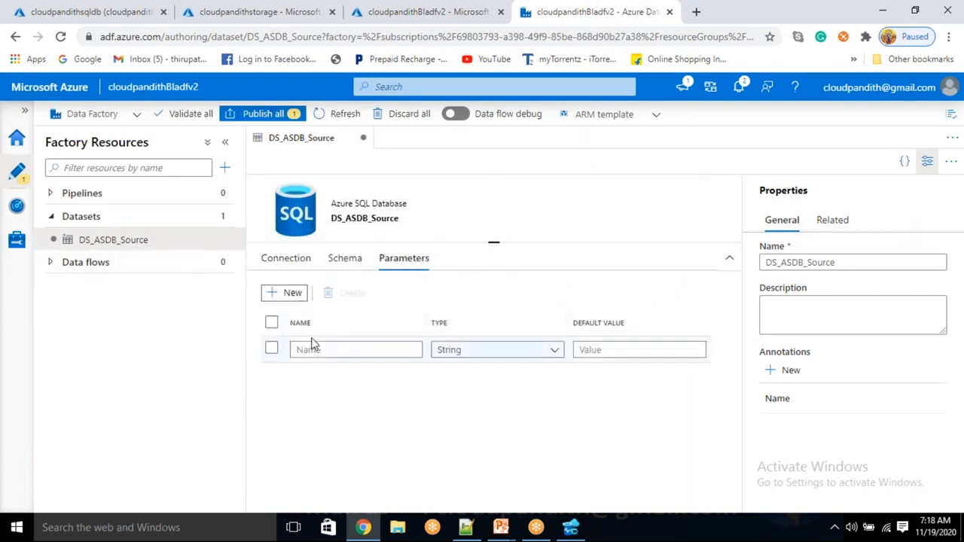
left_click(312, 348)
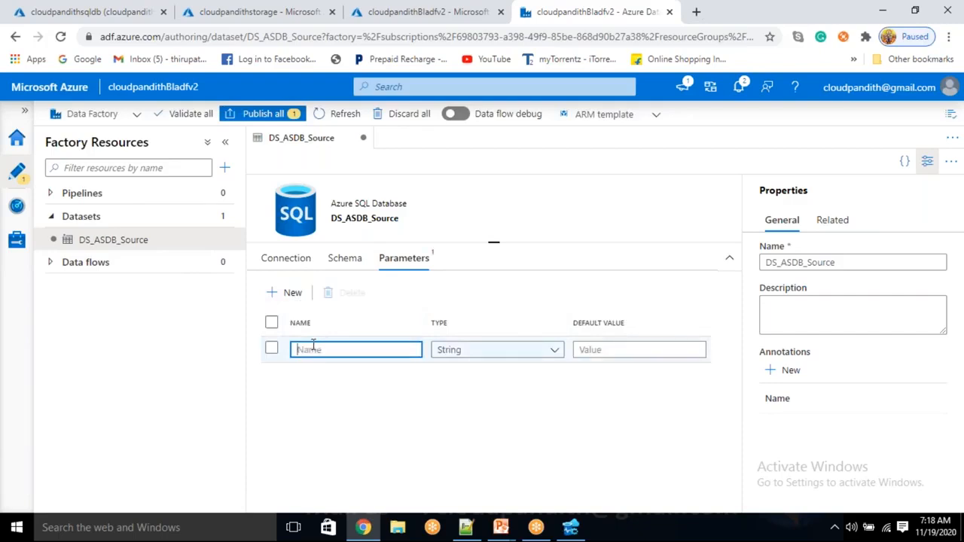
type("ta")
type("urcetablena")
Enable manual editing of the table in the dataset's connection settings and try dbo as the schema name
left_click(269, 264)
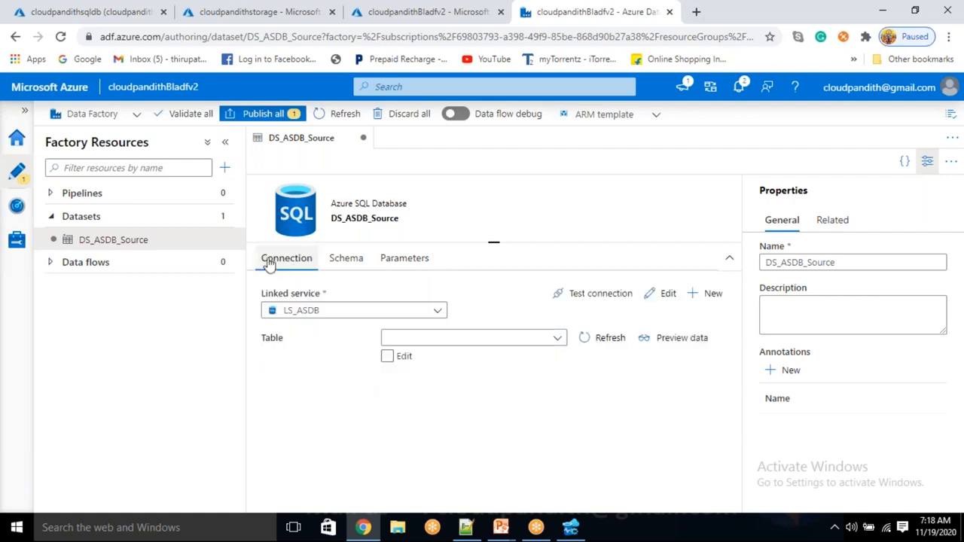
left_click(386, 357)
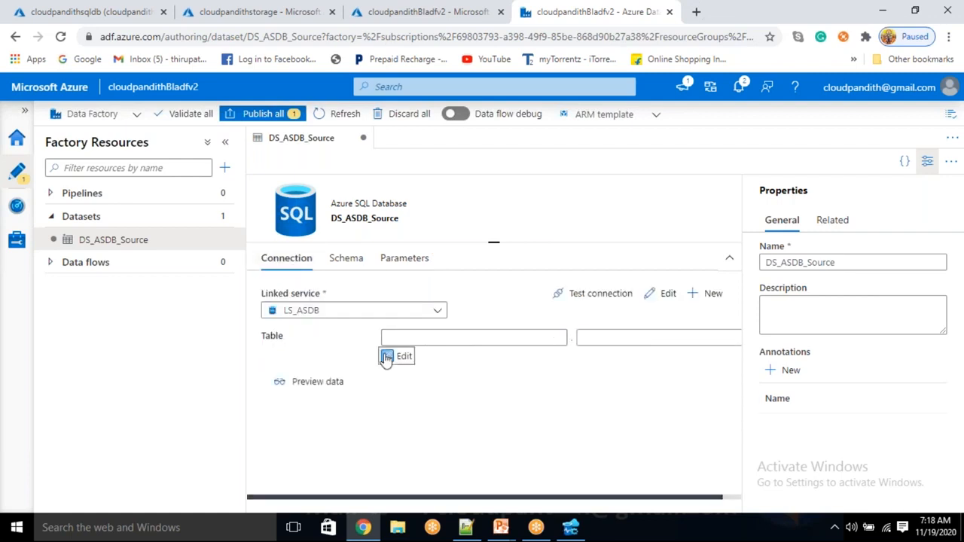
left_click(411, 337)
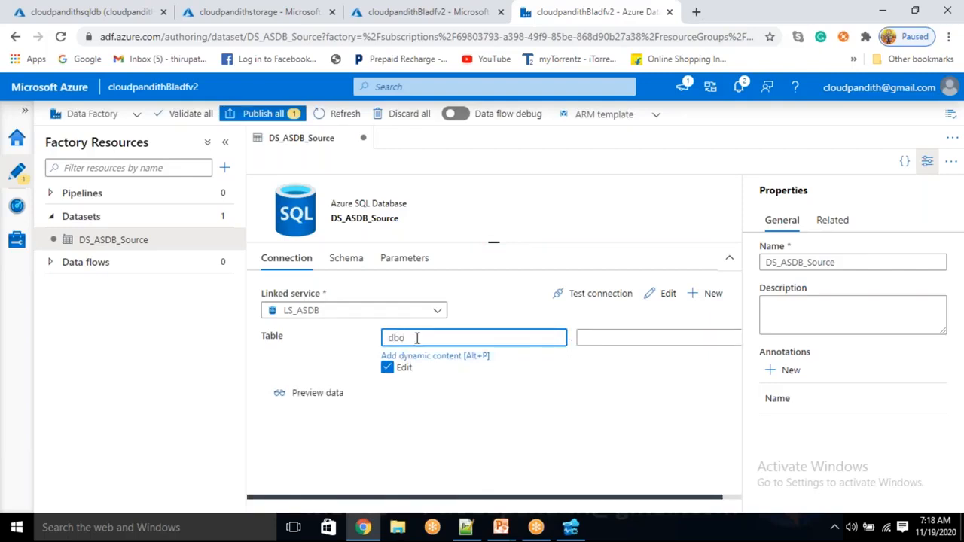
Add a second String parameter named sourceschemaname to the DS_ASDB_Source dataset
left_click(413, 264)
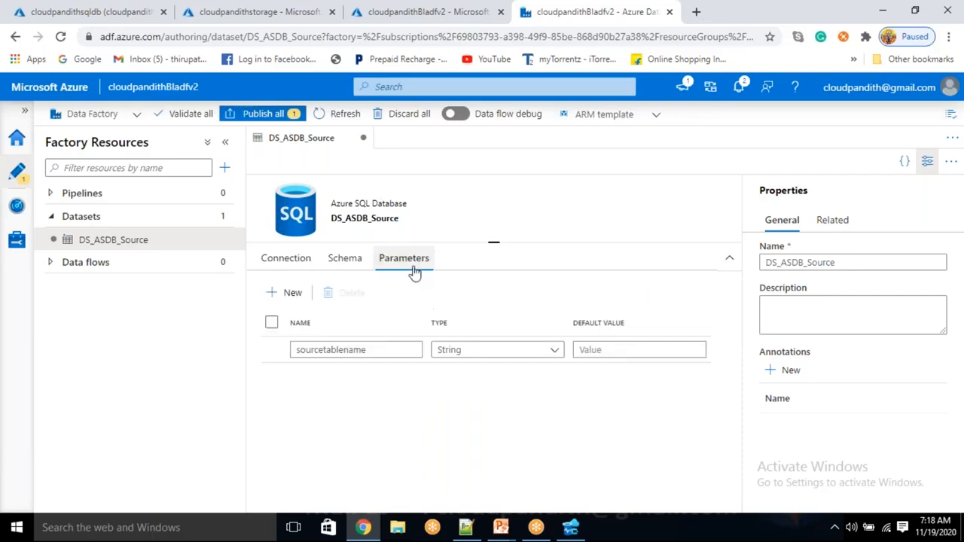
left_click(290, 294)
left_click(344, 374)
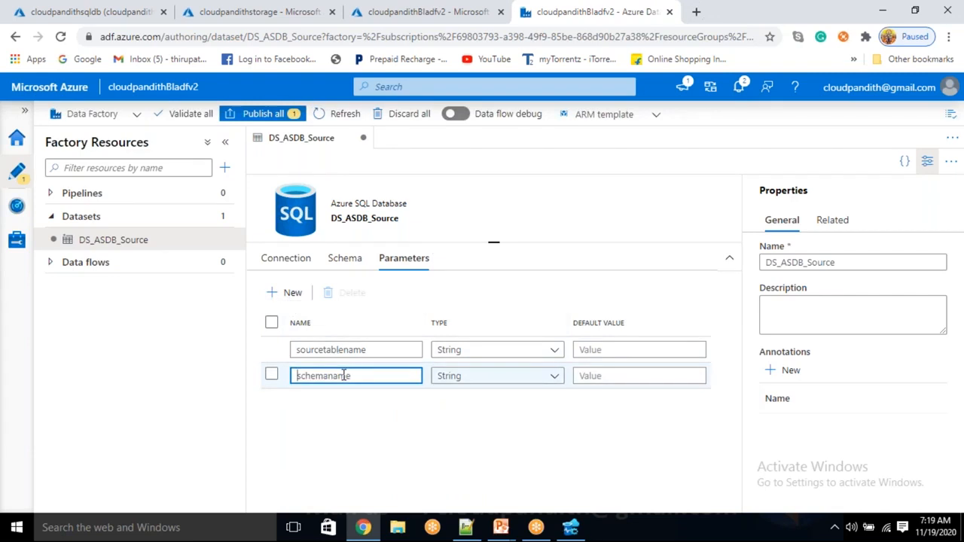
type("source")
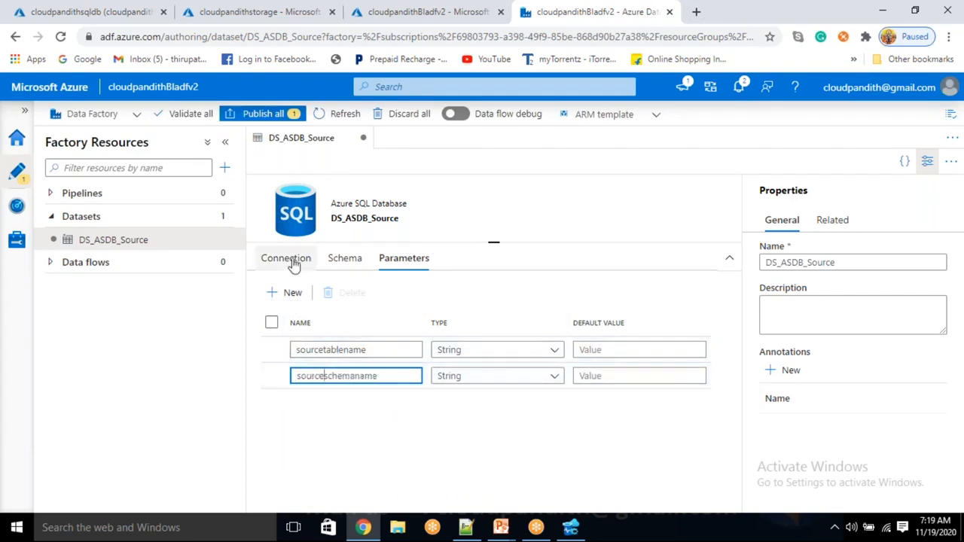
left_click(292, 260)
left_click(415, 339)
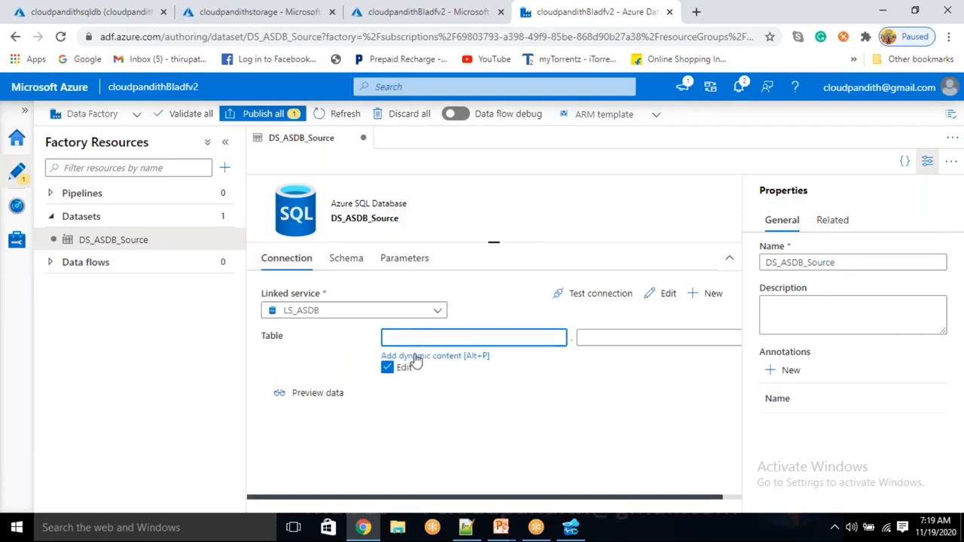
left_click(591, 439)
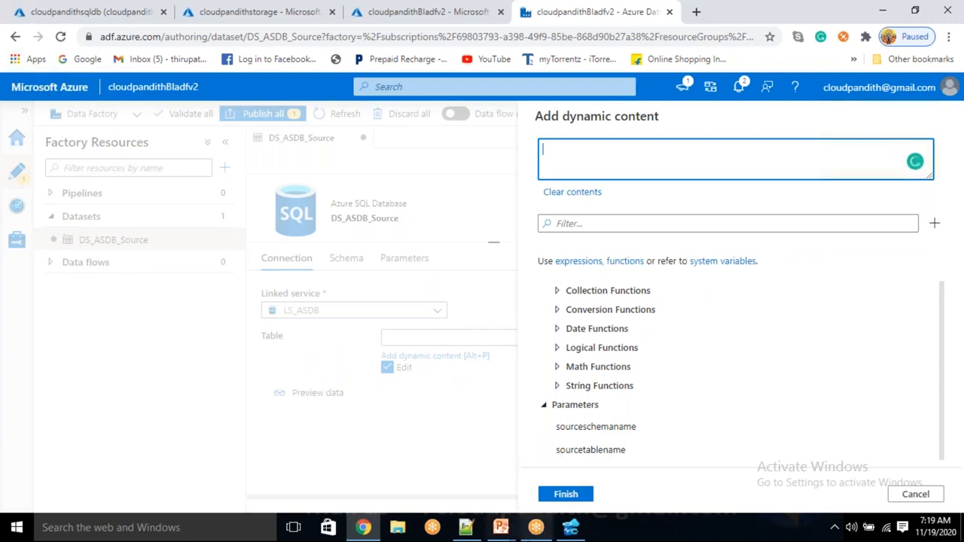
left_click(574, 529)
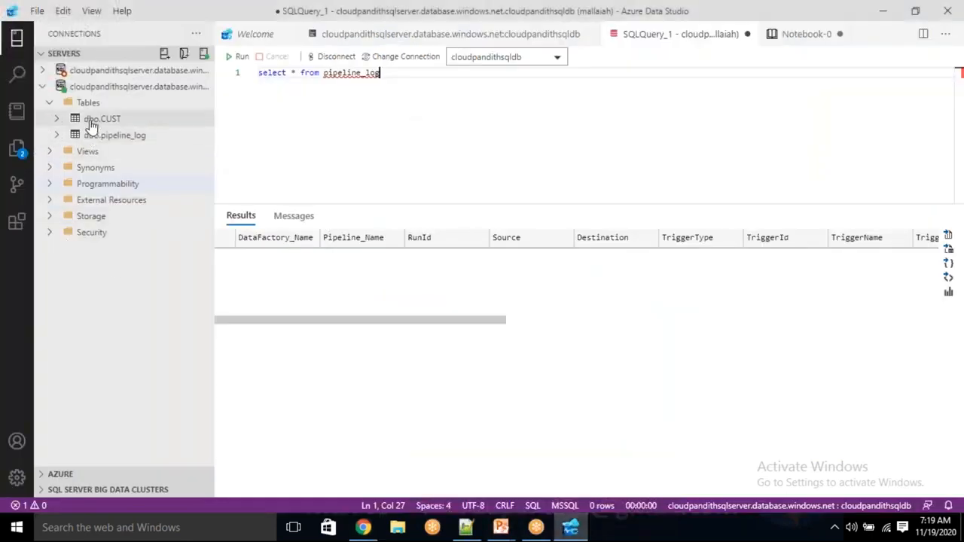
key("alt+Tab")
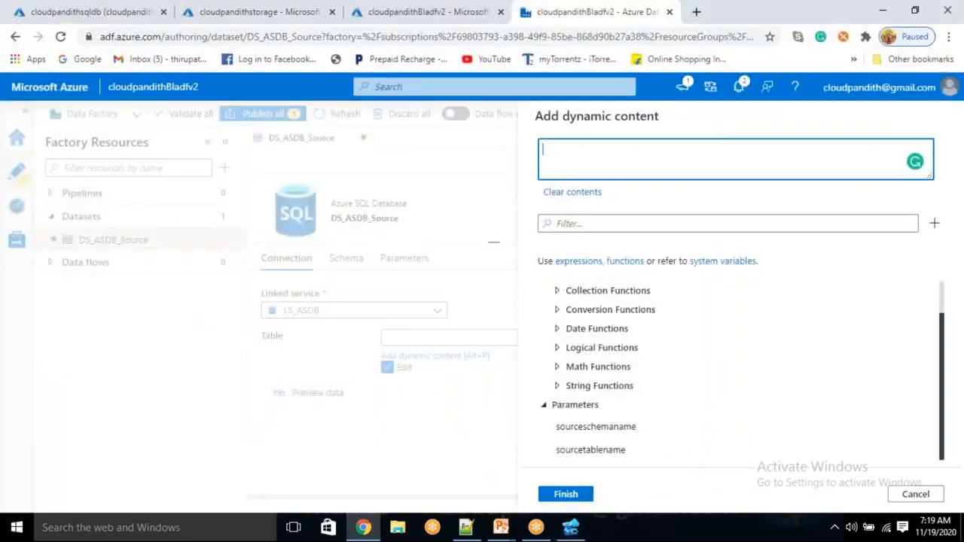
left_click(605, 428)
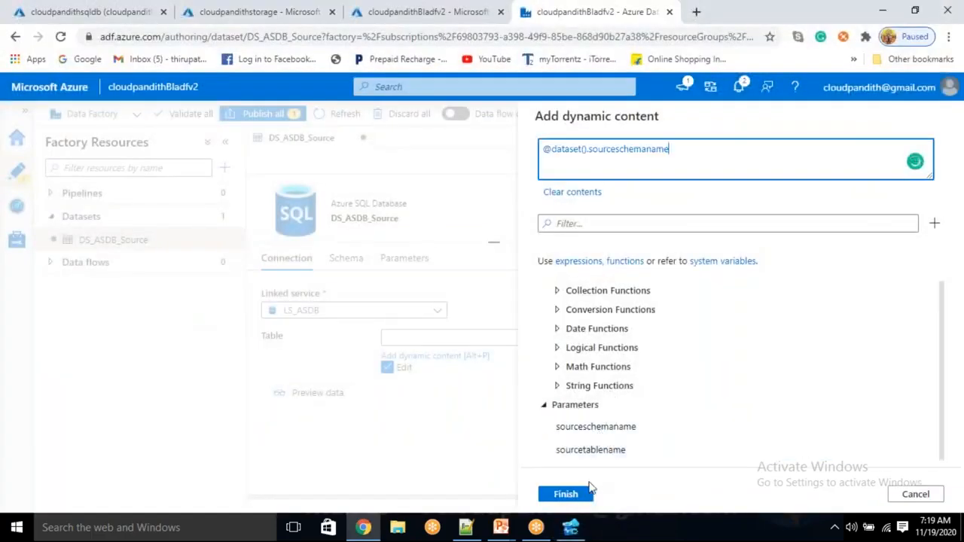
left_click(577, 494)
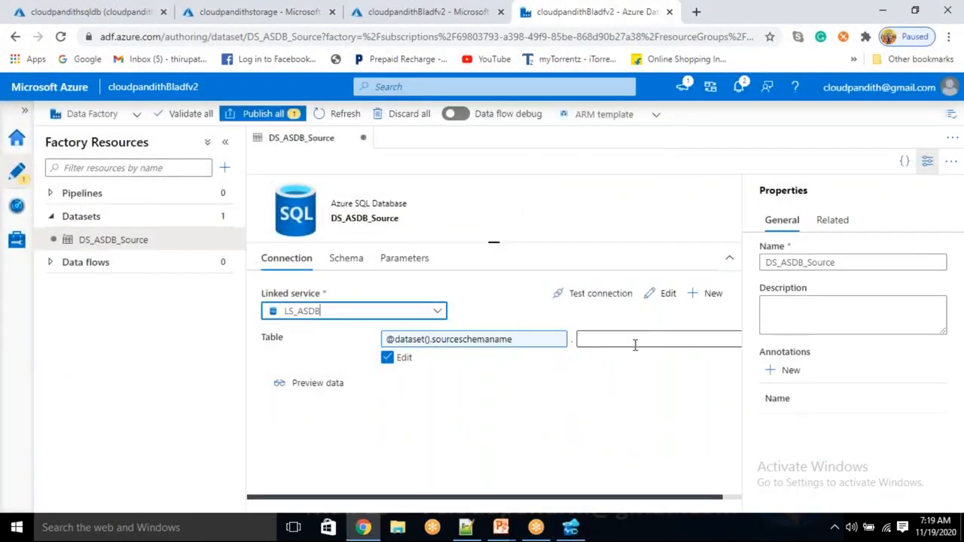
Try to set the table name to dynamic content combining the sourceschemaname and sourcetablename parameters
left_click(634, 339)
left_click(606, 357)
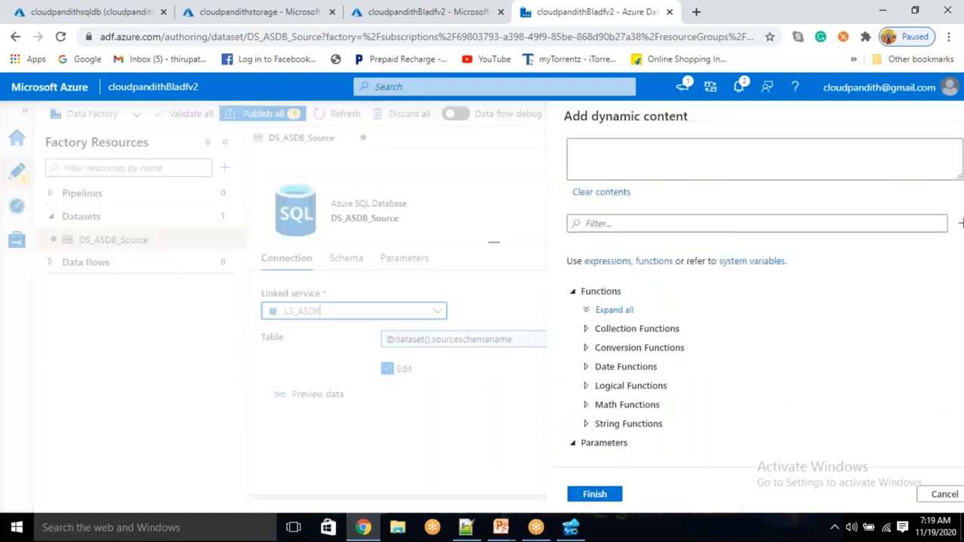
scroll(625, 422, "down", 1)
left_click(623, 428)
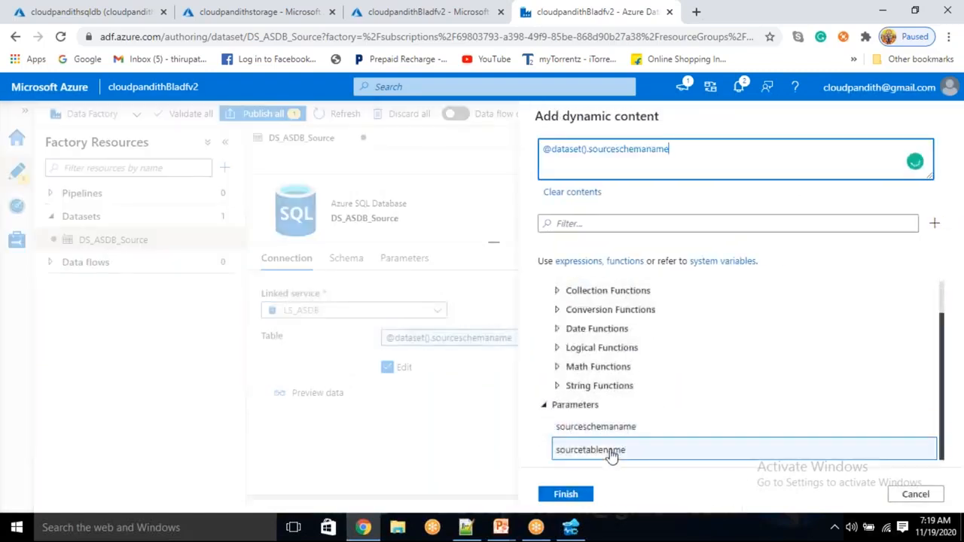
left_click(611, 450)
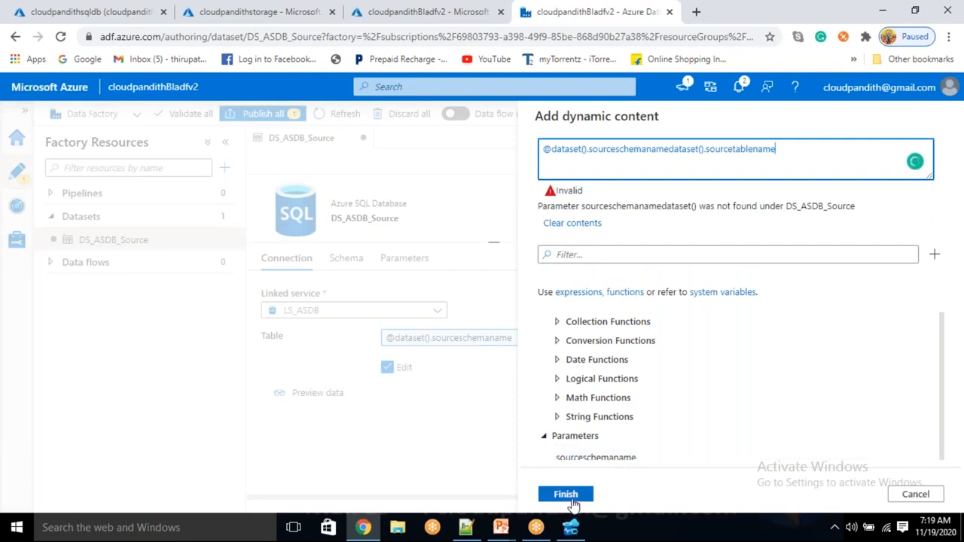
left_click(570, 497)
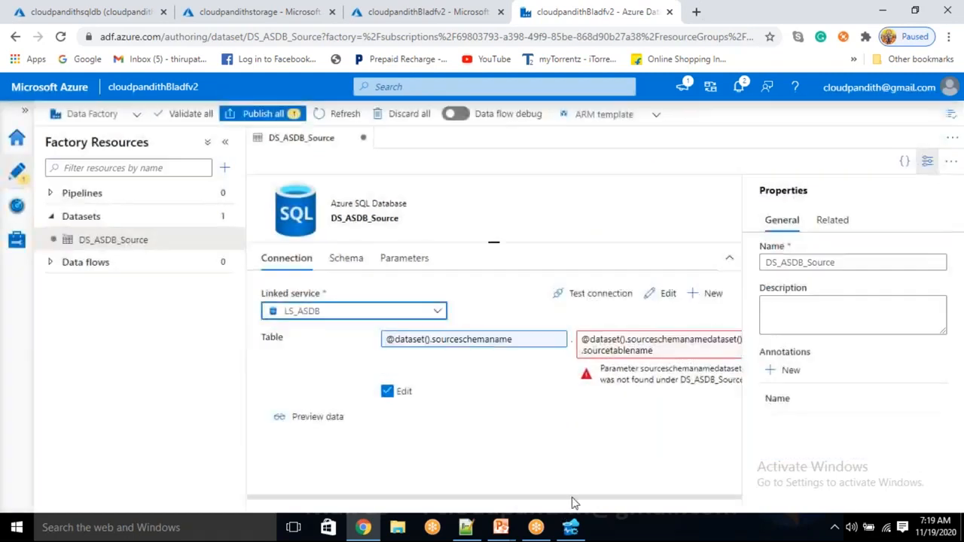
left_click(661, 352)
key("ctrl+a")
key("Delete")
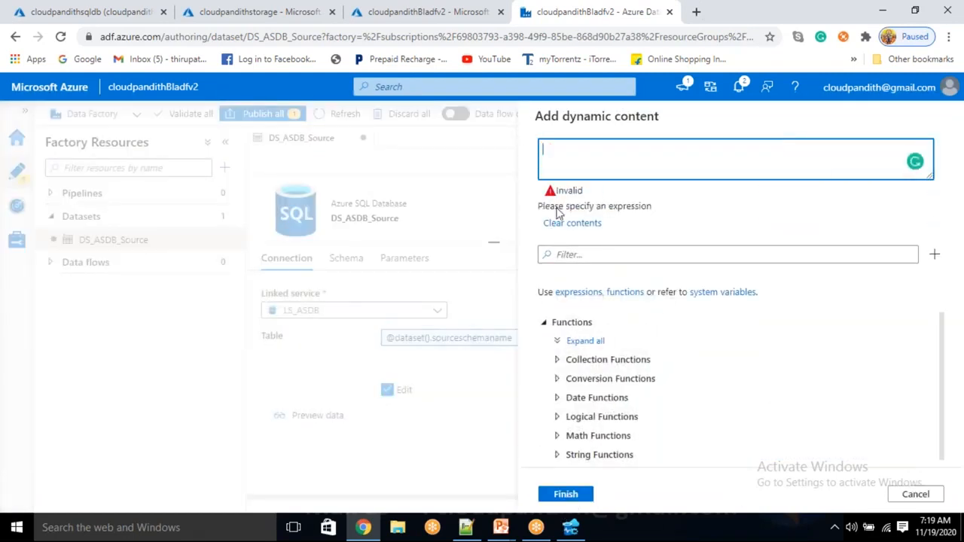
scroll(595, 407, "down", 3)
left_click(591, 480)
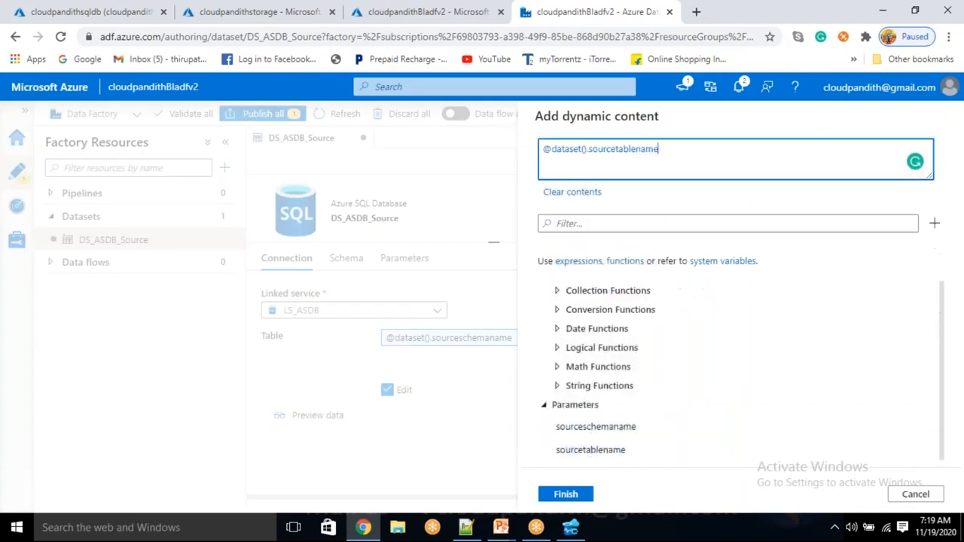
left_click(573, 499)
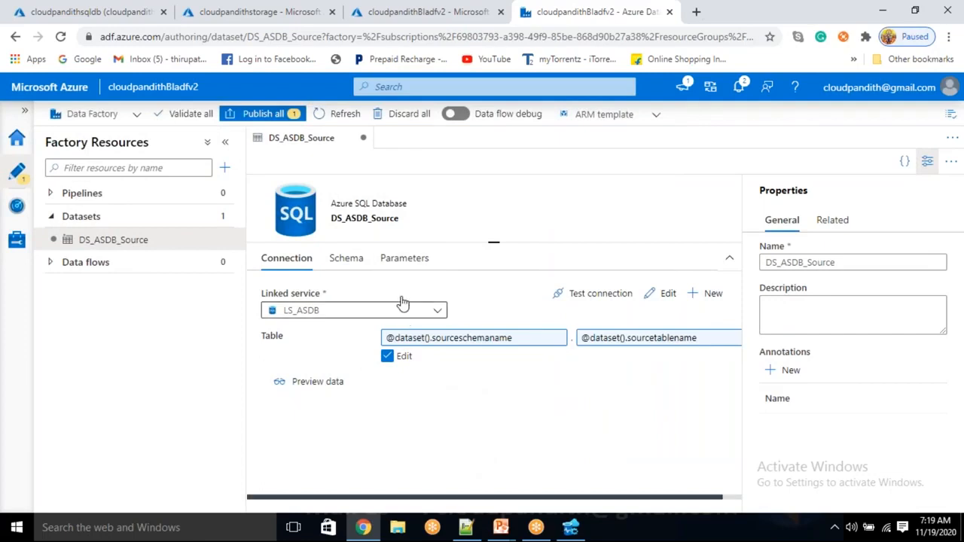
Start a new dataset with Azure Blob Storage as its data store and Json as its format
left_click(222, 218)
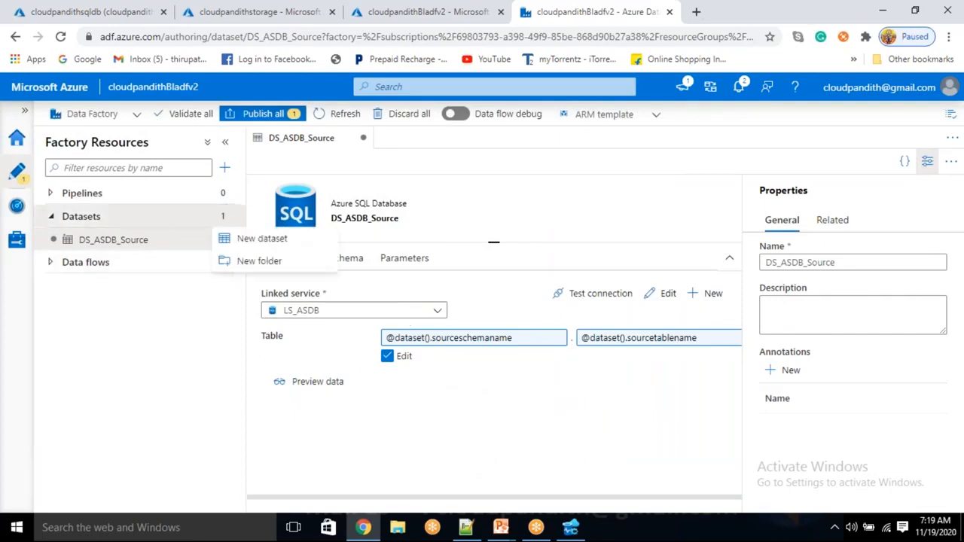
left_click(243, 239)
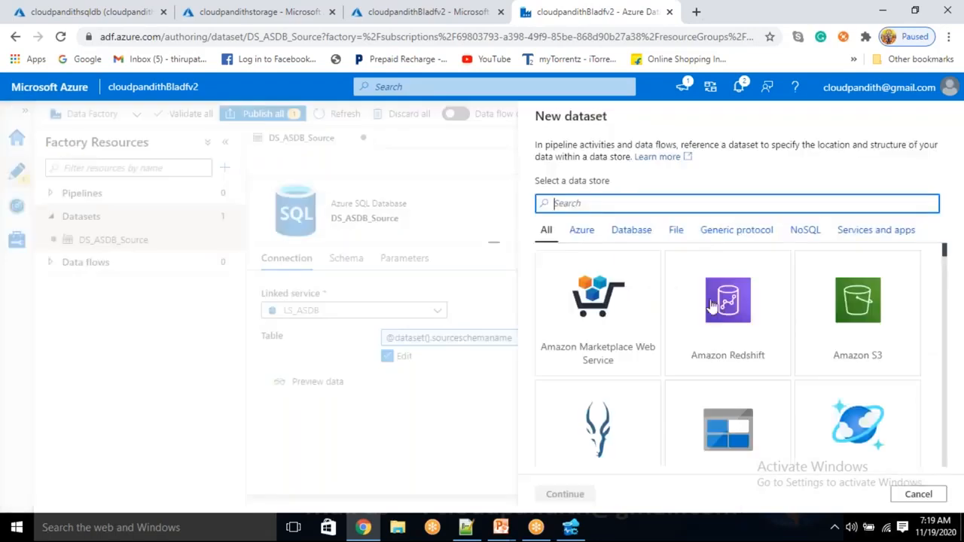
left_click(722, 448)
left_click(567, 494)
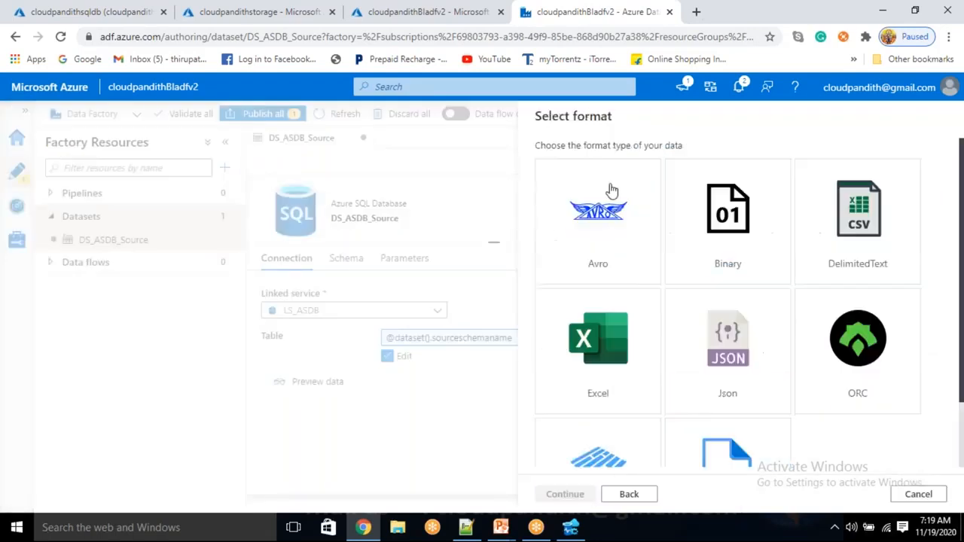
left_click(724, 360)
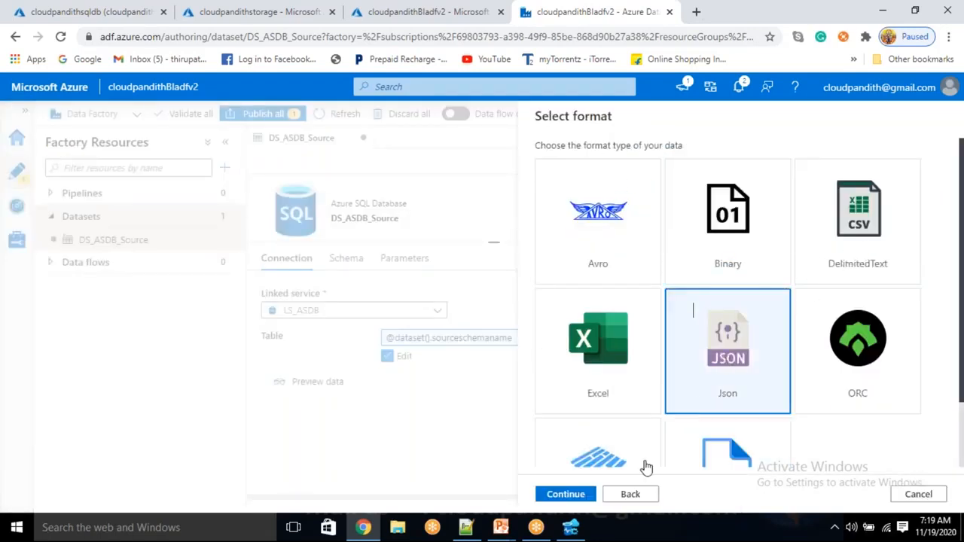
left_click(570, 496)
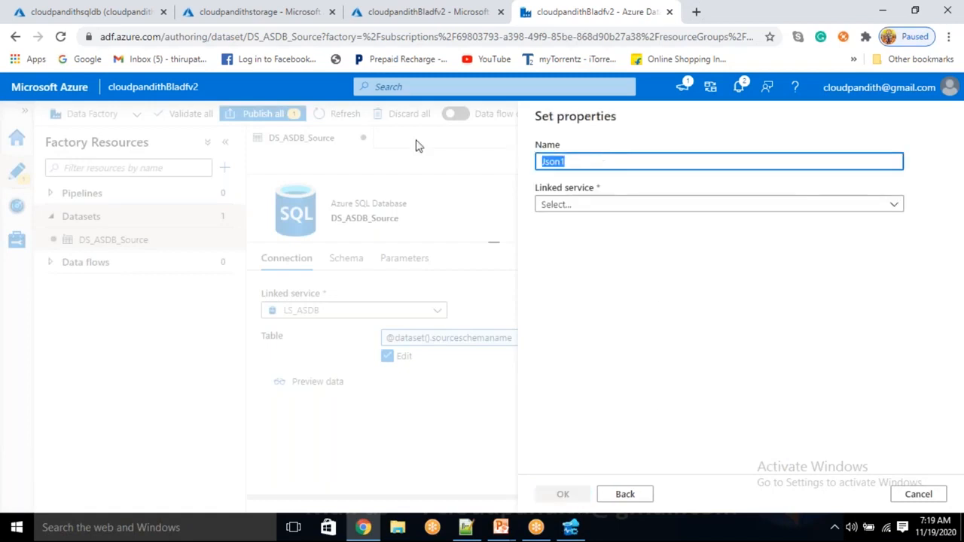
Name the Json dataset DS_ABS_Json_Sink and select LS_ABS as its linked service
key("BackSpace")
type("DS_ABS_")
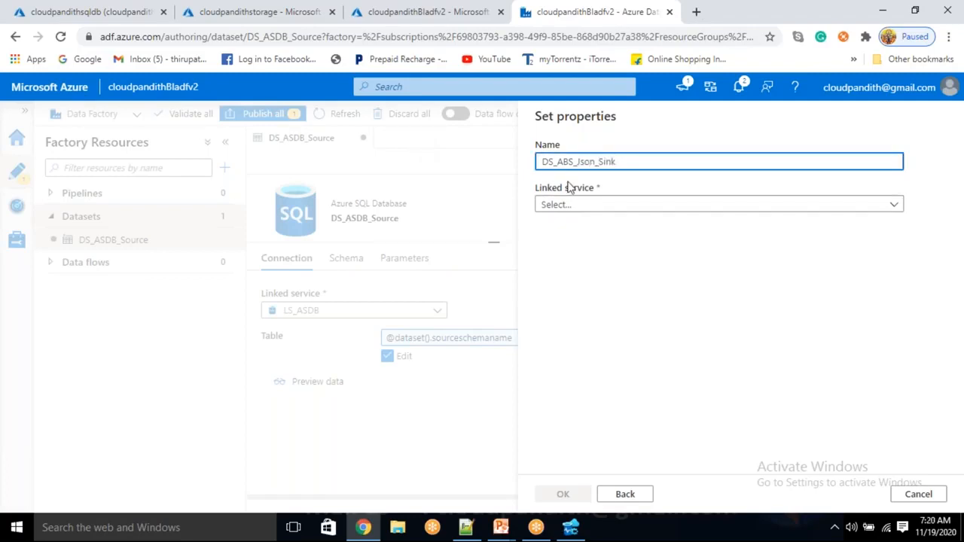
left_click(577, 205)
left_click(566, 296)
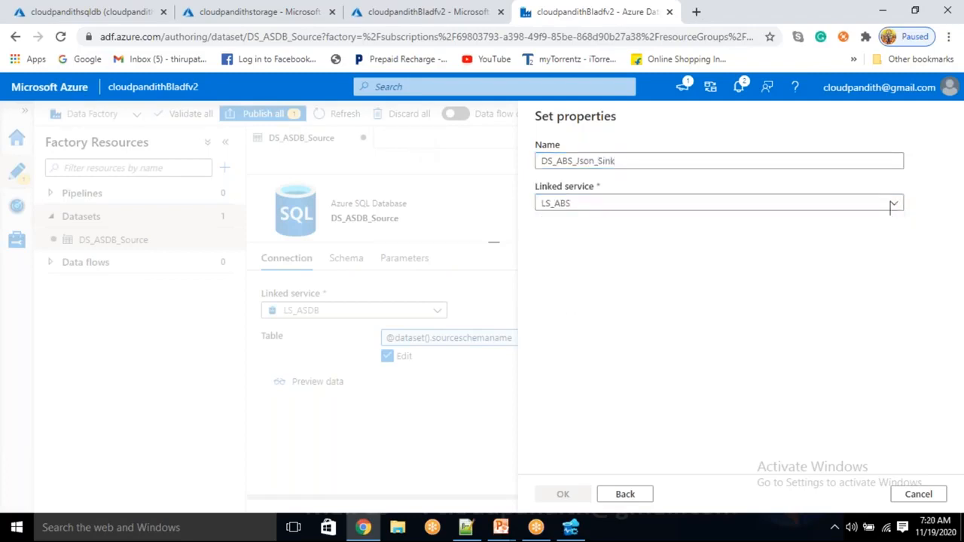
left_click(571, 250)
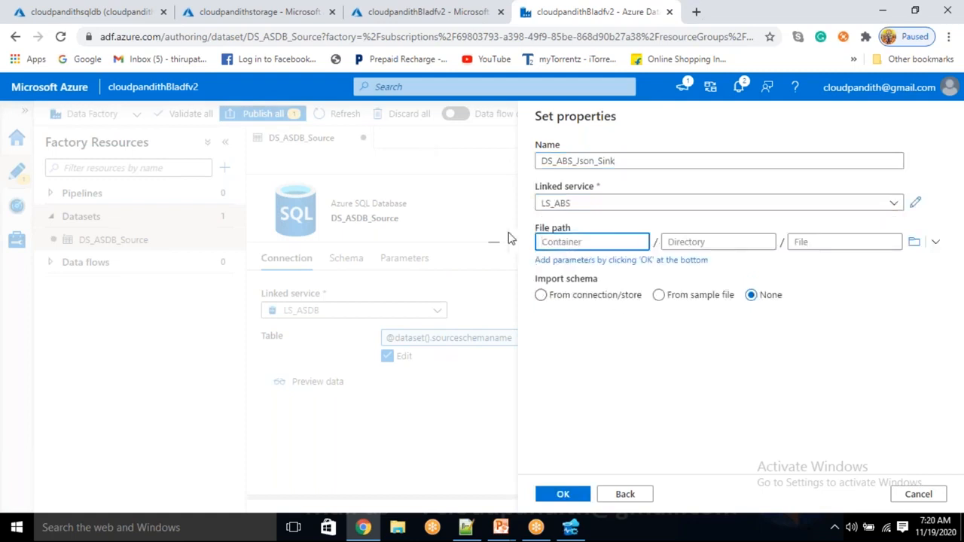
Finish creating the DS_ABS_Json_Sink dataset without a file path and add a string parameter named sinkcontainer to it
left_click(569, 496)
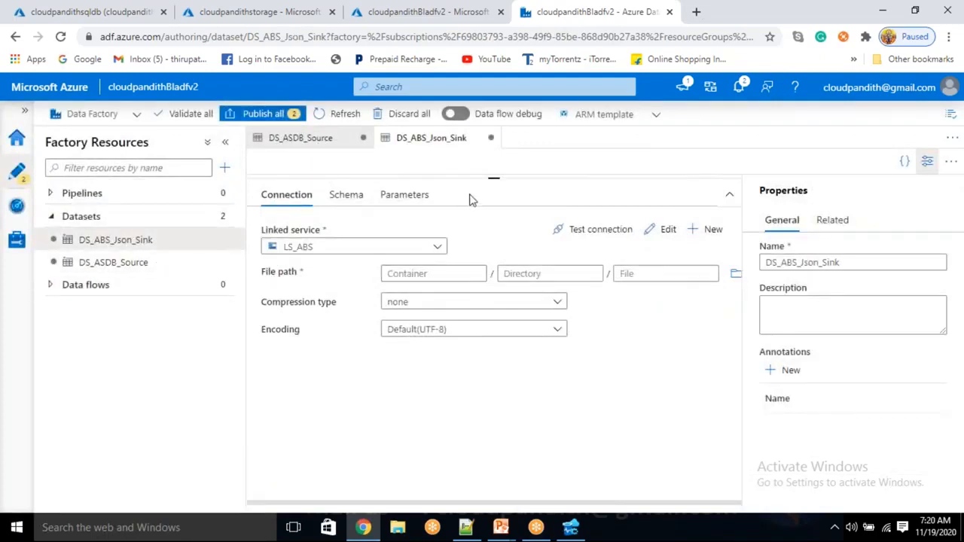
left_click(407, 196)
left_click(268, 229)
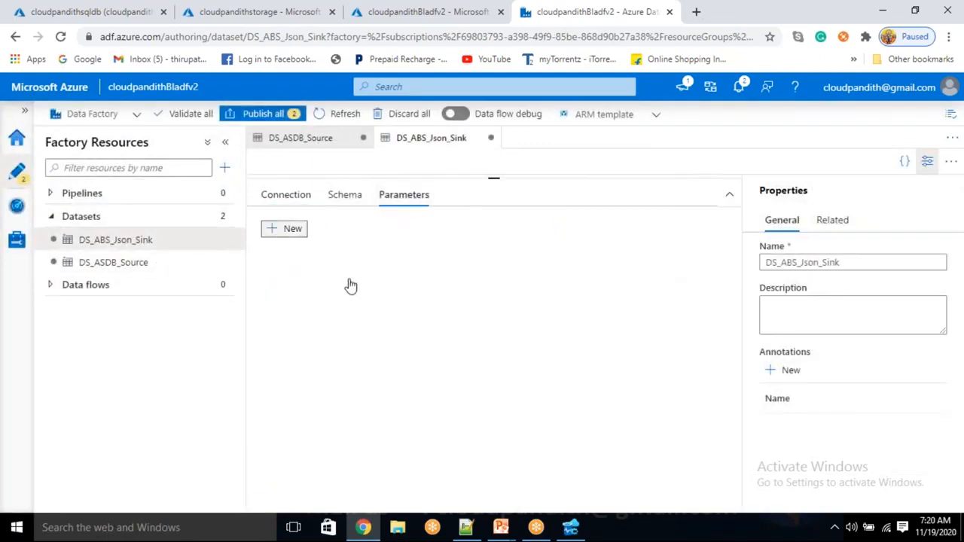
left_click(350, 291)
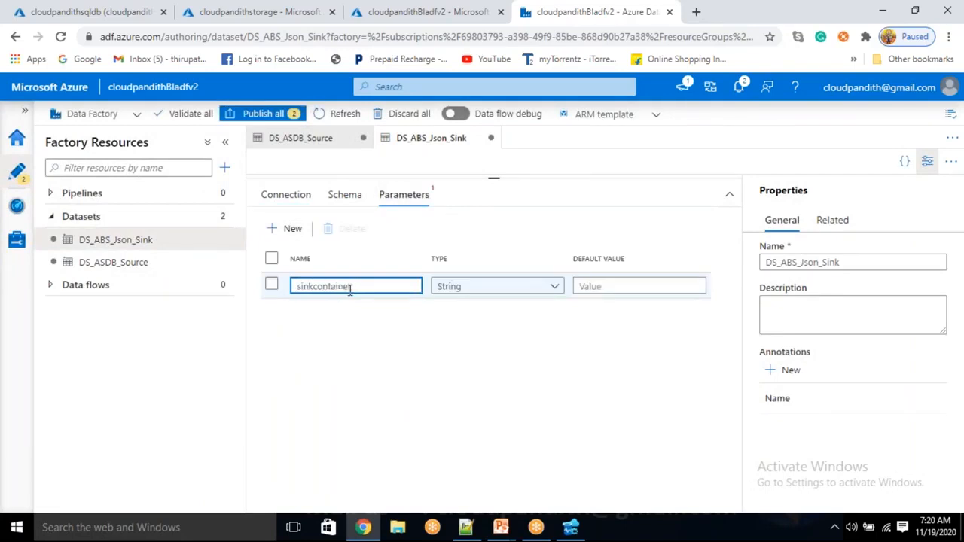
left_click(288, 195)
left_click(414, 275)
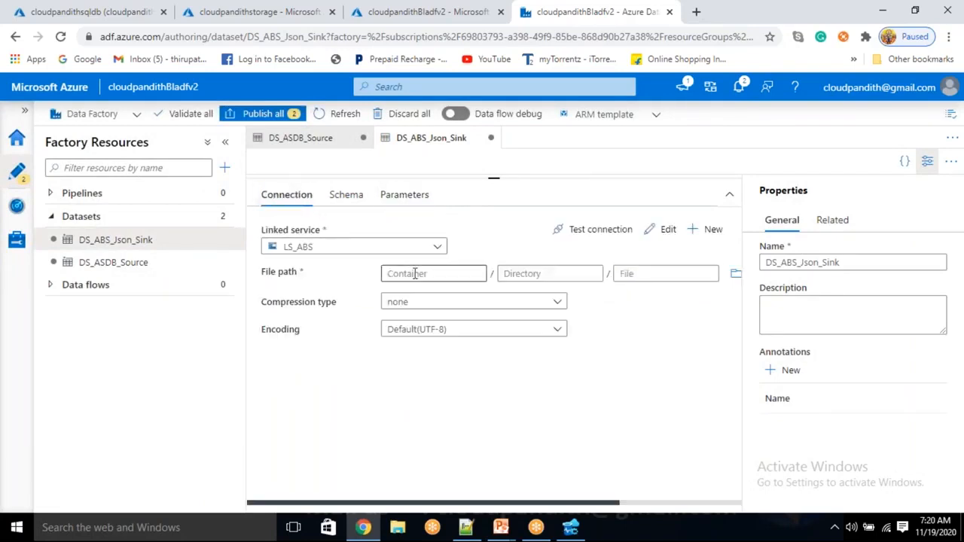
left_click(416, 292)
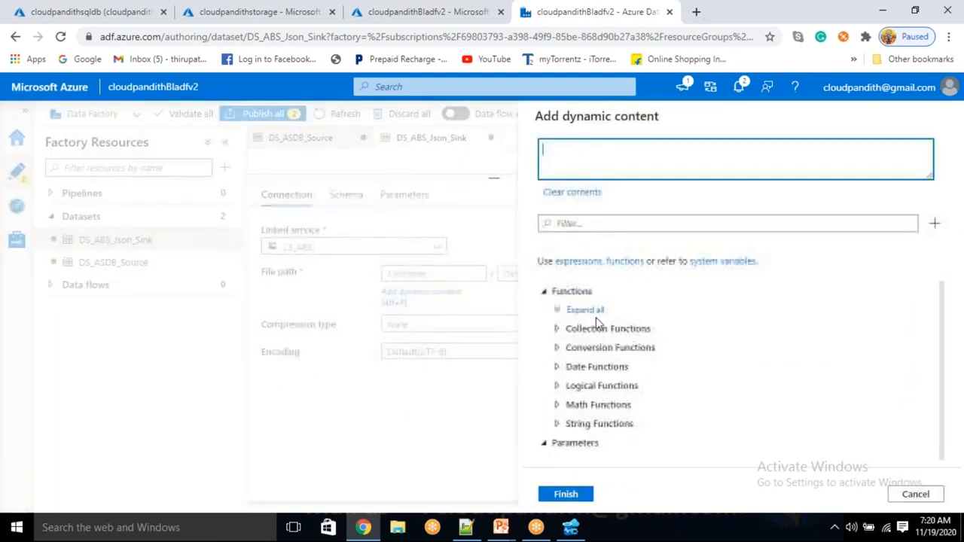
left_click(576, 429)
left_click(584, 449)
left_click(568, 495)
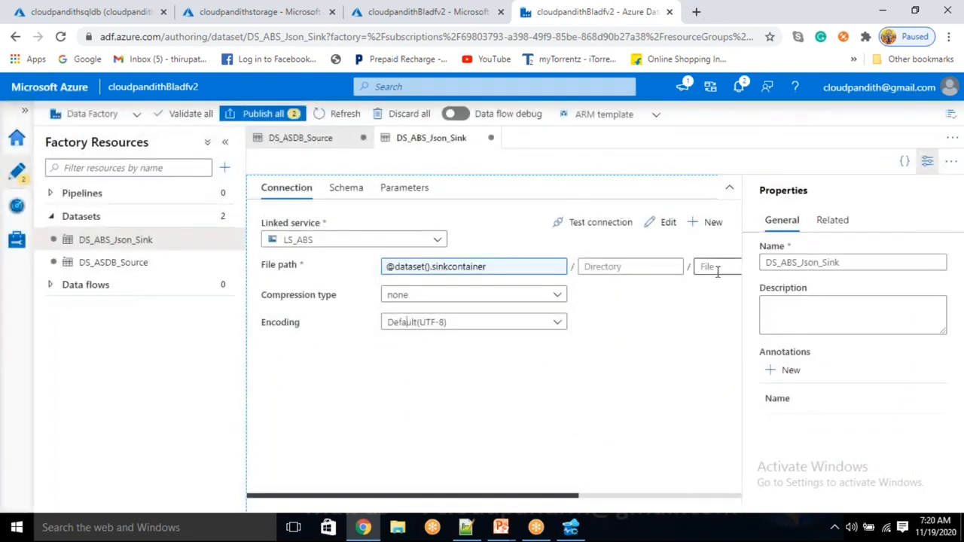
Add a second string parameter named filename to the DS_ABS_Json_Sink dataset
left_click(404, 187)
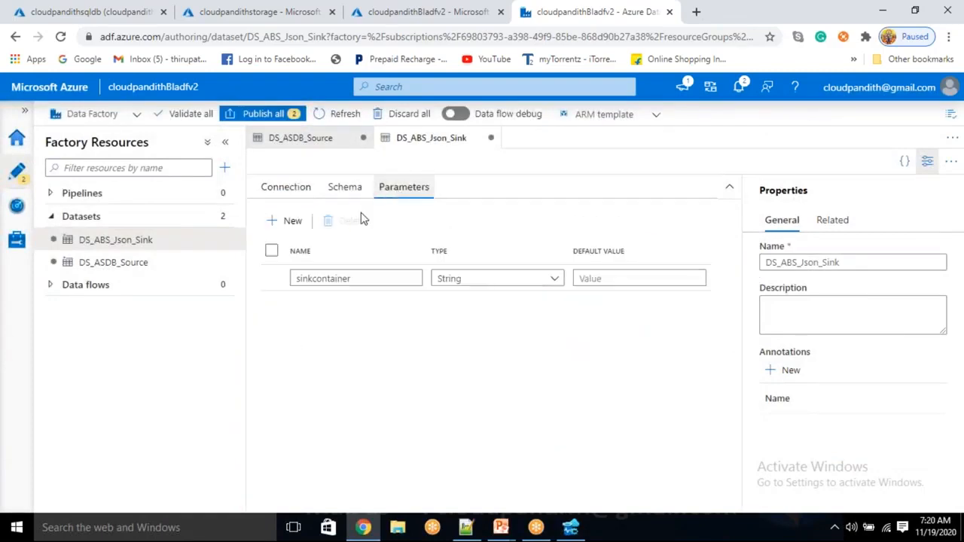
left_click(286, 221)
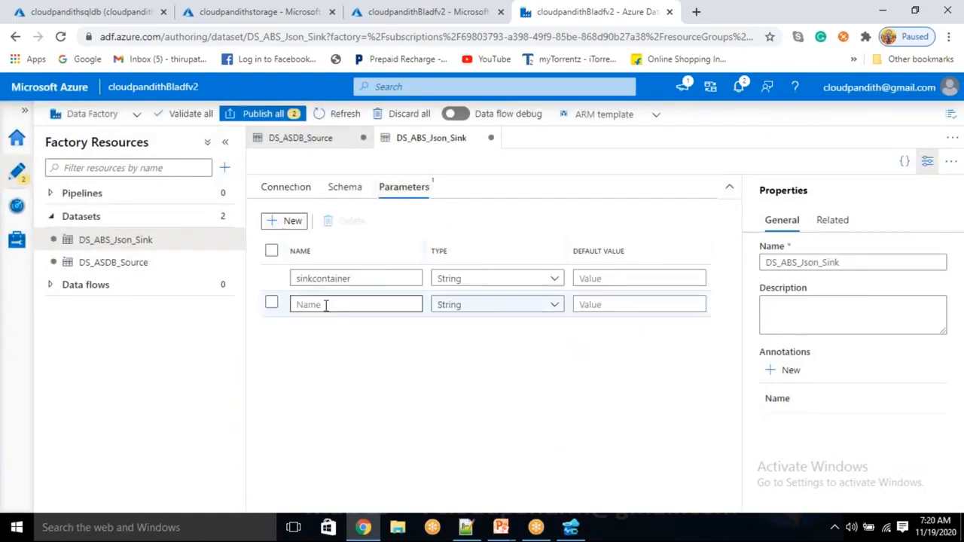
left_click(325, 305)
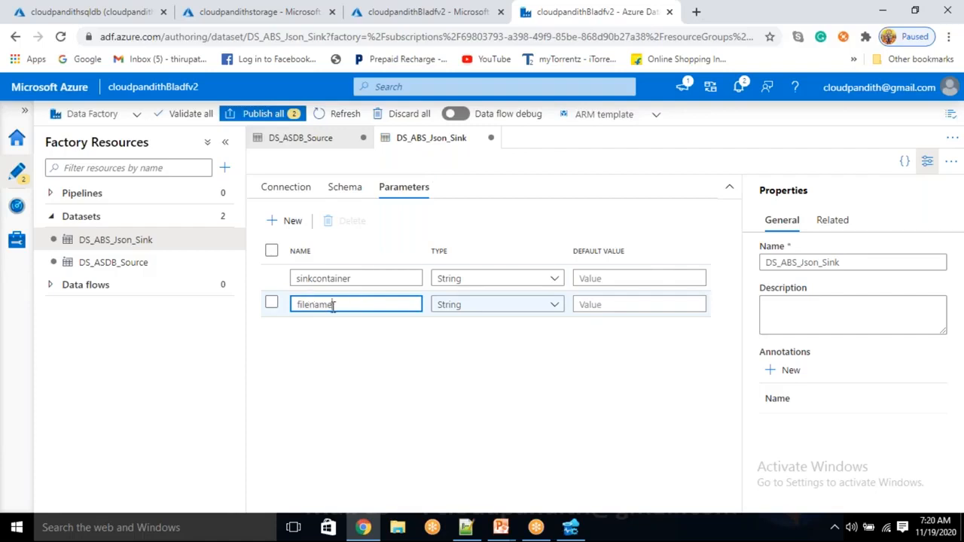
key("shift+Left")
key("shift+Left")
key("shift+Left")
key("shift+Left")
Set the file part of the Json dataset's file path to dynamic content using the filename parameter
left_click(284, 186)
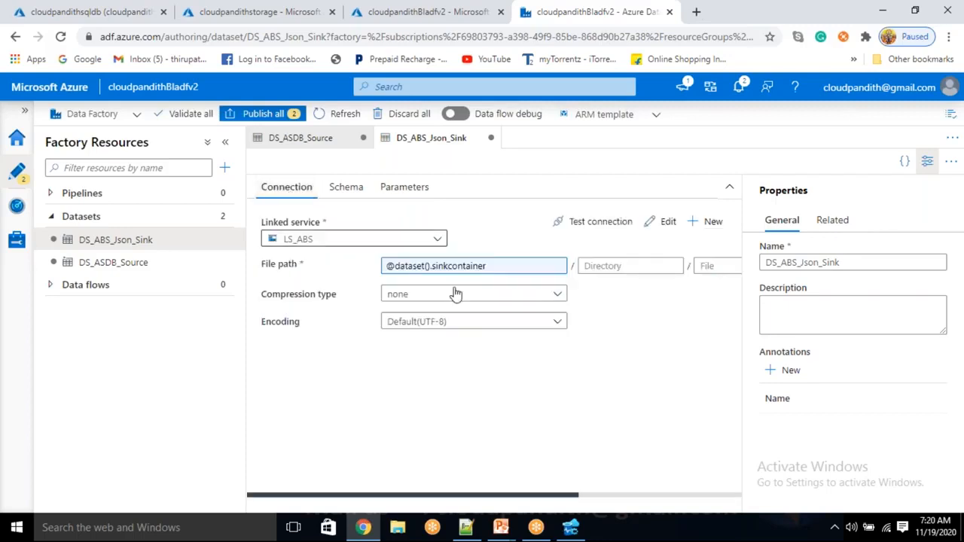
left_click(720, 265)
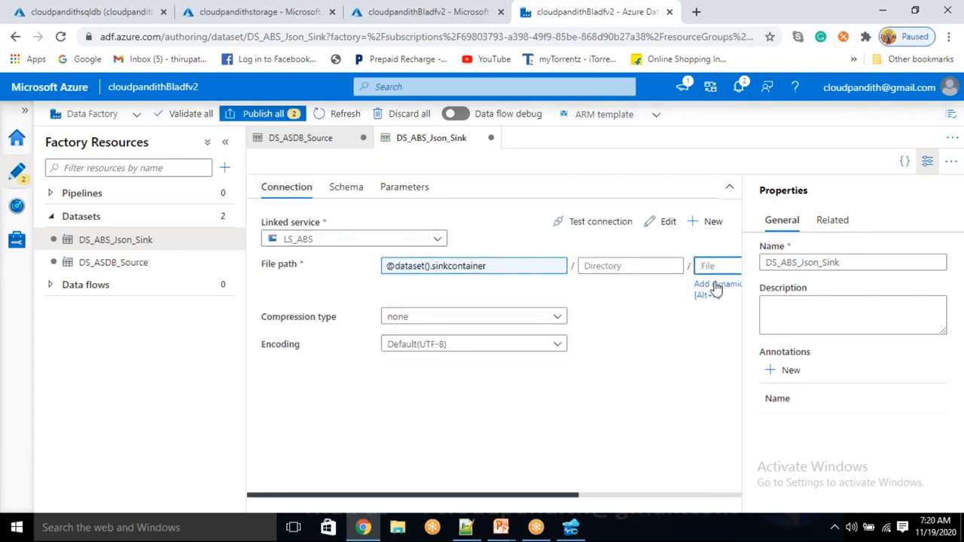
left_click(713, 285)
scroll(692, 363, "down", 1)
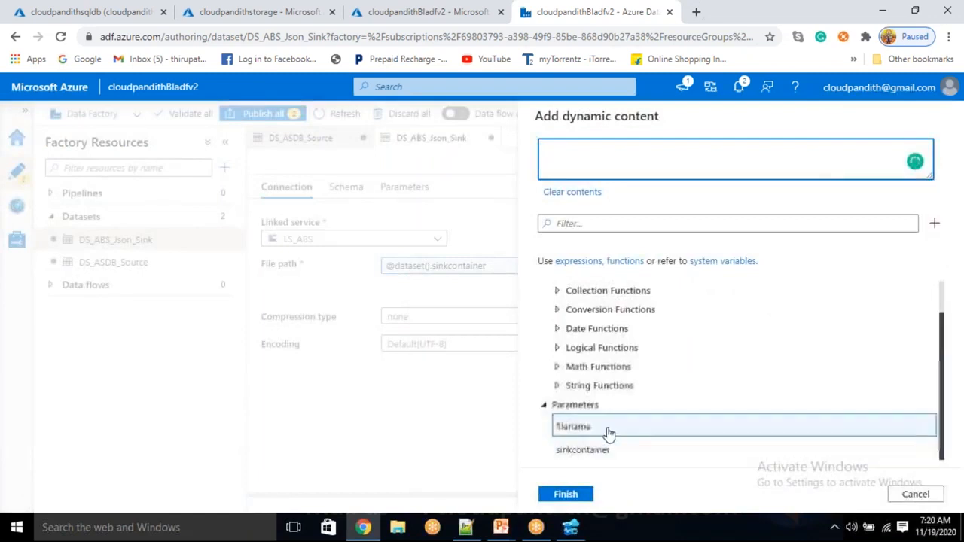
left_click(608, 433)
left_click(571, 497)
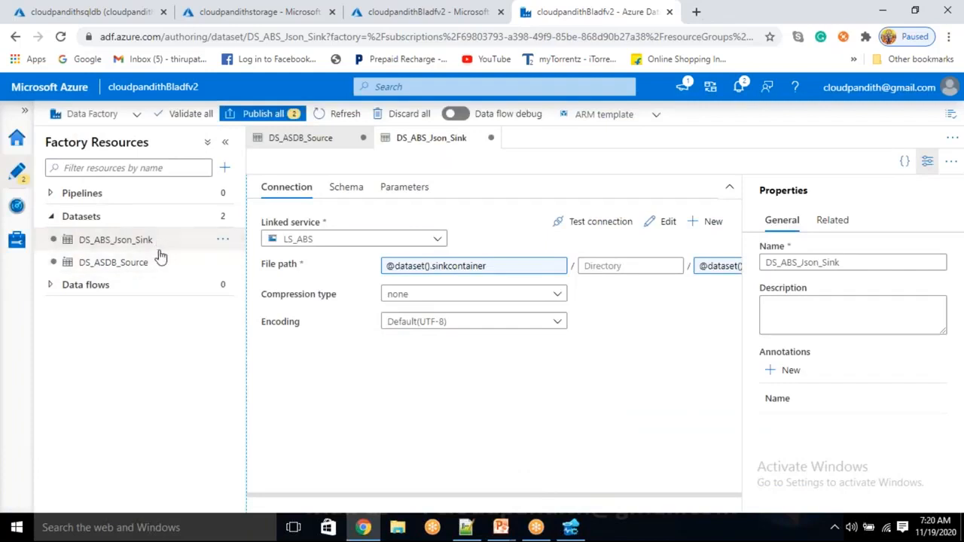
Create a new pipeline, name it PL_DATA_ASDB_ABS, and close its properties
left_click(225, 170)
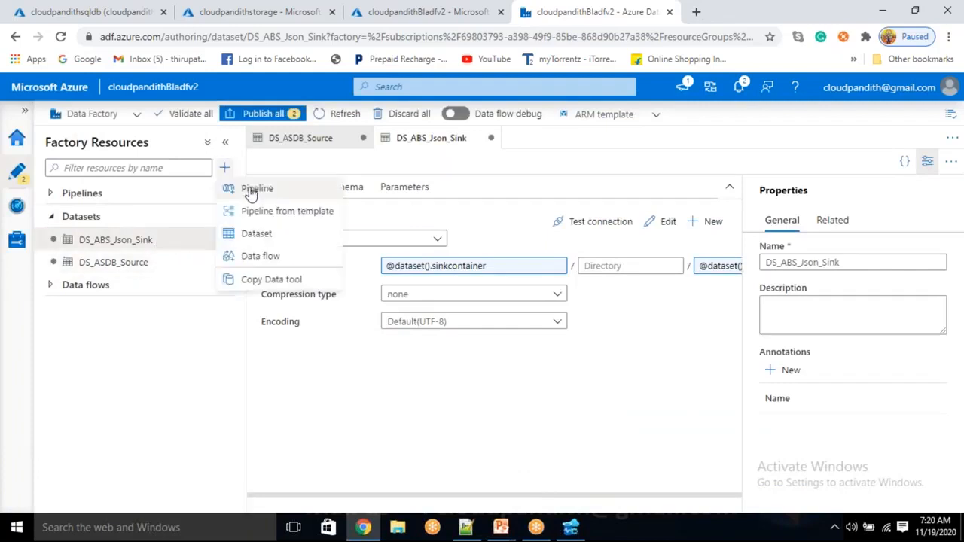
left_click(252, 191)
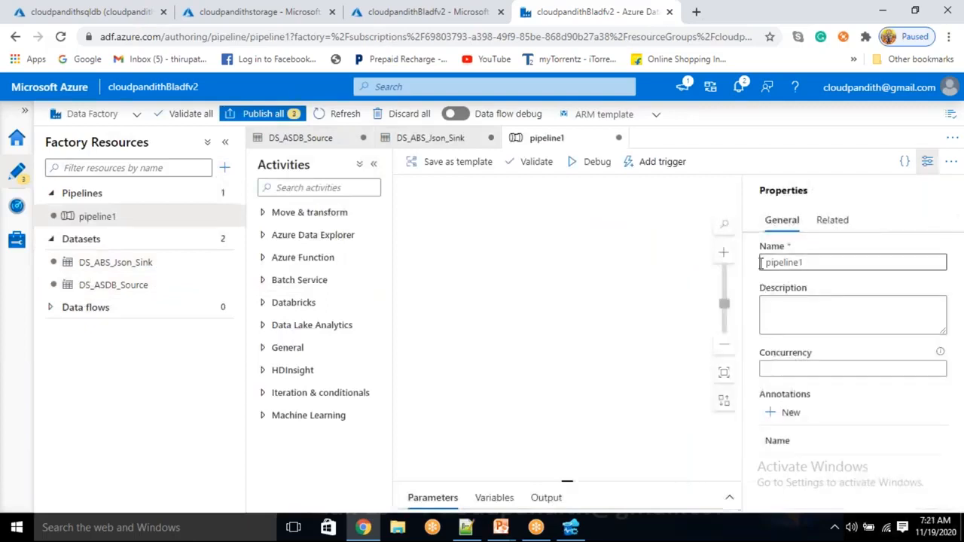
double_click(761, 263)
key("BackSpace")
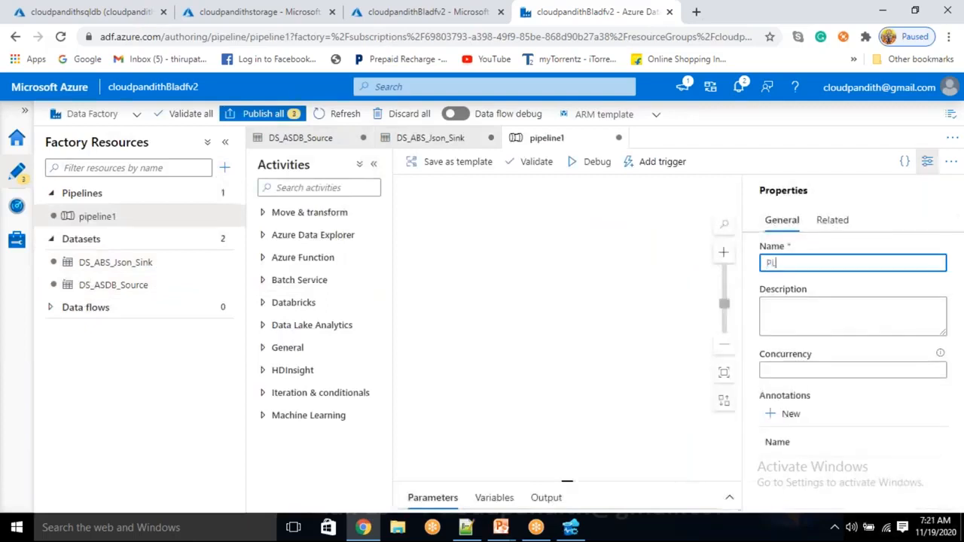
type("PL_DATA_ASDB")
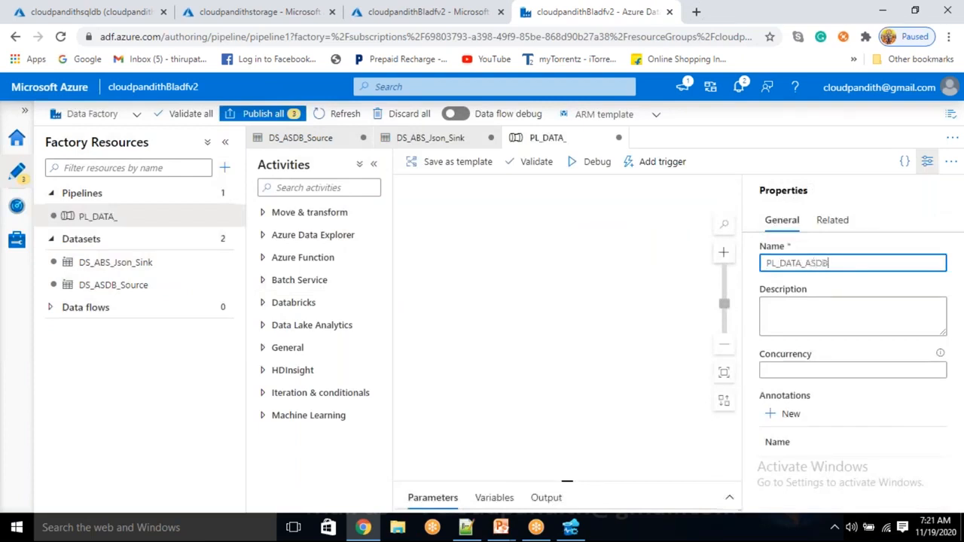
type("_ABS")
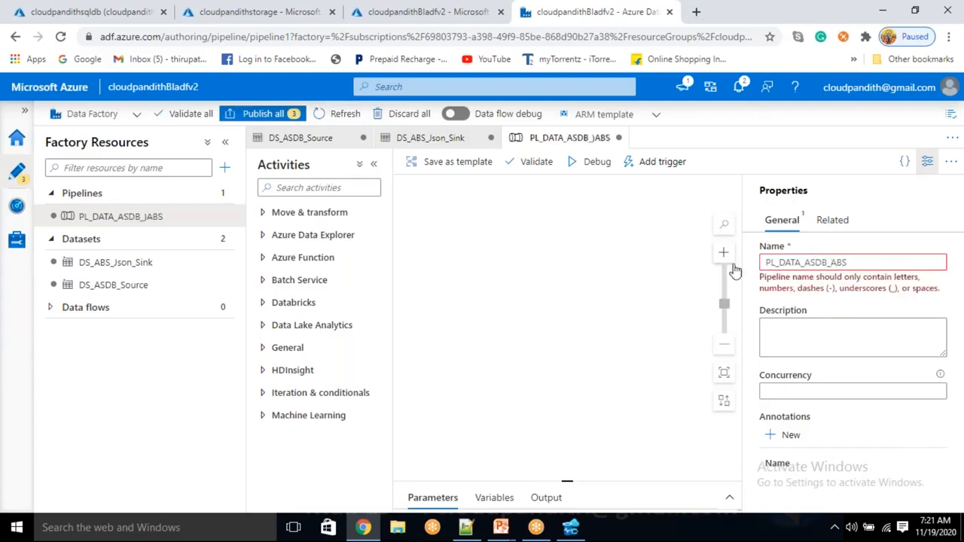
left_click(927, 162)
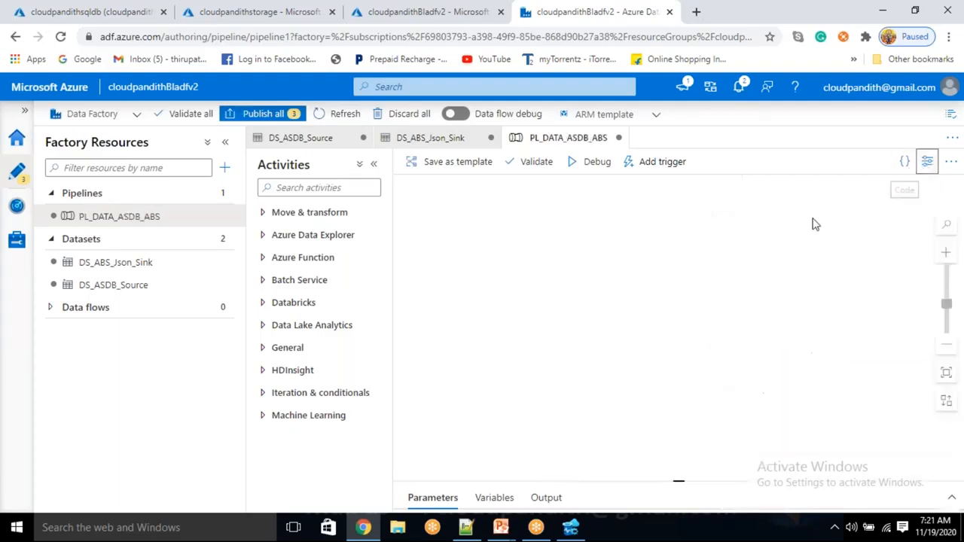
Add a Copy data activity to the pipeline canvas and name it cloudpandithcopy
left_click(311, 214)
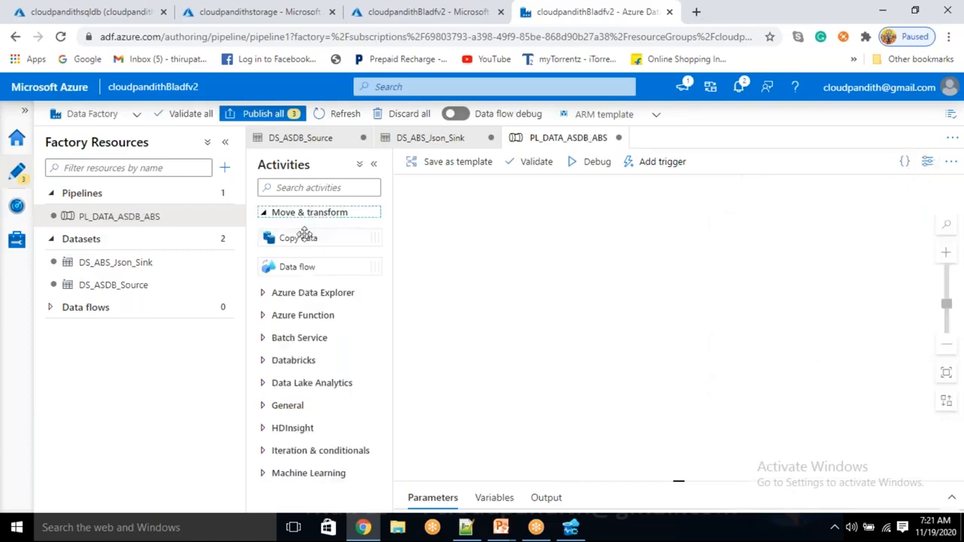
left_click_drag(304, 233, 541, 241)
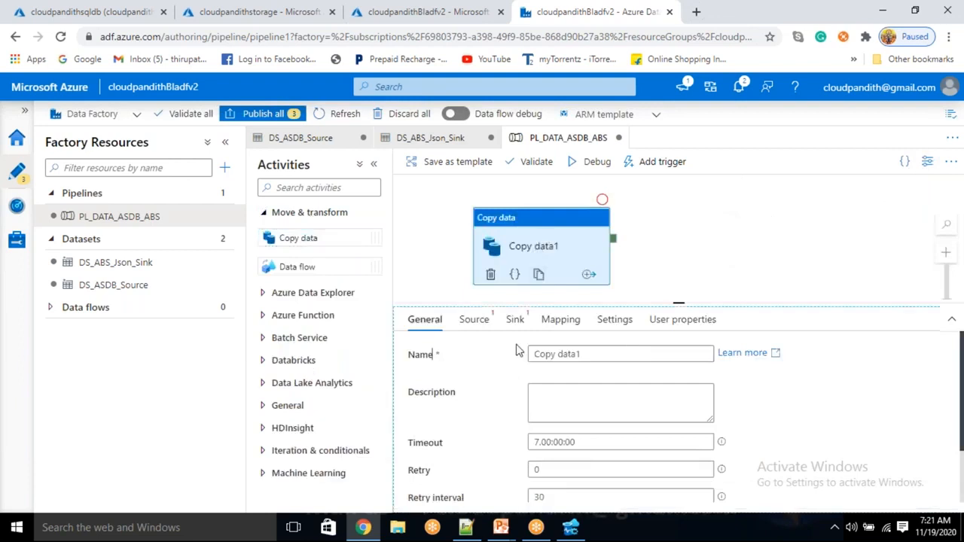
triple_click(572, 354)
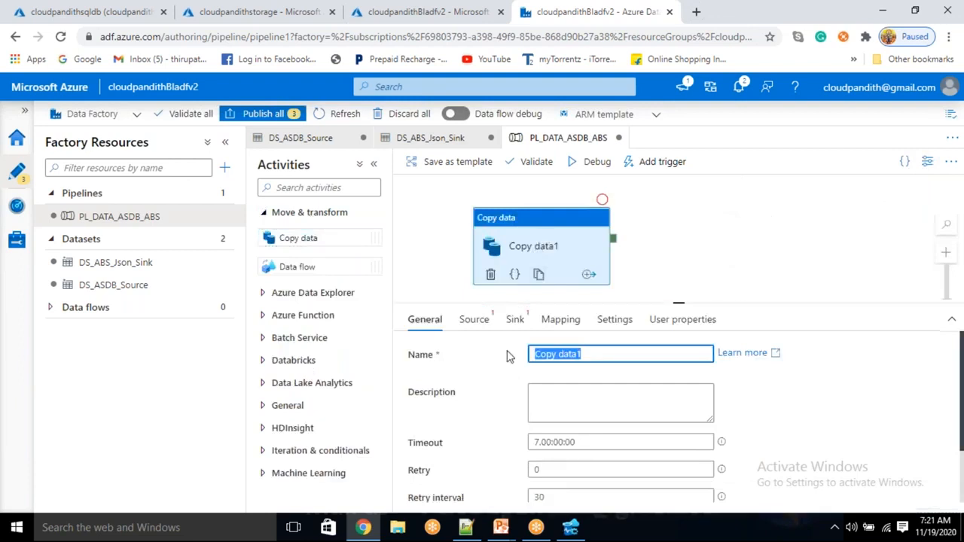
type("CLOUDPAN")
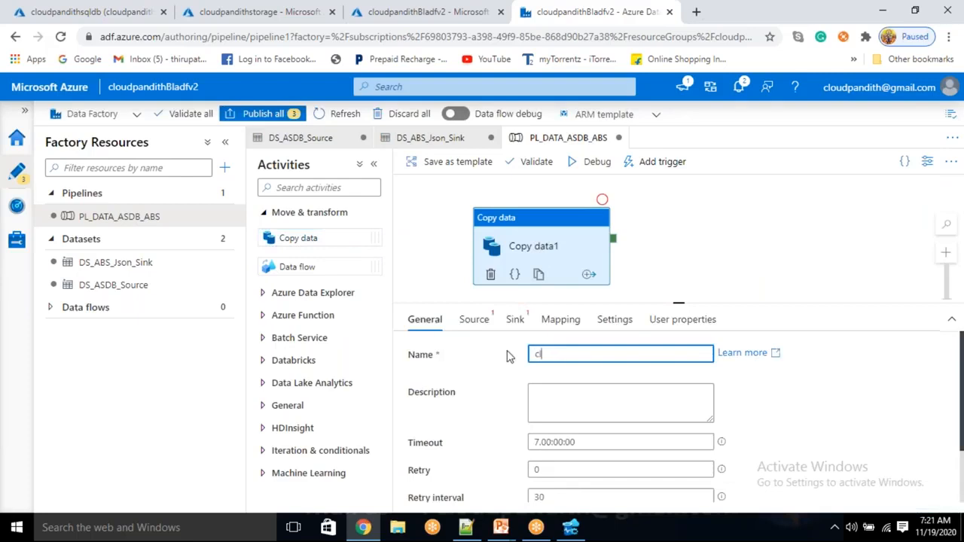
type("dpandithcopy")
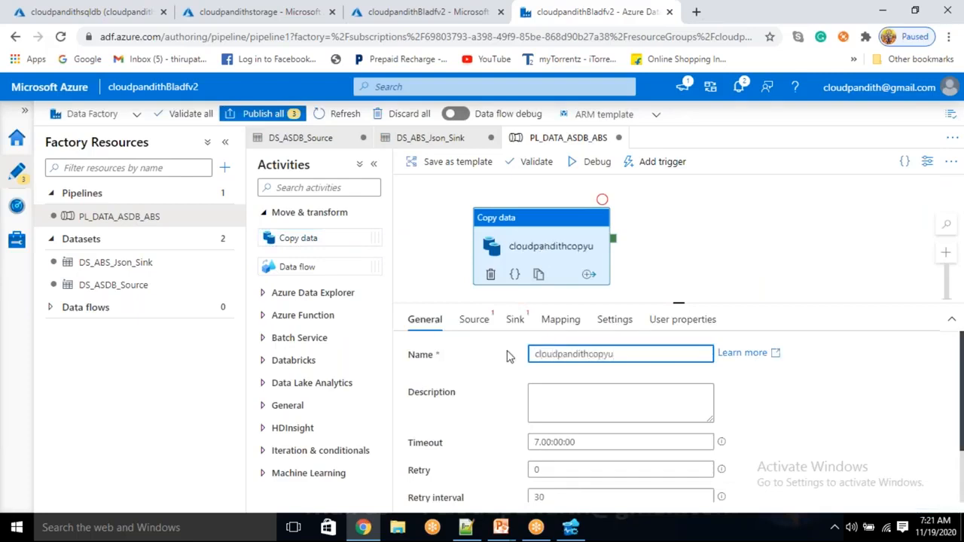
Set the copy activity's source dataset to DS_ASDB_Source and its sink dataset to DS_ABS_Json_Sink, and review their dataset properties
left_click(482, 325)
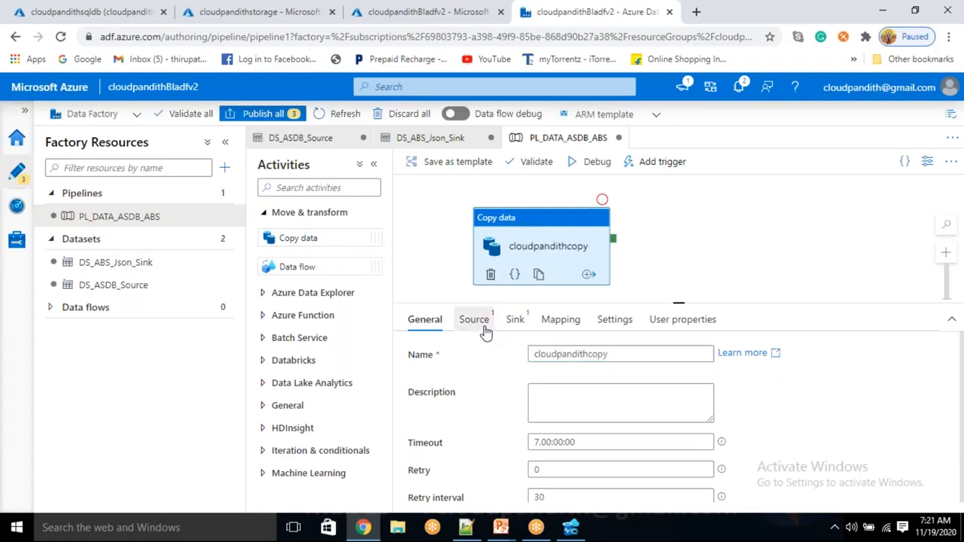
left_click(578, 360)
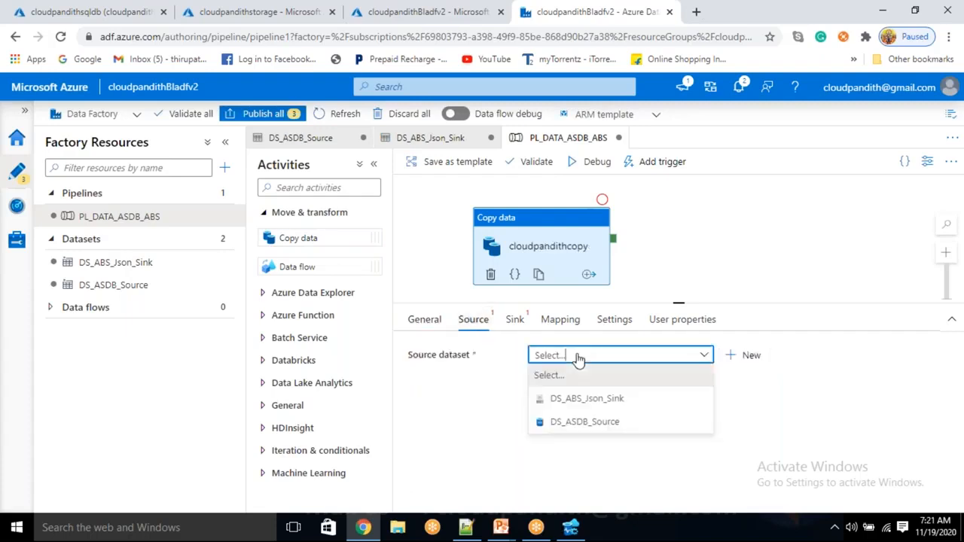
left_click(581, 424)
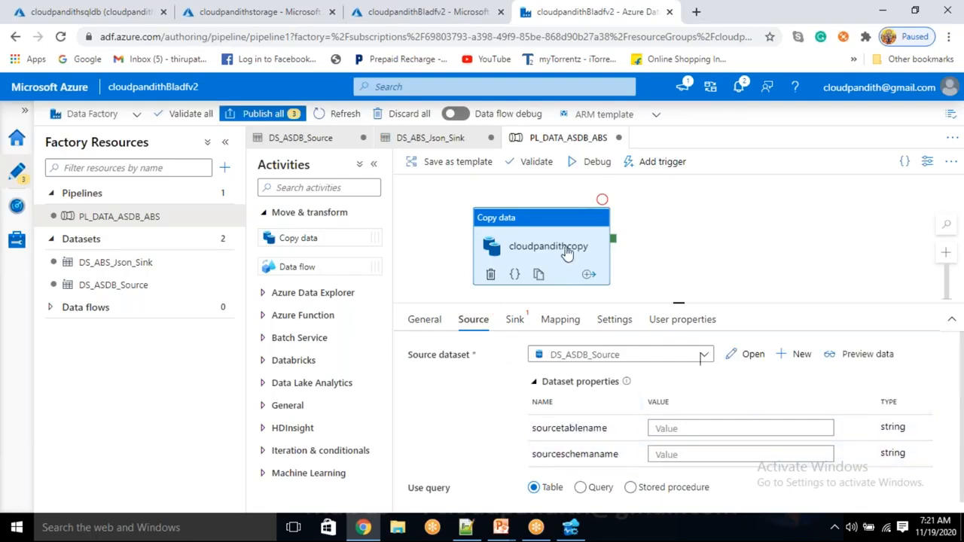
left_click(516, 321)
left_click(562, 357)
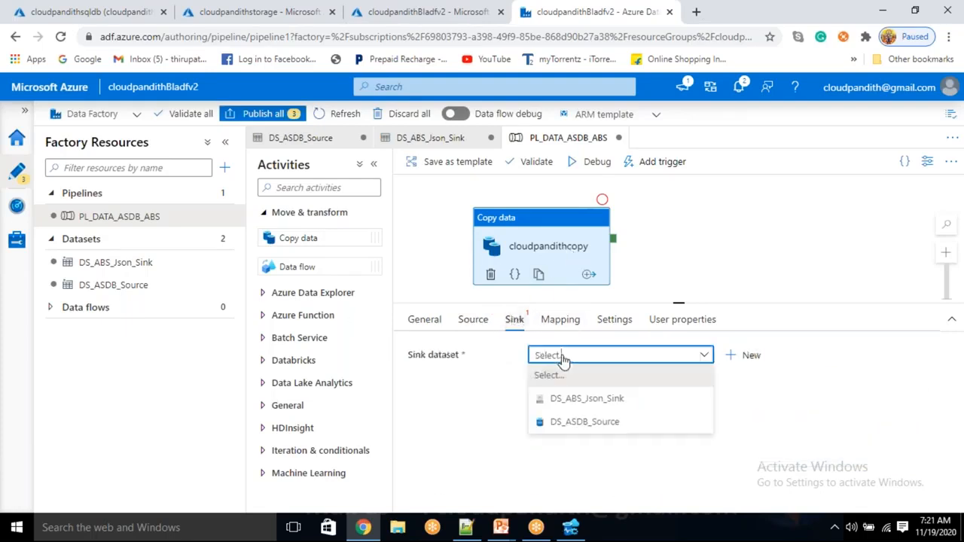
left_click(566, 407)
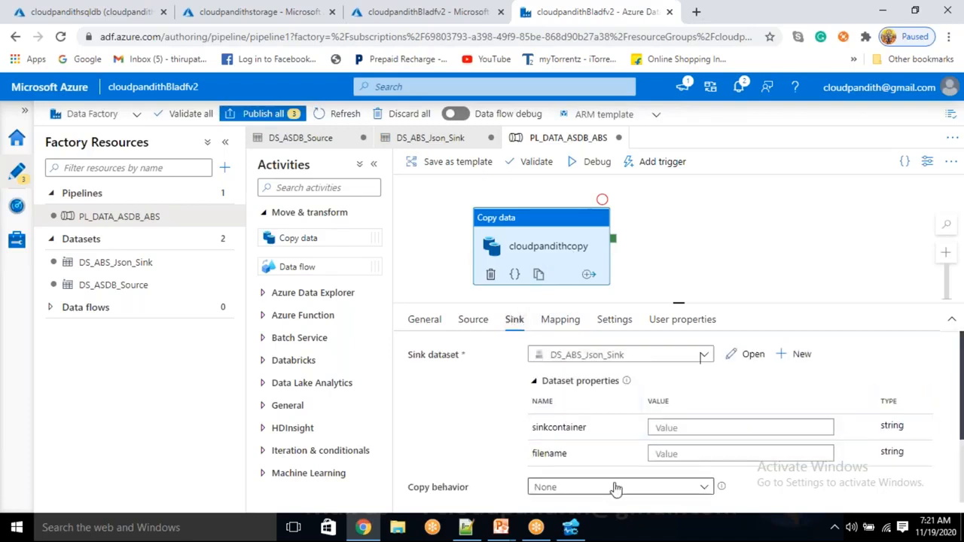
left_click(487, 322)
left_click(512, 321)
left_click(475, 323)
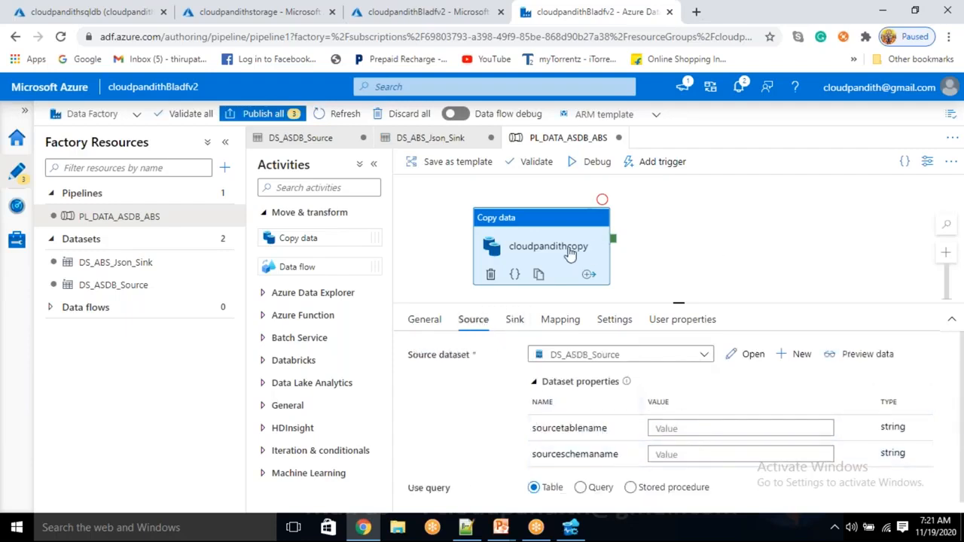
Open the pipeline's own parameter settings and add four blank string parameters
left_click(782, 233)
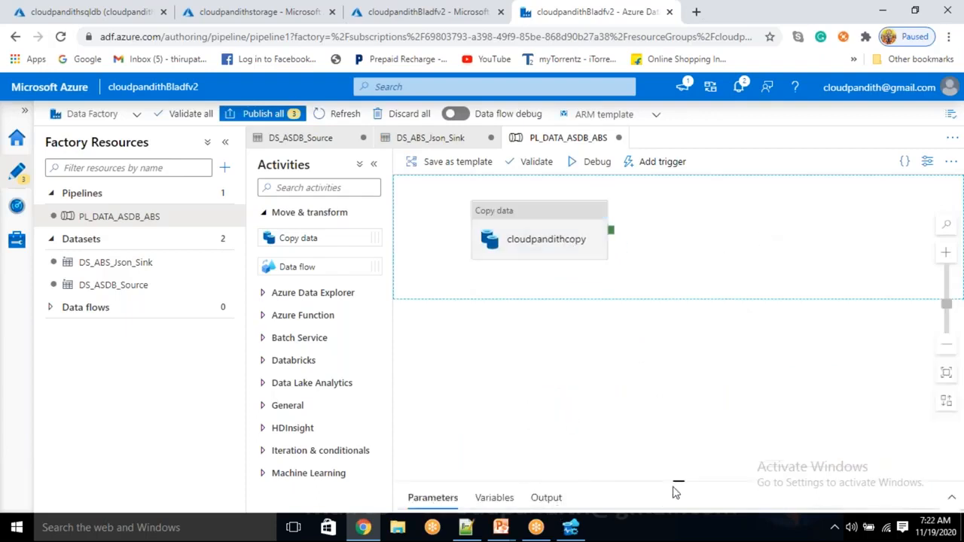
left_click_drag(678, 479, 678, 347)
left_click(440, 403)
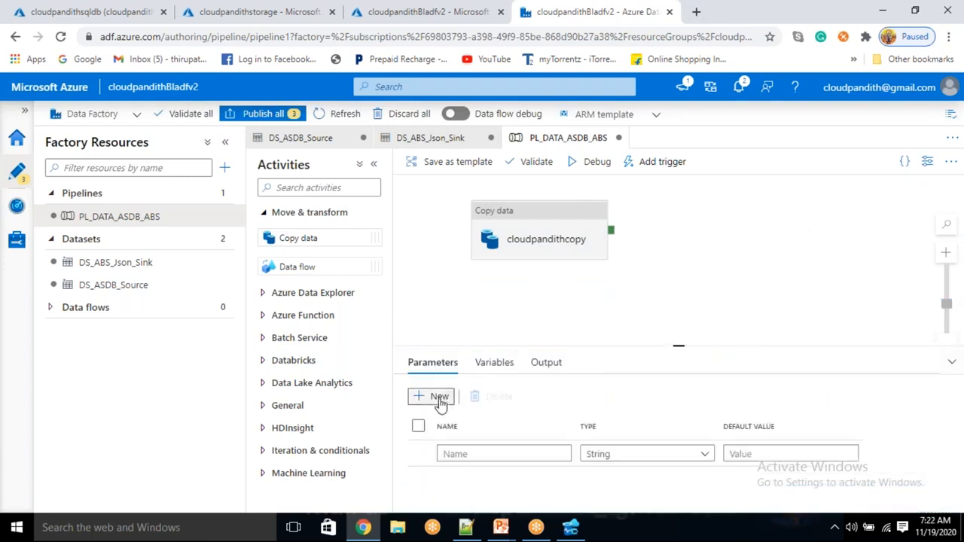
left_click_drag(678, 345, 678, 302)
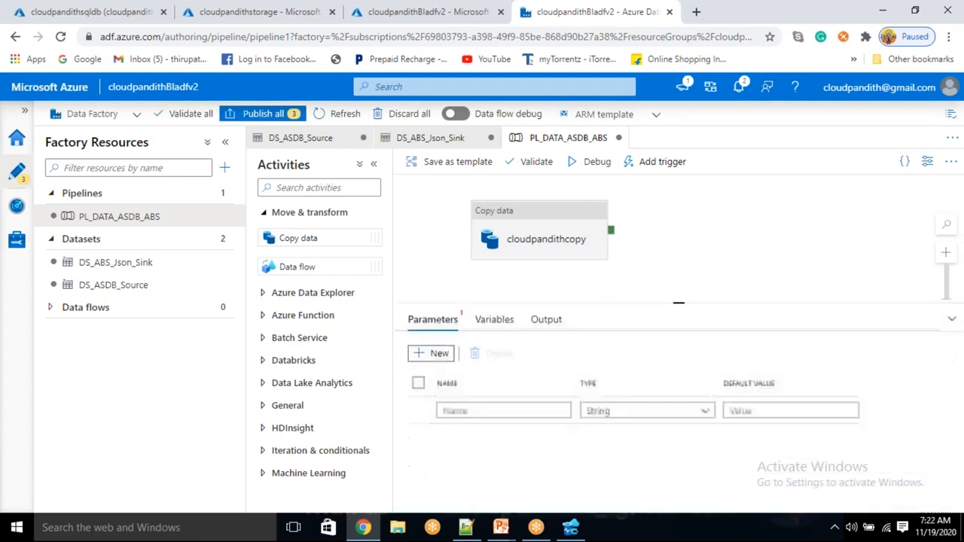
left_click(439, 354)
left_click(439, 354)
left_click(440, 354)
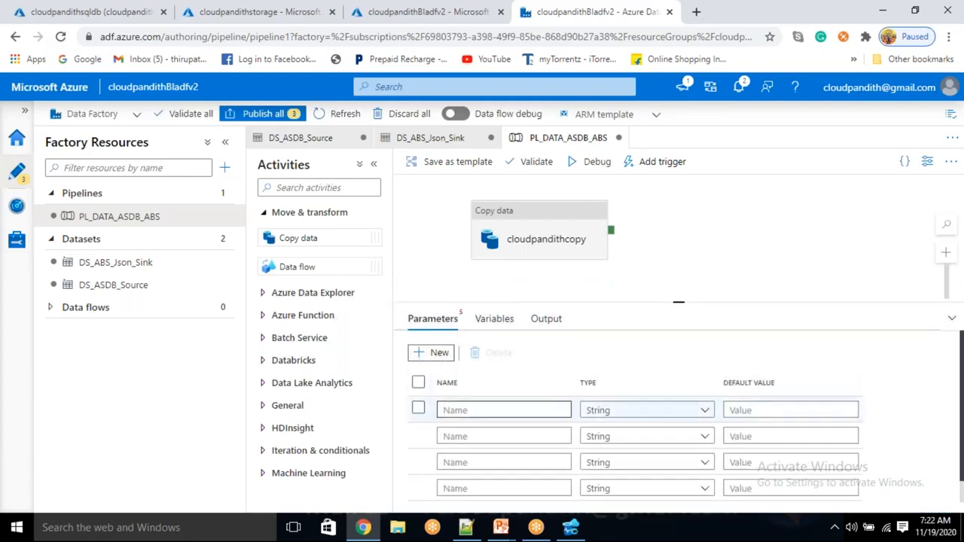
Name the four pipeline parameters schemaname, tablename, contianernmae and filename
left_click(482, 411)
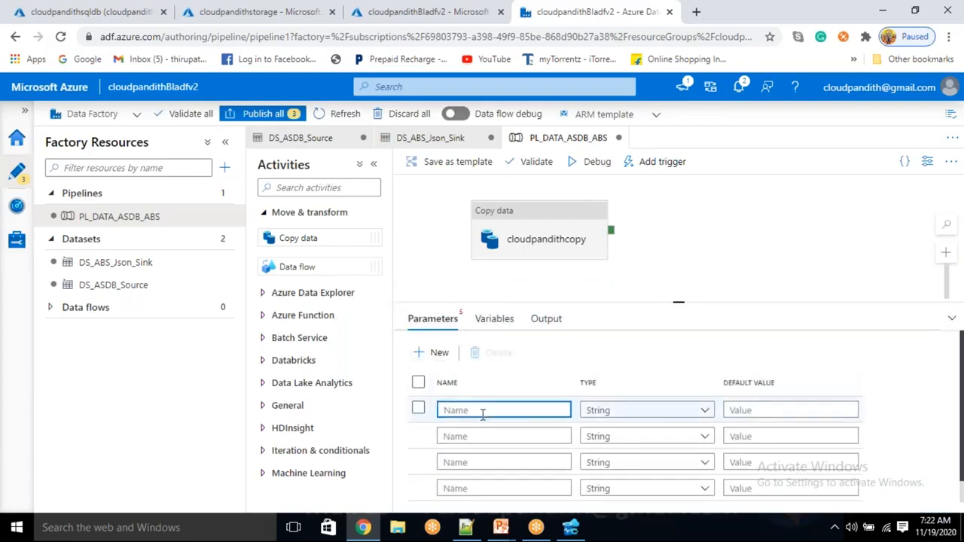
type("schemanameme")
key("Tab")
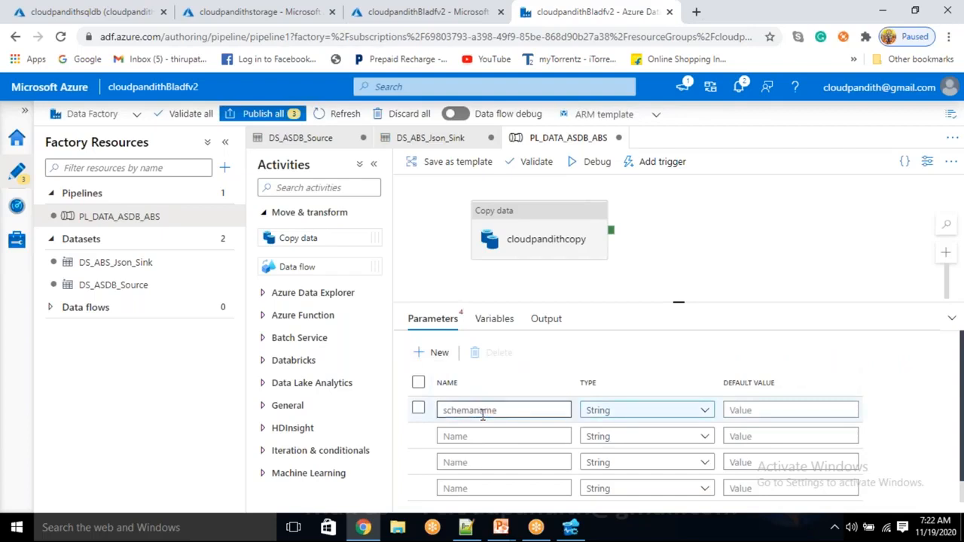
left_click(480, 436)
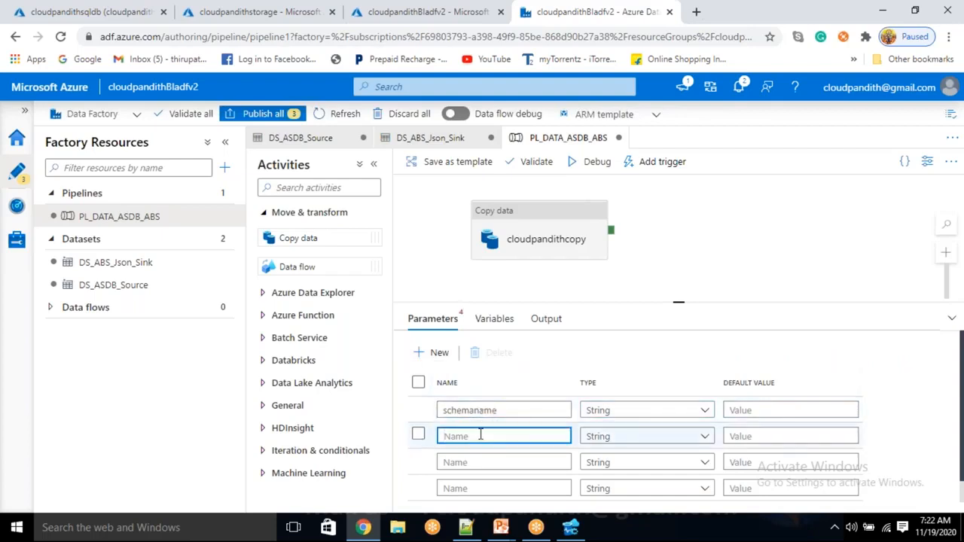
type("tablename")
left_click(466, 462)
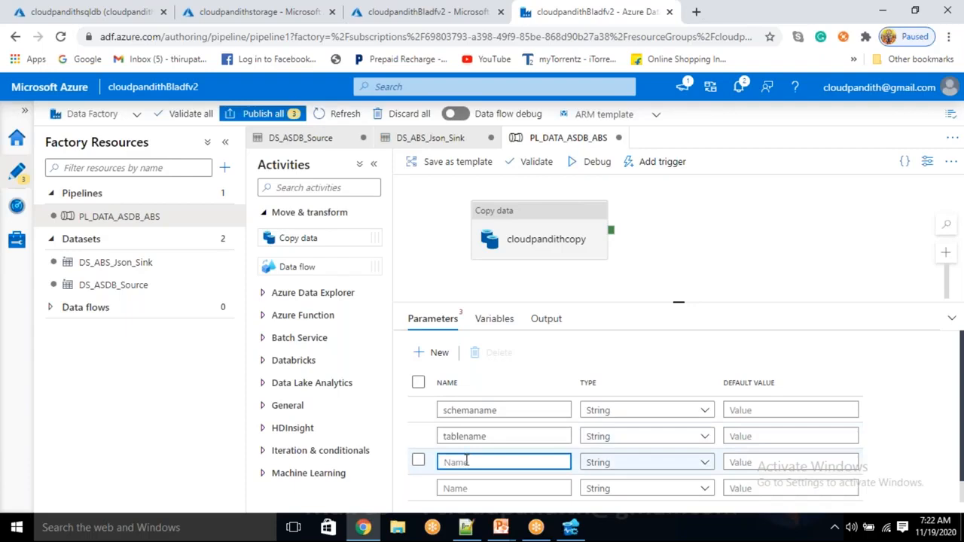
type("contianernmae")
left_click(460, 488)
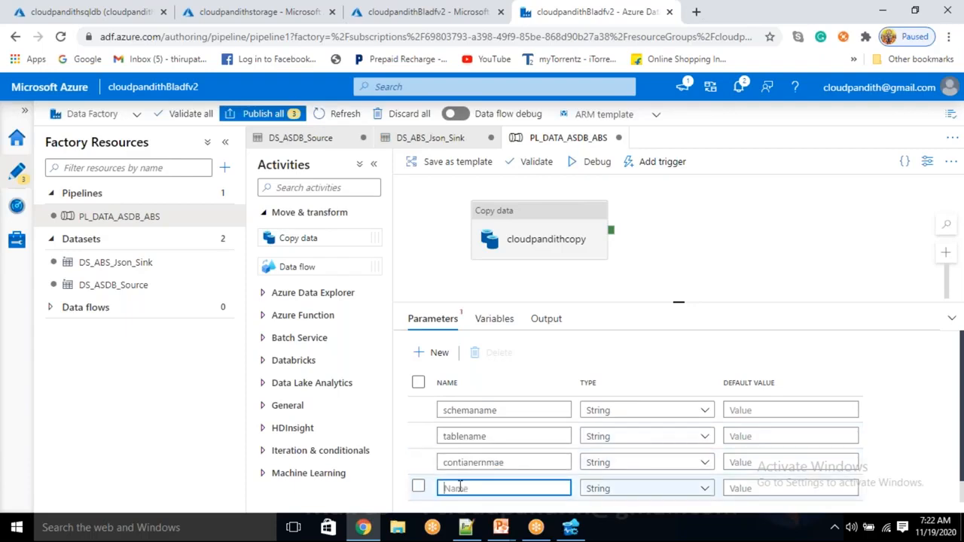
type("filename")
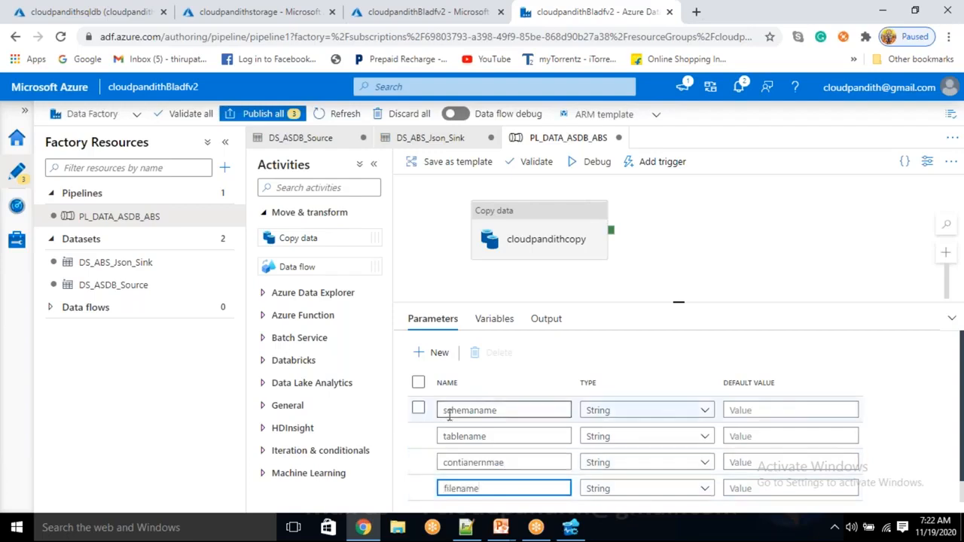
Prefix all four pipeline parameter names with pp, giving ppschemaname, pptablename, ppcontianernmae and ppfilename
left_click(444, 410)
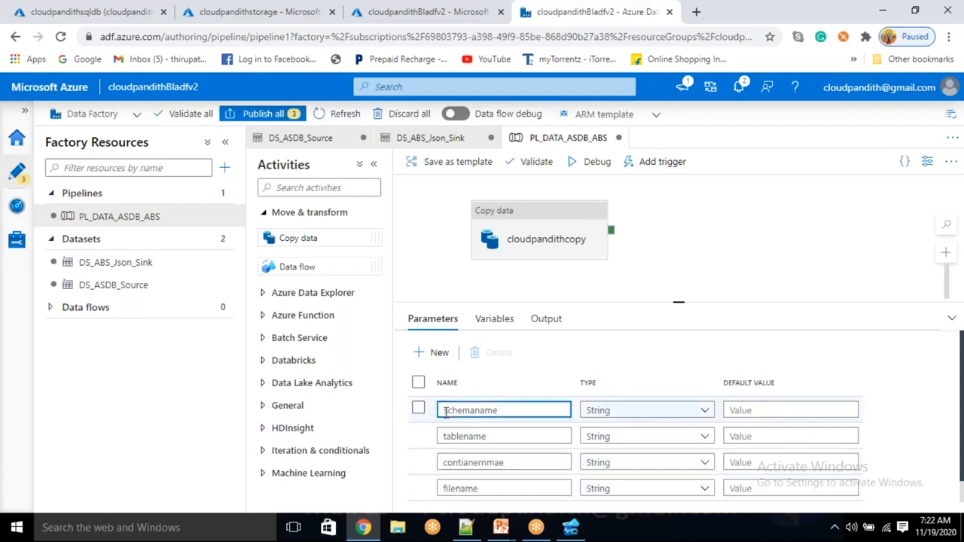
type("pp")
left_click(443, 436)
type("pp")
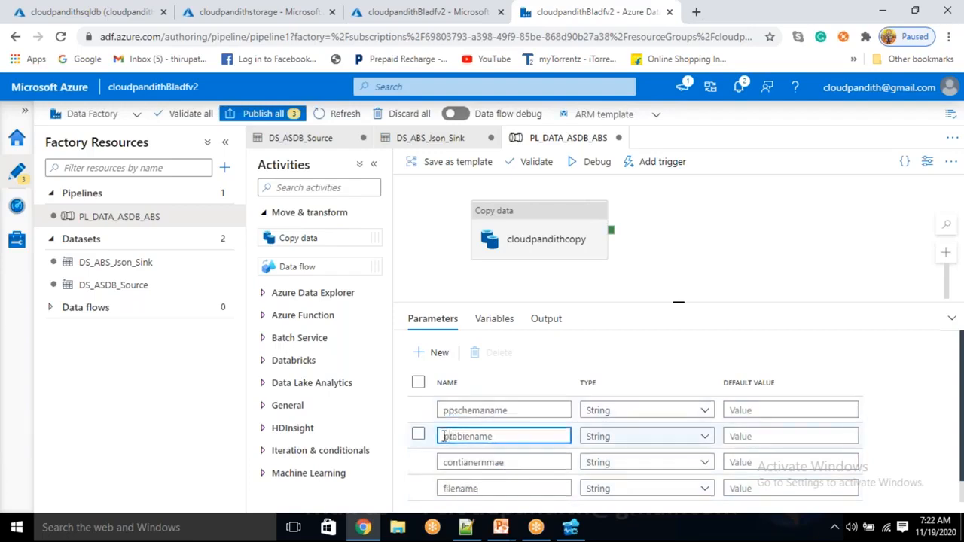
left_click(445, 462)
type("pp")
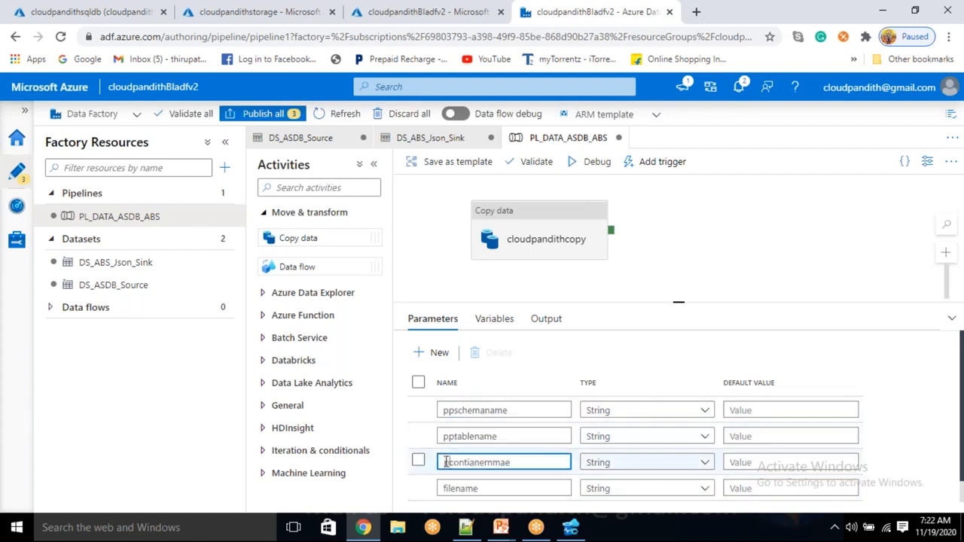
left_click(445, 488)
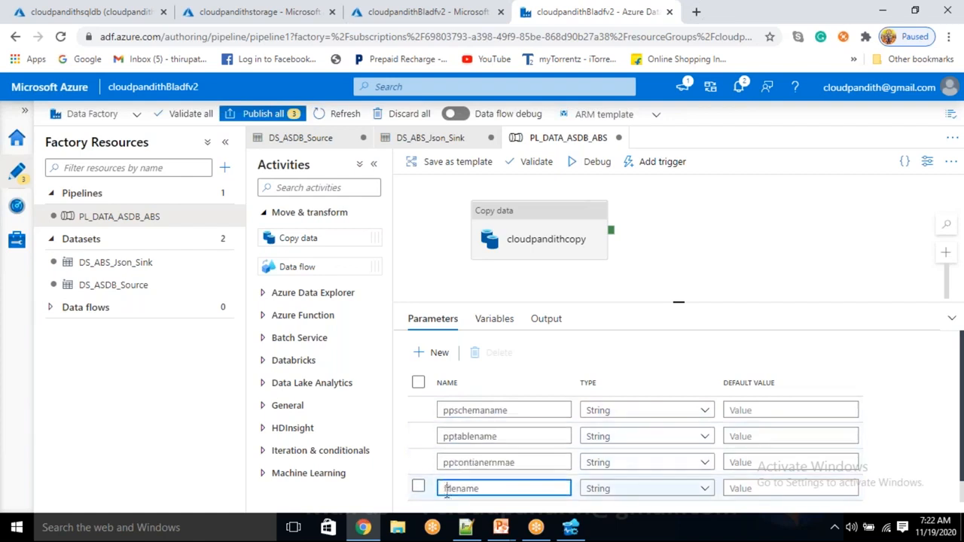
type("pp")
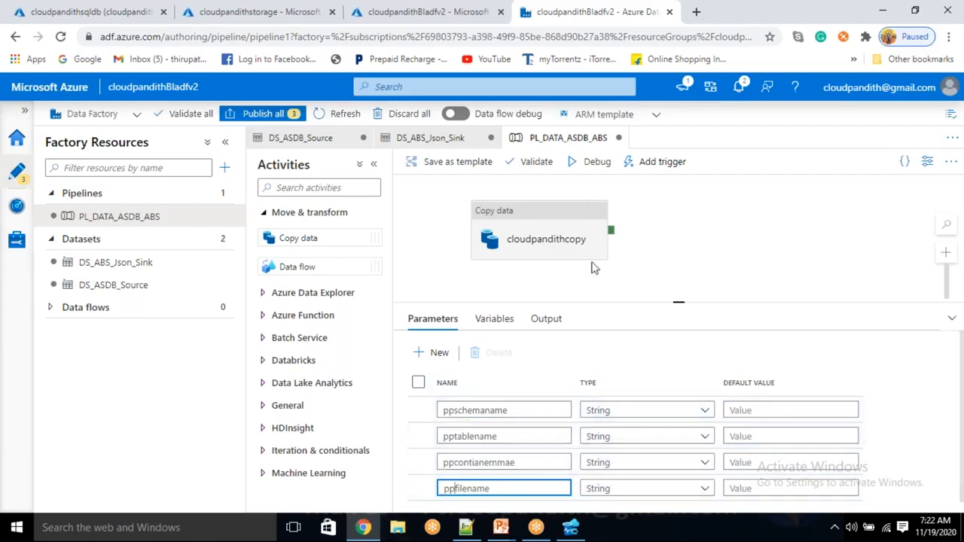
Set the copy activity's sourcetablename source property to dynamic content using the pptablename pipeline parameter
left_click(563, 236)
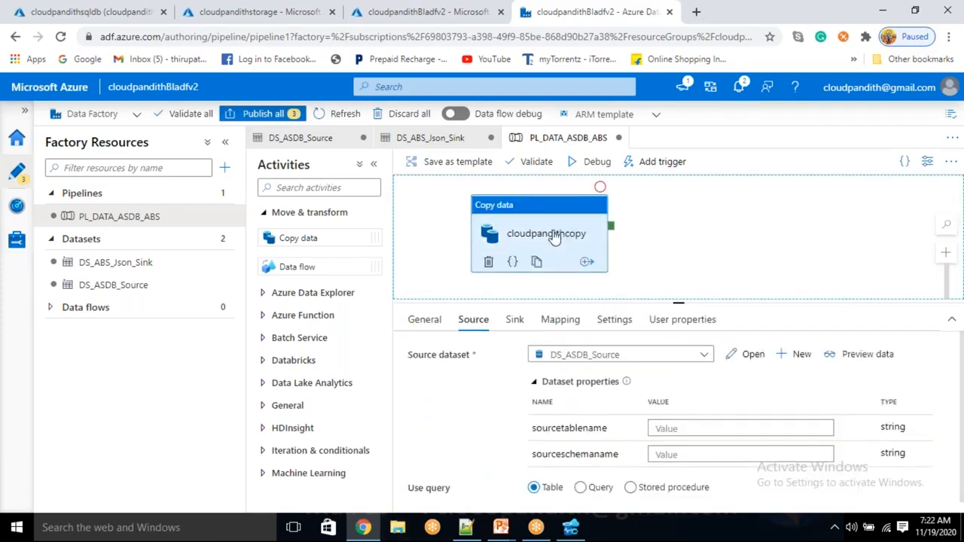
left_click(665, 428)
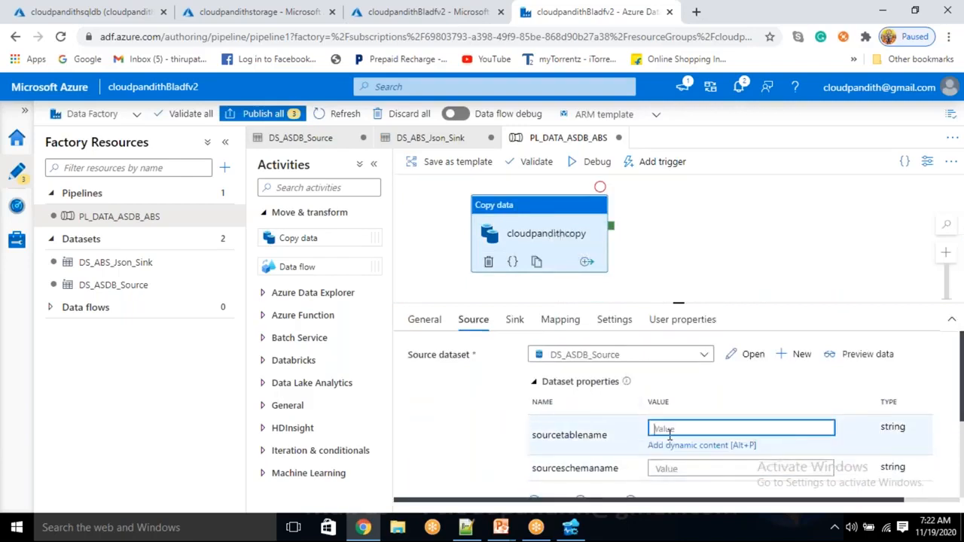
left_click(675, 445)
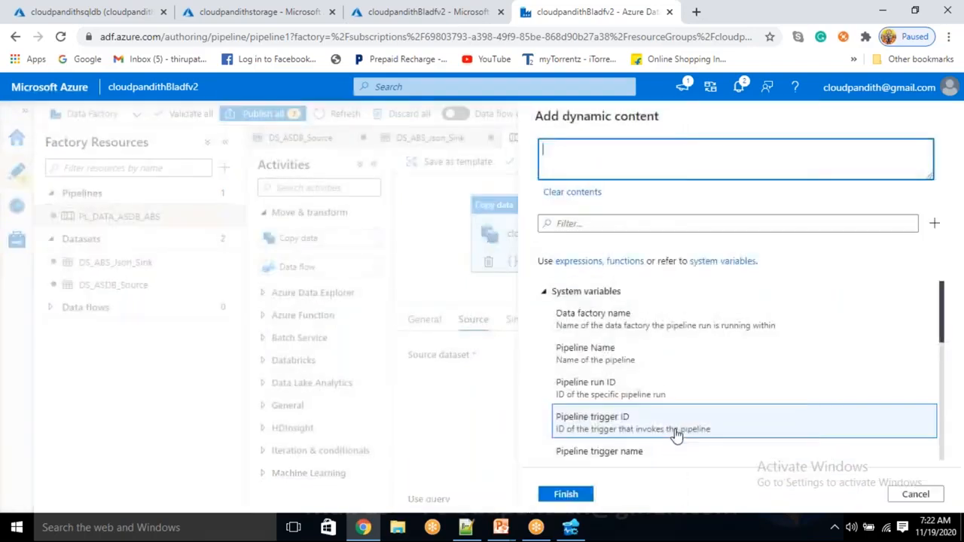
scroll(673, 441, "down", 10)
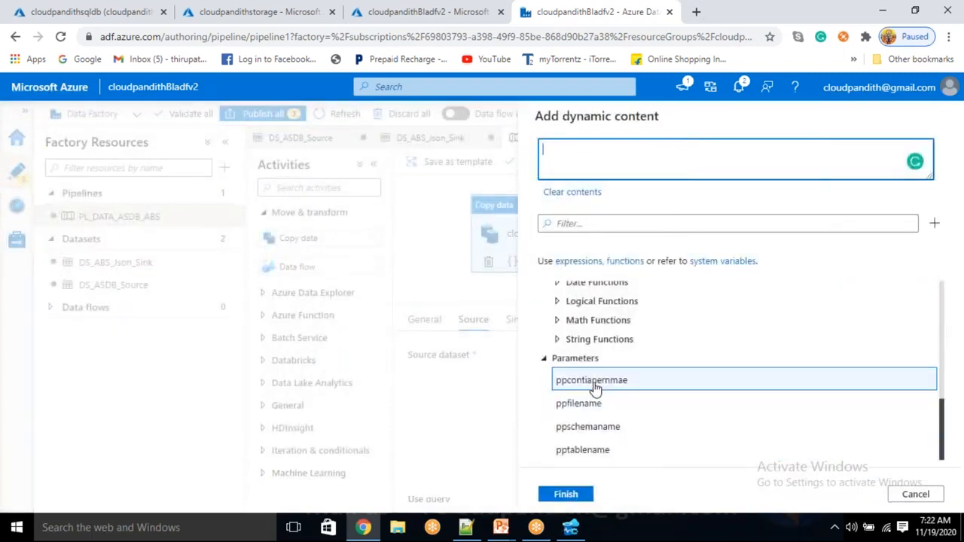
left_click(599, 450)
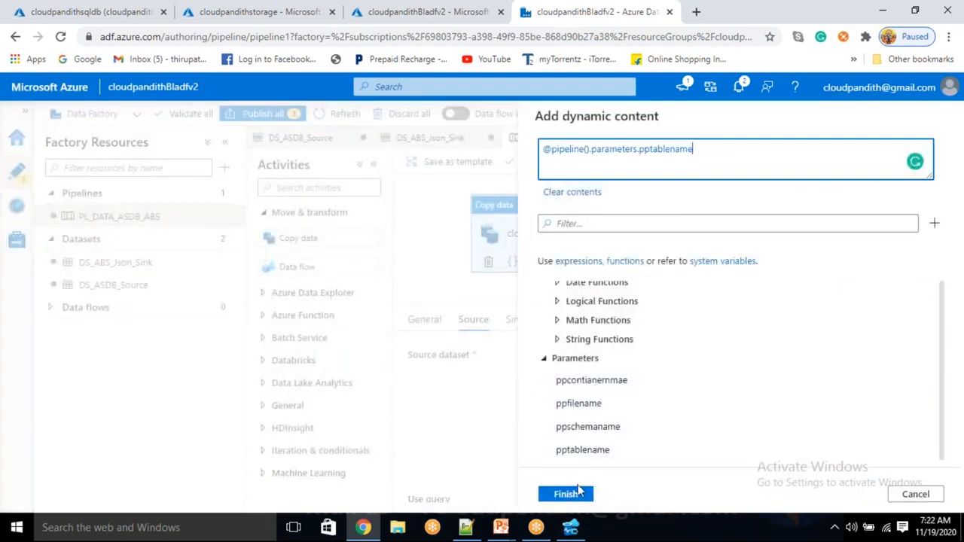
left_click(565, 494)
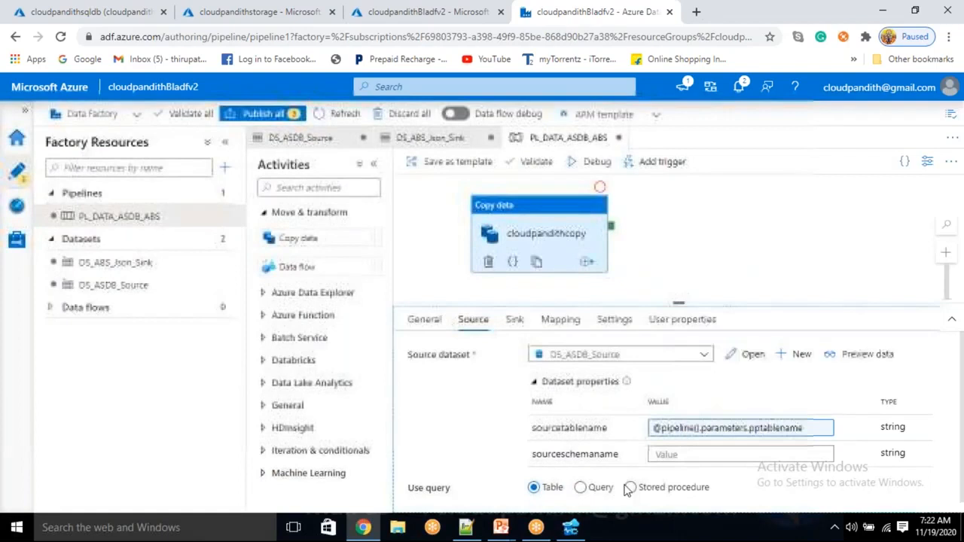
Set the sourceschemaname source property to dynamic content using the ppschemaname pipeline parameter
left_click(681, 455)
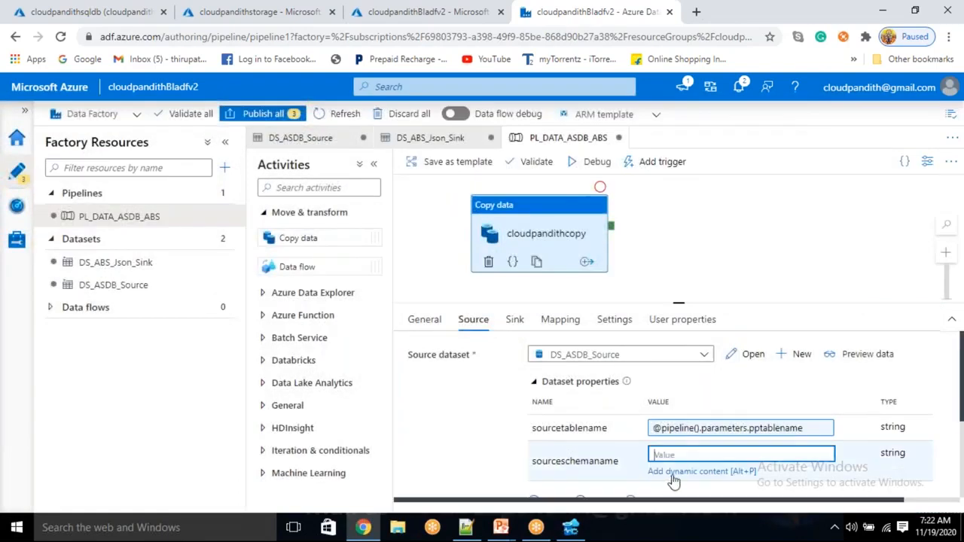
left_click(673, 469)
scroll(658, 424, "down", 10)
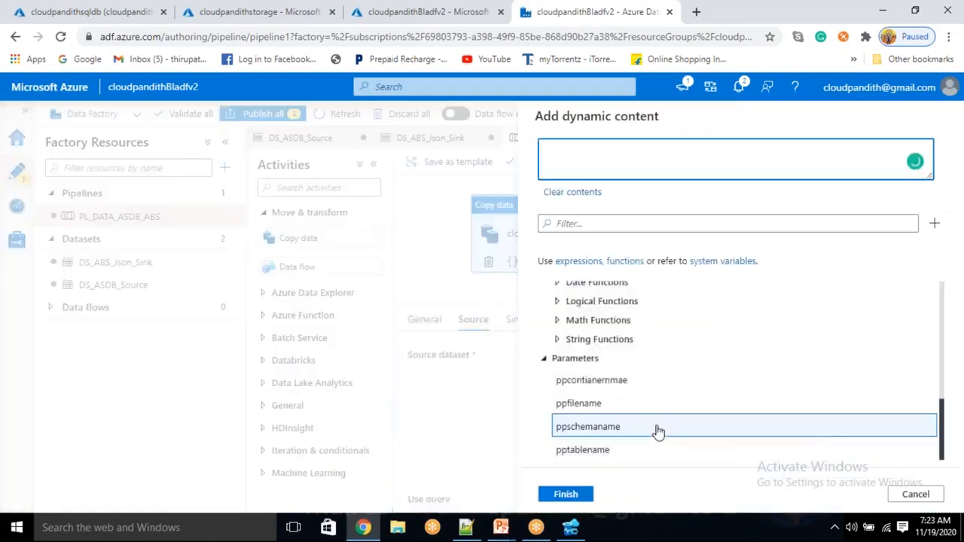
left_click(619, 428)
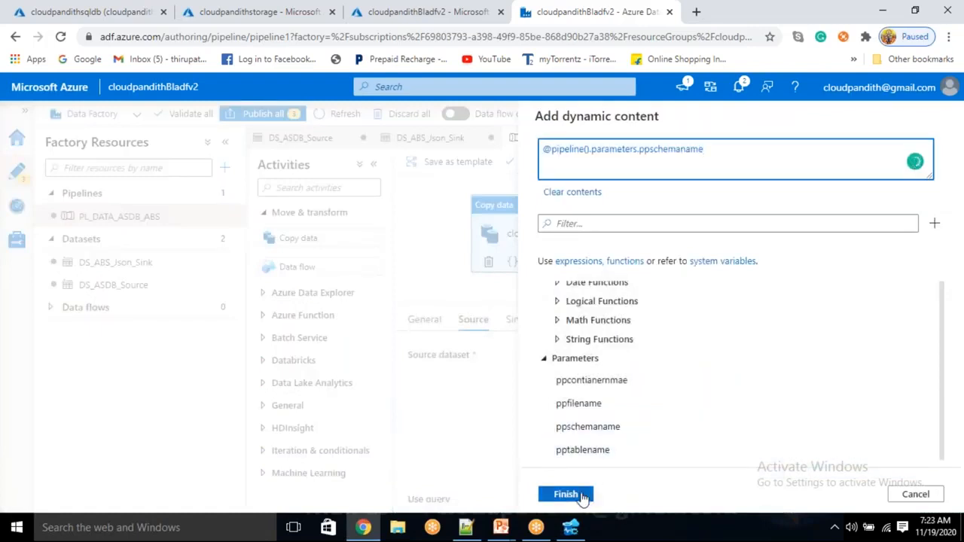
left_click(566, 494)
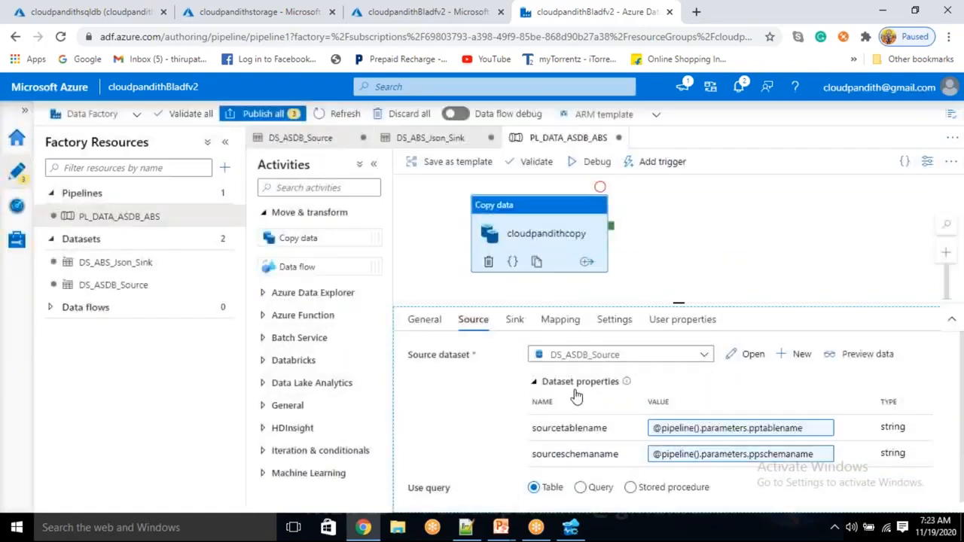
Set the copy activity's sinkcontainer sink property to dynamic content using the ppcontianernmae pipeline parameter
left_click(517, 324)
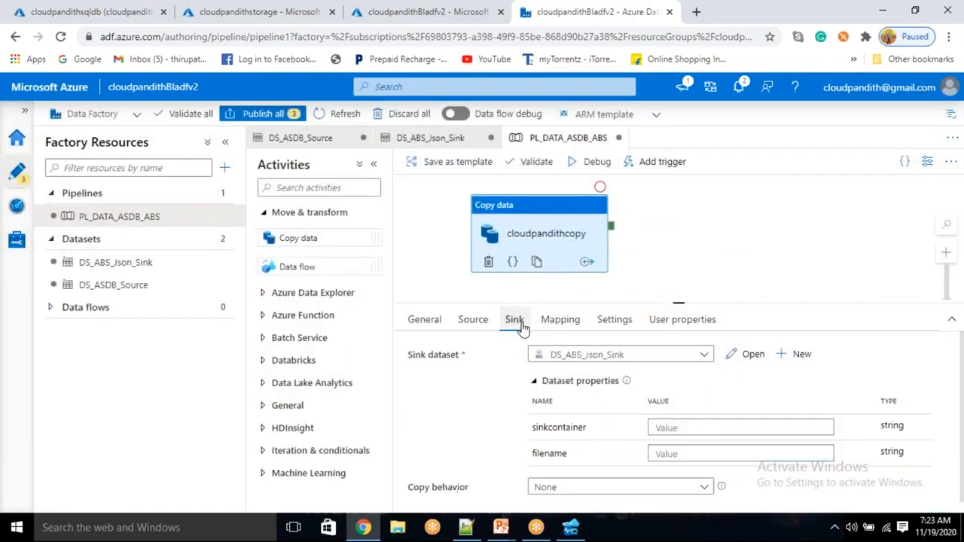
left_click(678, 434)
left_click(678, 446)
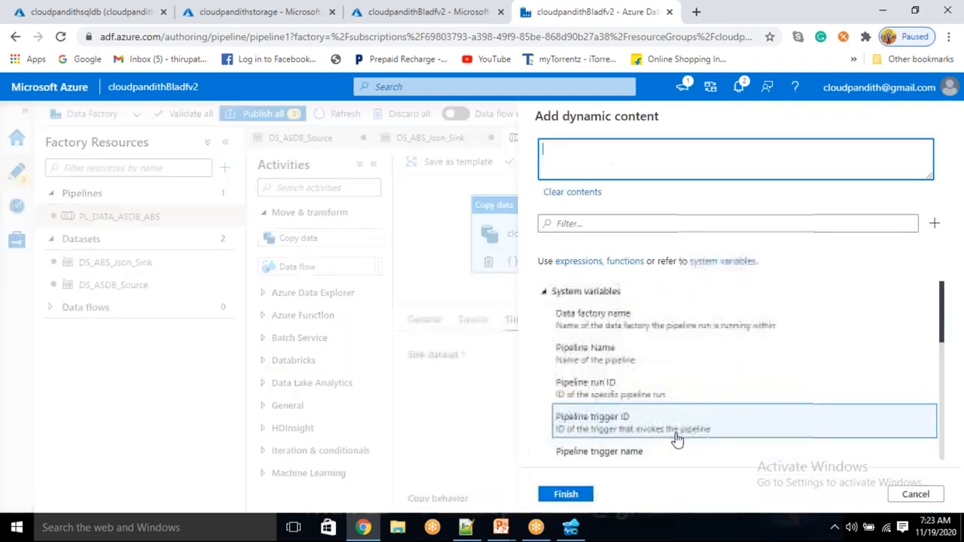
scroll(666, 445, "down", 5)
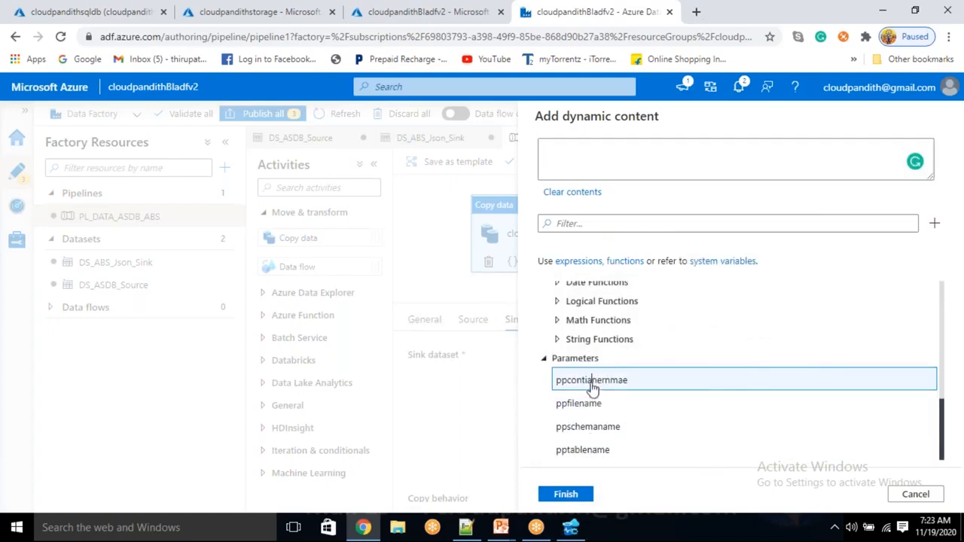
left_click(591, 382)
left_click(583, 494)
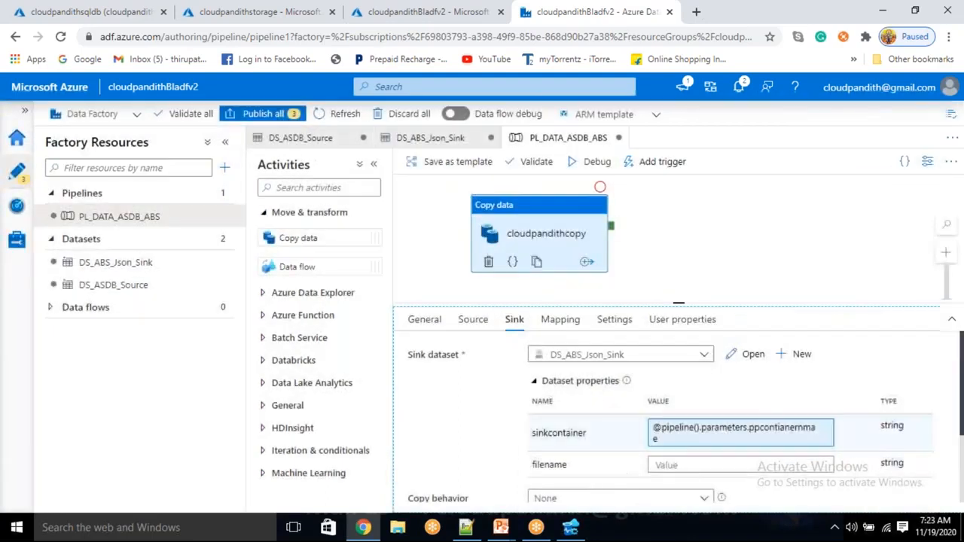
Set the sink dataset's filename property to dynamic content using the ppfilename pipeline parameter
left_click(682, 461)
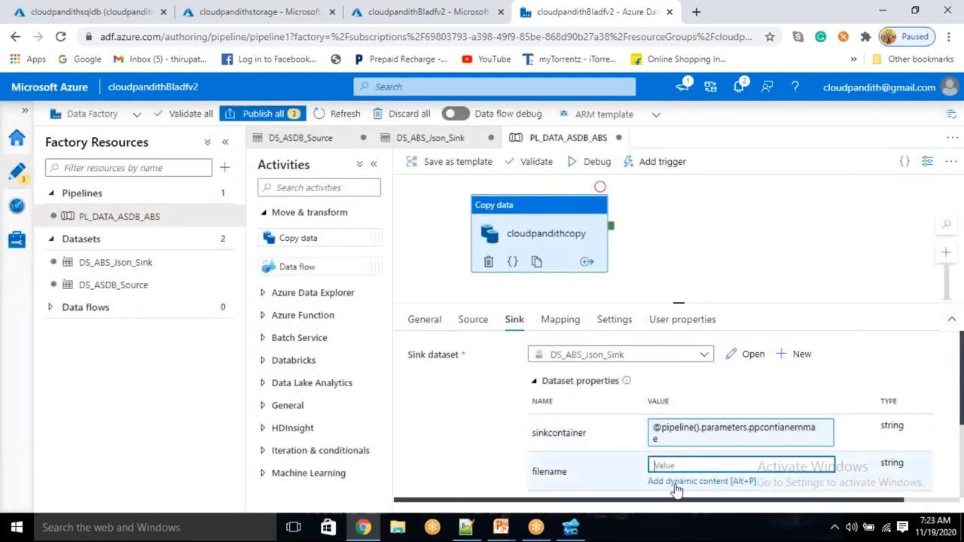
left_click(675, 482)
scroll(682, 422, "down", 5)
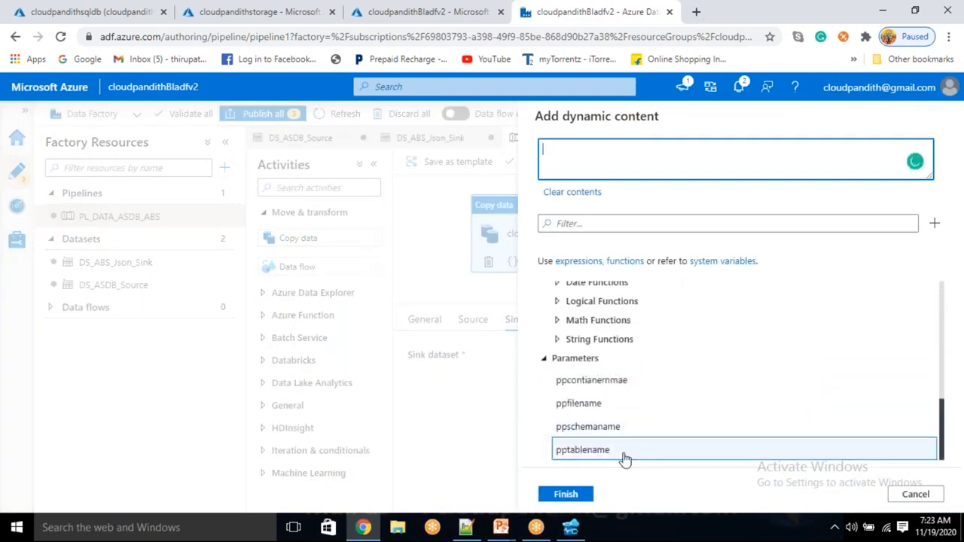
left_click(601, 405)
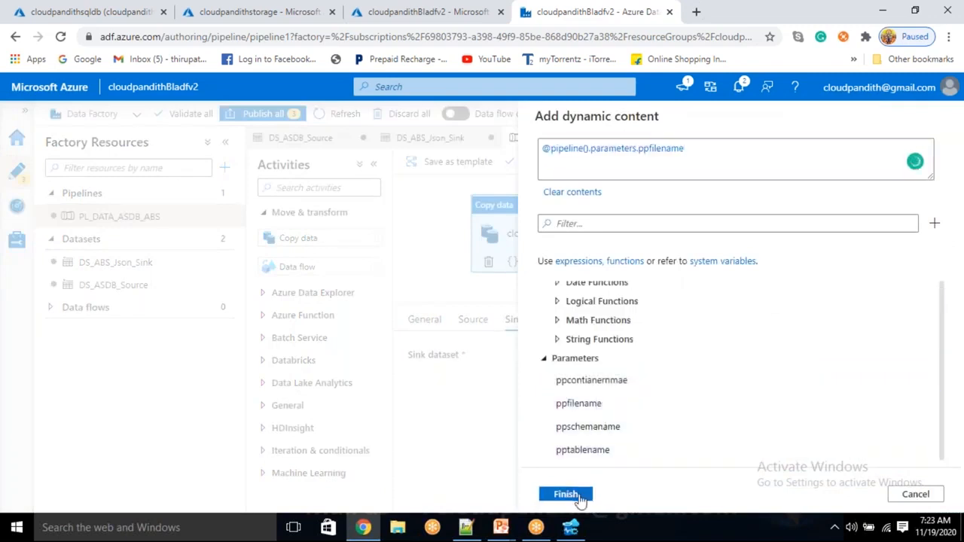
left_click(566, 495)
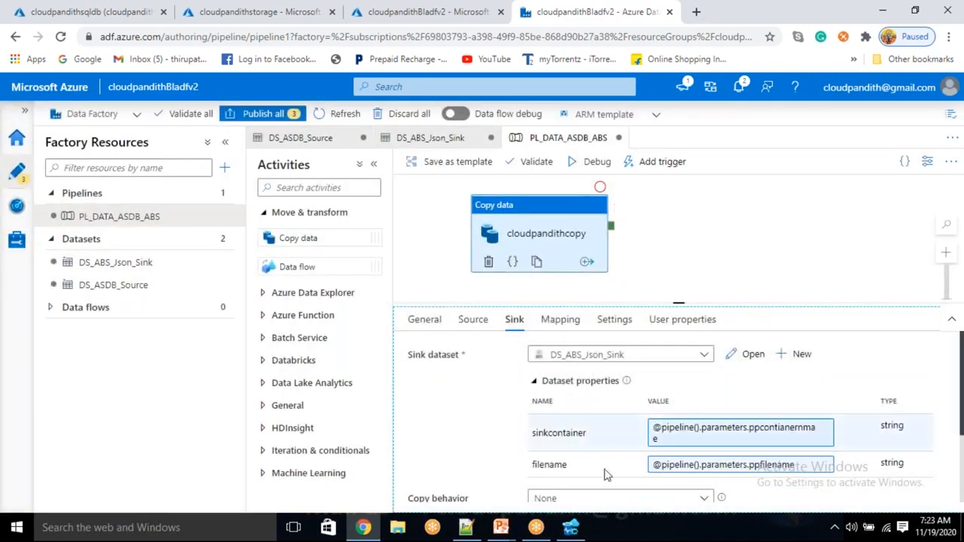
left_click(595, 166)
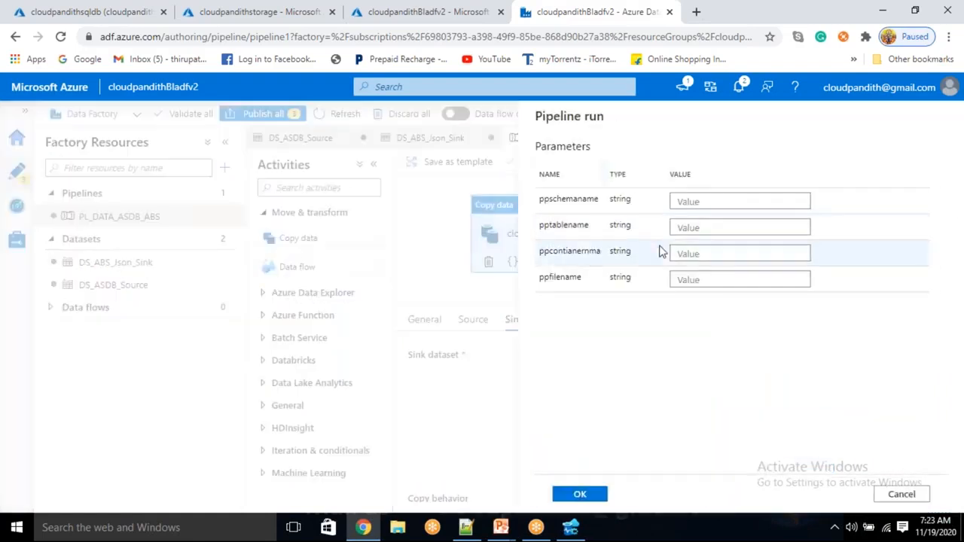
left_click(682, 201)
left_click(685, 228)
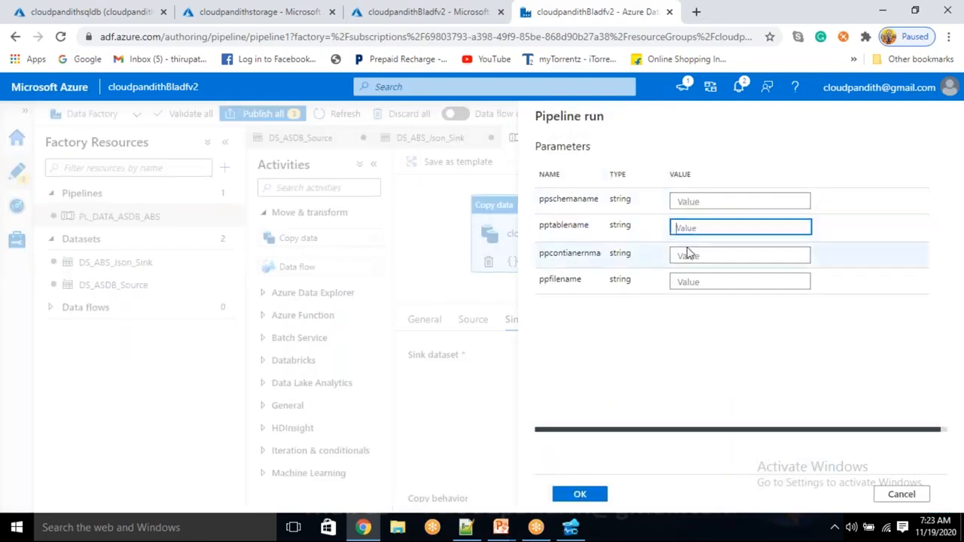
left_click(684, 254)
left_click(688, 203)
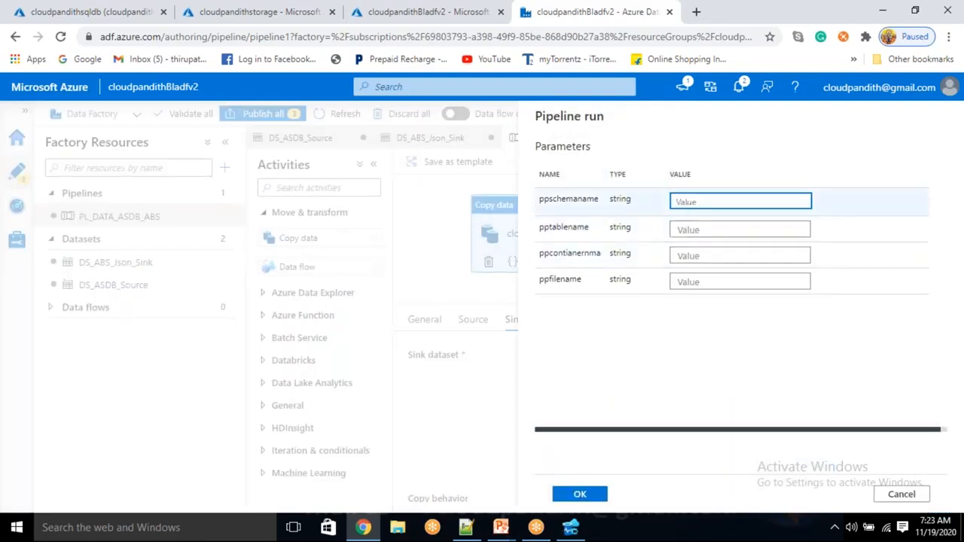
left_click(686, 228)
left_click(682, 254)
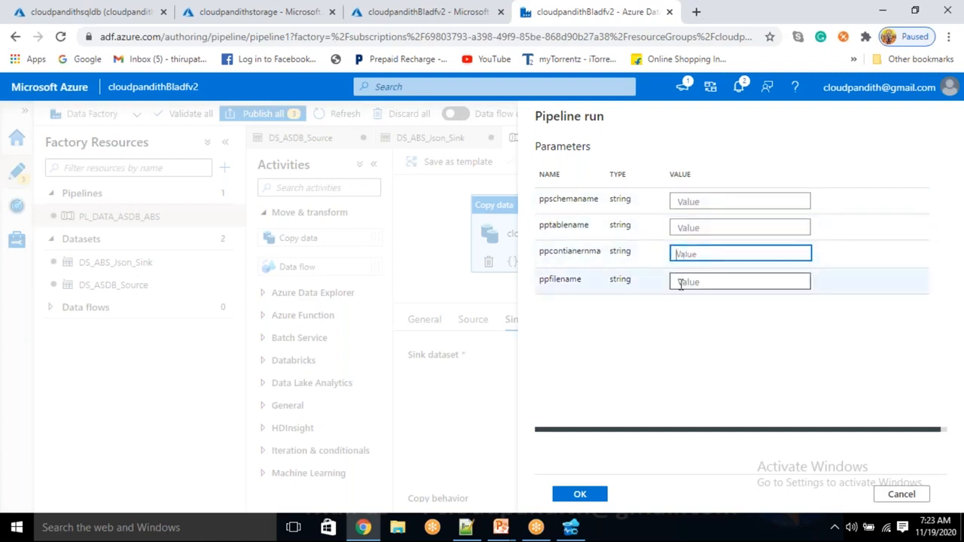
left_click(681, 283)
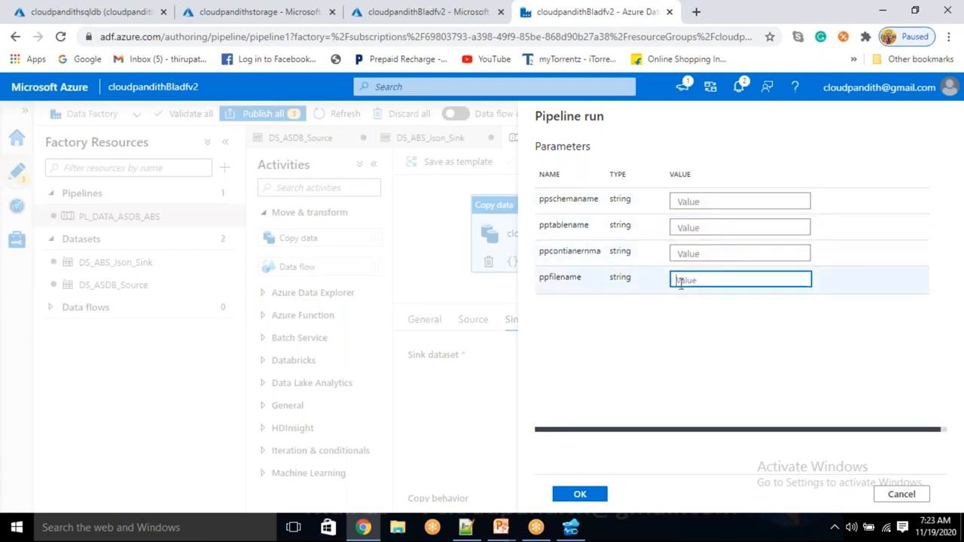
left_click(915, 495)
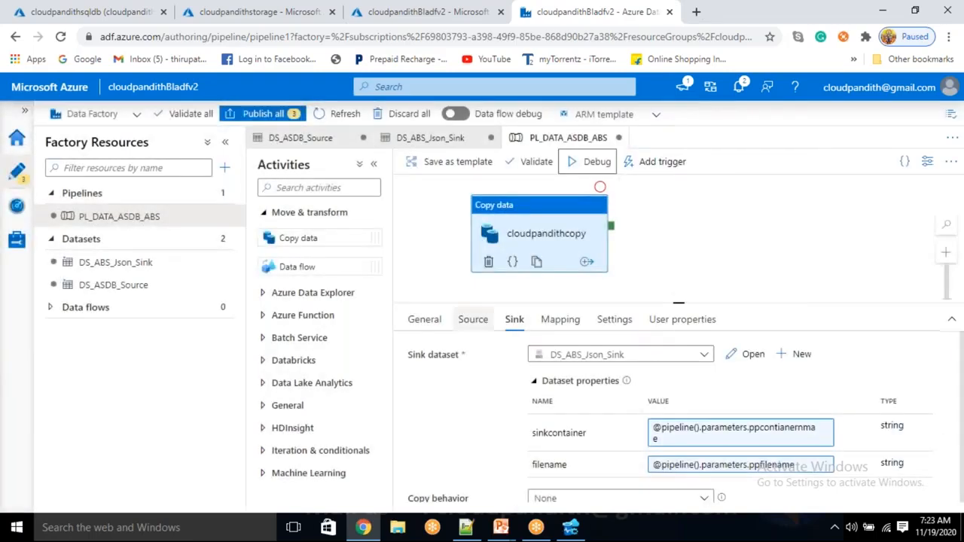
Review the dataset property values in the copy activity's source and sink settings
left_click(472, 323)
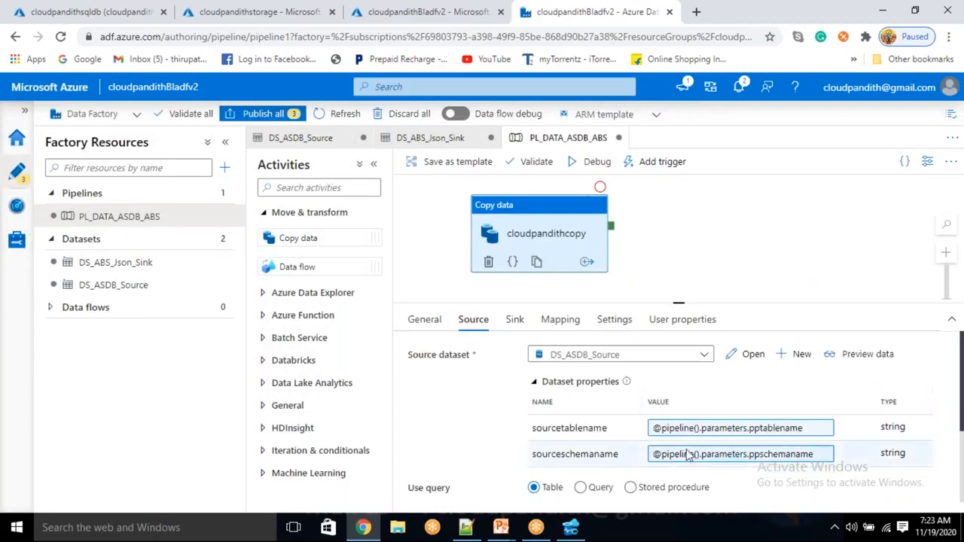
left_click(515, 321)
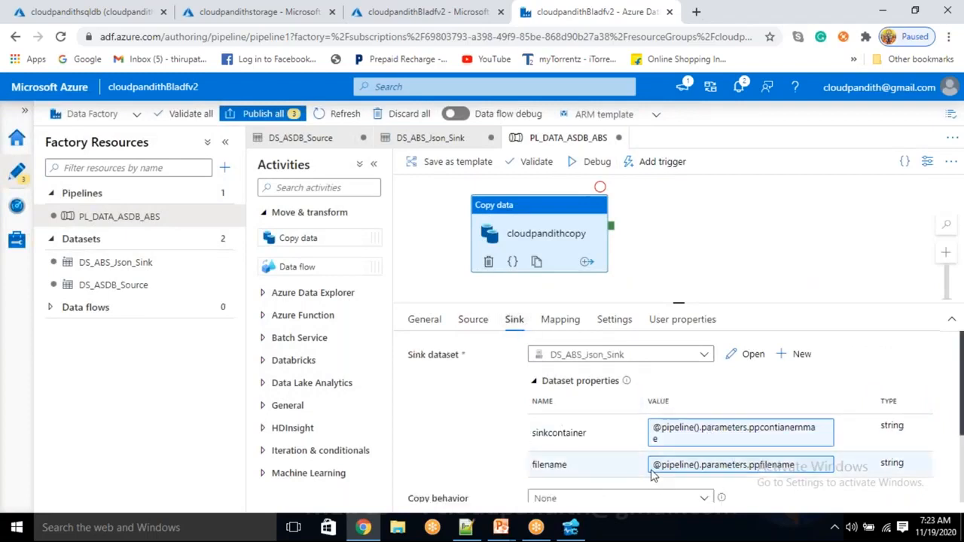
left_click(472, 320)
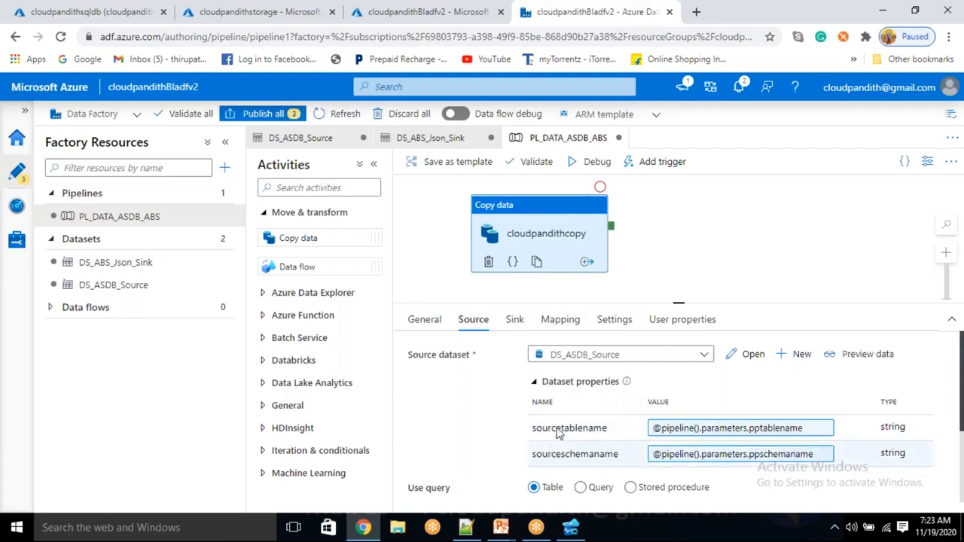
left_click(519, 326)
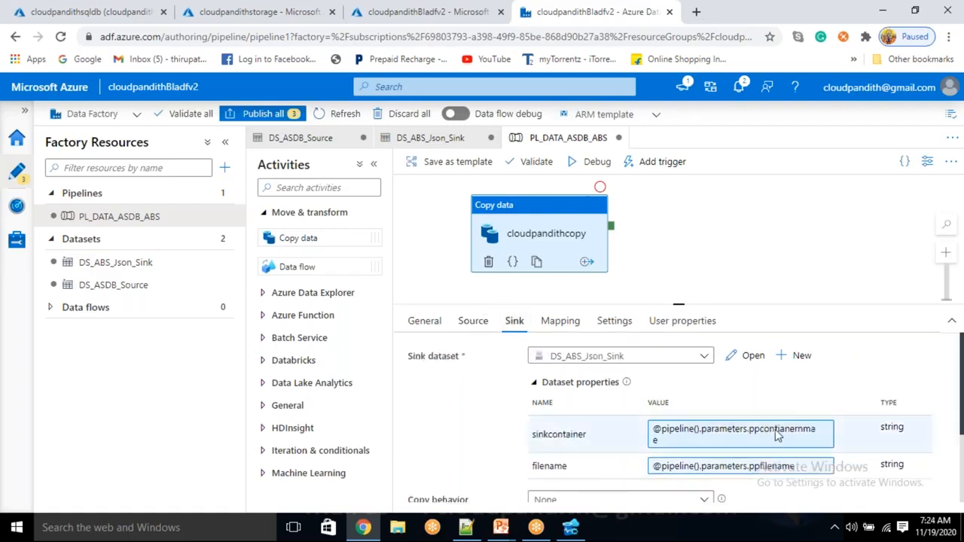
left_click(475, 323)
left_click_drag(547, 230, 589, 235)
Debug the pipeline with ppschemaname dbo, pptablename cust, ppcontianernmae custdata and ppfilename cloudpandithcust.csv, and check the run output
left_click(656, 223)
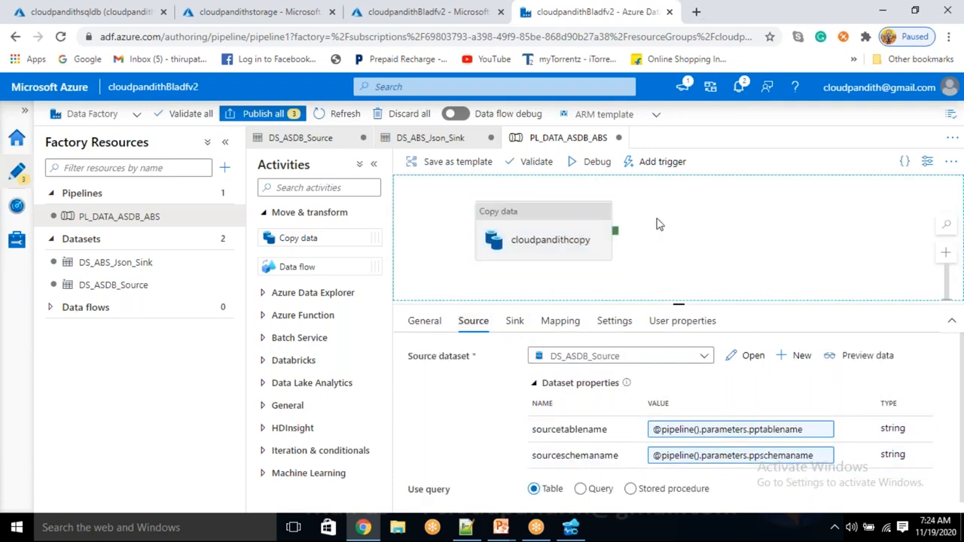
left_click(608, 170)
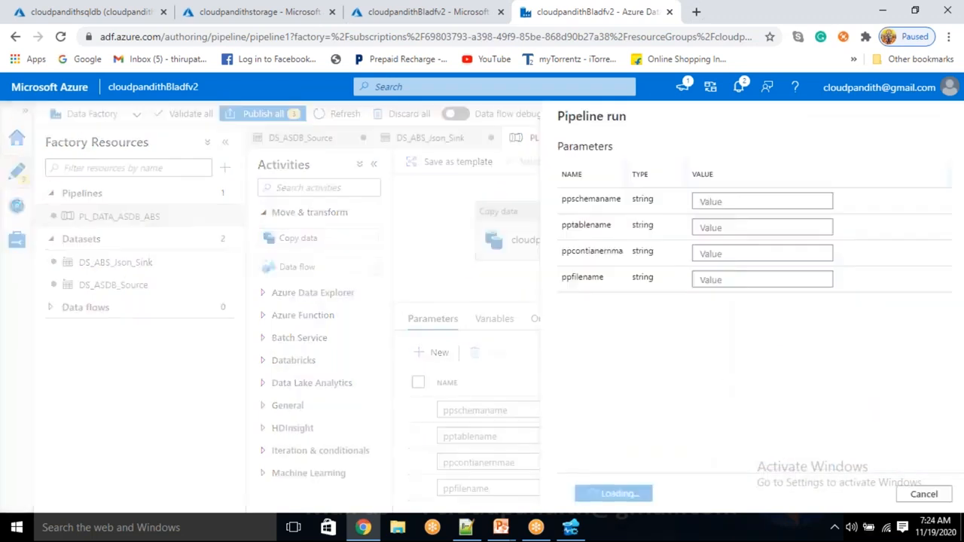
left_click(691, 200)
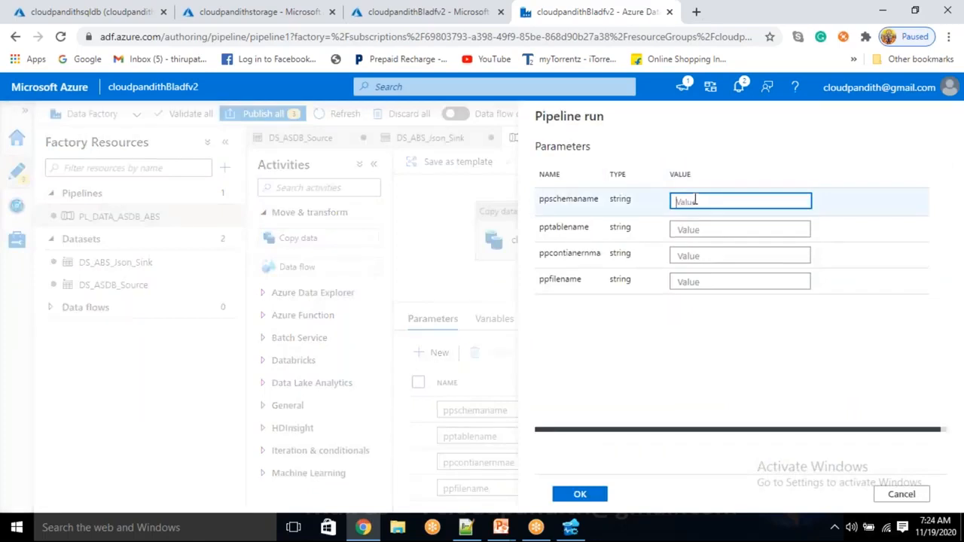
type("dbo")
key("Tab")
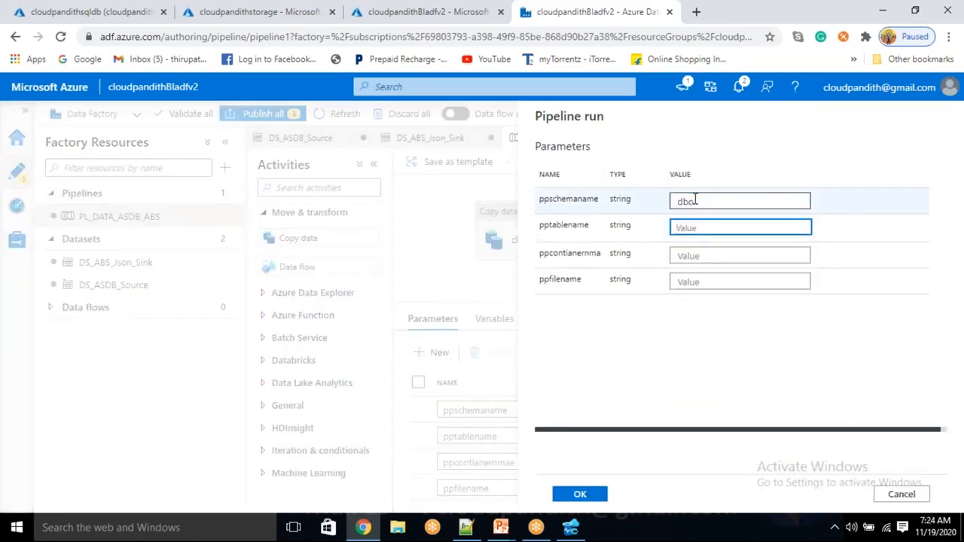
type("cust")
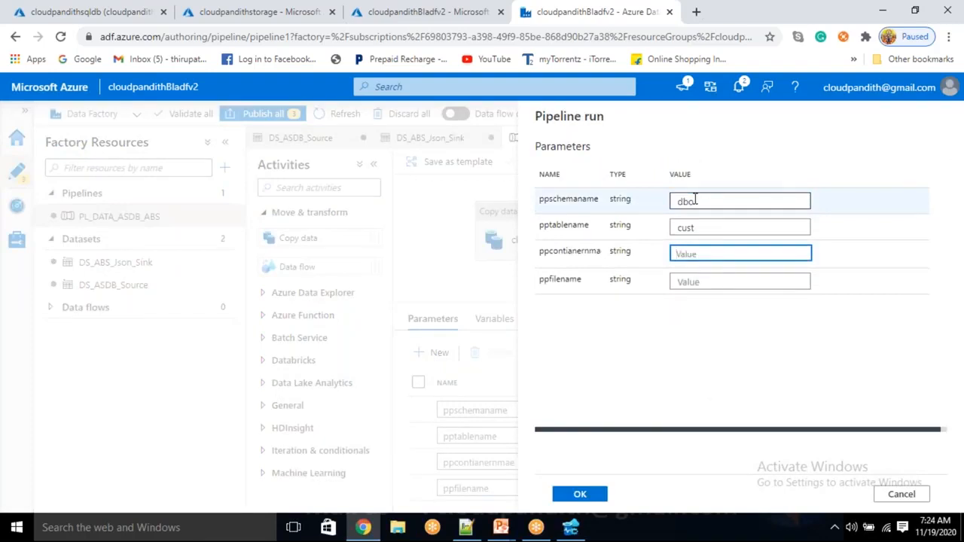
type("custdata")
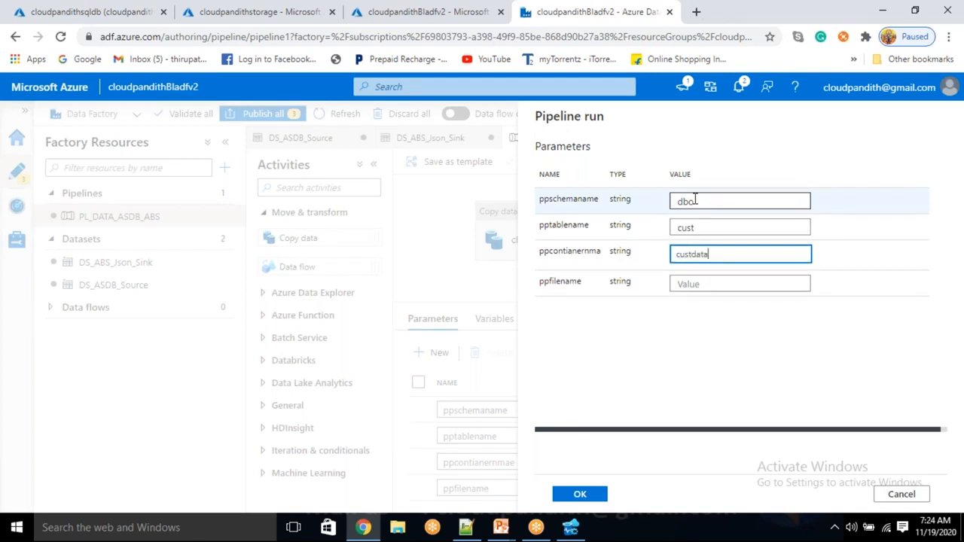
key("Tab")
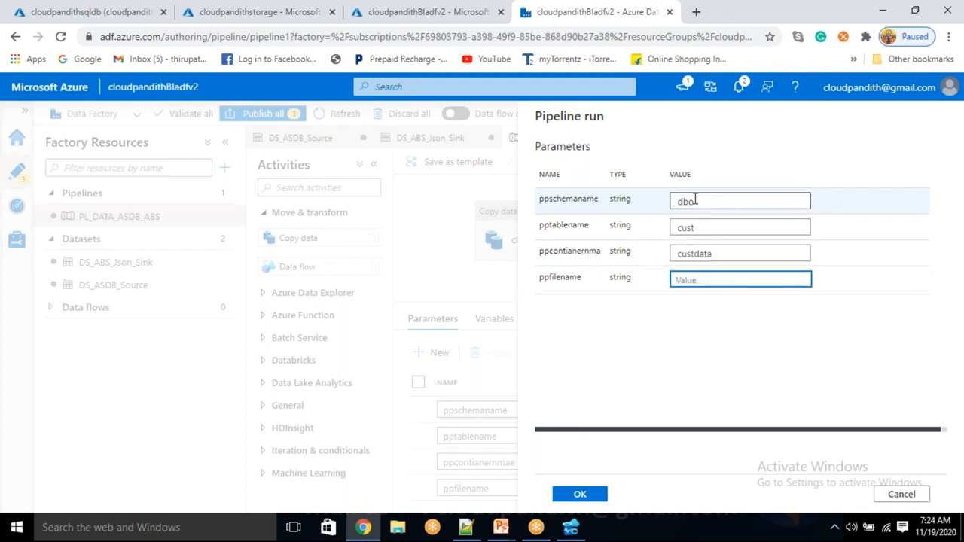
type("cloudpandithcust.csv")
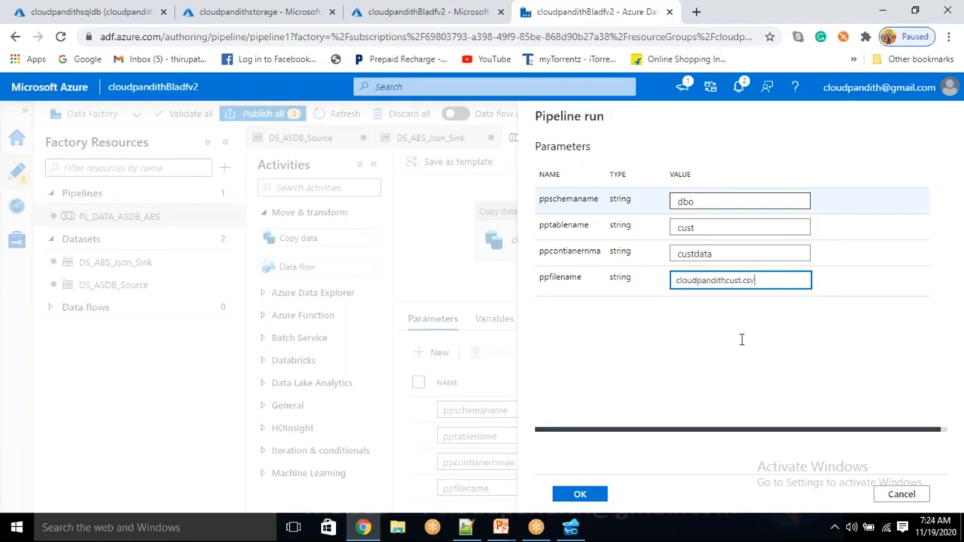
left_click(601, 497)
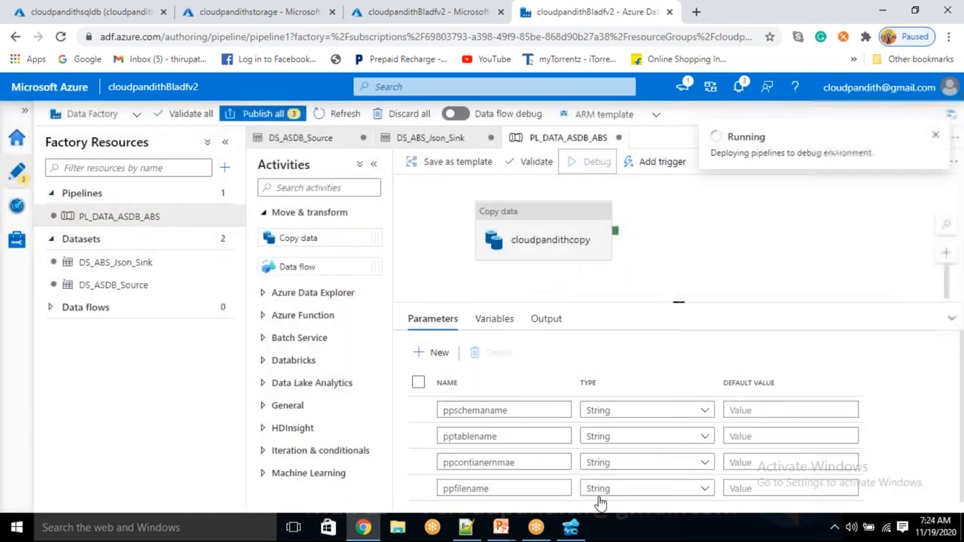
left_click(212, 11)
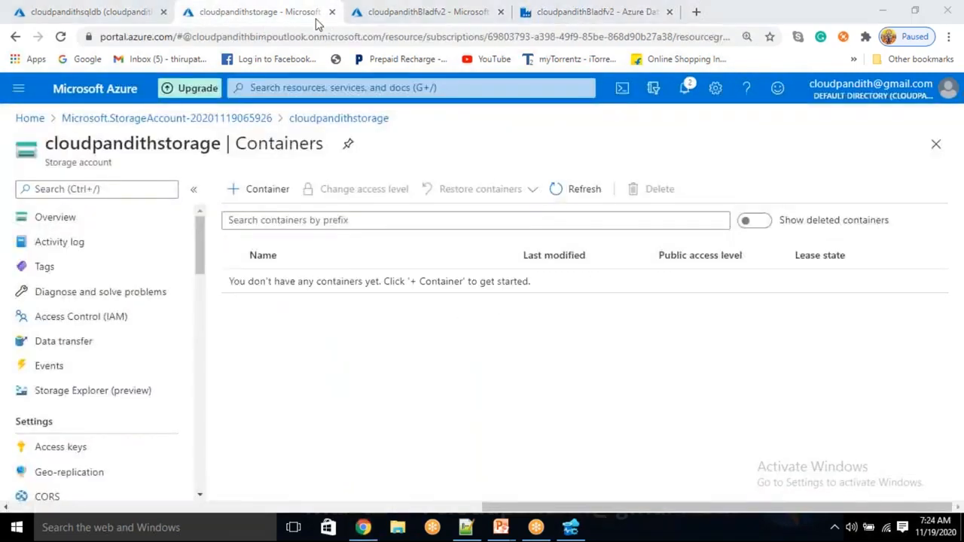
left_click(548, 21)
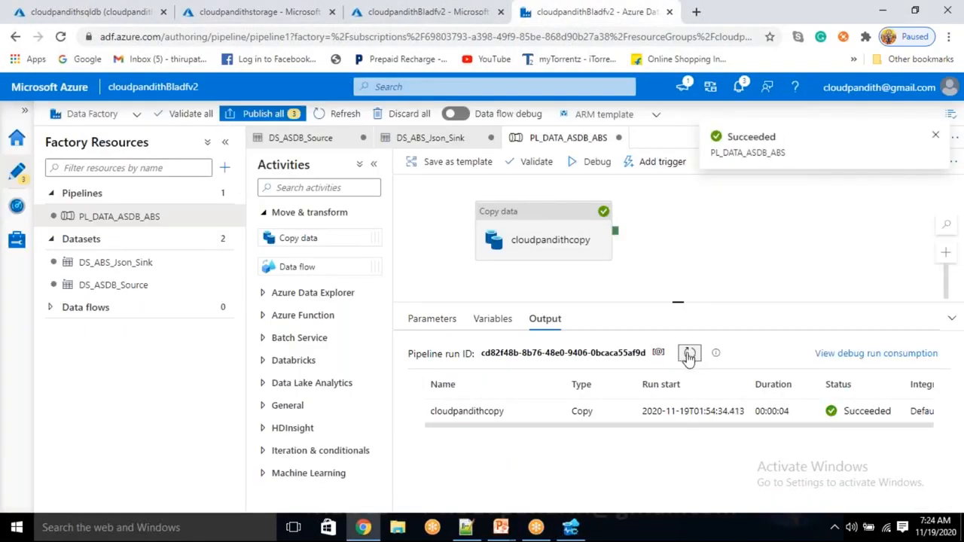
Refresh the cloudpandithstorage container list and open the contents of cloudpandithcust.csv in the custdata container
left_click(284, 7)
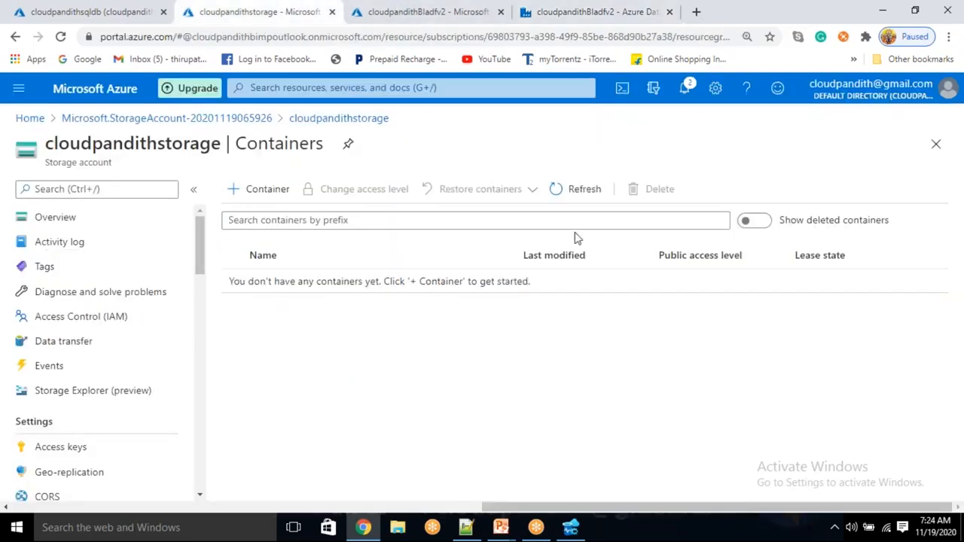
left_click(570, 192)
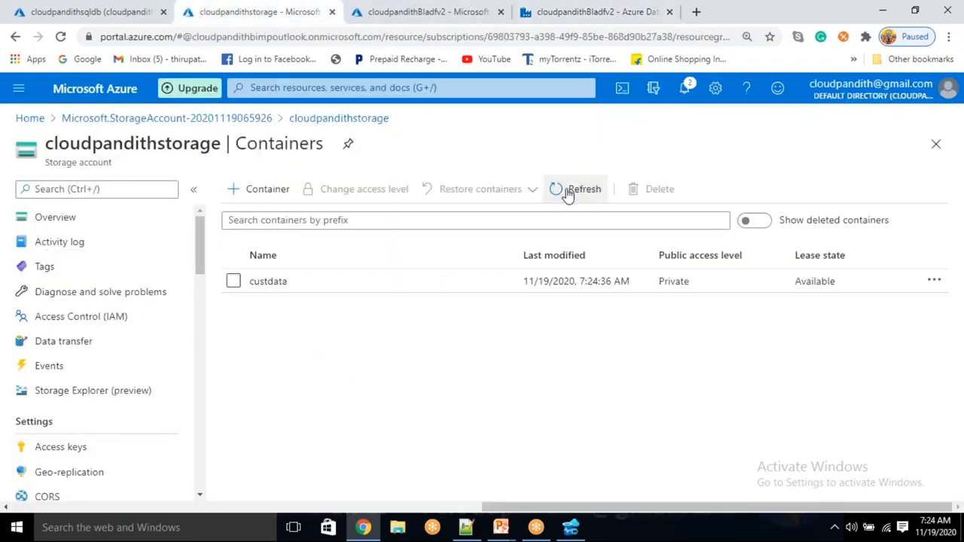
left_click(269, 282)
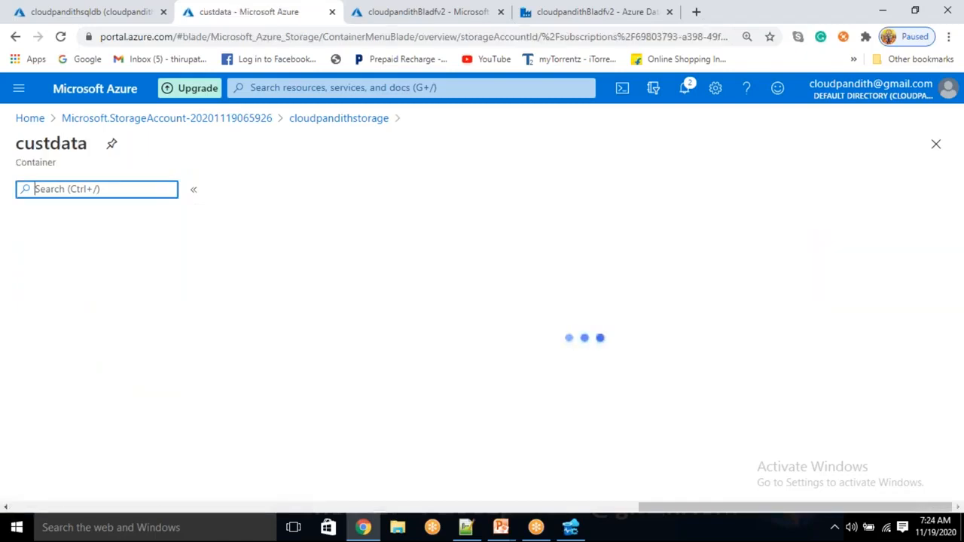
left_click(323, 320)
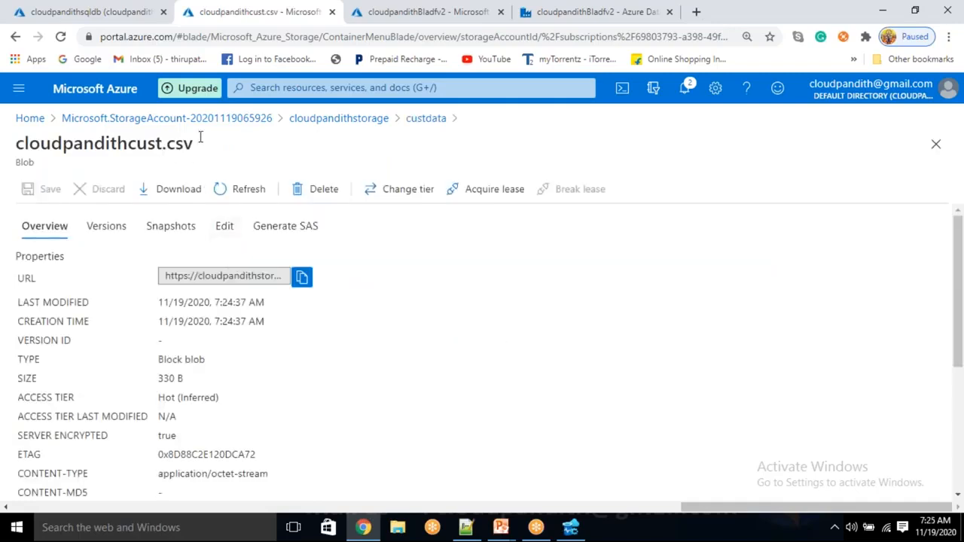
left_click(224, 227)
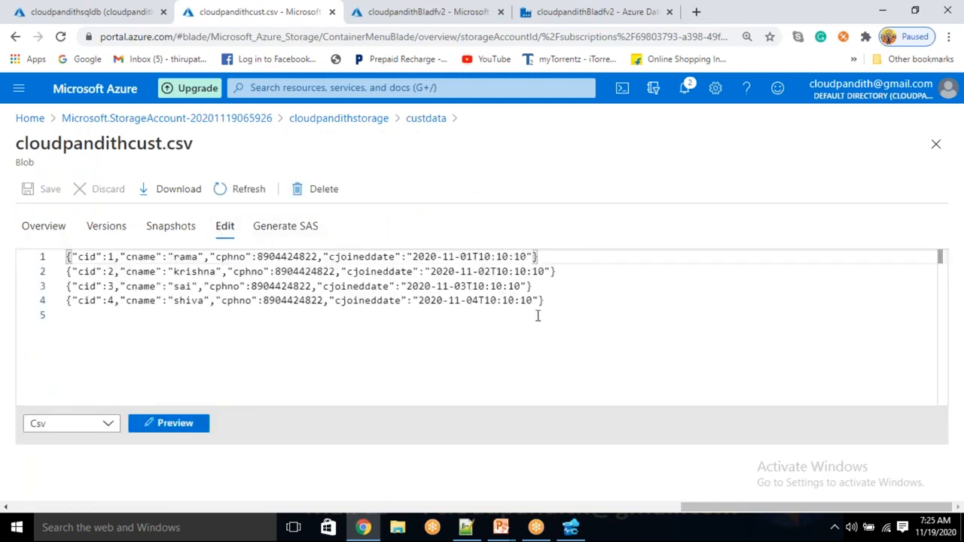
Examine the format of the records in the blob against the .csv extension of its file name
left_click(555, 298)
key("ctrl+a")
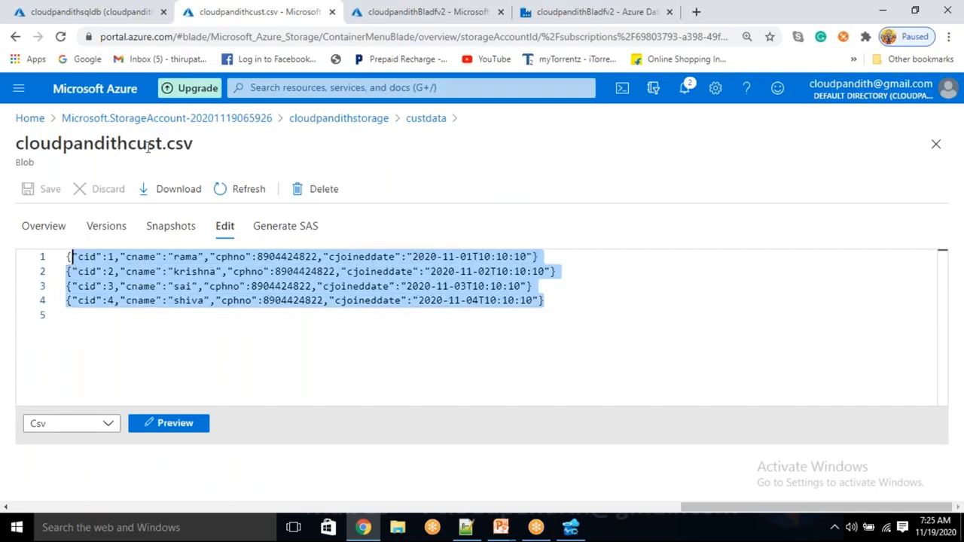
left_click_drag(161, 144, 252, 139)
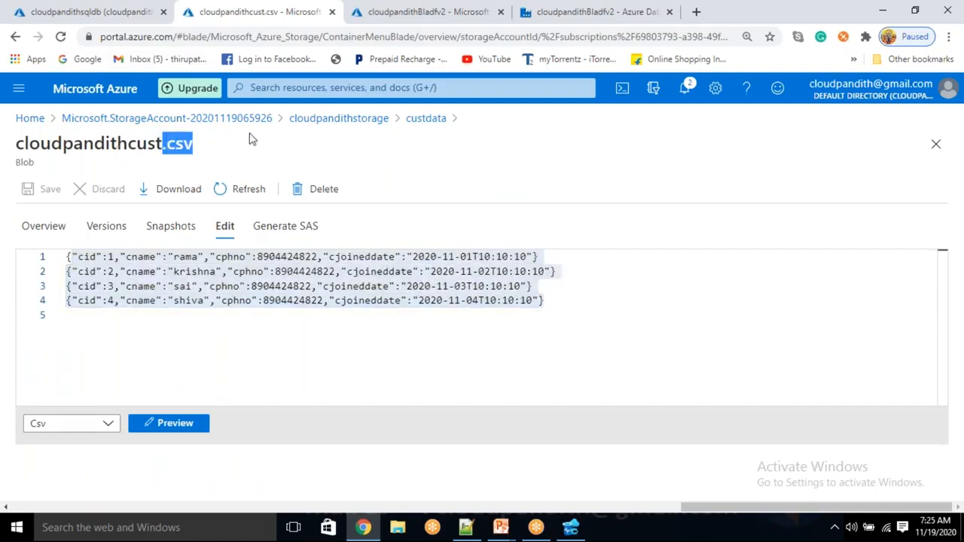
left_click(571, 306)
left_click_drag(539, 293, 95, 274)
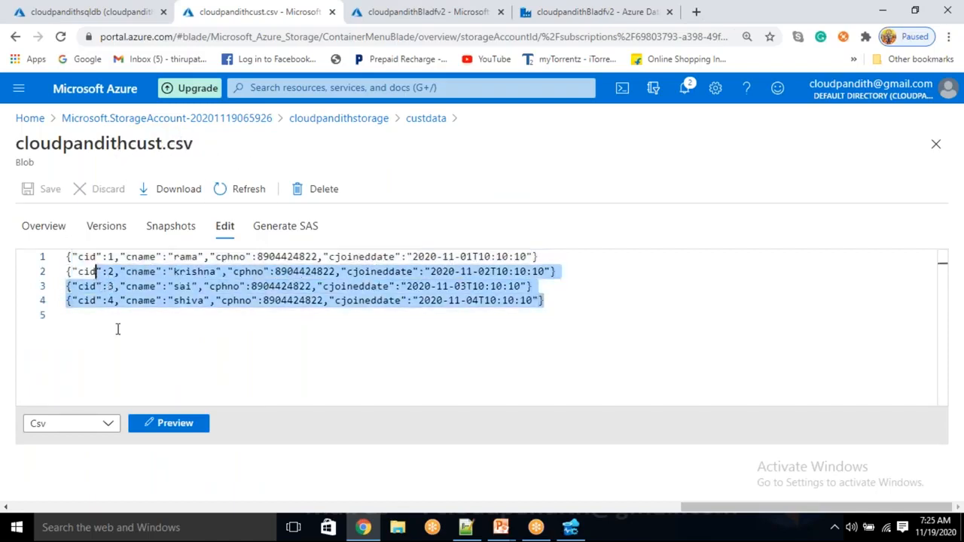
left_click(150, 349)
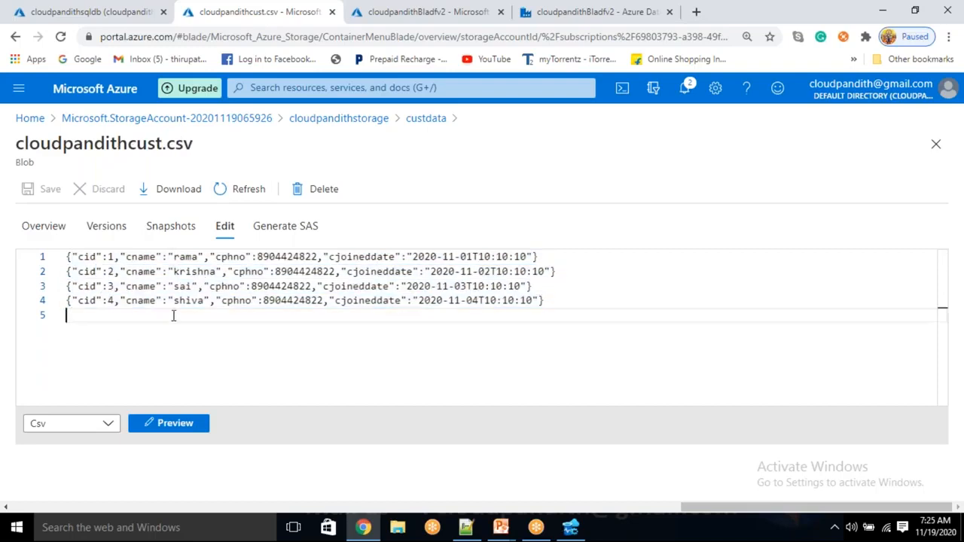
Delete the custdata container from cloudpandithstorage and return to the pipeline in Data Factory
left_click(428, 121)
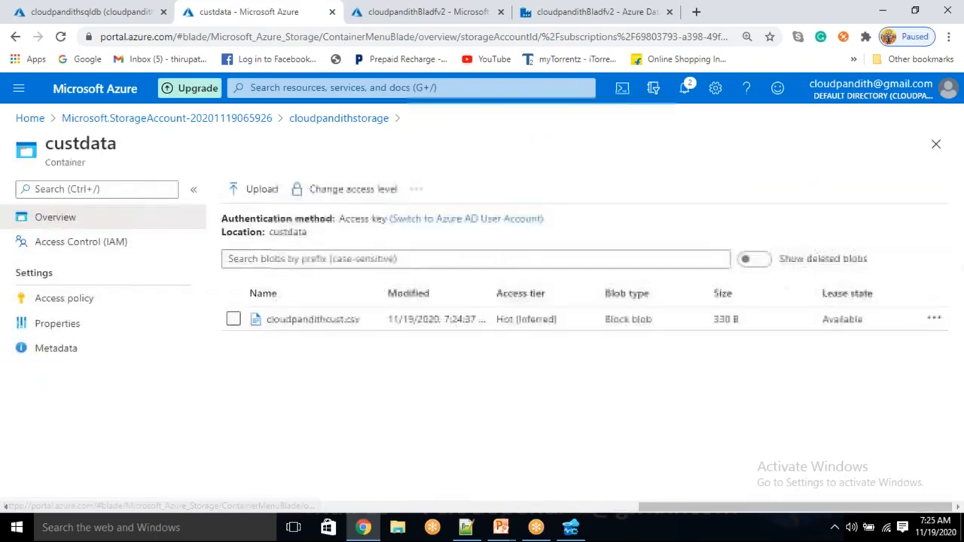
left_click(363, 123)
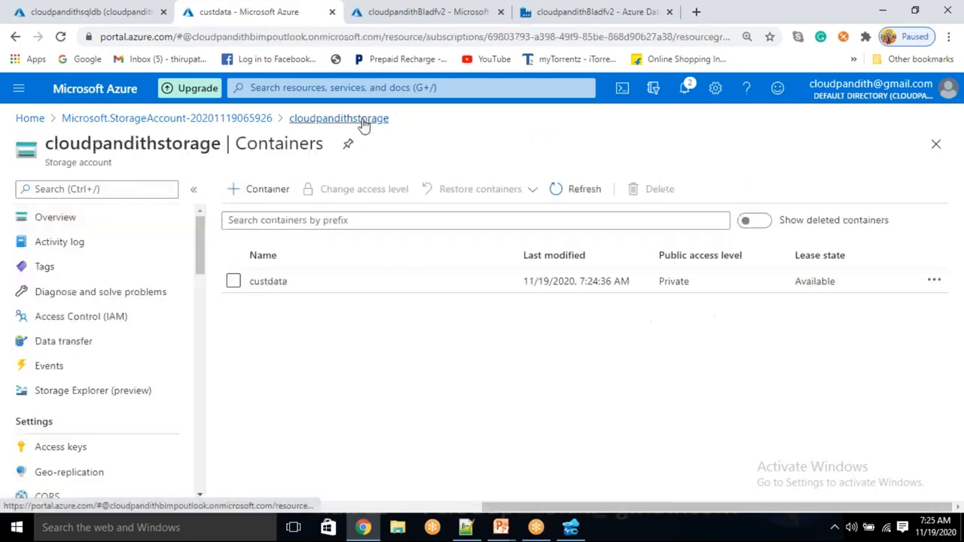
left_click(233, 281)
left_click(644, 189)
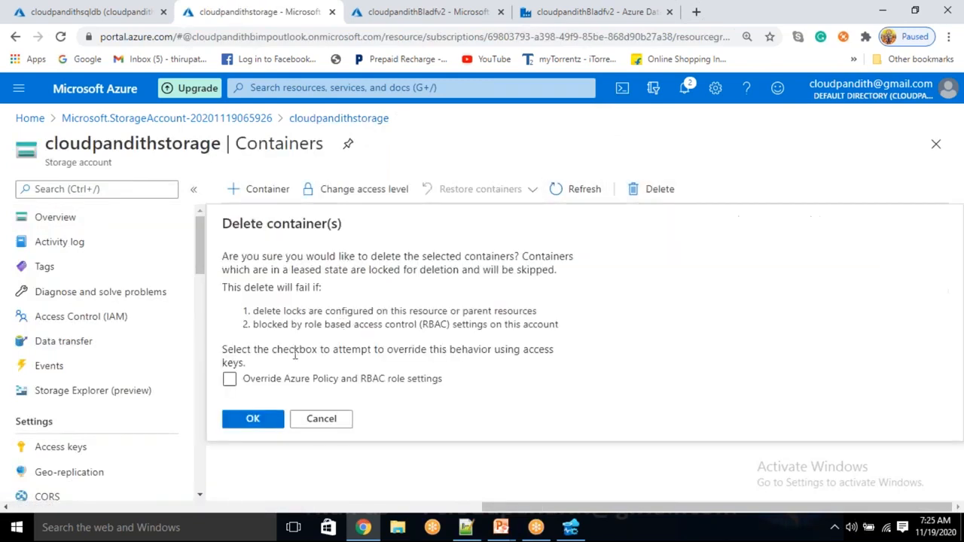
left_click(241, 420)
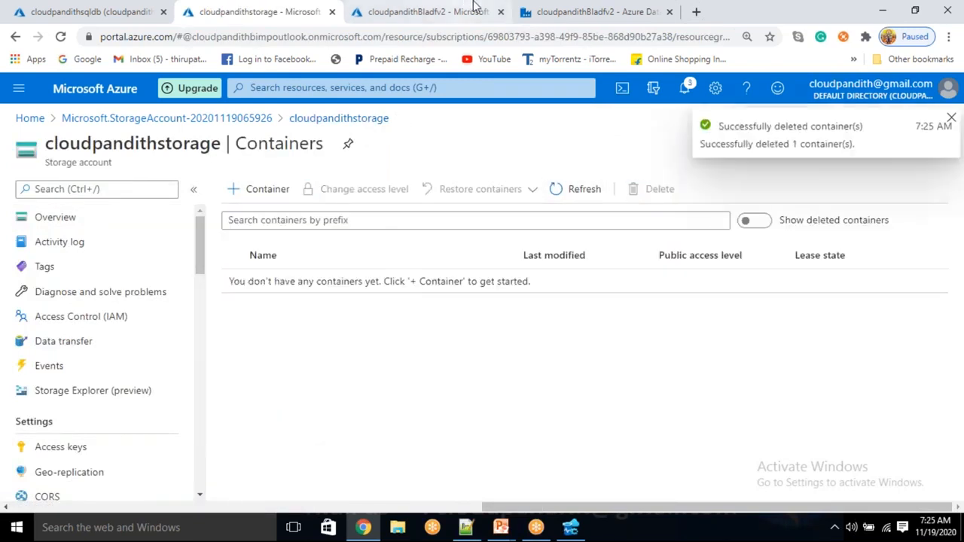
left_click(574, 17)
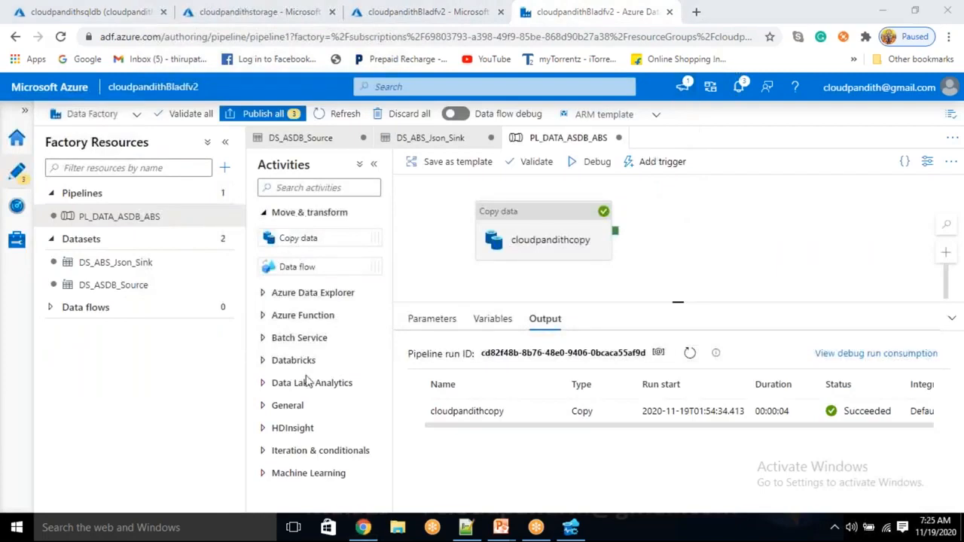
Add a Stored procedure activity to the pipeline and connect the success output of cloudpandithcopy to it
left_click(277, 407)
scroll(284, 411, "down", 5)
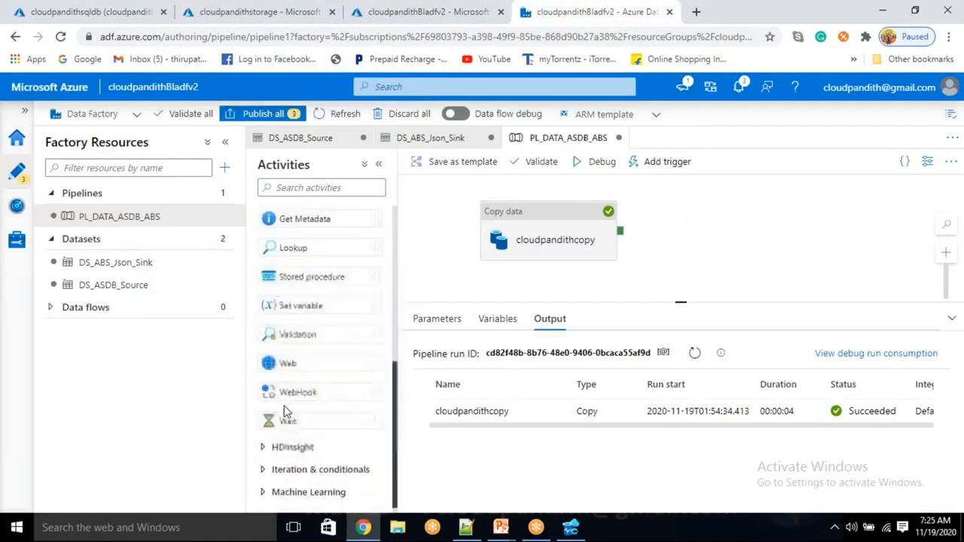
scroll(284, 405, "up", 3)
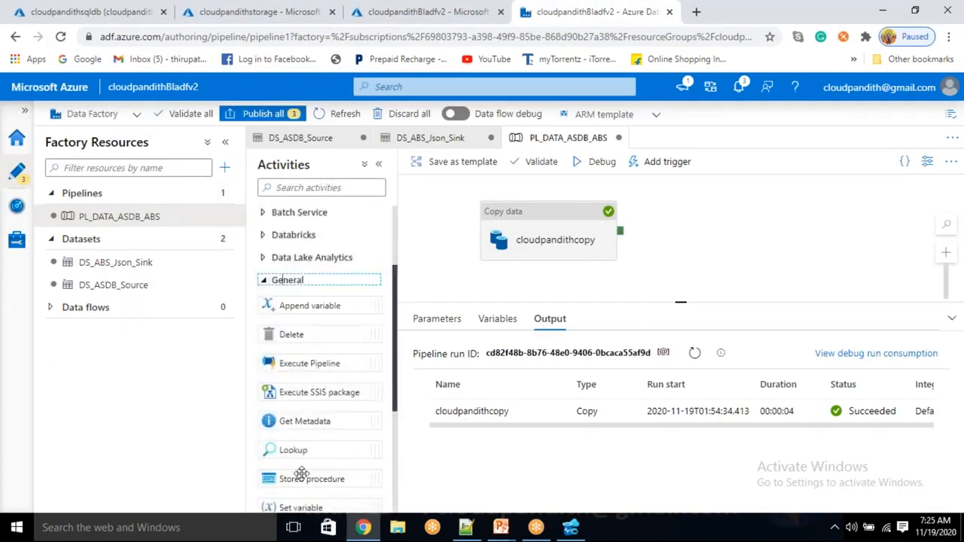
left_click_drag(302, 473, 736, 209)
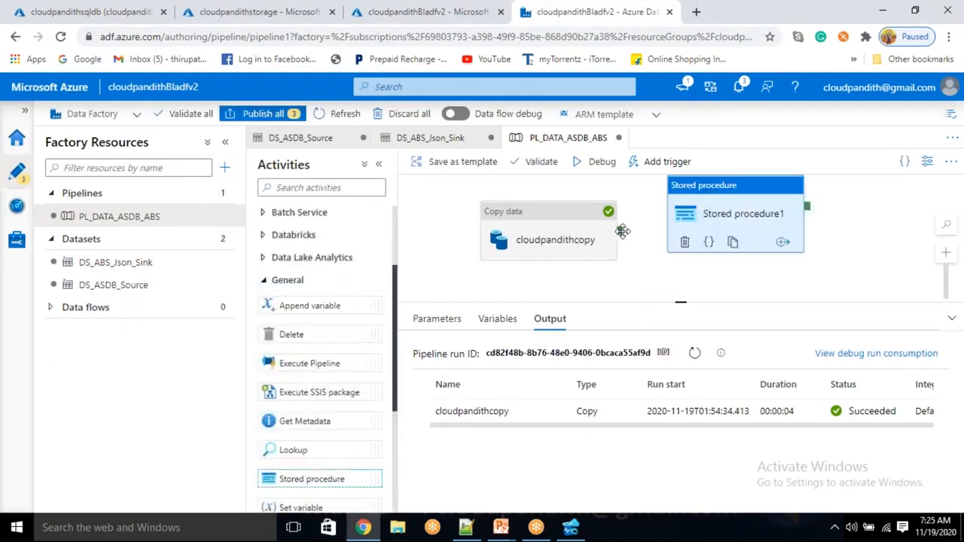
left_click_drag(621, 231, 678, 215)
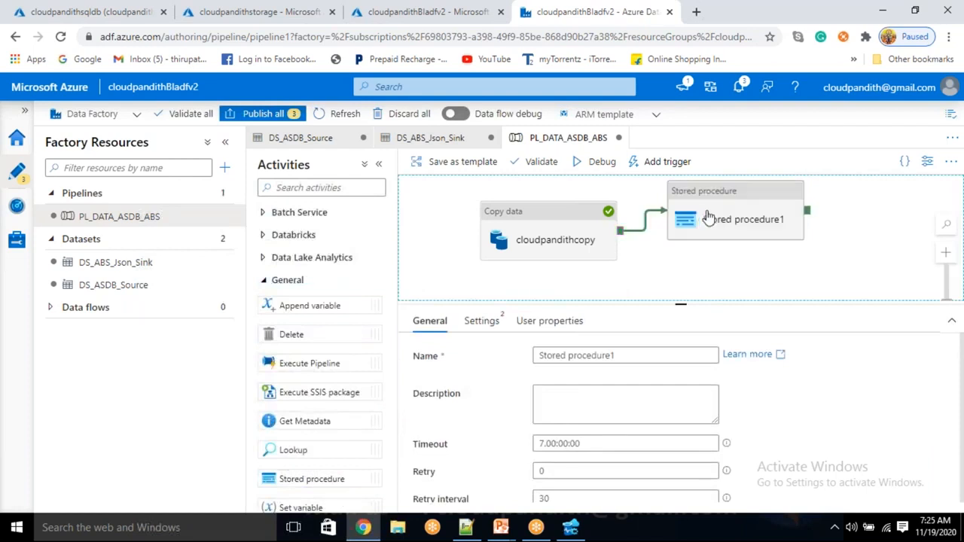
Open the stored procedure activity's settings, then inspect the database's stored procedures under Programmability in Azure Data Studio
left_click(708, 217)
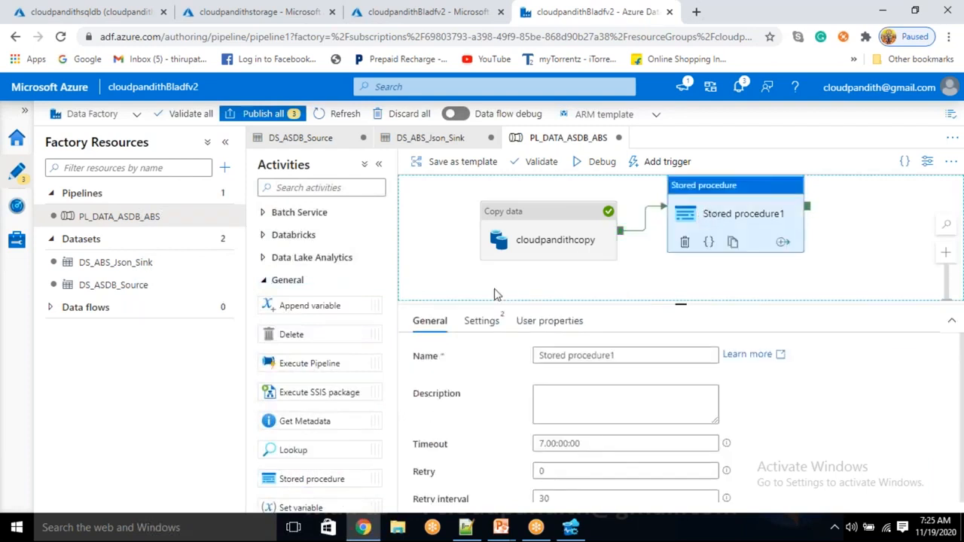
left_click_drag(631, 349, 606, 351)
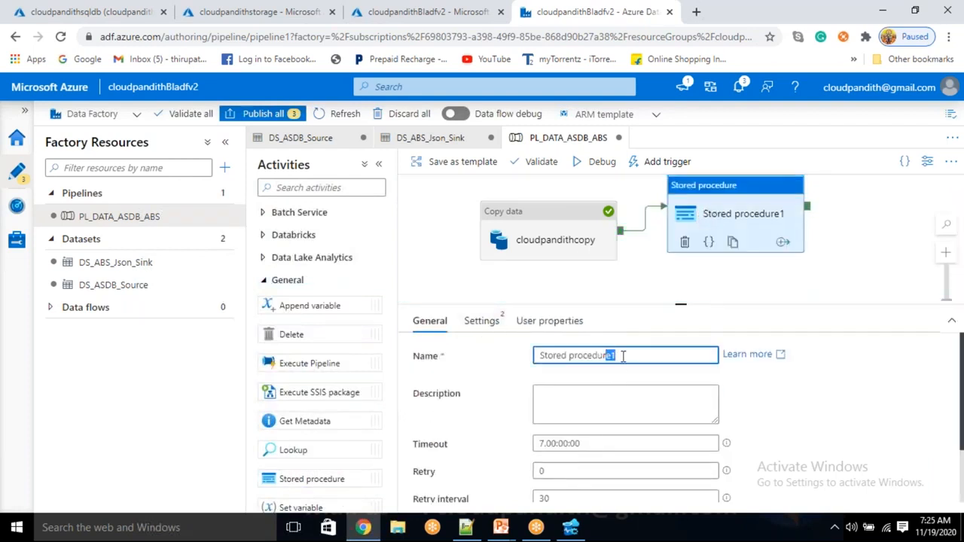
key("ctrl+a")
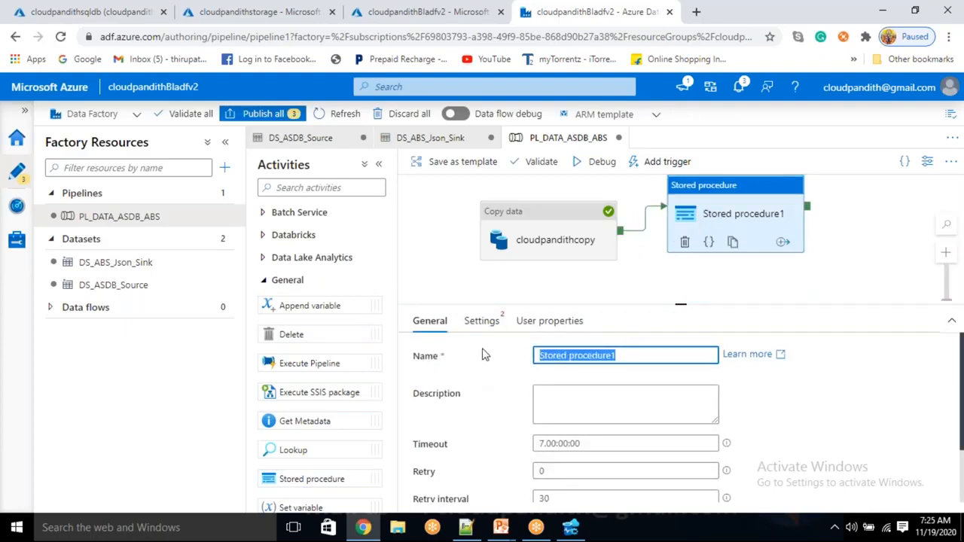
left_click(483, 322)
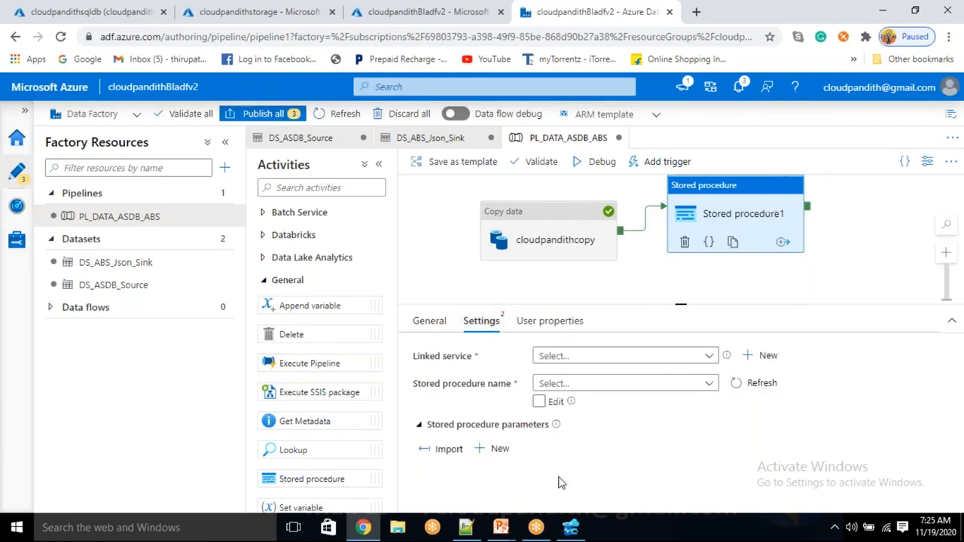
left_click(570, 527)
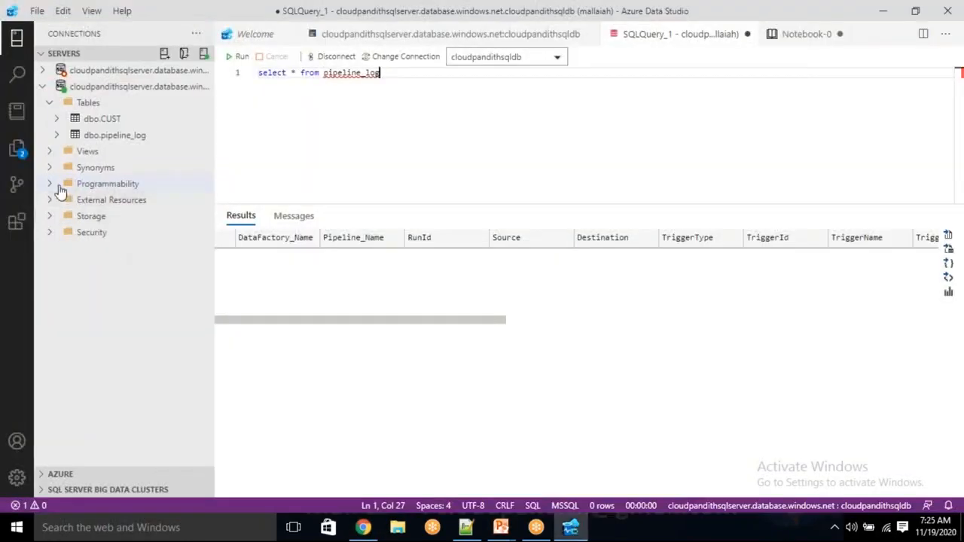
left_click(50, 184)
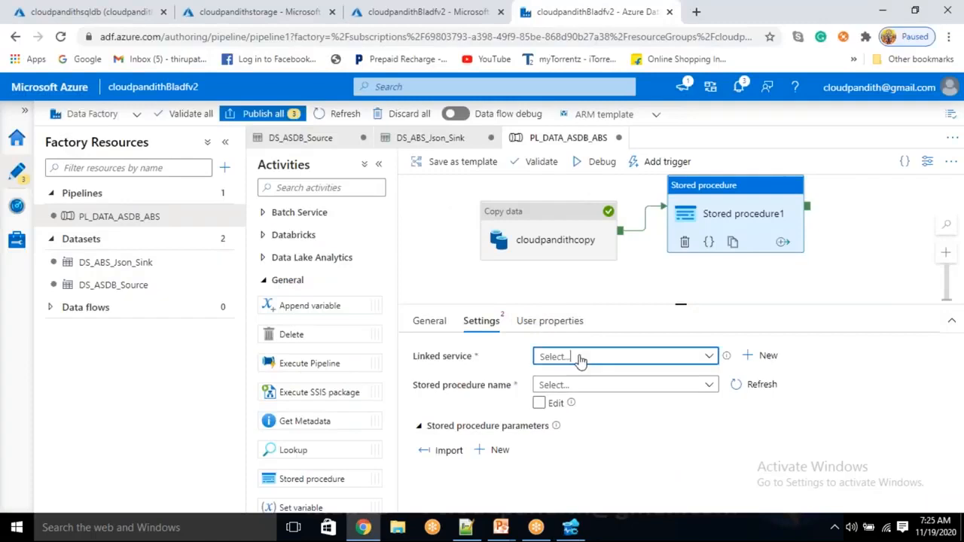
In Data Factory, set the activity's linked service to LS_ASDB and its stored procedure to [dbo].[pipeline_log_usp]
left_click(577, 357)
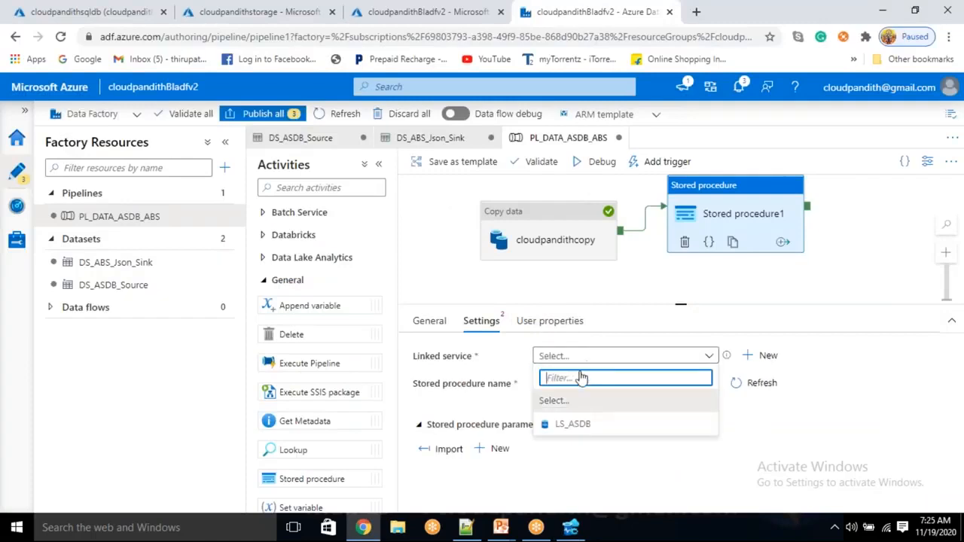
left_click(585, 426)
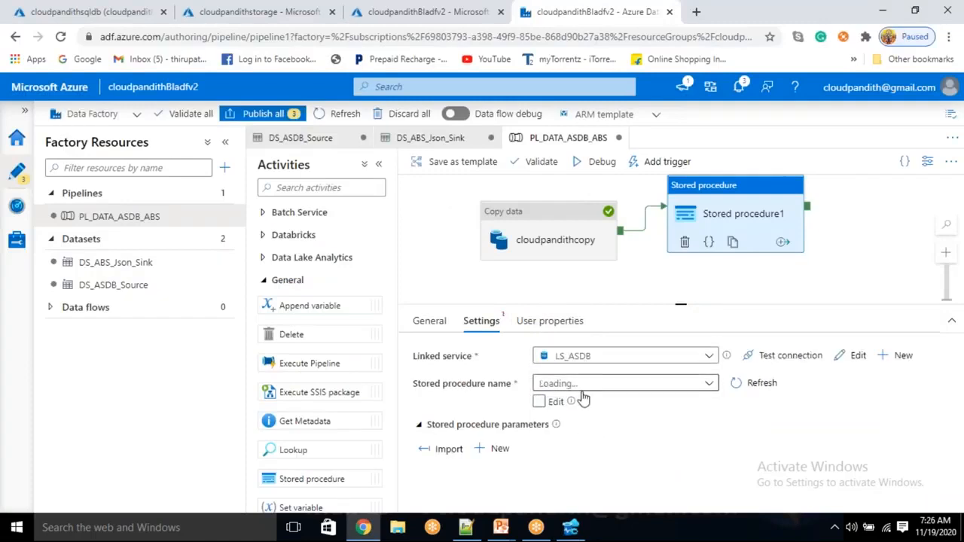
left_click(586, 391)
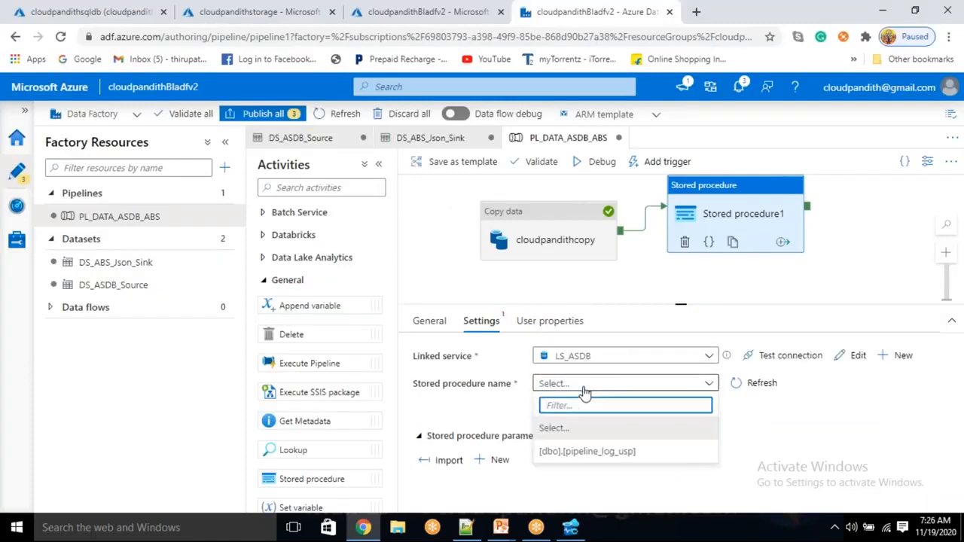
left_click(584, 454)
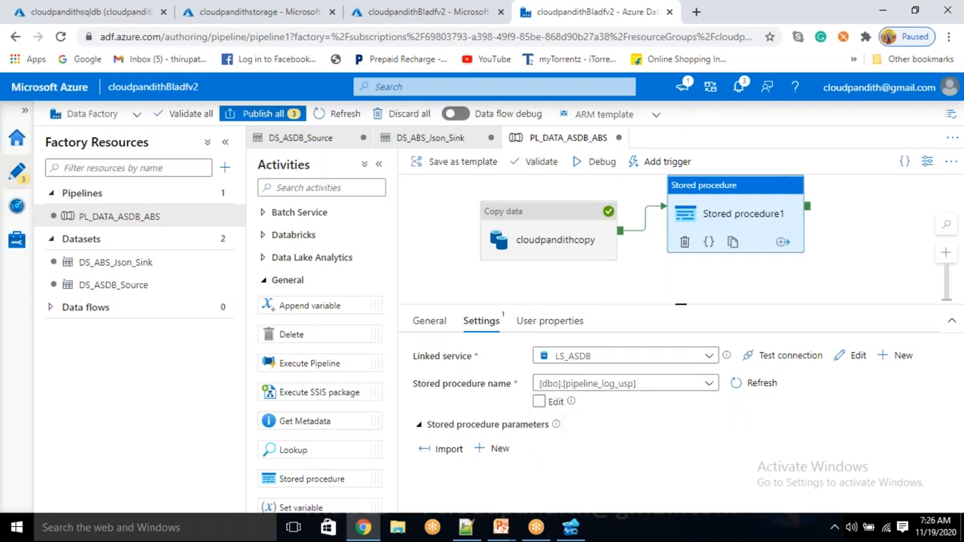
left_click(709, 384)
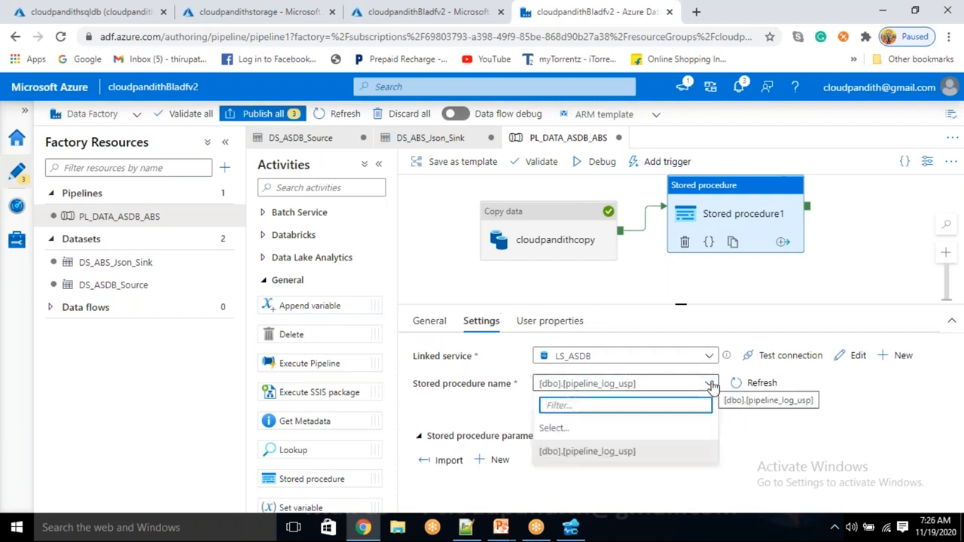
left_click(593, 459)
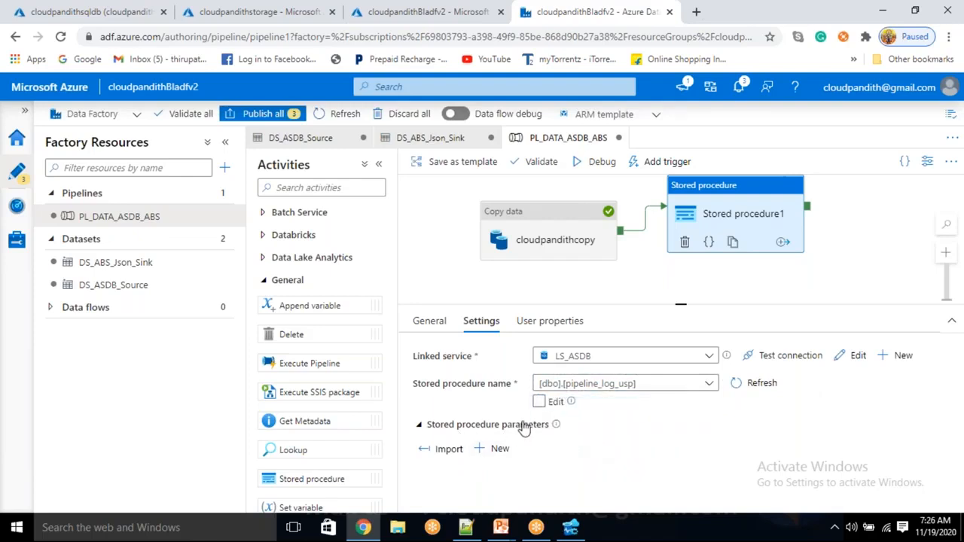
left_click(497, 449)
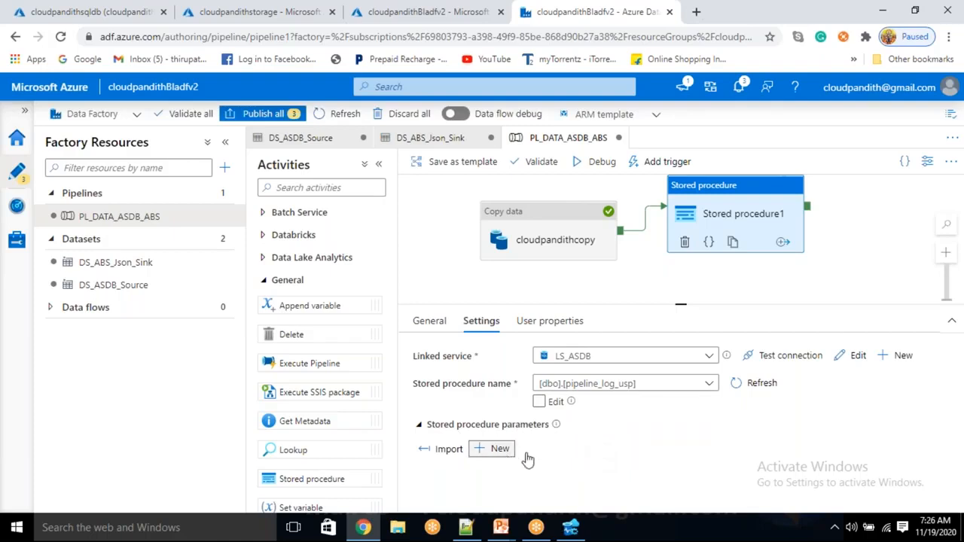
scroll(525, 467, "down", 1)
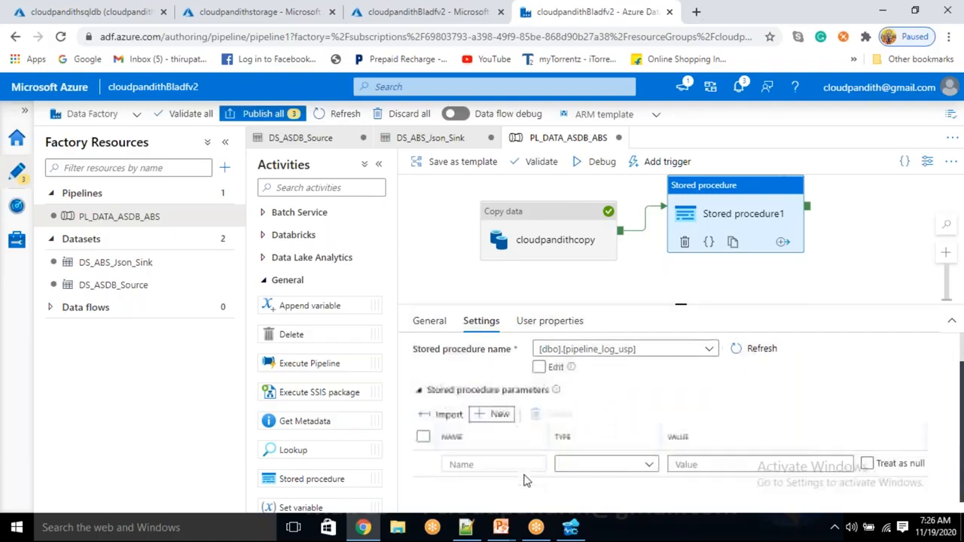
left_click(422, 437)
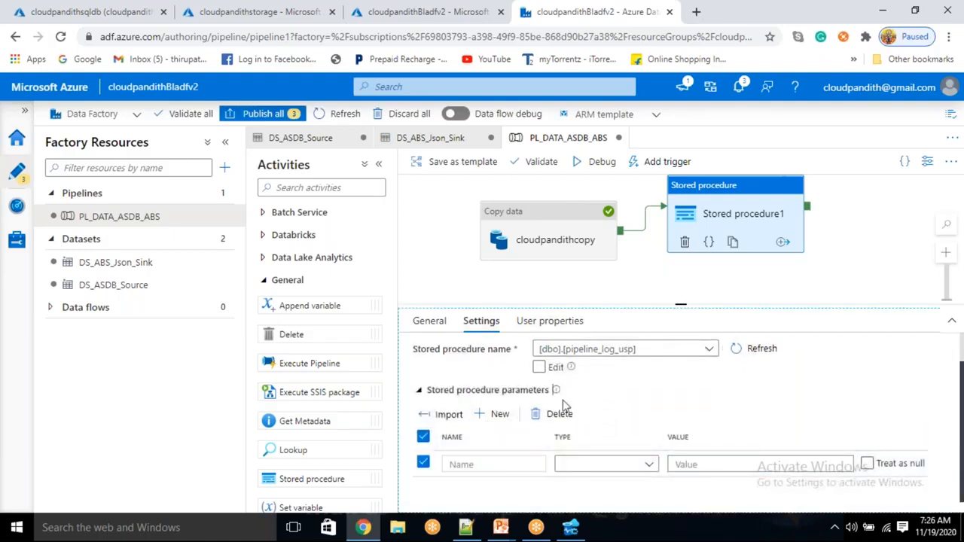
left_click(561, 414)
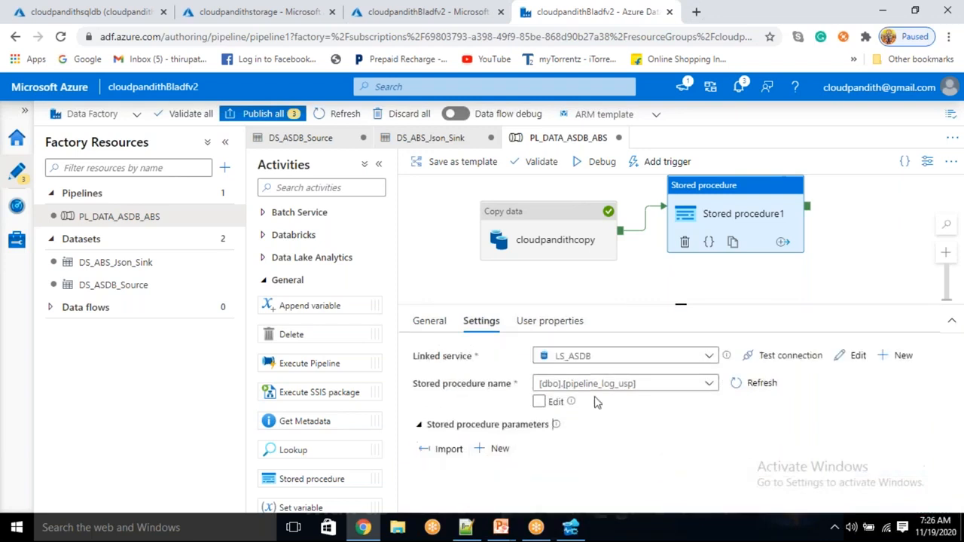
Import the parameters of the pipeline_log_usp stored procedure and review their names and types
left_click(449, 449)
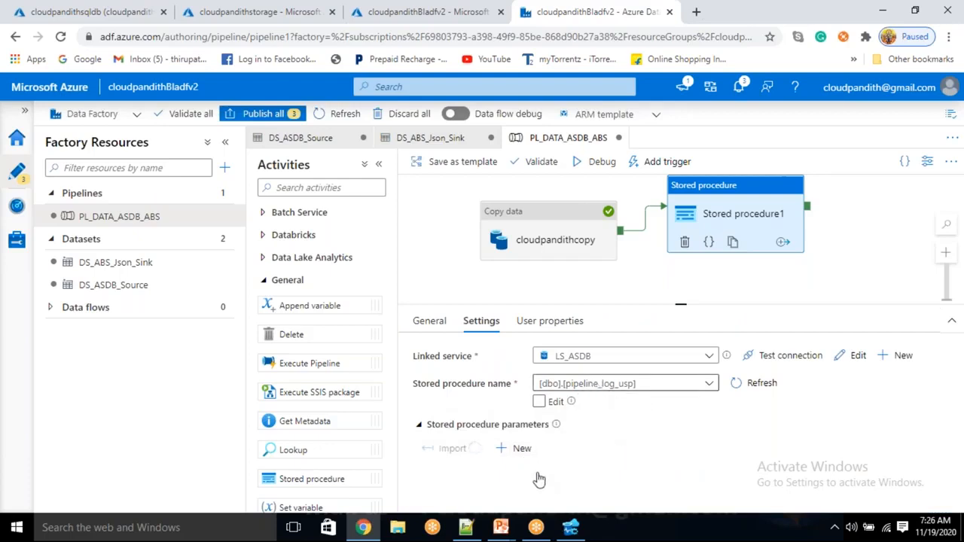
scroll(442, 464, "down", 5)
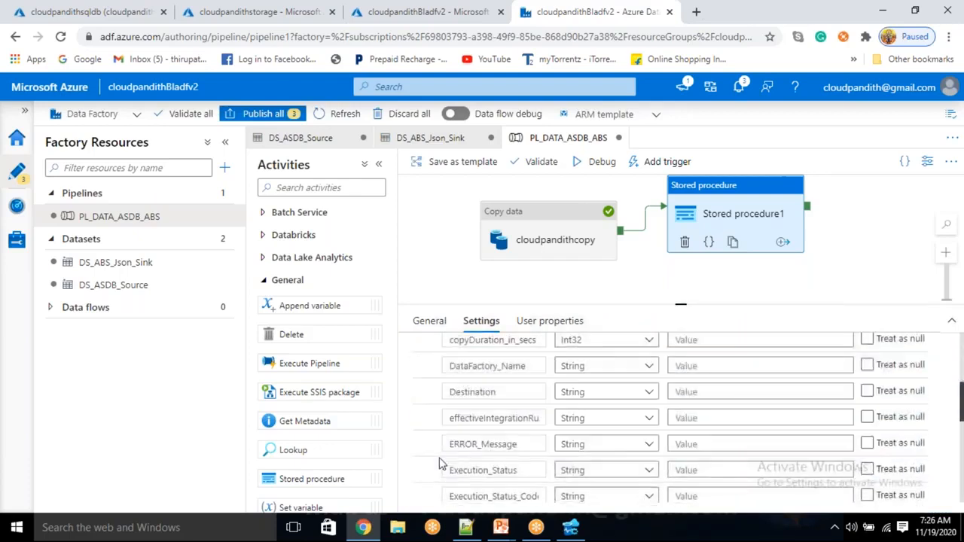
scroll(442, 463, "up", 1)
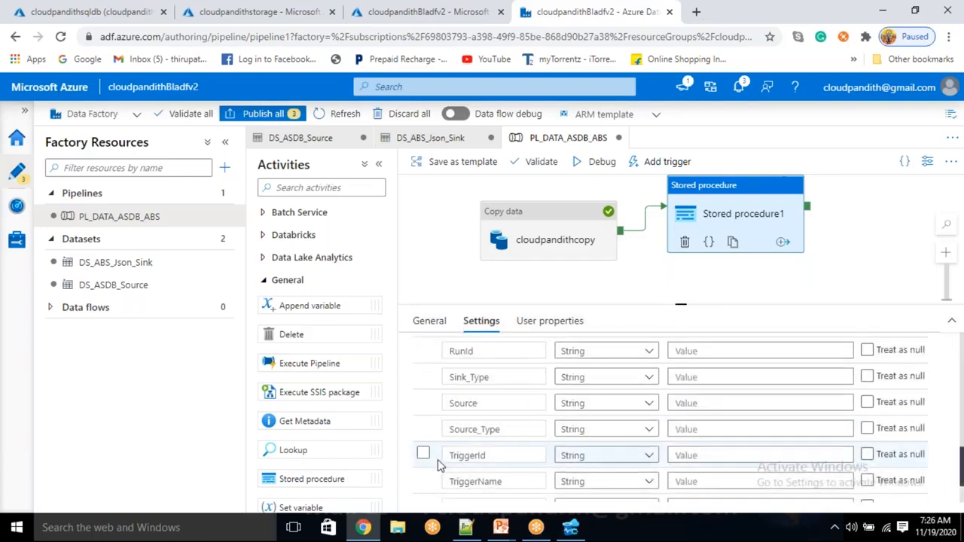
scroll(437, 464, "up", 3)
scroll(440, 465, "down", 1)
scroll(440, 465, "up", 4)
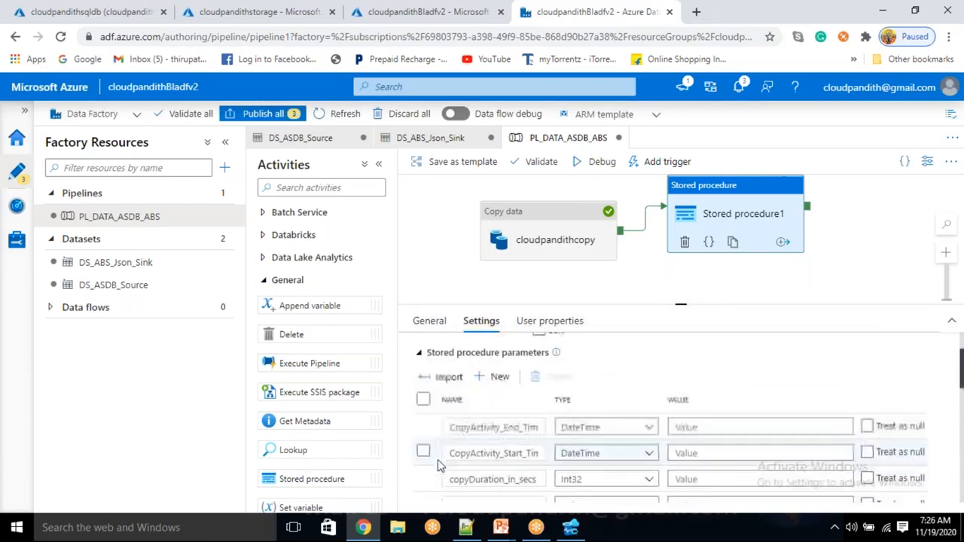
scroll(441, 464, "down", 5)
scroll(439, 465, "up", 1)
scroll(439, 462, "down", 2)
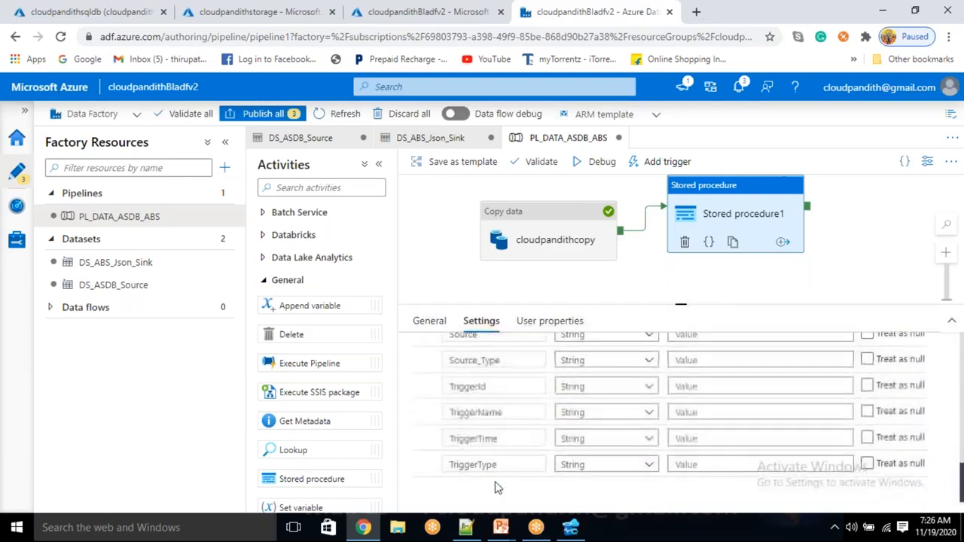
left_click(687, 465)
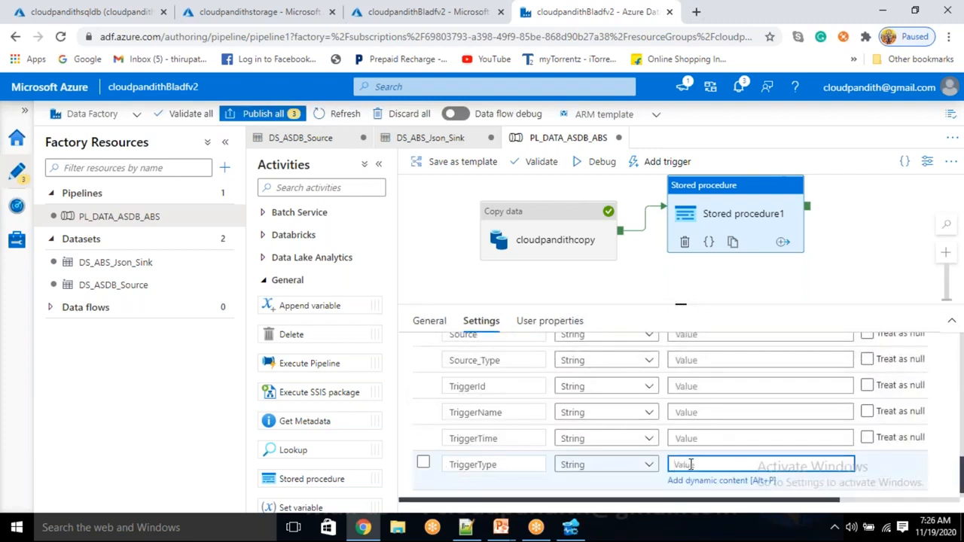
left_click(701, 482)
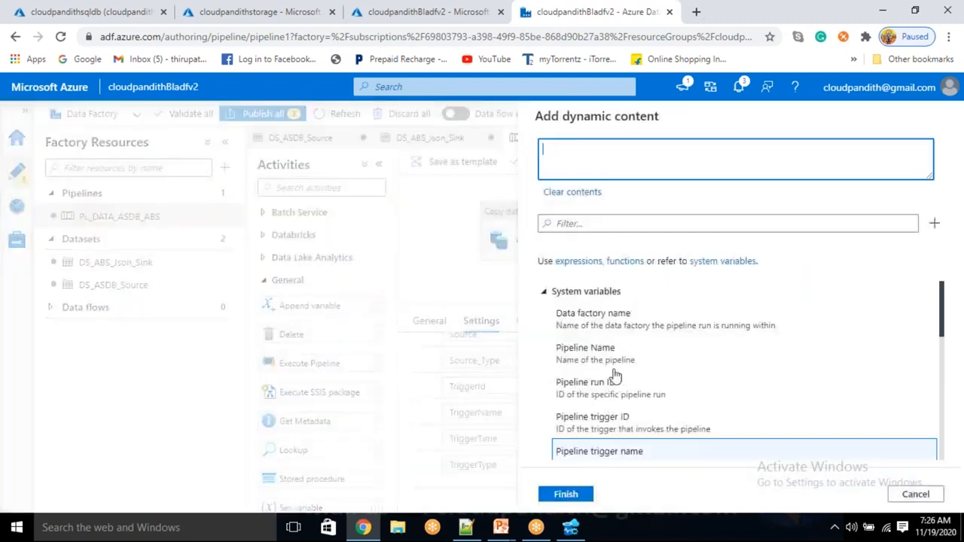
scroll(614, 365, "down", 3)
scroll(614, 365, "up", 1)
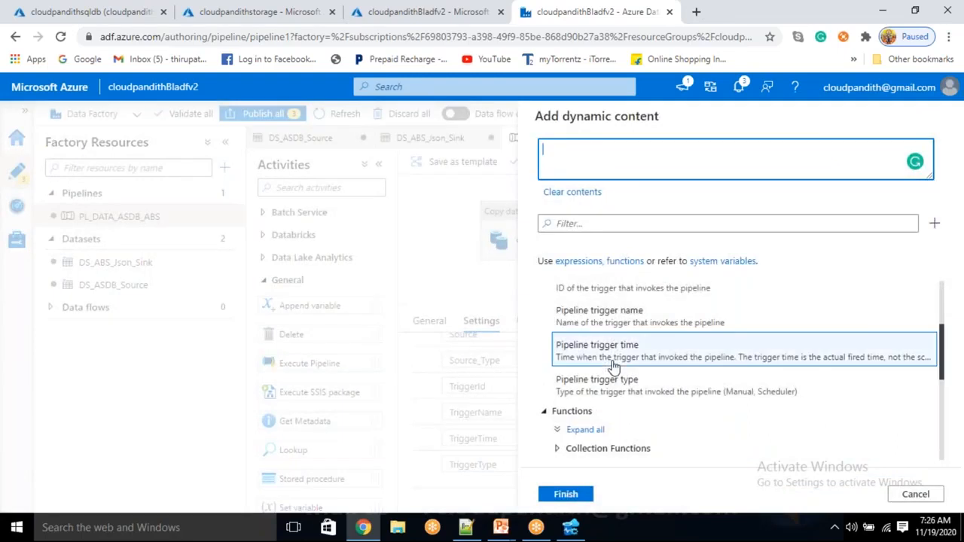
left_click(608, 388)
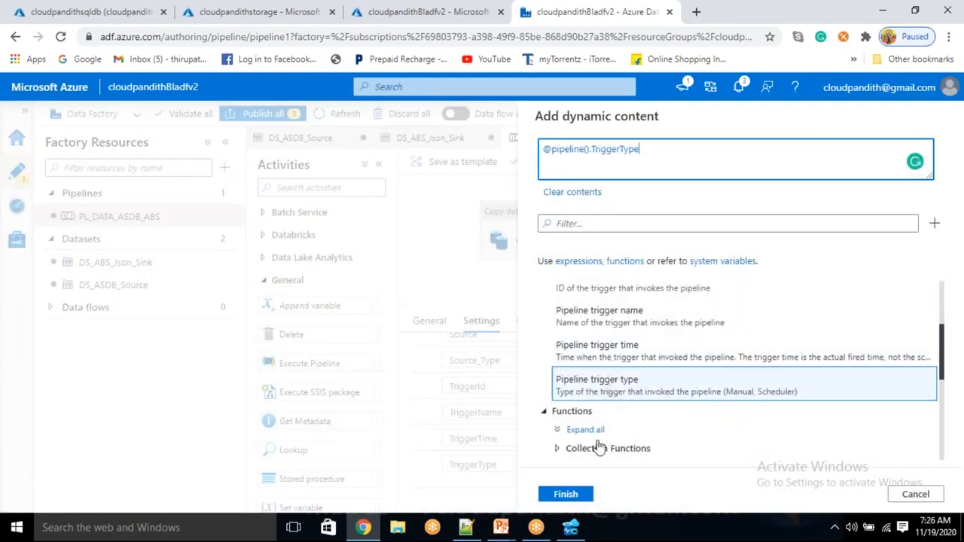
left_click(566, 496)
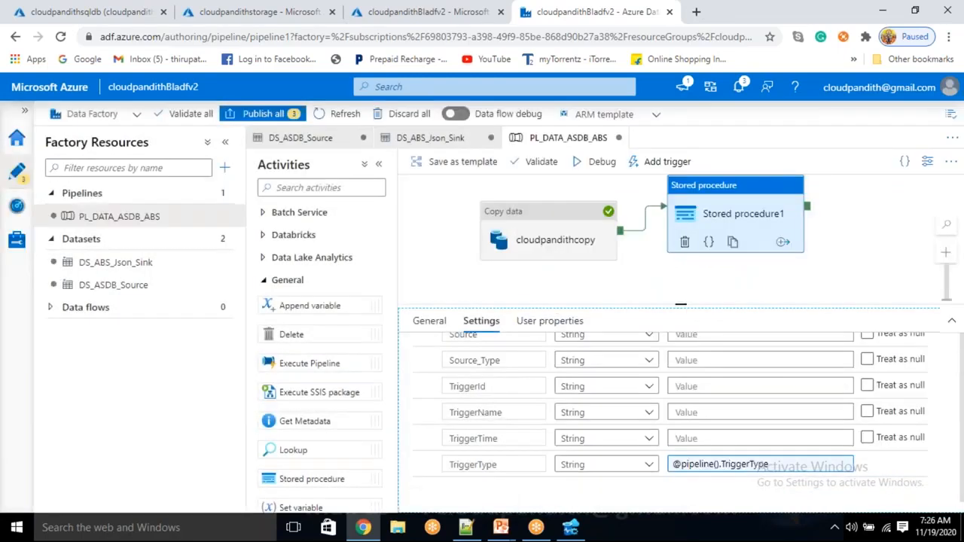
left_click(705, 437)
left_click(692, 456)
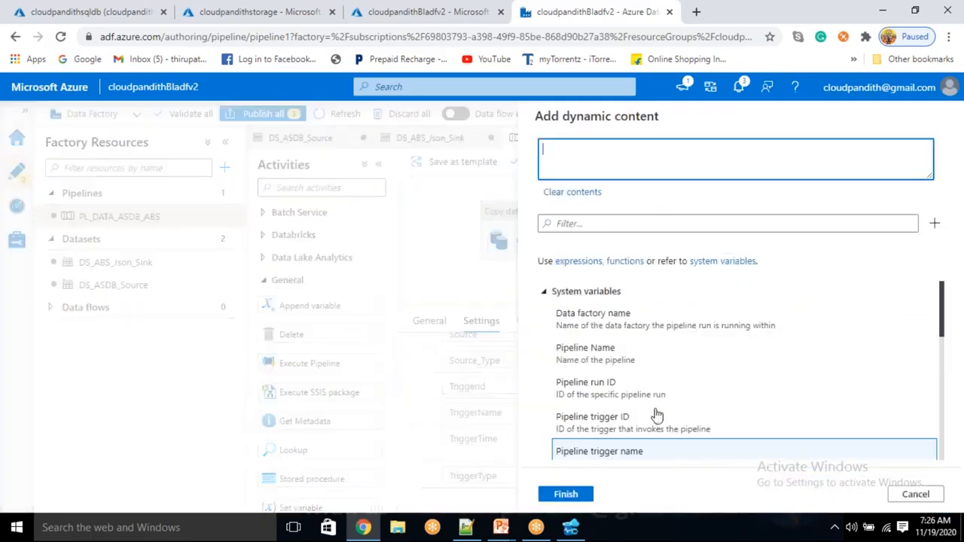
scroll(656, 414, "down", 3)
scroll(678, 362, "up", 2)
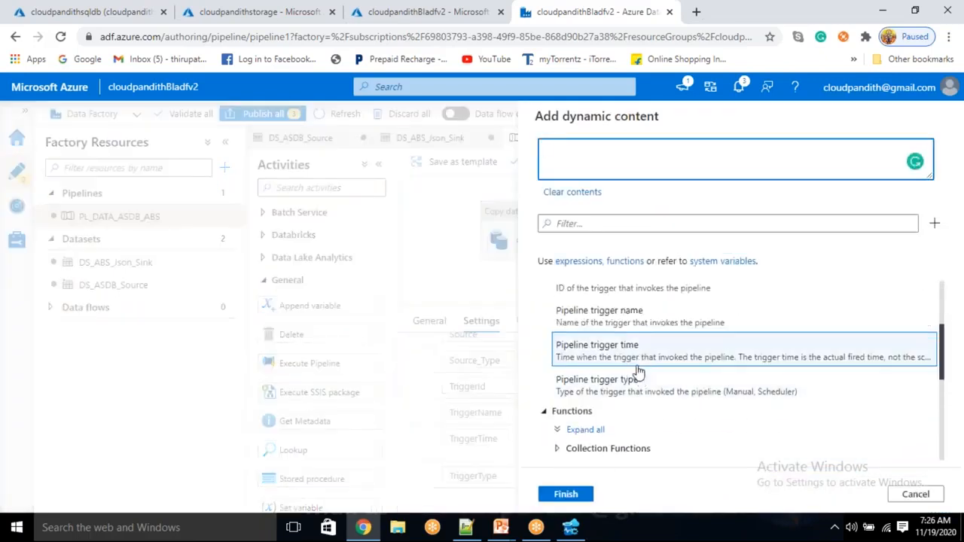
left_click(614, 348)
left_click(567, 494)
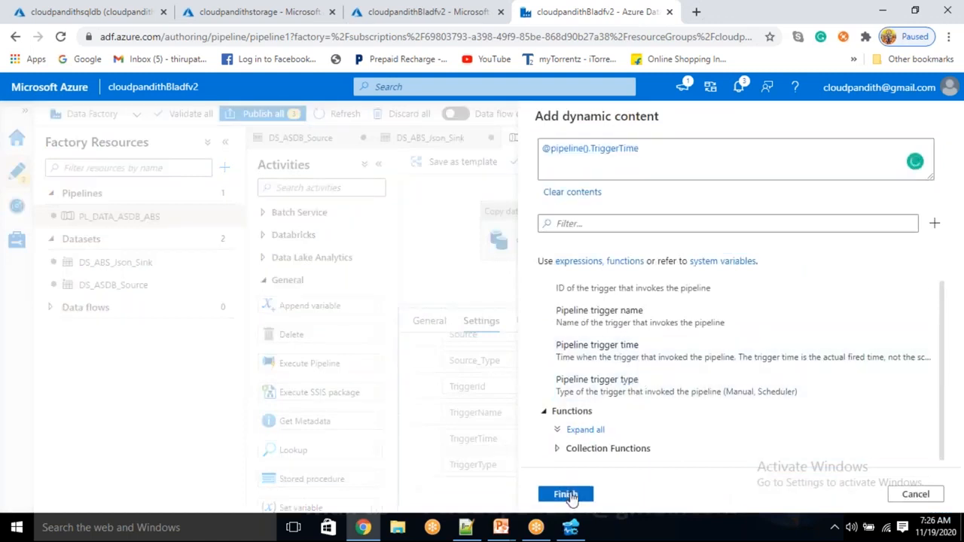
left_click(684, 411)
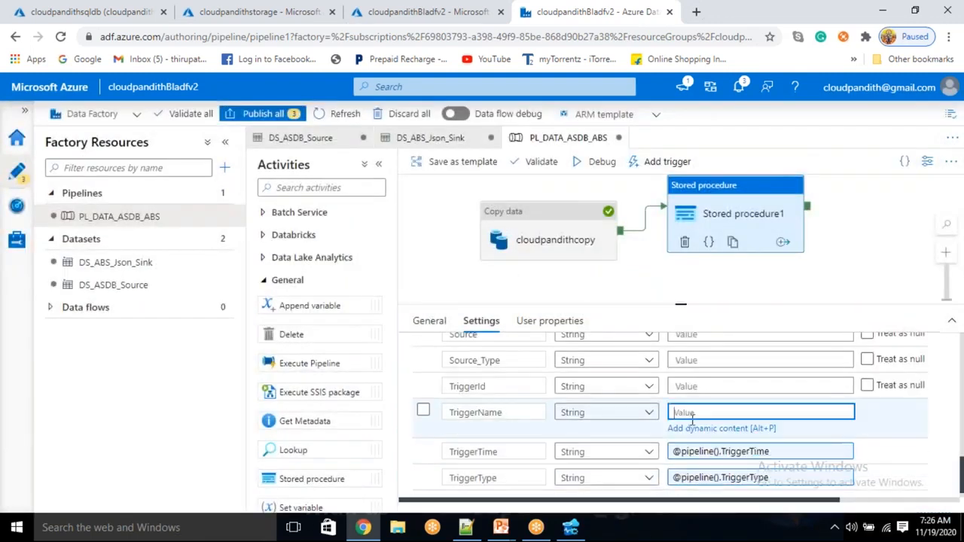
left_click(691, 431)
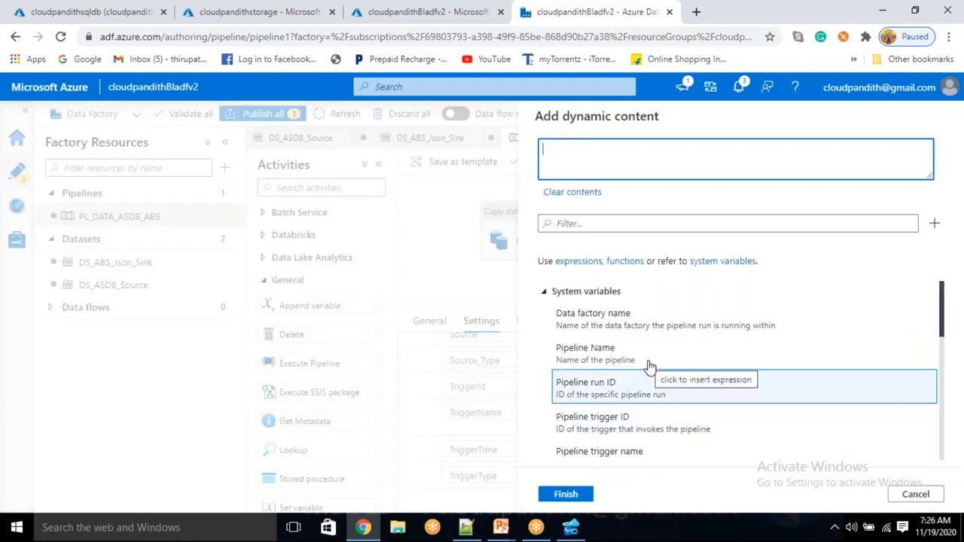
scroll(648, 366, "down", 3)
scroll(646, 365, "up", 1)
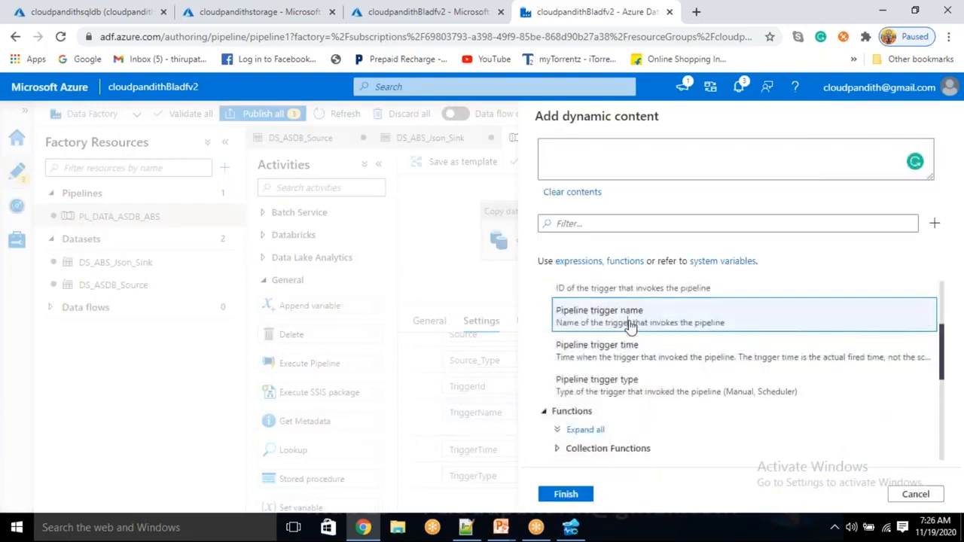
left_click(617, 315)
left_click(566, 495)
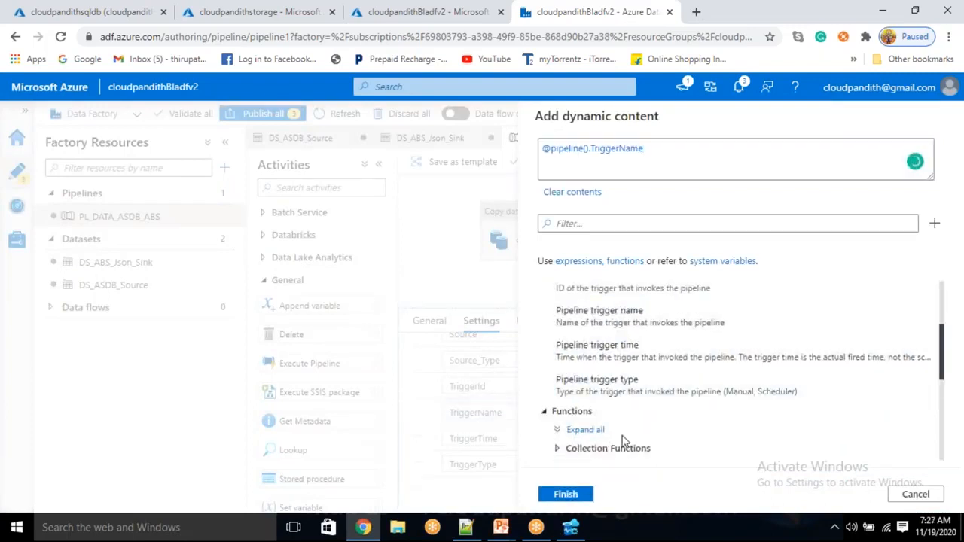
left_click(702, 385)
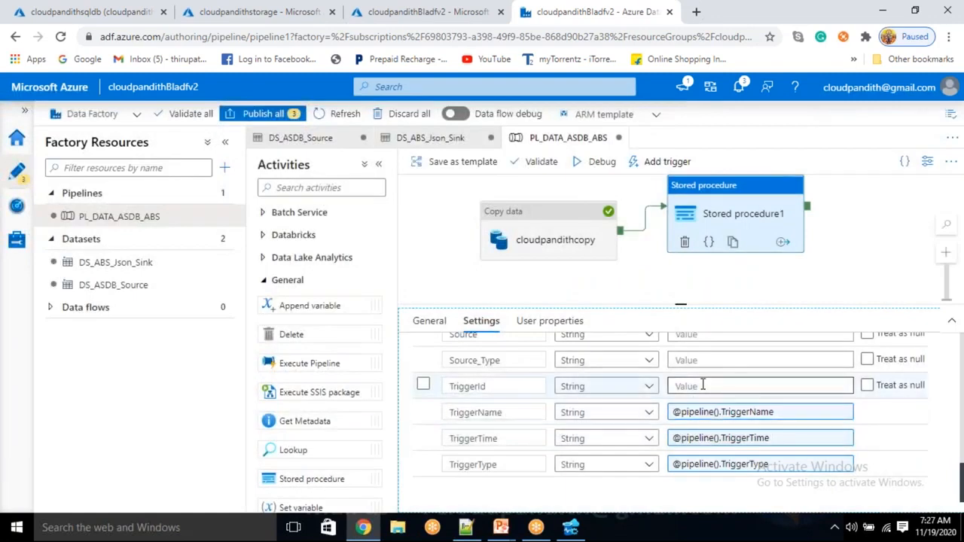
left_click(699, 406)
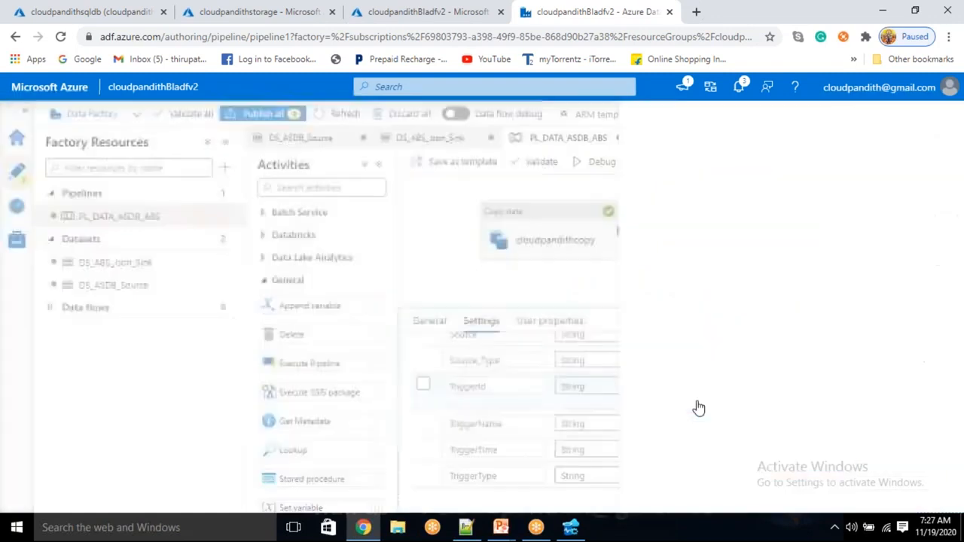
scroll(689, 409, "down", 2)
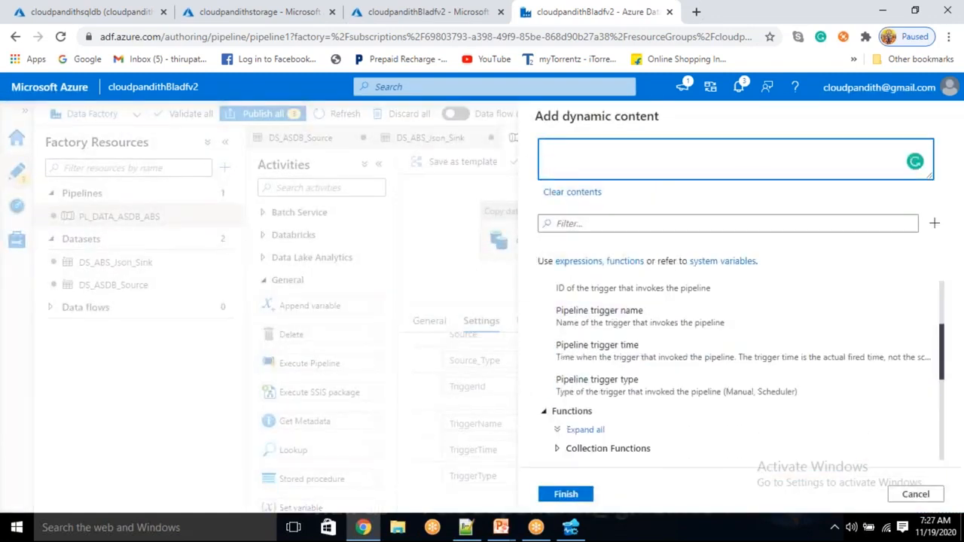
scroll(656, 365, "up", 1)
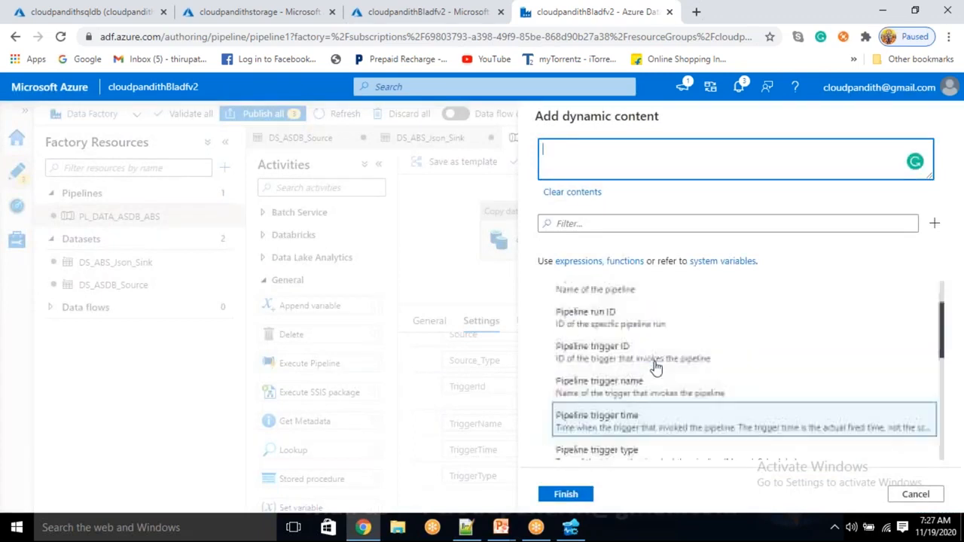
left_click(637, 363)
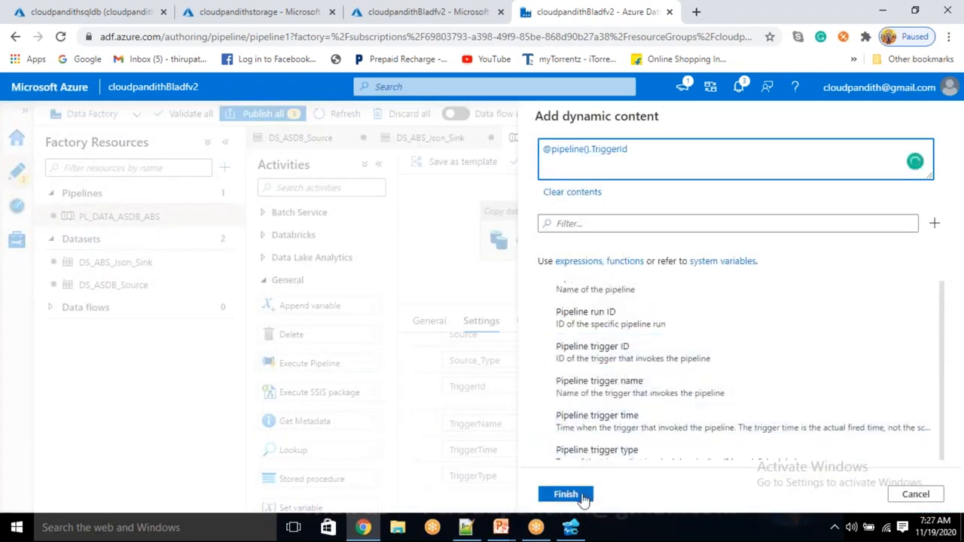
left_click(577, 493)
scroll(607, 459, "up", 2)
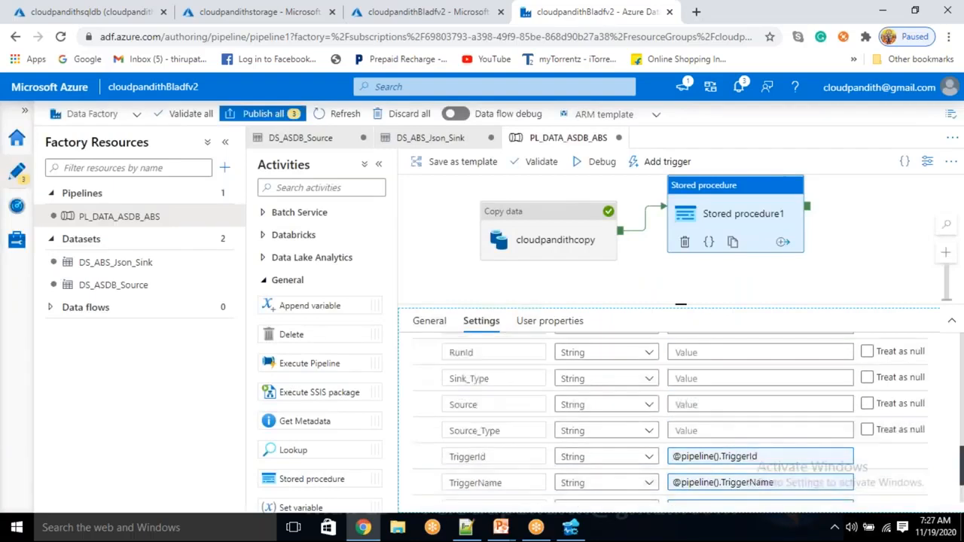
left_click(682, 430)
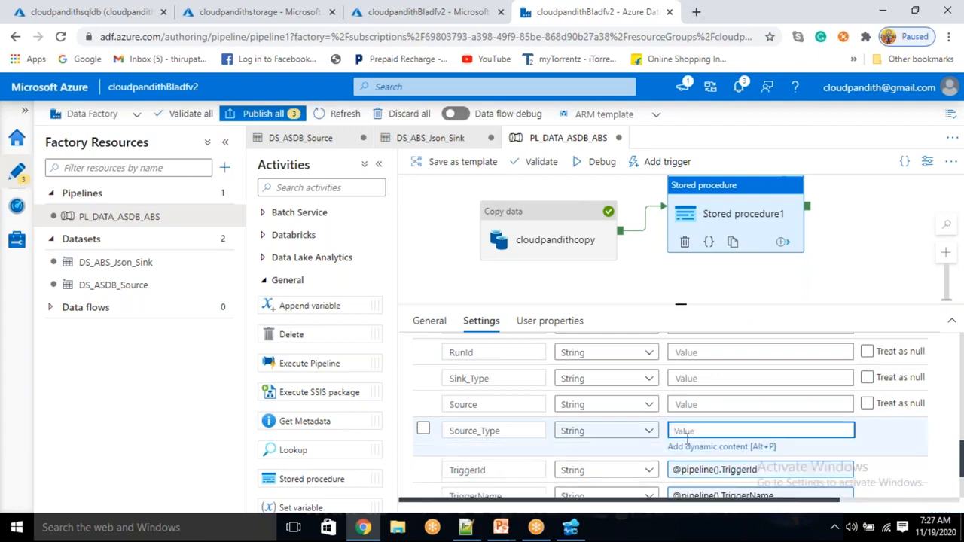
left_click(690, 447)
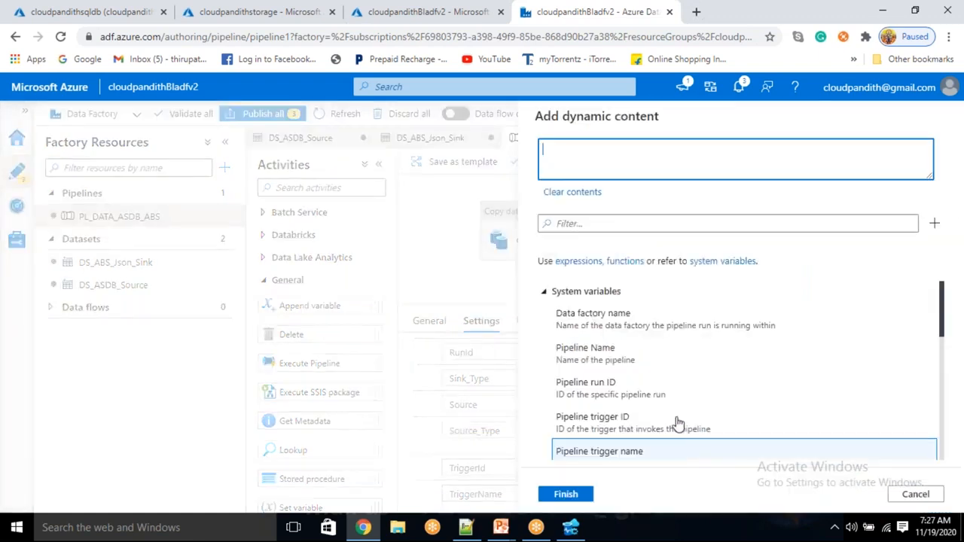
scroll(637, 413, "down", 2)
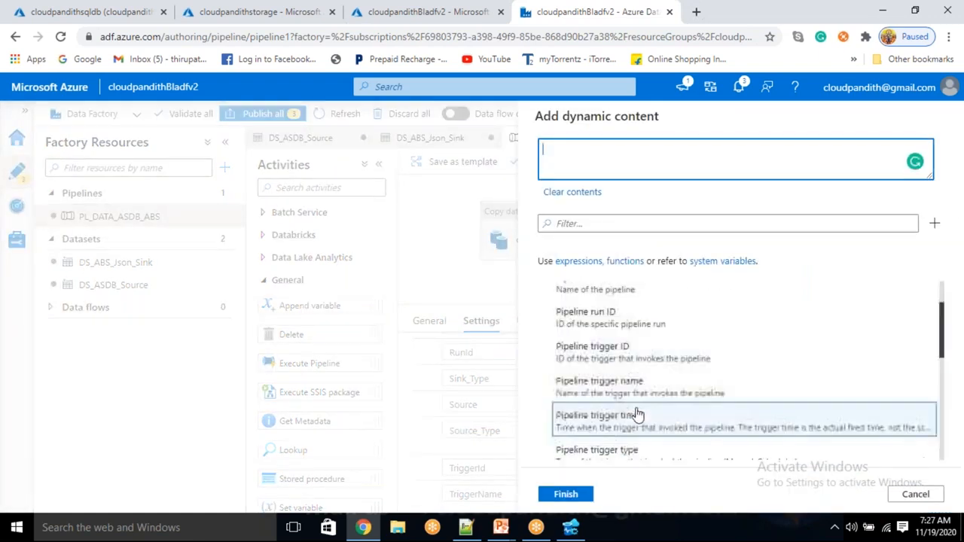
scroll(638, 414, "up", 2)
scroll(637, 413, "down", 10)
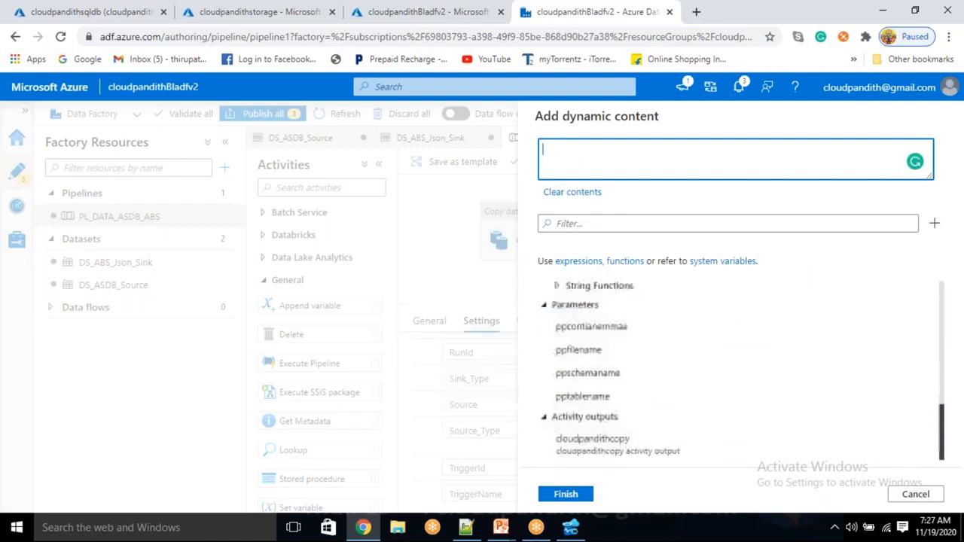
left_click(614, 444)
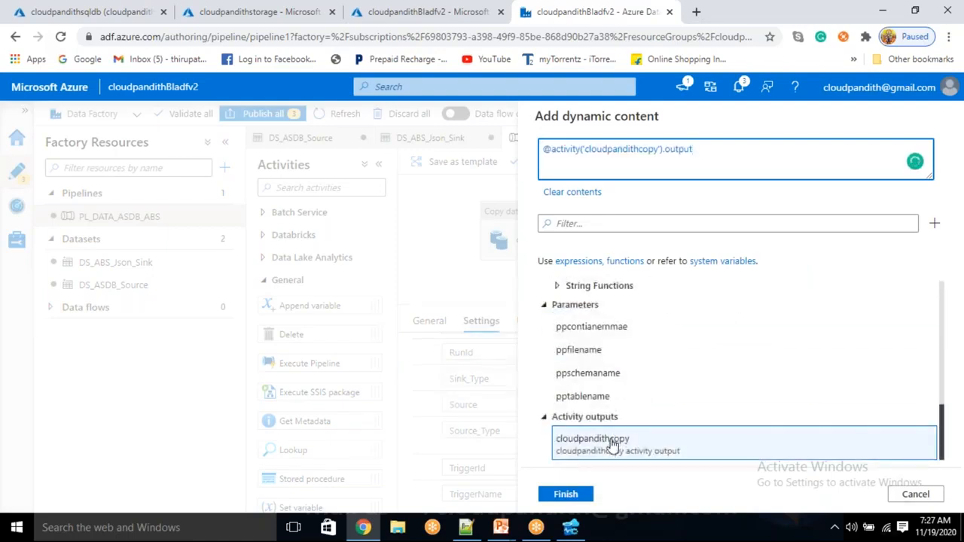
type(".executiondetails")
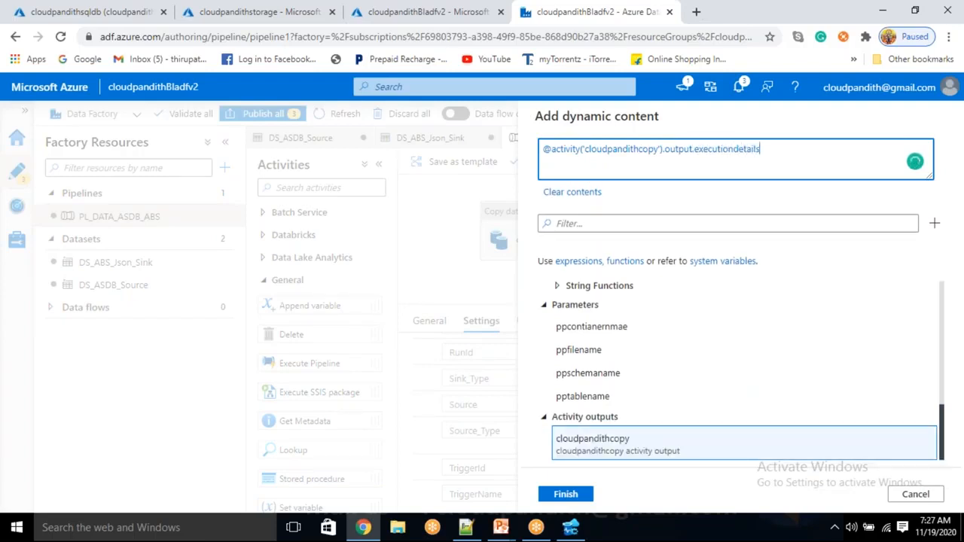
type("[0]")
type(".sc")
type("urce.type")
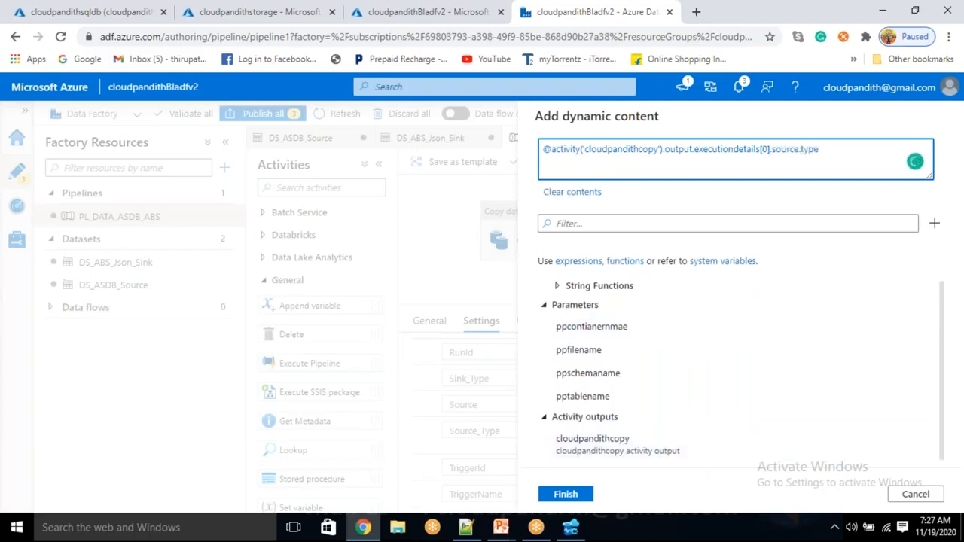
Switch to Notepad++ and review the executionDetails[0] source type expression in the new 4 document
left_click(466, 528)
left_click(520, 386)
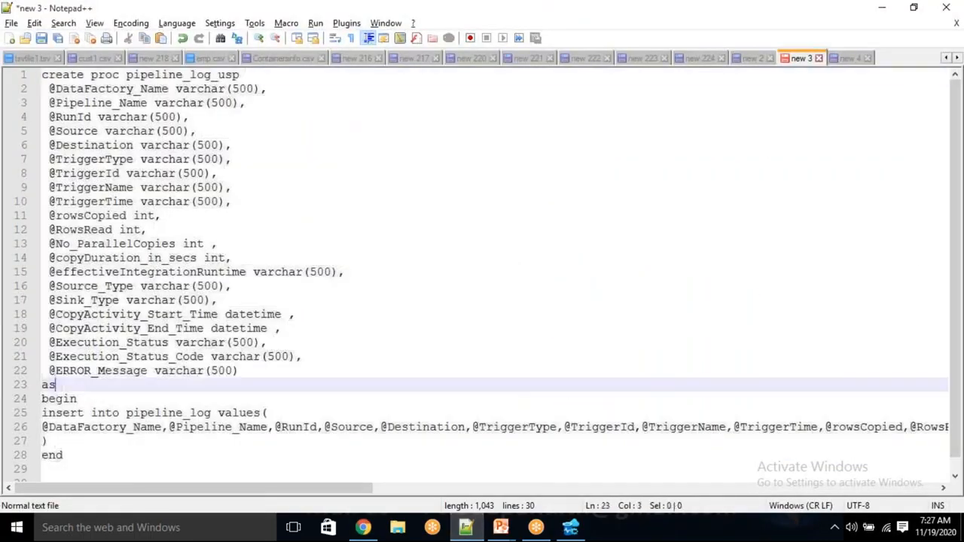
left_click(849, 58)
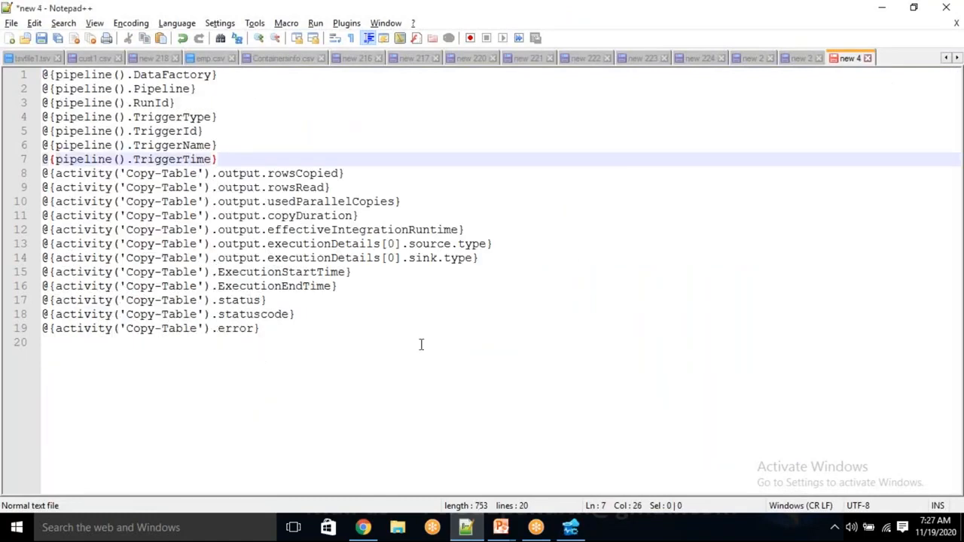
left_click(422, 343)
left_click_drag(299, 246, 390, 239)
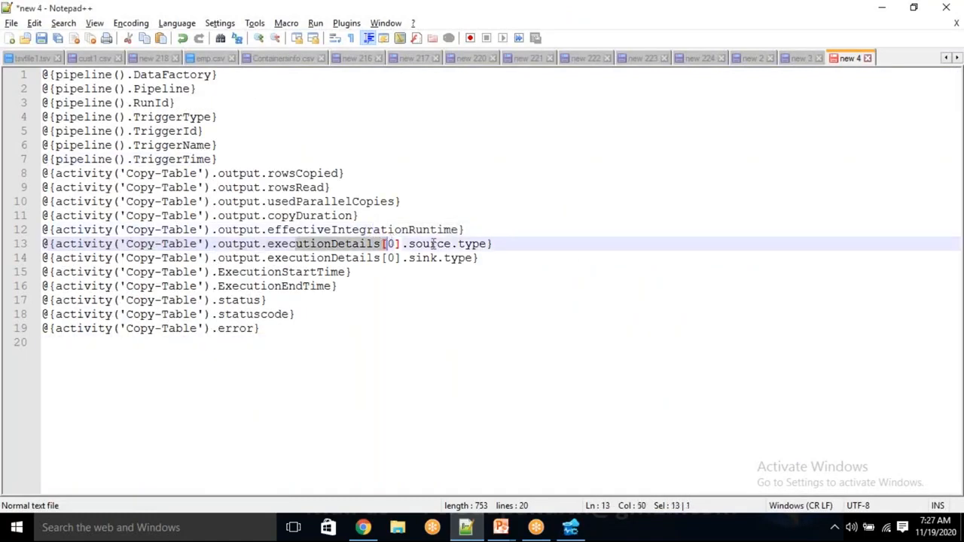
Find the sample copy activity output in the new 221 document and examine its source and sink array element
left_click(637, 63)
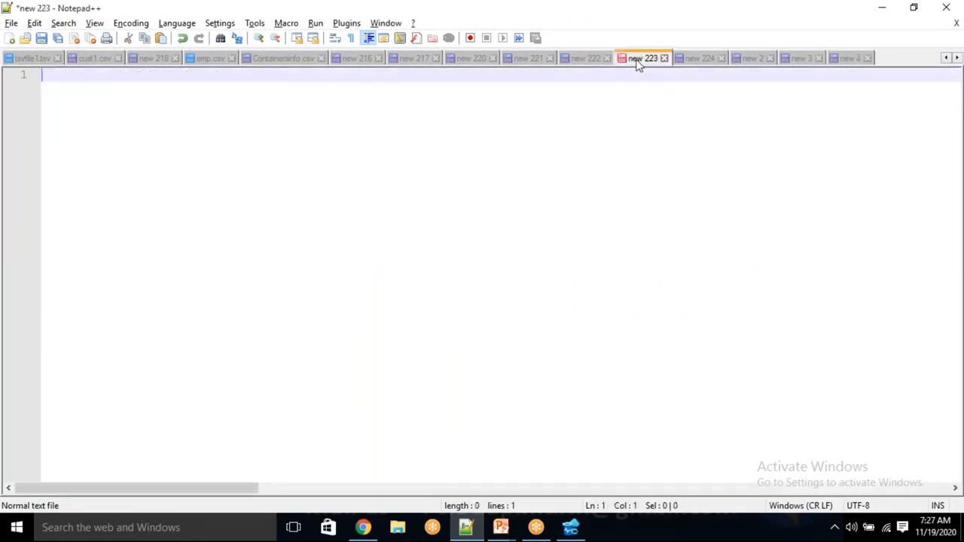
left_click(588, 60)
key("ctrl+a")
left_click(528, 58)
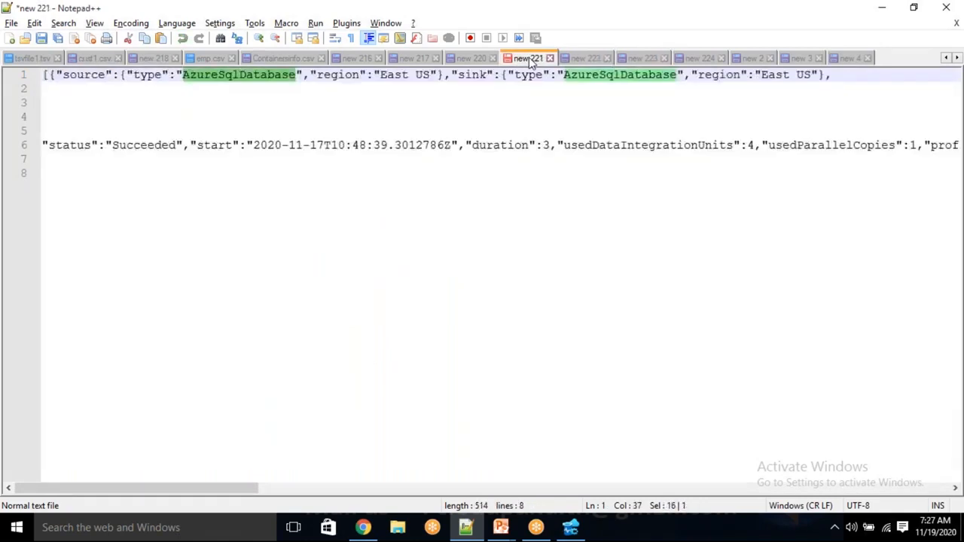
left_click(112, 213)
double_click(90, 76)
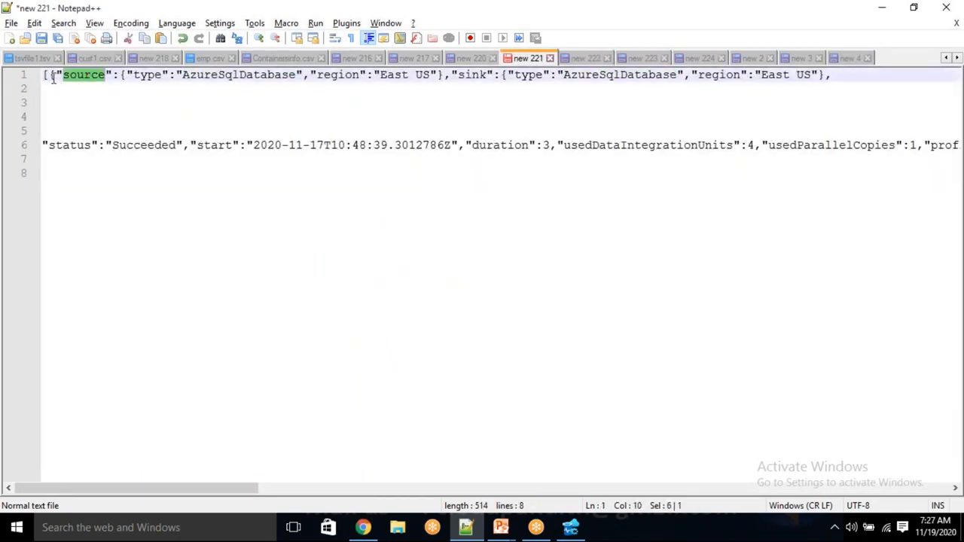
left_click_drag(53, 76, 118, 77)
left_click(140, 113)
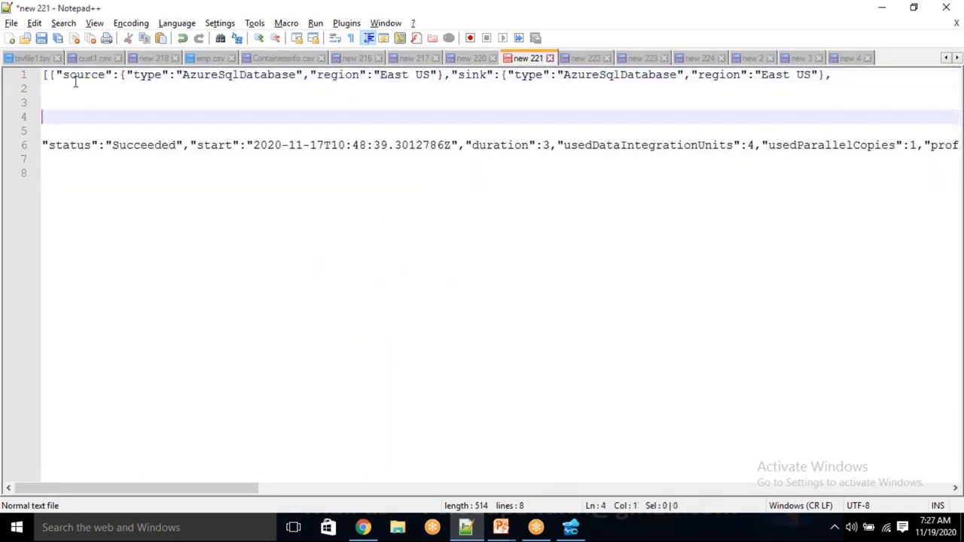
left_click_drag(55, 76, 842, 74)
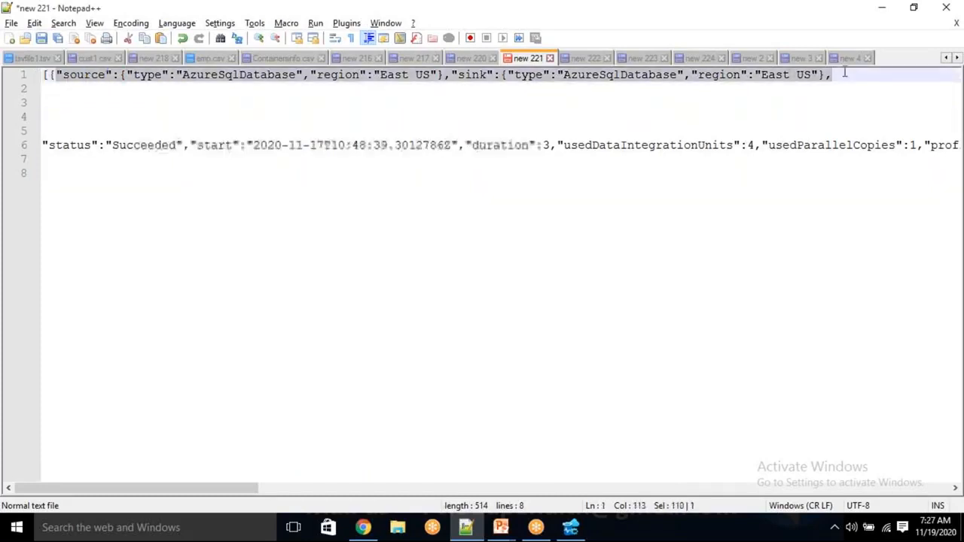
left_click(560, 220)
left_click(839, 74)
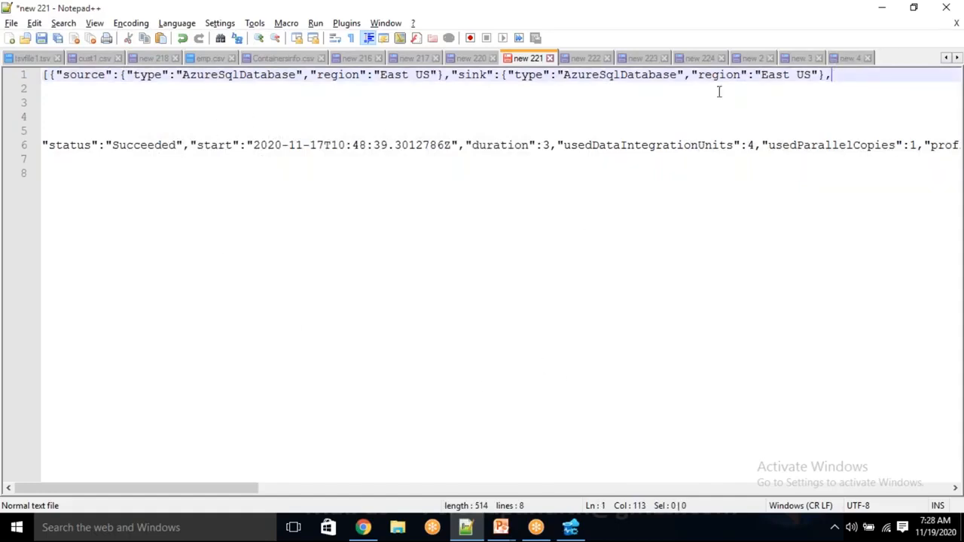
Compare the executionDetails[0] source and sink type expressions in new 4 with the matching source and sink type entries in new 221
left_click(851, 59)
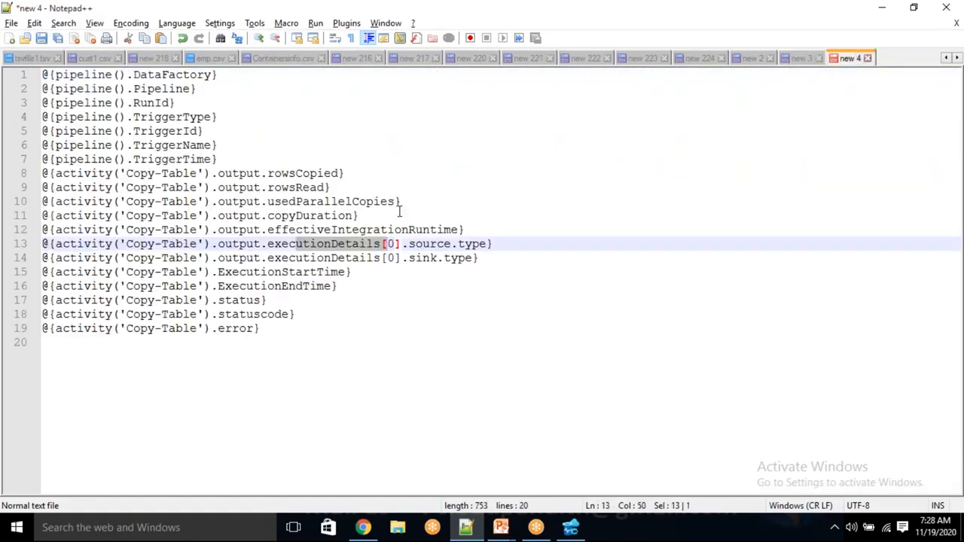
double_click(254, 244)
left_click_drag(281, 244, 407, 244)
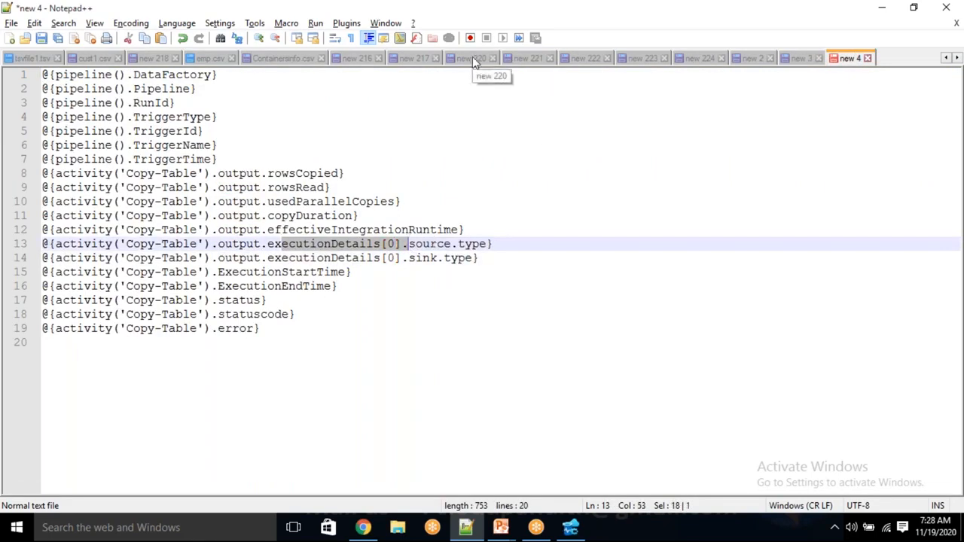
left_click(522, 59)
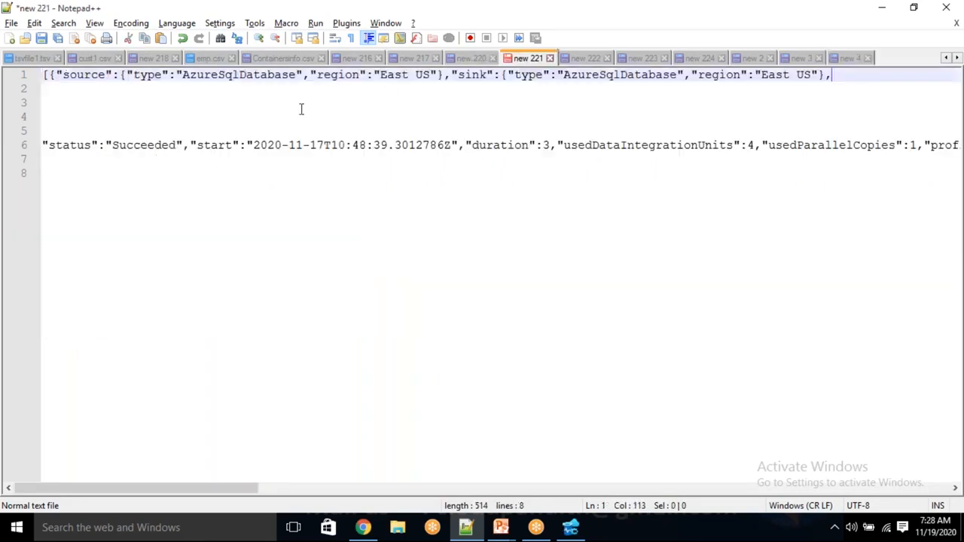
double_click(82, 75)
double_click(157, 76)
left_click_drag(204, 75, 236, 75)
double_click(476, 75)
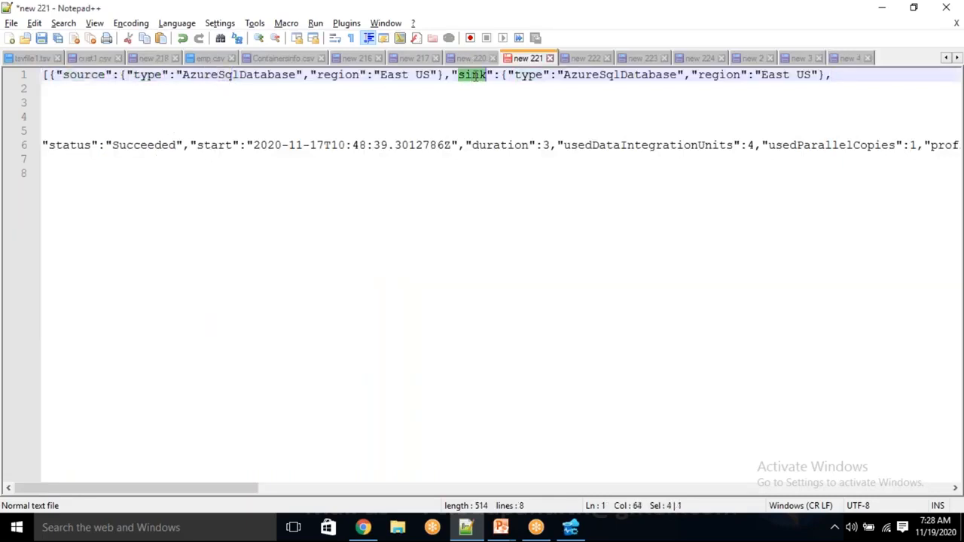
double_click(530, 75)
left_click_drag(558, 75, 657, 81)
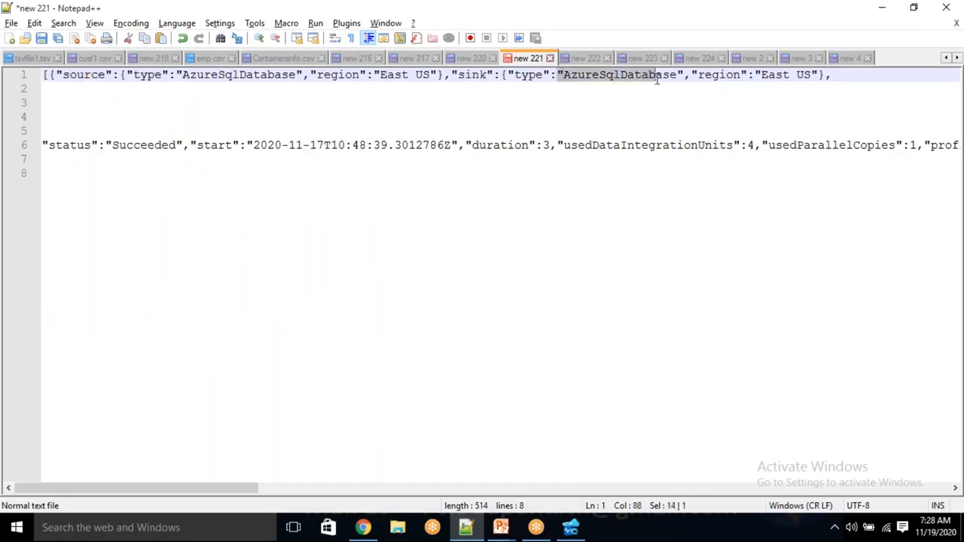
left_click(614, 100)
left_click_drag(578, 75, 635, 75)
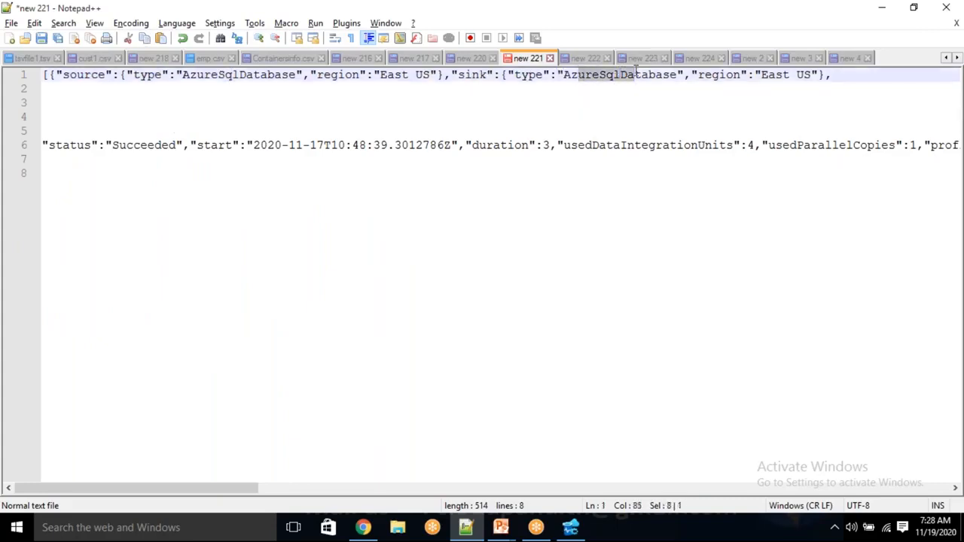
double_click(476, 75)
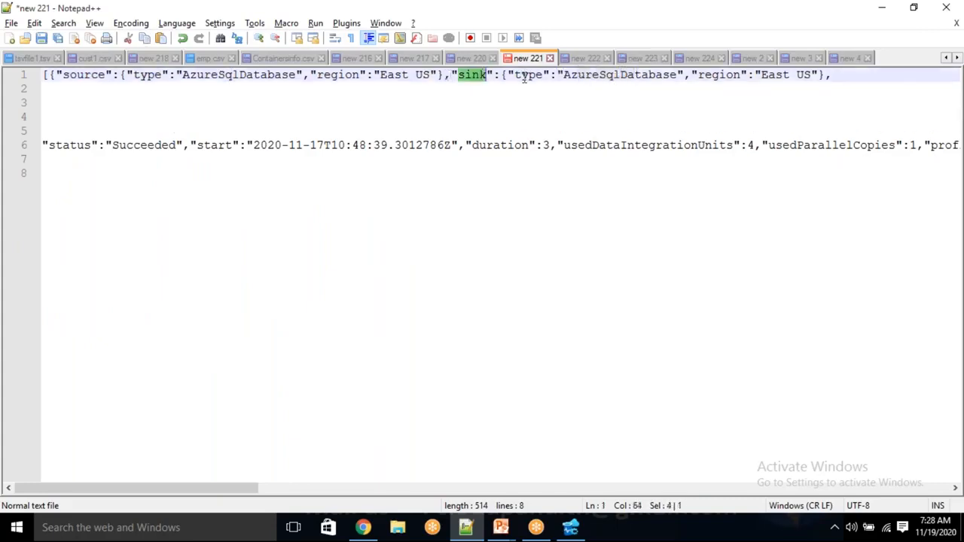
left_click_drag(519, 75, 639, 77)
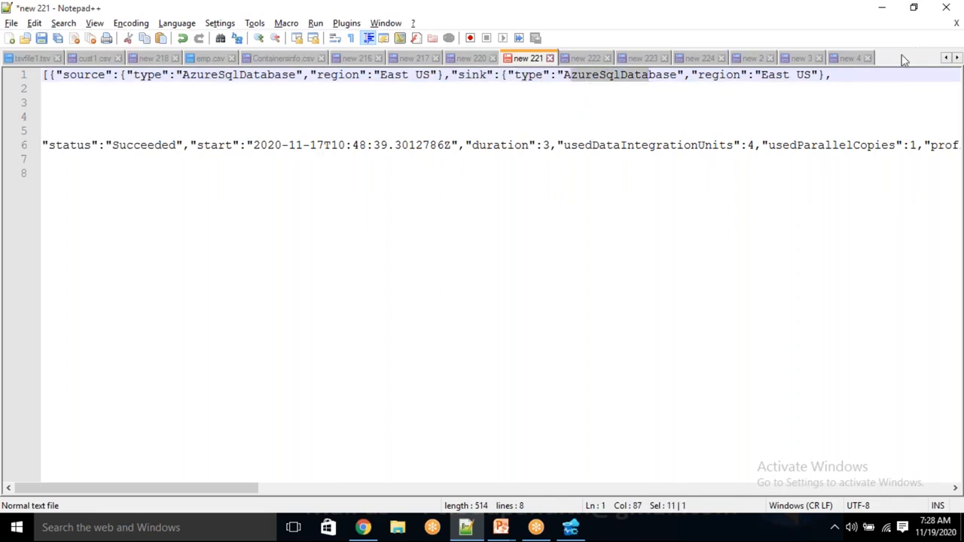
left_click(851, 60)
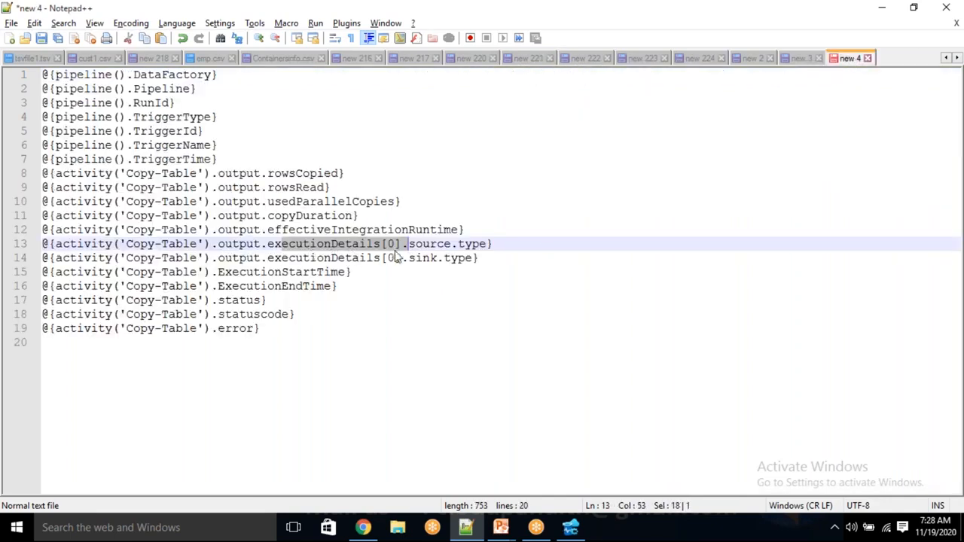
Return to Data Factory and apply the entered expression to the Source_Type parameter
key("alt+Tab")
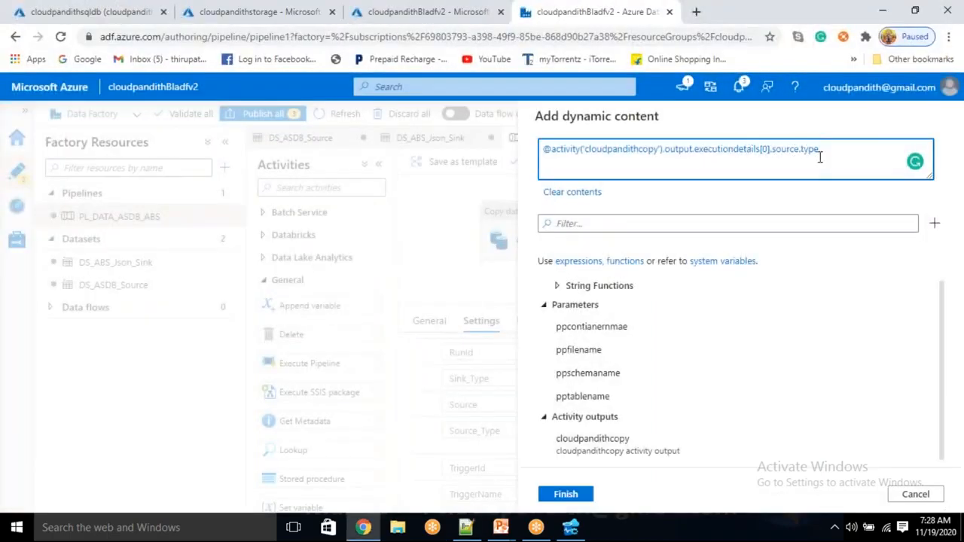
left_click(574, 498)
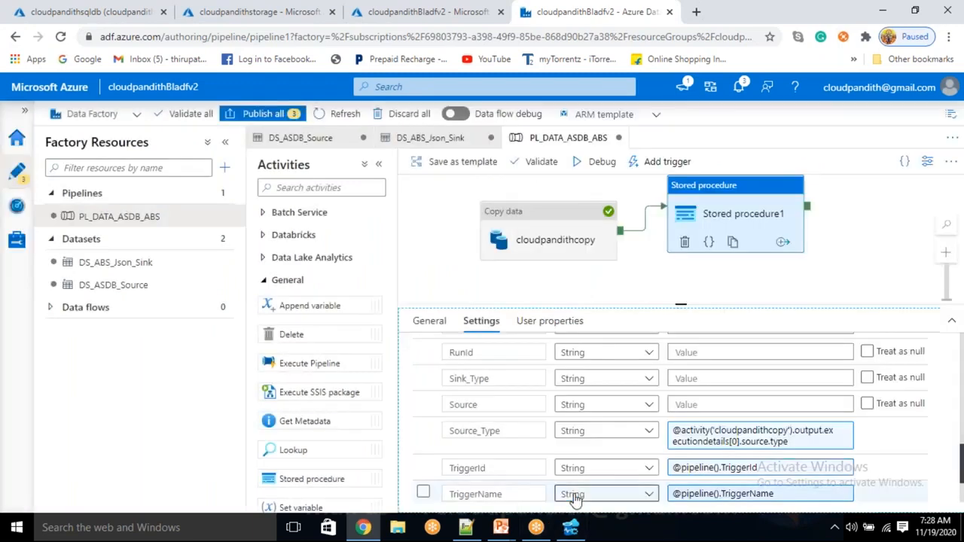
Open the dynamic content editor for the Source parameter's value and bring up the pipeline parameters and activity outputs
left_click(693, 404)
left_click(691, 419)
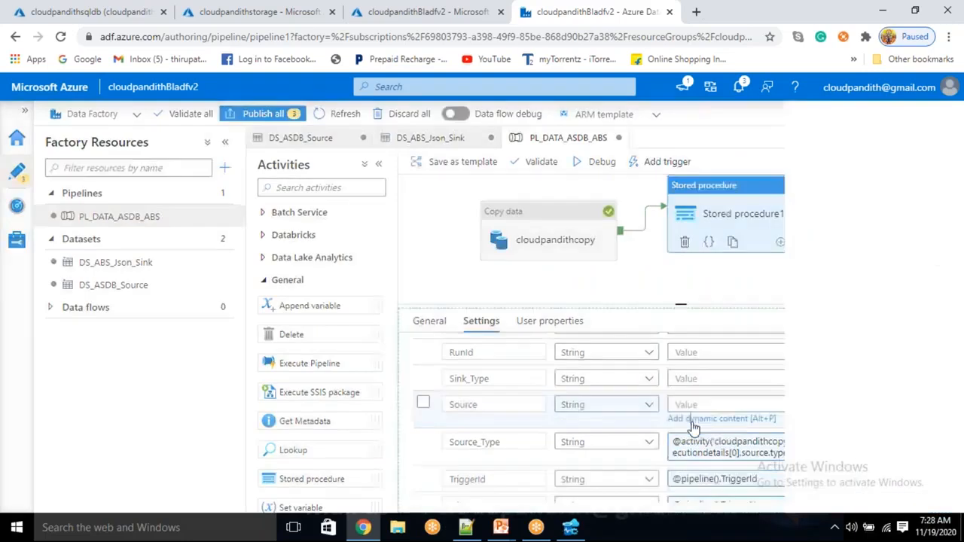
scroll(693, 429, "down", 5)
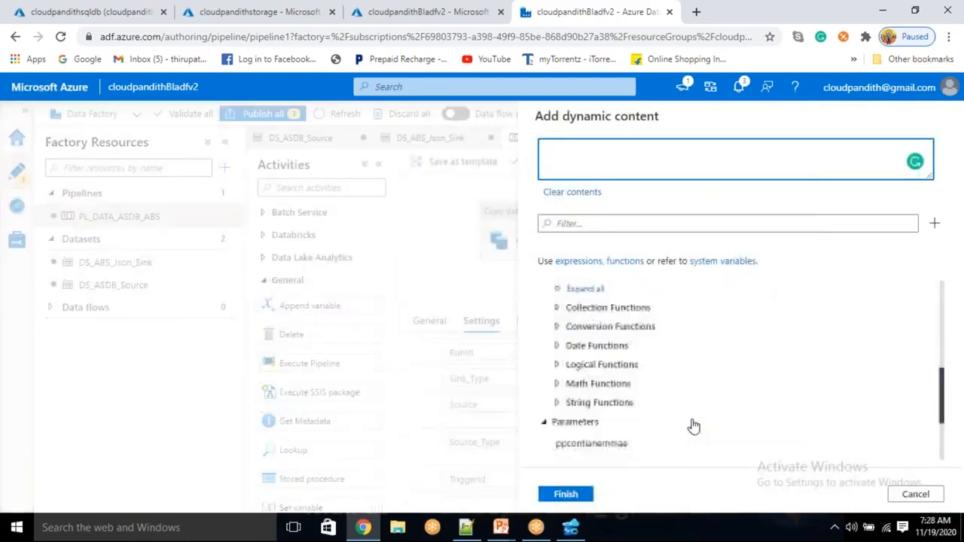
scroll(693, 427, "down", 2)
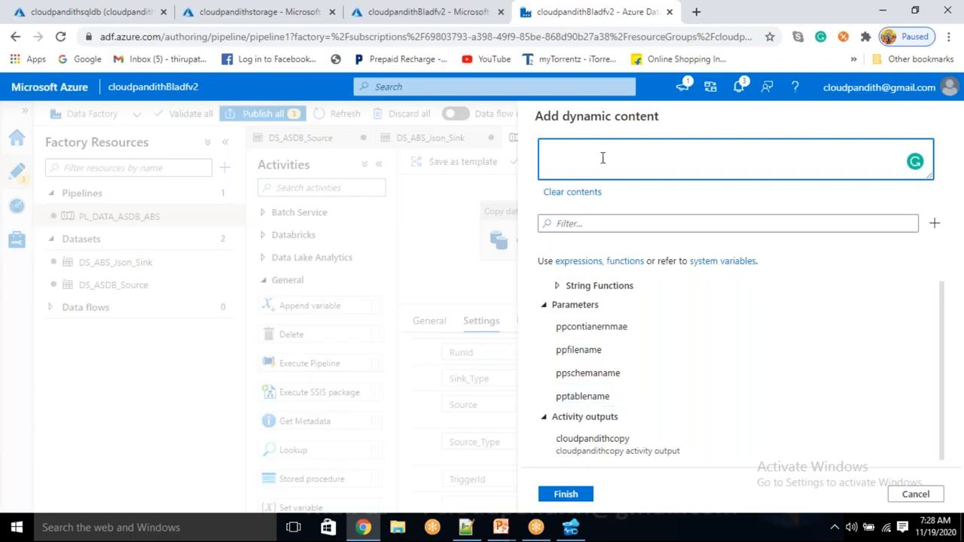
Begin the Source expression with the concat function and insert the ppschemaname pipeline parameter as its first argument
left_click(595, 226)
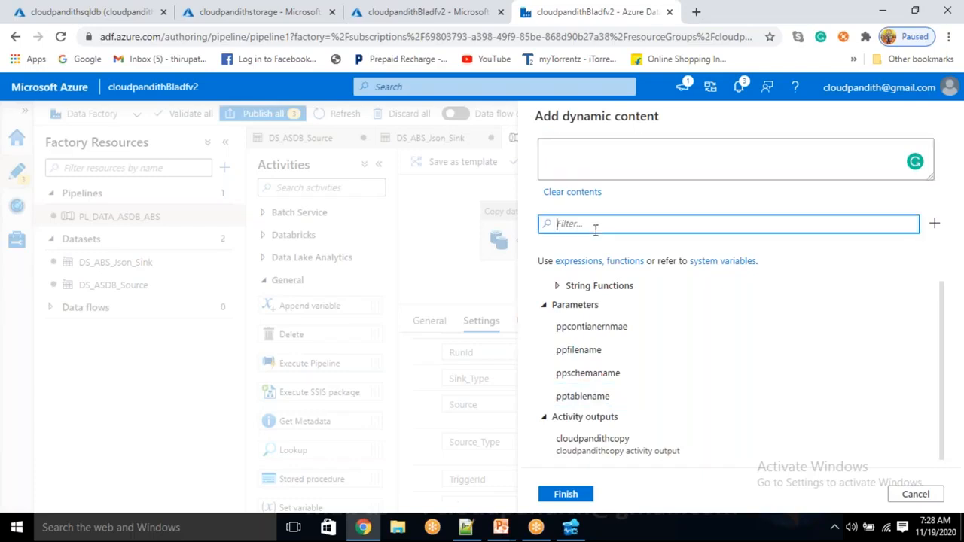
type("concat")
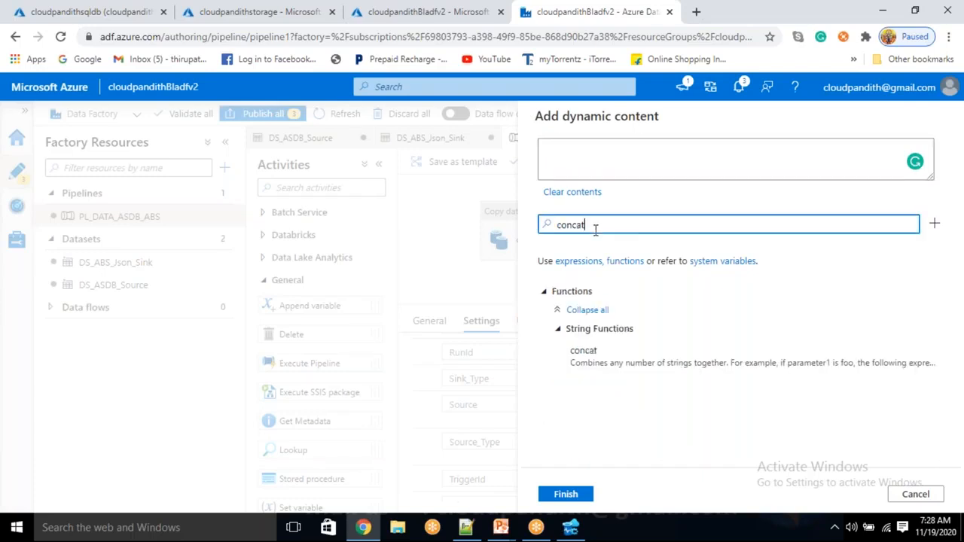
left_click(629, 351)
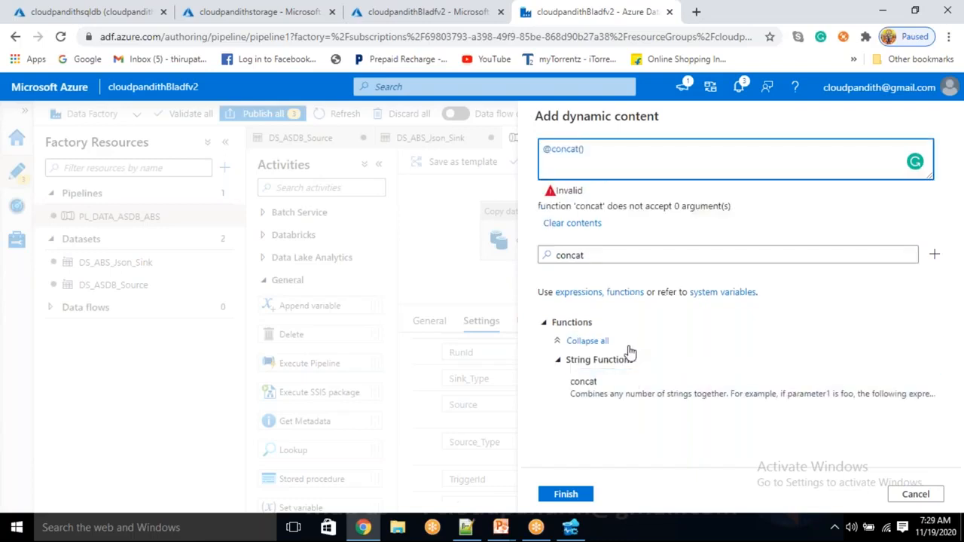
left_click_drag(600, 257, 529, 256)
key("BackSpace")
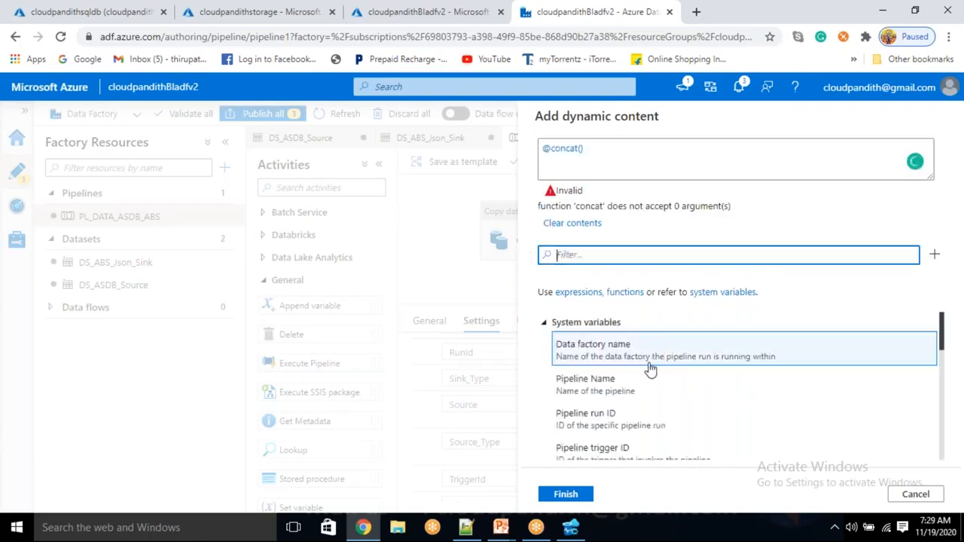
scroll(826, 429, "down", 10)
scroll(742, 385, "down", 5)
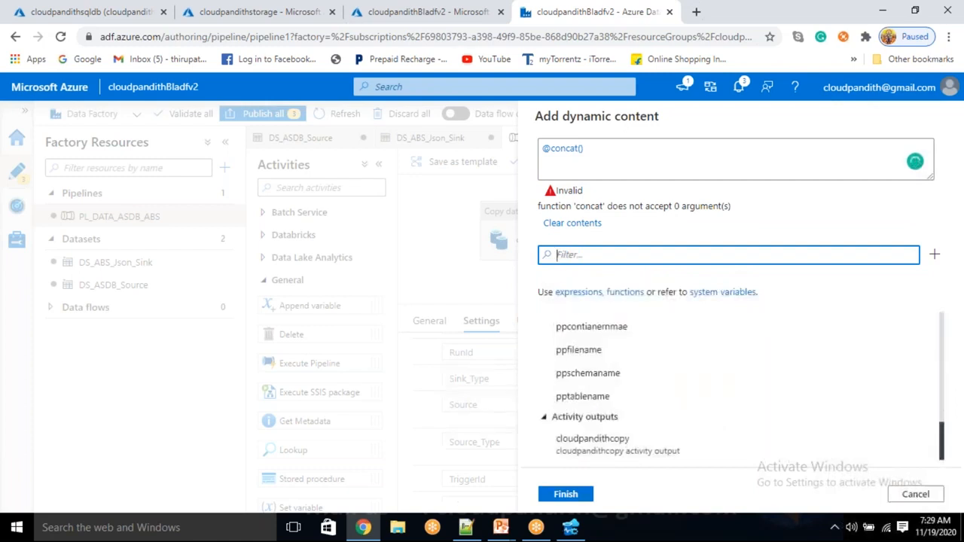
left_click(598, 373)
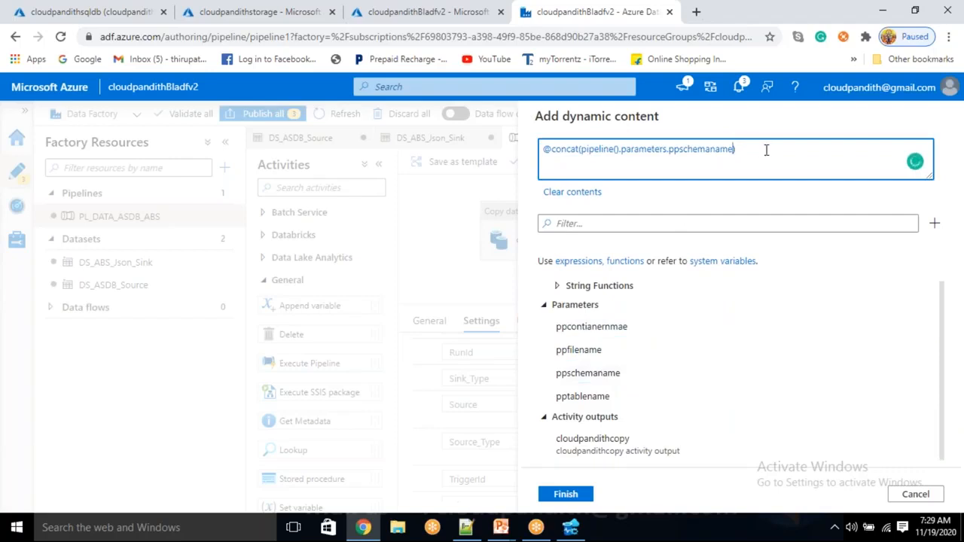
Add '.' and the pptablename pipeline parameter as further concat arguments, and apply the expression to the Source parameter
type(",'.',")
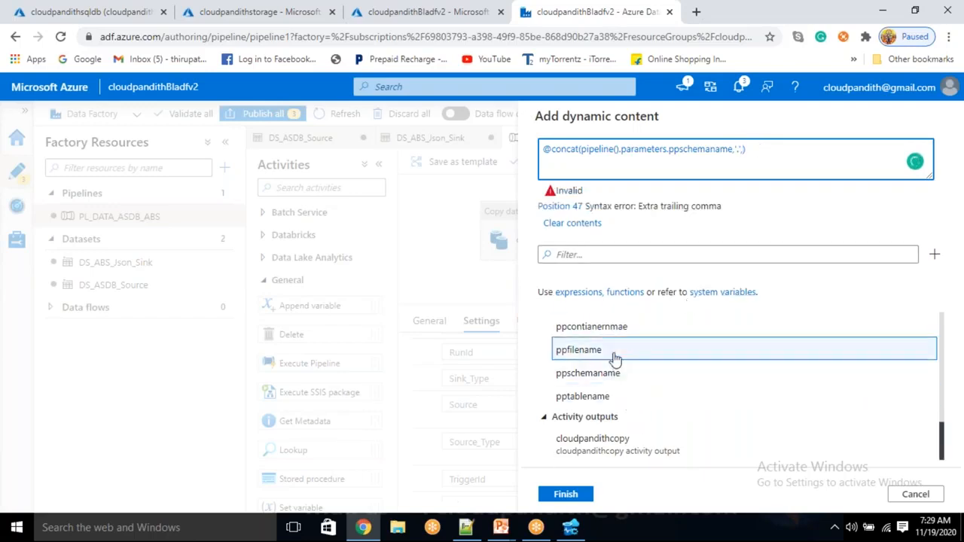
left_click(607, 395)
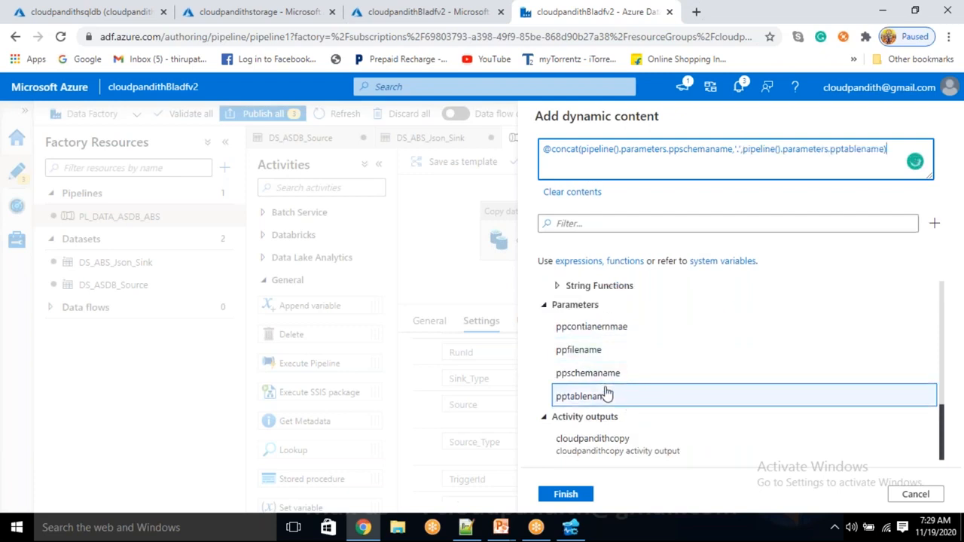
left_click_drag(645, 149, 675, 147)
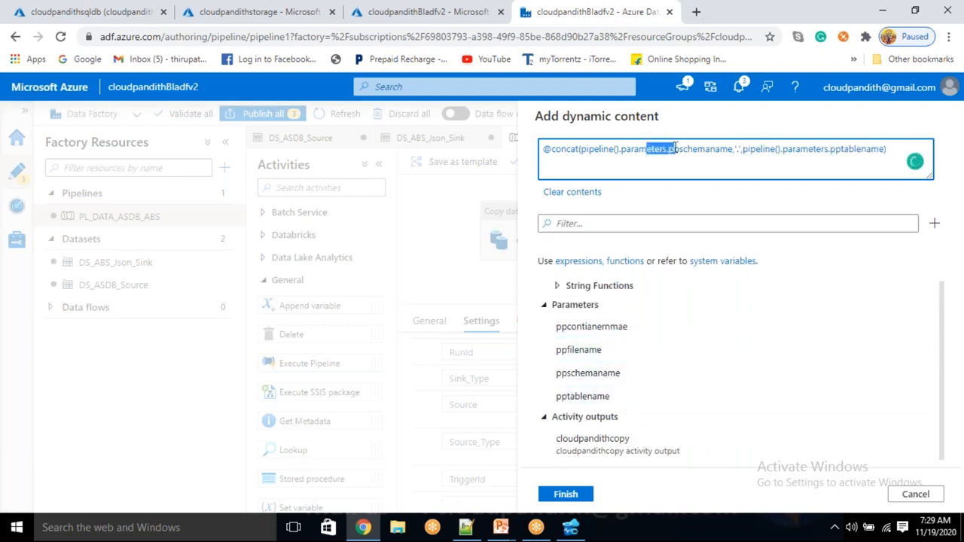
left_click(670, 169)
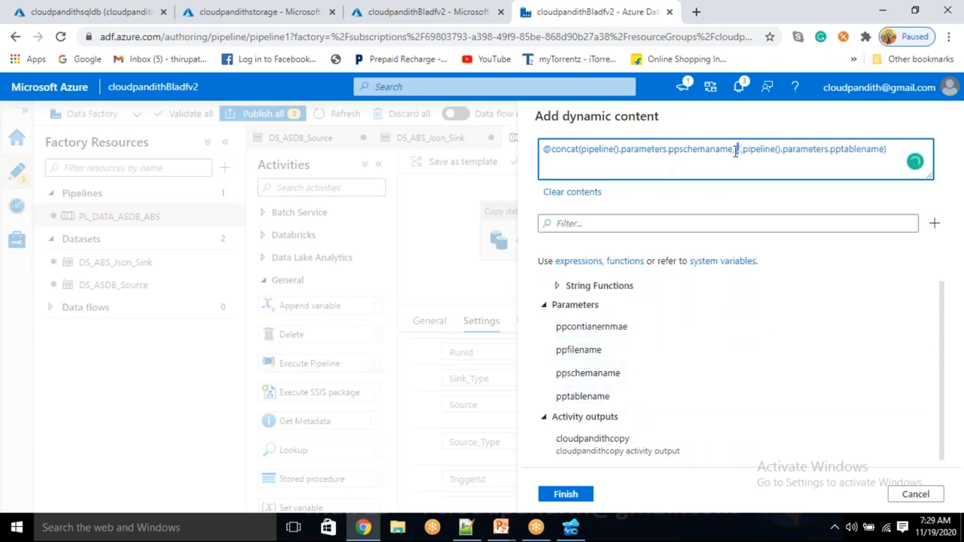
type("'.',")
left_click_drag(756, 149, 794, 154)
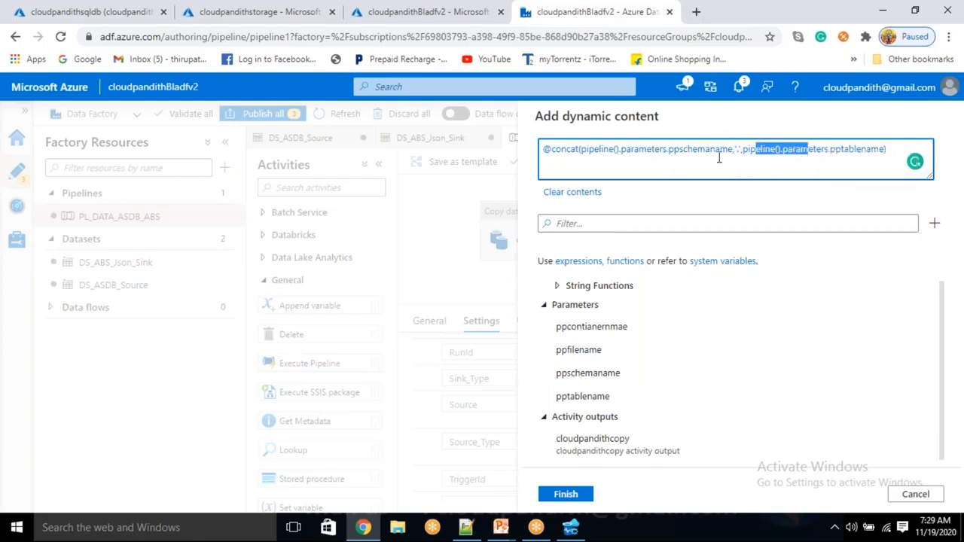
left_click(583, 493)
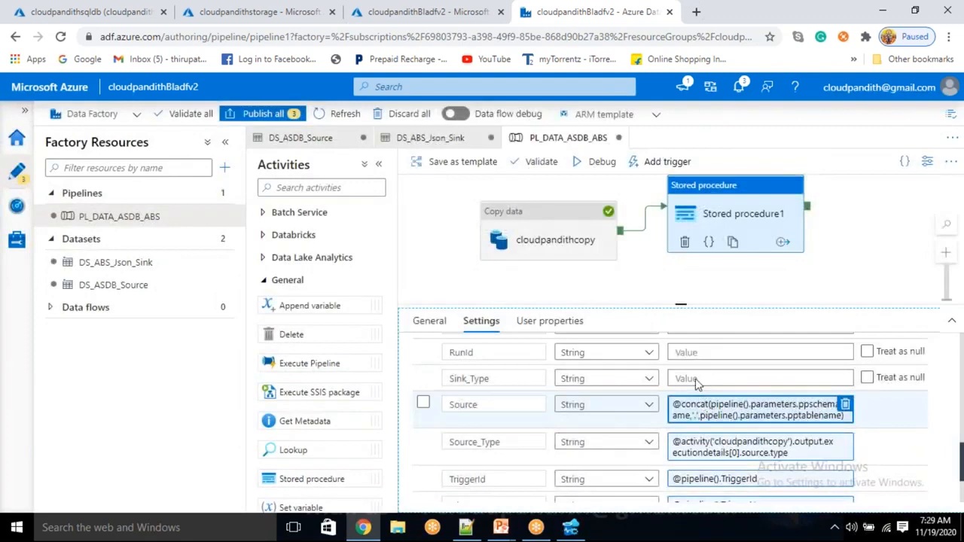
left_click(696, 378)
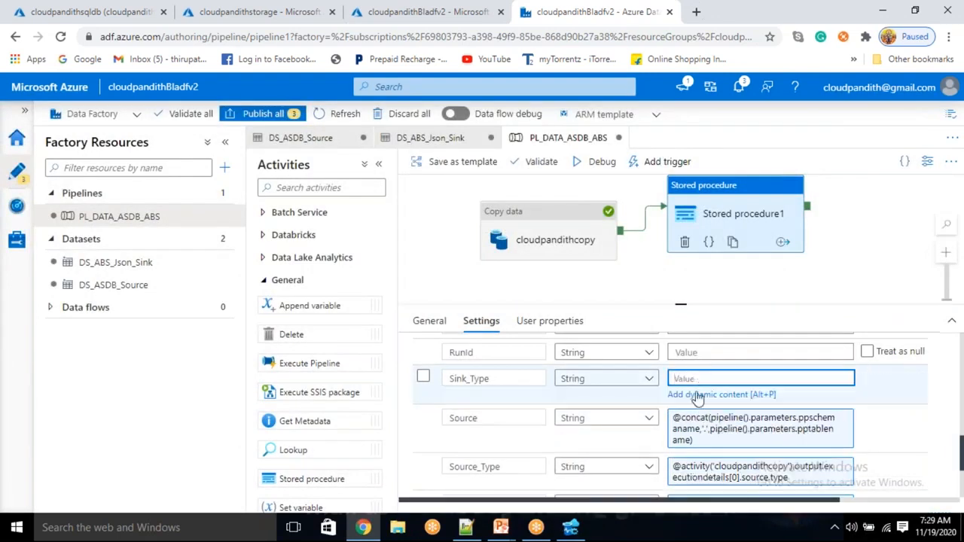
left_click(698, 395)
scroll(680, 425, "down", 5)
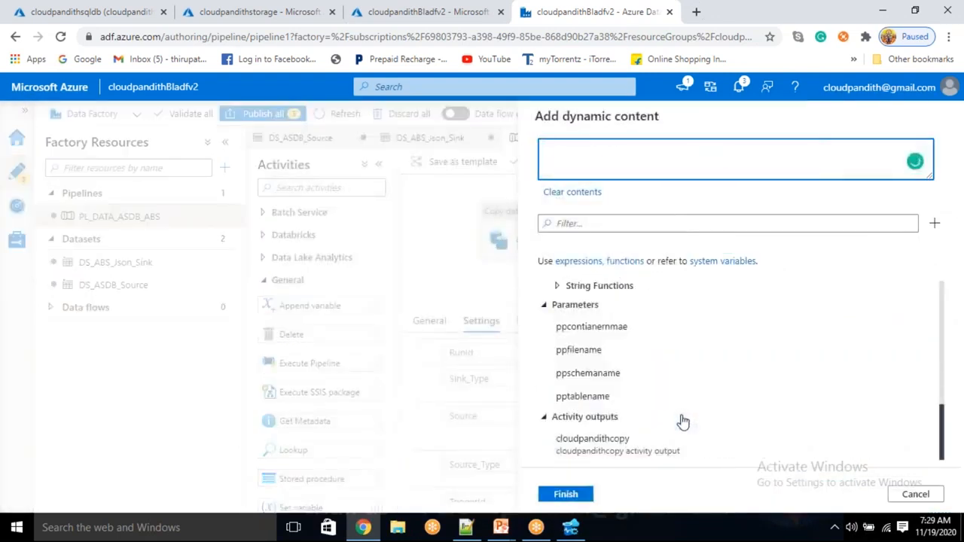
left_click(646, 449)
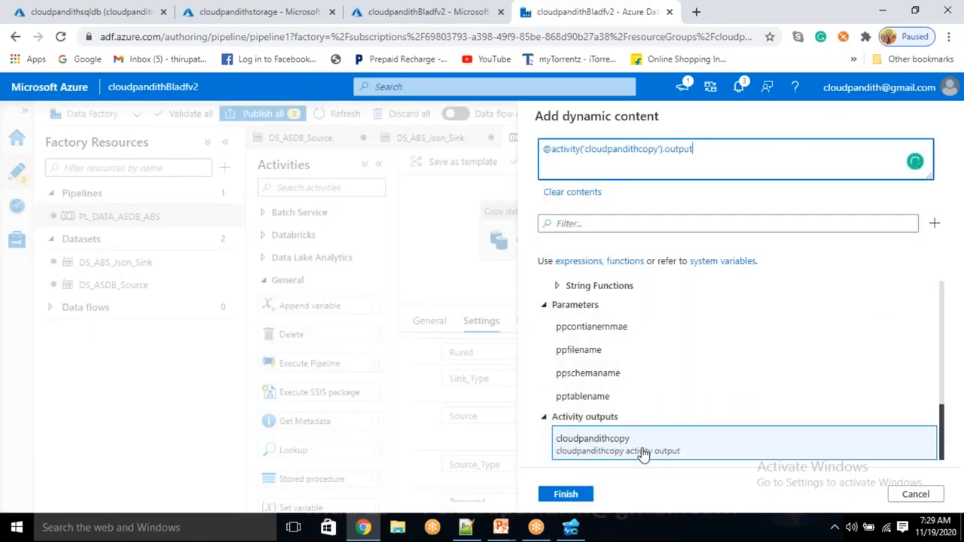
type(".executiondetai")
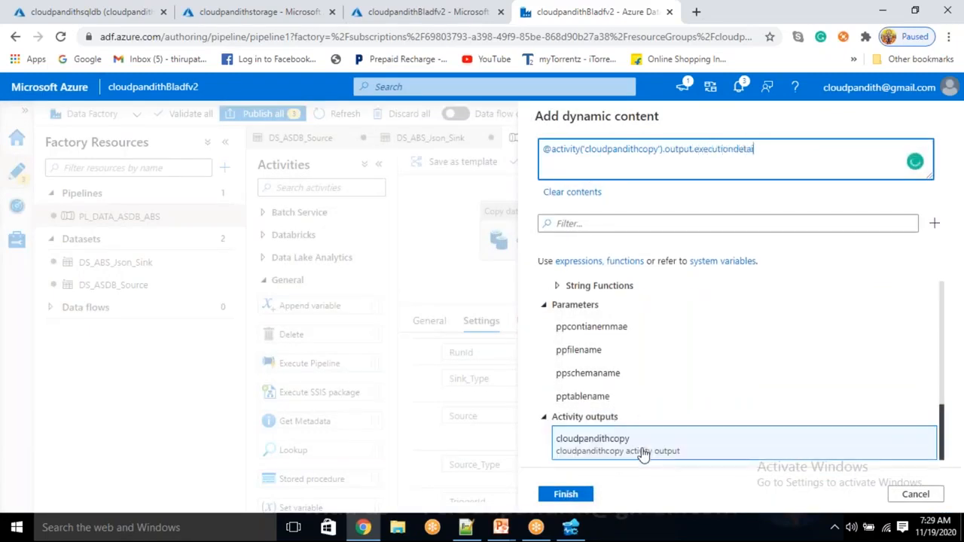
type("ls[0].sink.type")
left_click(571, 497)
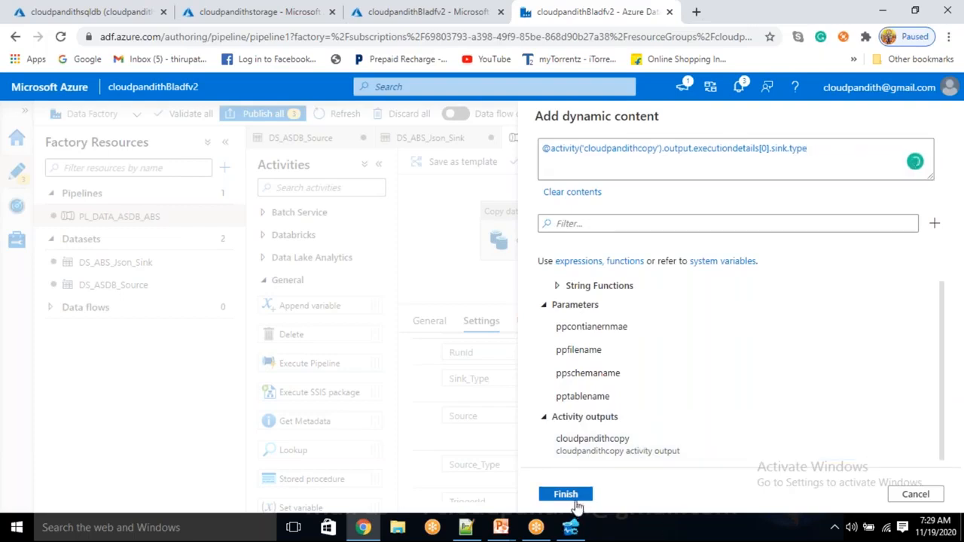
scroll(699, 425, "up", 1)
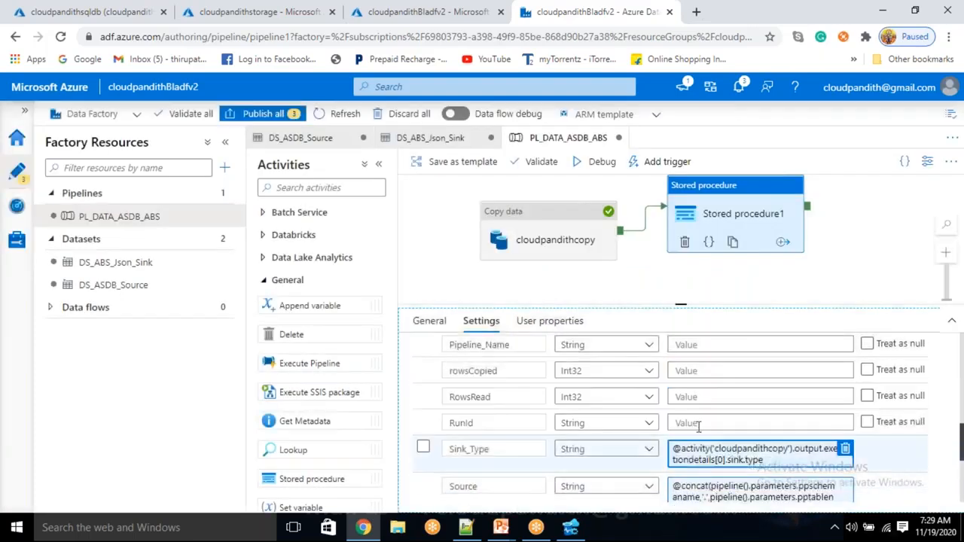
left_click(699, 426)
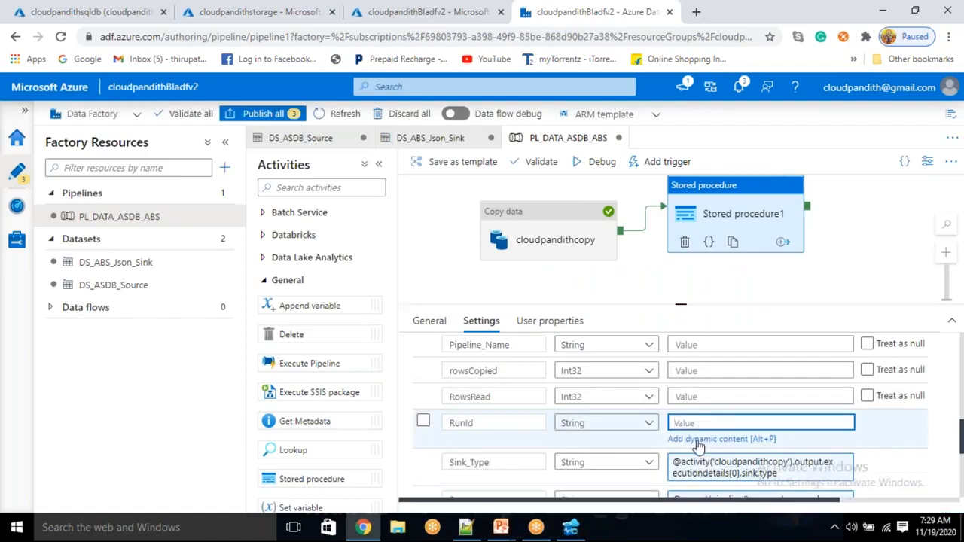
left_click(696, 441)
scroll(696, 426, "down", 5)
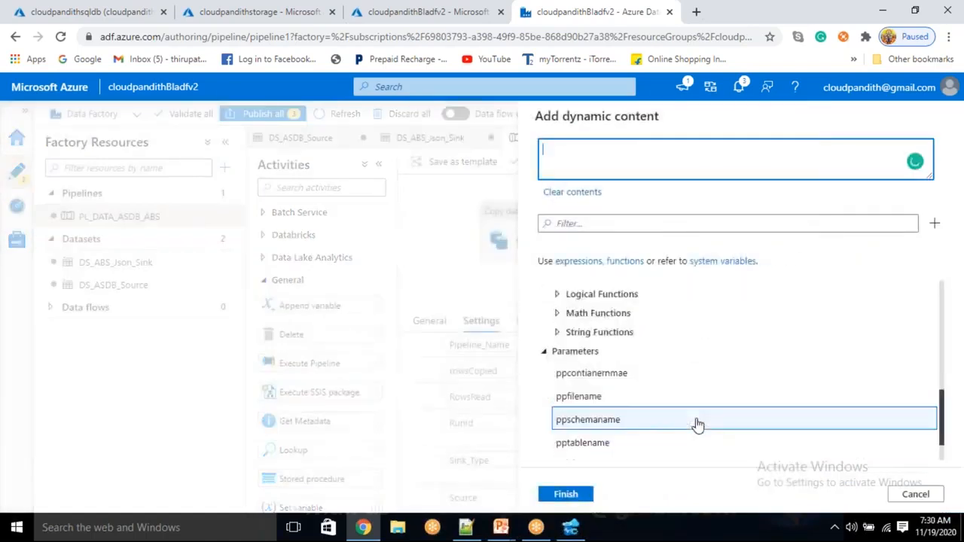
scroll(696, 426, "up", 3)
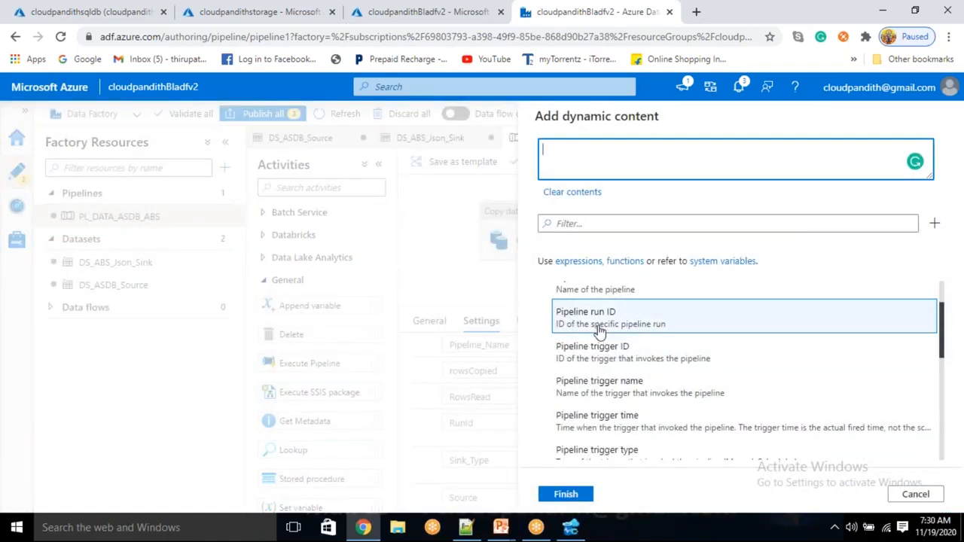
left_click(577, 317)
left_click(592, 494)
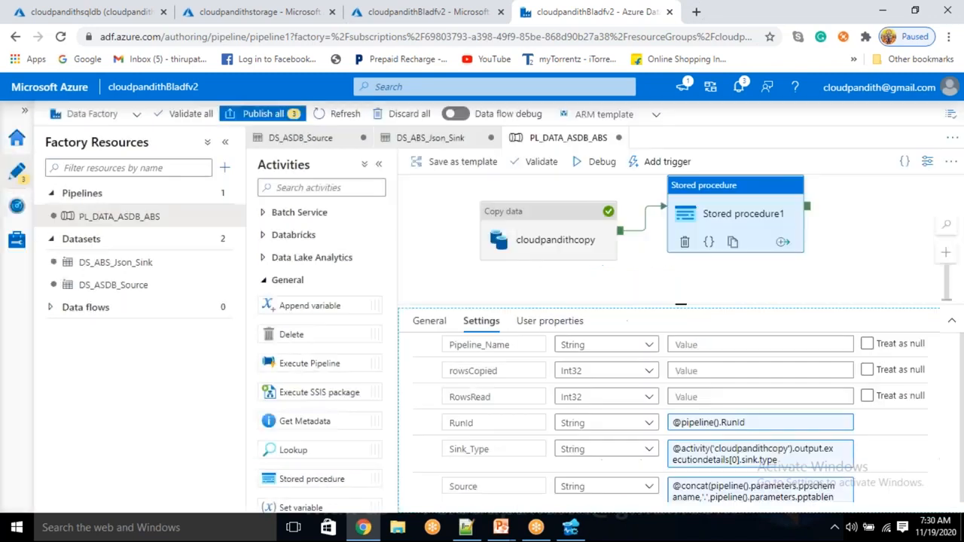
left_click(690, 397)
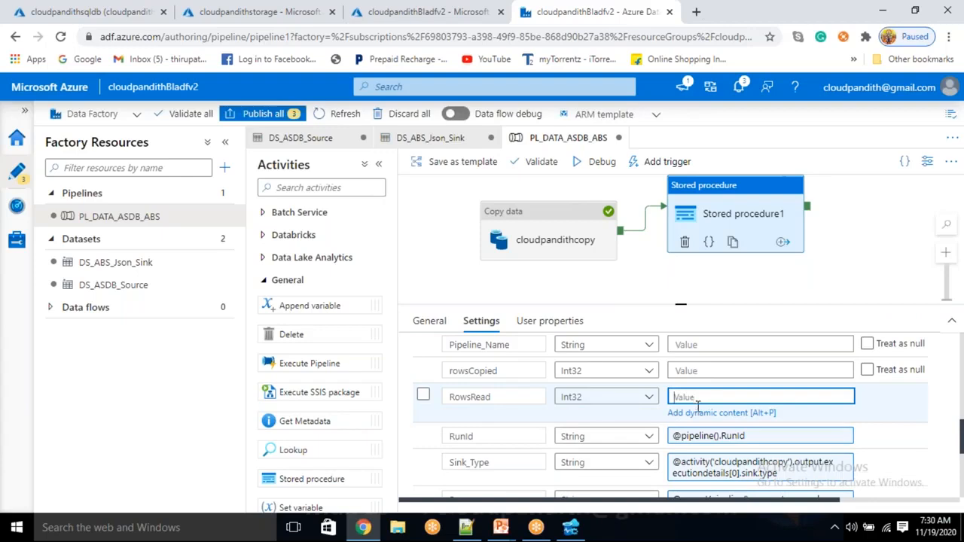
left_click(699, 412)
scroll(689, 420, "down", 5)
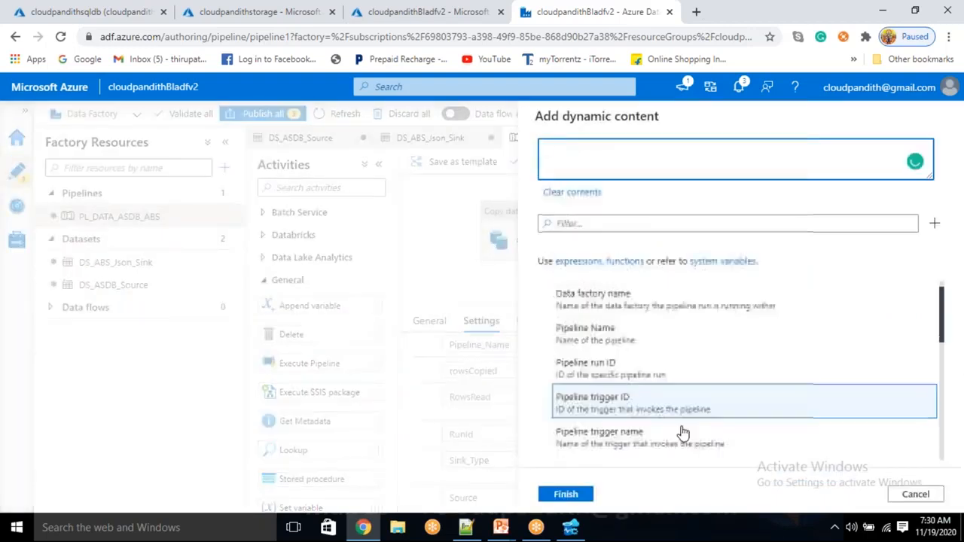
scroll(676, 446, "down", 1)
left_click(675, 447)
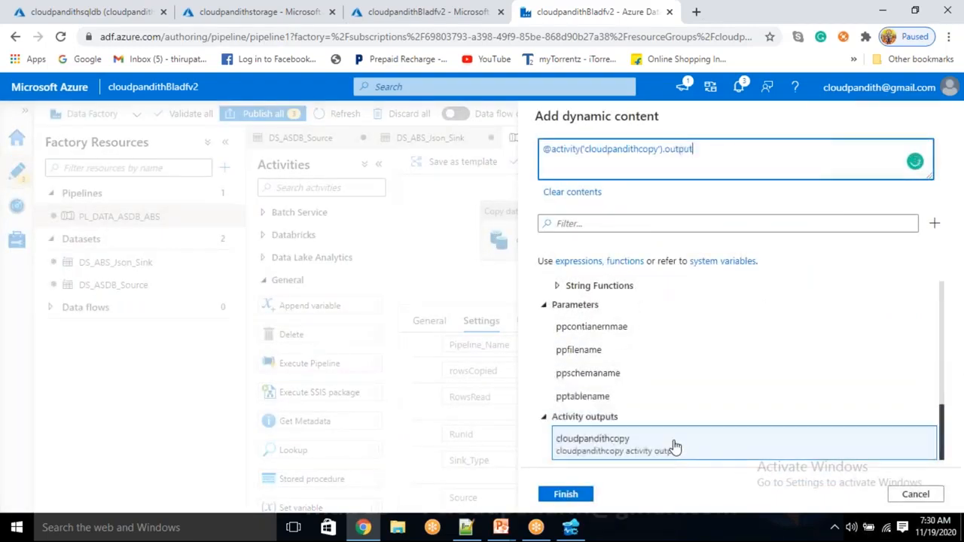
type(".")
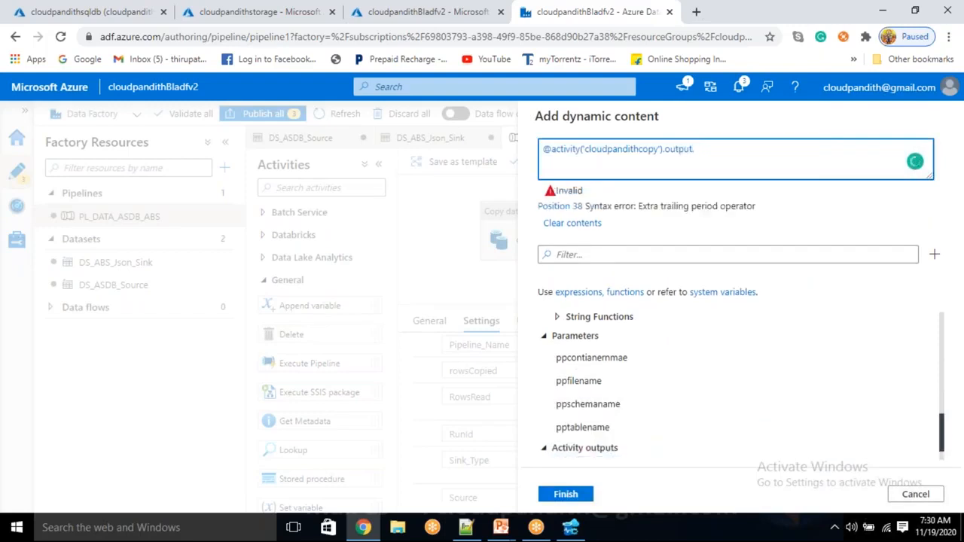
type("rowsre")
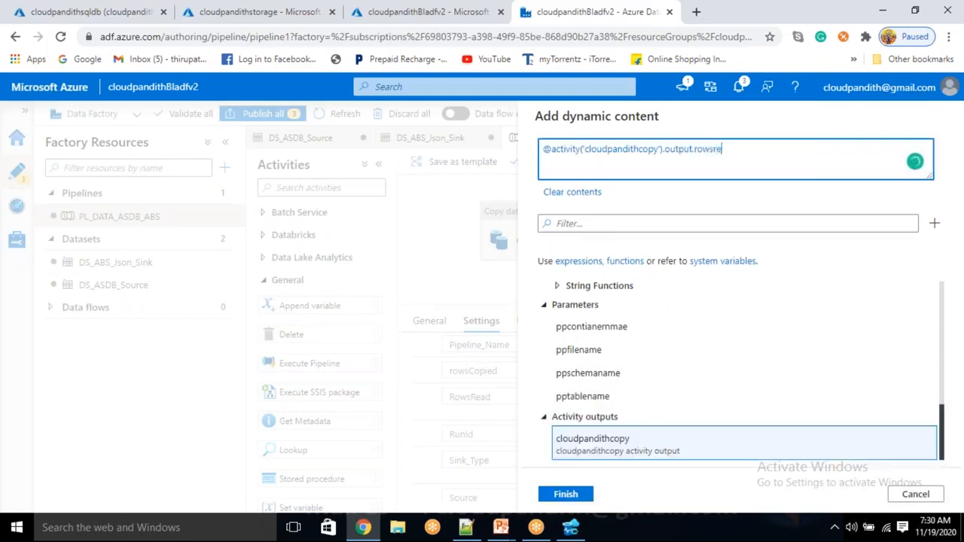
type("ad")
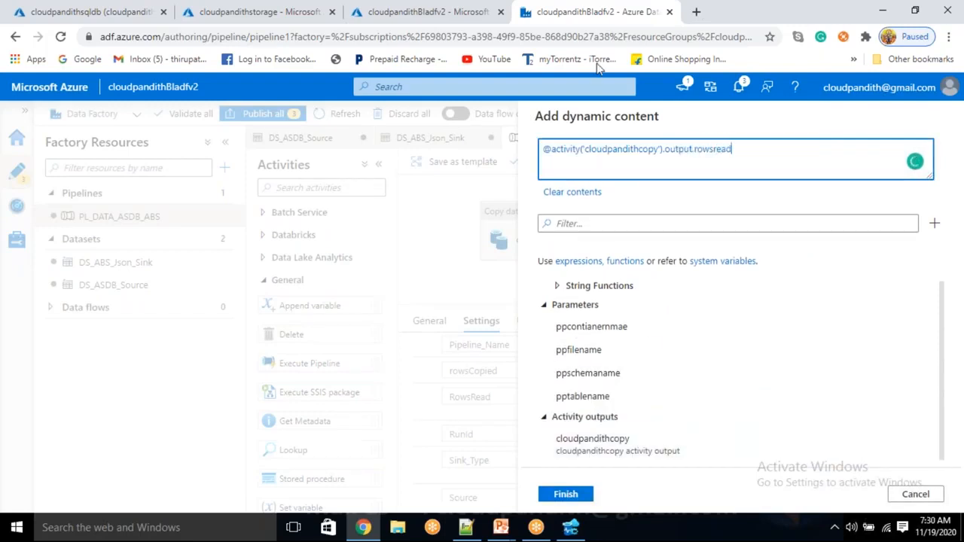
left_click(567, 495)
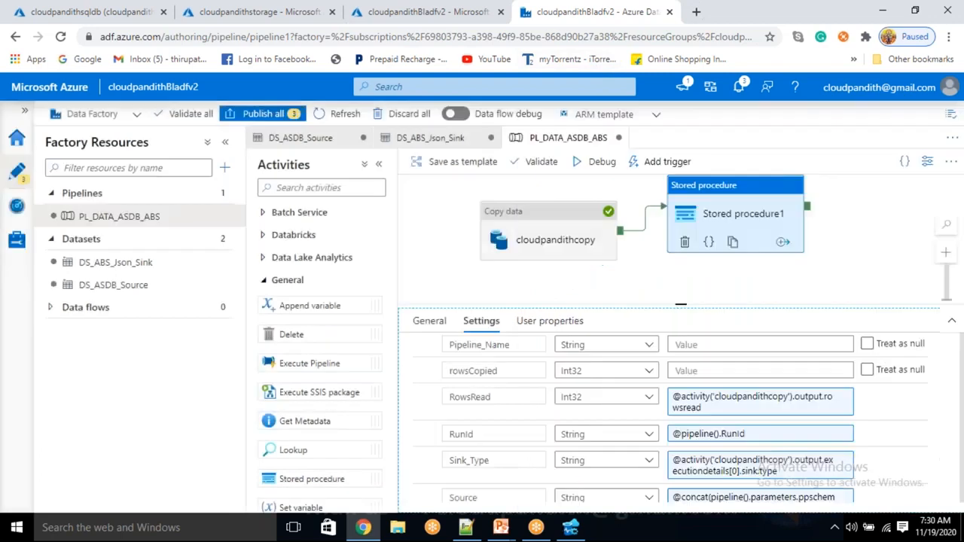
left_click(706, 371)
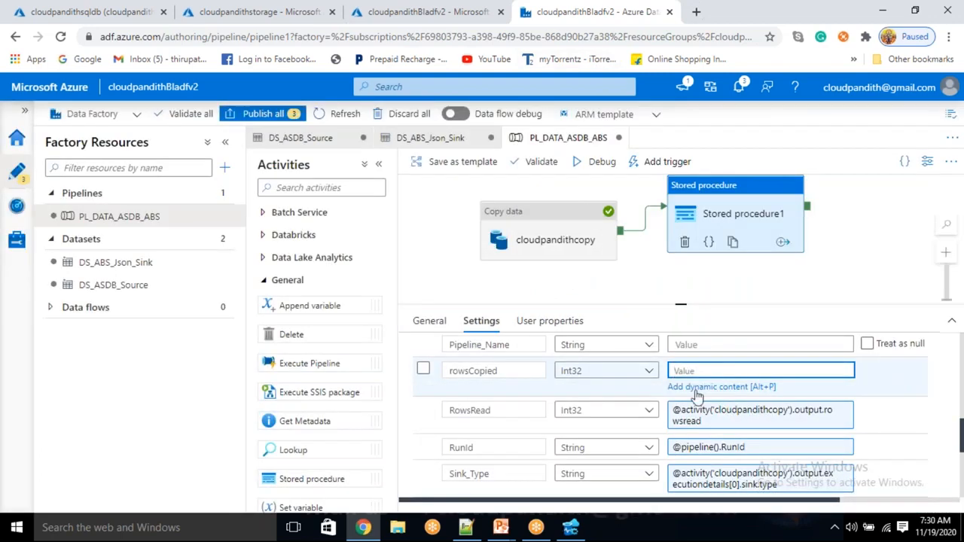
left_click(695, 389)
scroll(663, 449, "down", 10)
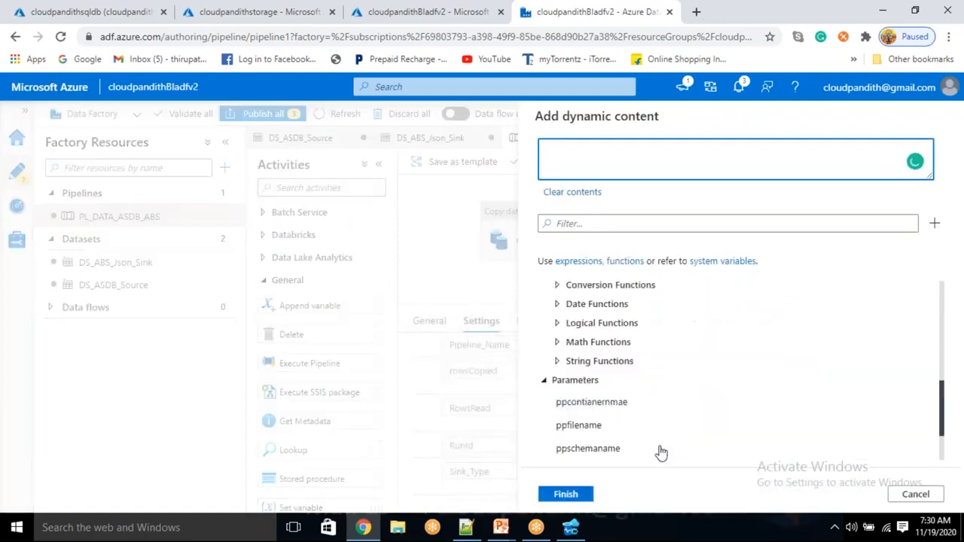
left_click(657, 456)
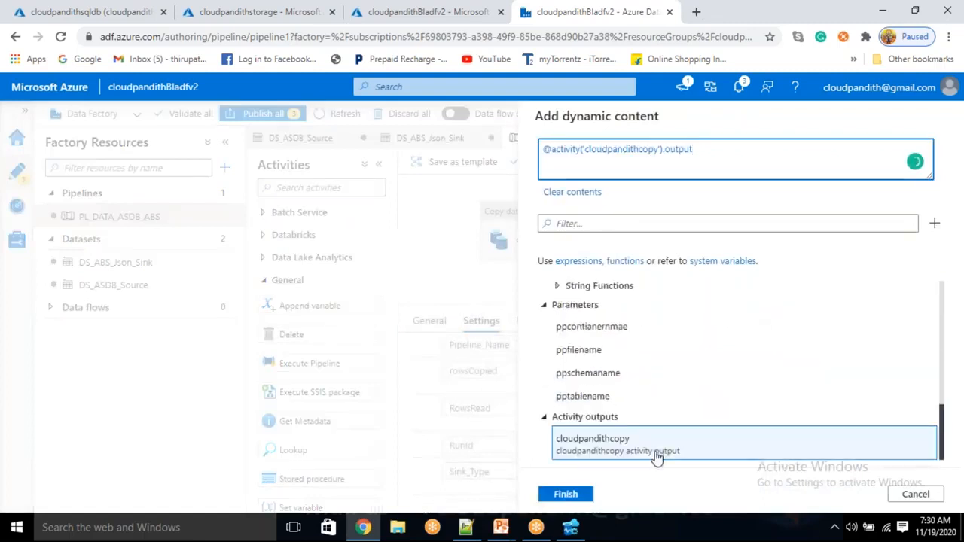
type(".rpw")
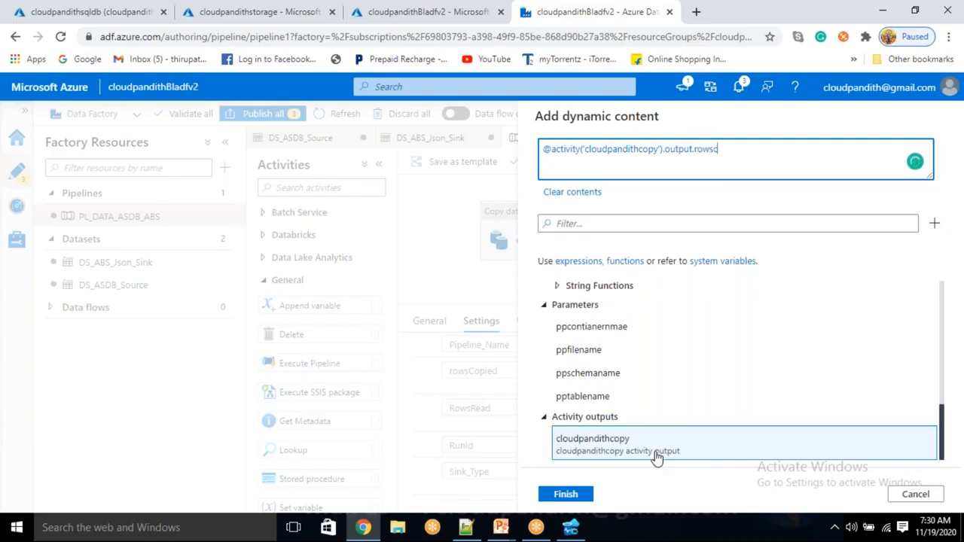
left_click(580, 497)
scroll(633, 391, "up", 1)
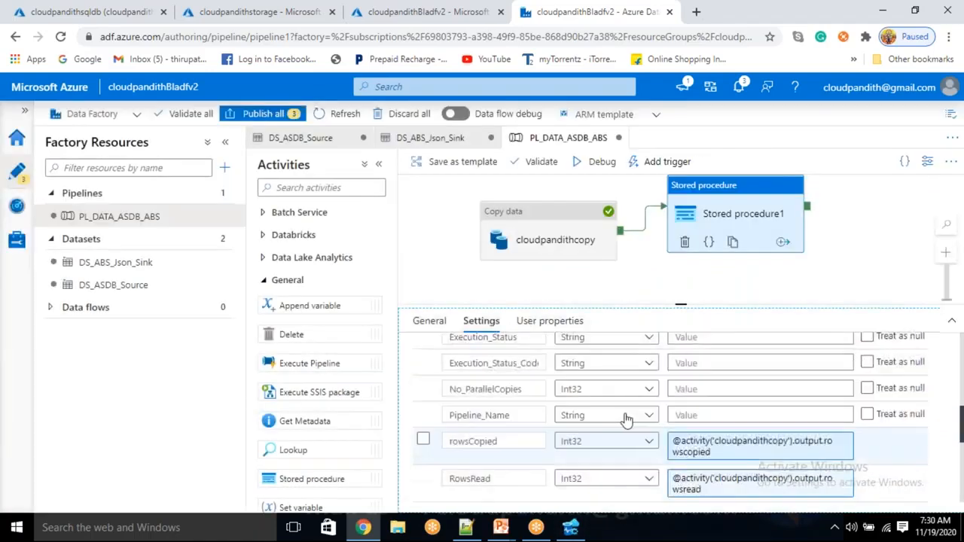
left_click(716, 415)
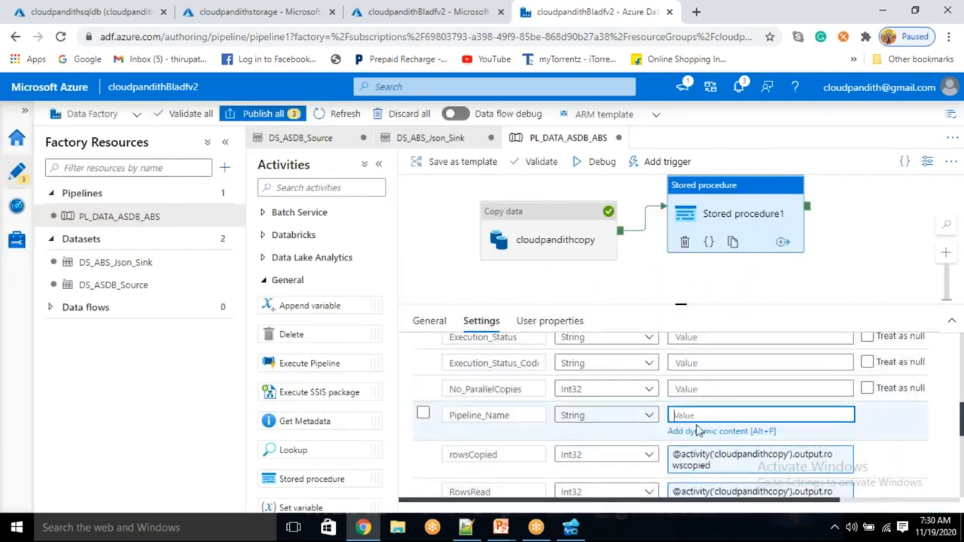
left_click(696, 431)
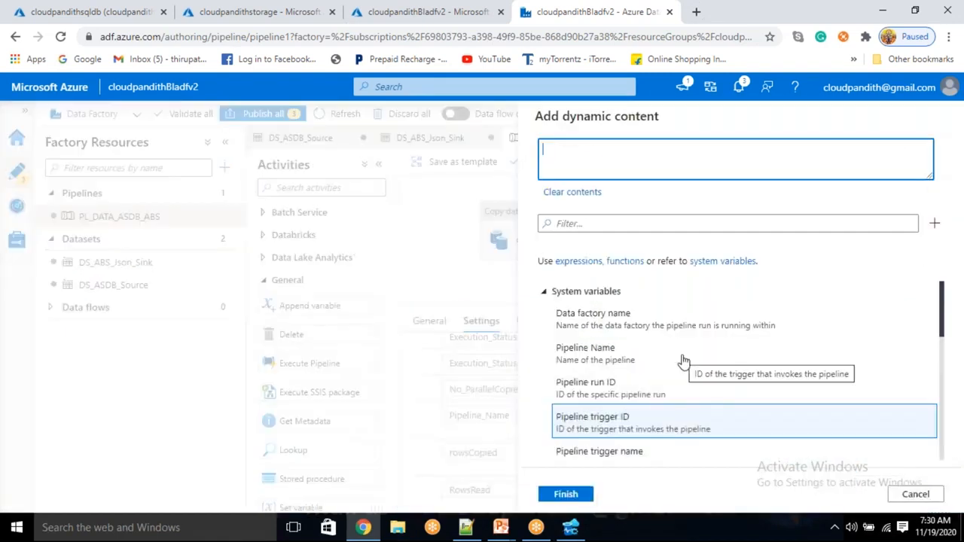
scroll(684, 361, "down", 1)
scroll(682, 361, "up", 2)
left_click(661, 354)
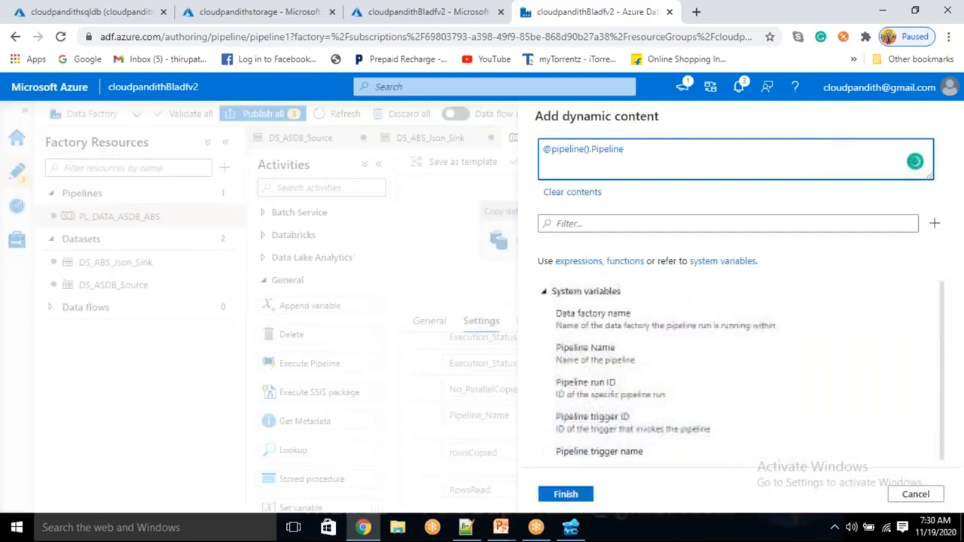
left_click(566, 494)
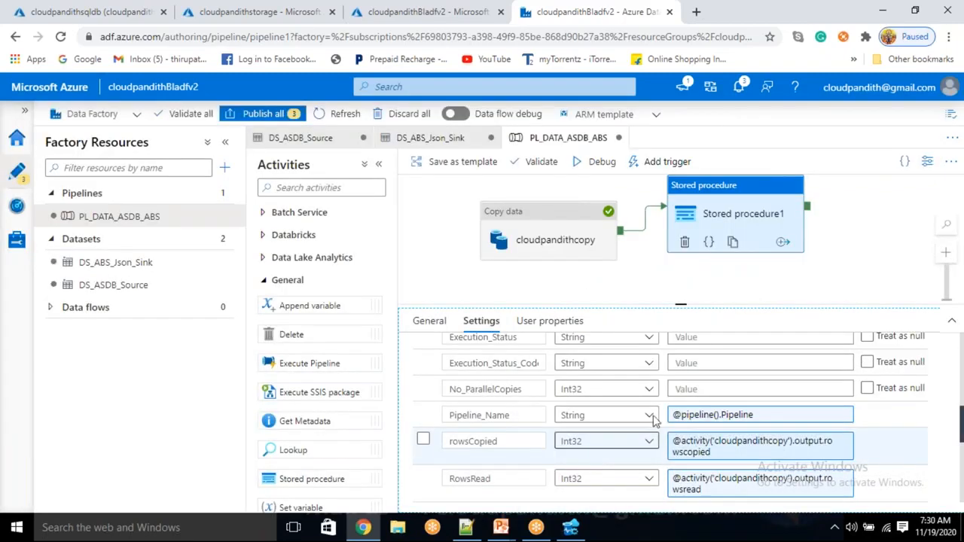
Switch to the Notepad++ expression list and select the usedParallelCopies line as reference for the No_ParallelCopies parameter
scroll(654, 419, "up", 3)
scroll(667, 444, "down", 2)
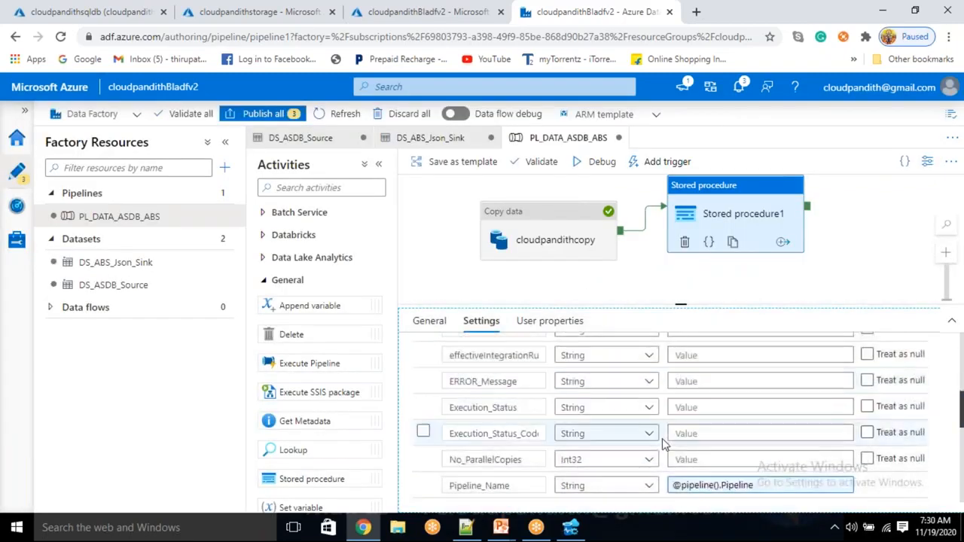
left_click(687, 458)
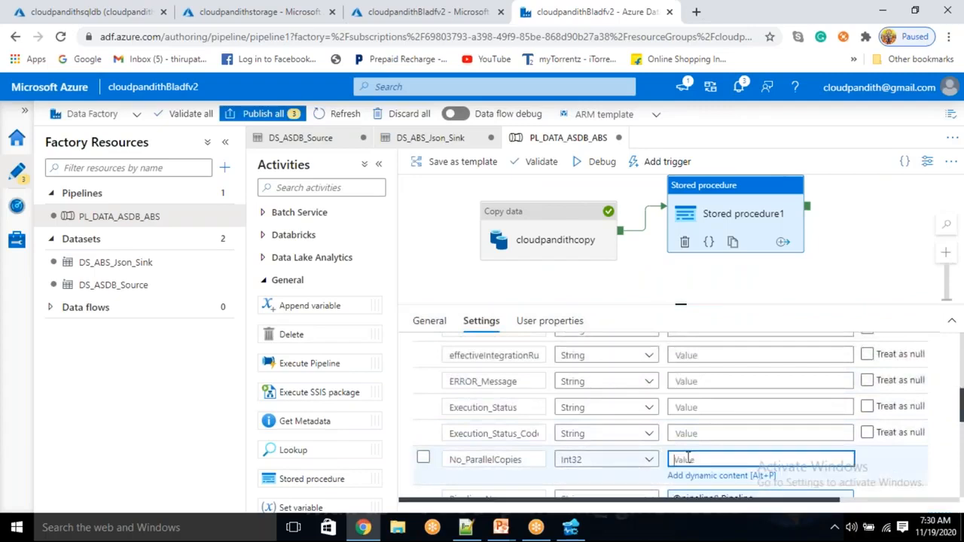
left_click(465, 527)
left_click(393, 273)
double_click(235, 201)
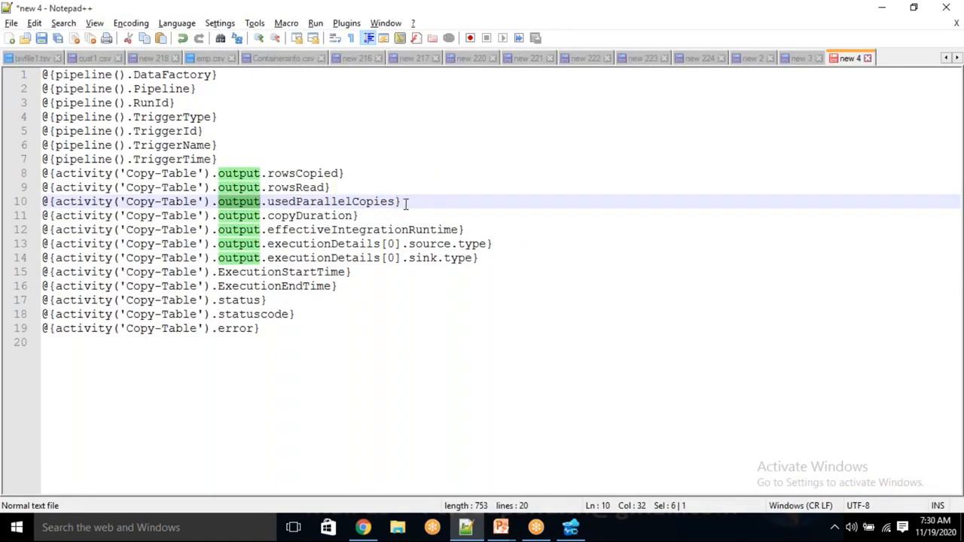
left_click_drag(406, 203, 43, 202)
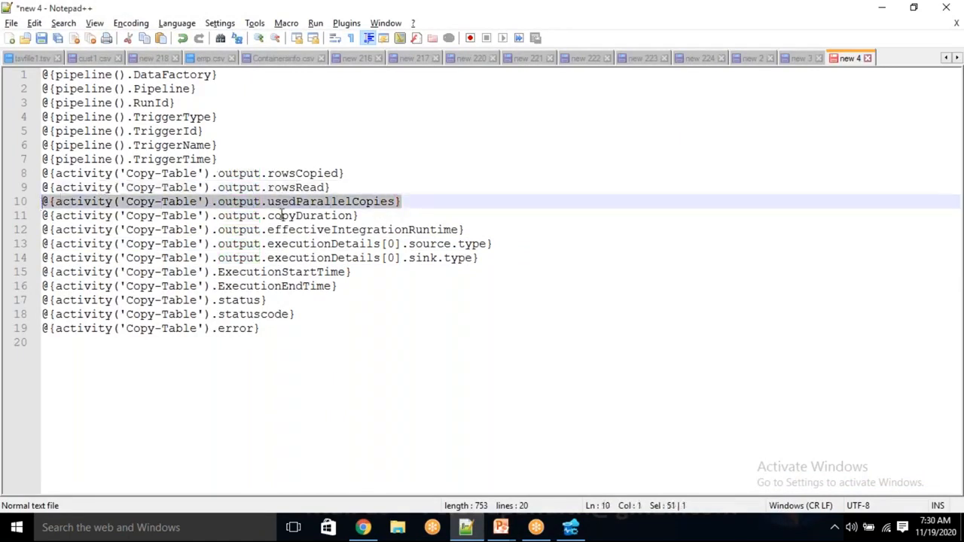
Back in Azure Data Factory, set the No_ParallelCopies parameter to the dynamic expression @{activity('cloudpandithcopy').output.usedParallelCopies}
key("alt+Tab")
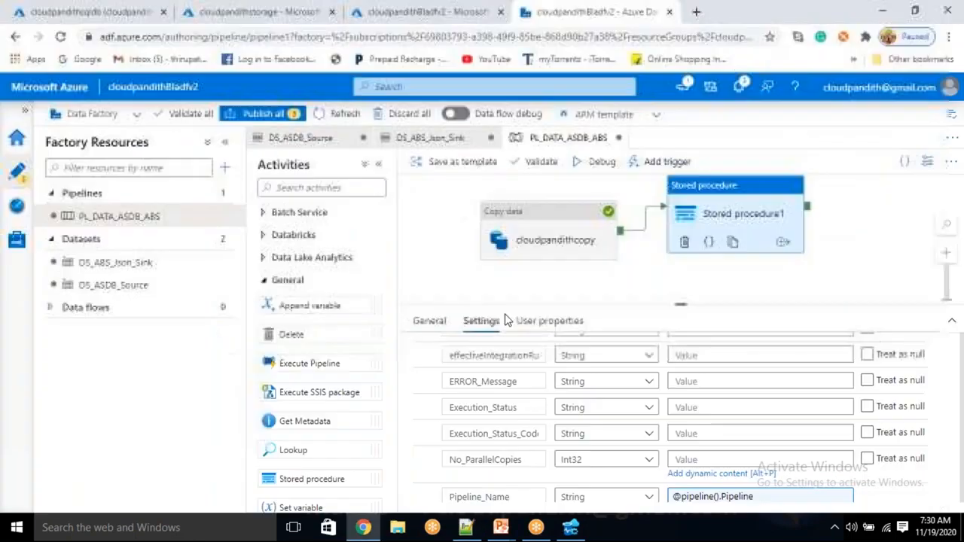
left_click(690, 475)
scroll(714, 407, "down", 10)
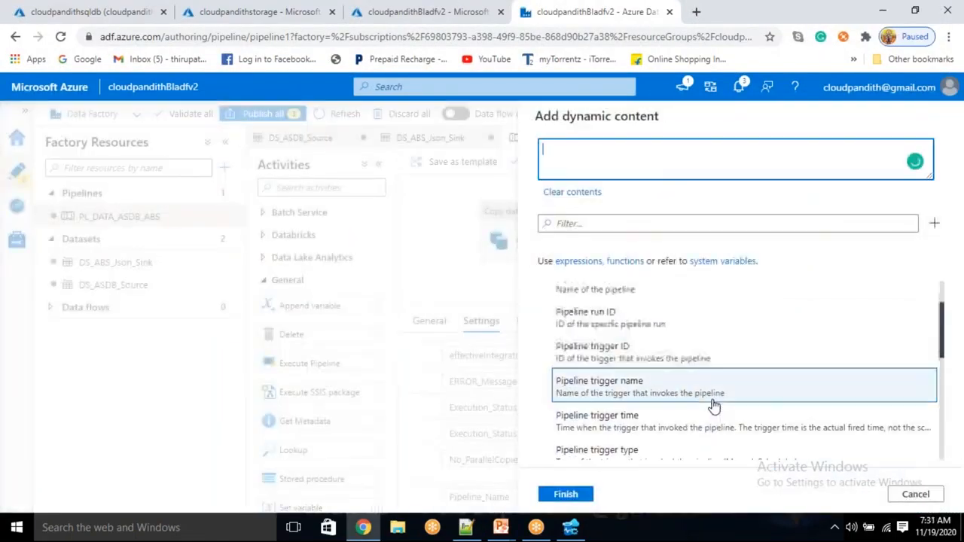
scroll(706, 419, "down", 2)
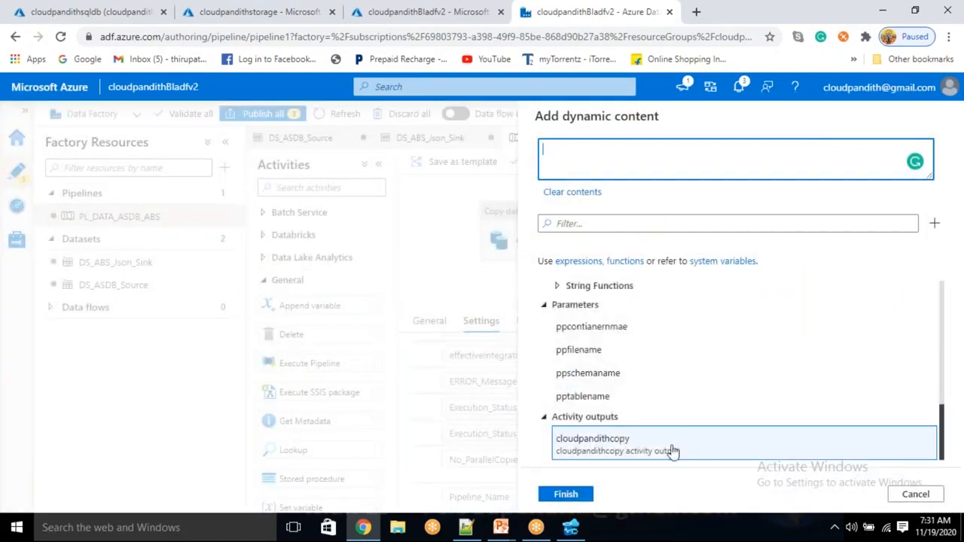
left_click(660, 448)
type(".output.")
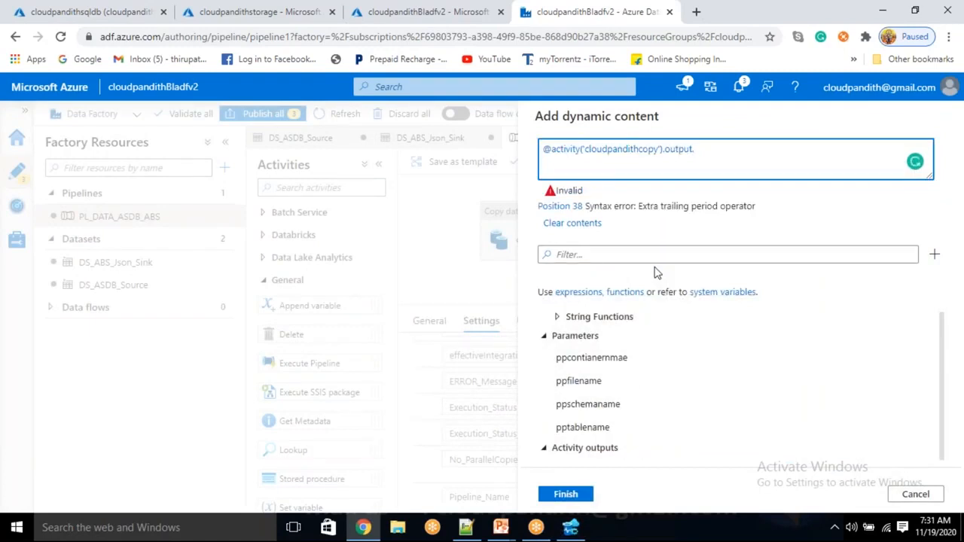
key("alt+Tab")
key("alt+Tab")
type("us")
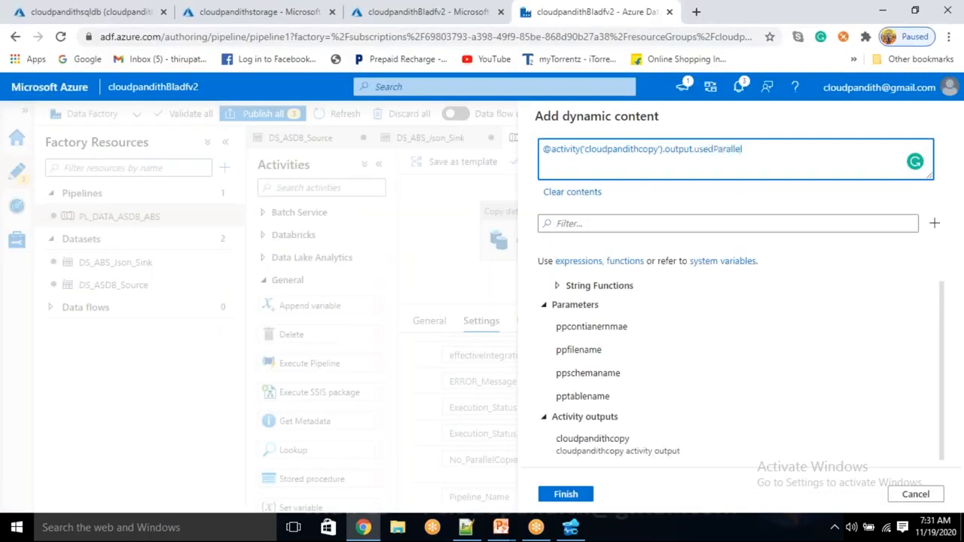
type("edParallel")
key("alt+Tab")
key("alt+Tab")
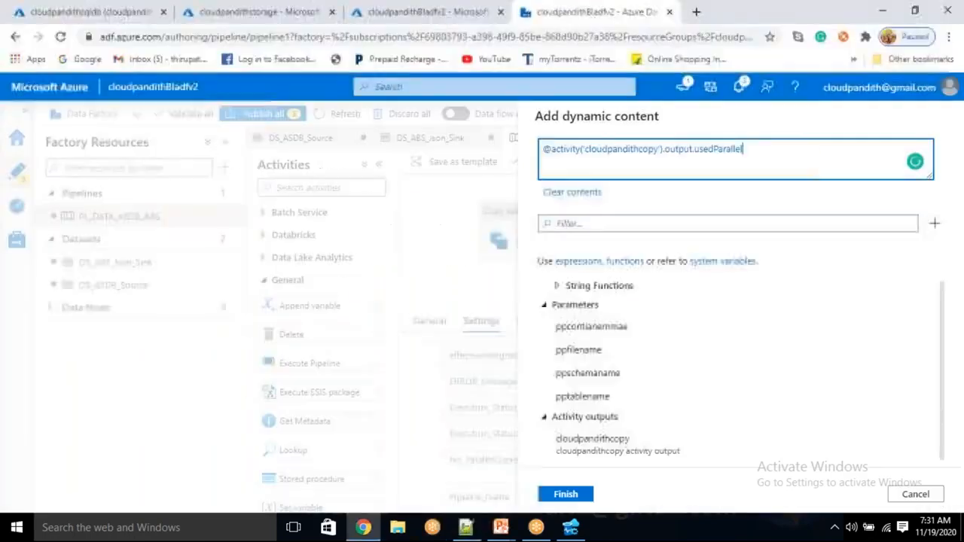
type("Copied")
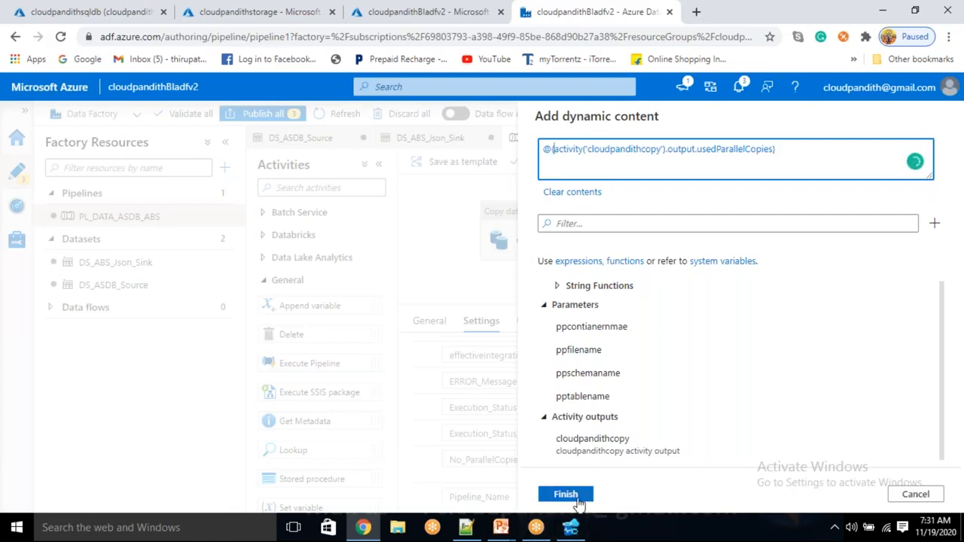
left_click(566, 495)
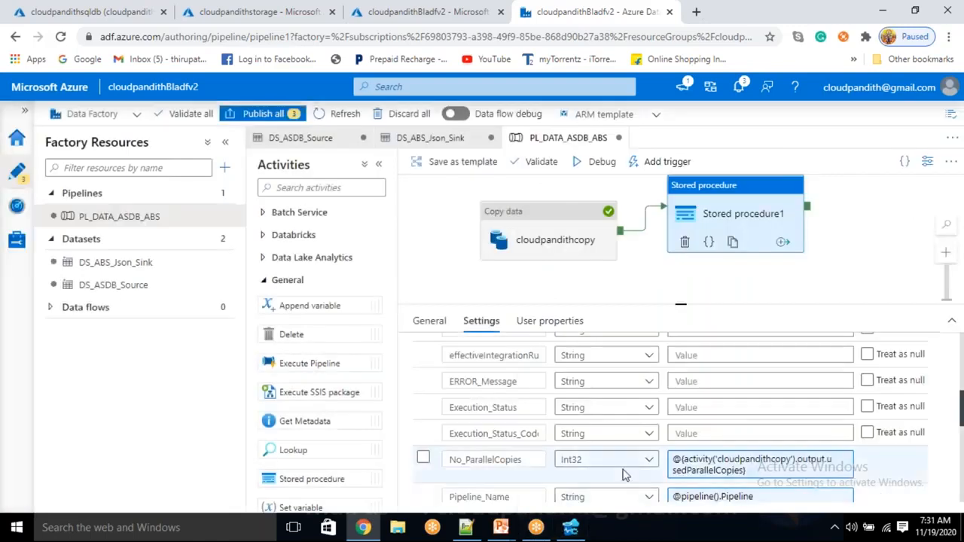
left_click(688, 434)
left_click(701, 450)
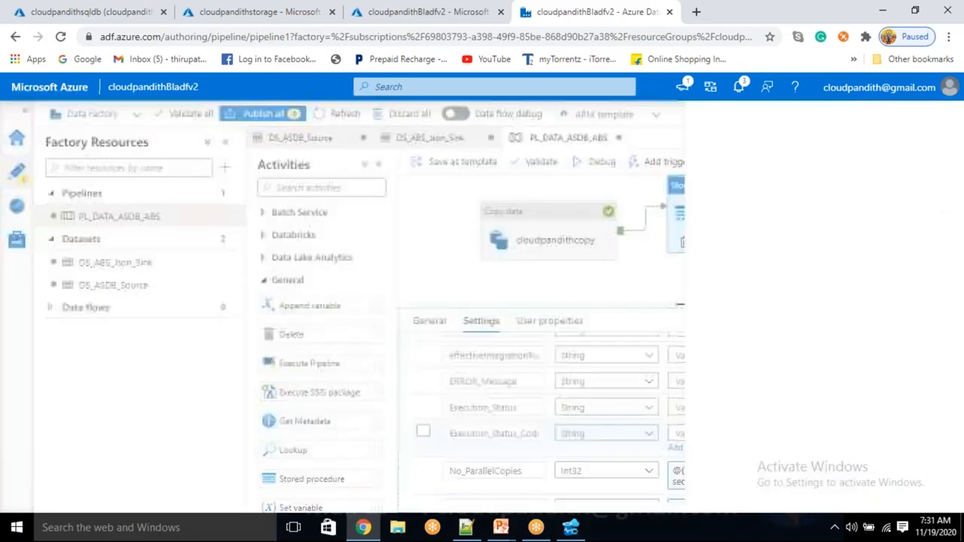
scroll(682, 444, "down", 5)
left_click(680, 447)
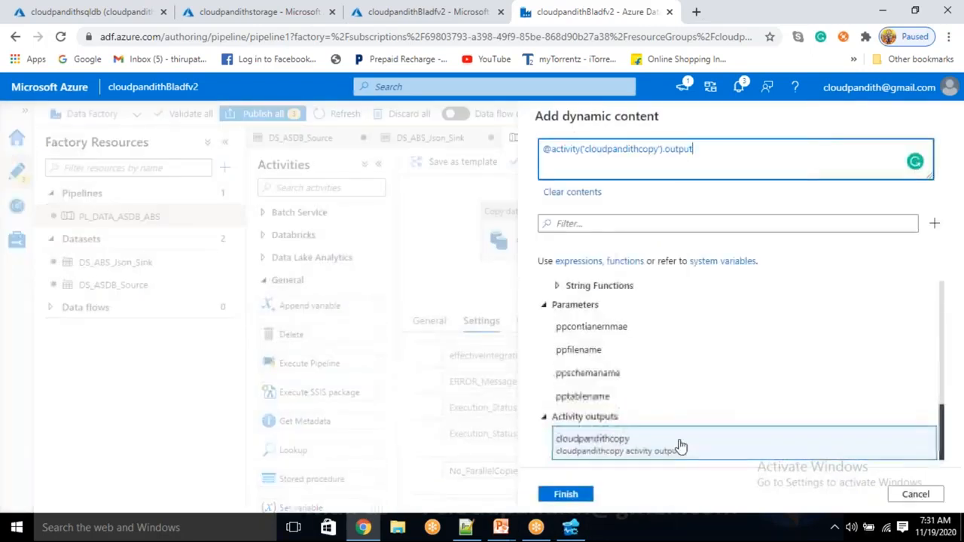
key("BackSpace")
key("BackSpace")
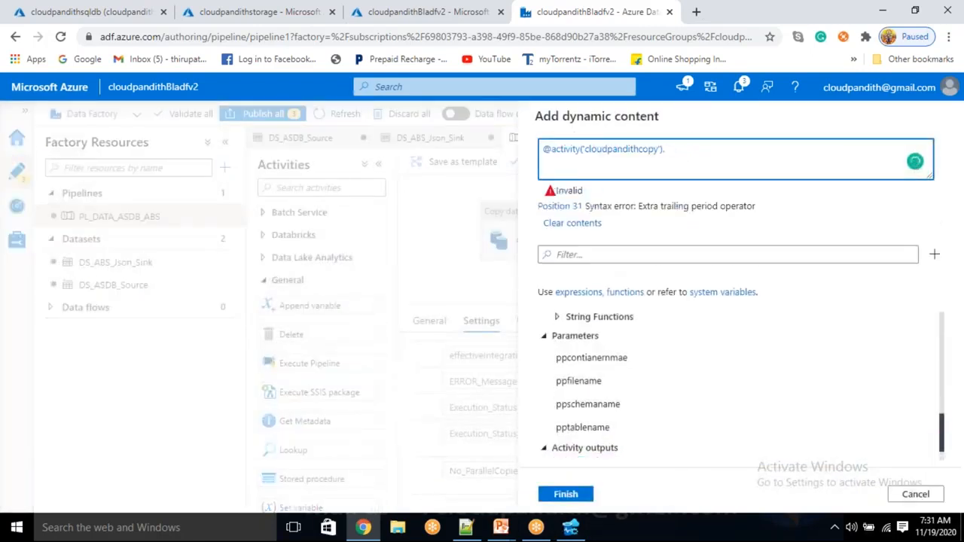
type("statusc")
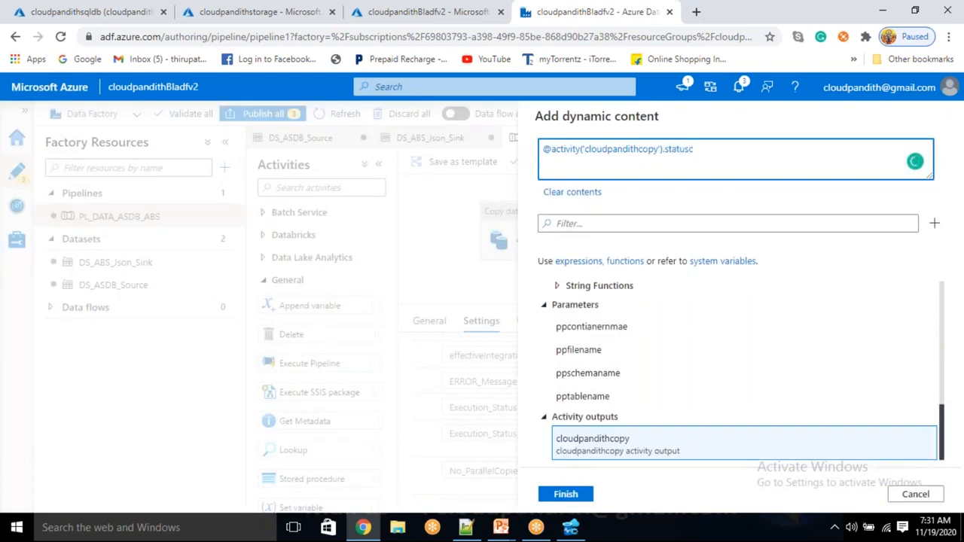
type("ode")
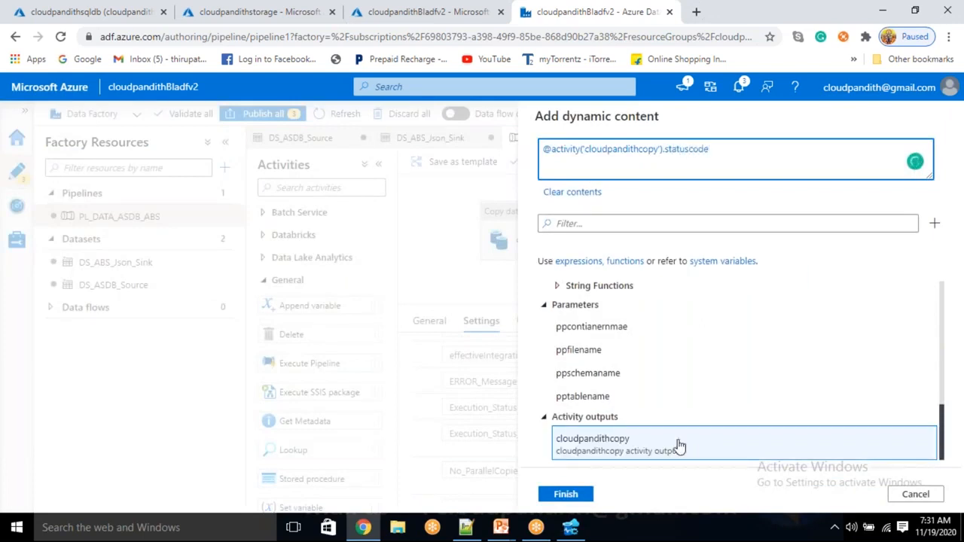
left_click(577, 498)
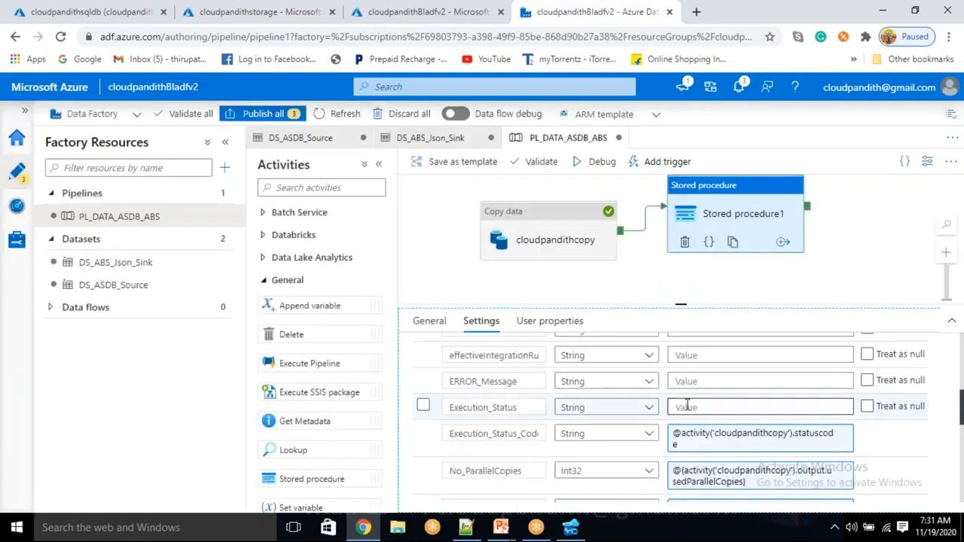
left_click(687, 406)
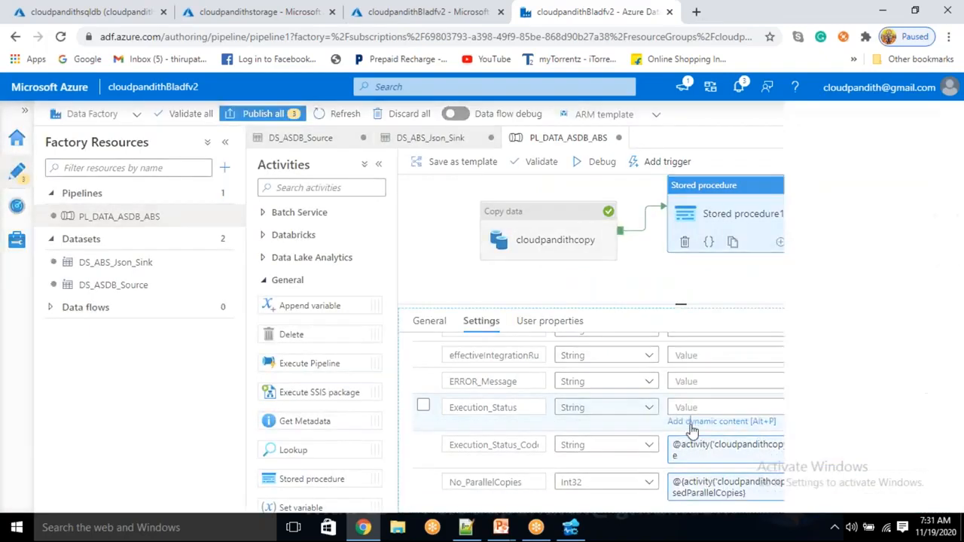
left_click(688, 423)
scroll(678, 437, "down", 10)
left_click(672, 444)
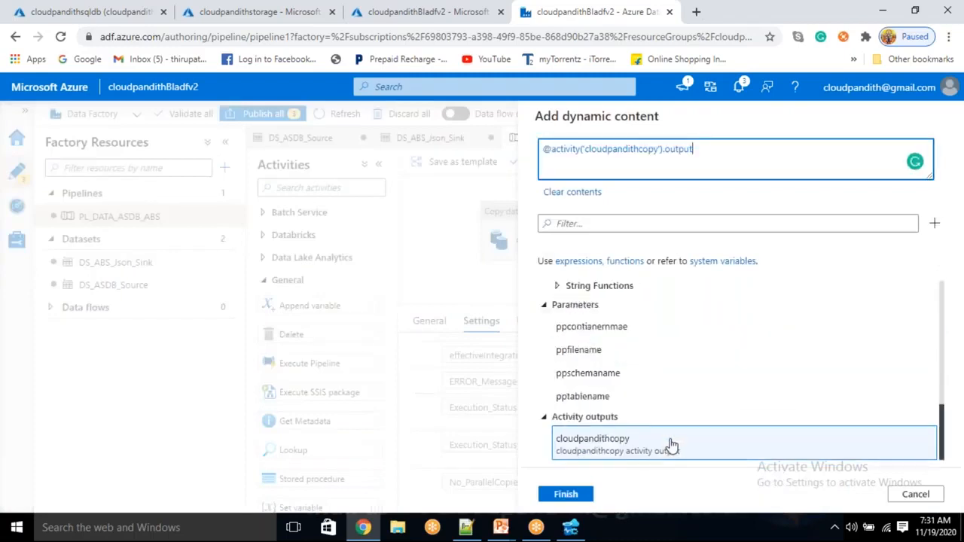
key("BackSpace")
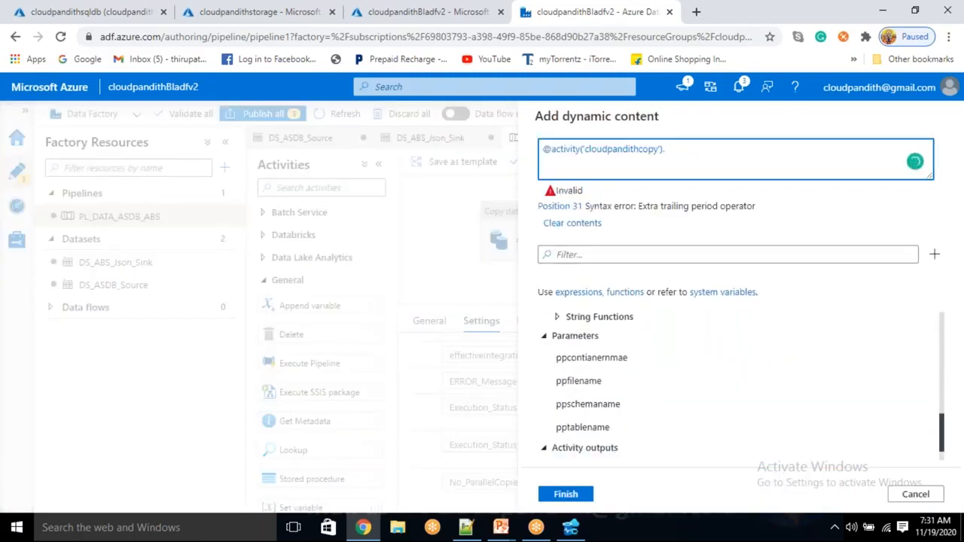
type("status")
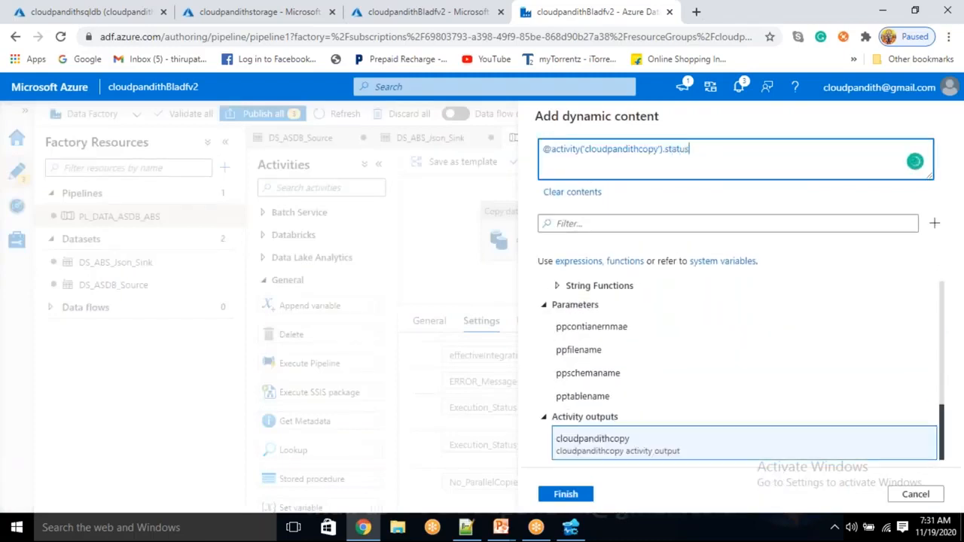
left_click(577, 495)
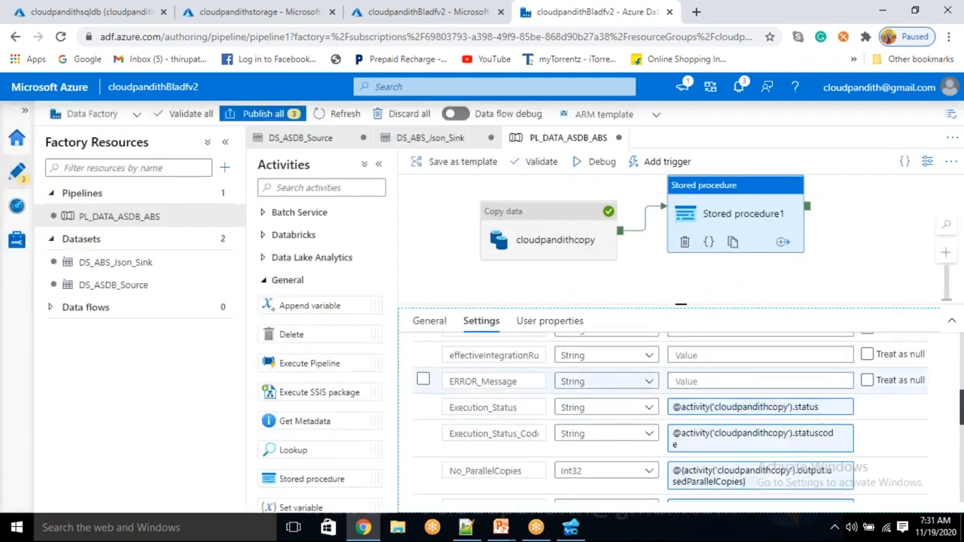
left_click(697, 381)
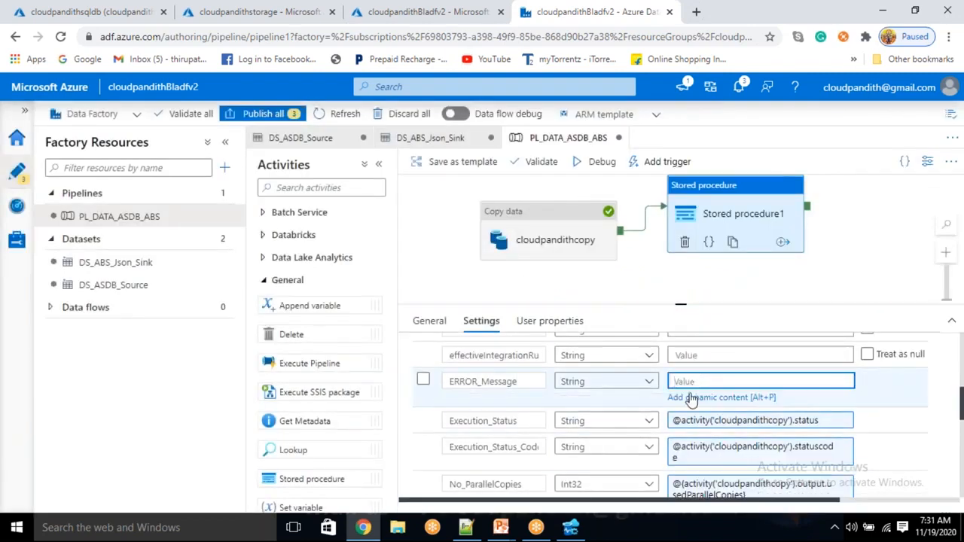
left_click(691, 396)
scroll(678, 392, "down", 5)
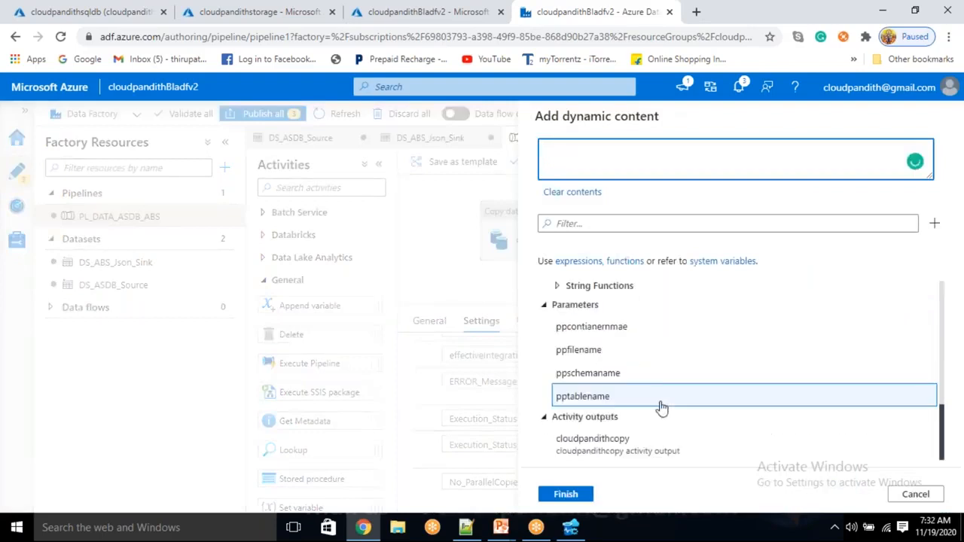
left_click(641, 440)
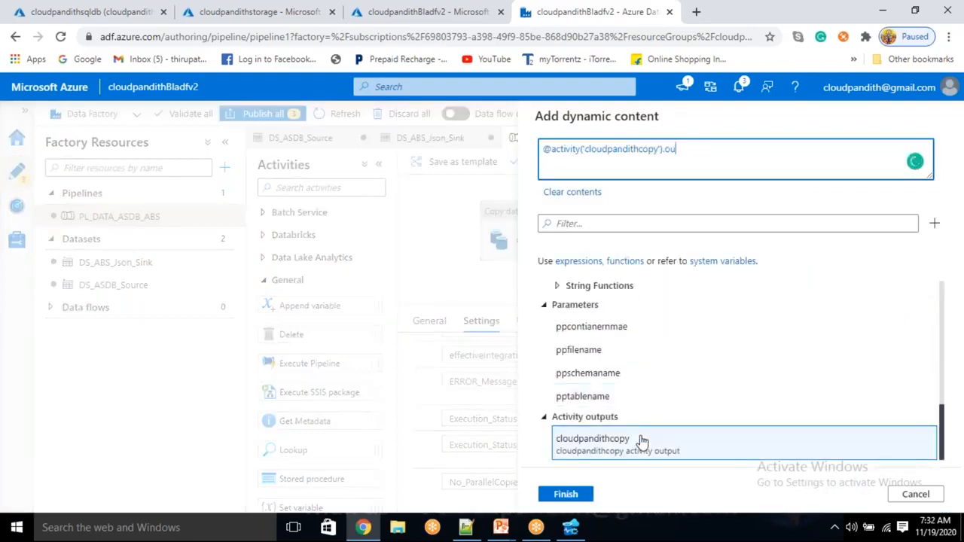
type("oor")
key("BackSpace")
key("BackSpace")
left_click(576, 494)
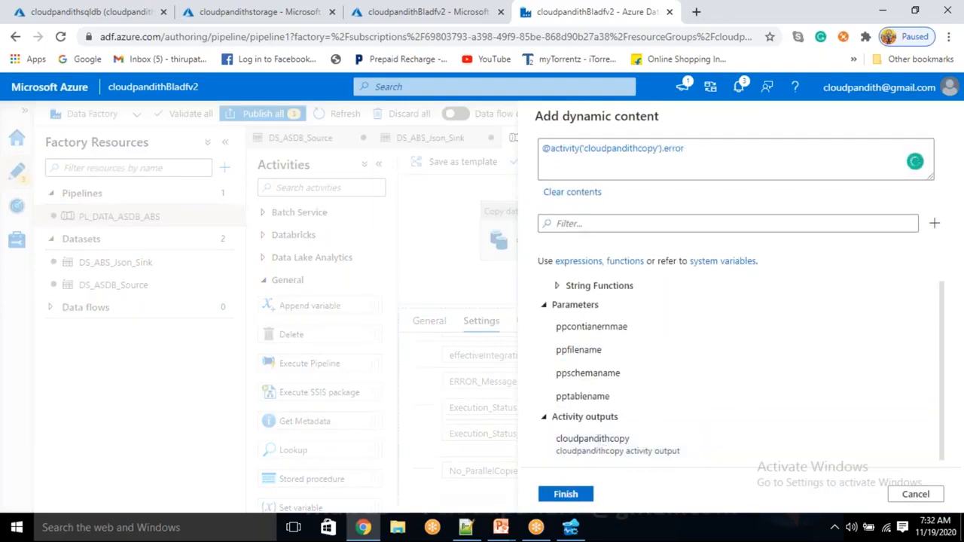
scroll(567, 467, "up", 4)
scroll(592, 467, "down", 2)
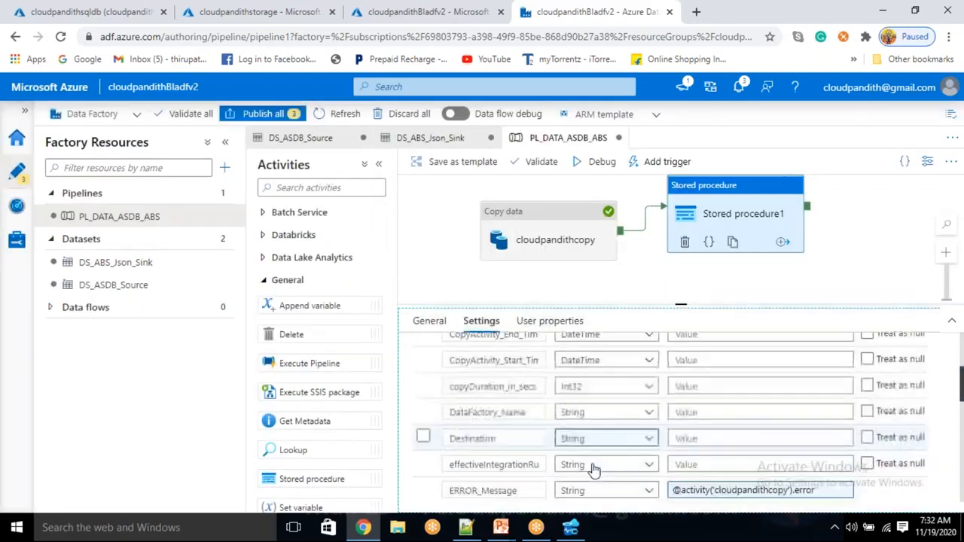
left_click(687, 430)
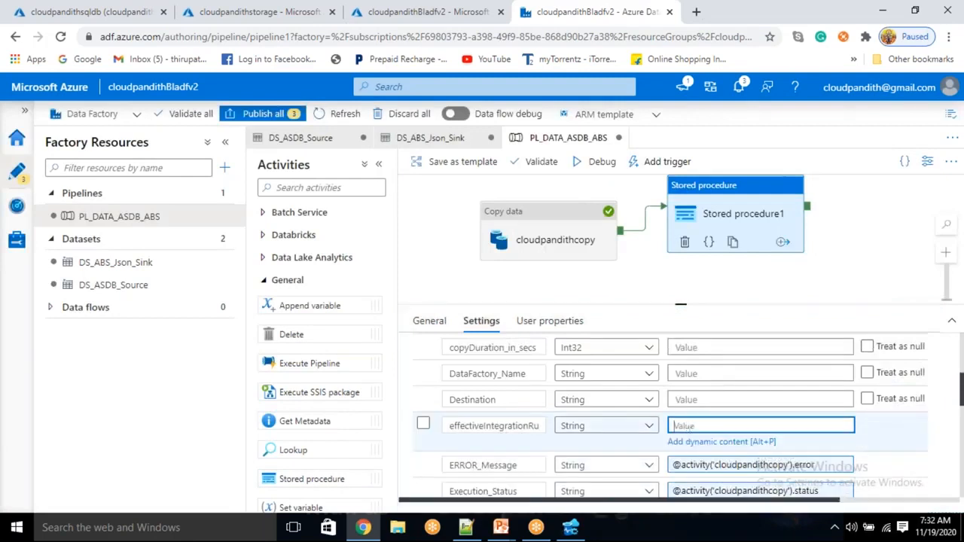
left_click(687, 443)
scroll(669, 402, "down", 10)
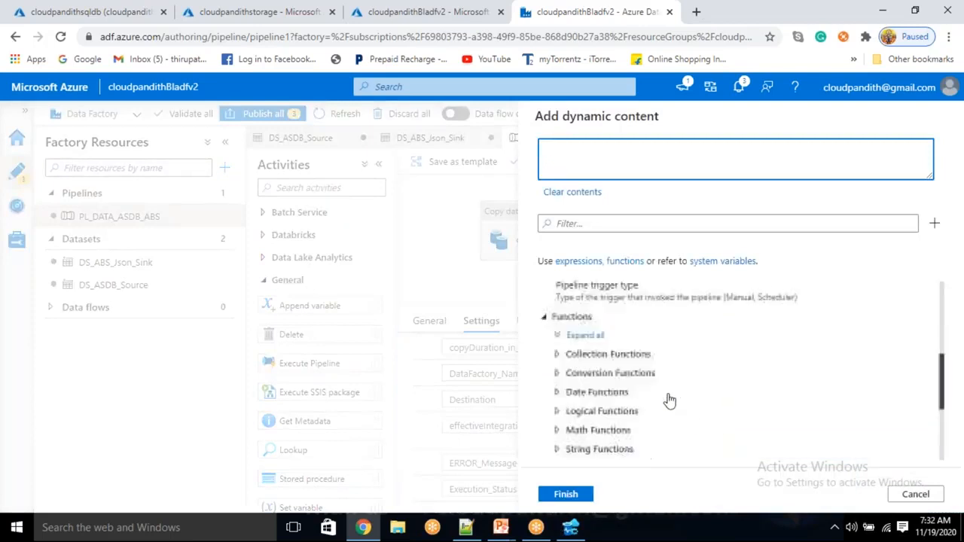
scroll(667, 404, "up", 1)
scroll(659, 415, "down", 2)
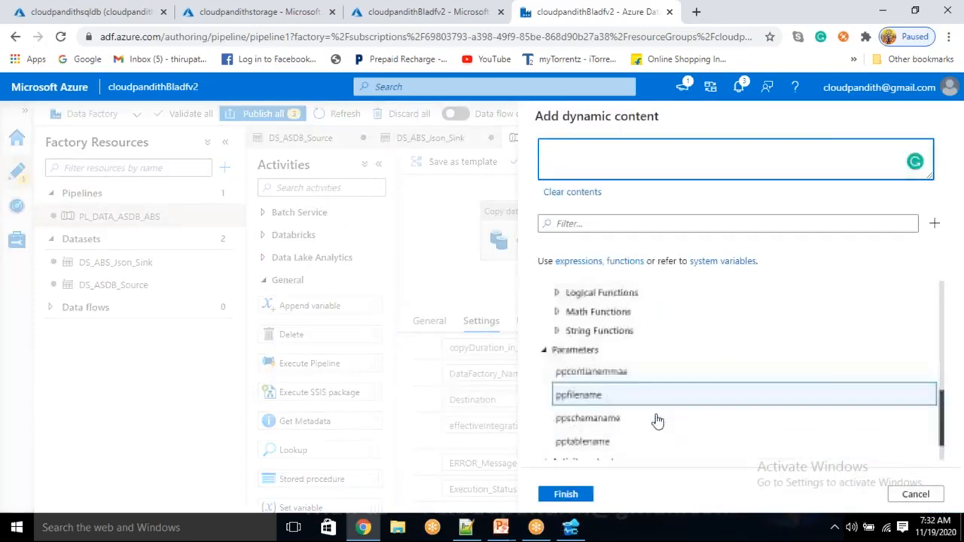
left_click(637, 450)
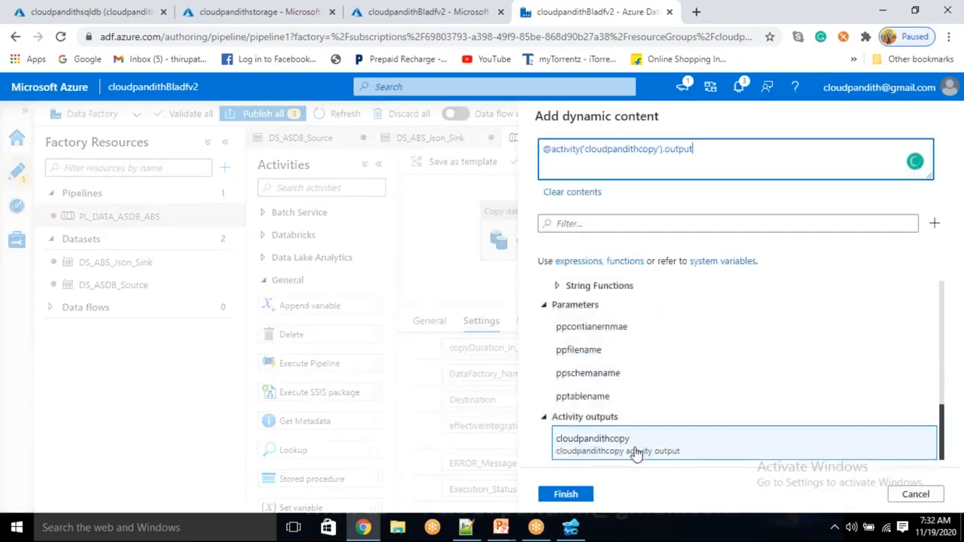
key("alt+Tab")
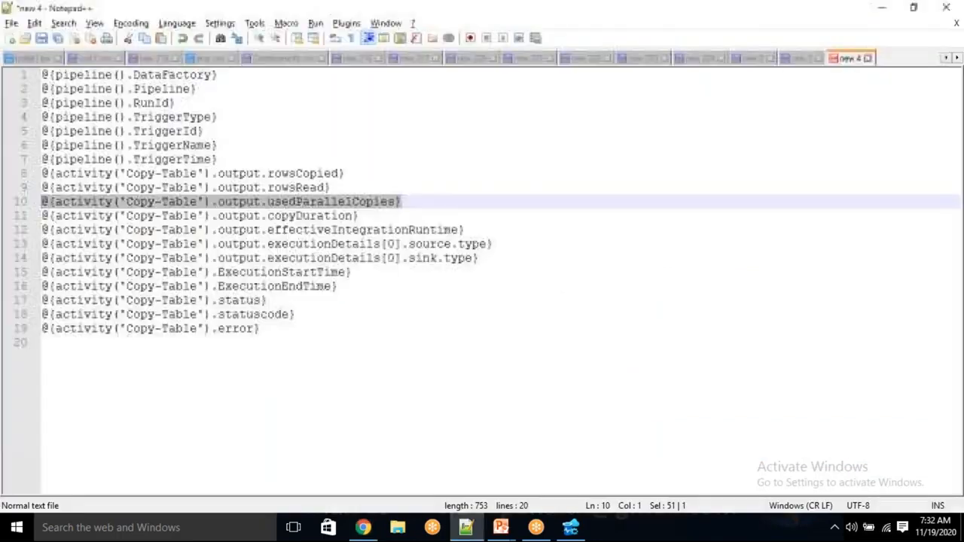
double_click(329, 229)
key("alt+Tab")
type("put")
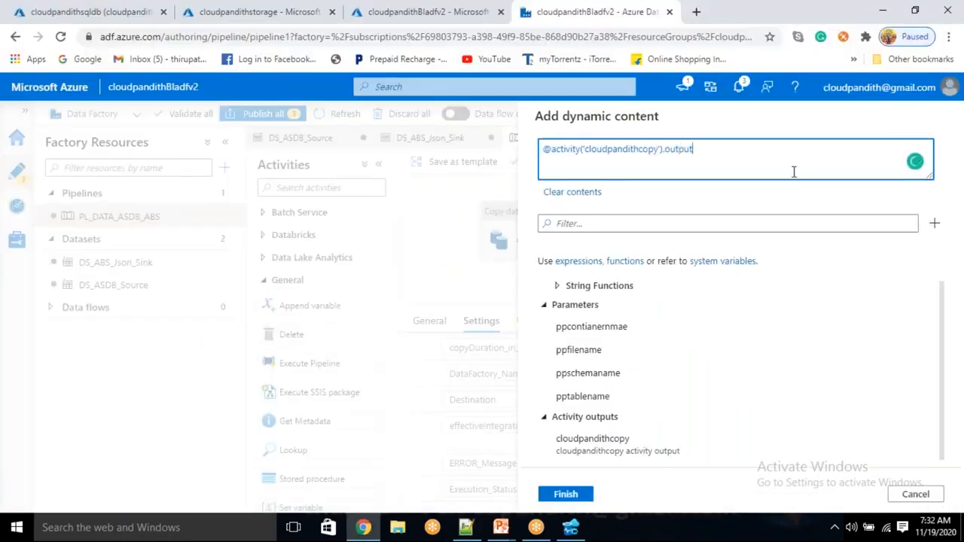
type(".effectiveIntegra")
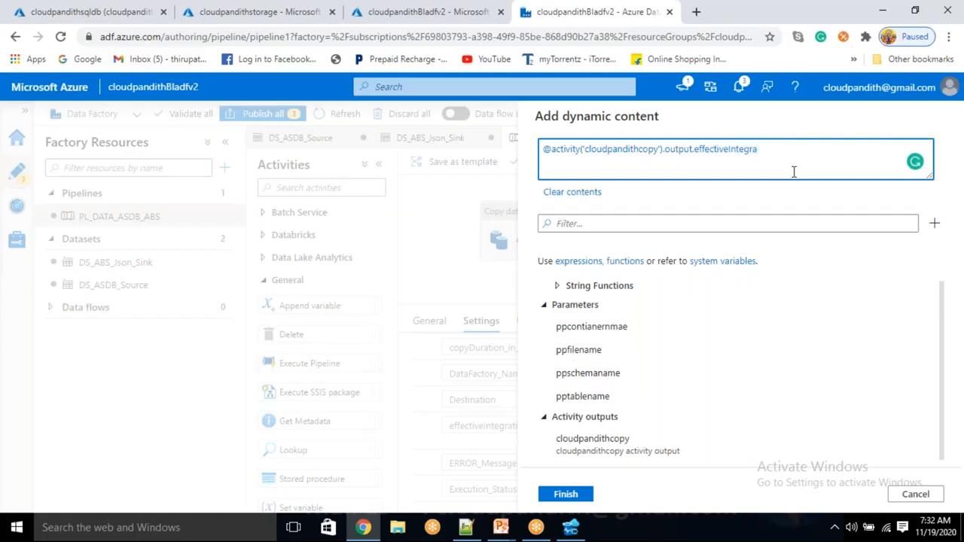
type("tionRuntime")
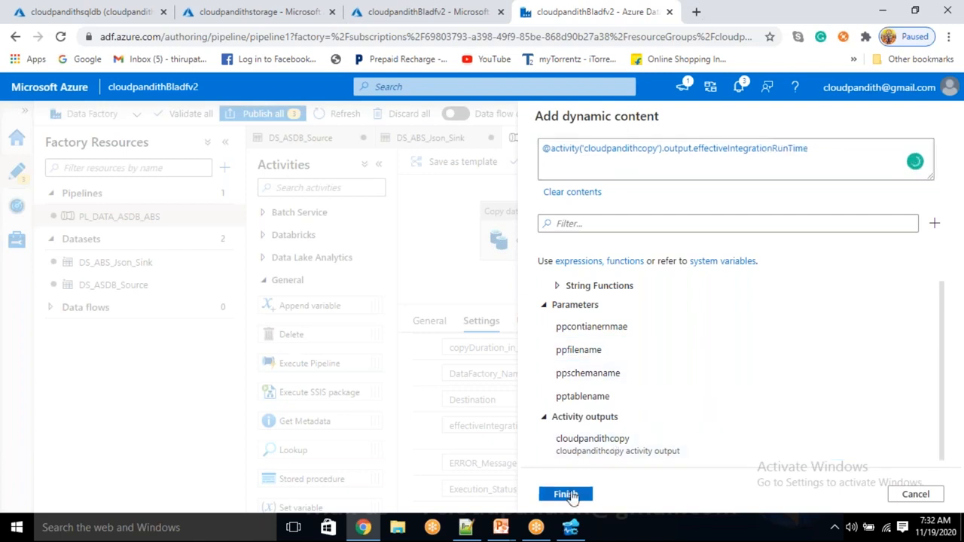
left_click(567, 494)
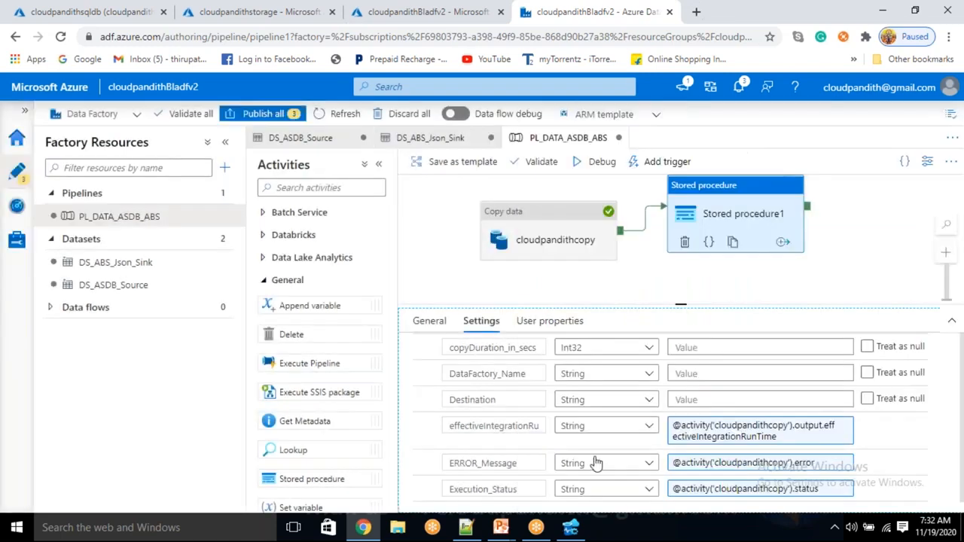
left_click(709, 402)
left_click(701, 417)
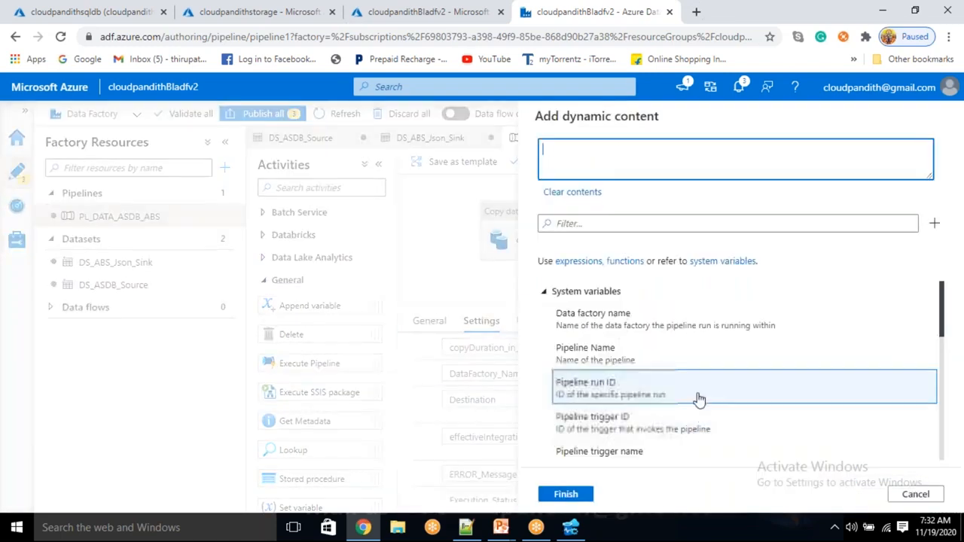
scroll(696, 407, "down", 2)
scroll(696, 407, "down", 3)
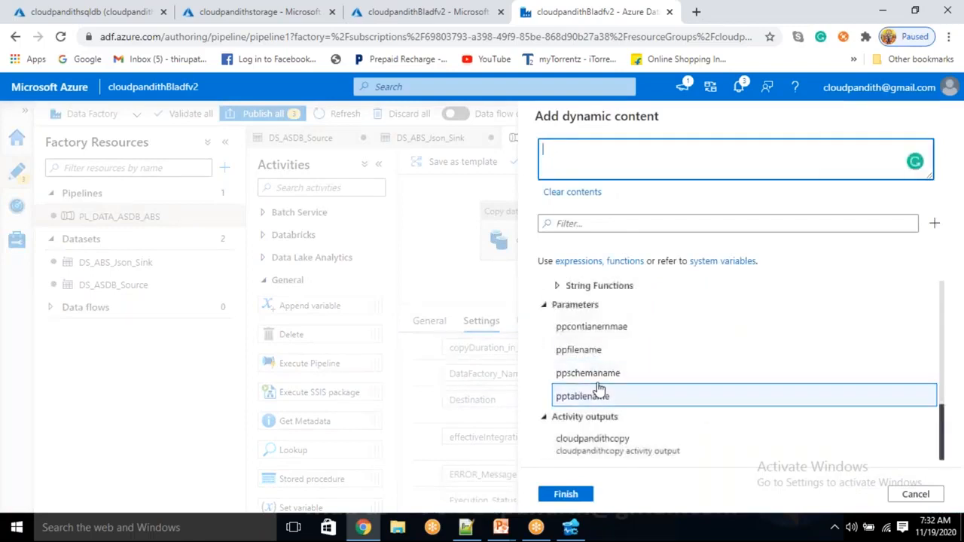
left_click(602, 329)
left_click(577, 494)
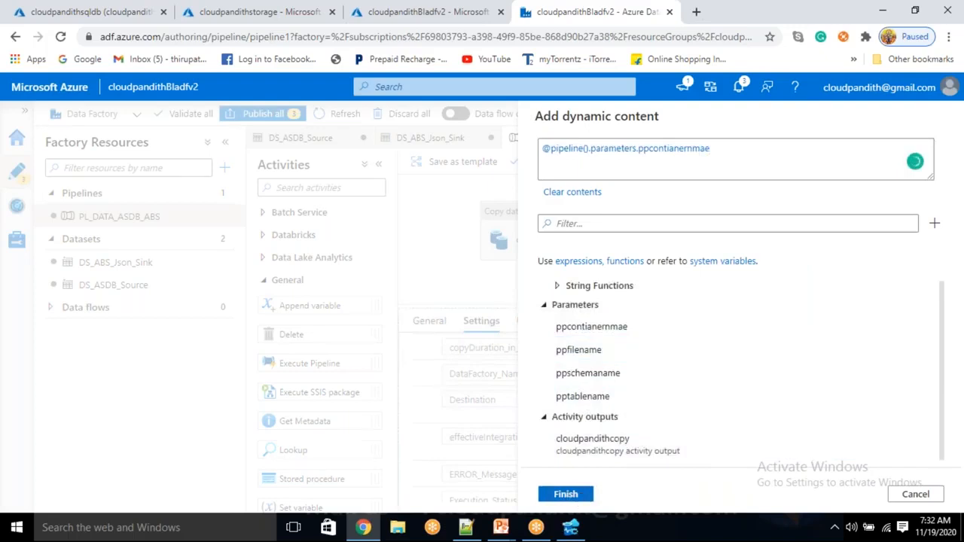
scroll(663, 422, "up", 2)
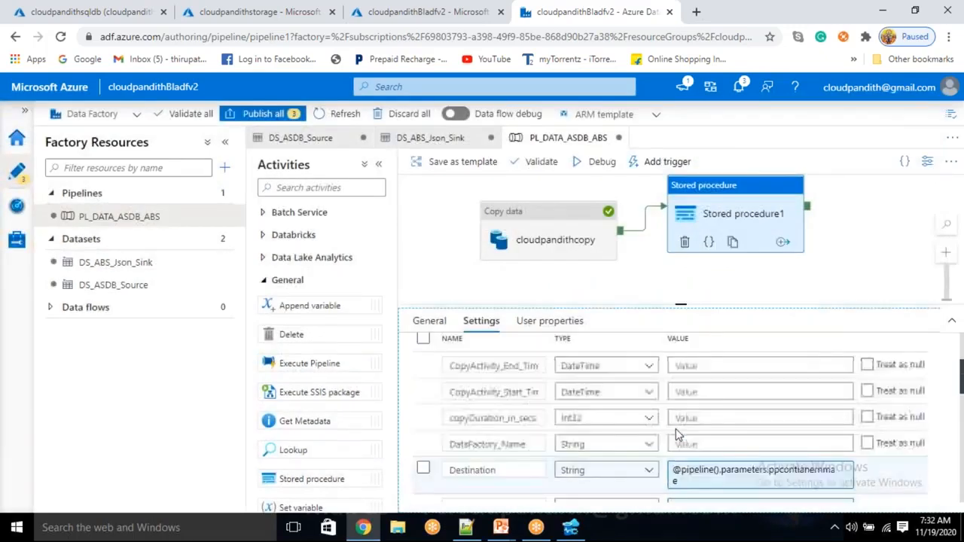
left_click(687, 444)
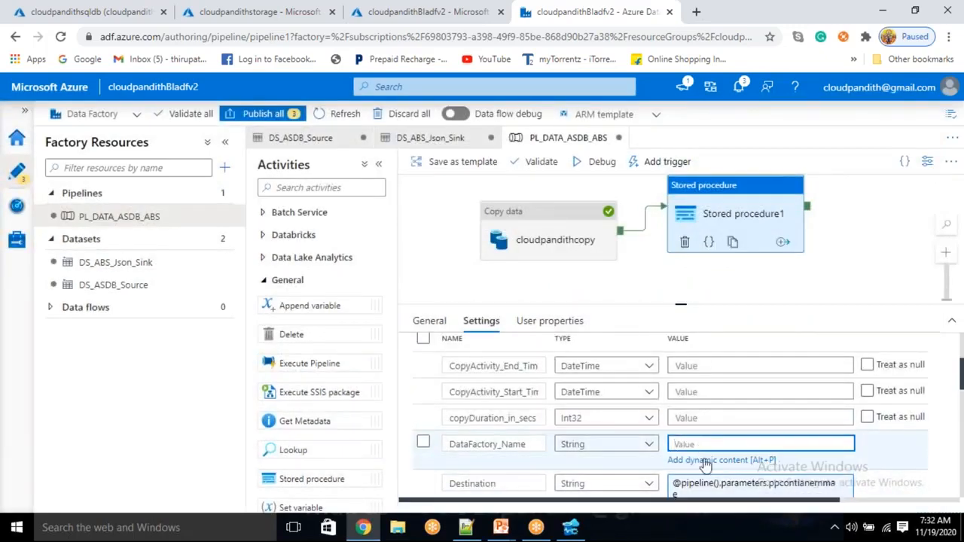
left_click(707, 459)
left_click(688, 322)
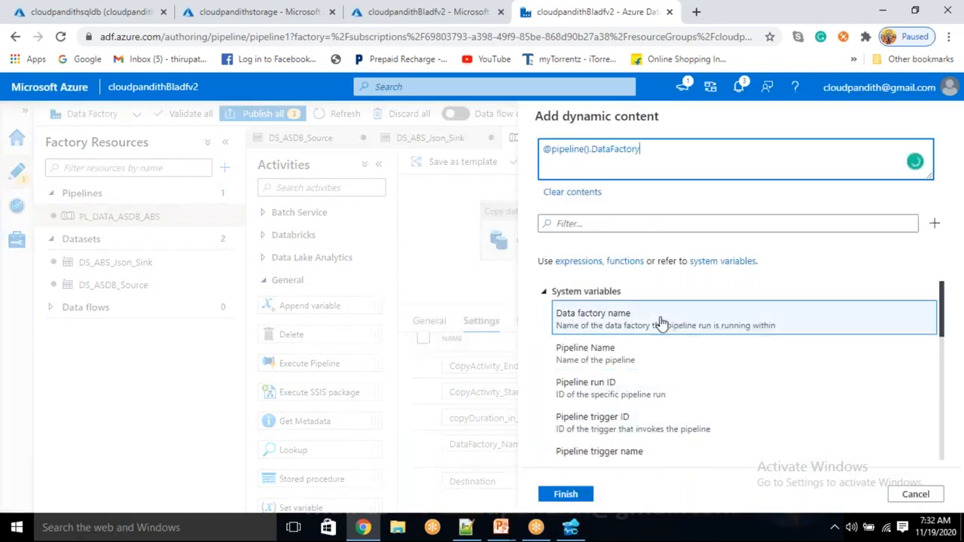
left_click(577, 497)
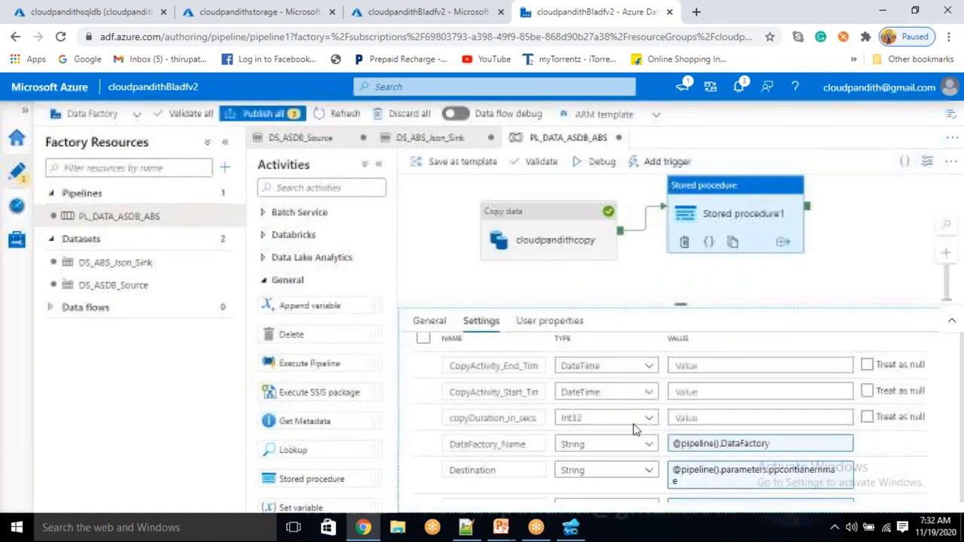
left_click(690, 420)
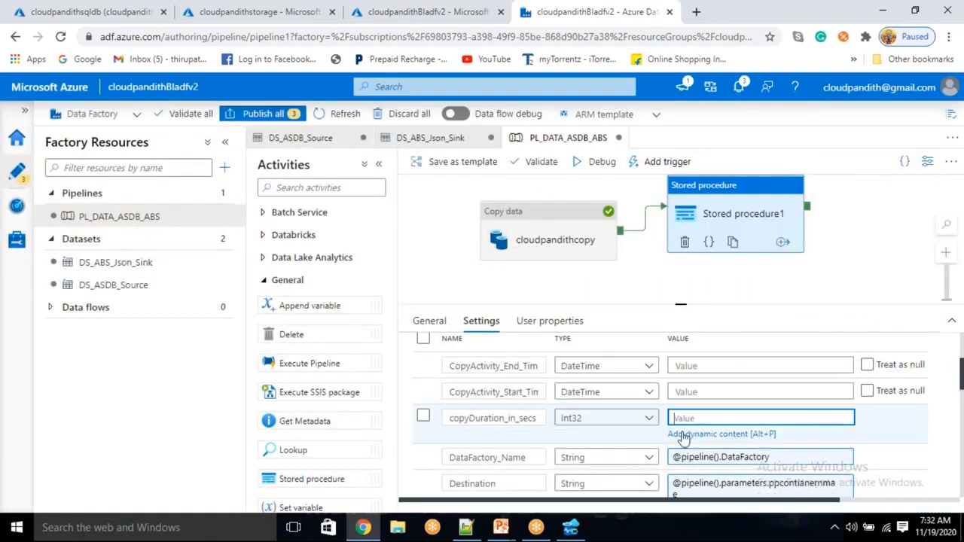
left_click(689, 433)
scroll(663, 406, "down", 10)
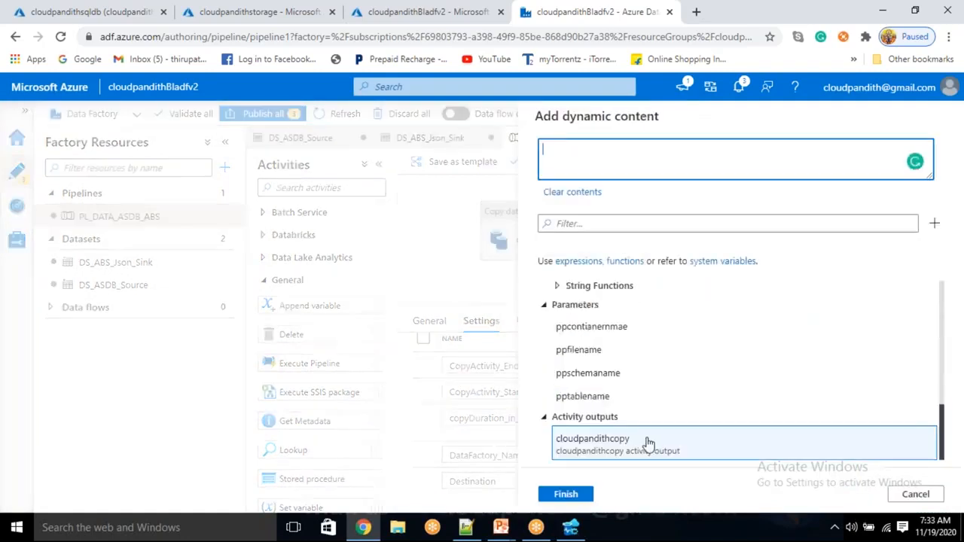
left_click(650, 440)
type(".co")
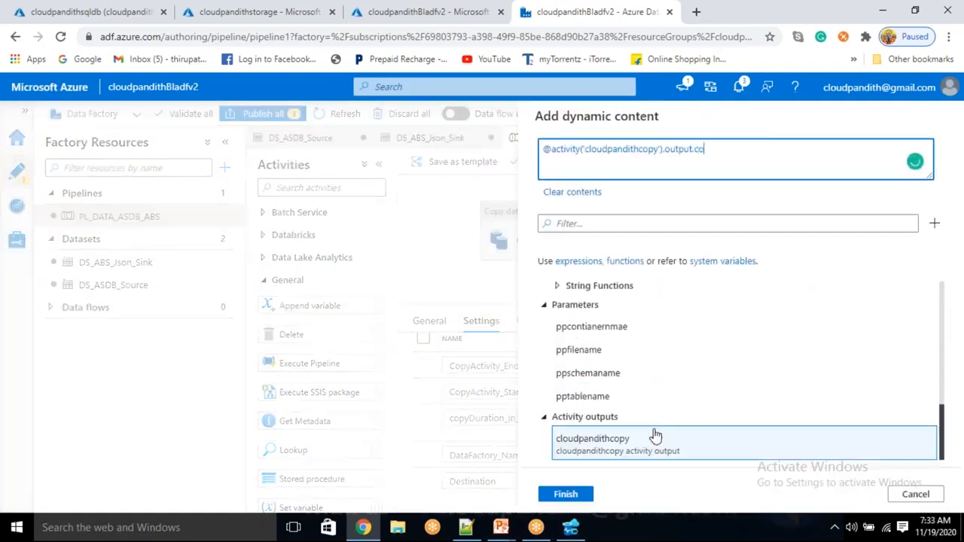
type("pyDuration")
left_click(574, 498)
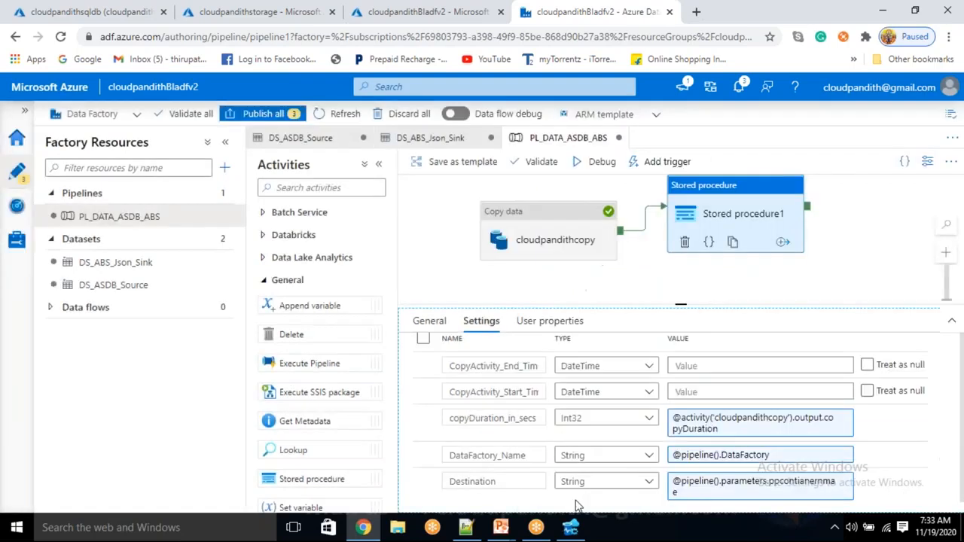
left_click(700, 392)
left_click(692, 413)
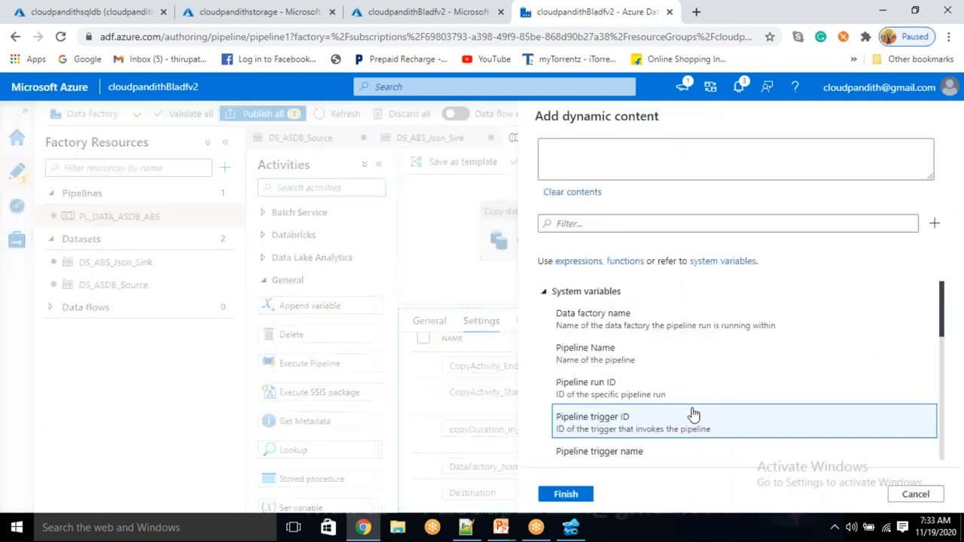
scroll(687, 424, "down", 10)
left_click(678, 437)
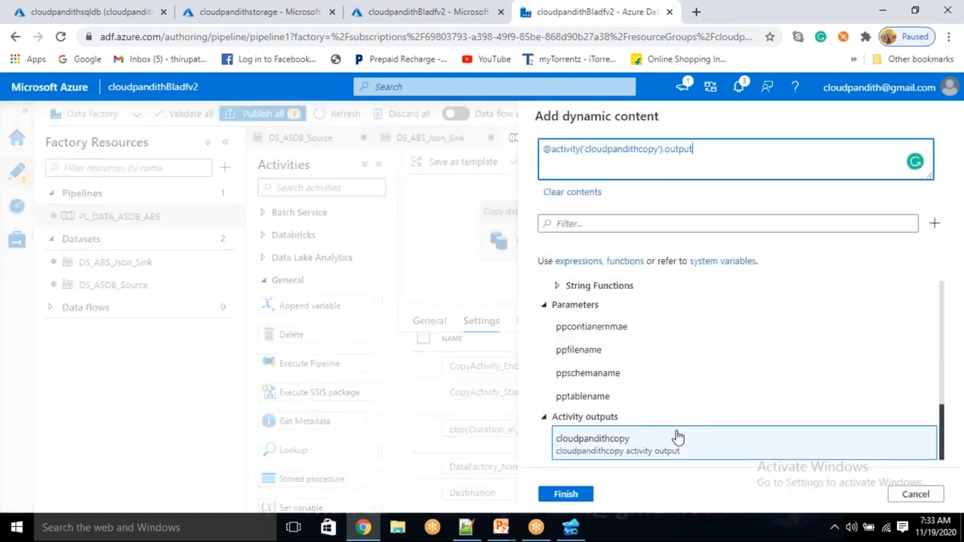
key("BackSpace")
key("BackSpace")
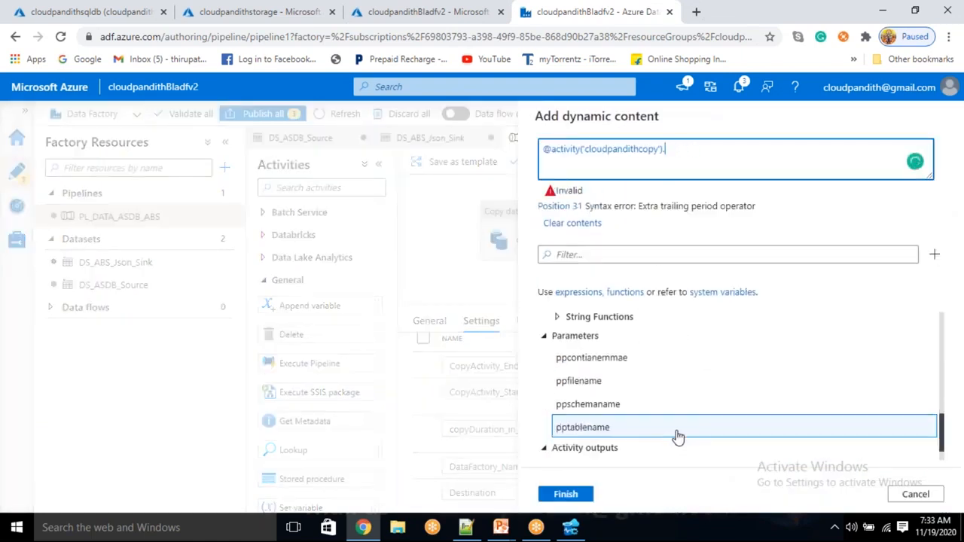
type("Execution")
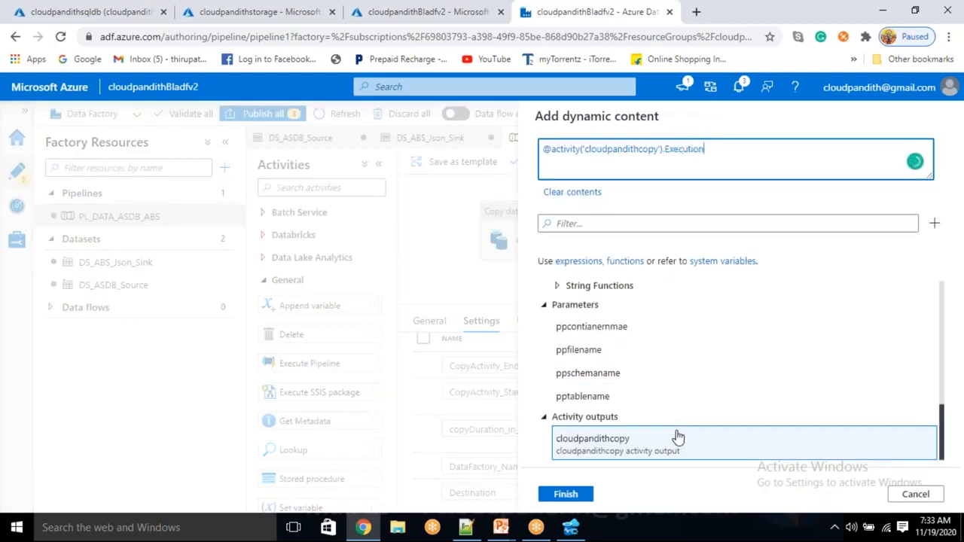
type("StartTime")
left_click(584, 494)
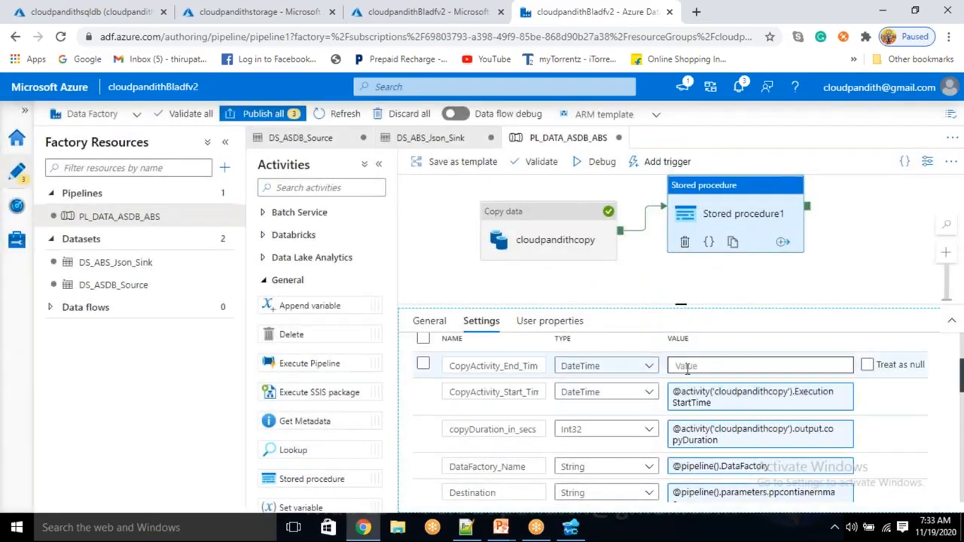
left_click(687, 367)
left_click(691, 381)
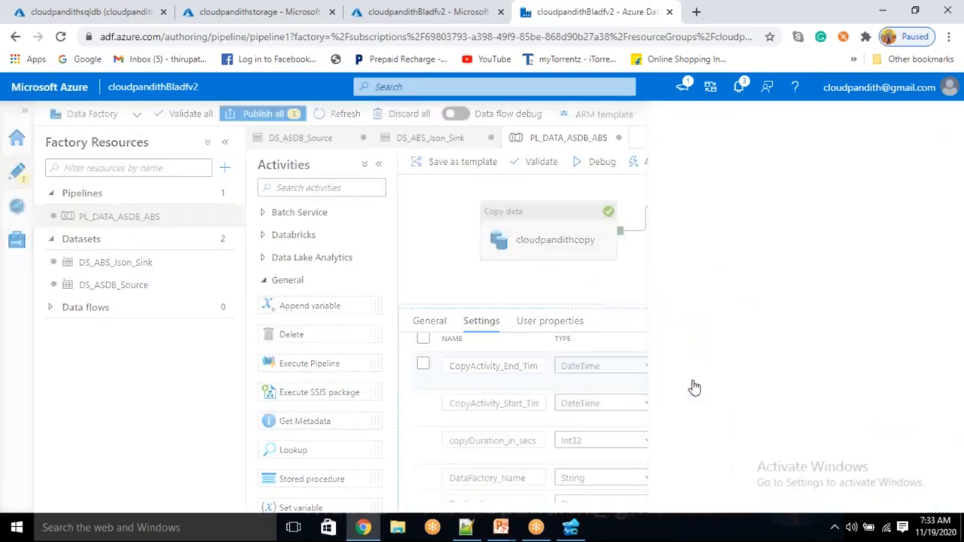
scroll(667, 429, "down", 10)
left_click(659, 437)
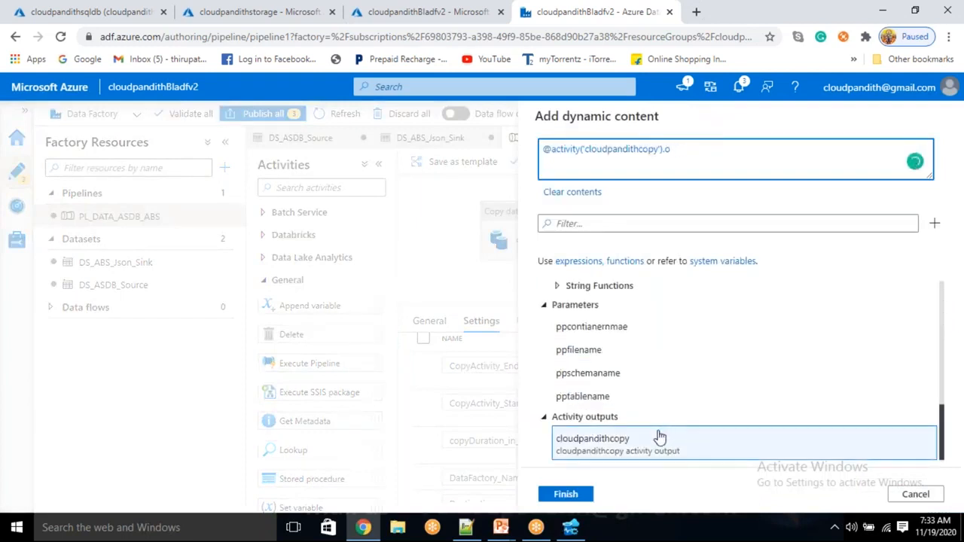
key("BackSpace")
type("ExecutionEndTime")
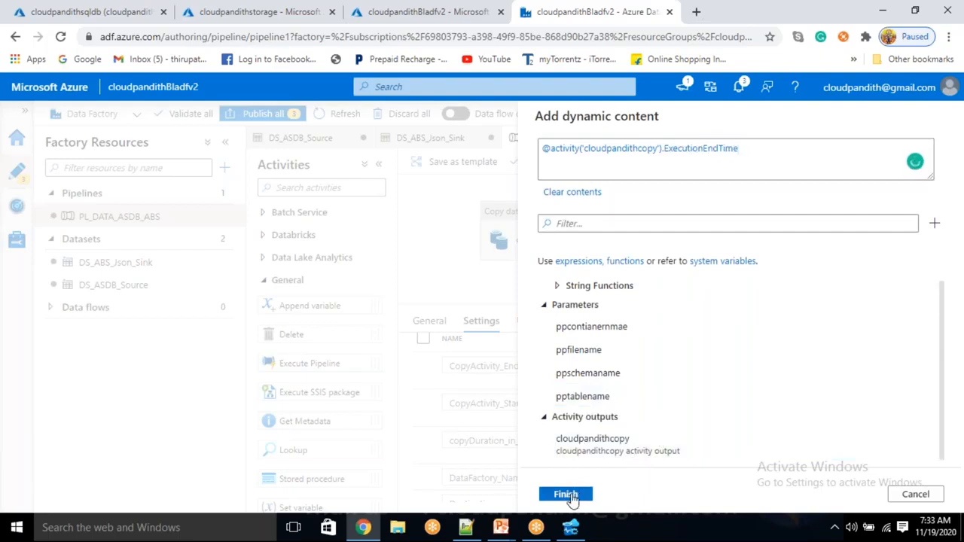
left_click(565, 495)
scroll(671, 414, "down", 10)
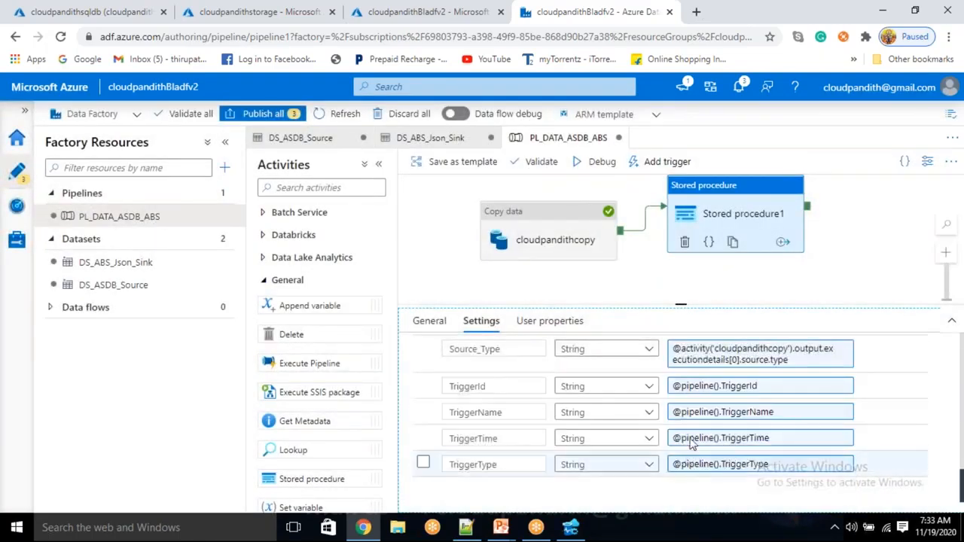
left_click(776, 190)
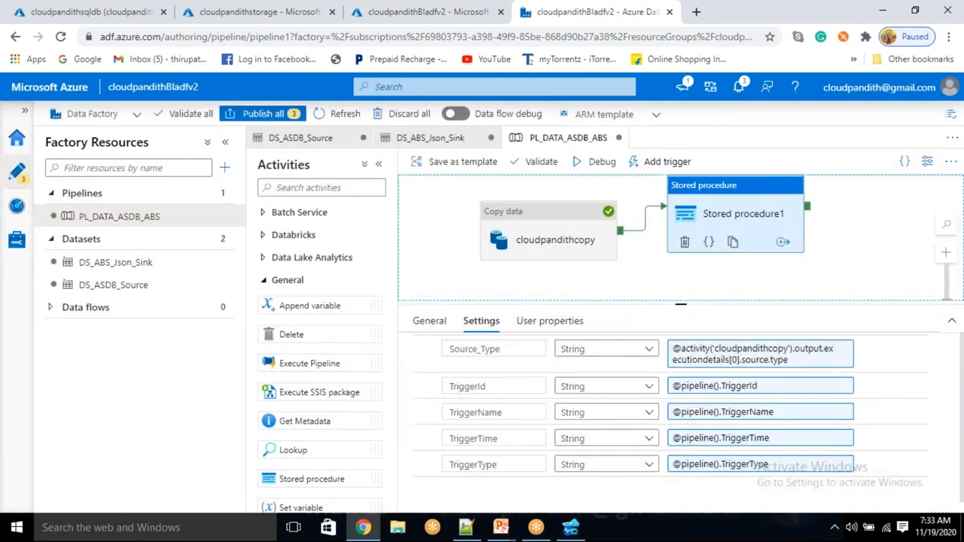
left_click(839, 273)
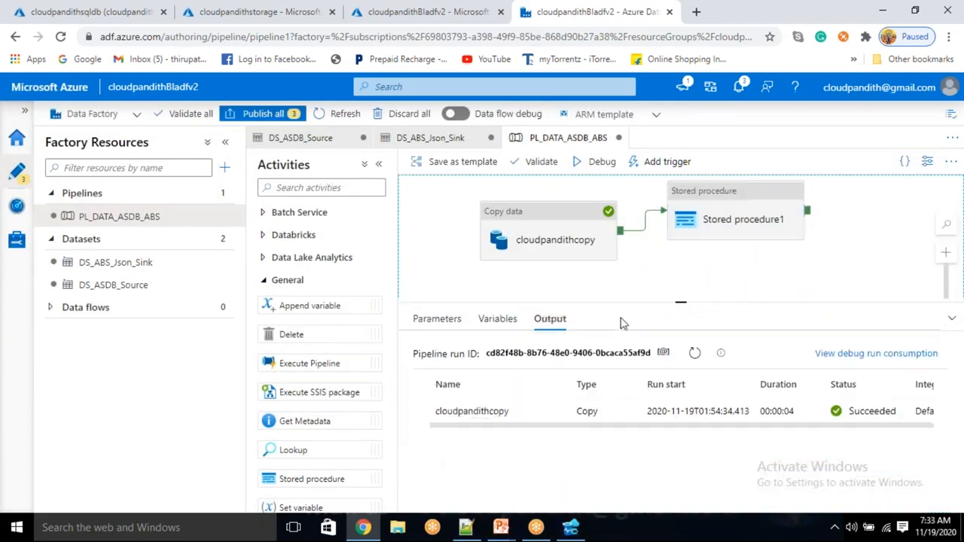
left_click(450, 330)
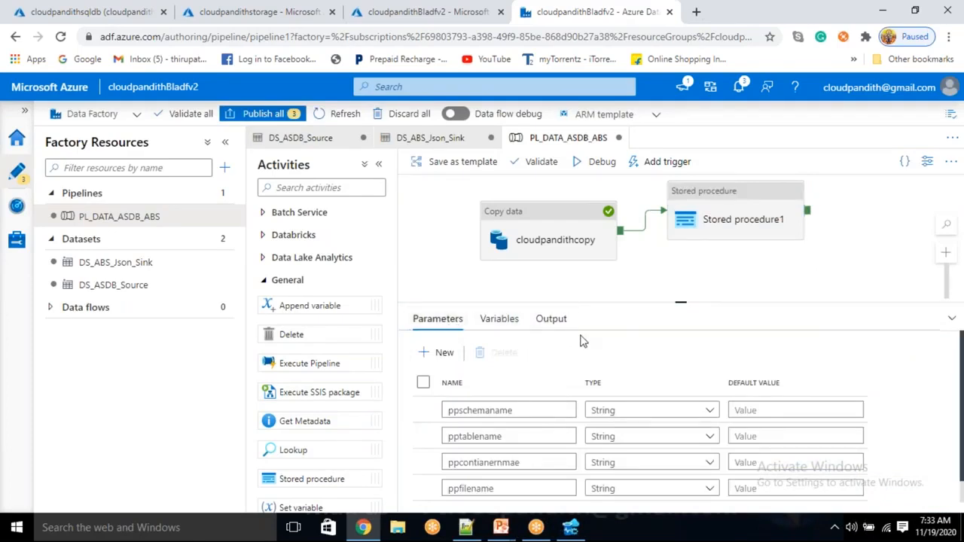
left_click(676, 274)
Rename the stored procedure activity connected to the copy activity as success_stored_procedure
left_click(692, 237)
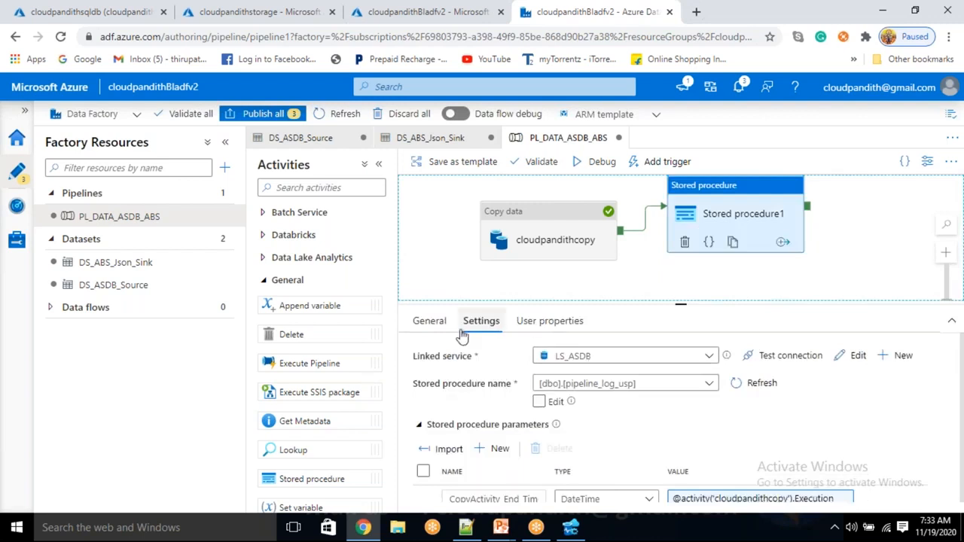
left_click(430, 320)
left_click(594, 358)
left_click_drag(631, 357, 471, 362)
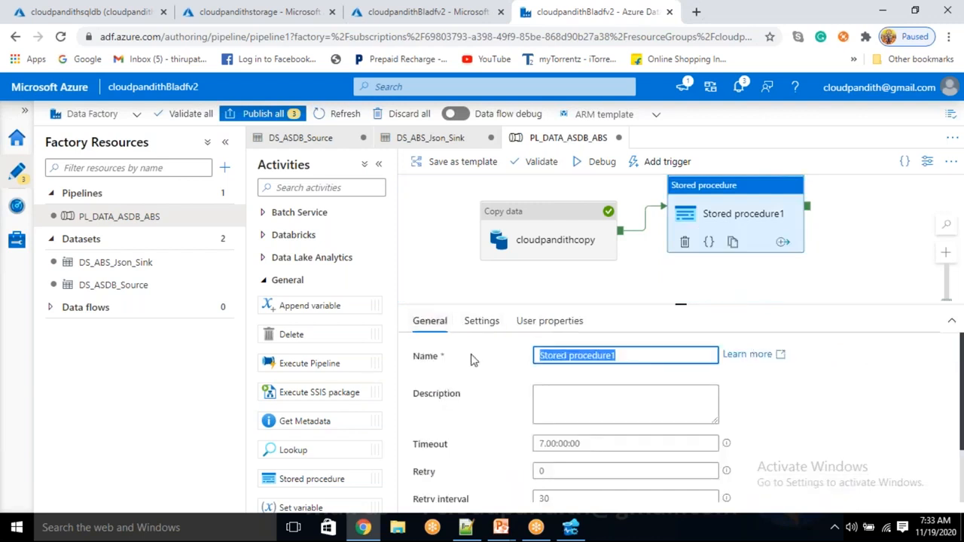
key("BackSpace")
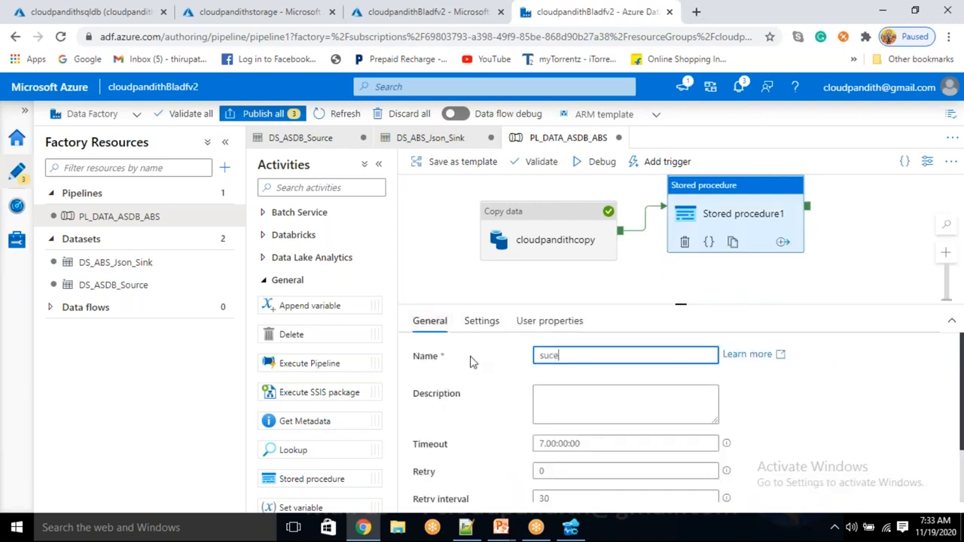
type("sucess")
key("BackSpace")
key("BackSpace")
key("BackSpace")
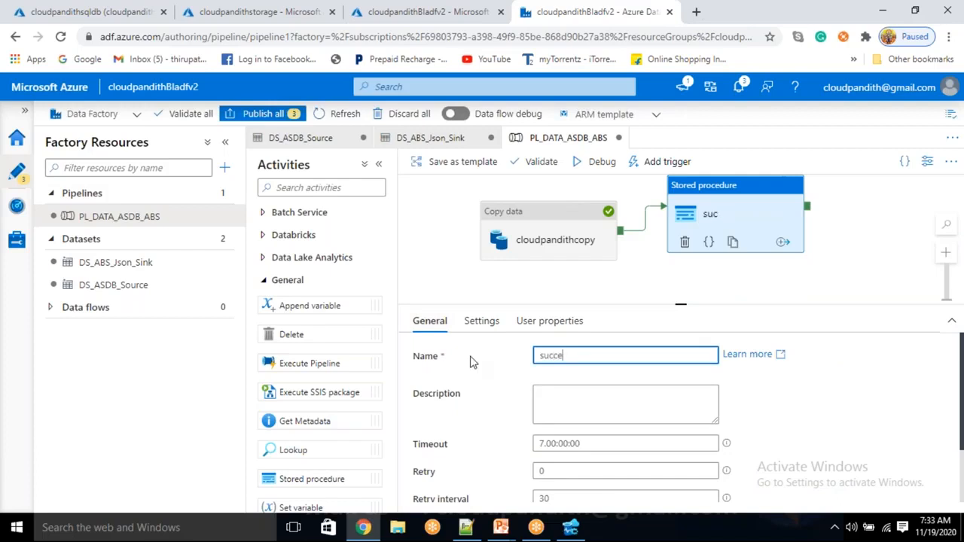
type("cess_stored_procedure")
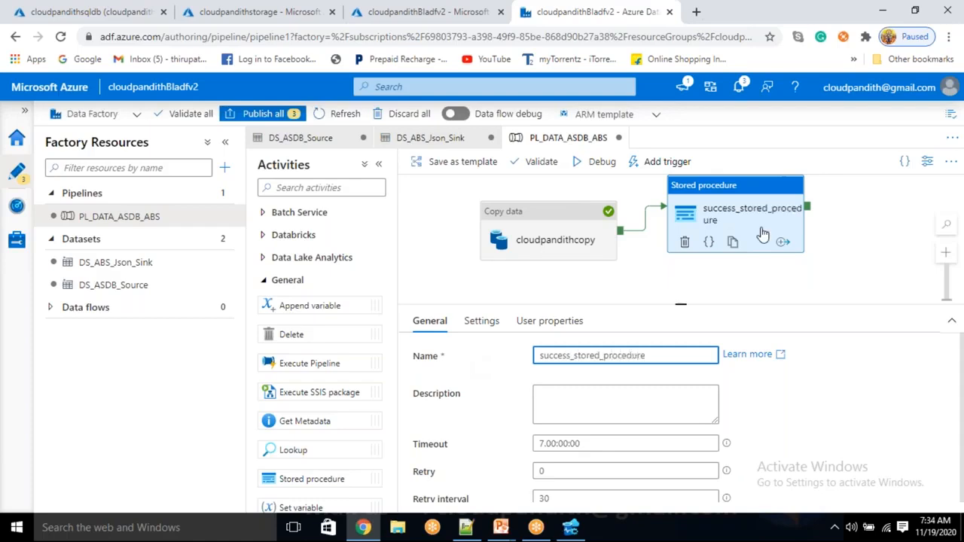
Duplicate the success_stored_procedure activity and link cloudpandithcopy to the duplicate with a Failure dependency
left_click(733, 241)
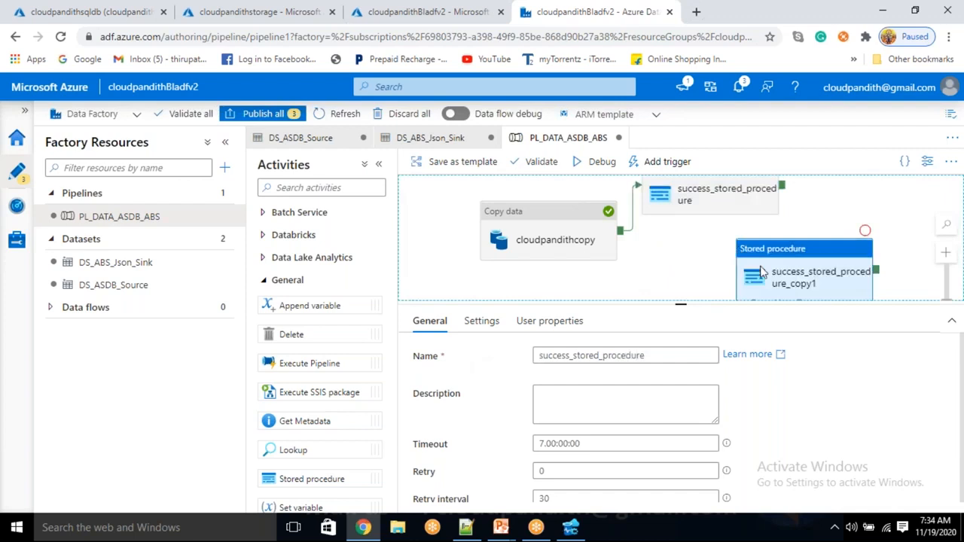
left_click_drag(761, 267, 691, 248)
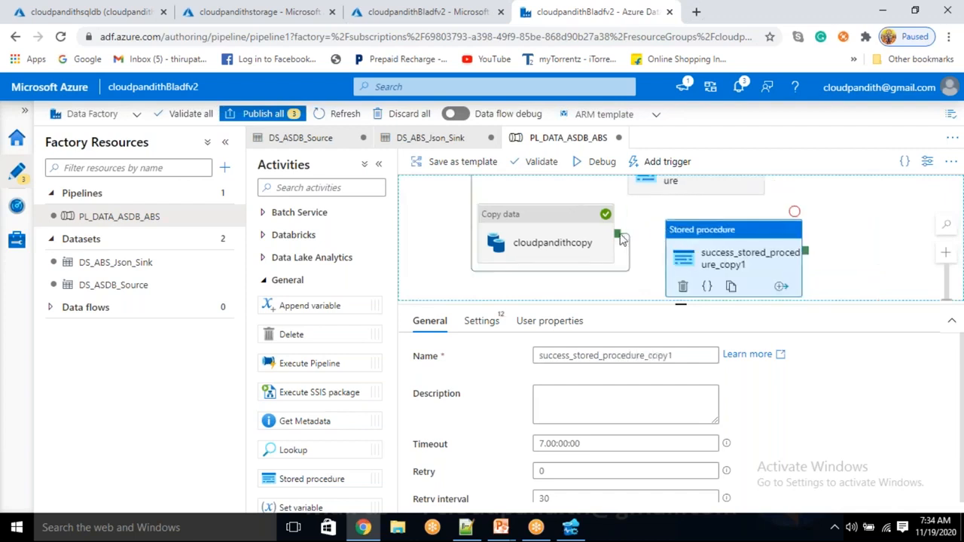
left_click_drag(617, 235, 695, 280)
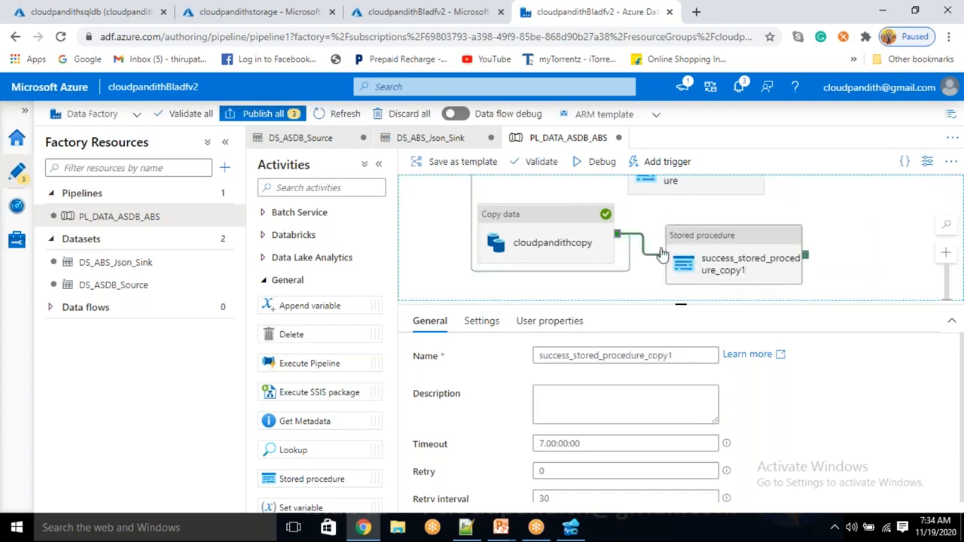
right_click(655, 254)
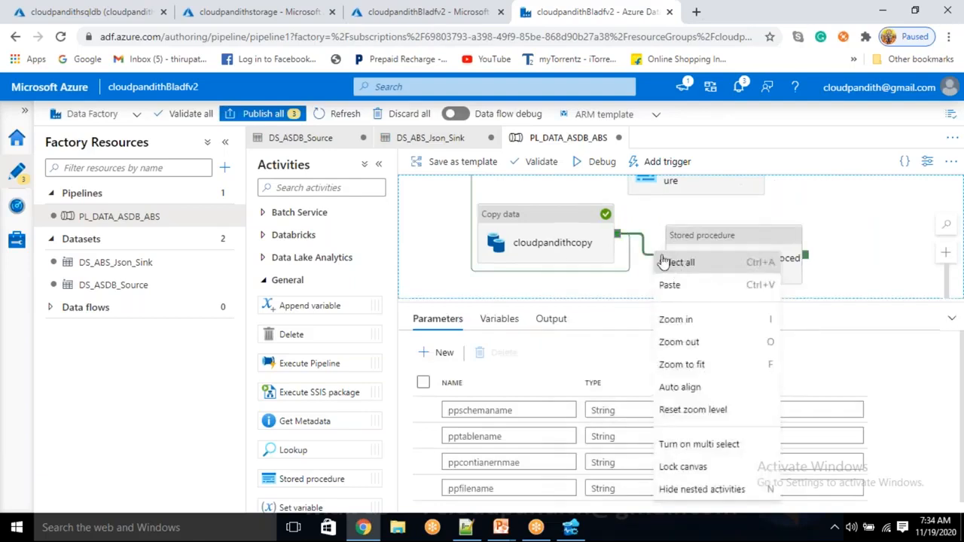
left_click(644, 255)
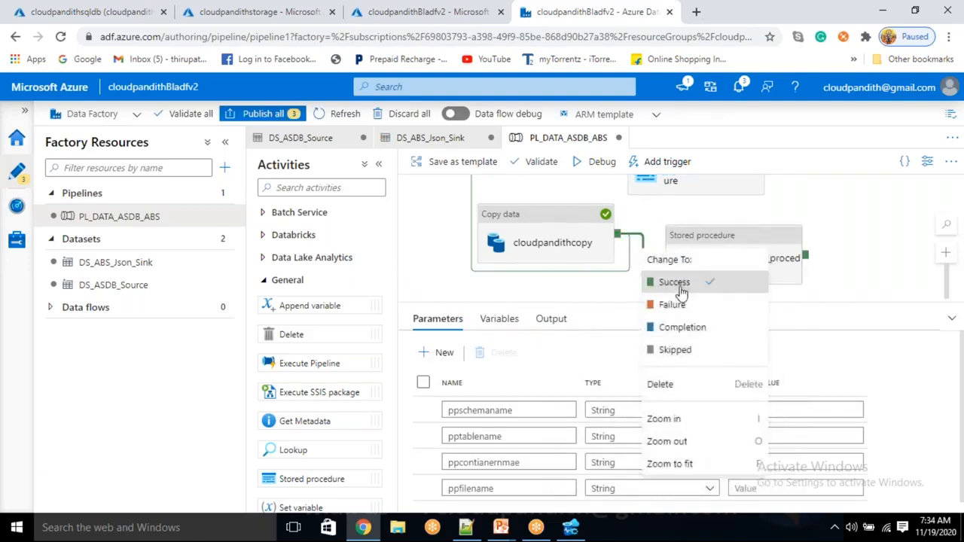
left_click(672, 301)
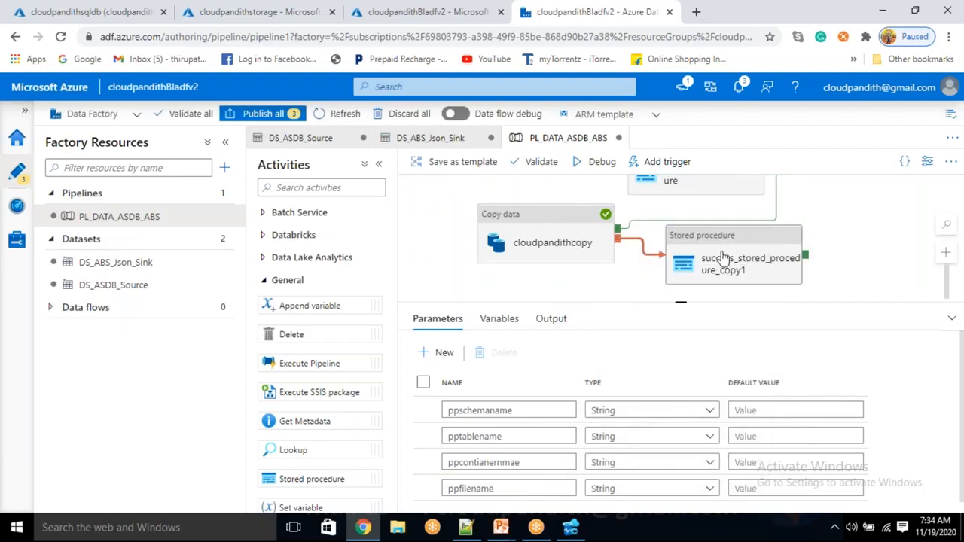
Rename the duplicated stored procedure activity as failed_stored_procedure
left_click(757, 255)
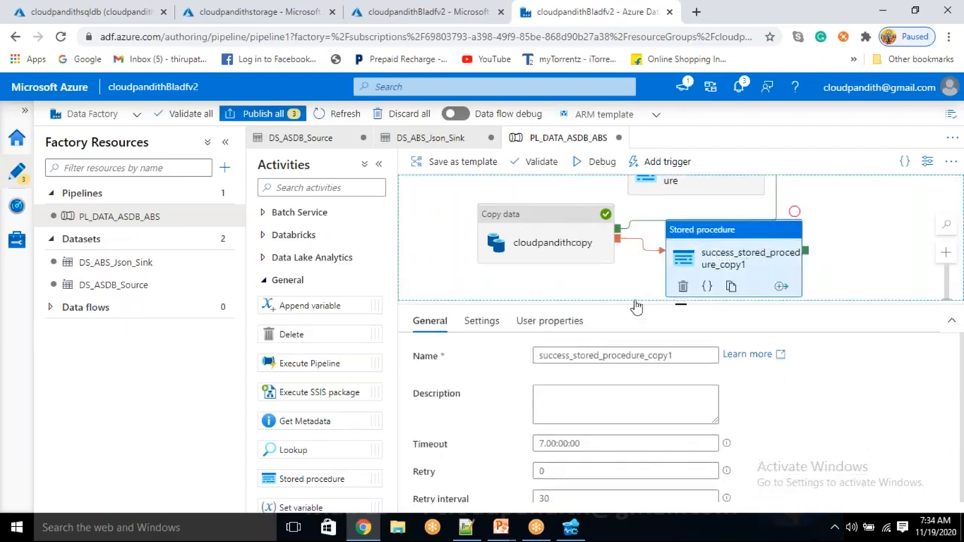
left_click(678, 354)
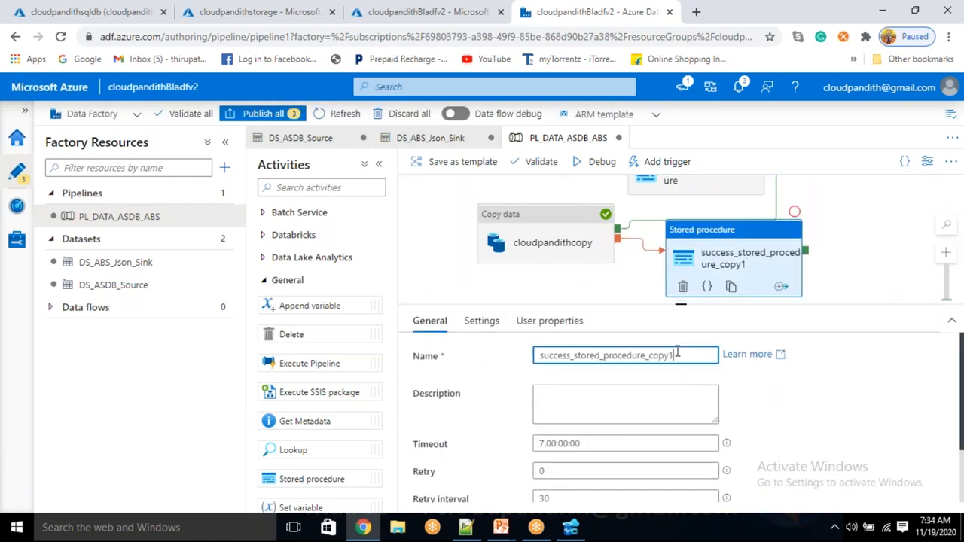
key("BackSpace")
key("BackSpace")
key("BackSpace")
key("BackSpace")
key("BackSpace")
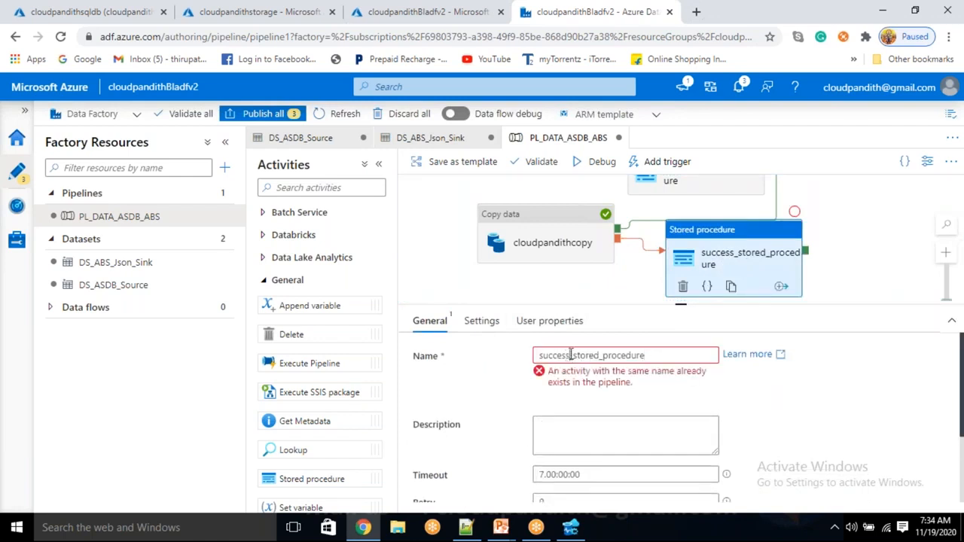
left_click(571, 355)
key("shift+Home")
key("BackSpace")
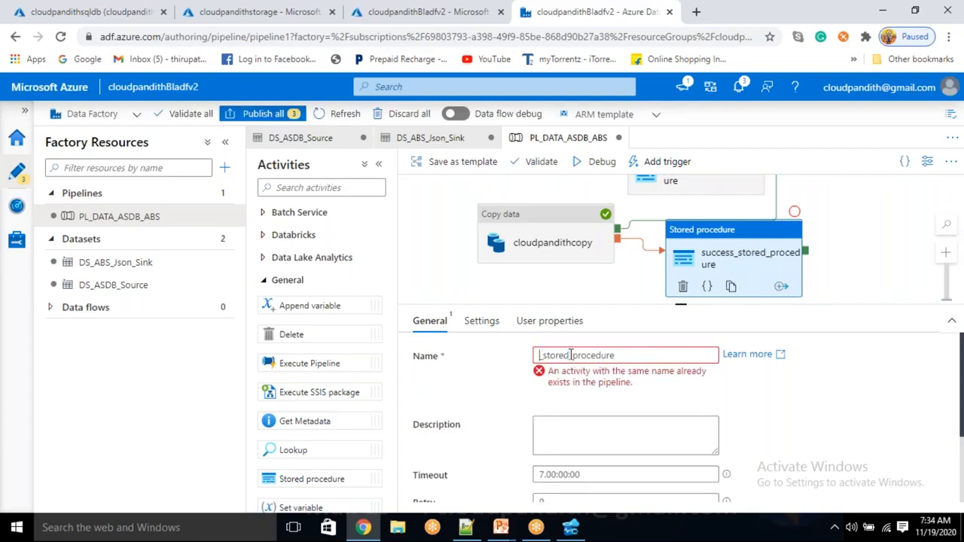
type("failed_")
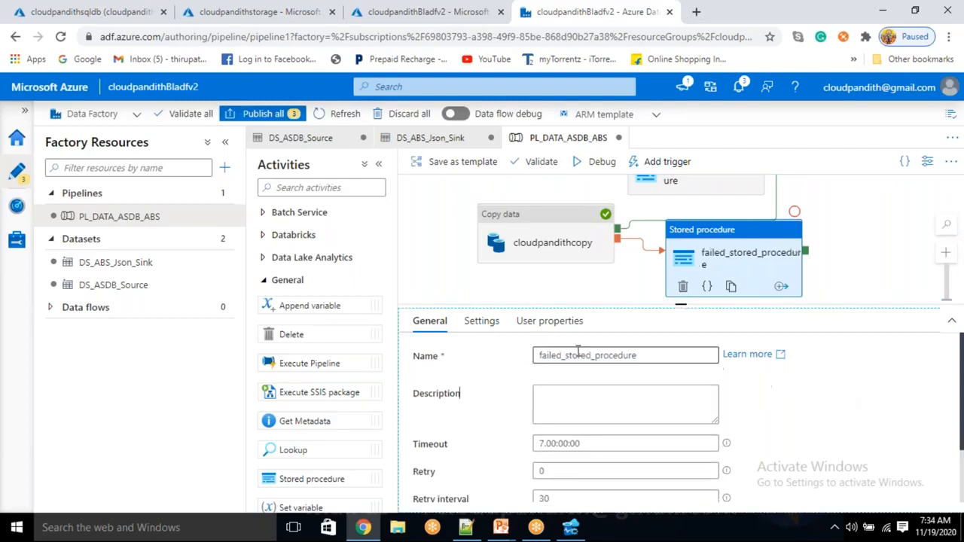
left_click(749, 263)
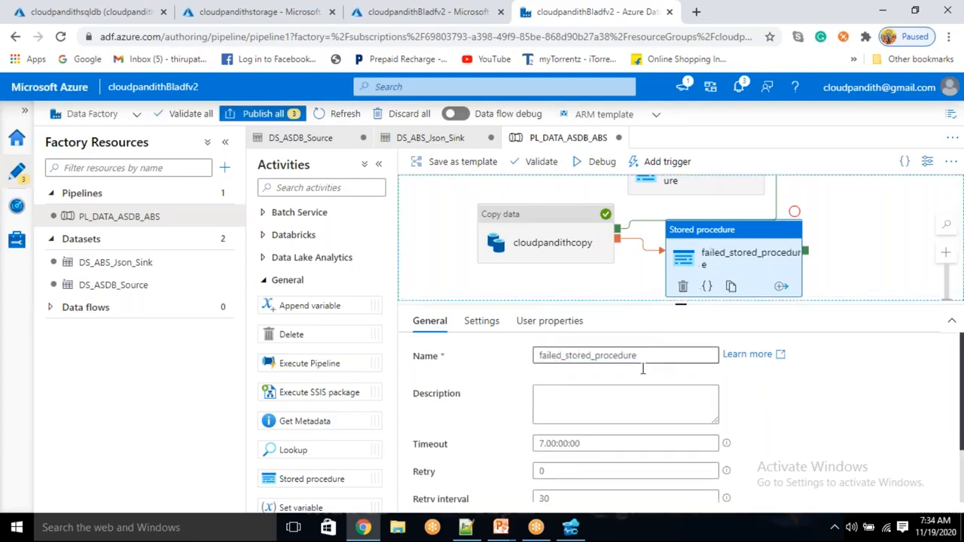
left_click(854, 255)
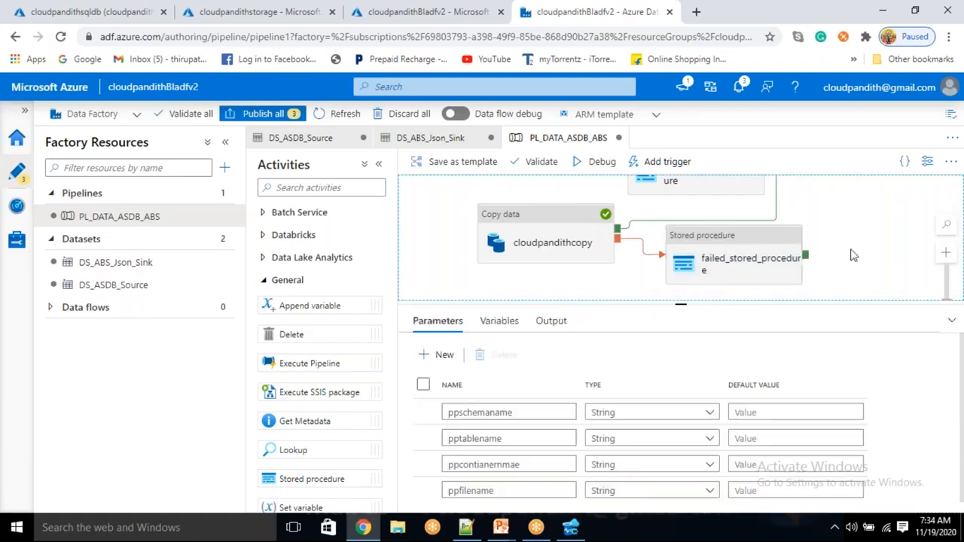
In the failed_stored_procedure parameters, remove the RowsRead expression and treat the value as null
left_click(761, 237)
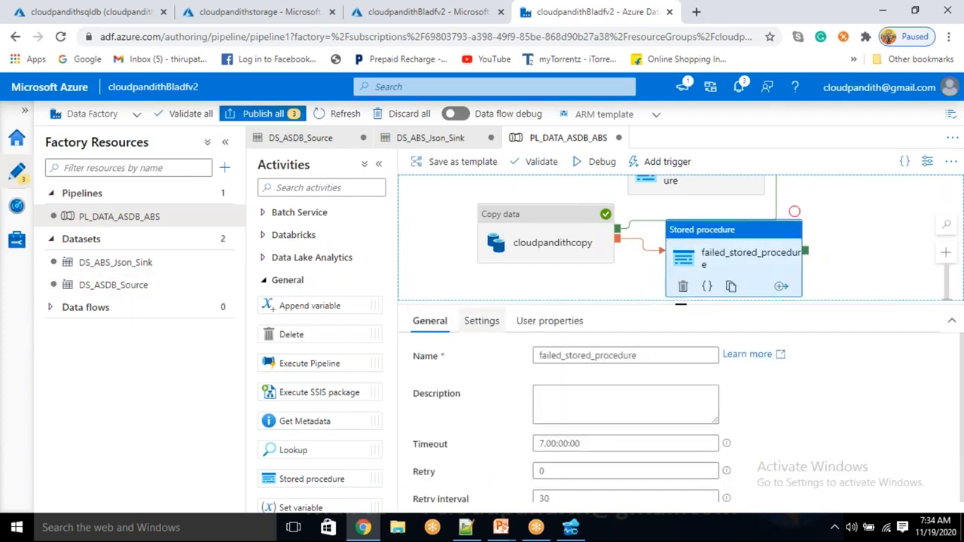
left_click(482, 321)
scroll(566, 423, "down", 5)
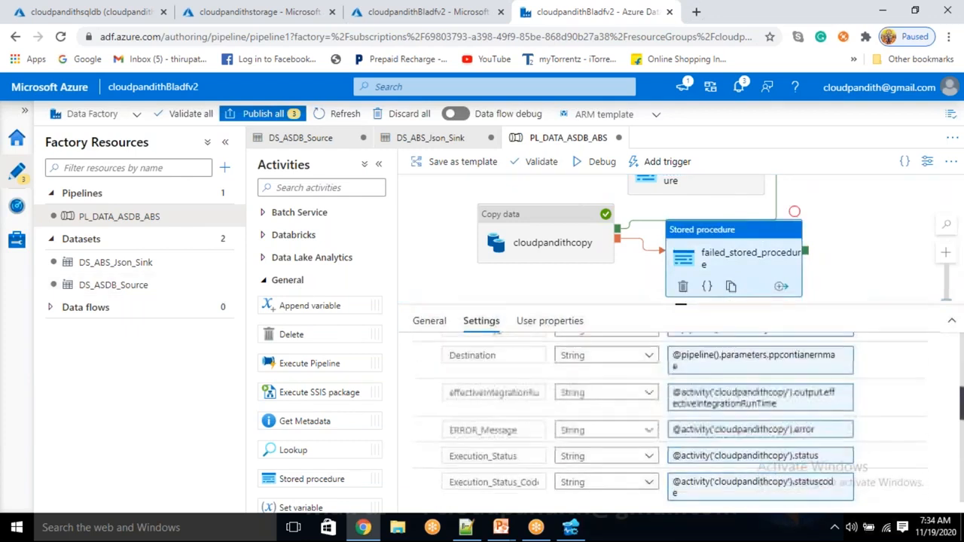
scroll(573, 416, "down", 3)
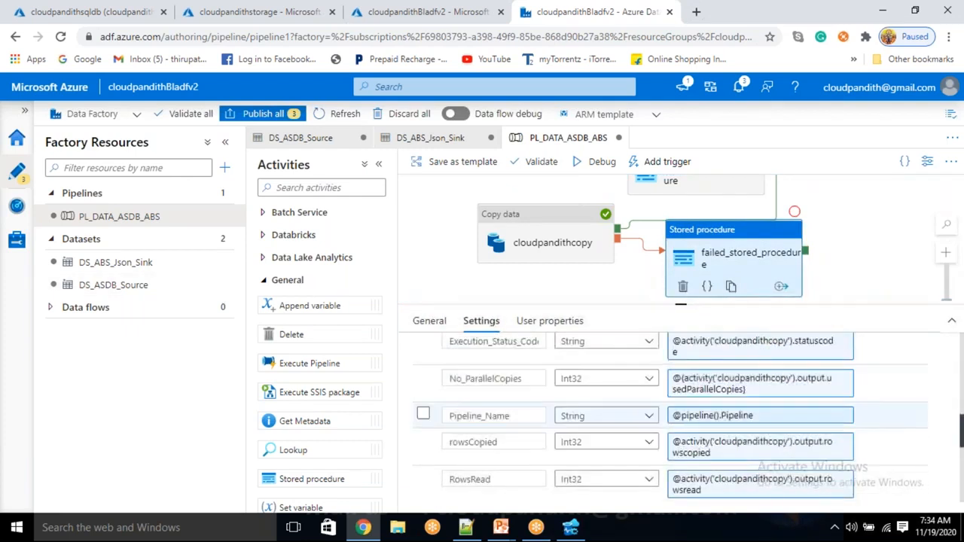
scroll(572, 416, "down", 5)
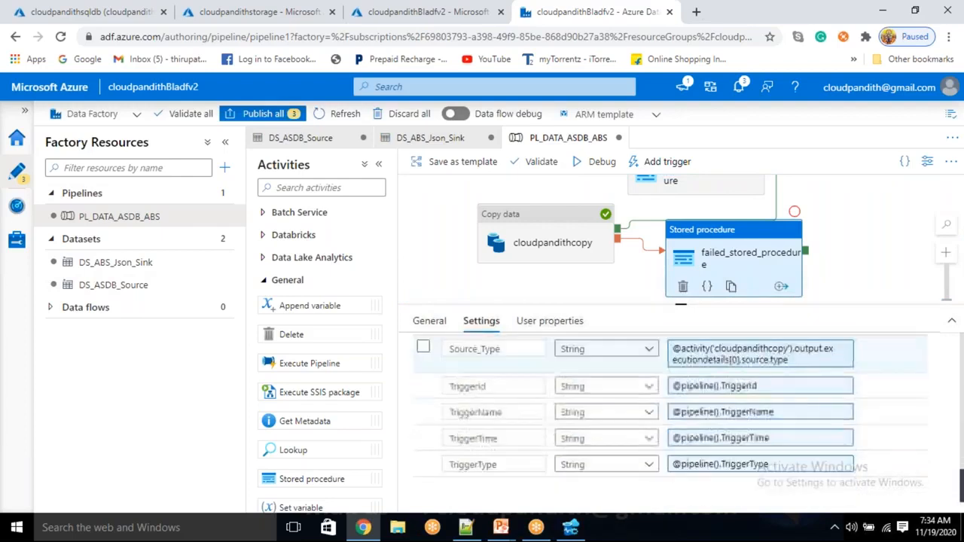
scroll(627, 428, "up", 4)
scroll(628, 428, "down", 1)
scroll(628, 428, "up", 1)
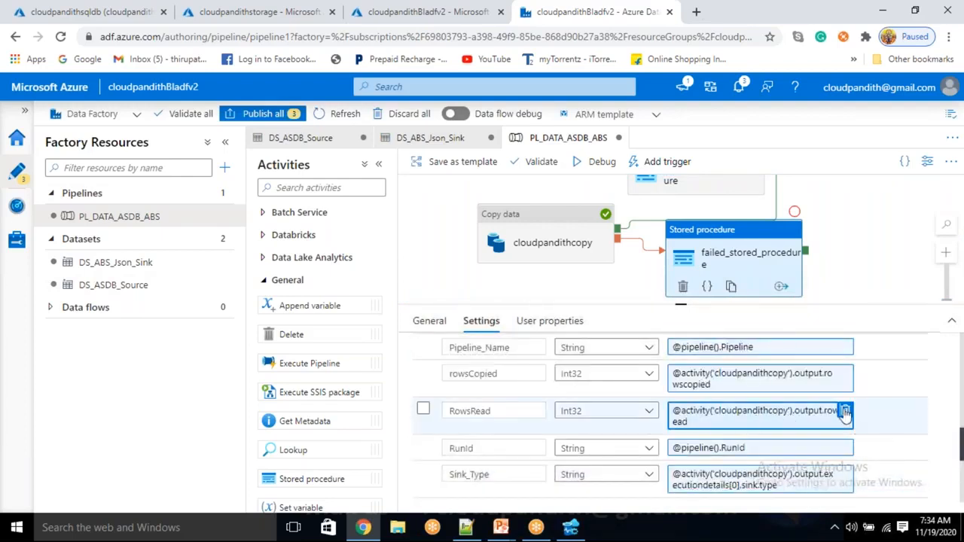
left_click(845, 414)
left_click(867, 410)
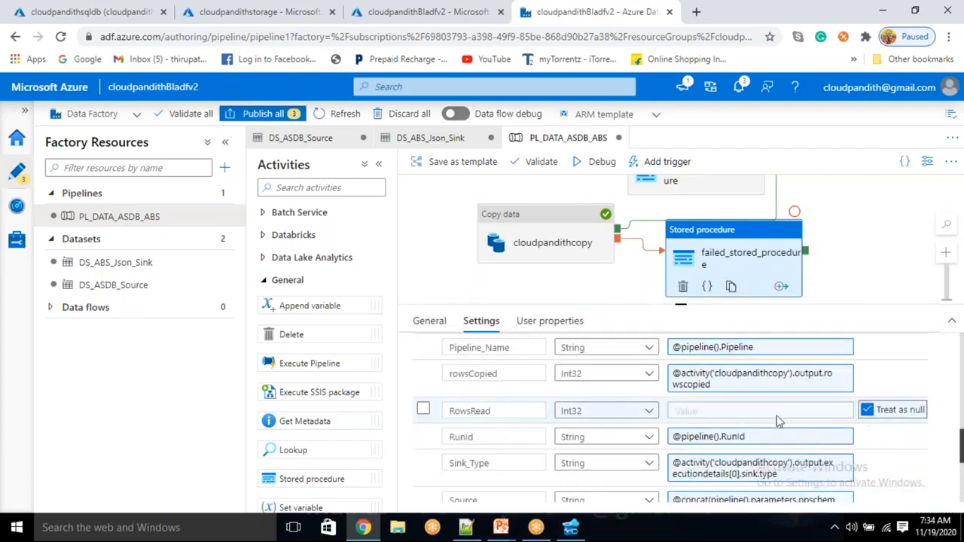
Clear the rowsCopied expression of failed_stored_procedure and treat that parameter as null
scroll(727, 420, "up", 3)
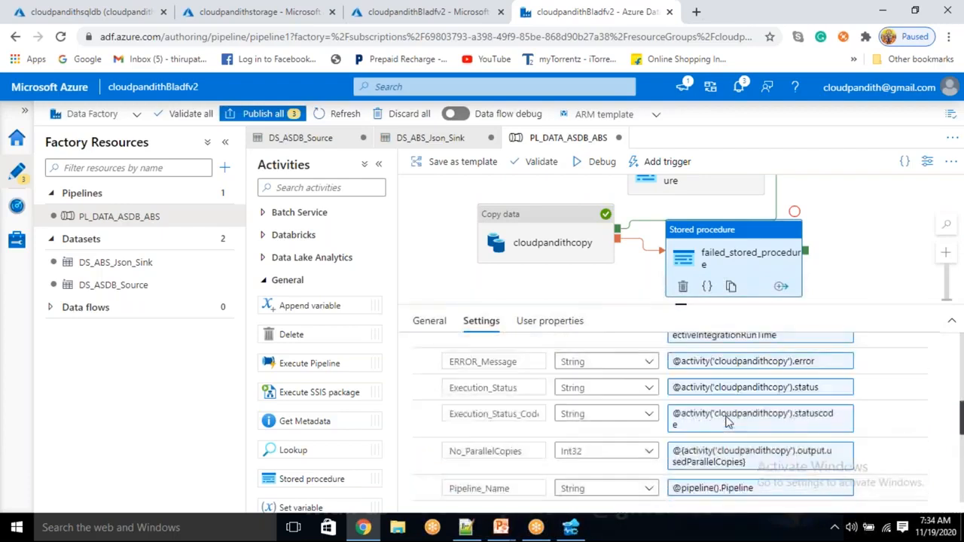
scroll(828, 441, "down", 1)
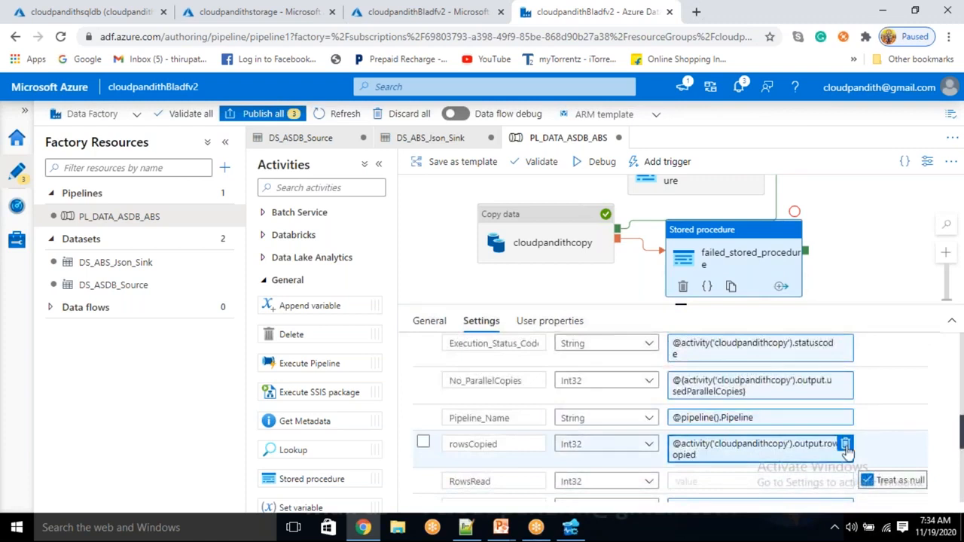
left_click(845, 444)
left_click(867, 445)
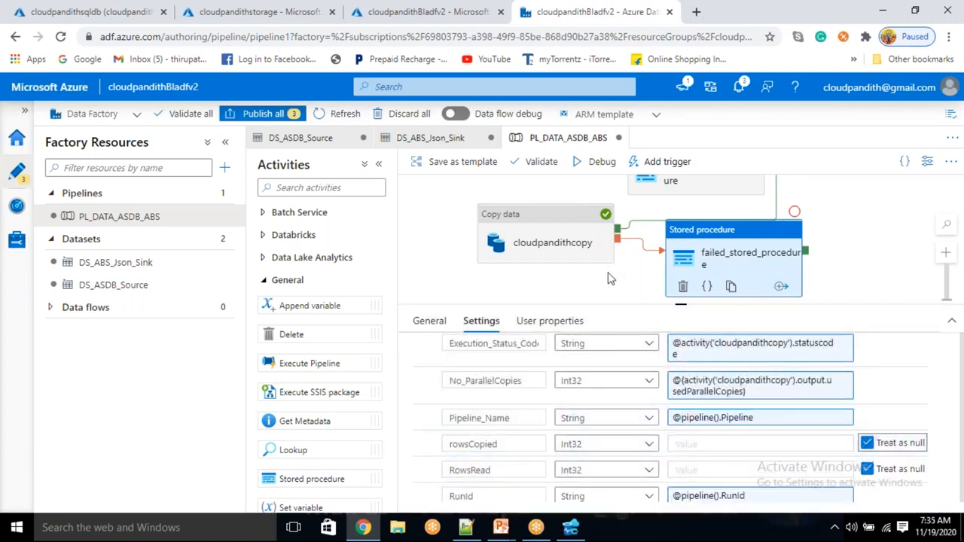
Auto-align the pipeline activities and enlarge the canvas area to show both stored procedure branches
left_click_drag(631, 268, 614, 284)
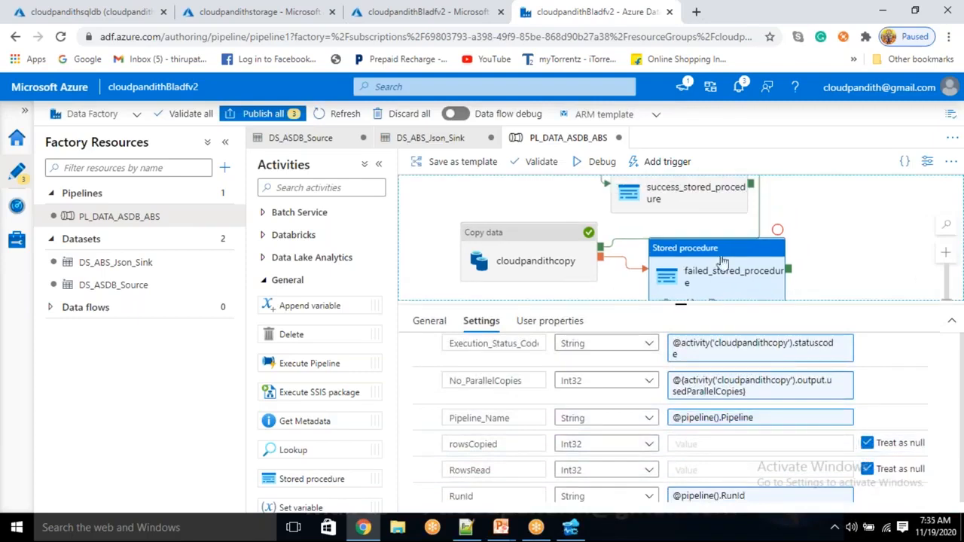
right_click(796, 222)
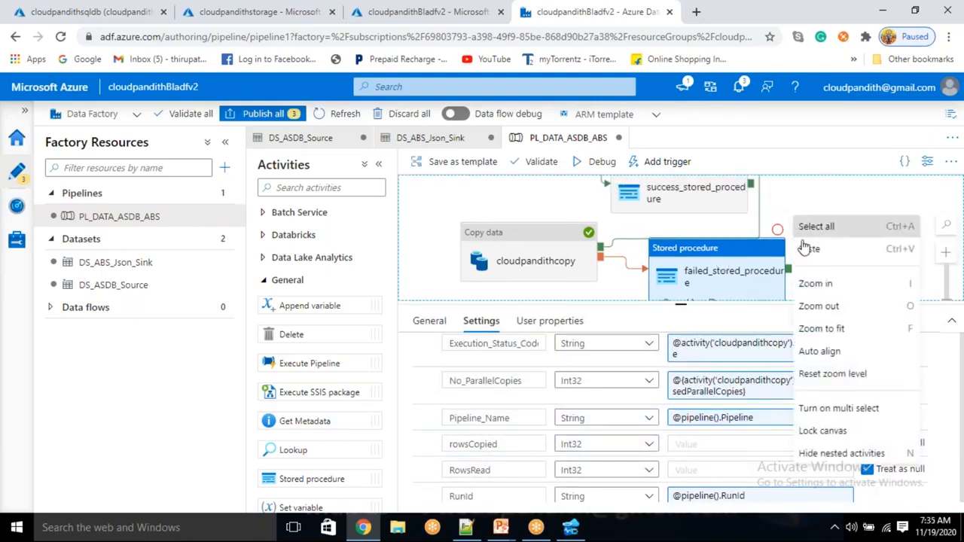
left_click(813, 360)
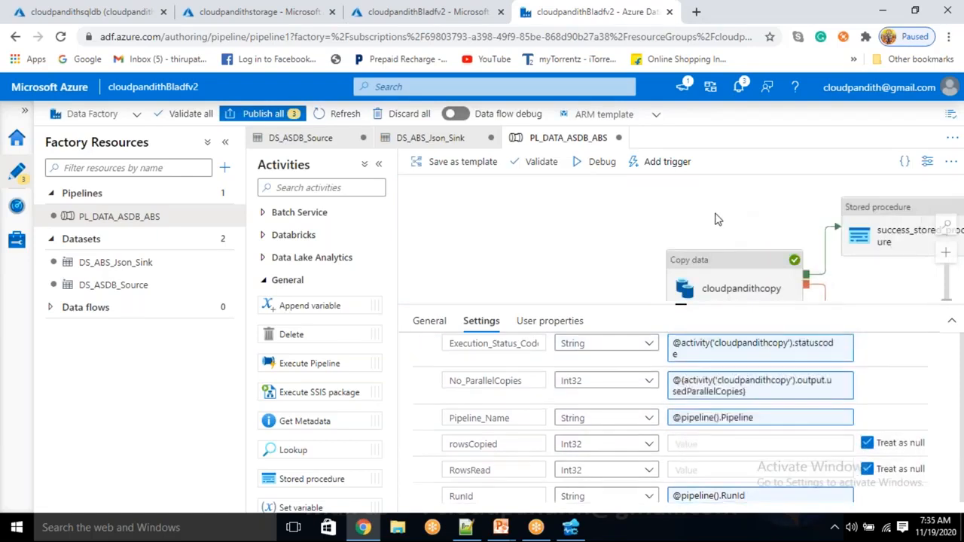
left_click_drag(717, 219, 518, 200)
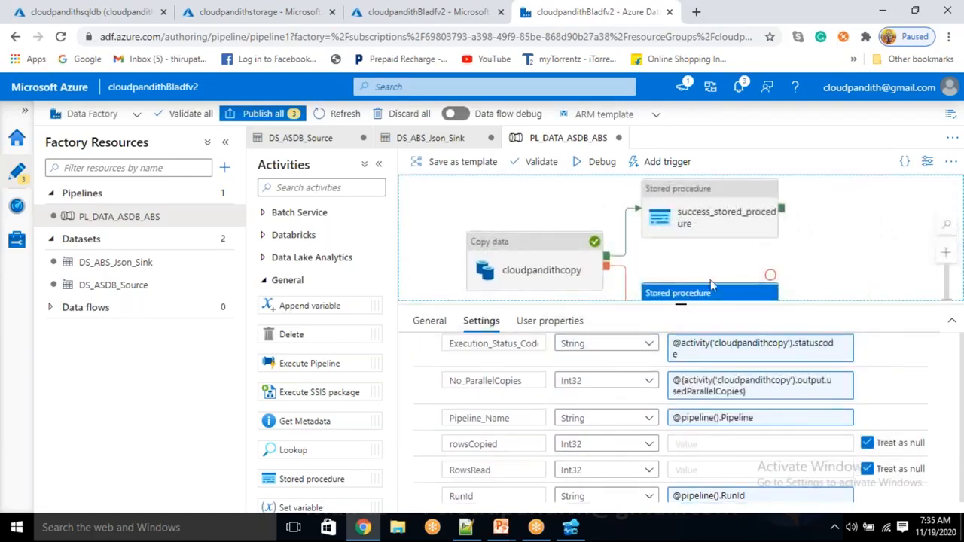
left_click_drag(686, 304, 683, 368)
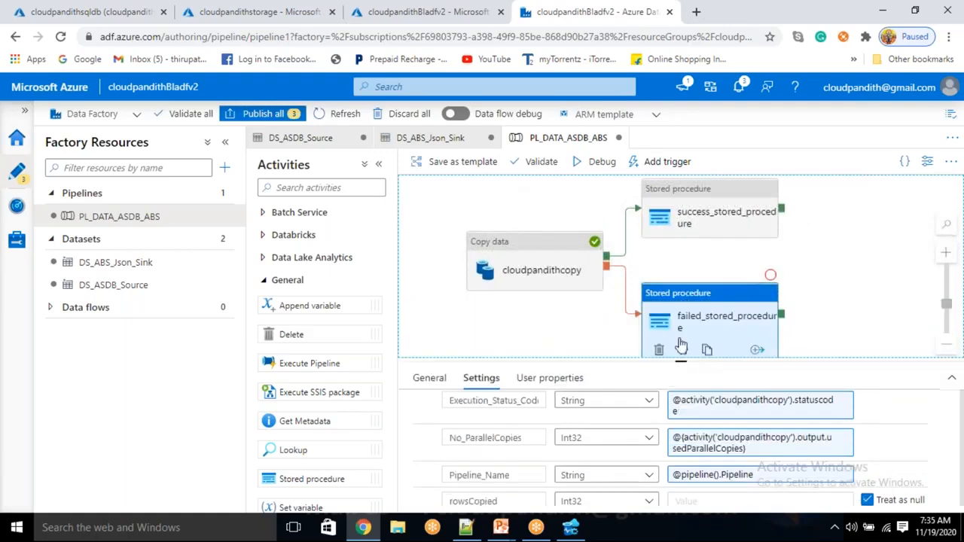
left_click(816, 287)
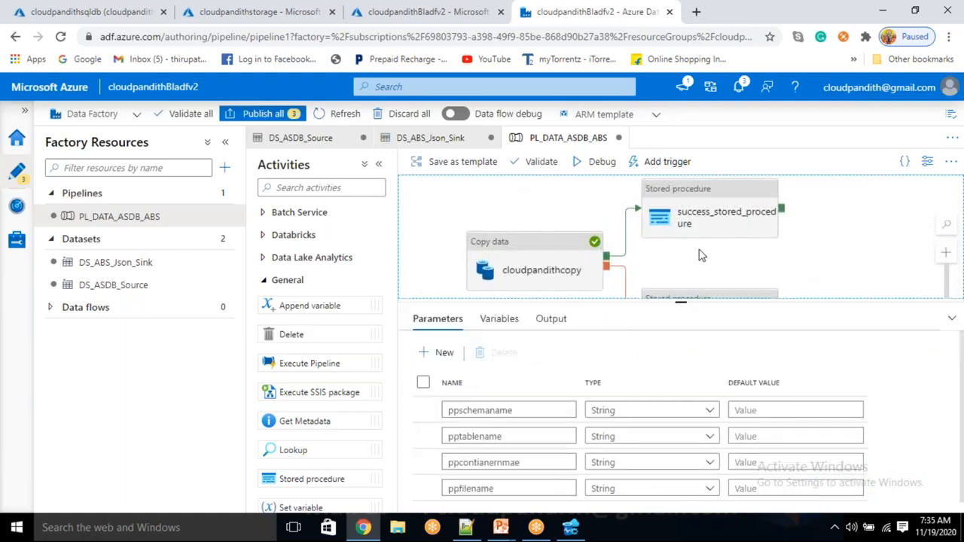
left_click_drag(682, 301, 688, 339)
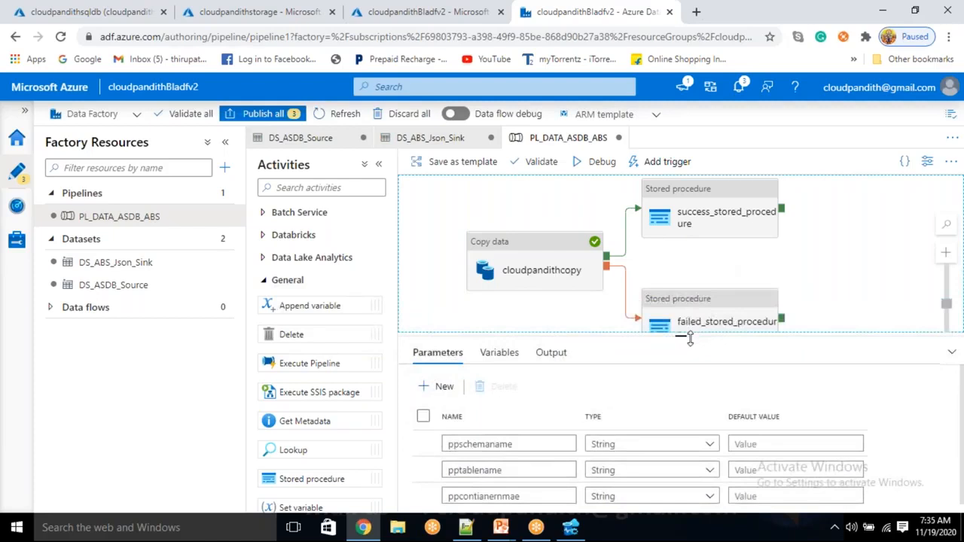
Set up a debug run with ppschemaname dbo, pptablename cust, the container name parameter custdetails and ppfilename customers.json
left_click(602, 162)
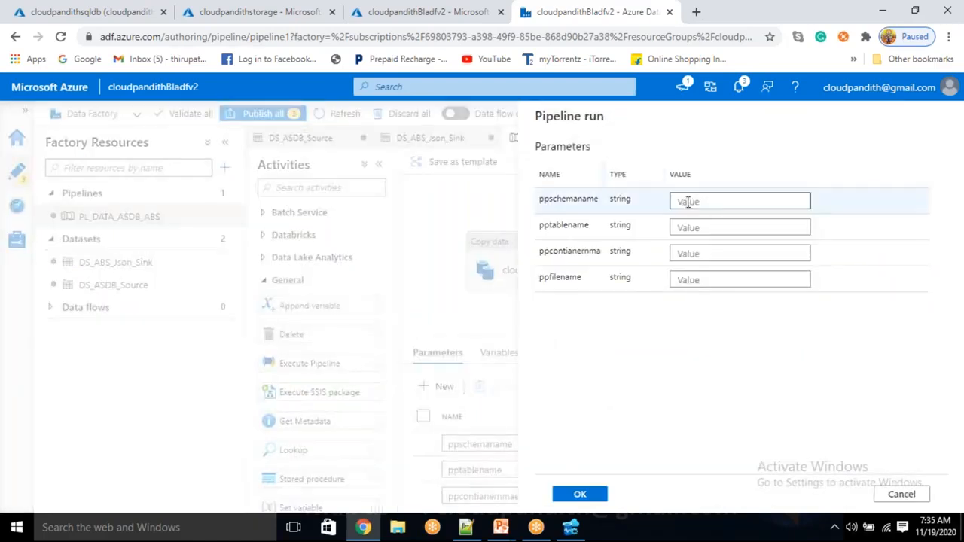
type("dbo")
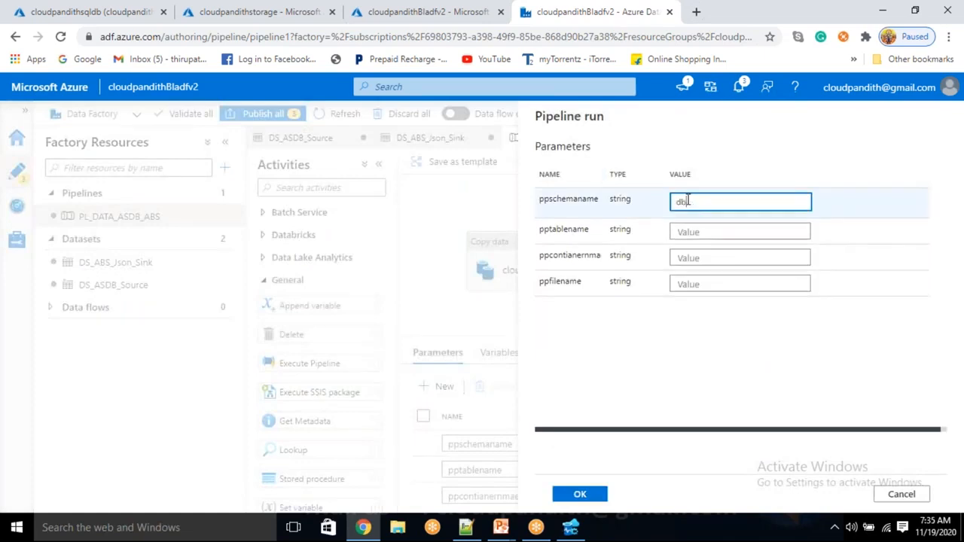
key("Tab")
type("cust")
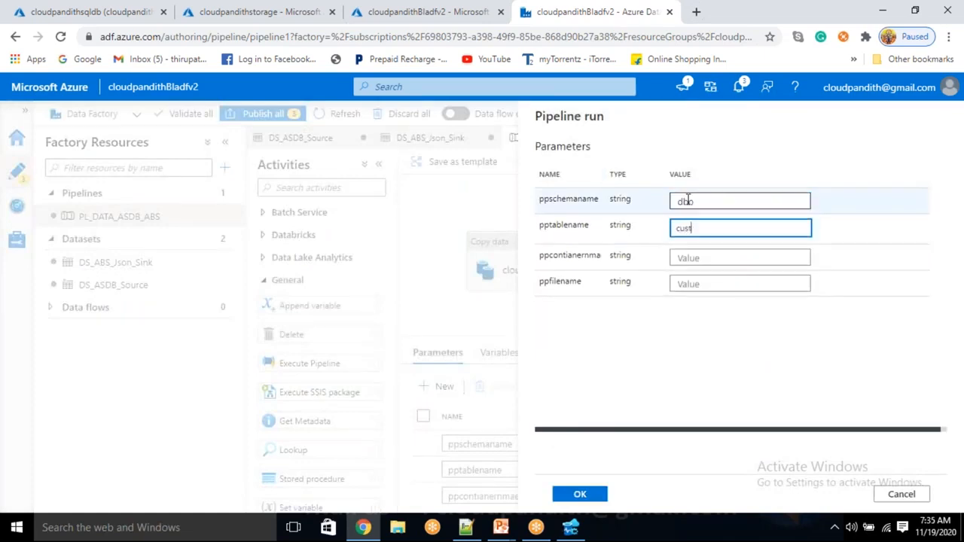
key("Tab")
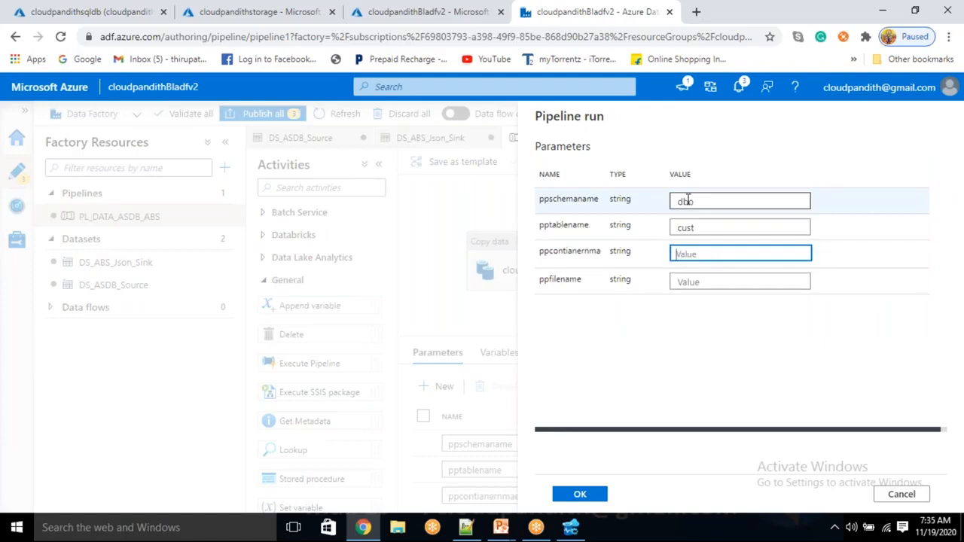
type("cust")
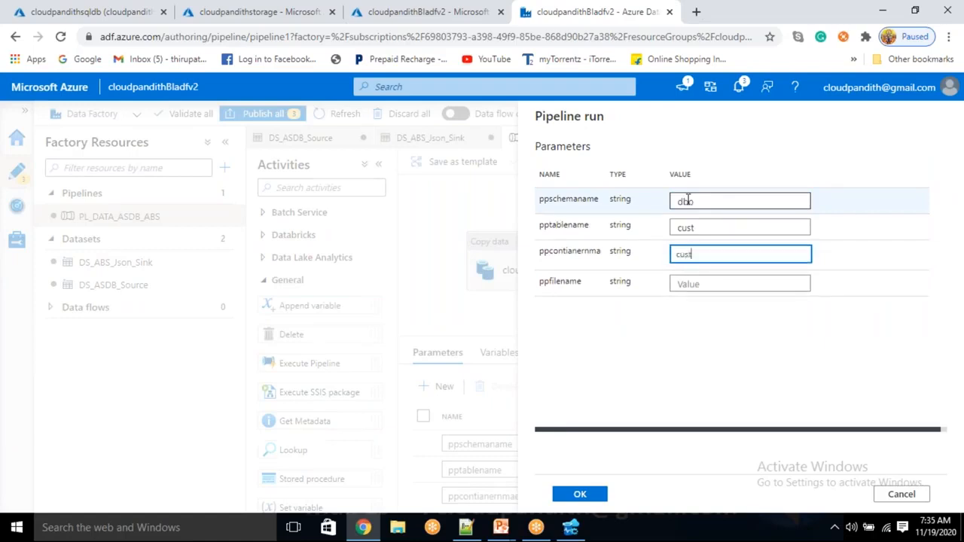
type("details")
key("Tab")
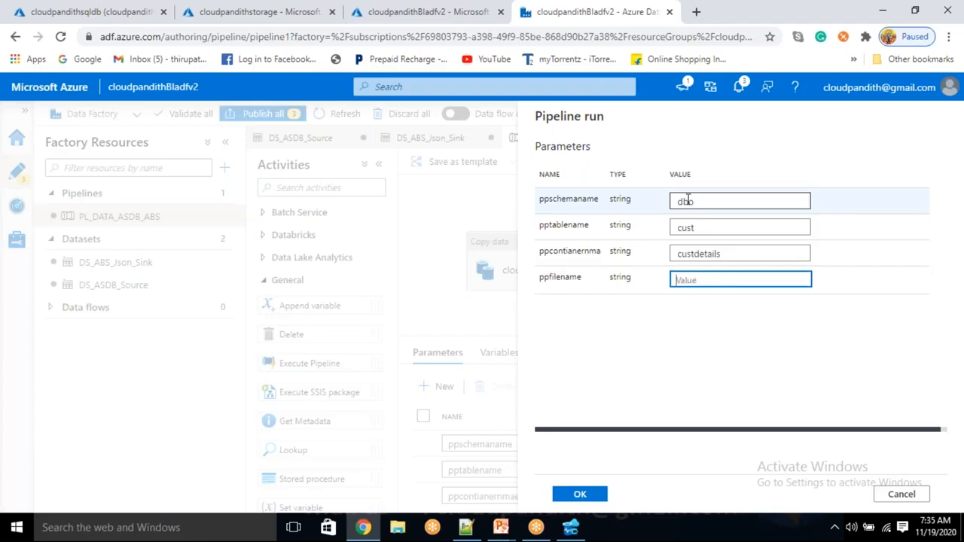
type("cu")
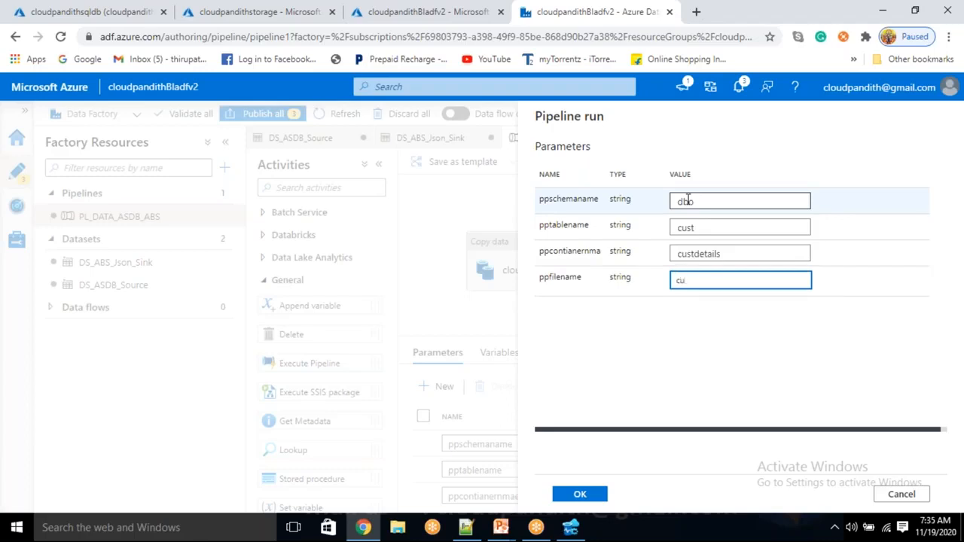
type("stomers.json")
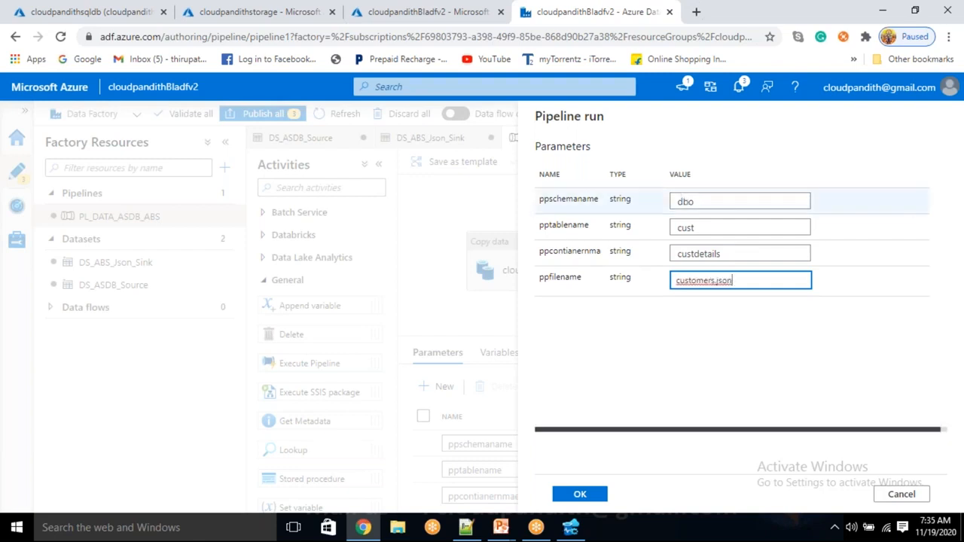
Switch to Azure Data Studio and run the select query on the pipeline_log table
key("alt+Tab")
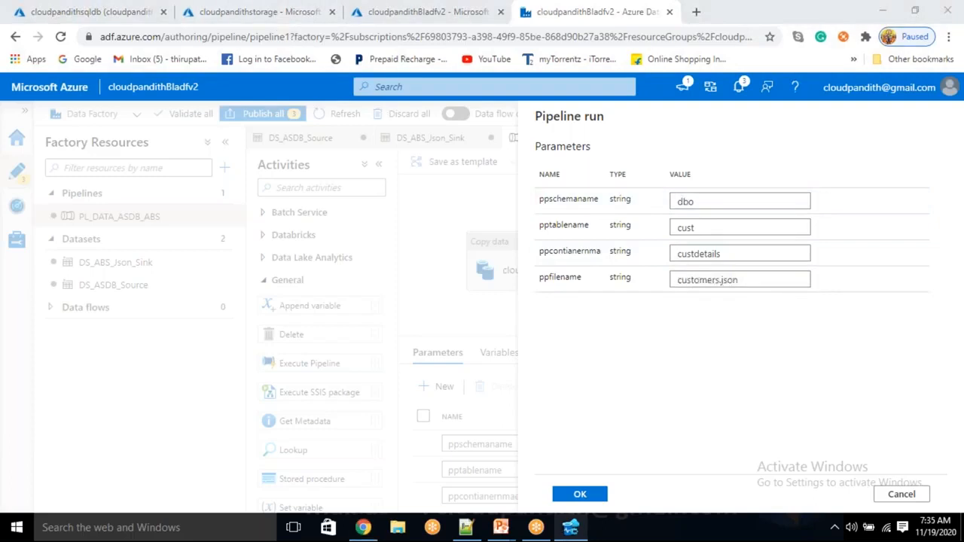
left_click(570, 527)
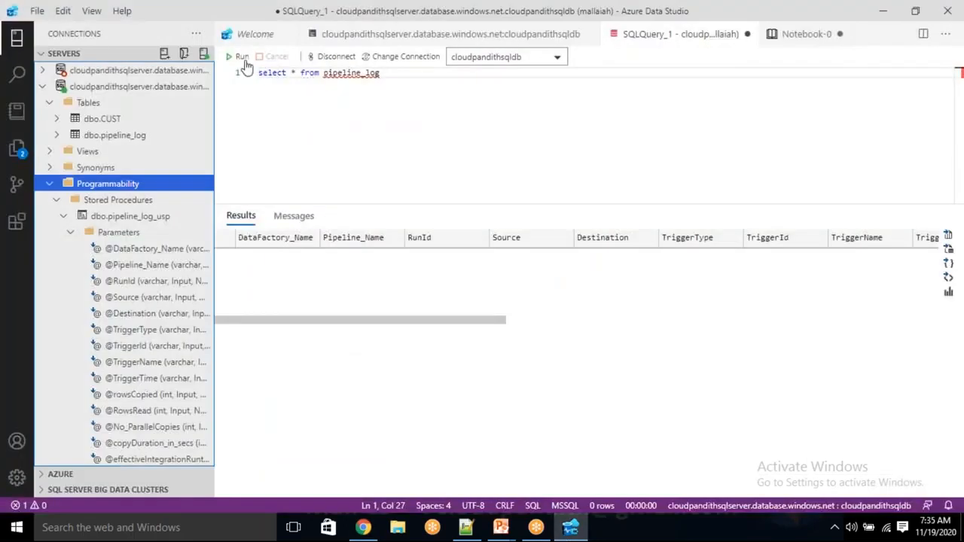
left_click(240, 56)
Back in Azure Data Factory, start the debug run with the entered parameters and refresh its output until the run finishes
key("alt+Tab")
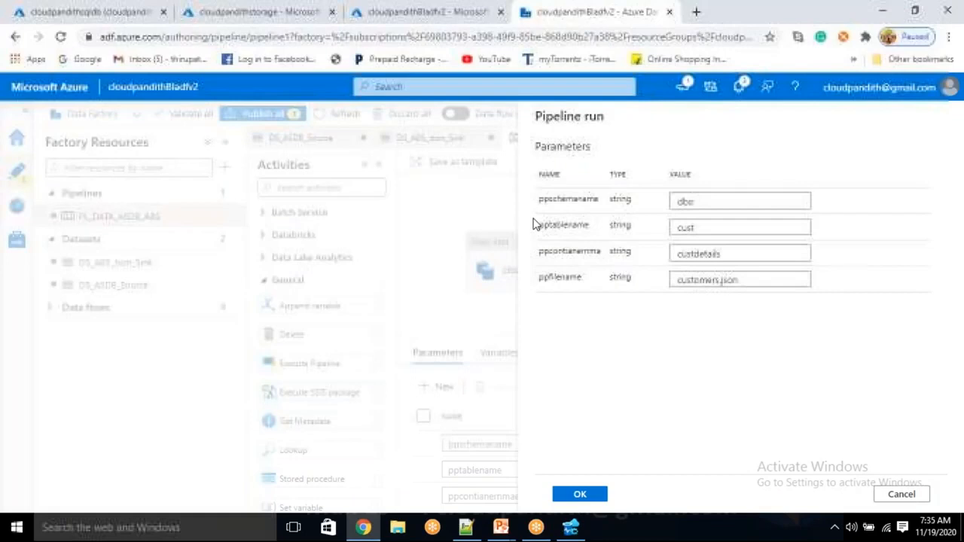
left_click(577, 494)
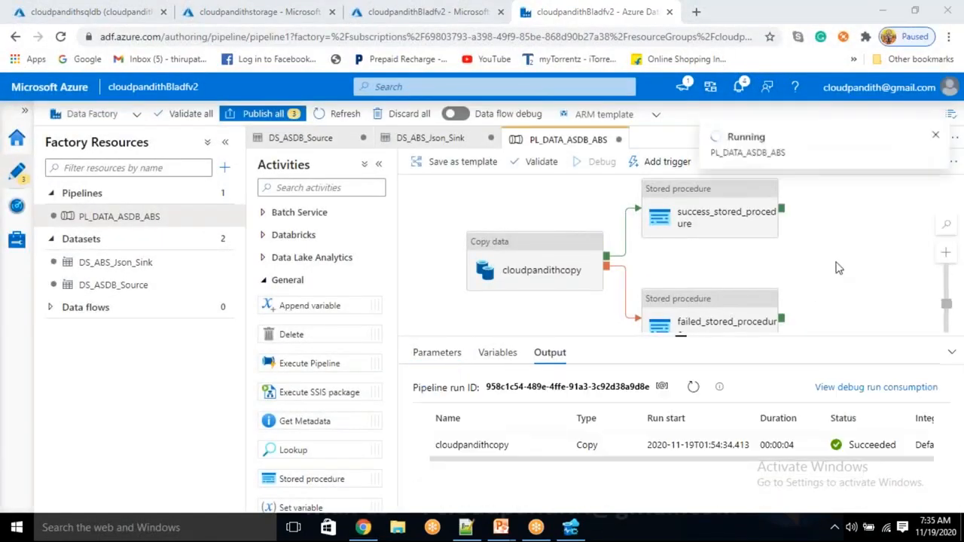
left_click(694, 388)
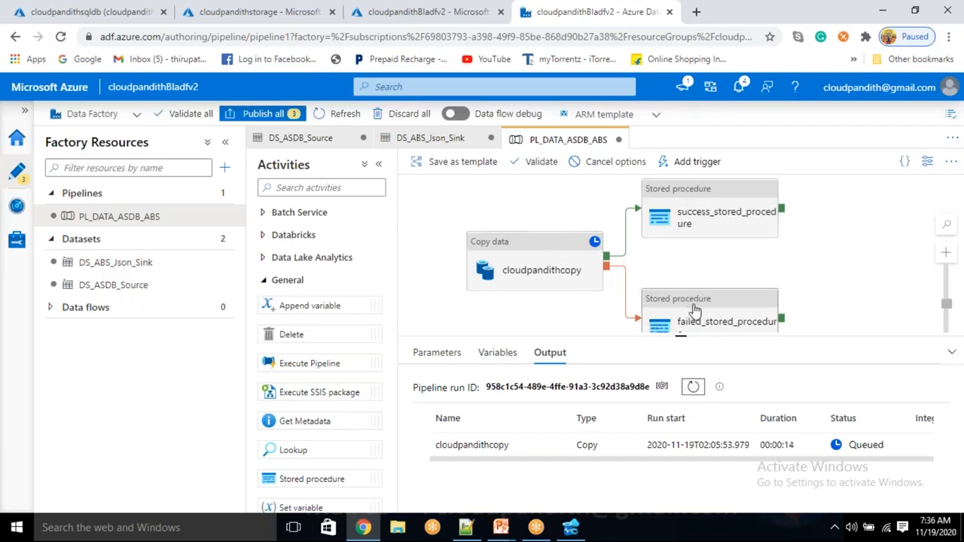
left_click(695, 391)
left_click(693, 390)
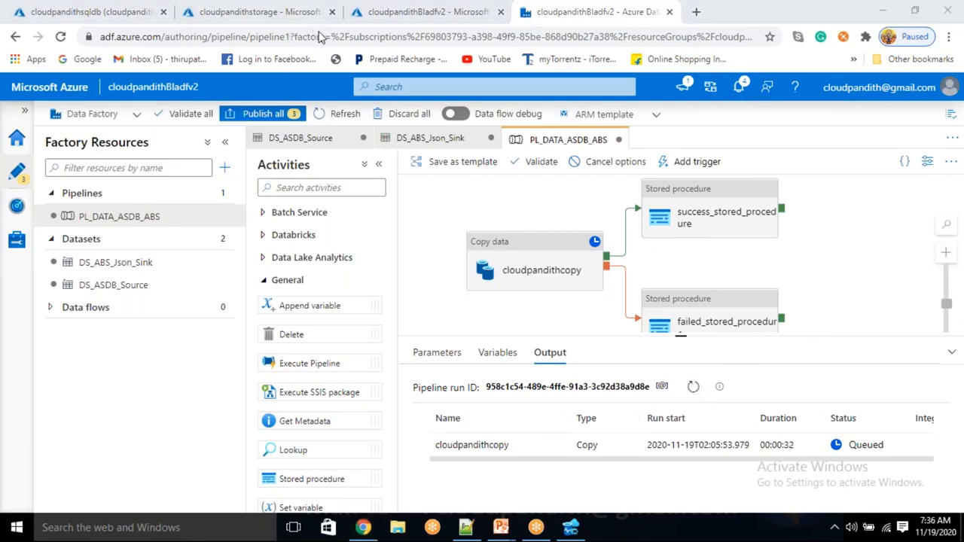
left_click(697, 389)
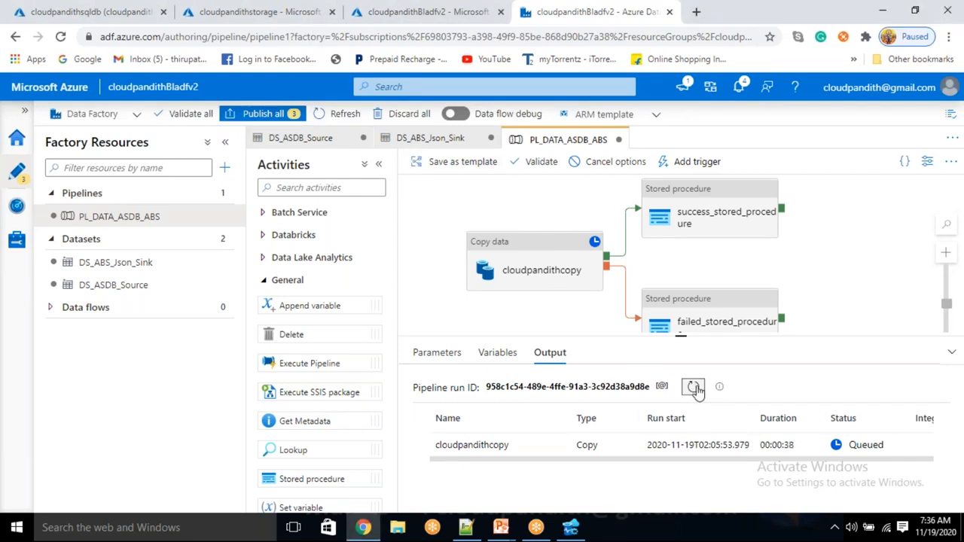
left_click(820, 264)
left_click(693, 390)
left_click_drag(682, 338, 689, 368)
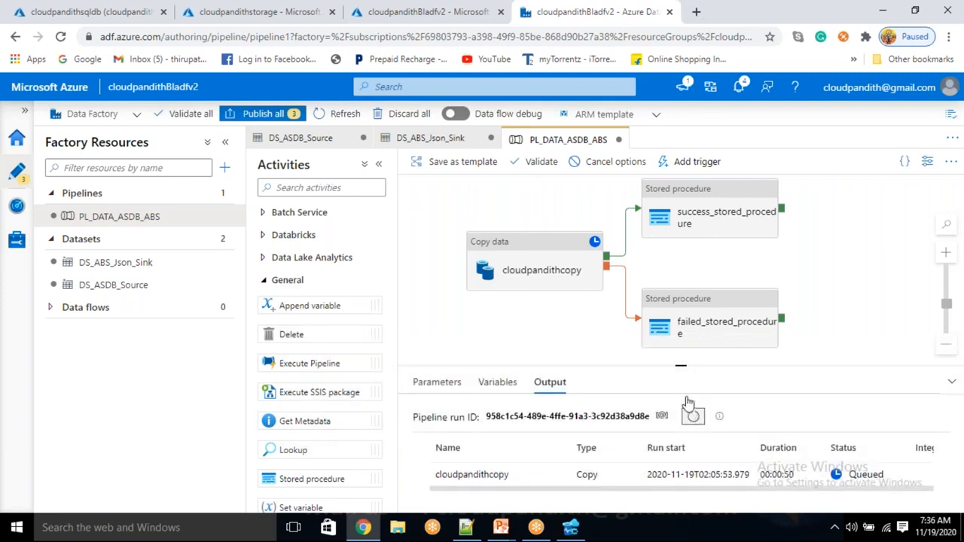
left_click_drag(681, 372, 683, 342)
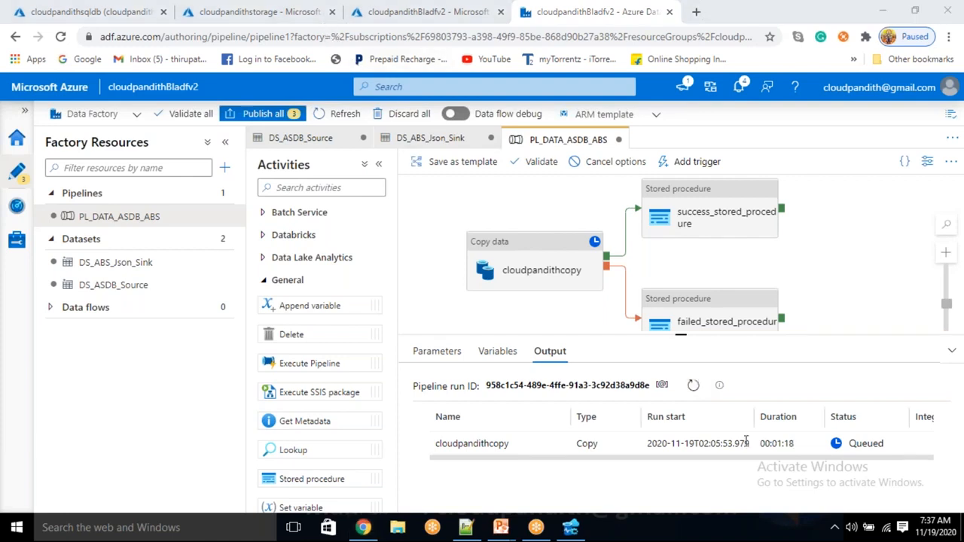
left_click(692, 385)
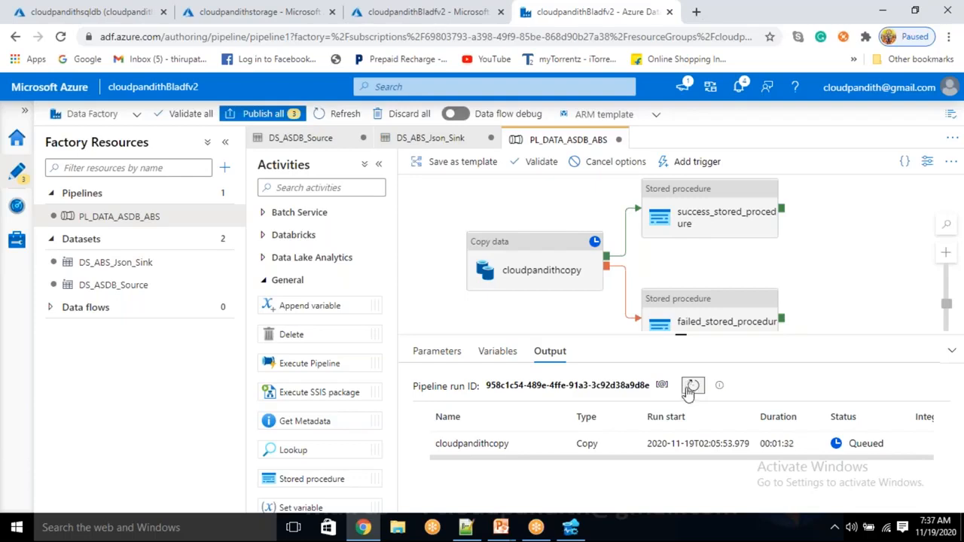
left_click(690, 392)
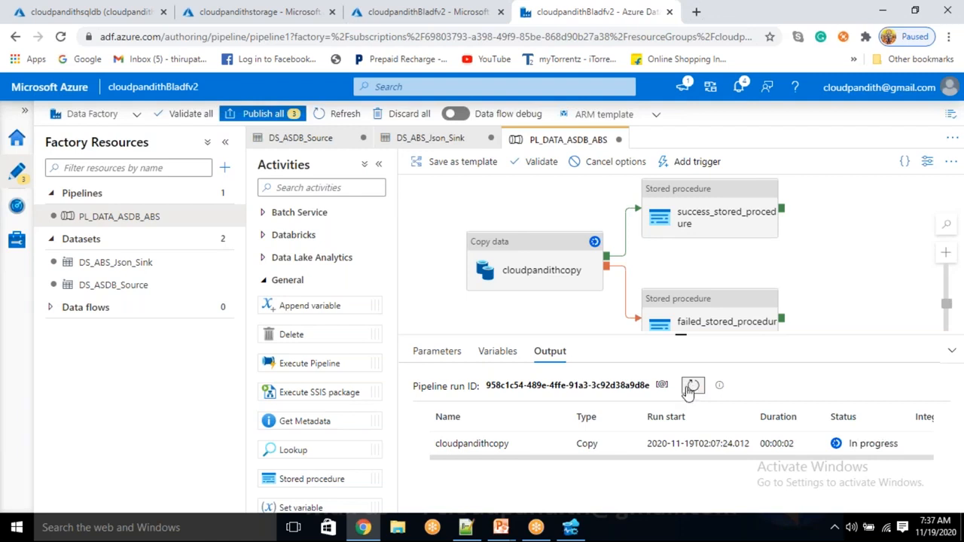
left_click(690, 392)
left_click(688, 391)
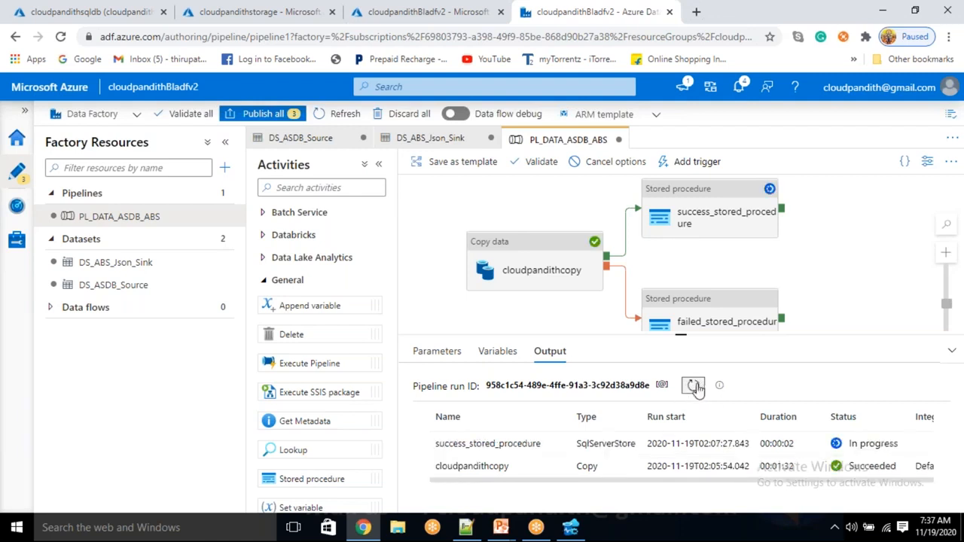
left_click(693, 386)
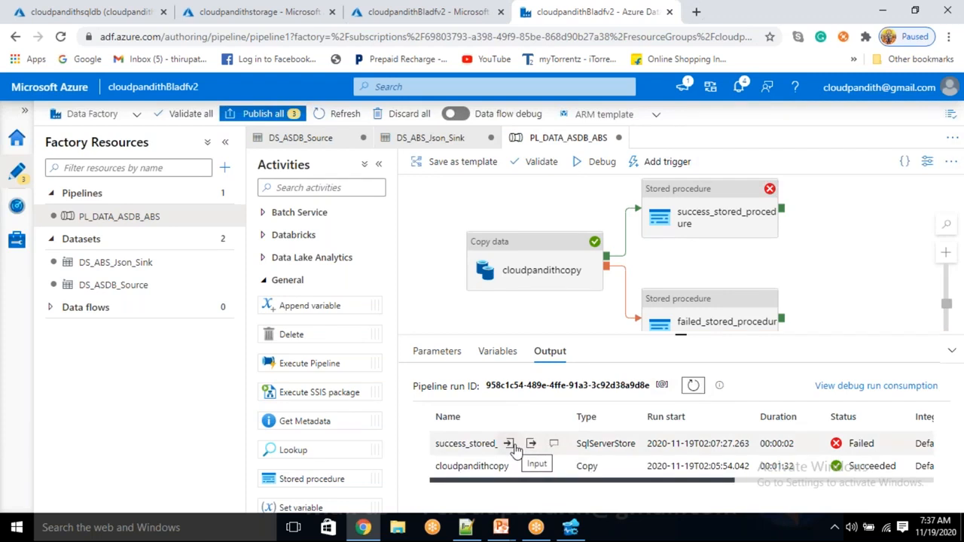
Check the settings of success_stored_procedure and read the error details of its debug run
left_click(710, 214)
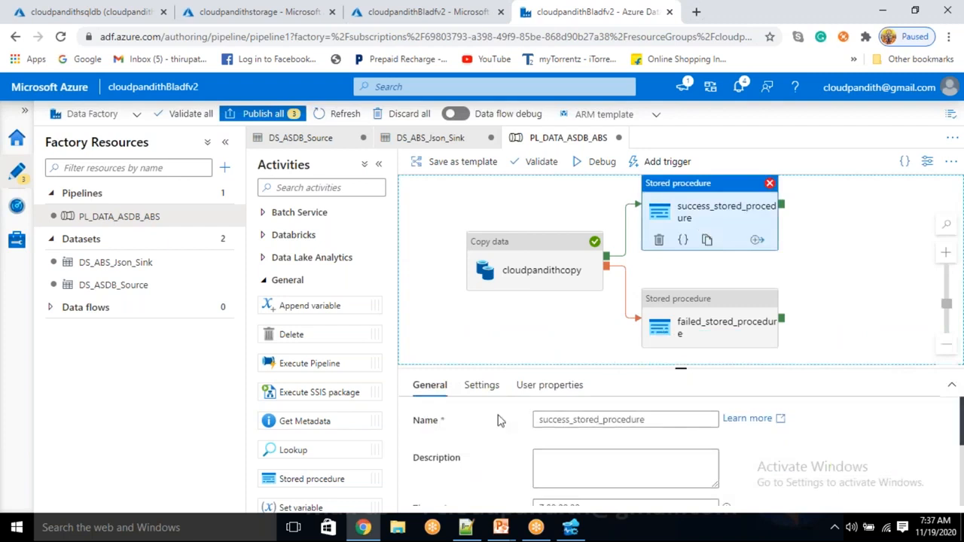
left_click(490, 397)
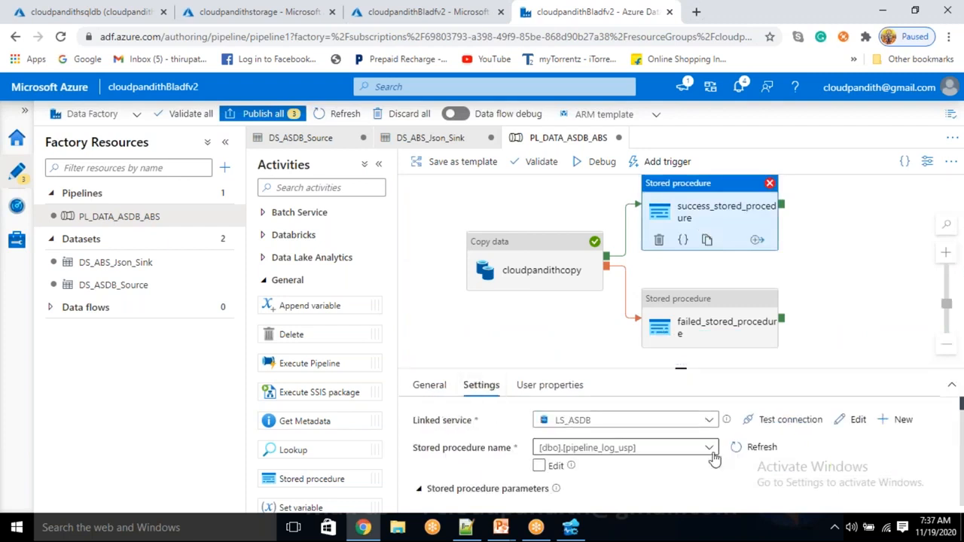
left_click(835, 246)
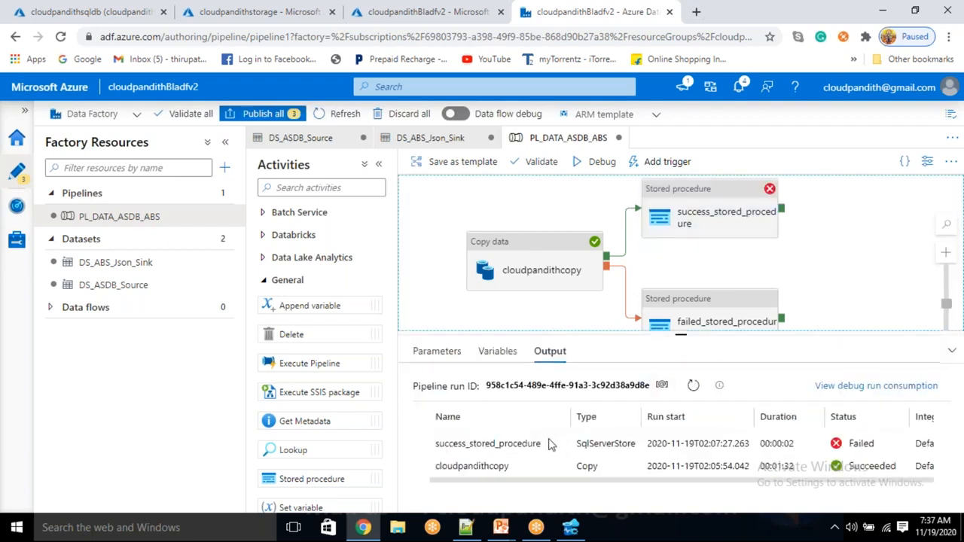
left_click(553, 444)
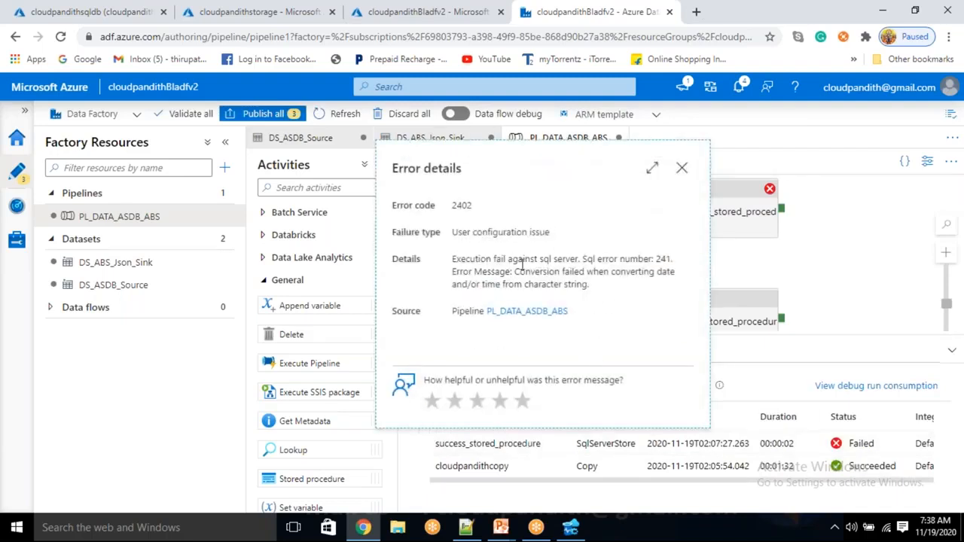
left_click_drag(535, 275, 577, 276)
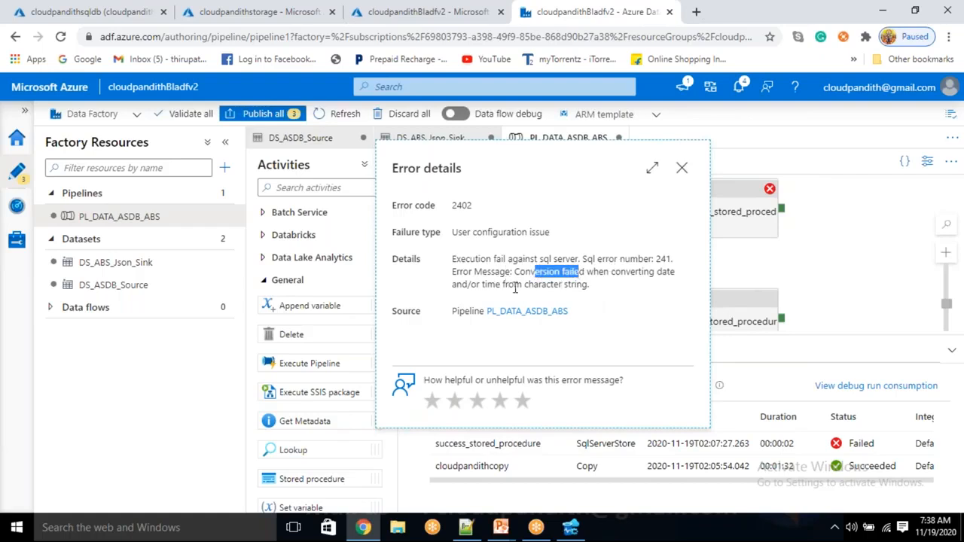
left_click_drag(515, 288, 589, 287)
left_click(591, 289)
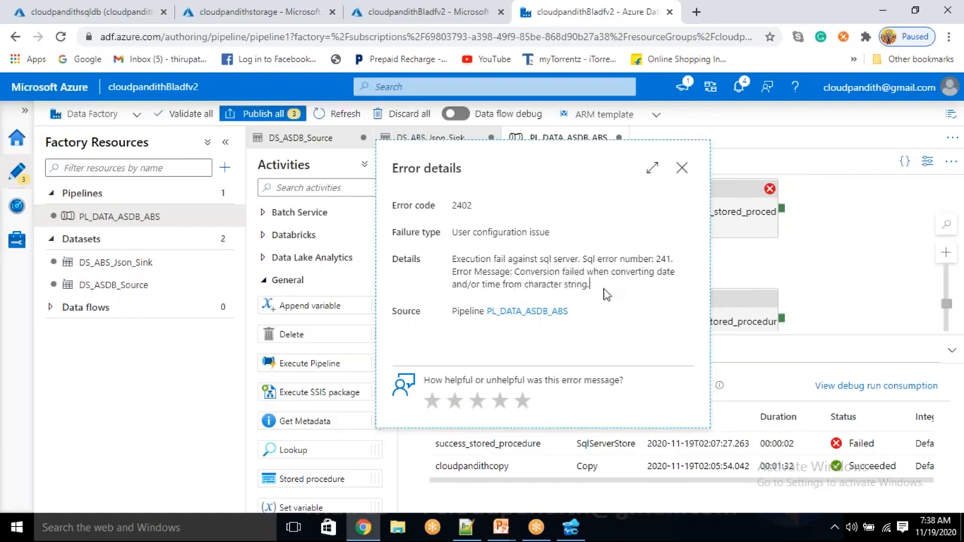
left_click(682, 170)
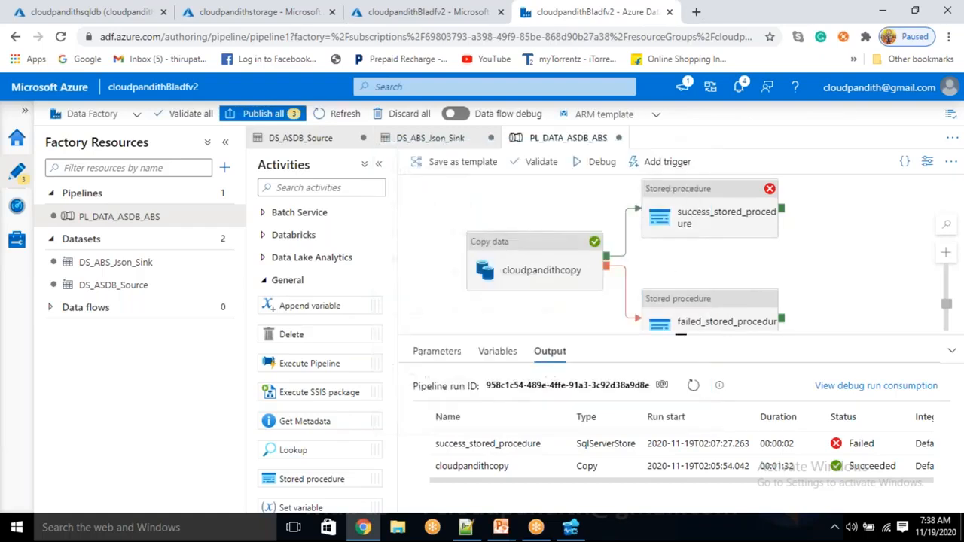
Review the parameter types and value expressions of success_stored_procedure, from the copy activity times down to Source_Type
left_click(716, 200)
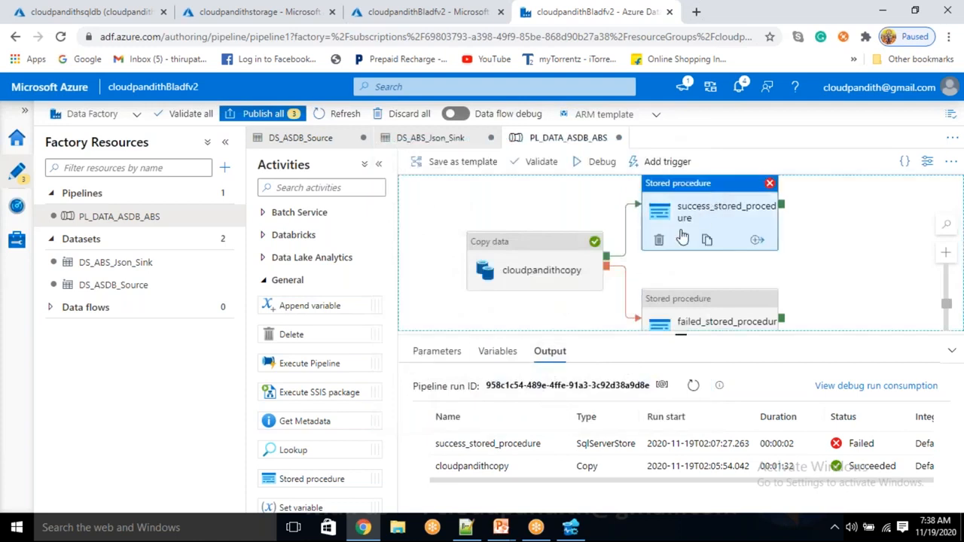
scroll(573, 453, "down", 1)
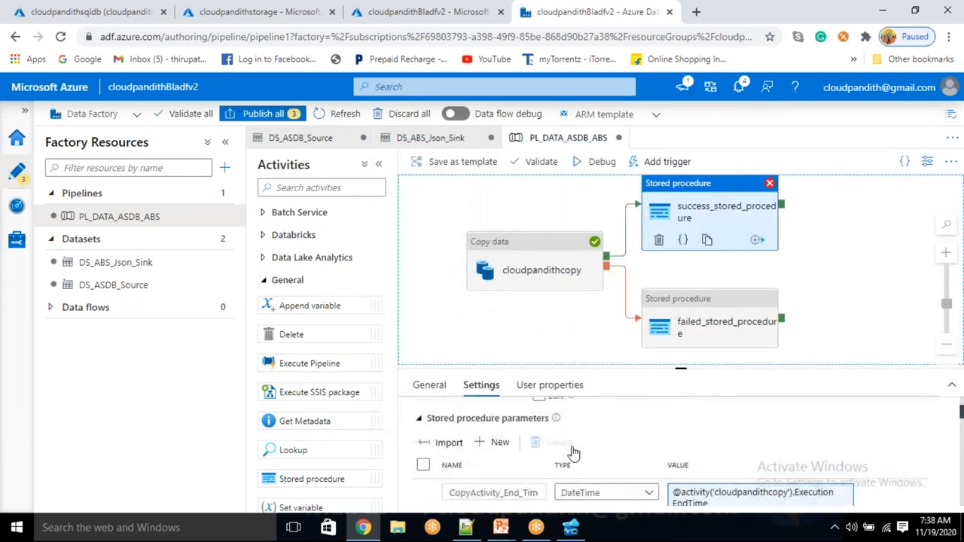
scroll(671, 460, "down", 1)
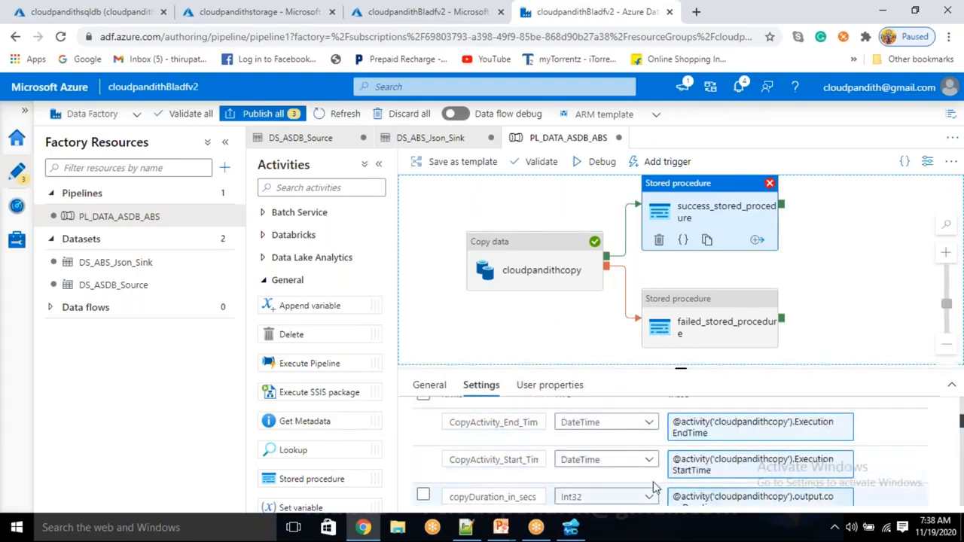
scroll(670, 452, "down", 1)
scroll(670, 452, "up", 1)
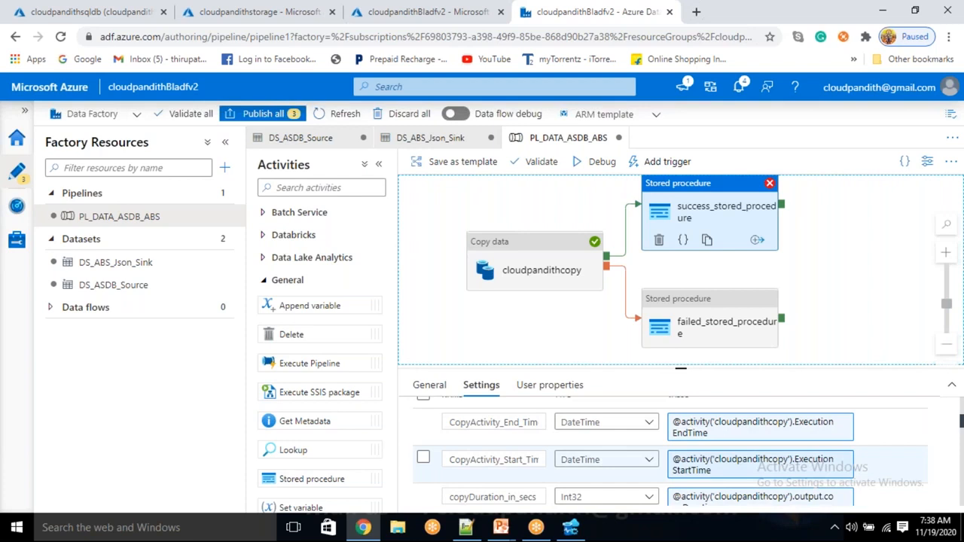
scroll(678, 467, "down", 2)
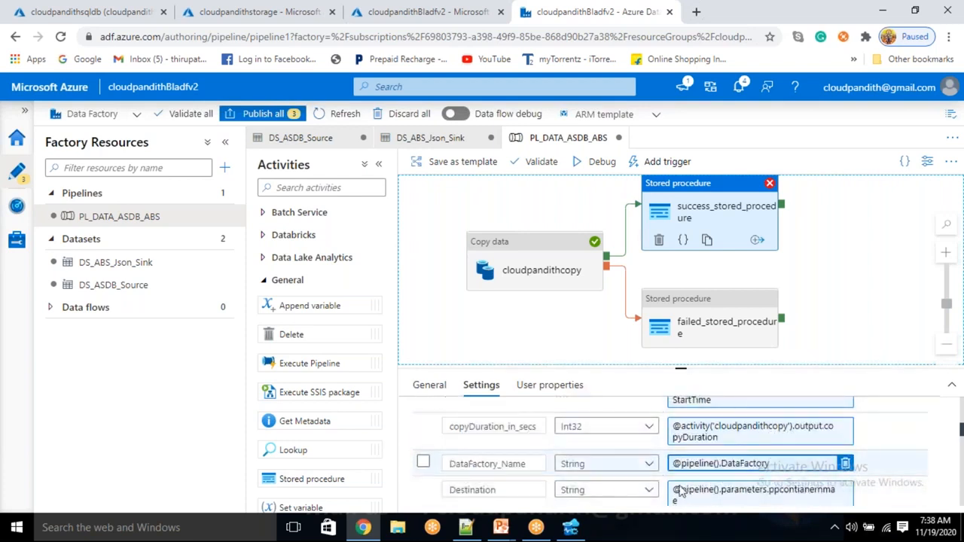
scroll(742, 475, "down", 2)
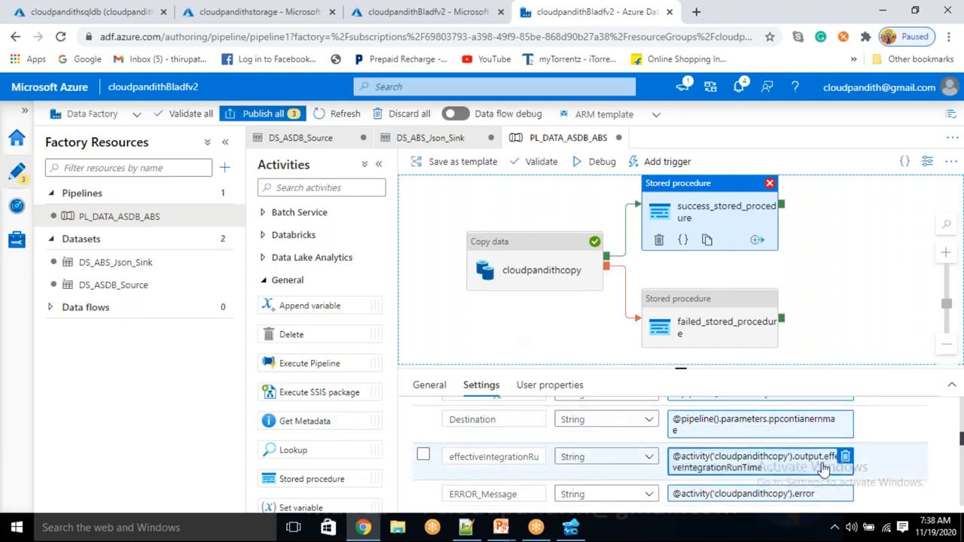
left_click(694, 494)
scroll(692, 443, "down", 1)
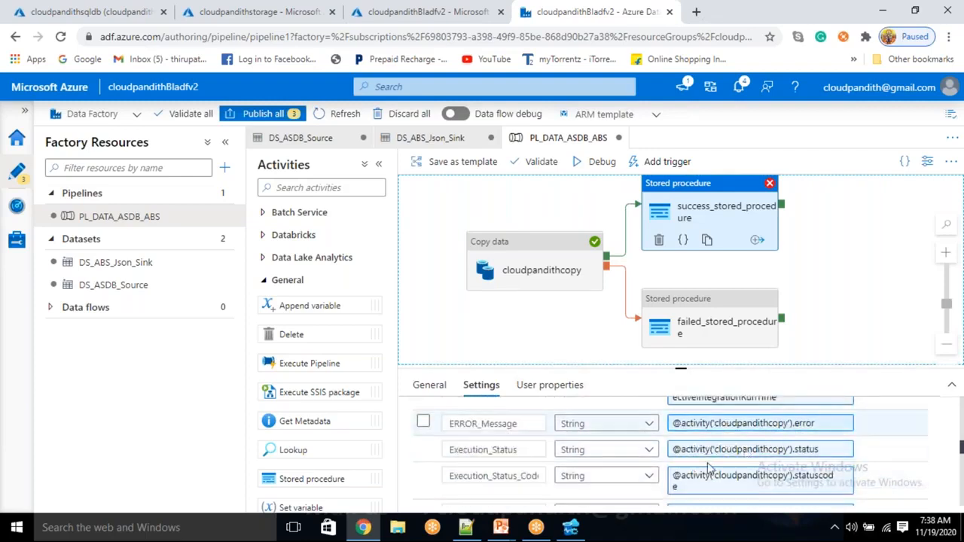
left_click(719, 484)
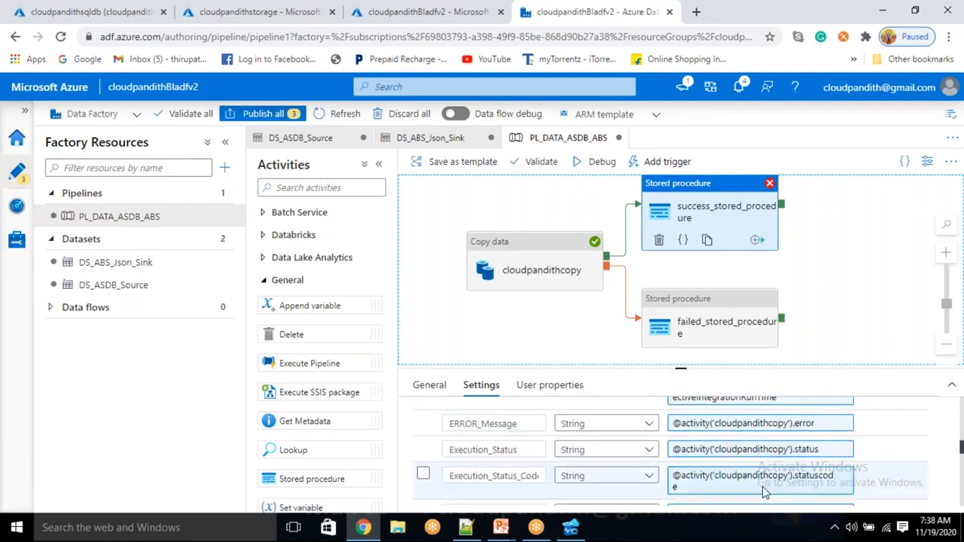
scroll(764, 491, "down", 3)
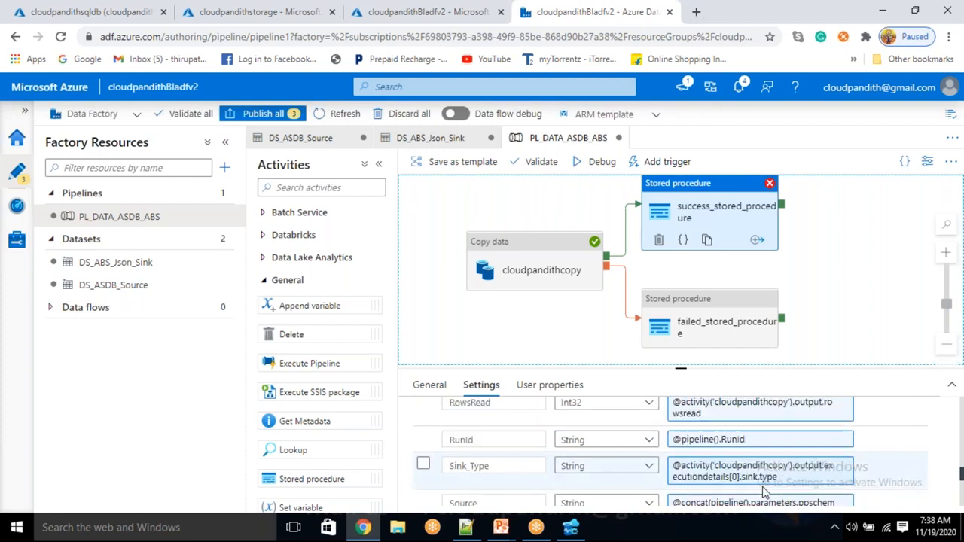
scroll(765, 491, "down", 2)
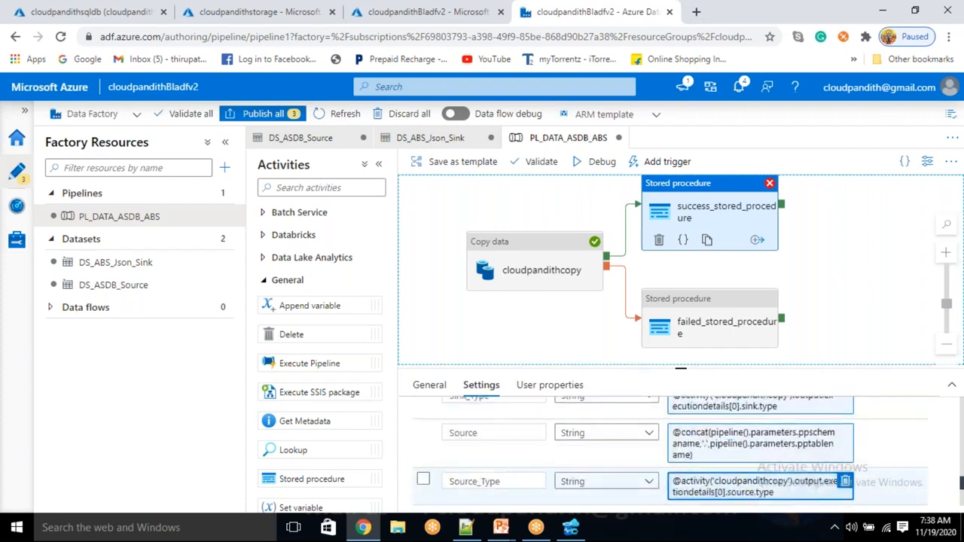
Enlarge the settings area and recheck every success_stored_procedure parameter's type and expression, including the trigger parameters
scroll(776, 471, "up", 4)
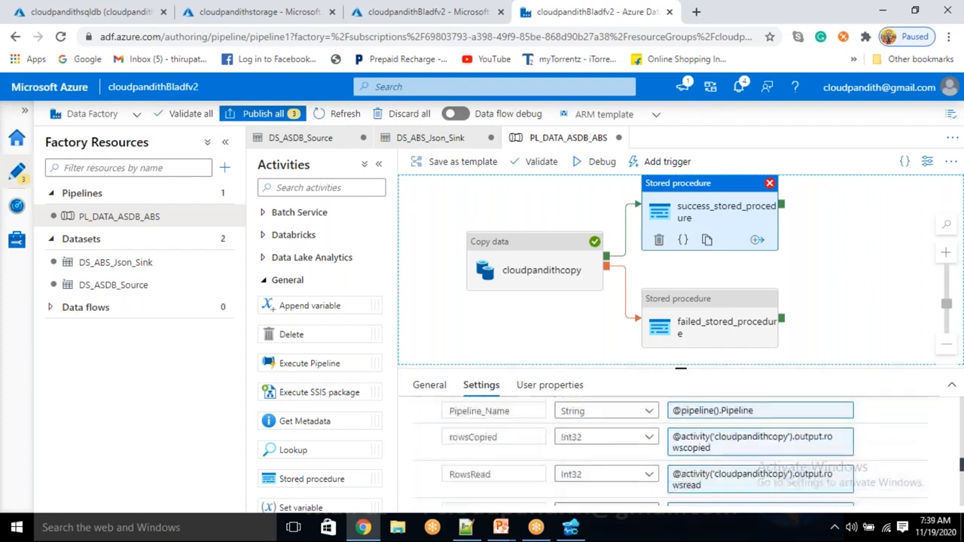
scroll(761, 452, "up", 2)
scroll(633, 393, "down", 3)
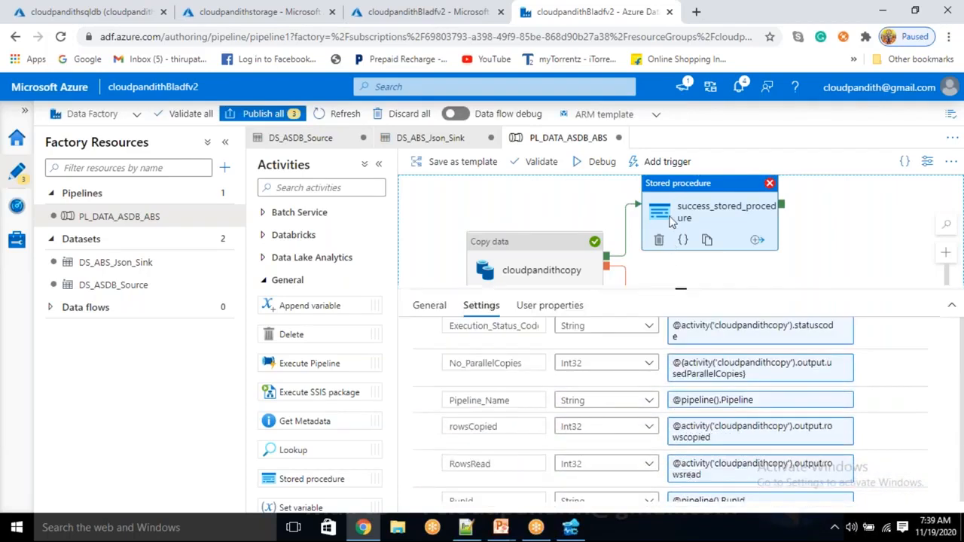
scroll(632, 393, "up", 4)
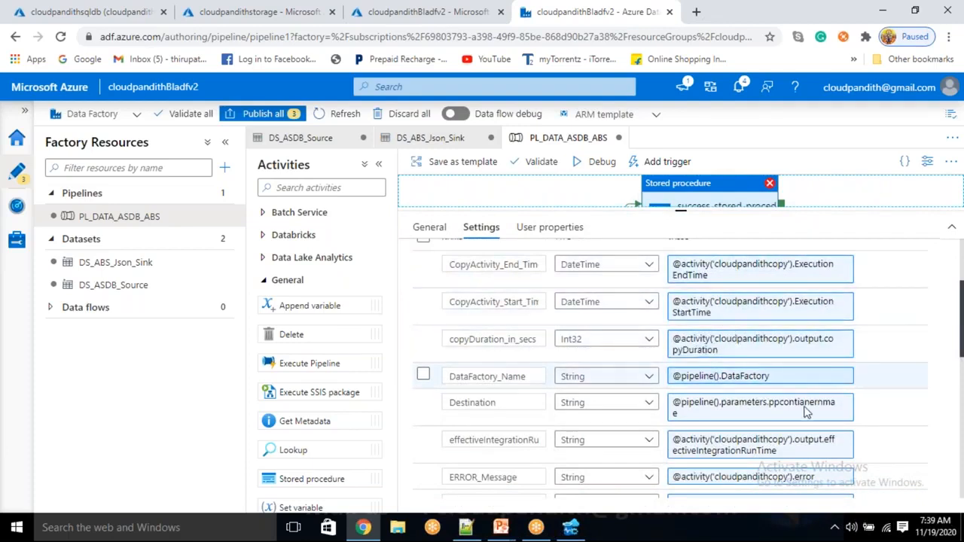
scroll(889, 396, "down", 1)
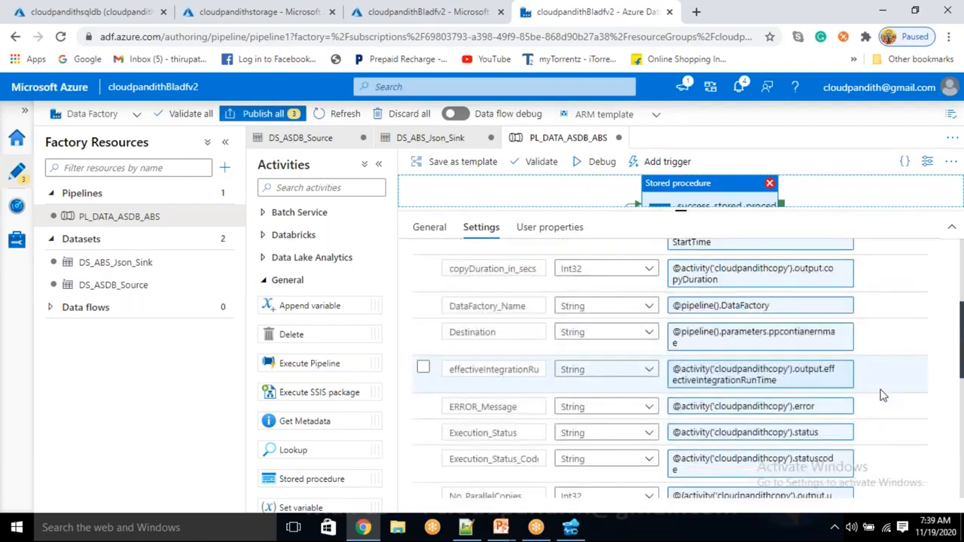
scroll(883, 396, "down", 1)
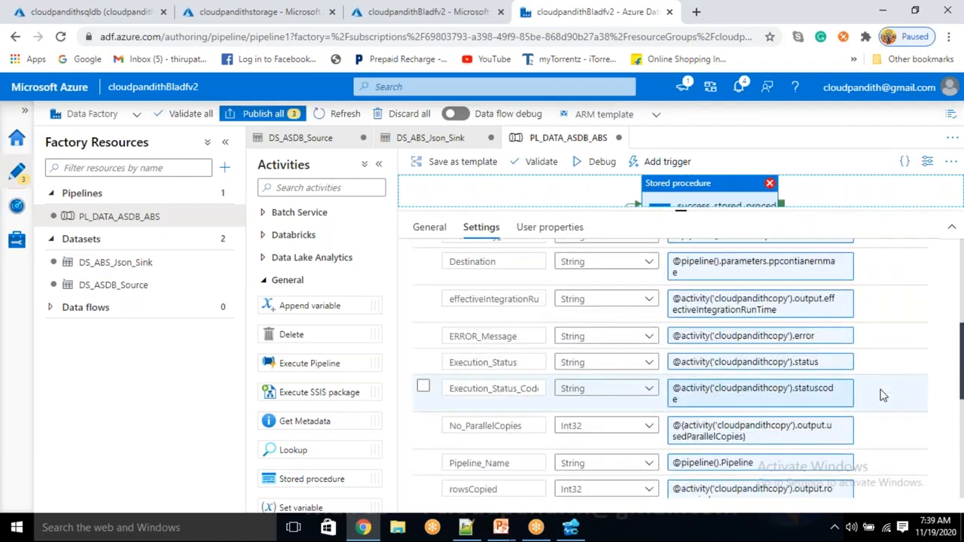
scroll(884, 396, "down", 1)
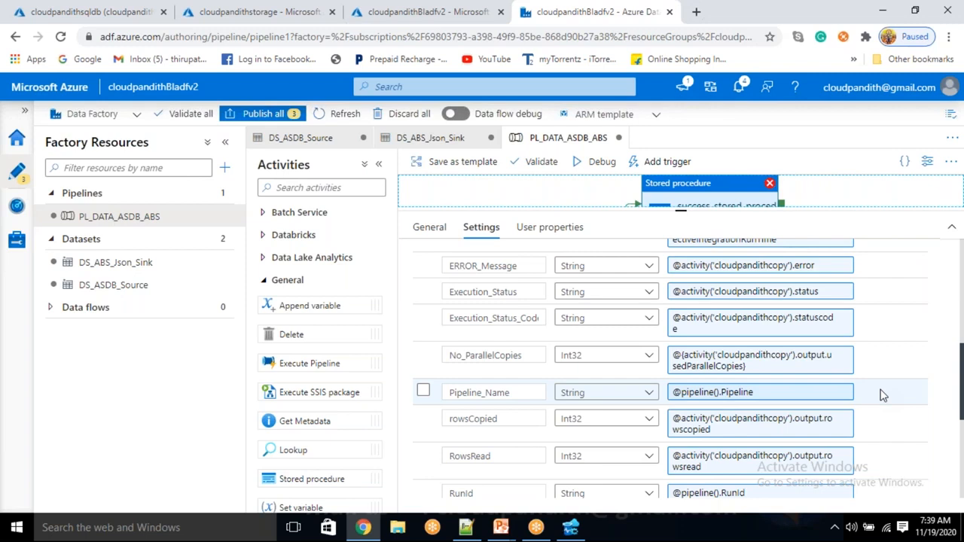
scroll(883, 396, "down", 2)
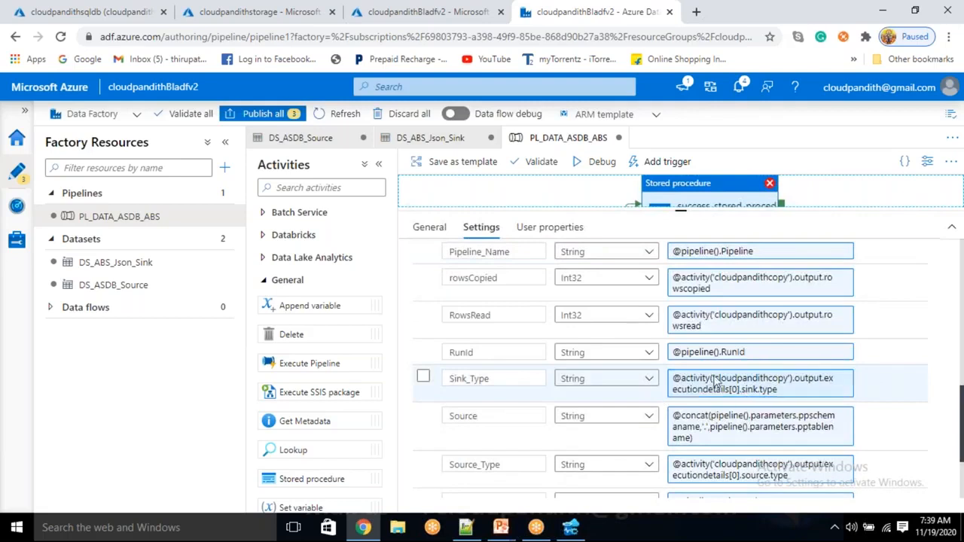
scroll(554, 441, "down", 2)
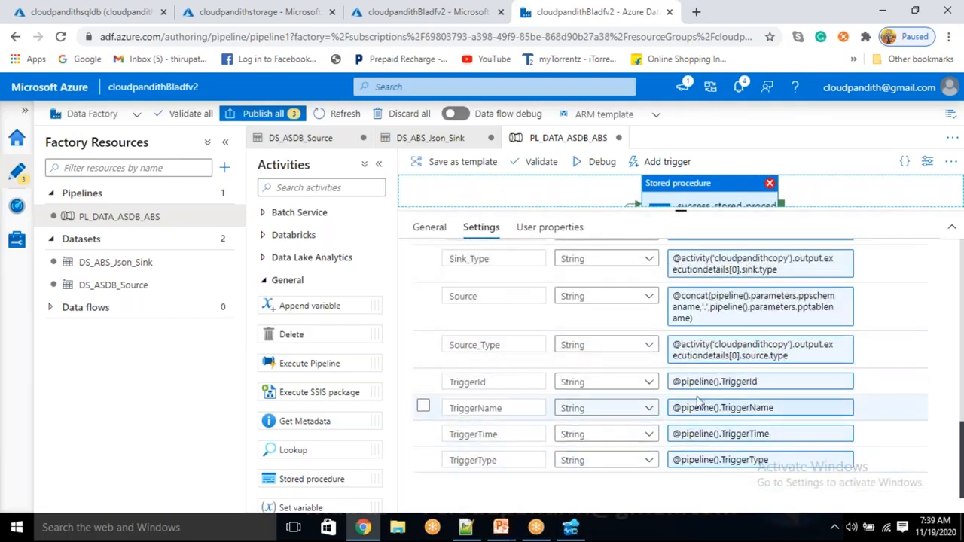
left_click(724, 383)
scroll(603, 366, "up", 3)
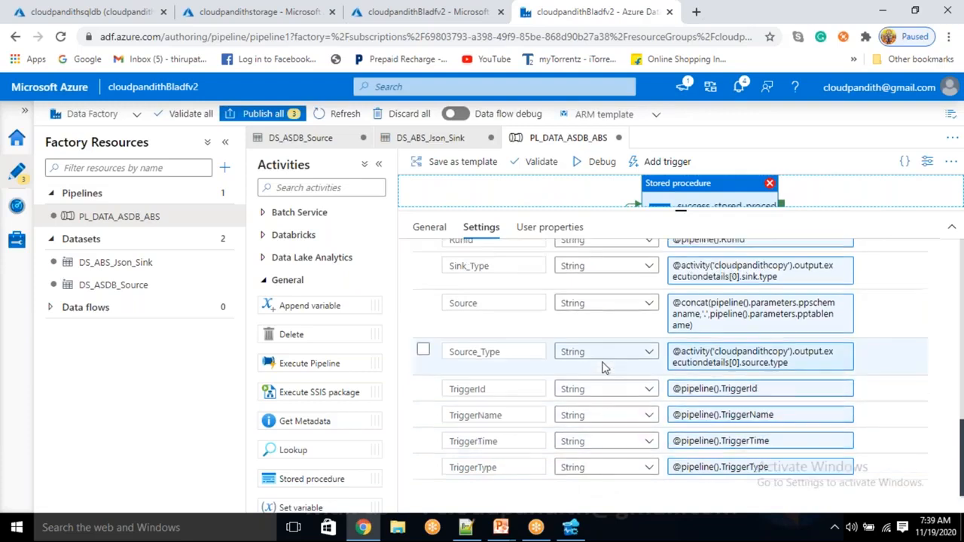
scroll(580, 343, "up", 2)
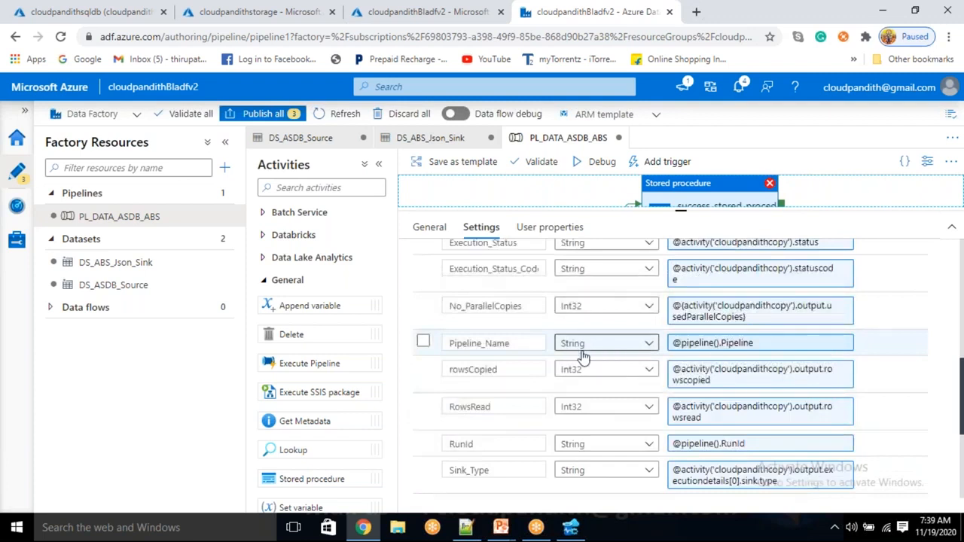
scroll(583, 358, "up", 2)
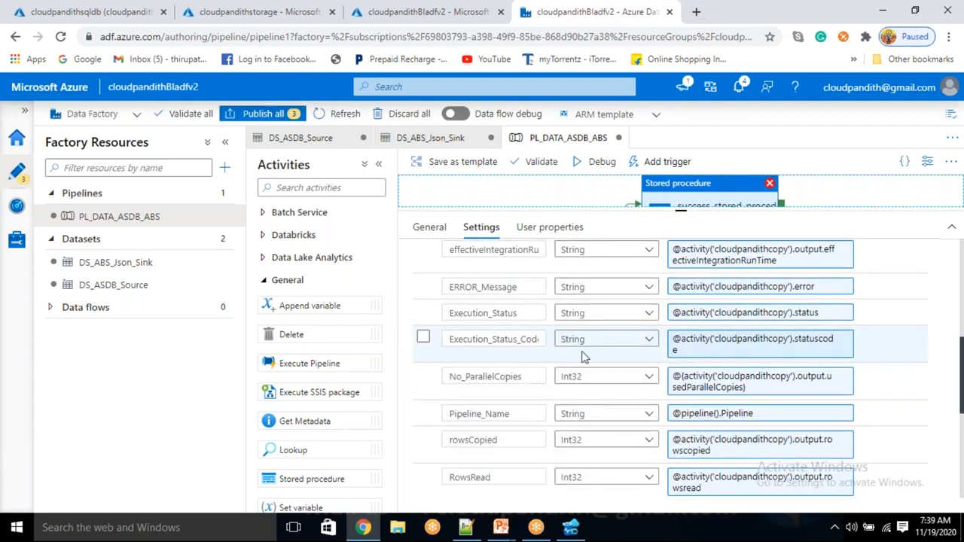
scroll(583, 355, "up", 4)
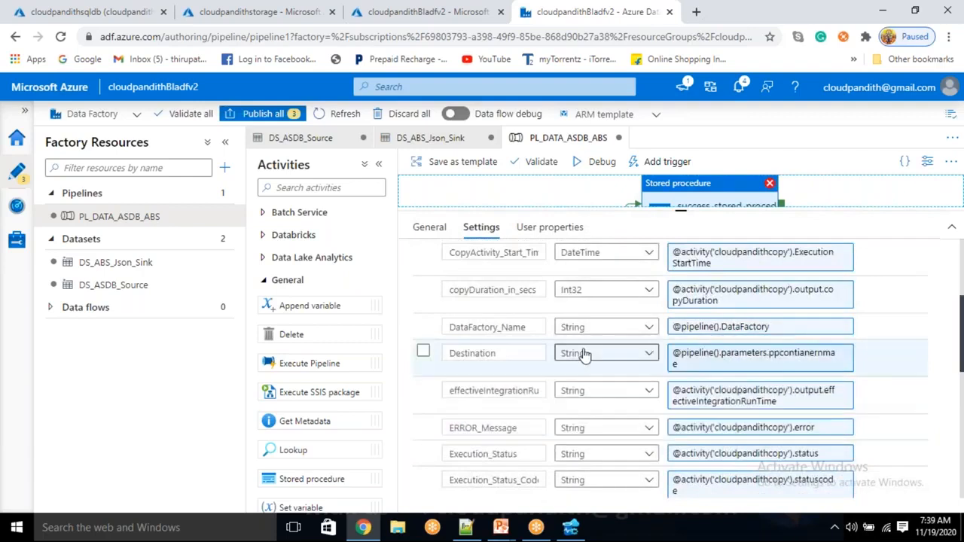
scroll(611, 315, "up", 4)
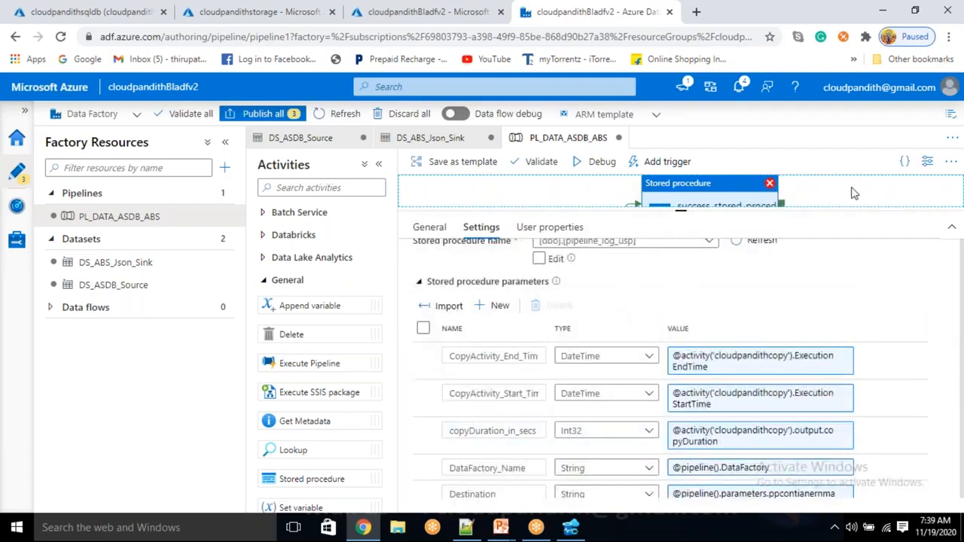
Reopen the error details of the success_stored_procedure debug run, read the error message and close the details
left_click(791, 195)
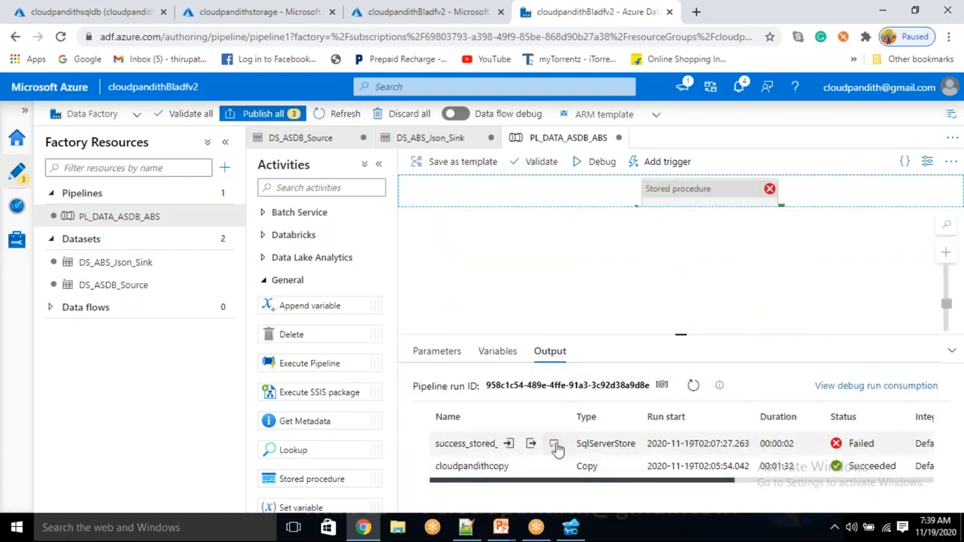
left_click(567, 444)
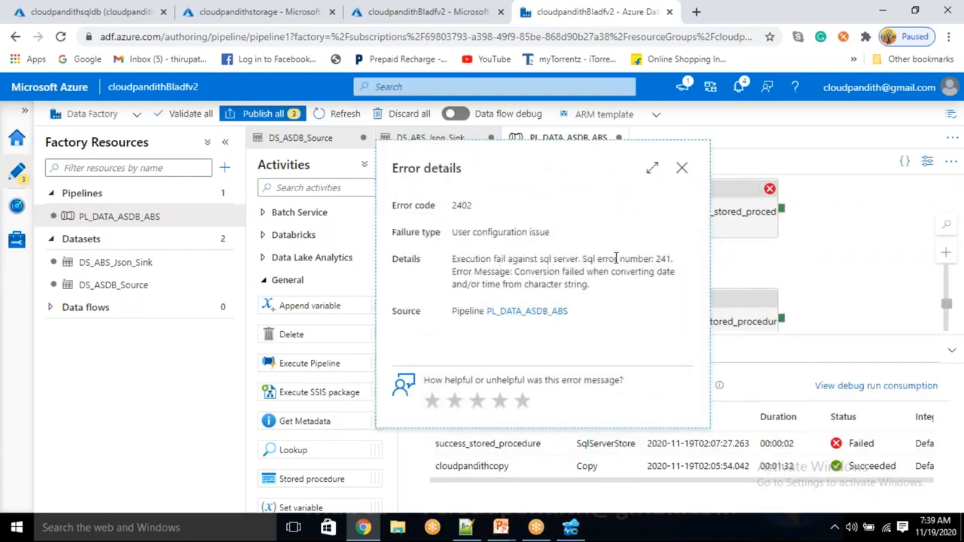
left_click_drag(521, 276, 664, 272)
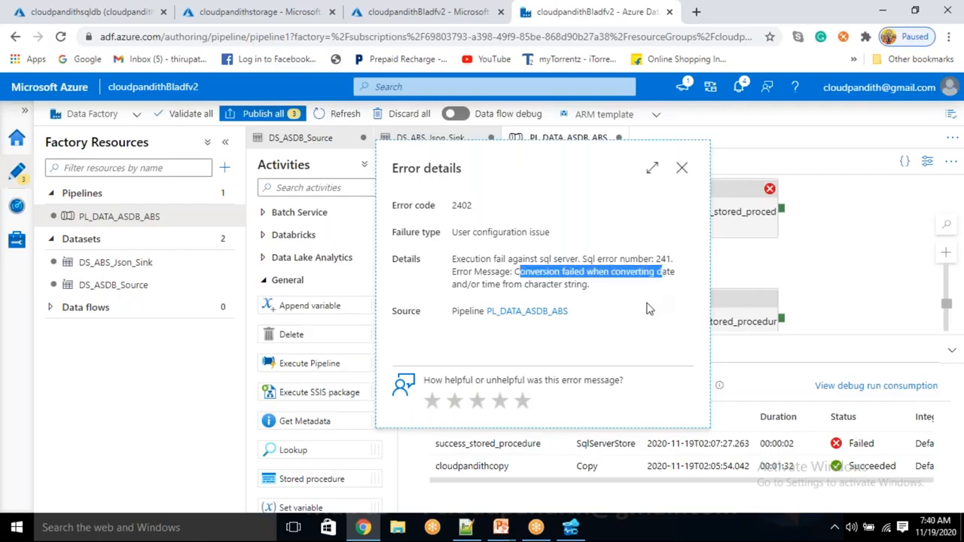
left_click(682, 167)
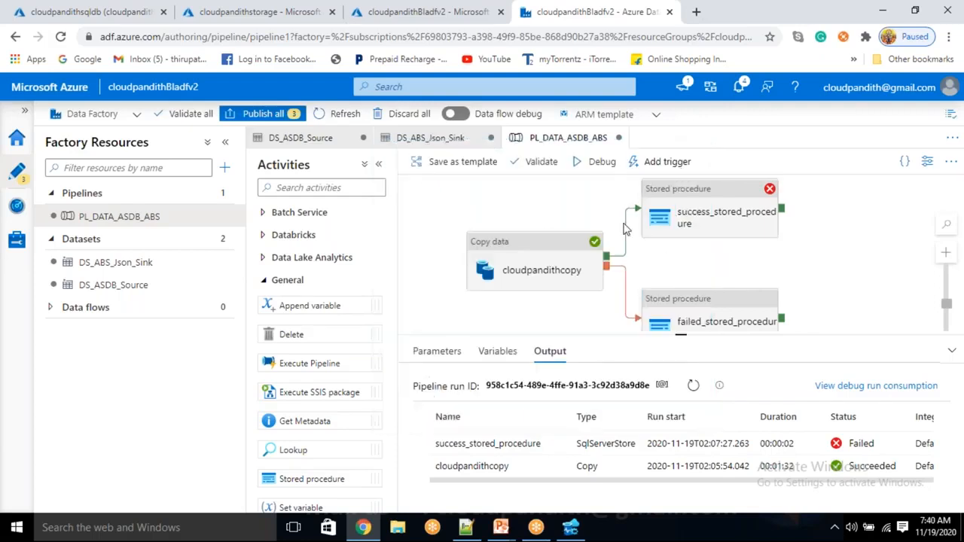
Check the stored procedure settings of failed_stored_procedure, then the DateTime parameters of success_stored_procedure
left_click(694, 320)
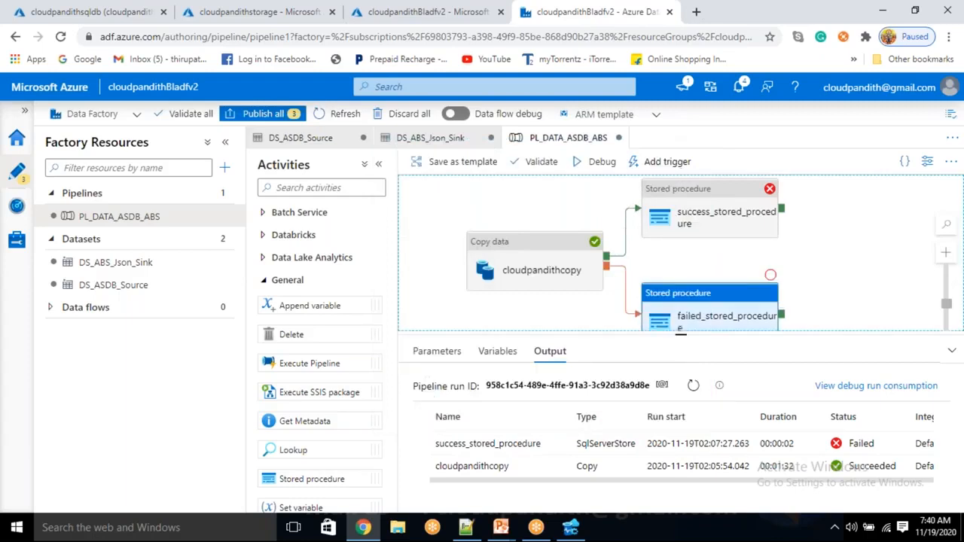
left_click(685, 229)
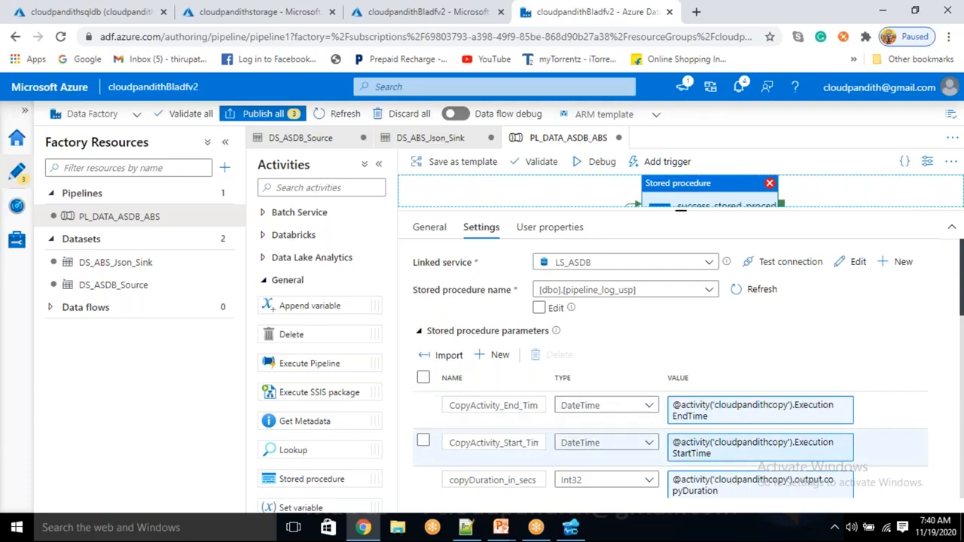
scroll(497, 445, "down", 1)
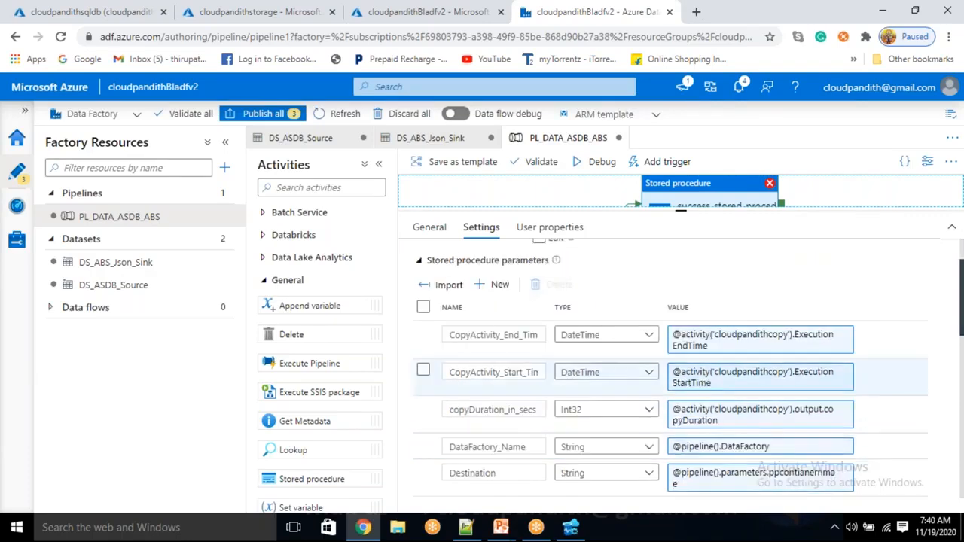
Switch to Azure Data Studio and expand the columns of the dbo.pipeline_log table to check their data types
left_click(467, 528)
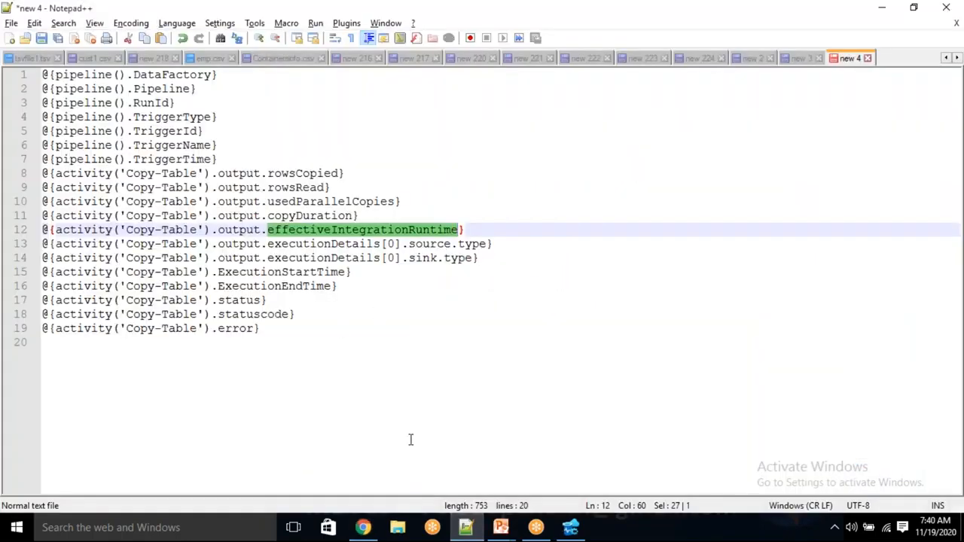
left_click(571, 530)
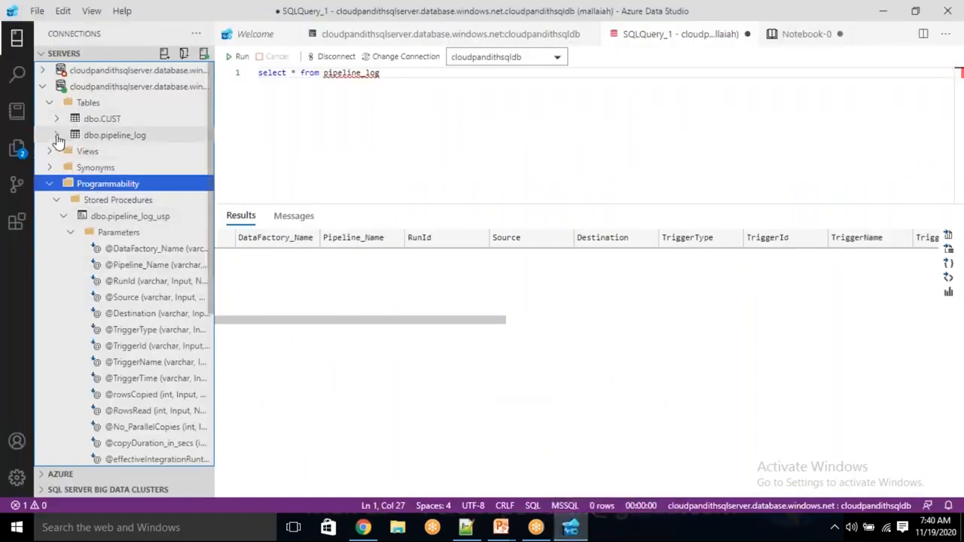
left_click(57, 138)
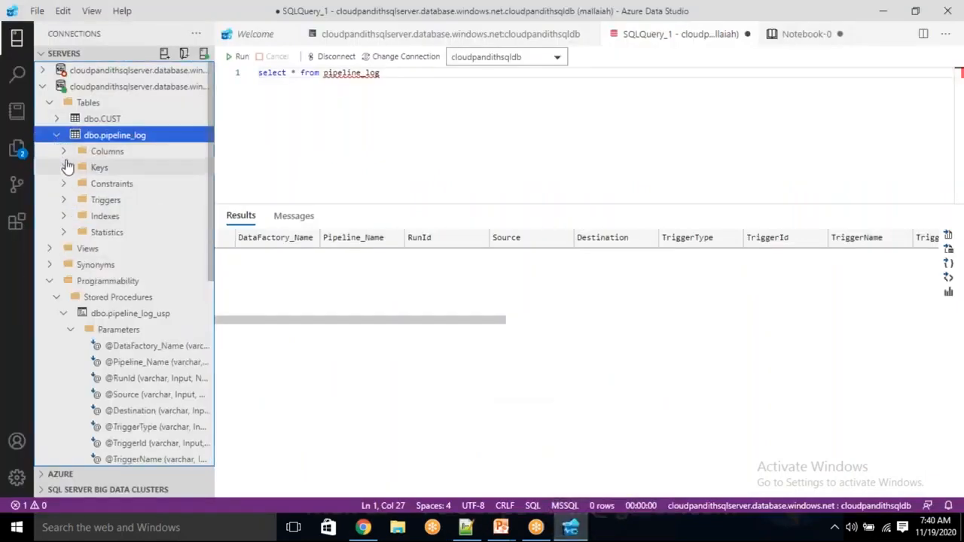
left_click(64, 155)
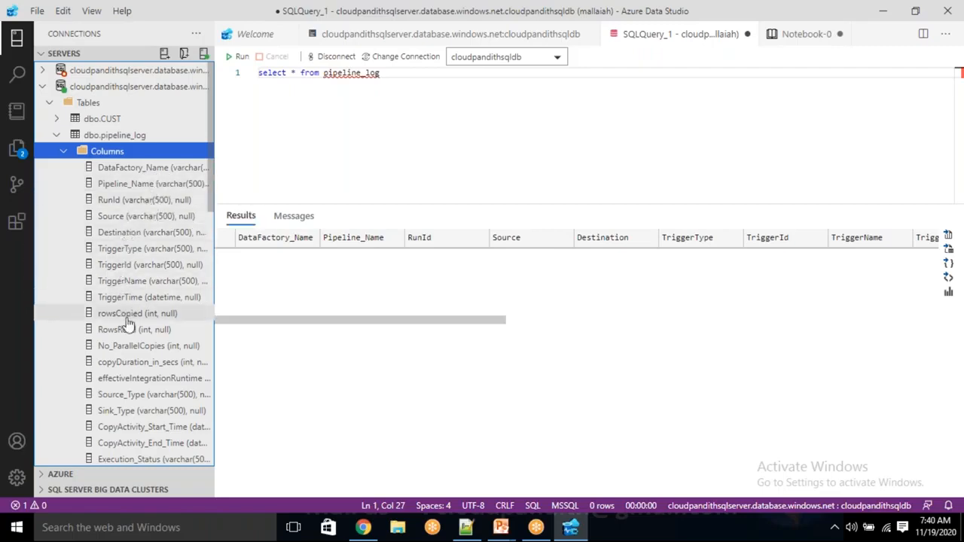
scroll(127, 320, "down", 1)
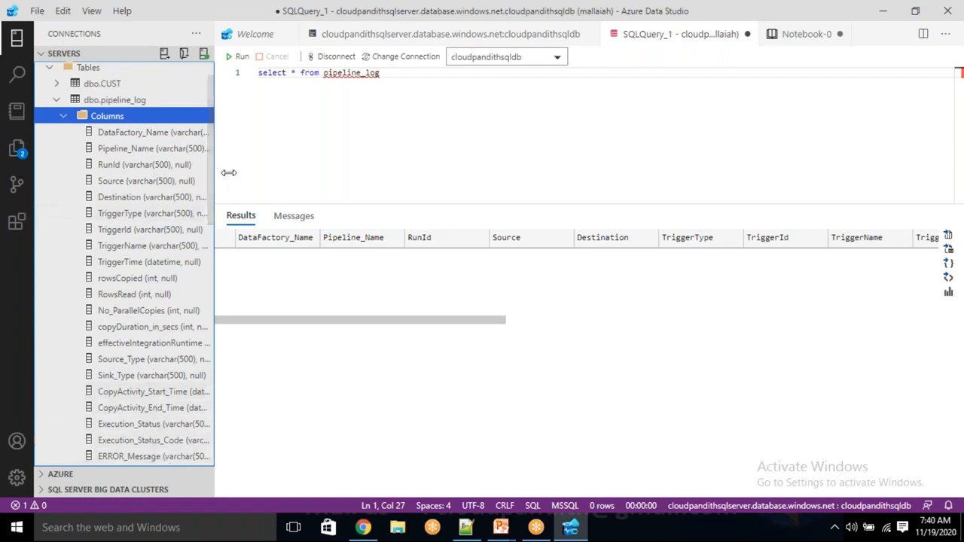
Widen the object list and compare the pipeline_log column data types with the parameter types of the dbo.pipeline_log_usp stored procedure
left_click_drag(214, 179, 282, 179)
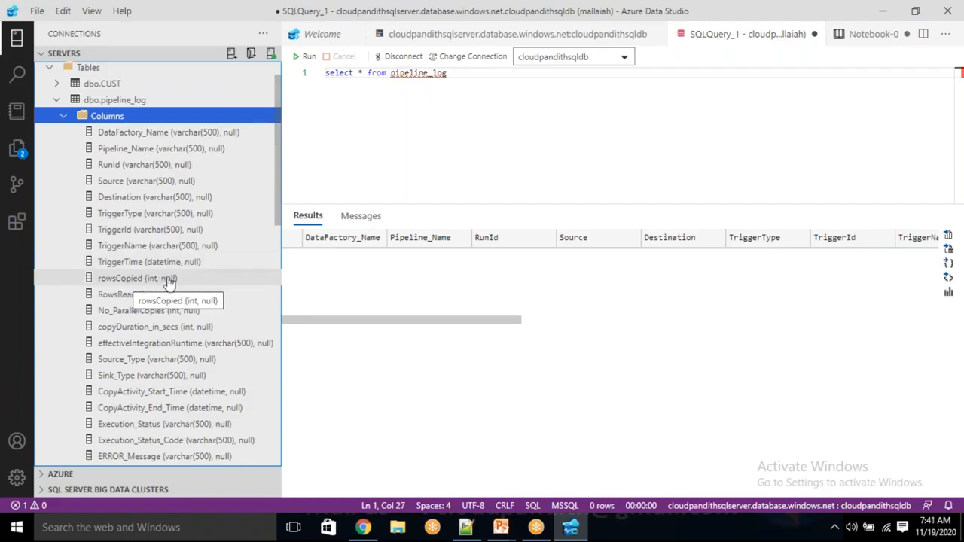
key("alt+Tab")
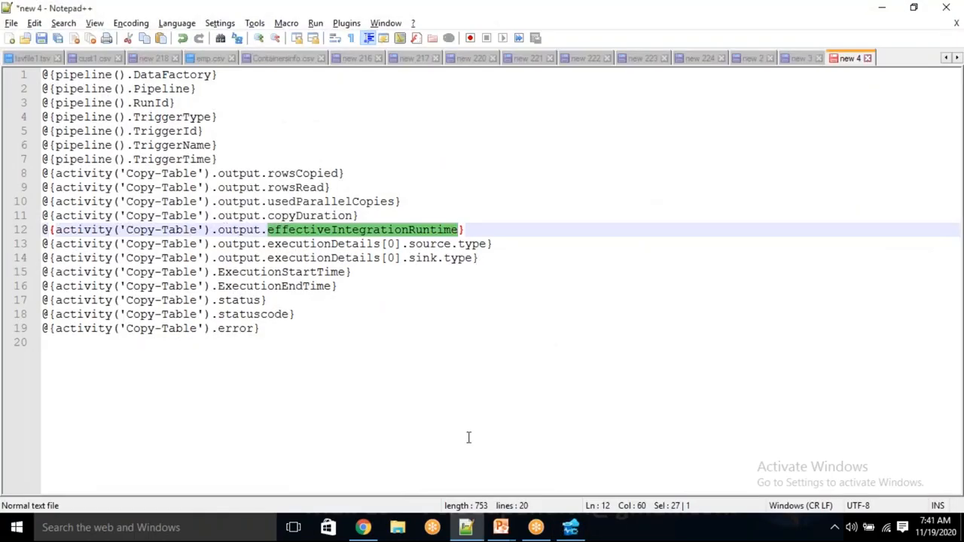
key("alt+Tab")
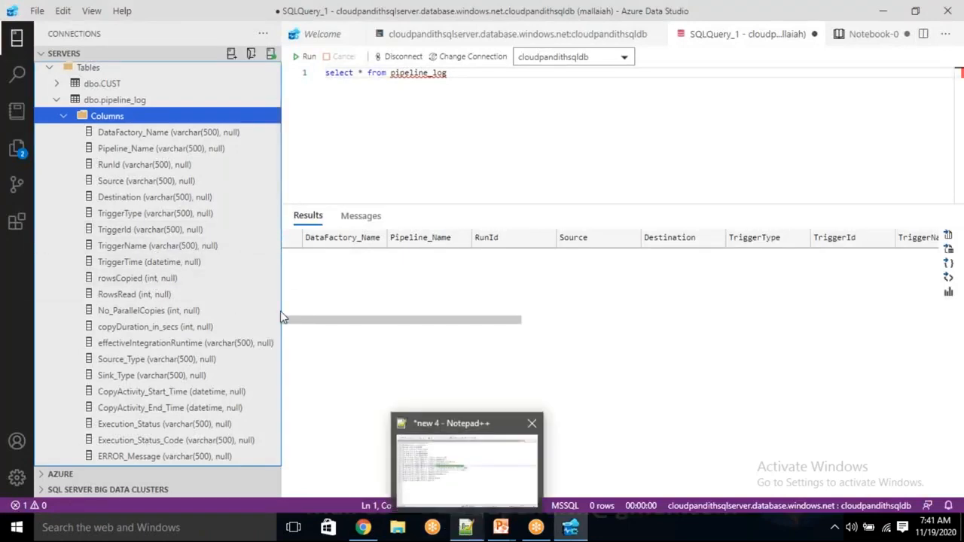
left_click(65, 115)
scroll(124, 320, "down", 2)
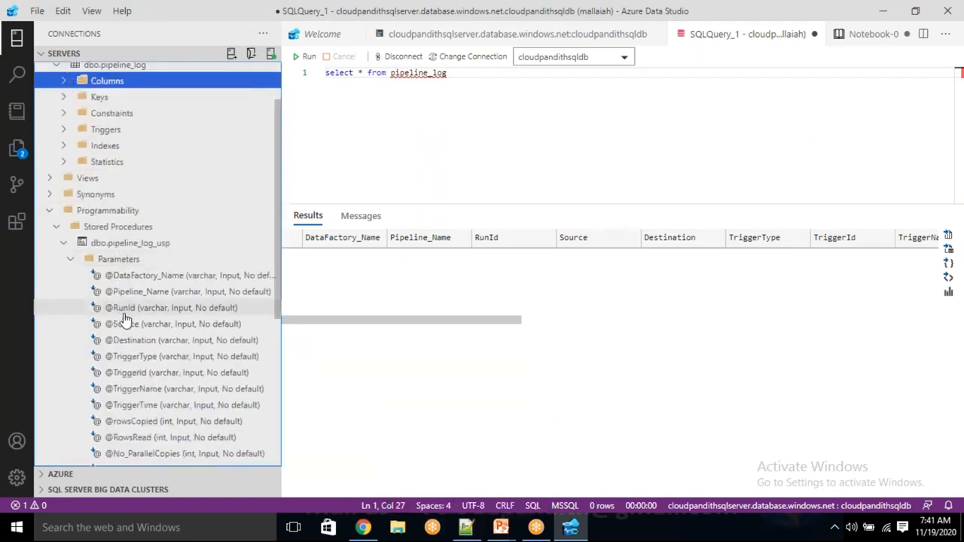
scroll(127, 336, "down", 4)
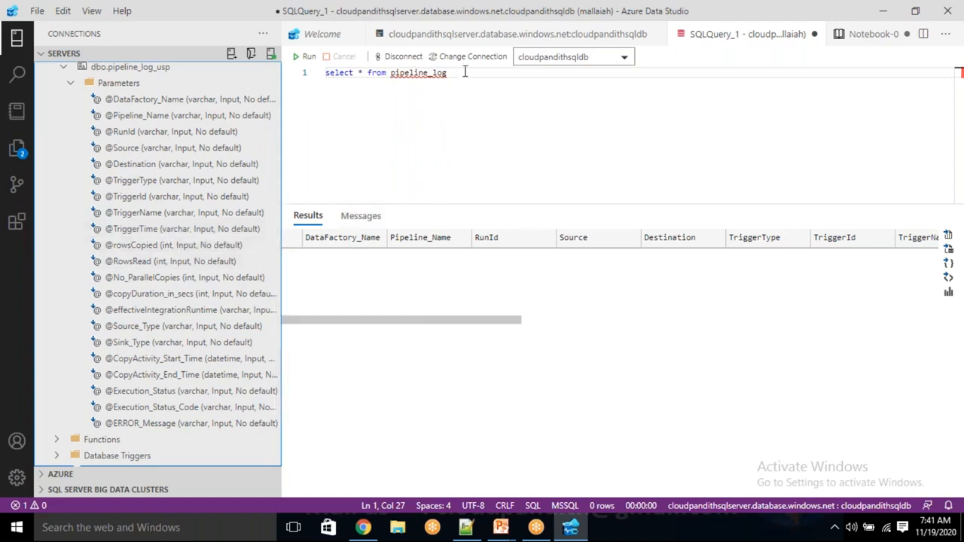
Replace the select query with "drop table pipeline_log", run it and clear the query editor
left_click_drag(464, 71, 324, 73)
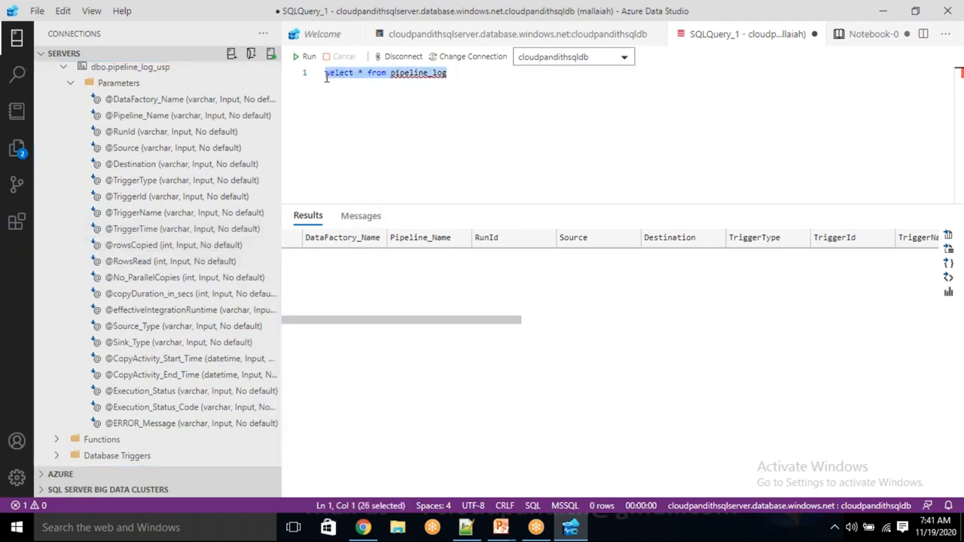
key("BackSpace")
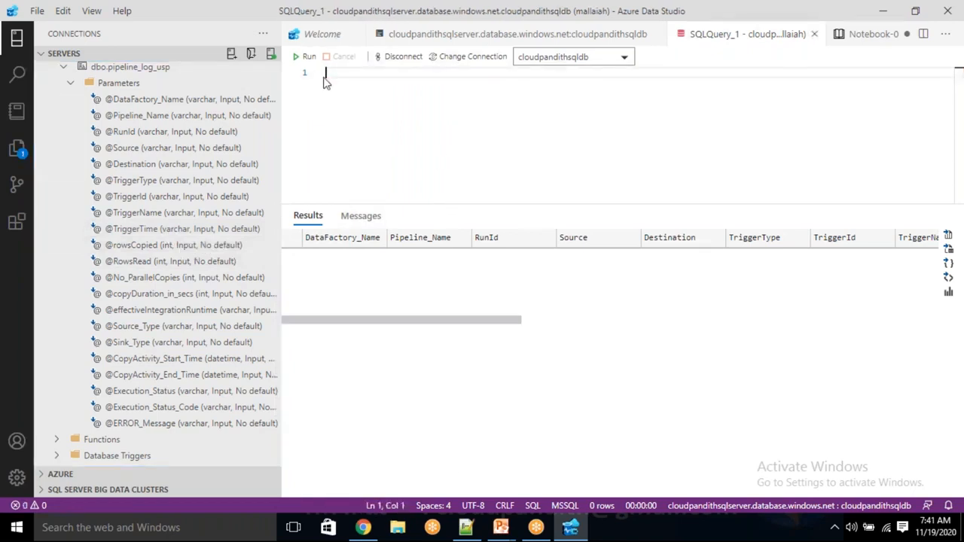
type("drop tabl")
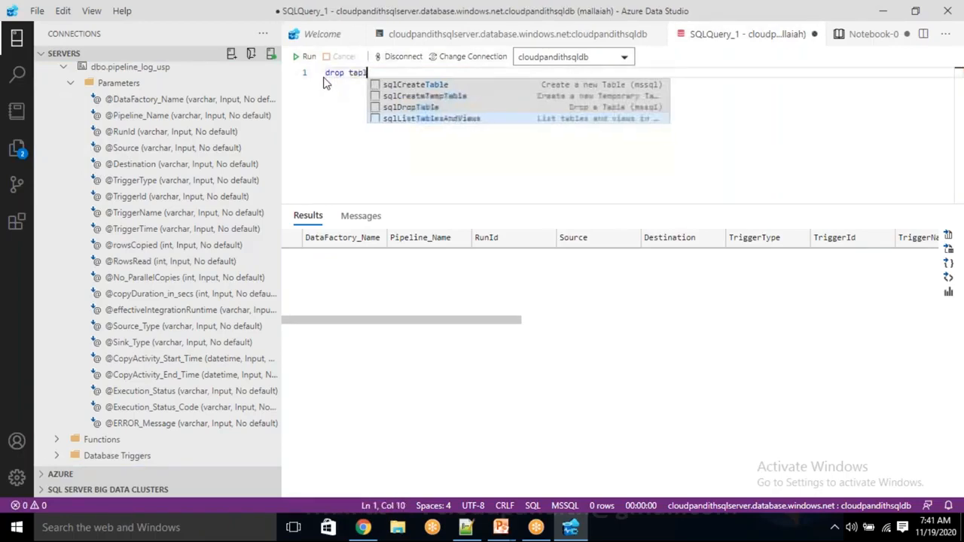
type("e pi")
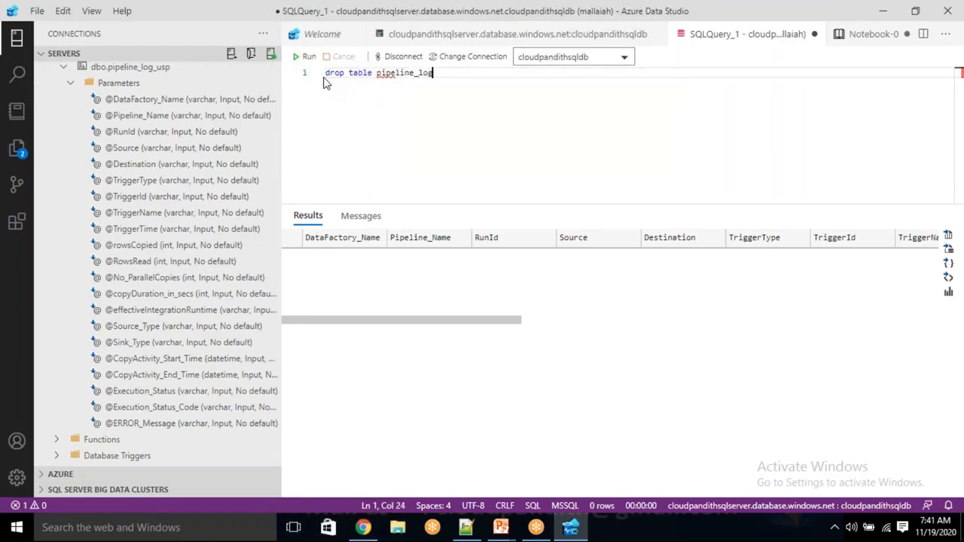
type("peline_log")
left_click(305, 57)
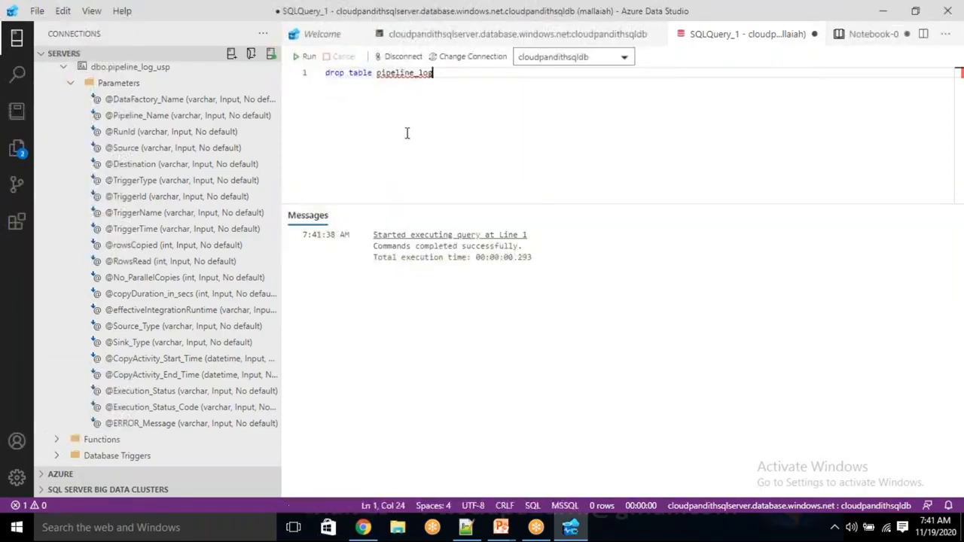
key("ctrl+a")
key("BackSpace")
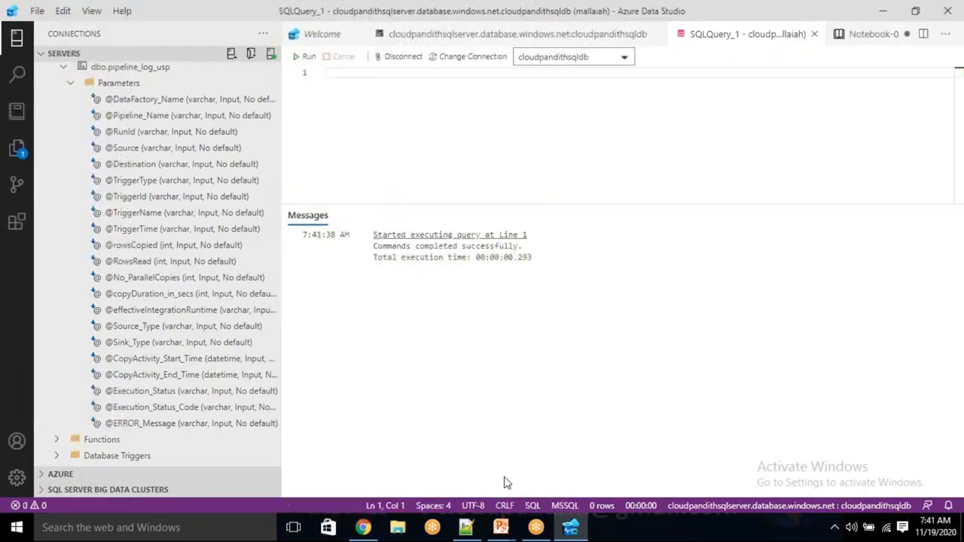
Switch to Notepad++ and remove the datetime type from the TriggerTime column in the pipeline_log CREATE TABLE script
left_click(467, 528)
left_click(754, 59)
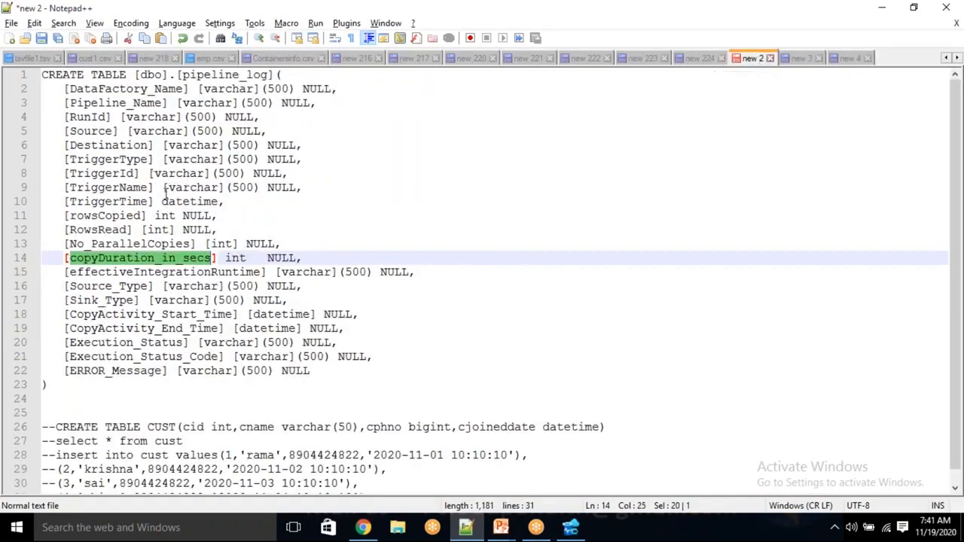
double_click(174, 202)
key("Delete")
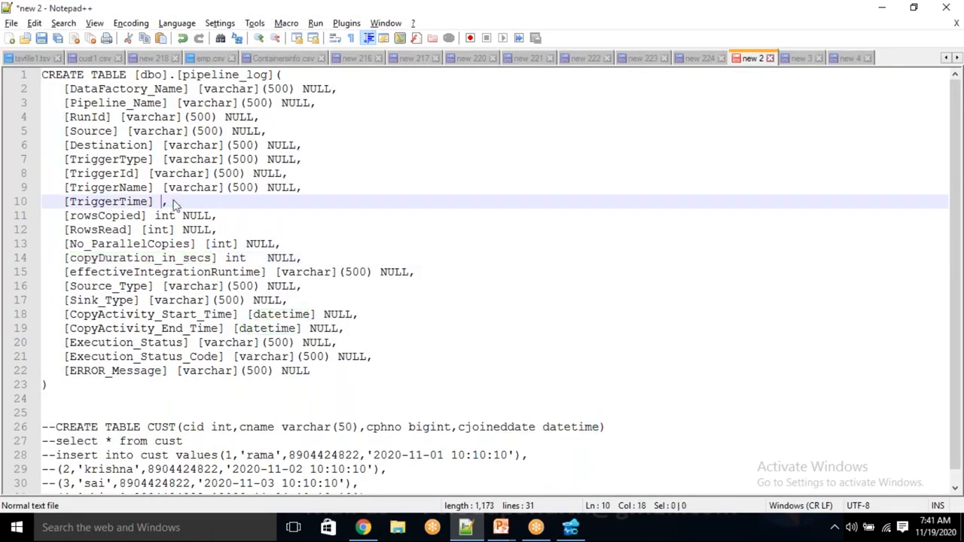
Copy the TriggerName column's [varchar](500) NULL, definition to the TriggerTime column
key("Up")
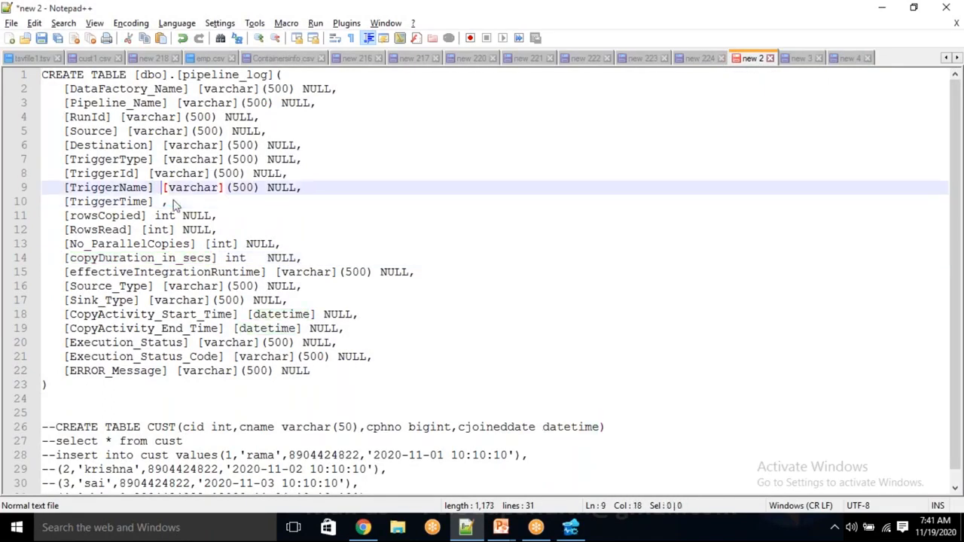
key("shift+End")
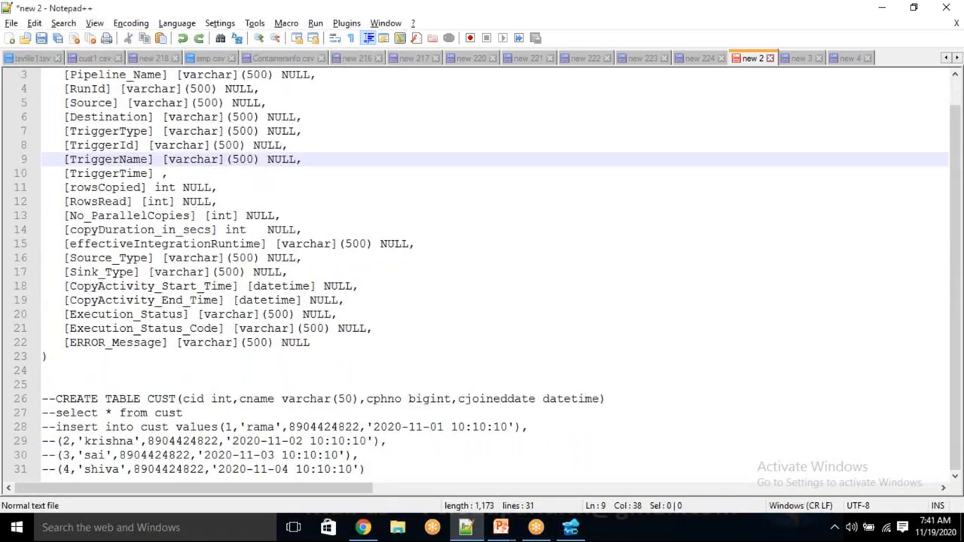
key("shift+Home")
key("shift+Right")
key("shift+Right")
key("shift+Right")
key("shift+Right")
key("shift+Right")
key("shift+Right")
key("shift+Right")
key("shift+Right")
key("shift+Right")
key("shift+Right")
key("shift+Right")
key("shift+Right")
key("shift+Right")
key("shift+Right")
key("shift+Right")
key("shift+Right")
key("shift+Right")
key("shift+Left")
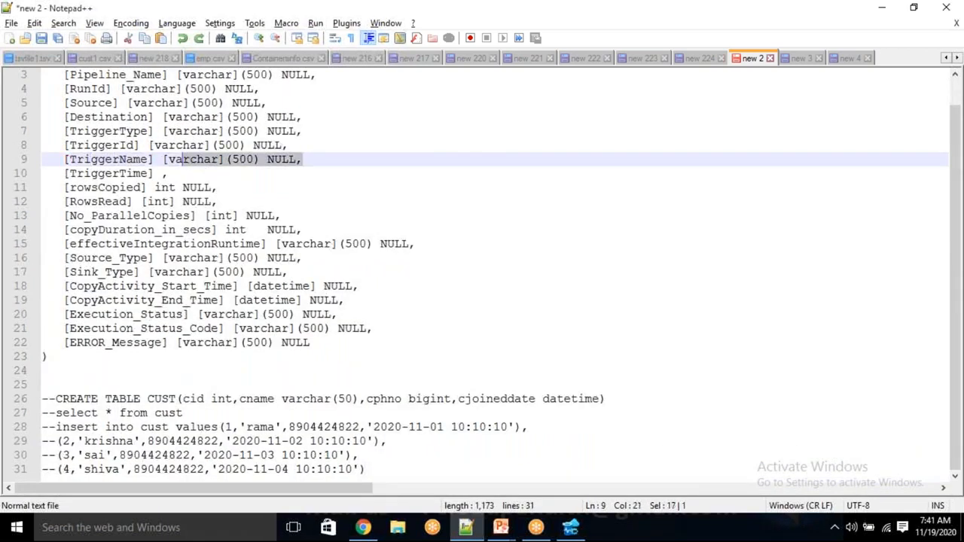
key("shift+Left")
key("shift+Left")
key("shift+Left")
key("ctrl+c")
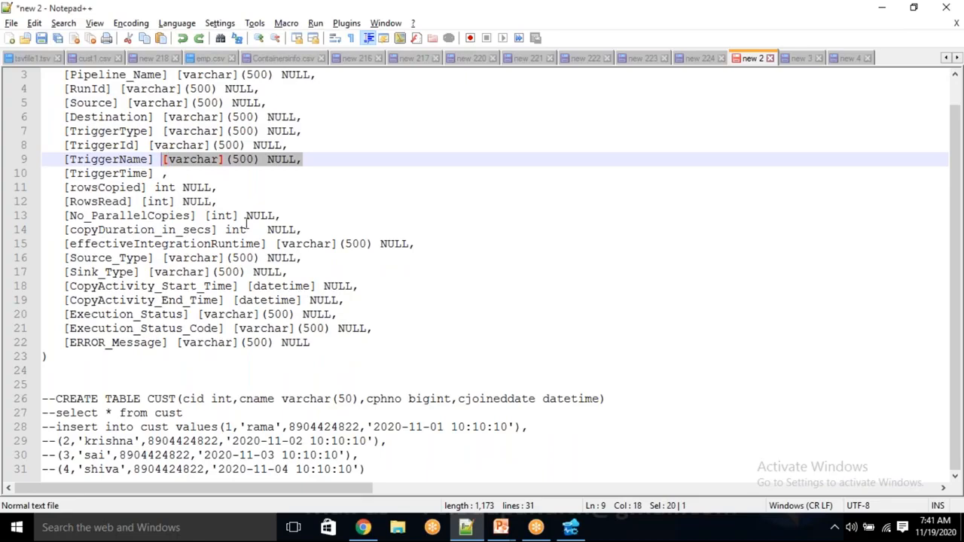
left_click(160, 173)
key("ctrl+v")
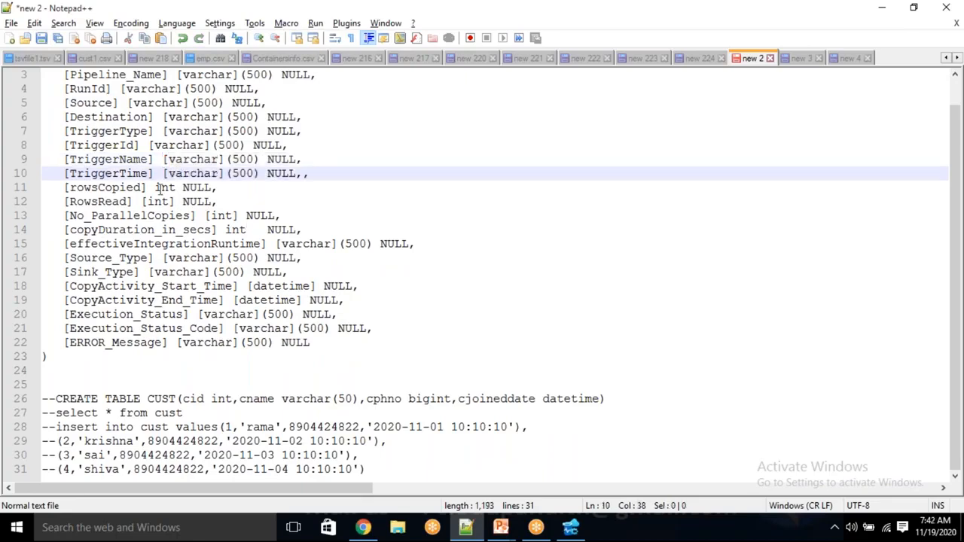
Copy the whole pipeline_log CREATE TABLE statement into the empty query in Azure Data Studio and run it
left_click_drag(49, 362, 43, 14)
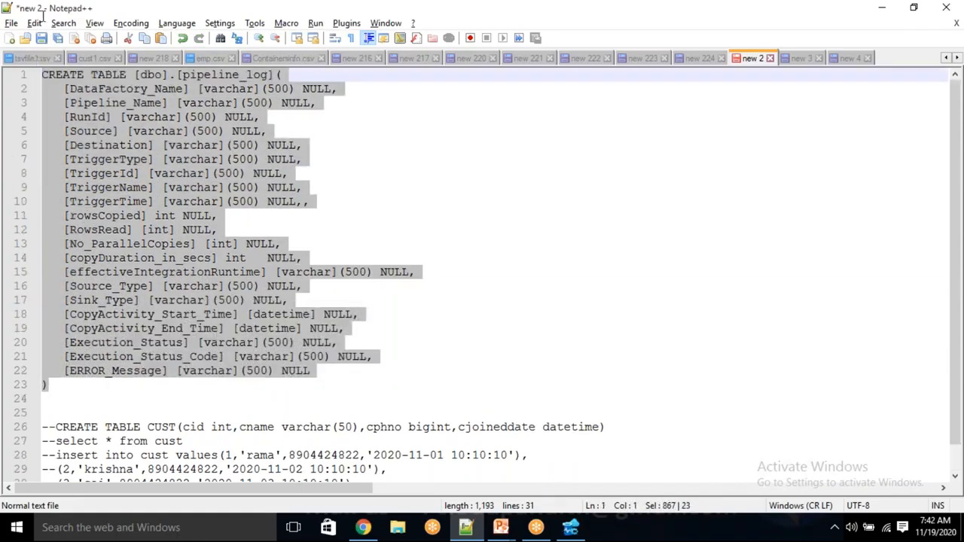
key("alt+Tab")
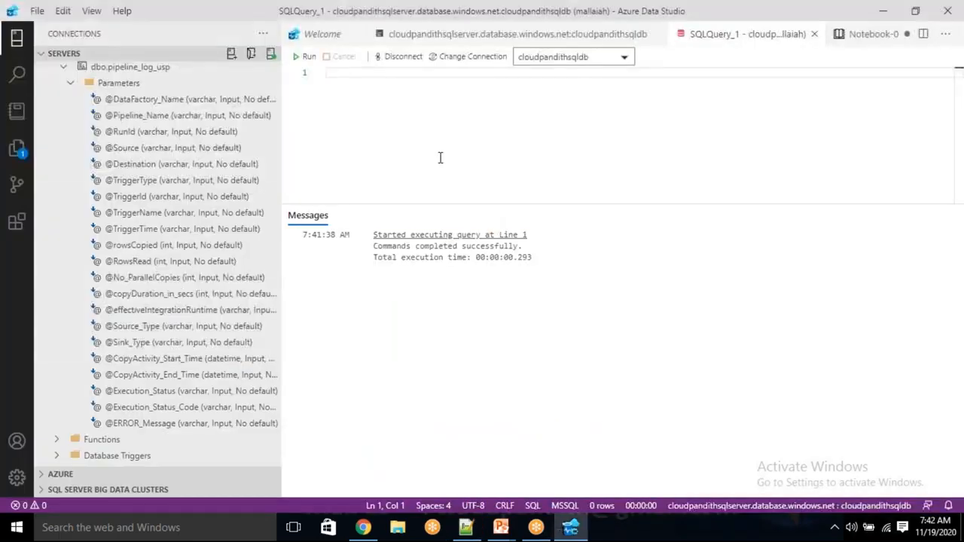
key("ctrl+v")
left_click(305, 57)
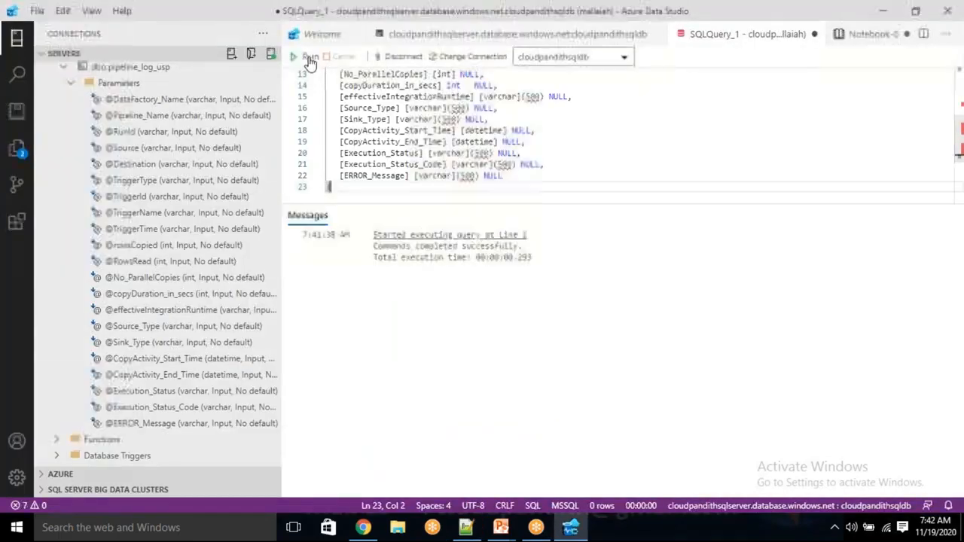
Remove the extra comma at the end of the TriggerTime line and rerun the CREATE TABLE query
left_click(411, 142)
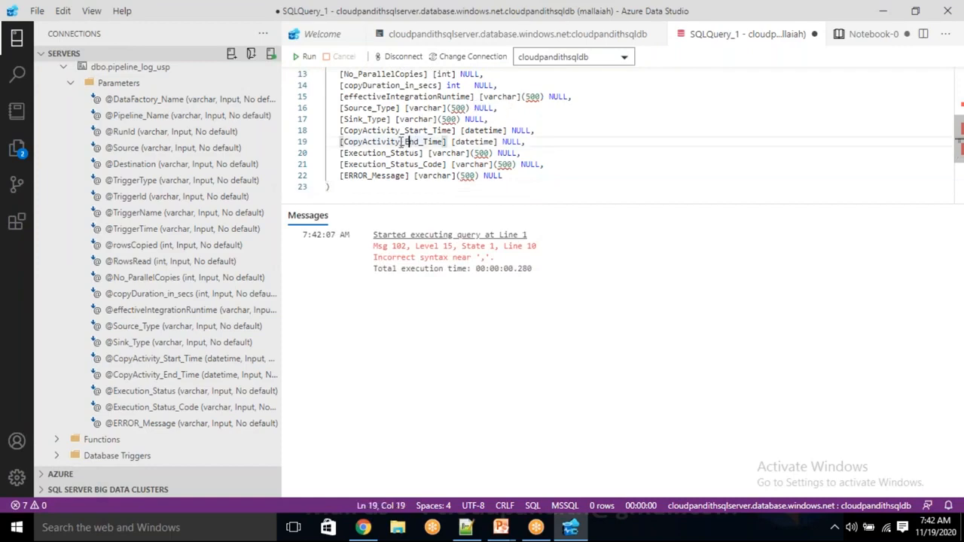
scroll(418, 140, "up", 3)
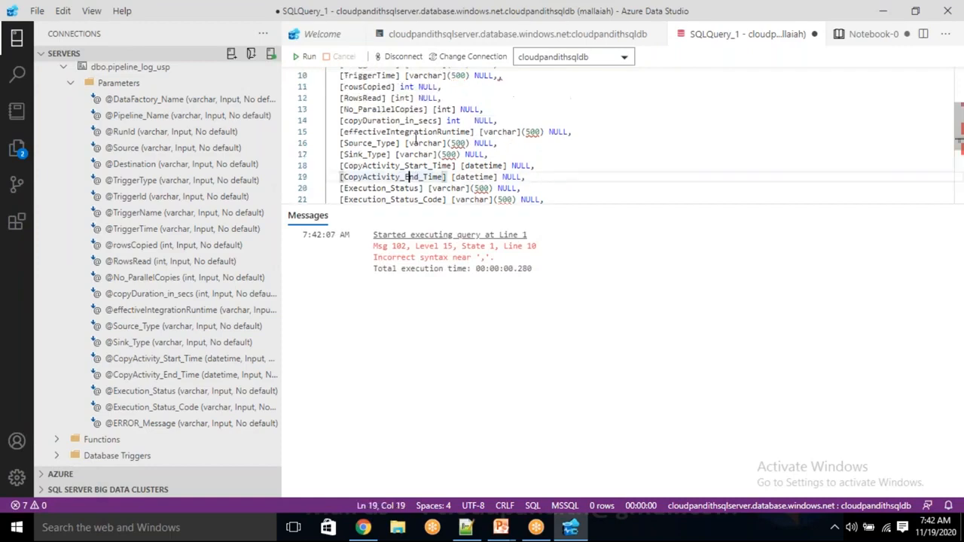
left_click(507, 146)
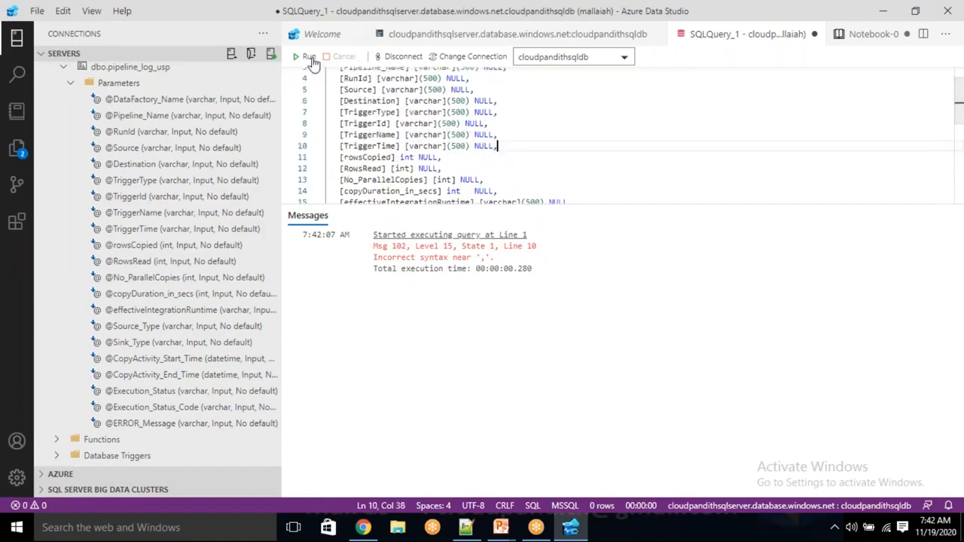
key("F5")
left_click(410, 123)
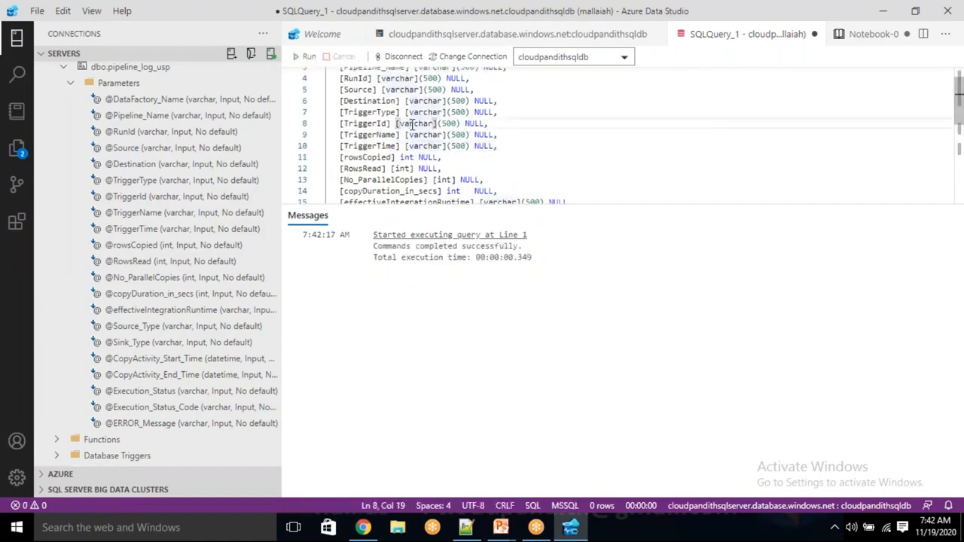
key("ctrl+z")
Switch to Azure Data Factory in Chrome and review the success_stored_procedure parameter types and values down to the trigger parameters
key("alt+Tab")
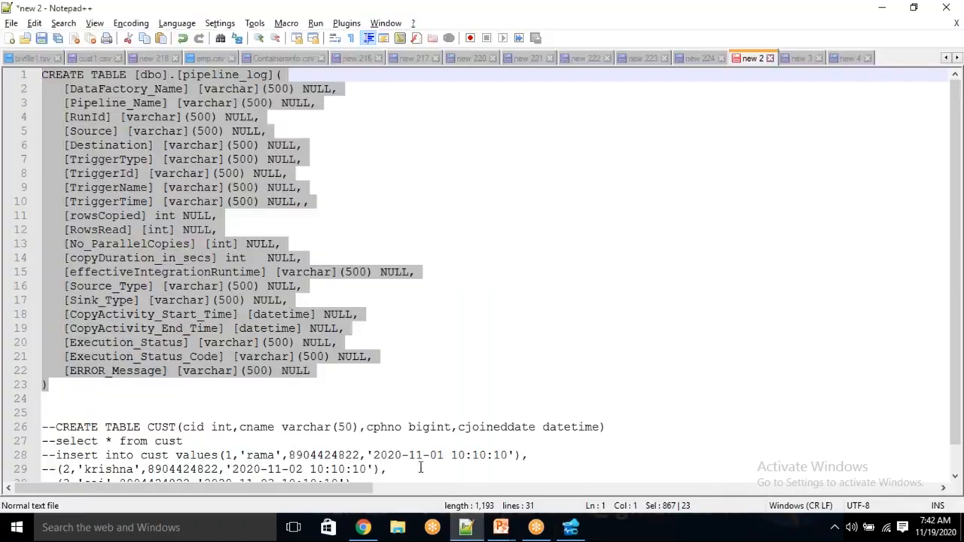
left_click(363, 528)
scroll(564, 421, "up", 1)
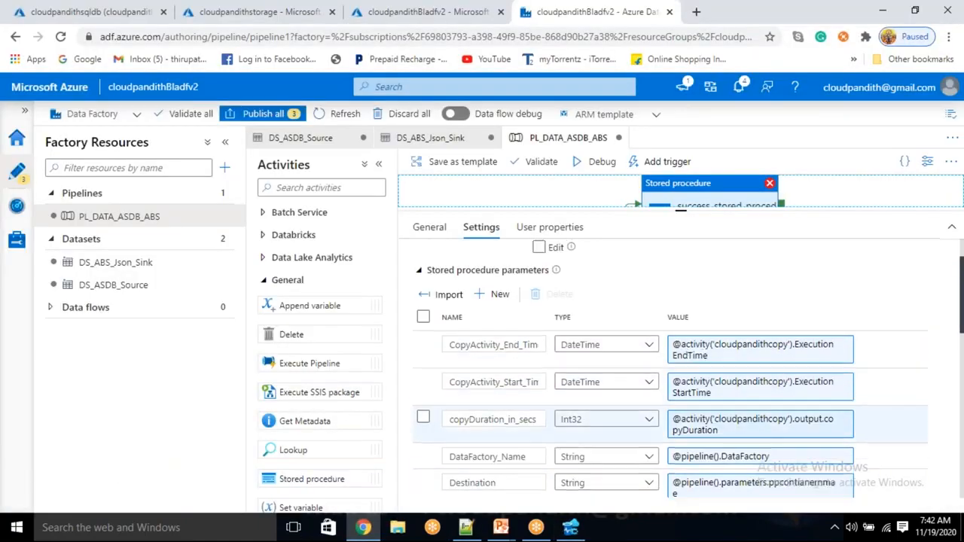
scroll(553, 430, "down", 4)
scroll(553, 433, "down", 5)
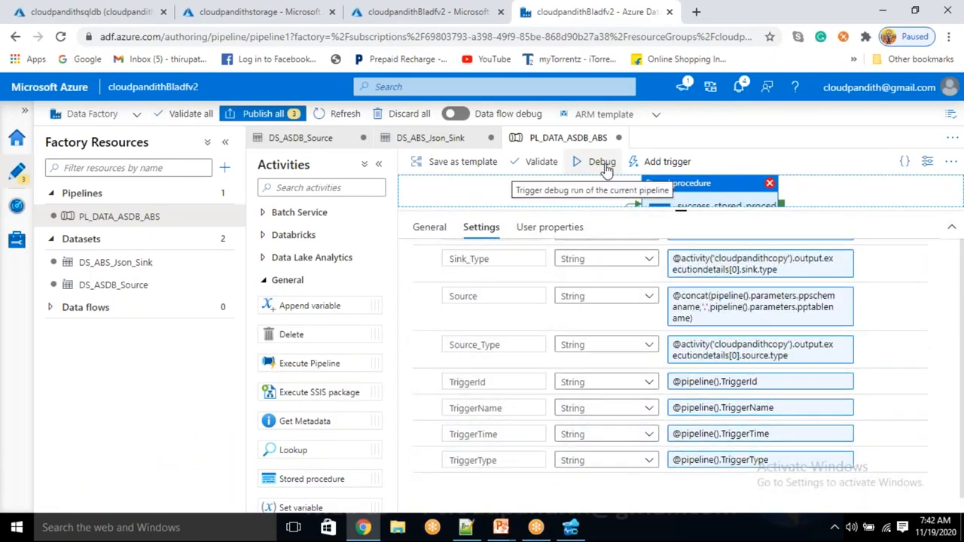
Refresh the containers list of the cloudpandithstorage account and delete the custdetails container
left_click(202, 10)
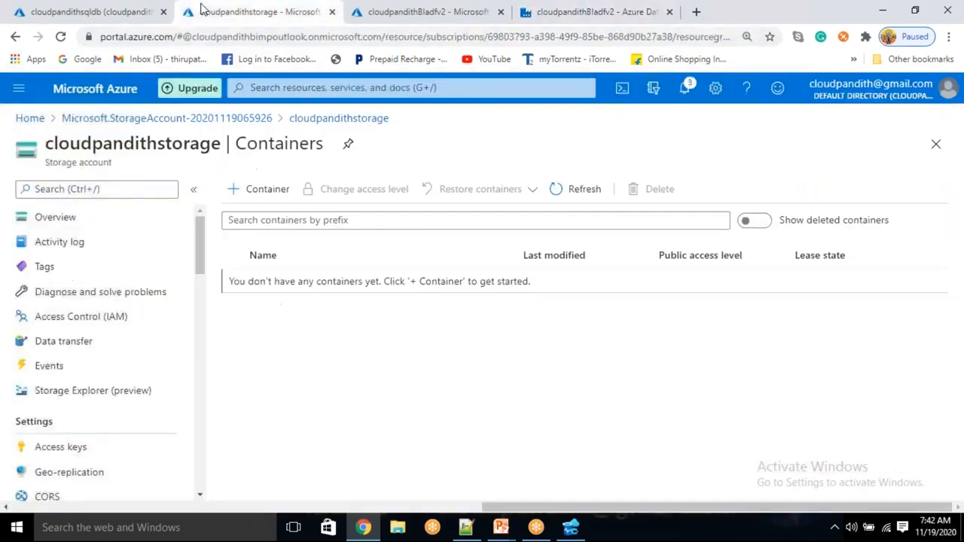
left_click(593, 190)
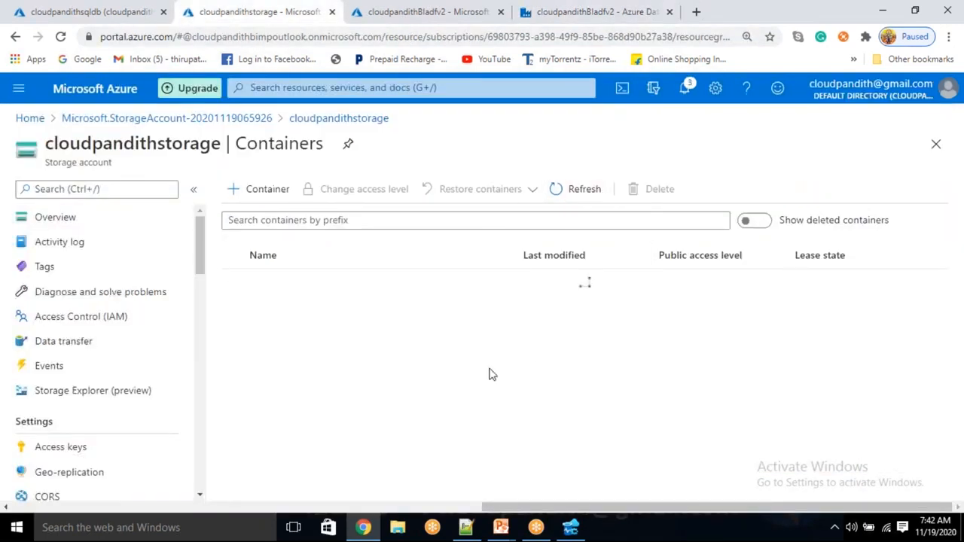
left_click(249, 282)
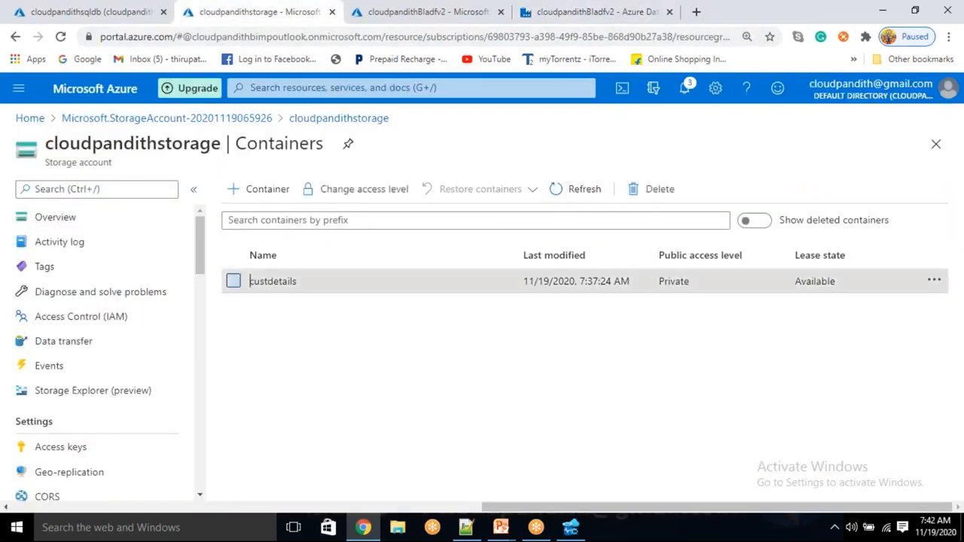
left_click(655, 189)
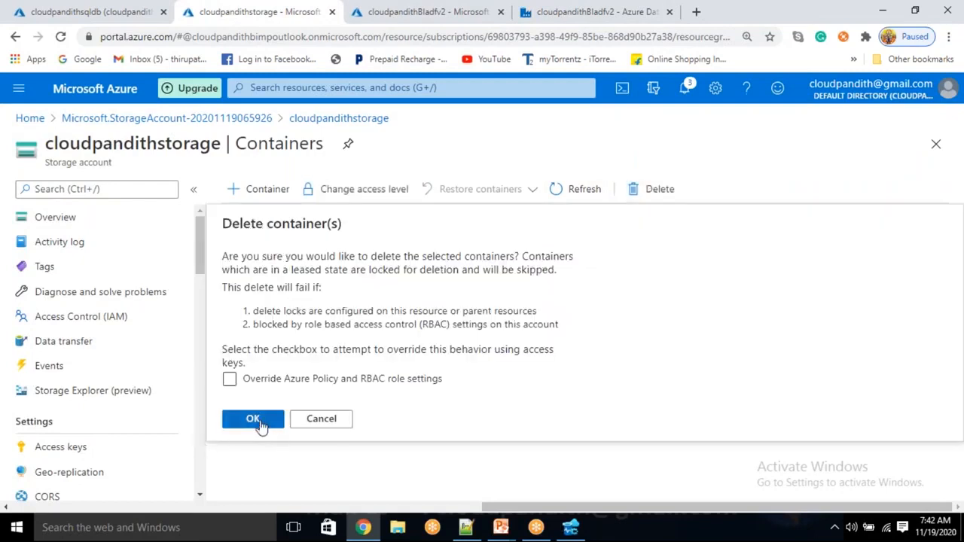
left_click(253, 419)
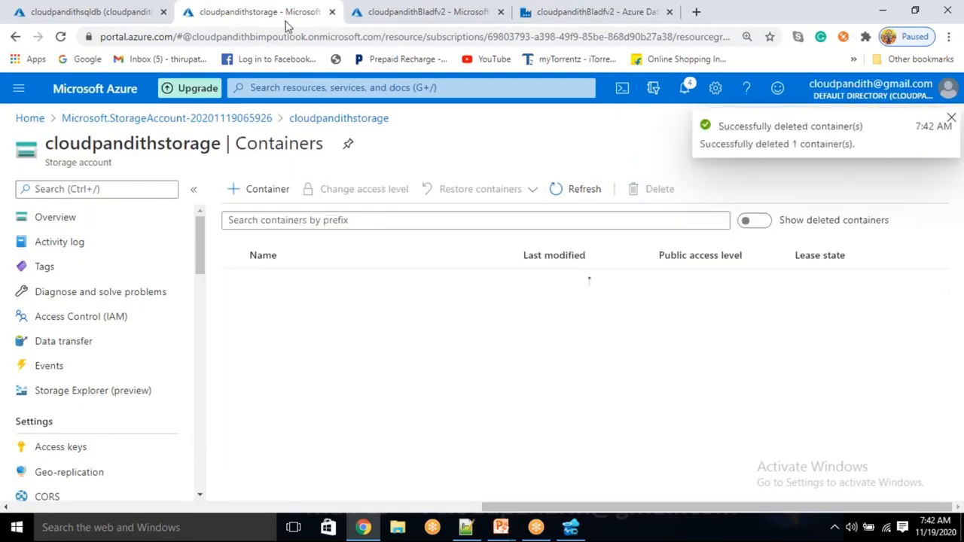
Debug PL_DATA_ASDB_ABS in Azure Data Factory with schema dbo, table cust, container custoutput and file customers.json, and refresh the run output
left_click(558, 11)
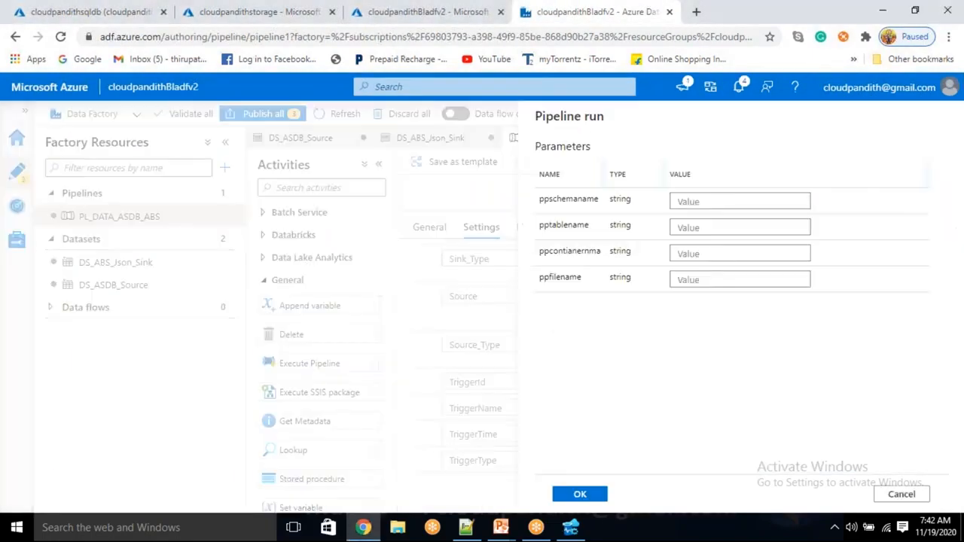
left_click(706, 200)
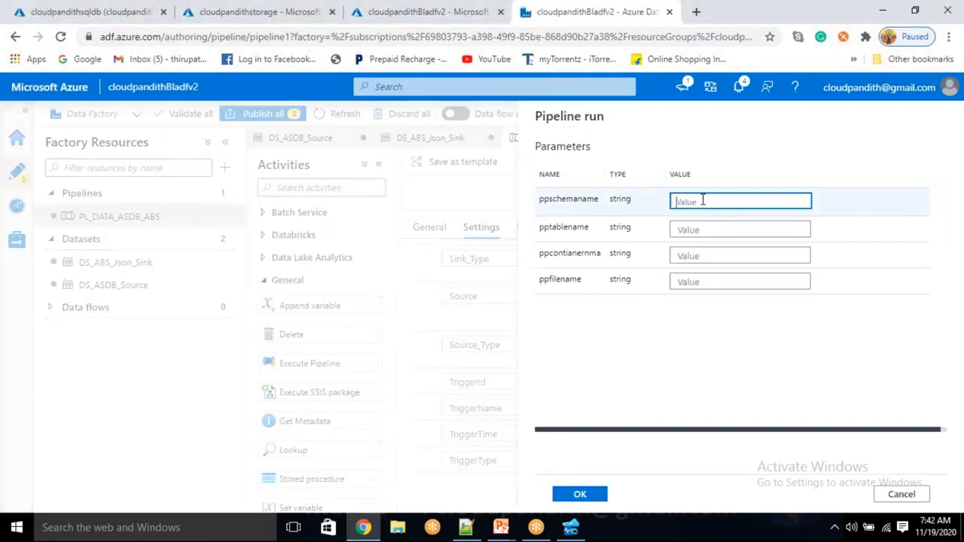
type("dbo")
key("Tab")
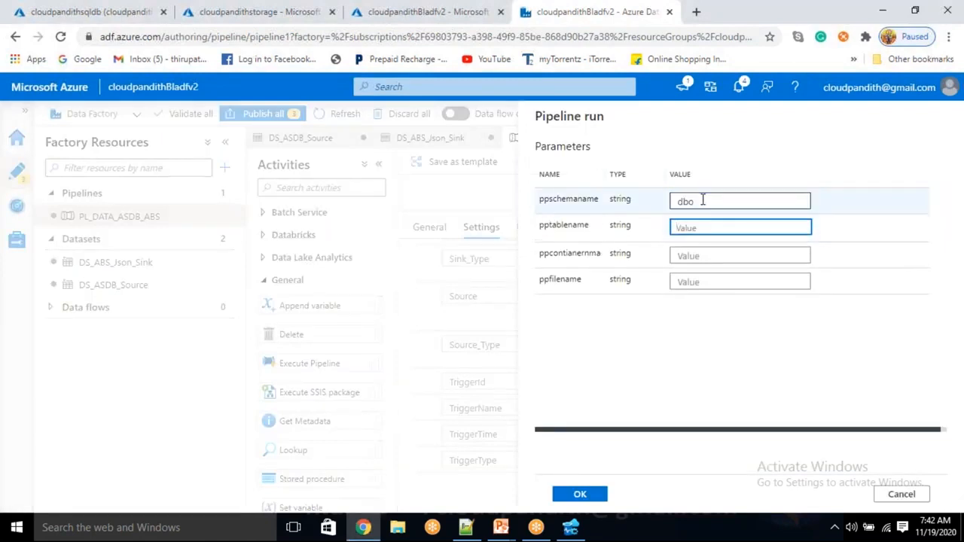
type("cust")
key("Tab")
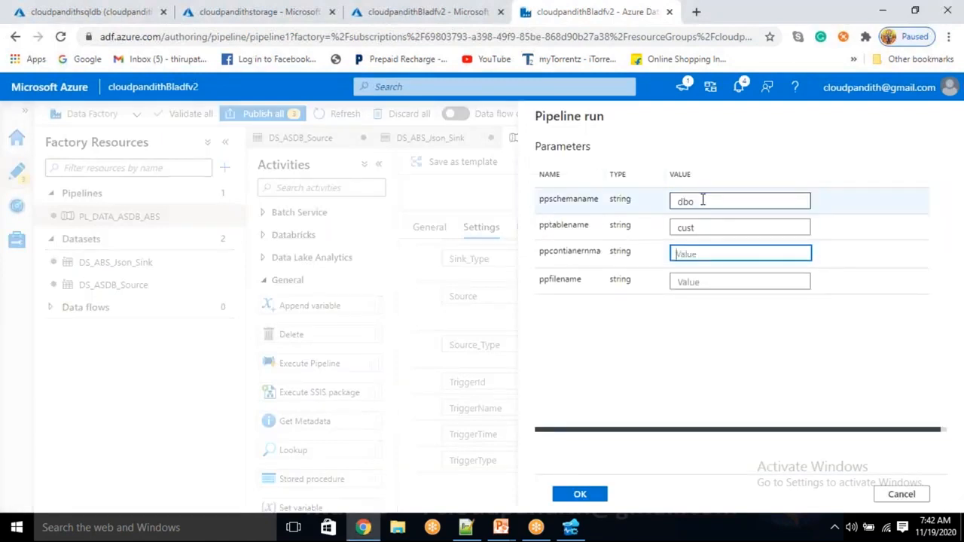
type("custoutput")
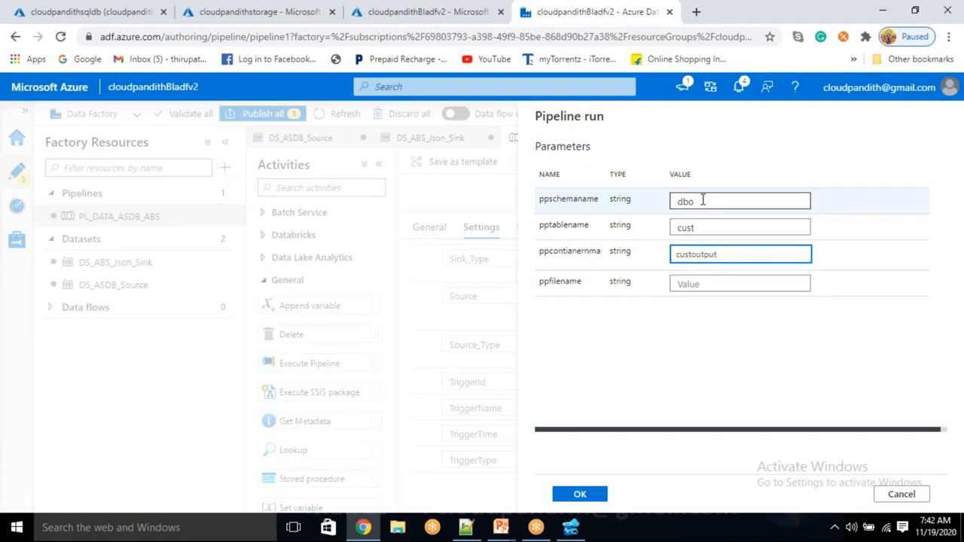
key("Tab")
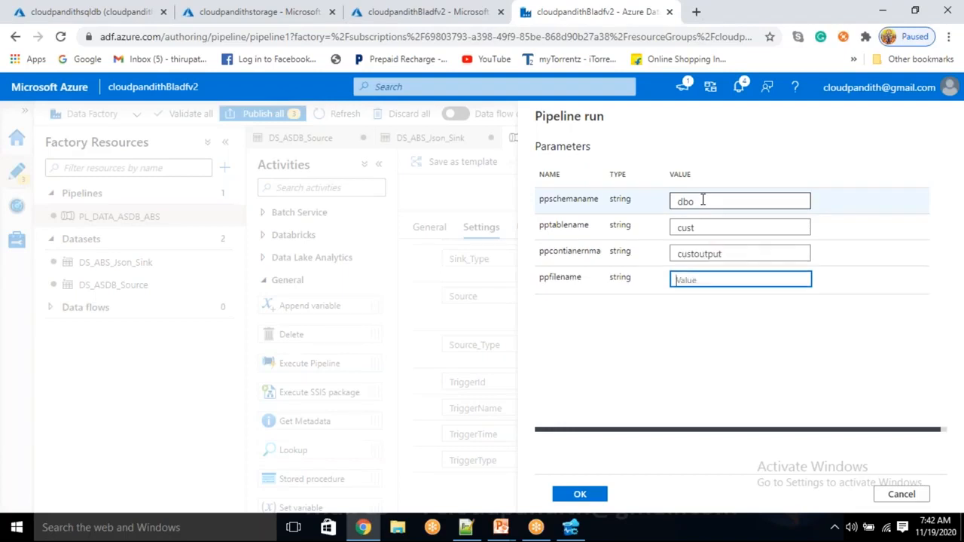
type("customers.json")
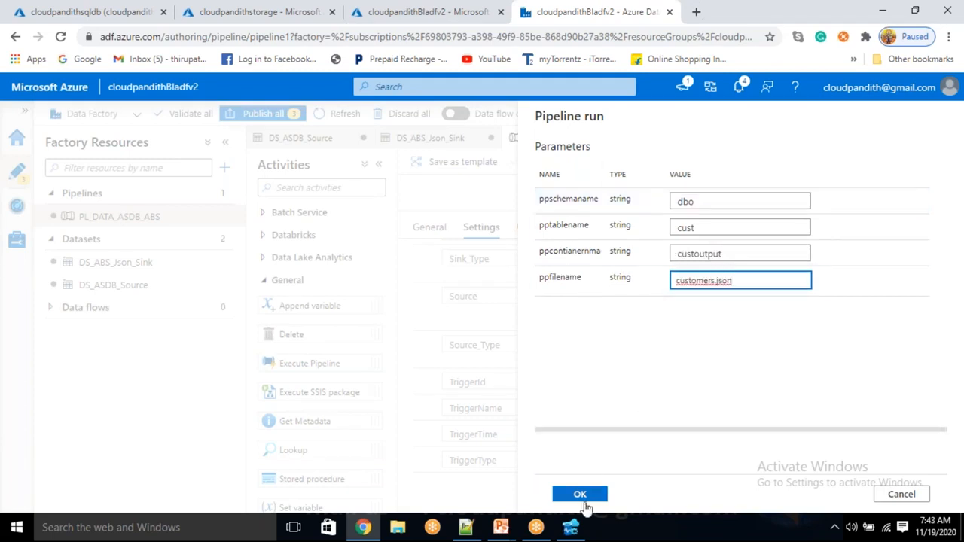
left_click(584, 497)
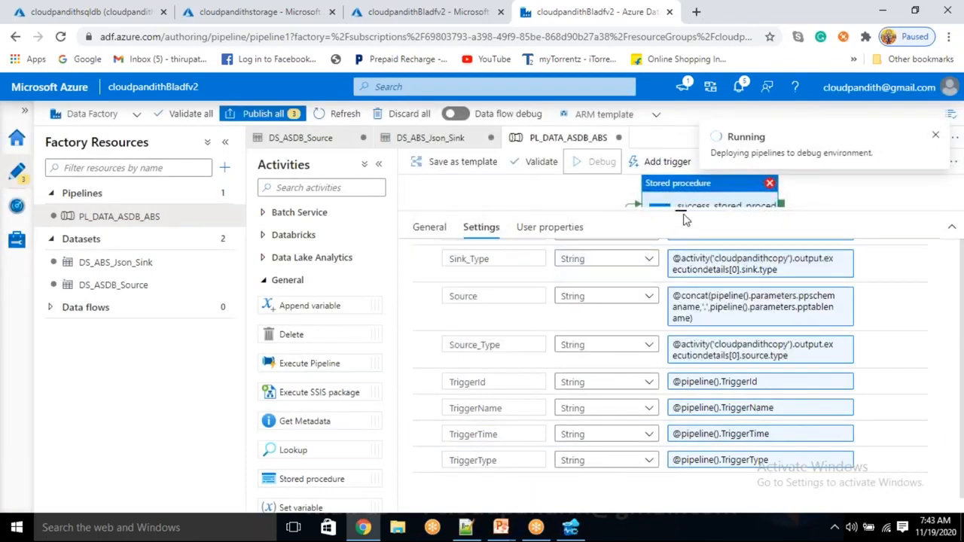
left_click_drag(681, 212, 820, 333)
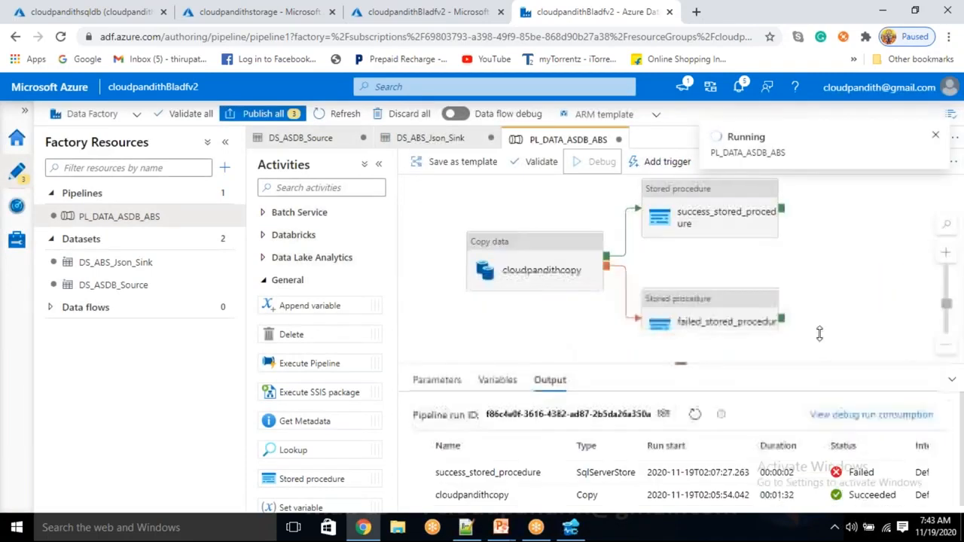
left_click(694, 414)
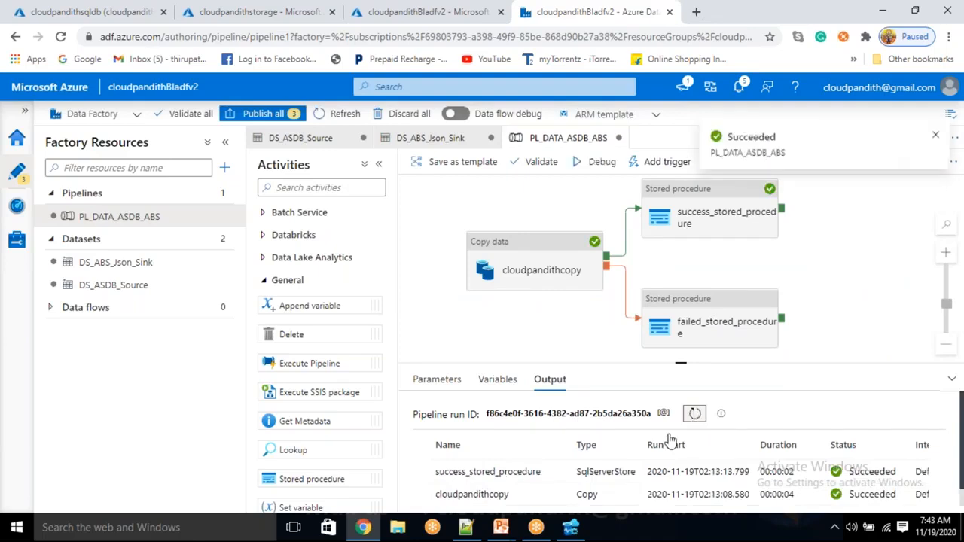
Switch to Azure Data Studio and run the query "select * from pipeline_log"
left_click(570, 527)
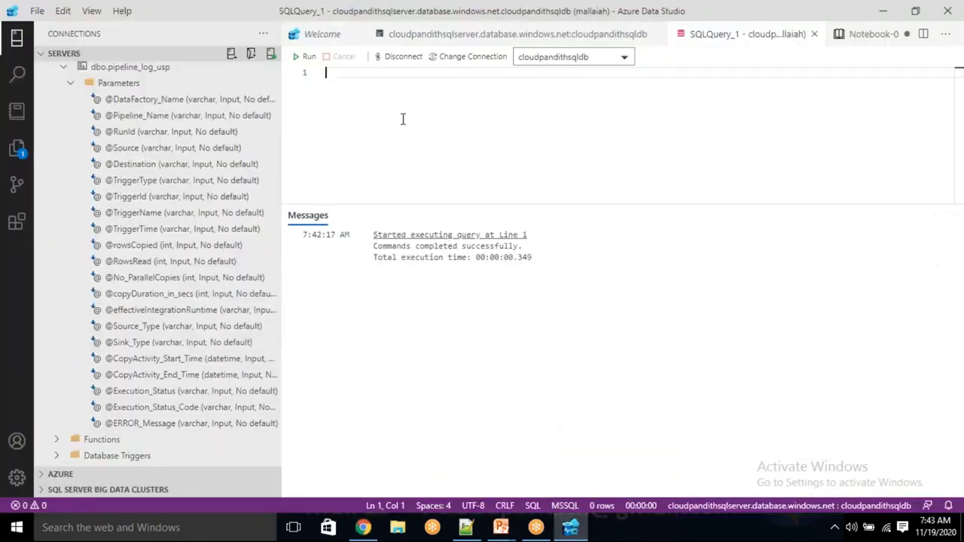
type("select *")
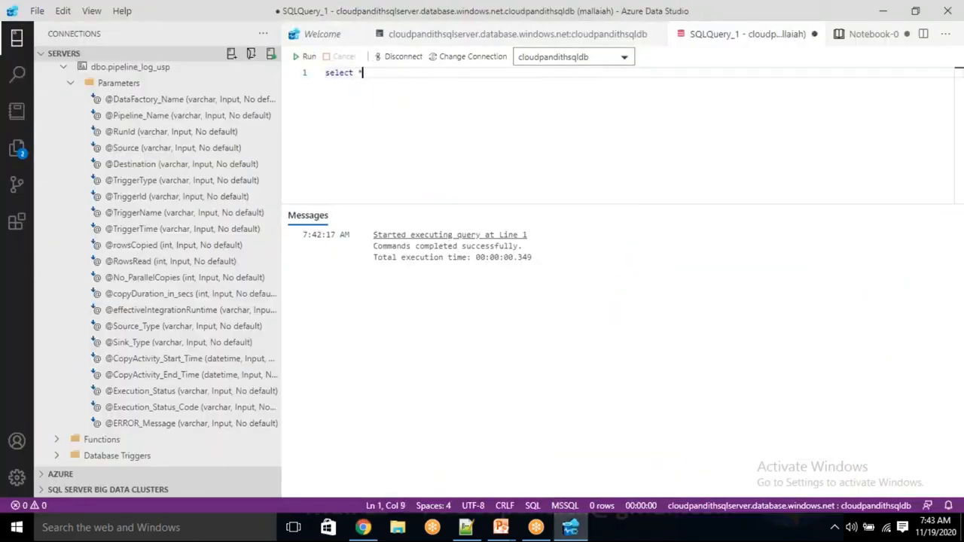
type(" from pipeline_log")
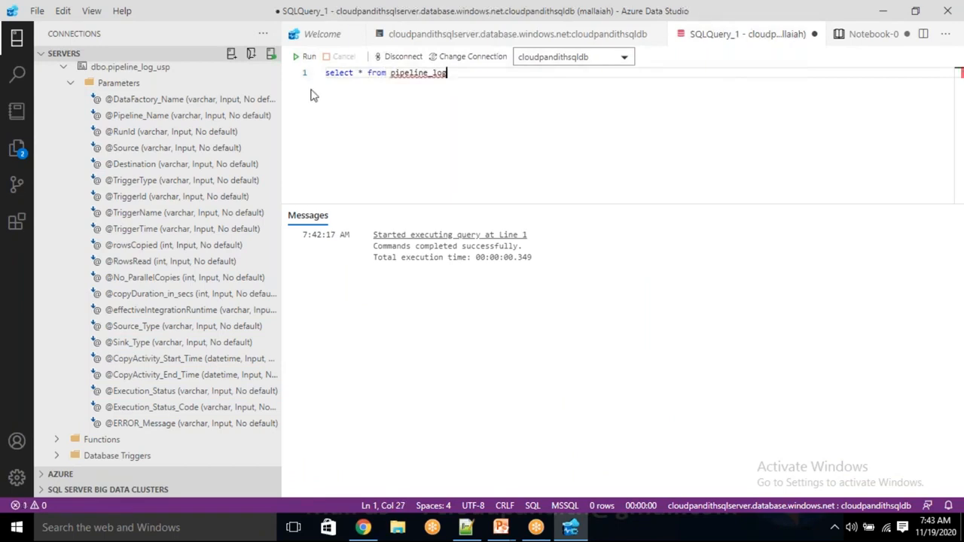
left_click(303, 56)
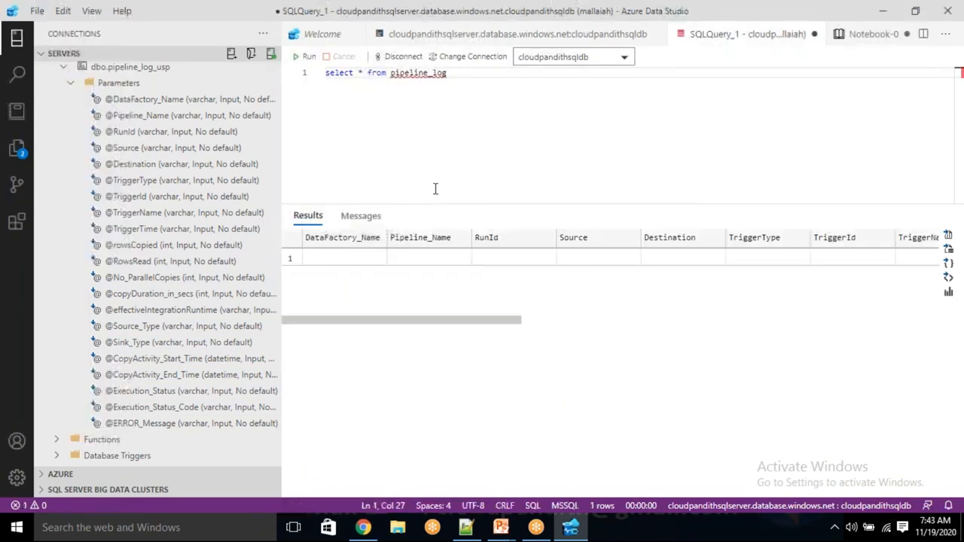
Check the logged data factory and pipeline names, and compare the logged RunId with the pipeline run ID in Azure Data Factory
left_click(356, 256)
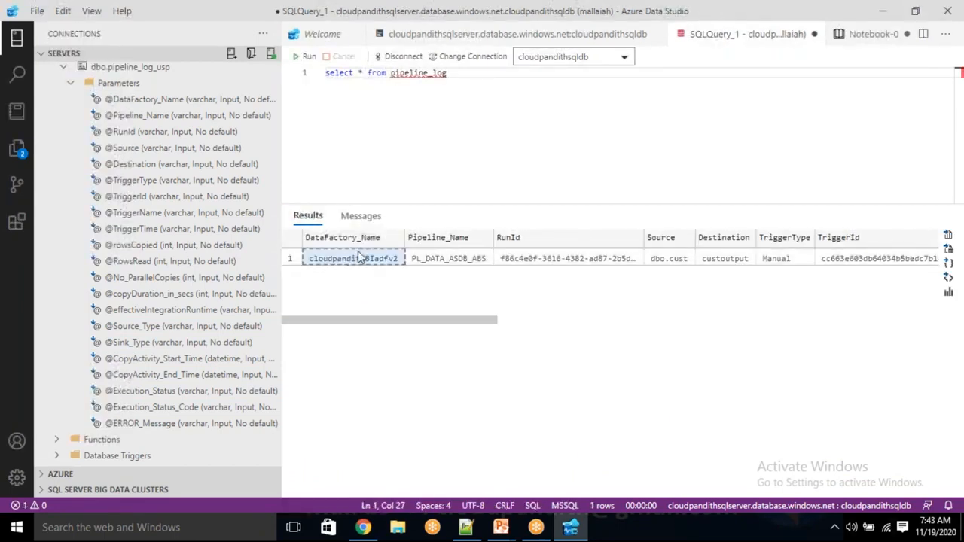
left_click(431, 257)
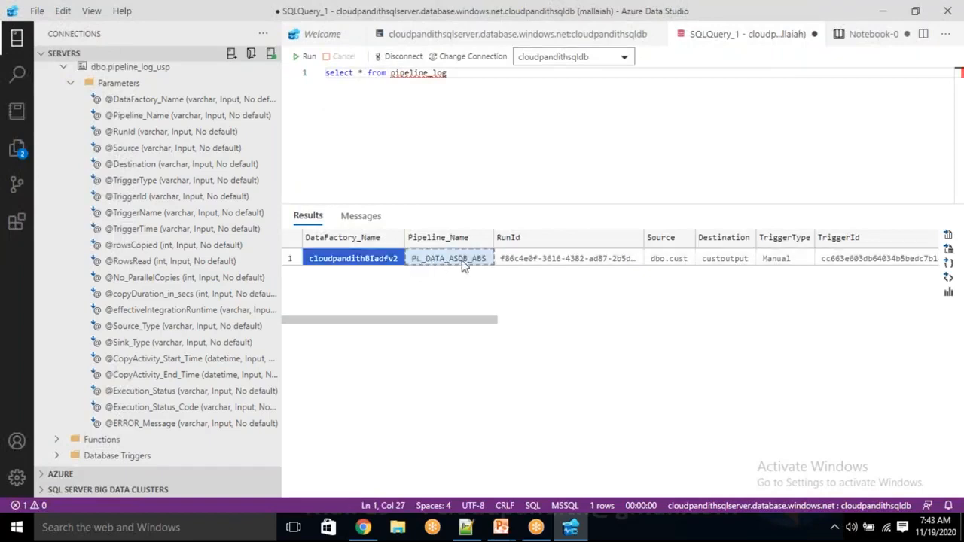
left_click(480, 321)
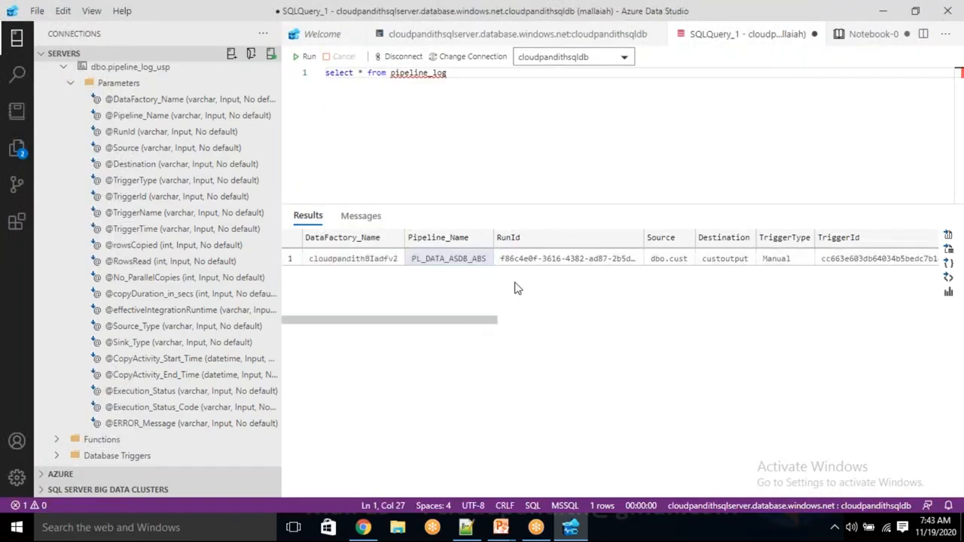
key("alt+Tab")
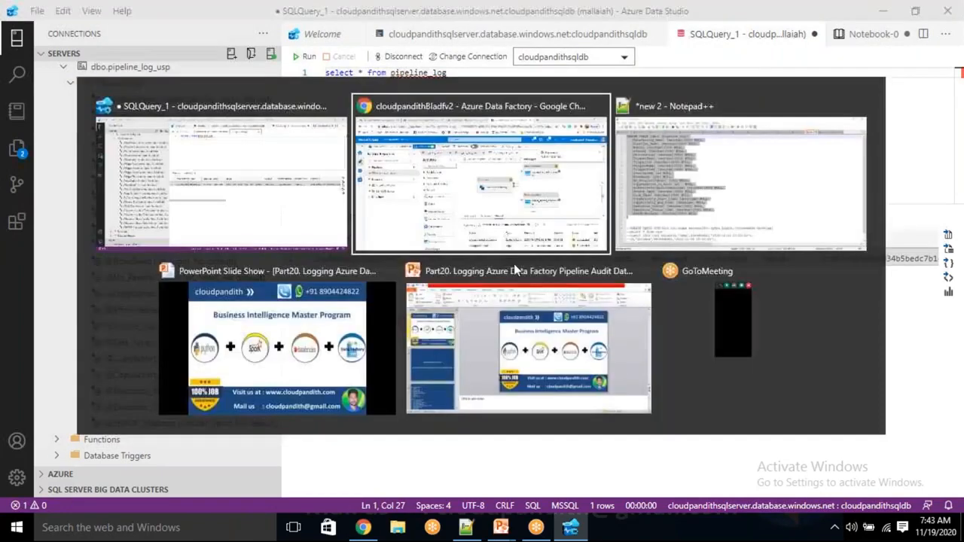
left_click(659, 413)
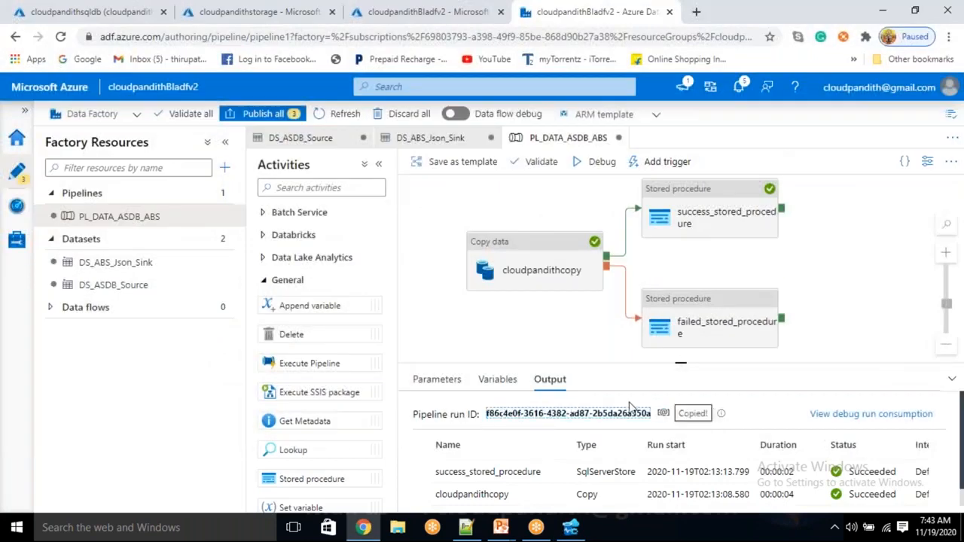
key("alt+Tab")
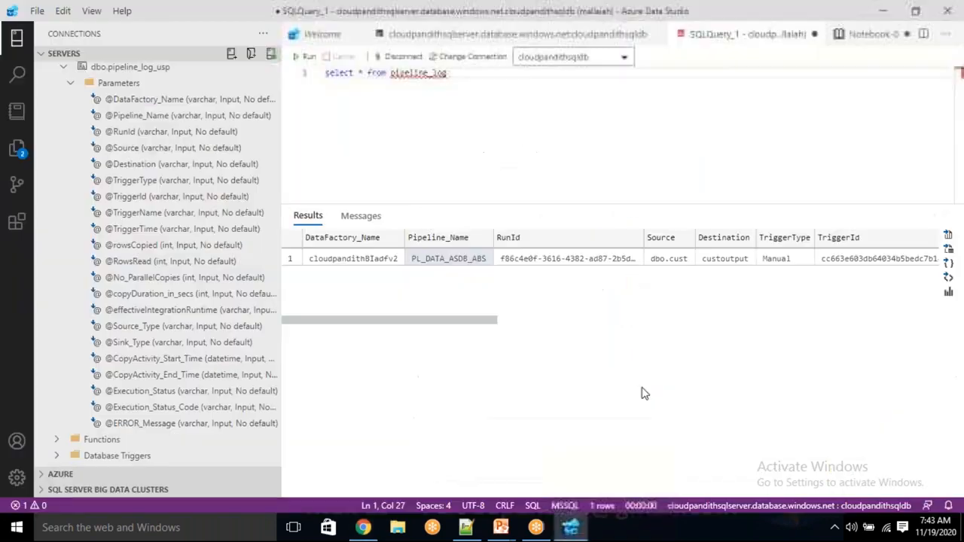
Examine the Source, Destination, TriggerType, TriggerName and TriggerId values in the pipeline_log result row
left_click(663, 260)
left_click_drag(470, 323, 540, 324)
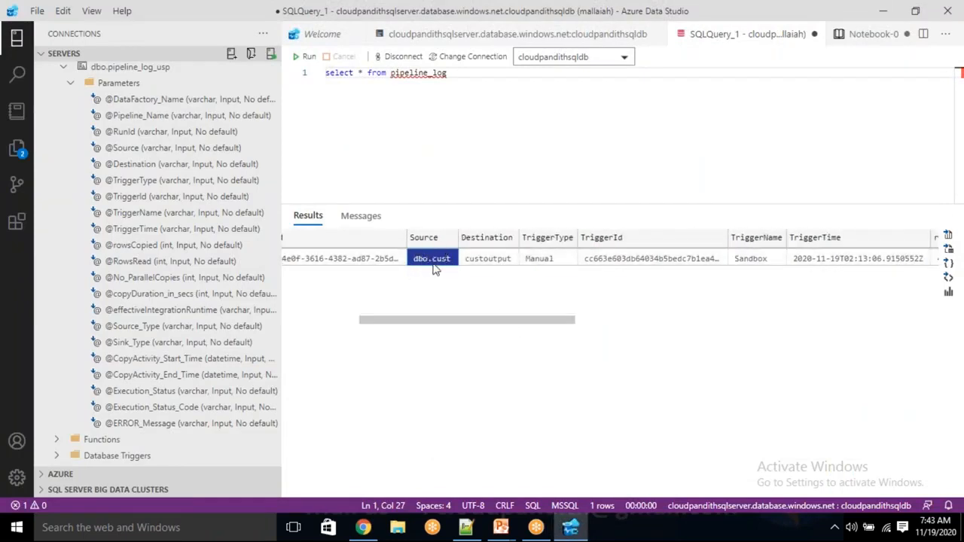
left_click(484, 264, "shift")
left_click(486, 263)
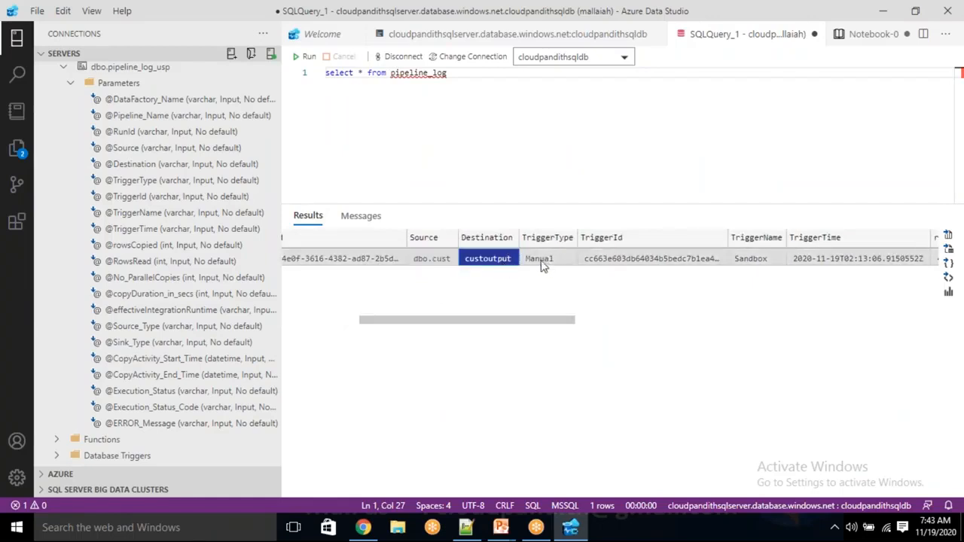
left_click(536, 260)
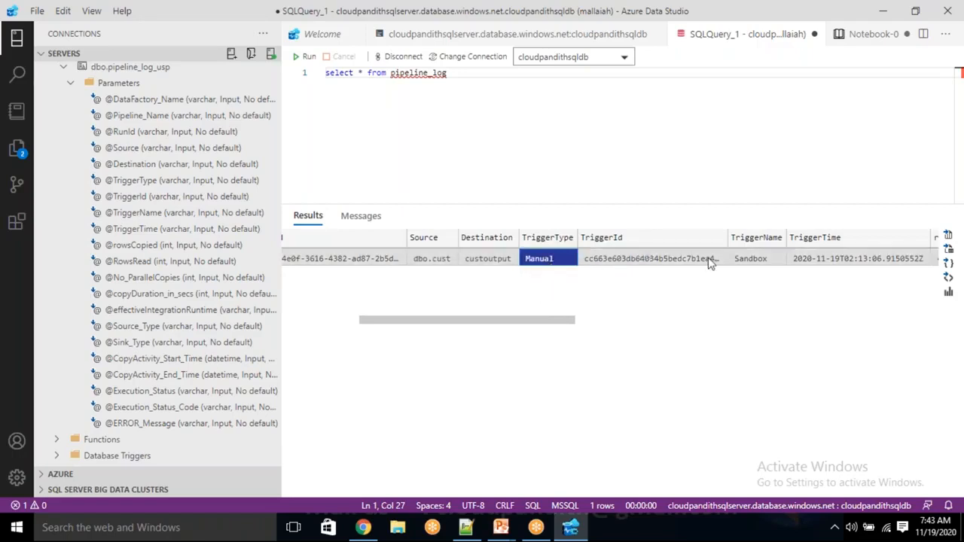
left_click(762, 262, "ctrl")
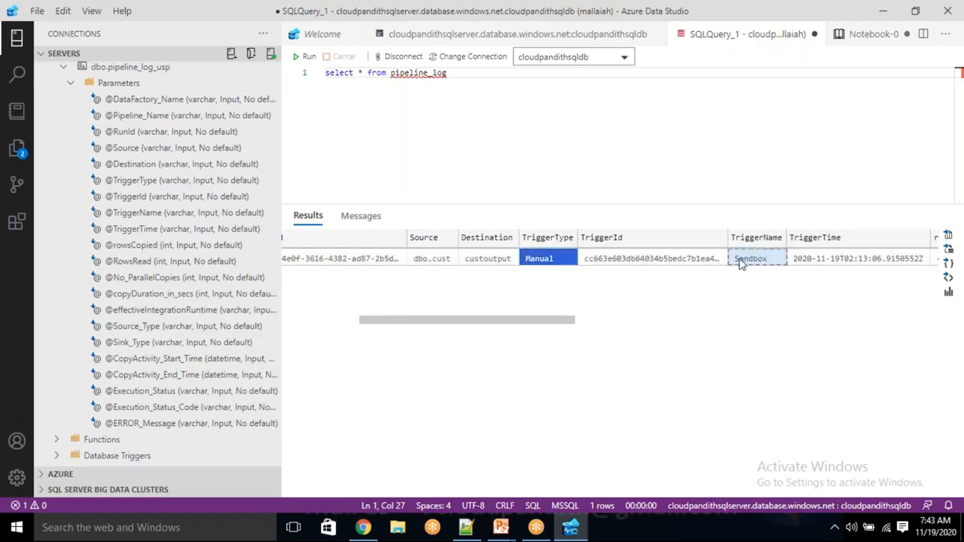
left_click(740, 262)
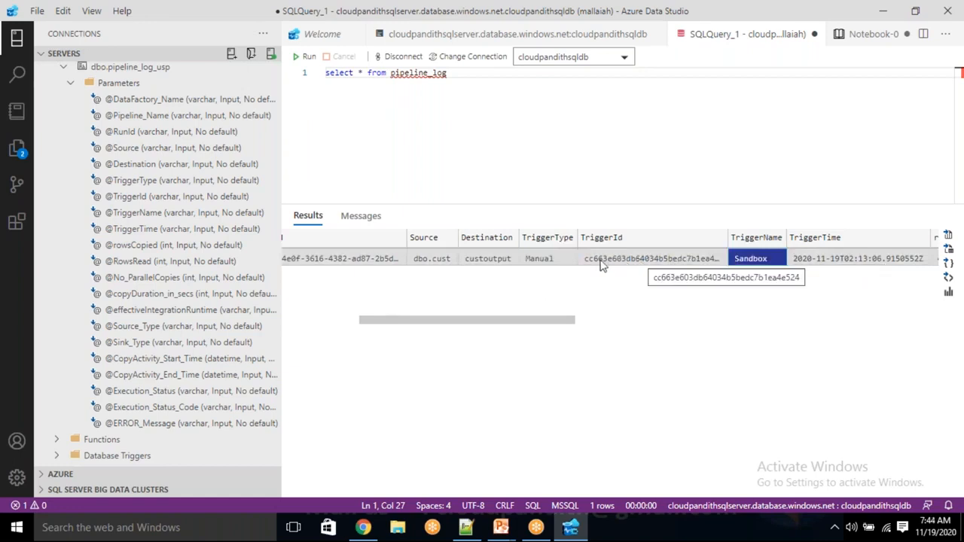
left_click(650, 260)
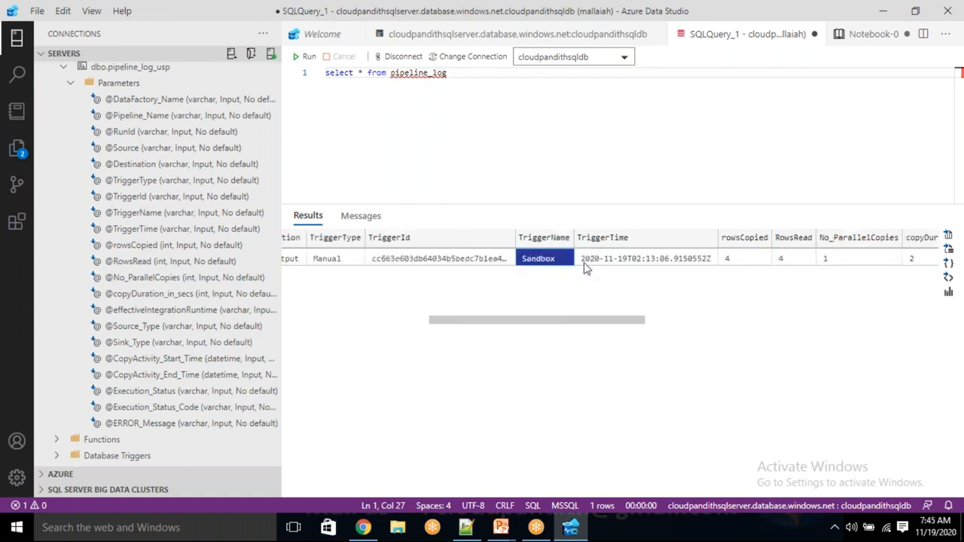
left_click(645, 262)
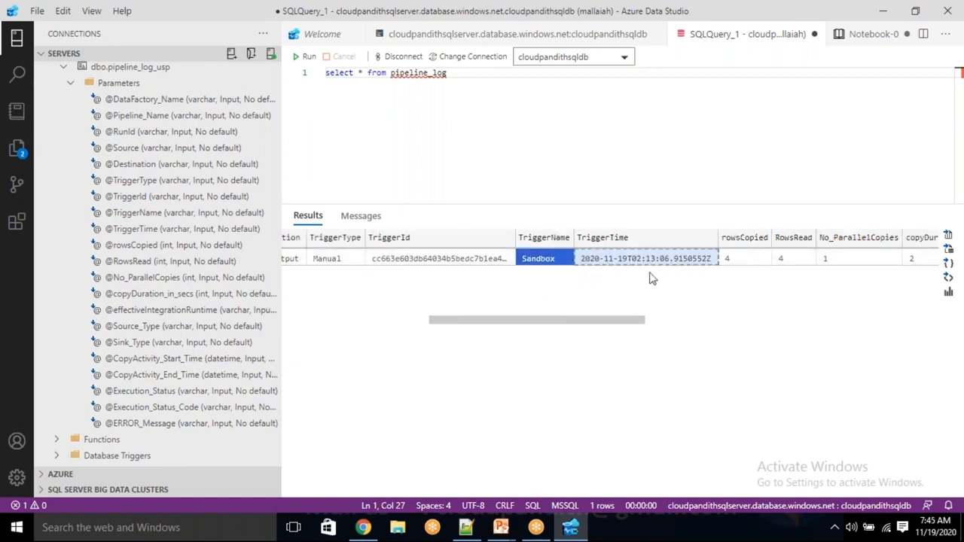
Examine the rowsCopied, RowsRead and No_ParallelCopies values further along the pipeline_log result row
left_click(629, 326)
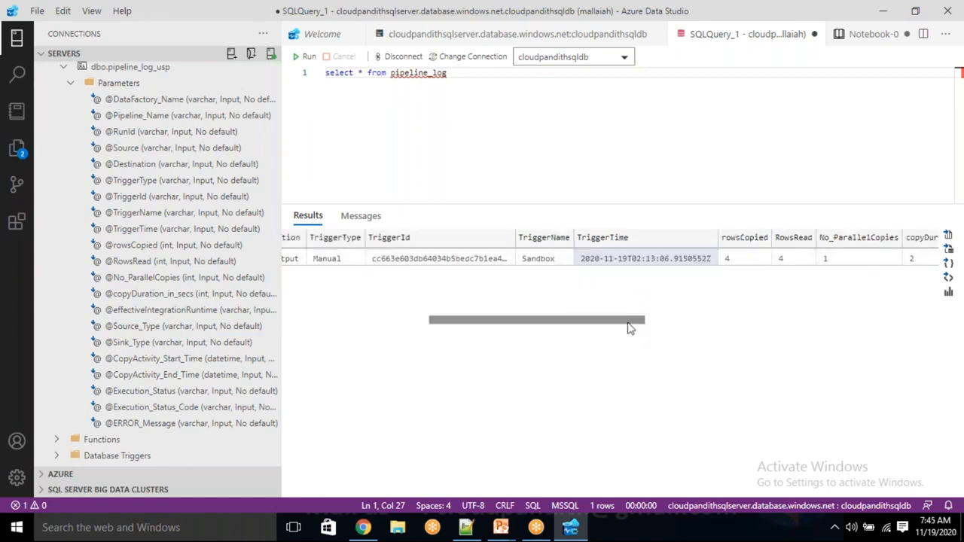
left_click_drag(630, 328, 673, 324)
left_click(611, 260)
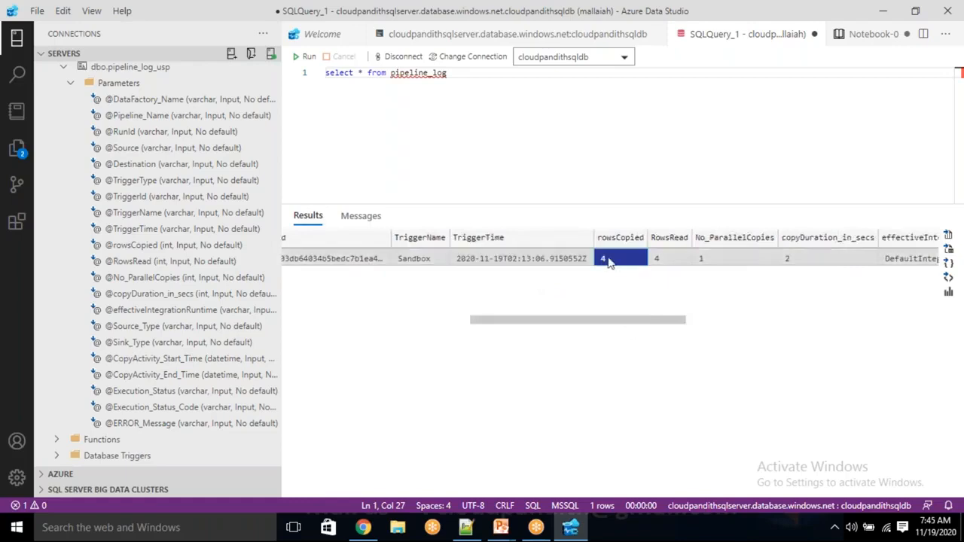
left_click(661, 260)
left_click(700, 263)
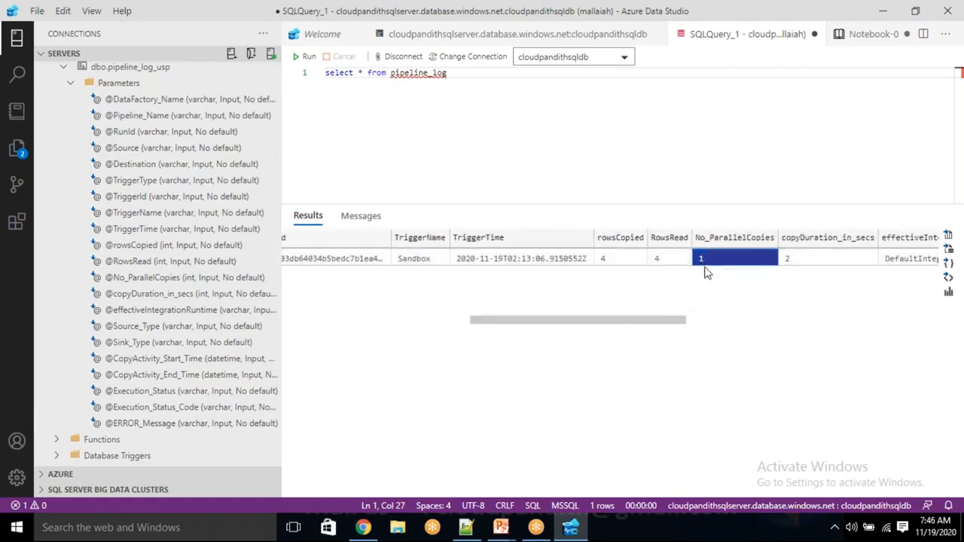
Switch to Azure Data Factory and review the cloudpandithcopy run details for rows read, rows written and used parallel copies, then close them
key("alt+Tab")
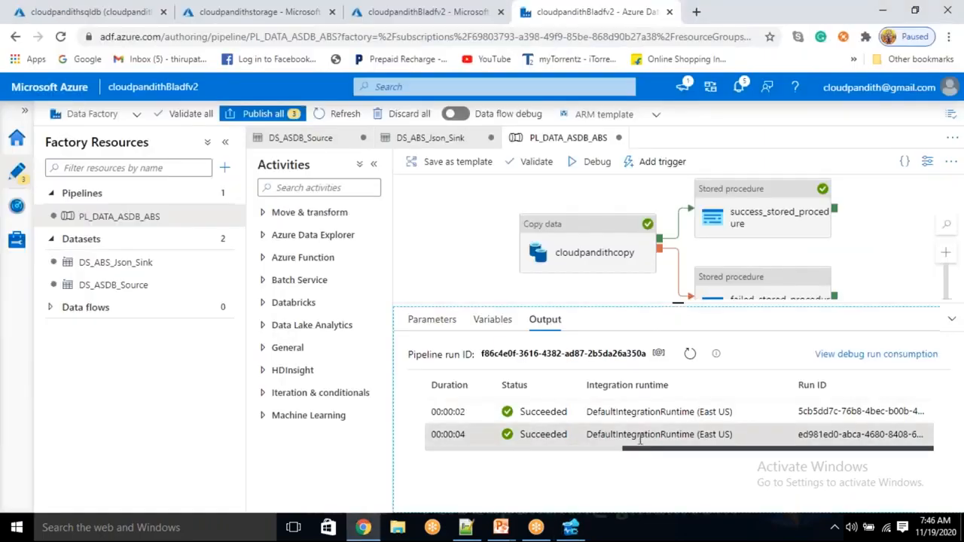
left_click_drag(631, 452, 433, 450)
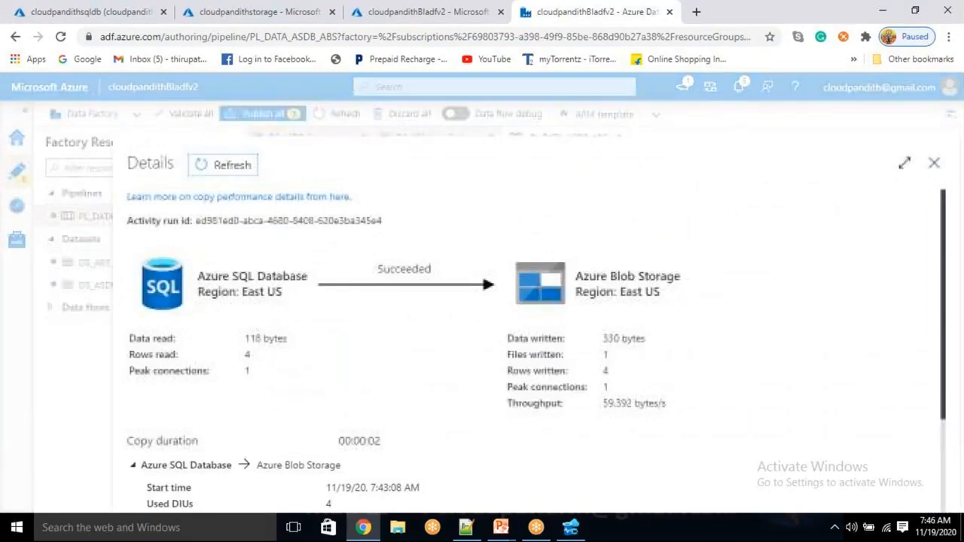
left_click_drag(244, 354, 262, 370)
left_click_drag(608, 376, 587, 382)
scroll(488, 393, "down", 2)
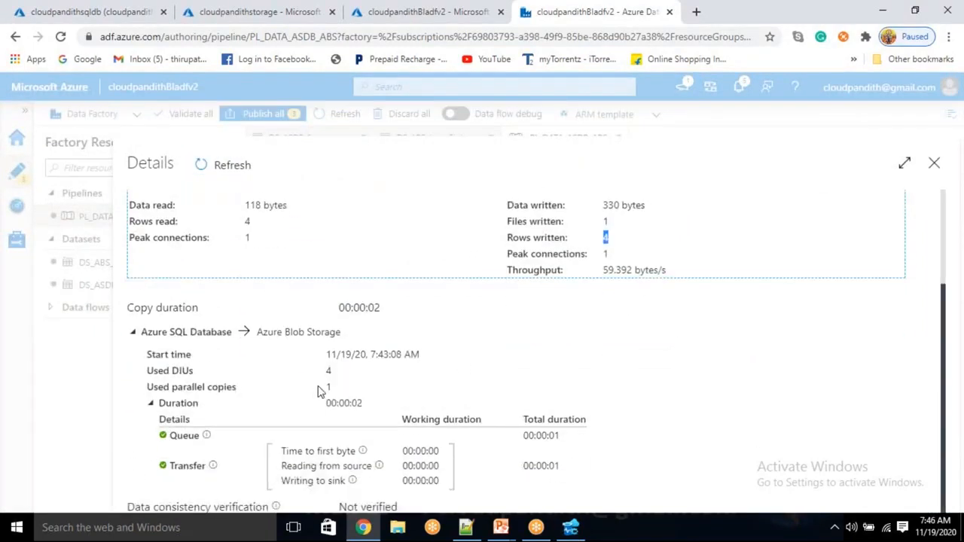
mouse_move(334, 380)
left_mouse_down()
mouse_move(327, 371)
mouse_move(327, 387)
left_mouse_up()
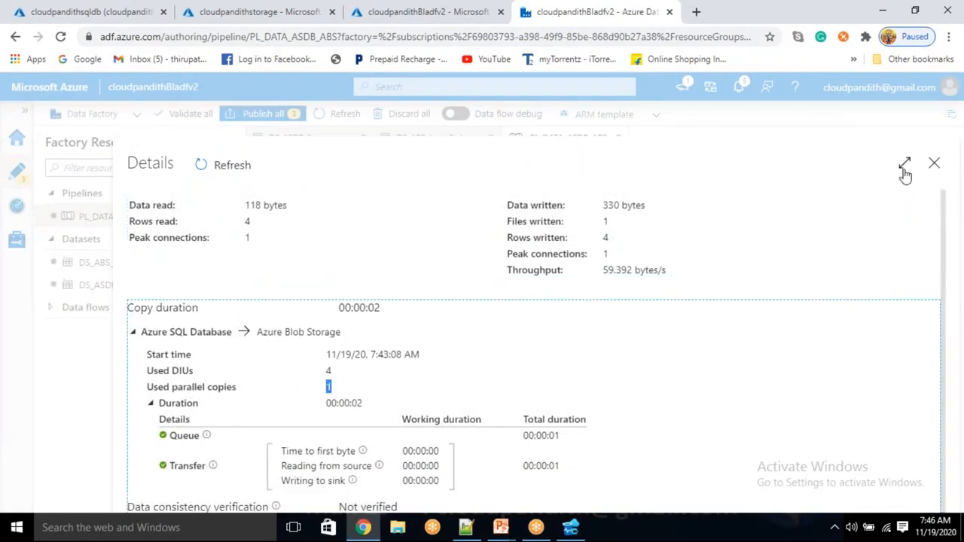
left_click(905, 168)
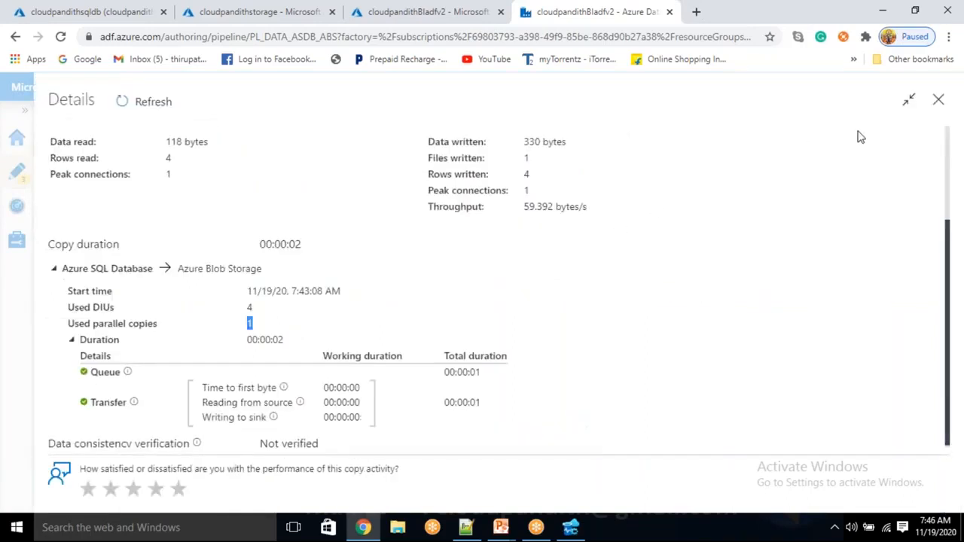
left_click(938, 101)
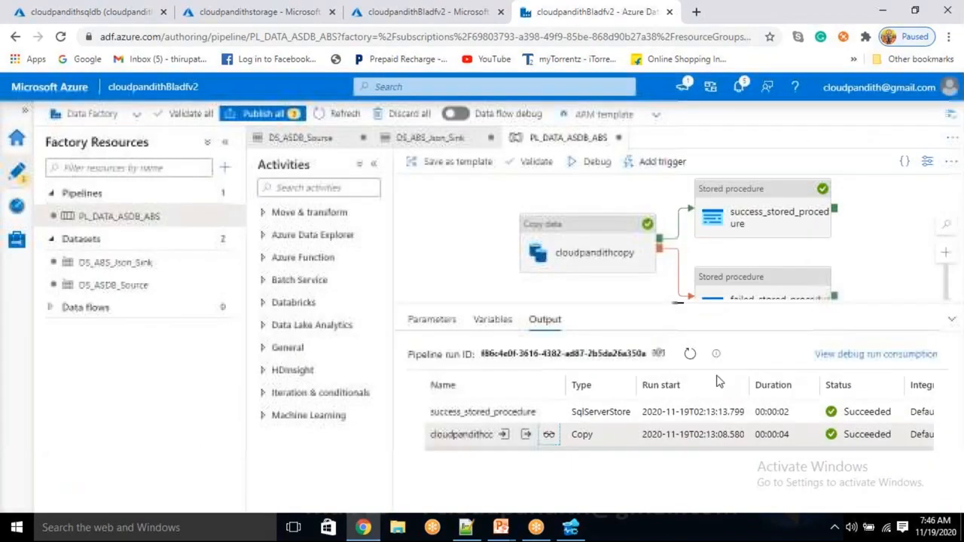
Switch to Azure Data Studio and examine the copyDuration_in_secs, effectiveIntegrationRuntime, Source_Type and Sink_Type values in the pipeline_log row
left_click(571, 527)
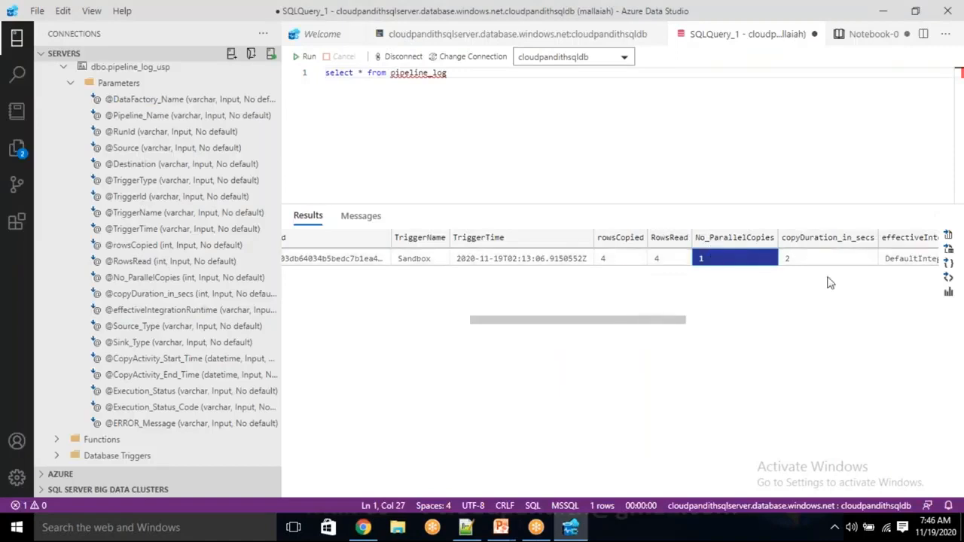
left_click(803, 260)
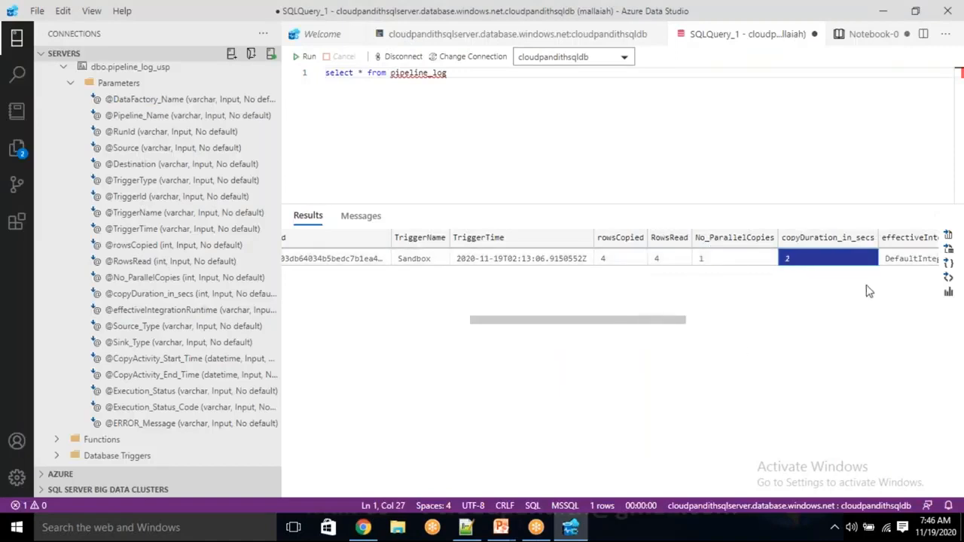
left_click_drag(681, 322, 835, 322)
left_click(496, 259)
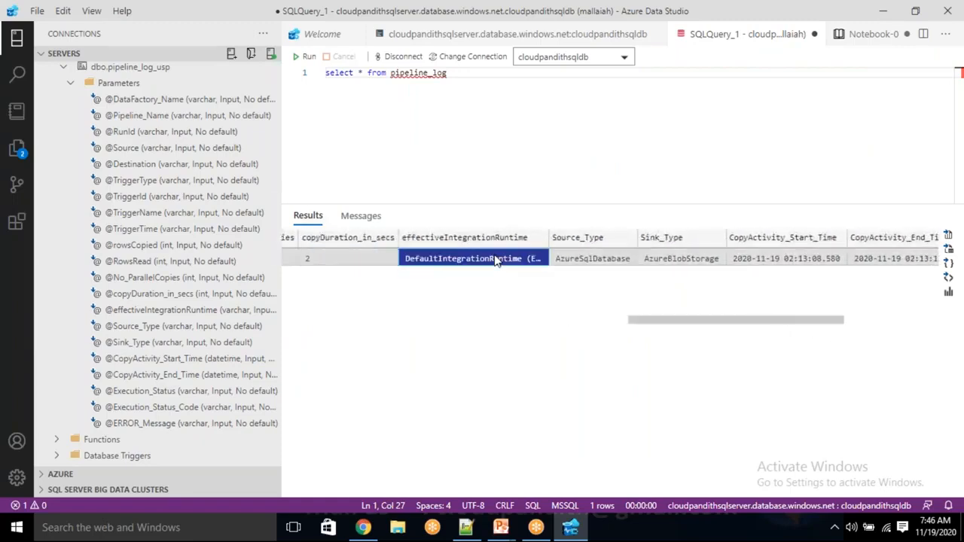
left_click(587, 261)
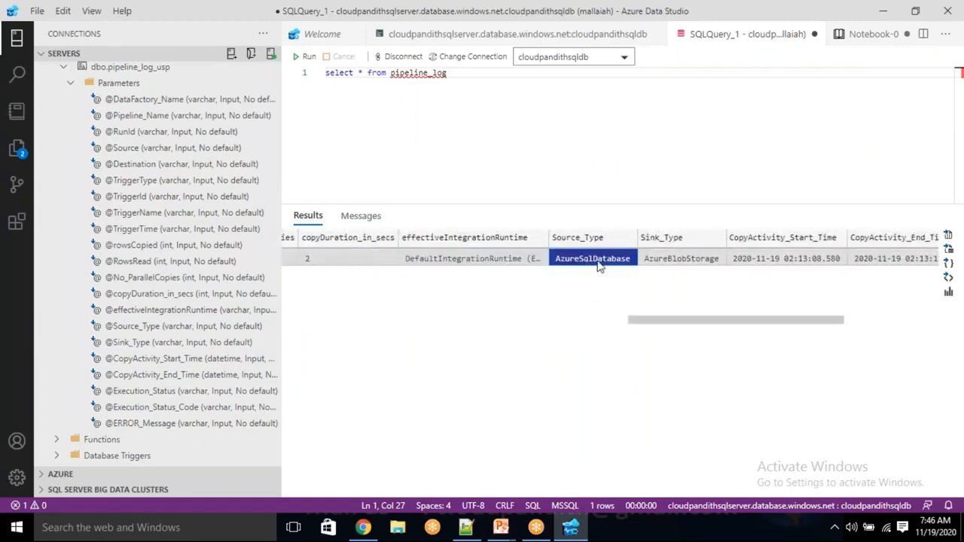
left_click(661, 261)
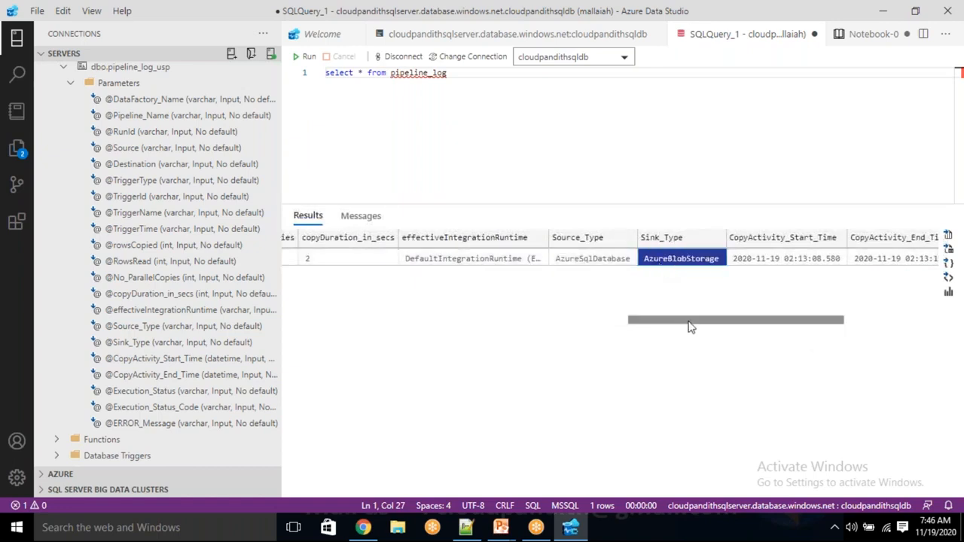
Examine the copy activity start and end times, Execution_Status, Execution_Status_Code and ERROR_Message values in the pipeline_log row
left_click_drag(688, 327, 829, 331)
left_click(535, 261)
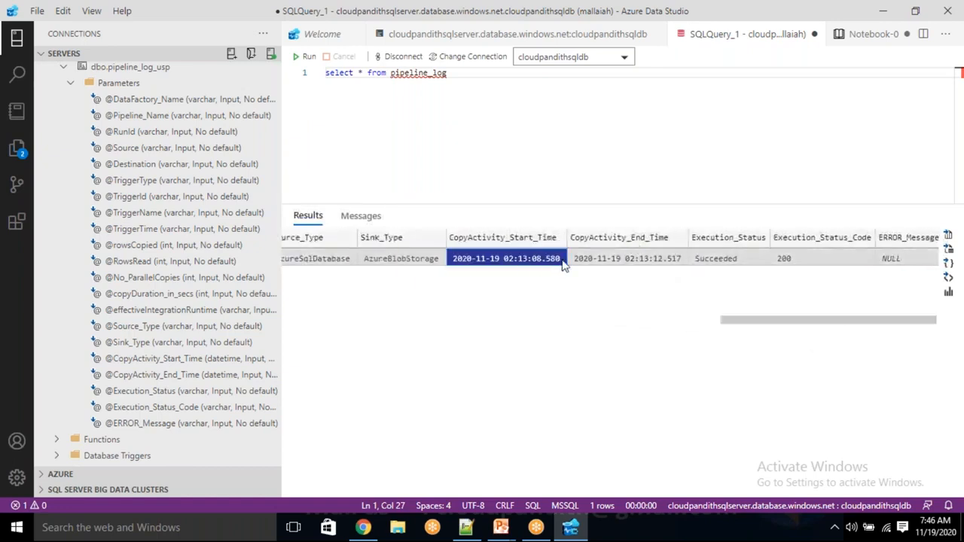
left_click(635, 261)
left_click(727, 261)
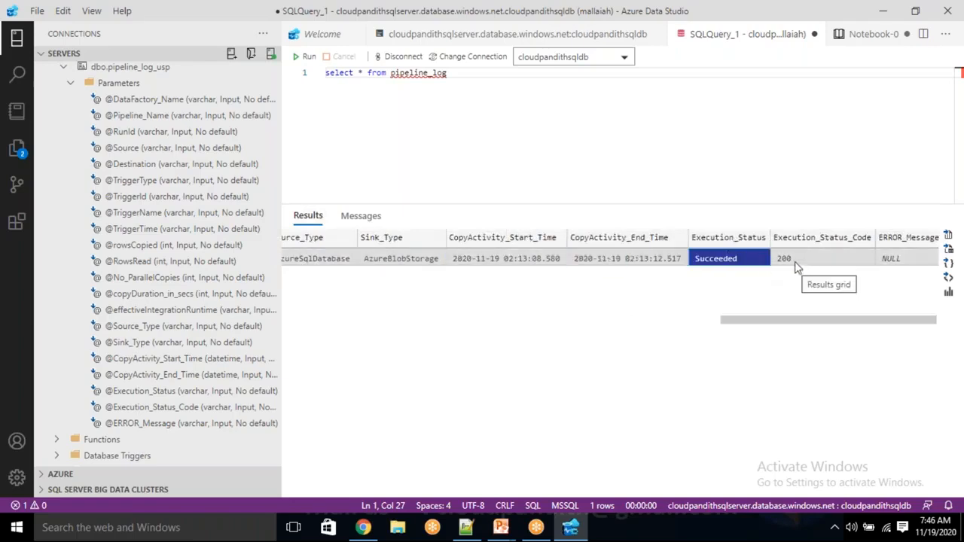
left_click(795, 262)
left_click_drag(805, 327, 872, 340)
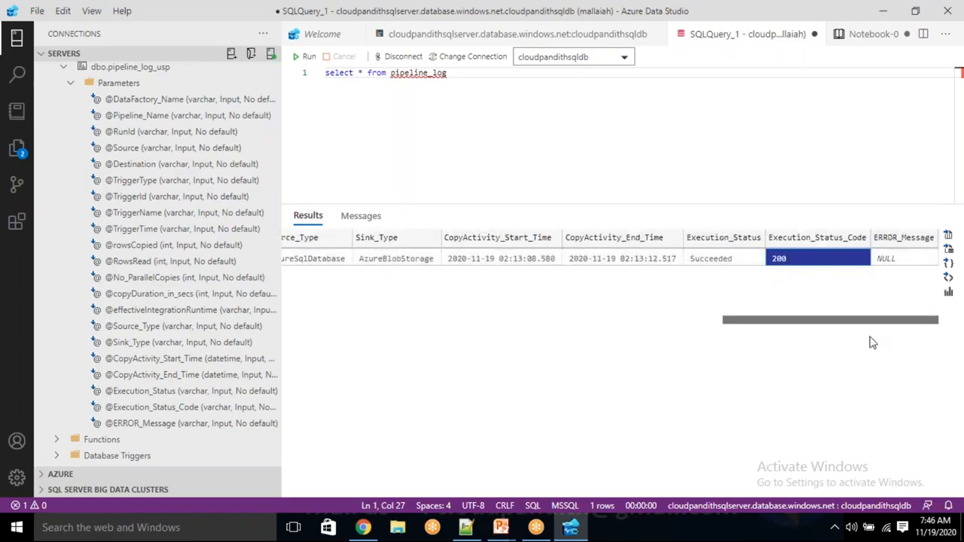
left_click(898, 260)
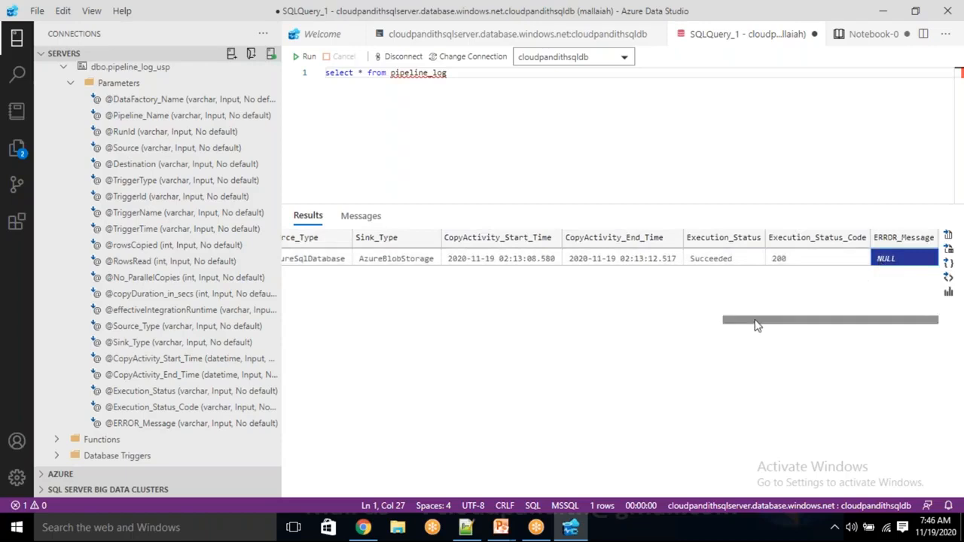
left_click_drag(757, 326, 327, 333)
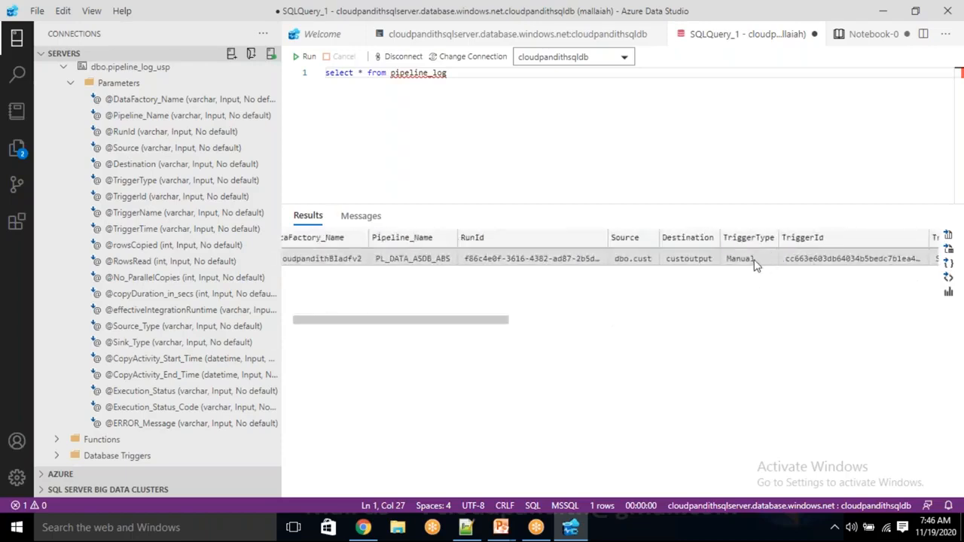
Switch to Azure Data Factory and publish the pending changes: pipeline PL_DATA_ASDB_ABS and datasets DS_ASDB_Source and DS_ABS_Json_Sink
key("alt+Tab")
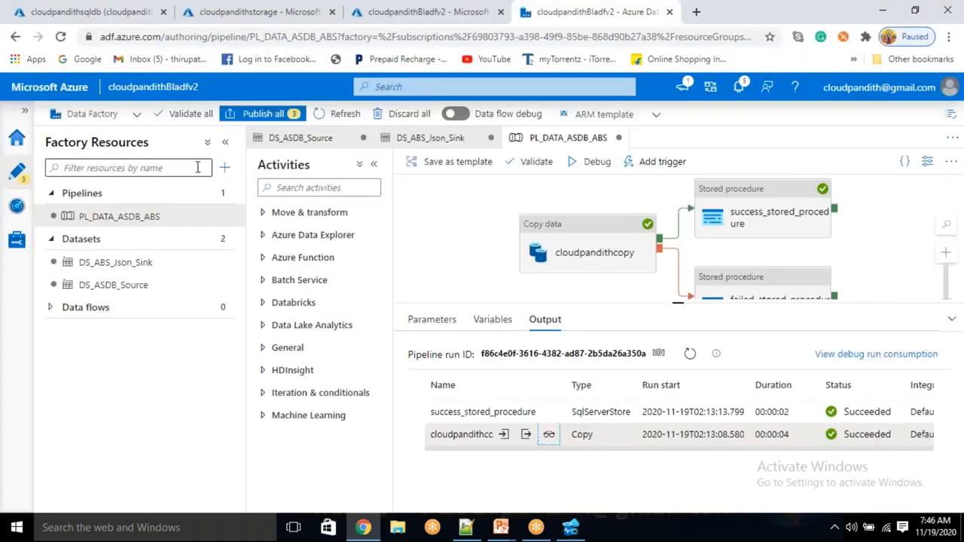
left_click(265, 115)
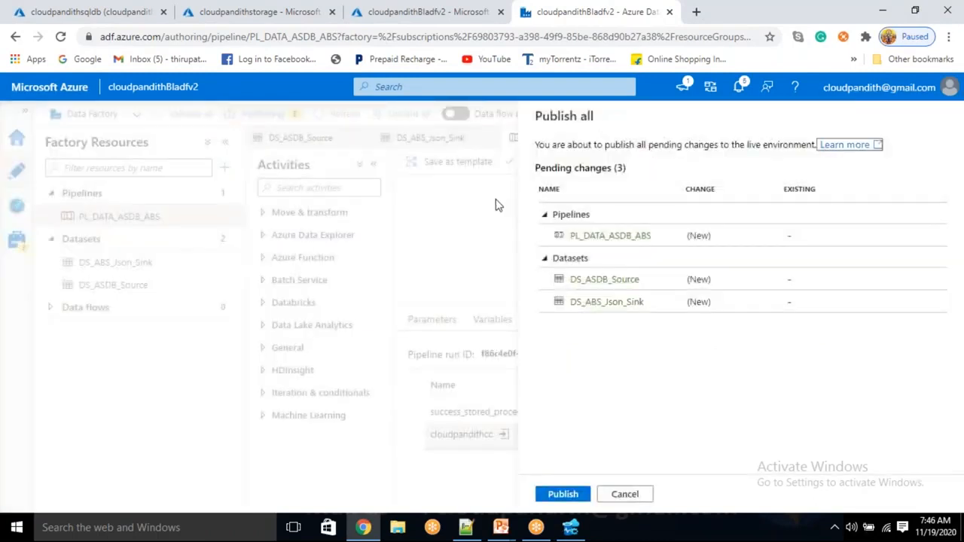
left_click(570, 494)
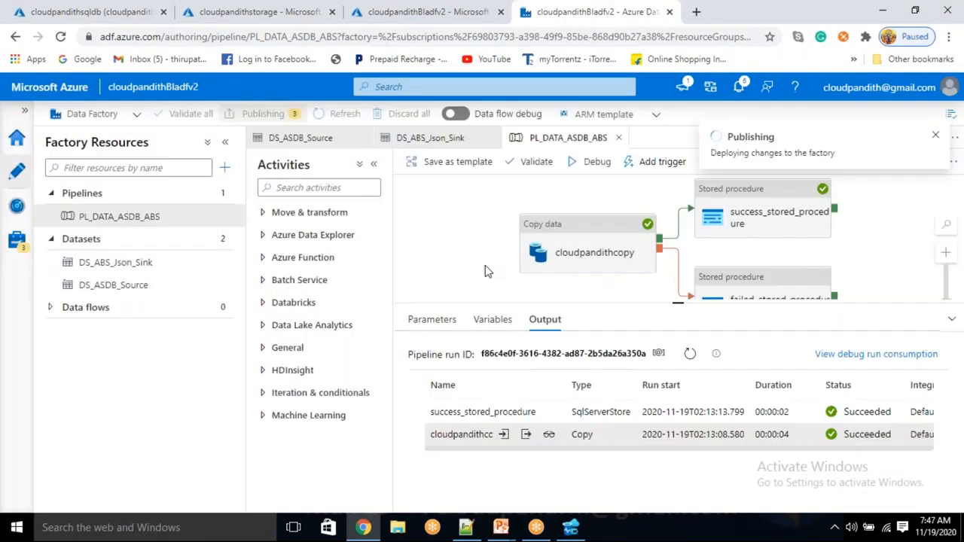
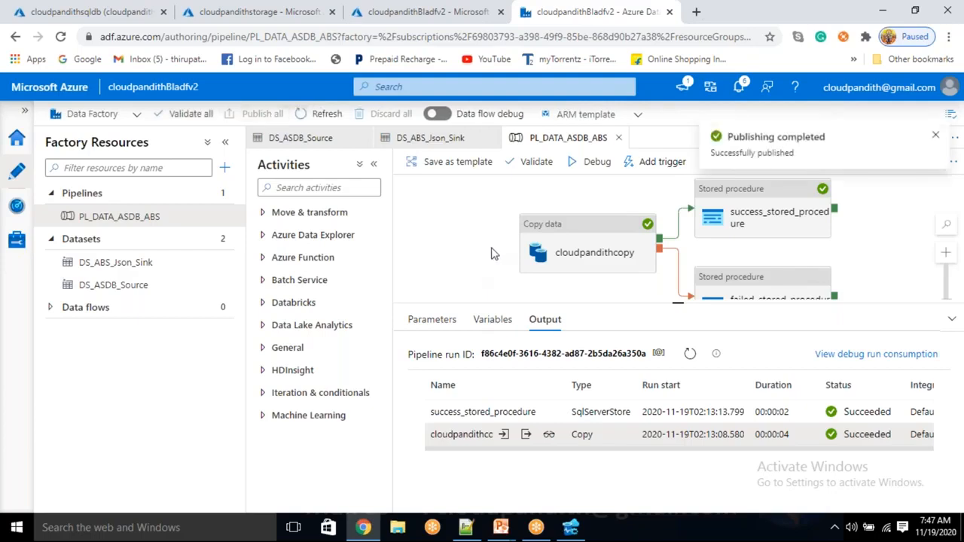
Start a manual trigger run of PL_DATA_ASDB_ABS with ppschemaname set to dbo and pptablename set to cust
left_click(646, 171)
left_click(647, 187)
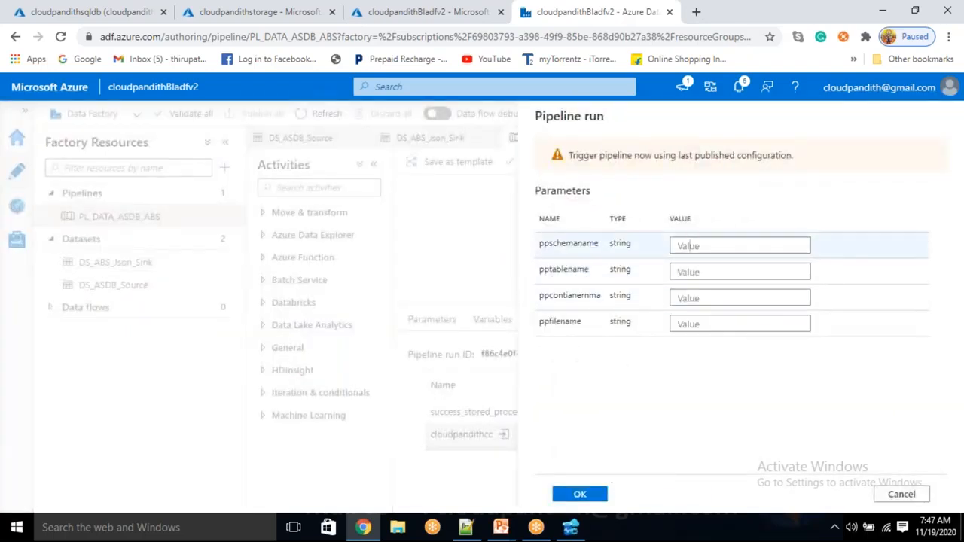
left_click(699, 244)
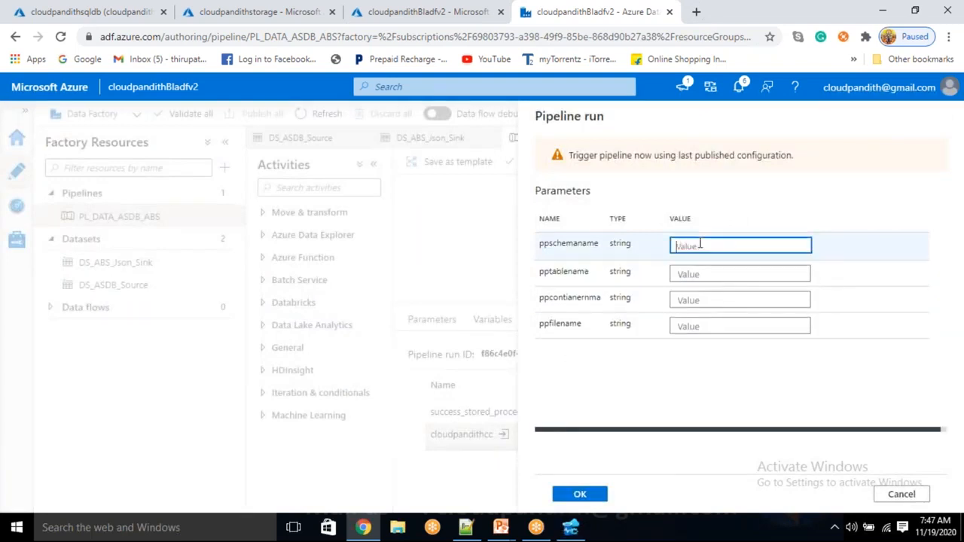
type("dbo")
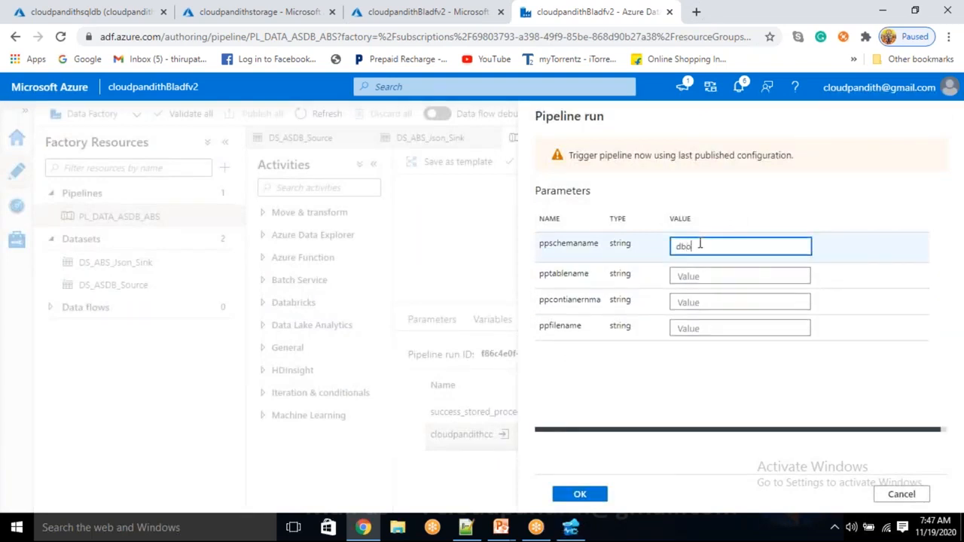
key("Tab")
type("cust")
key("Tab")
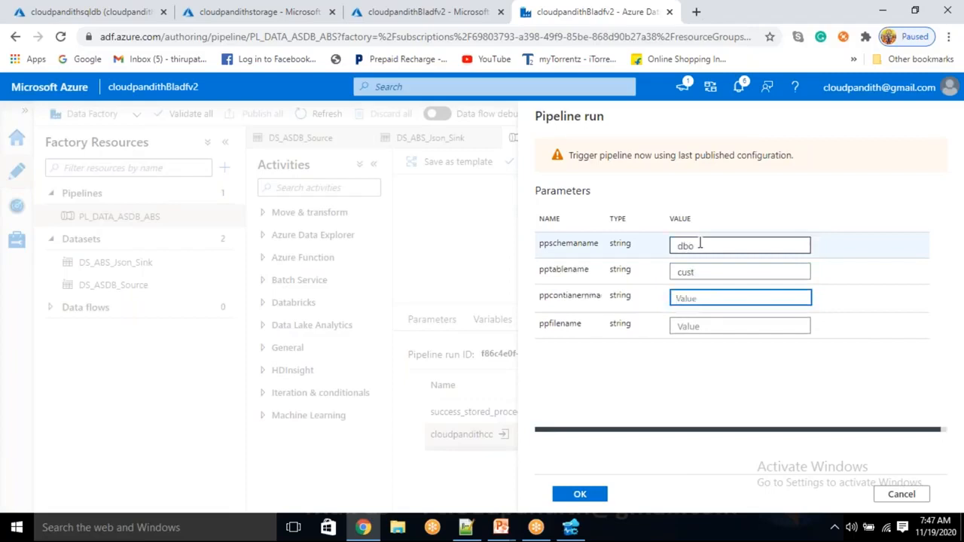
Set the container name parameter to secondrun and ppfilename to customer.json, and submit the pipeline run
type("custda")
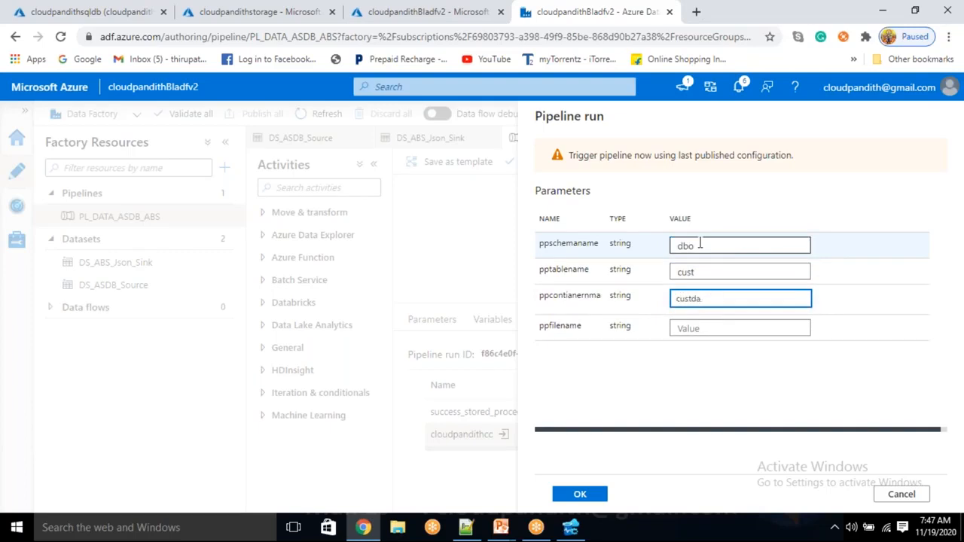
key("BackSpace")
key("BackSpace")
key("BackSpace")
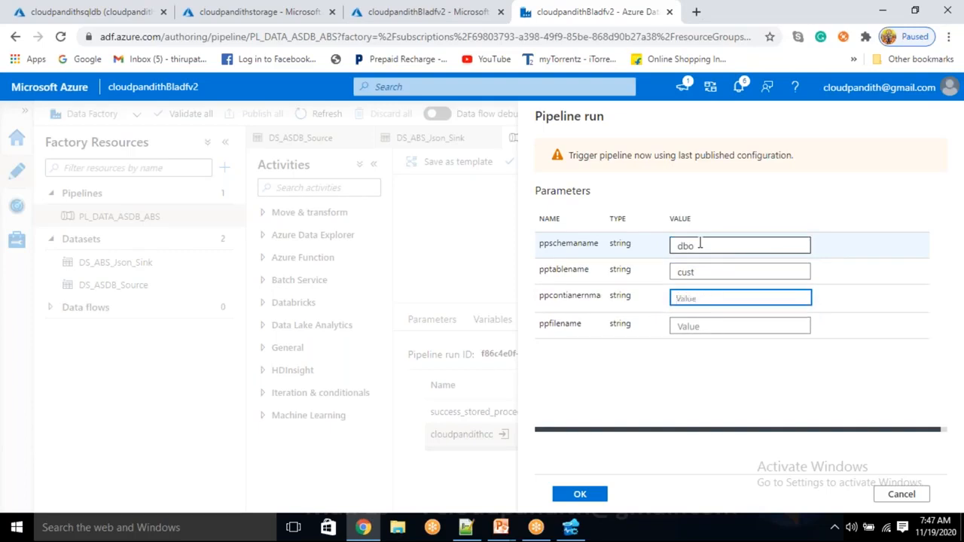
type("secondrun")
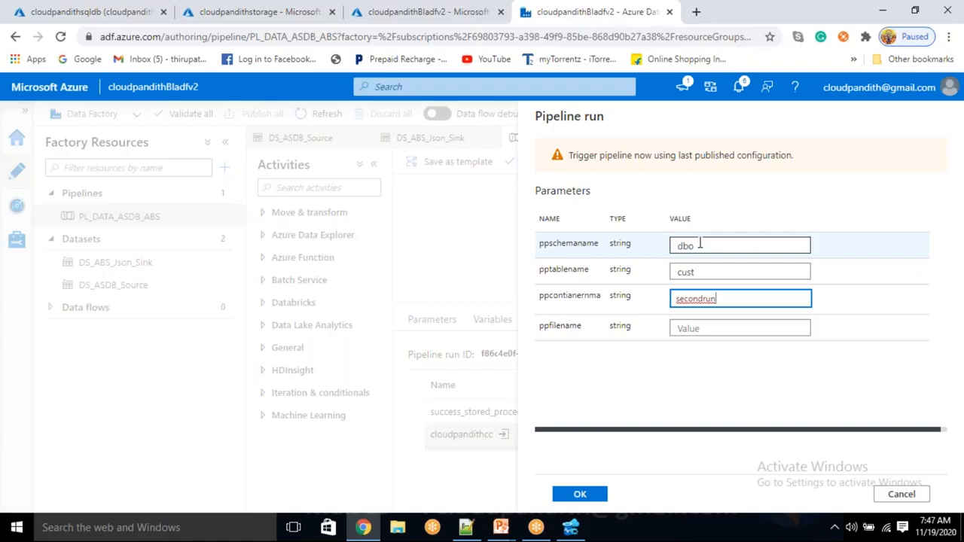
key("Tab")
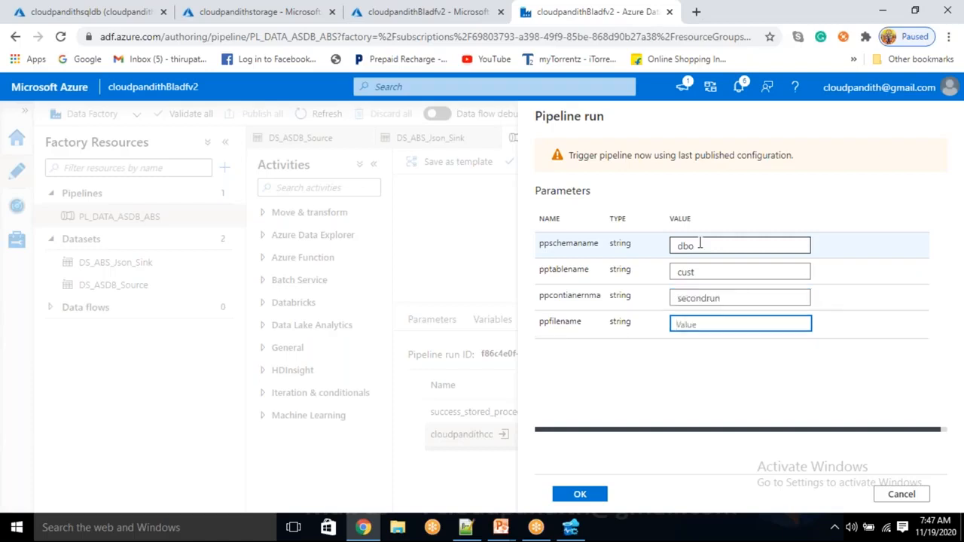
type("customer.json")
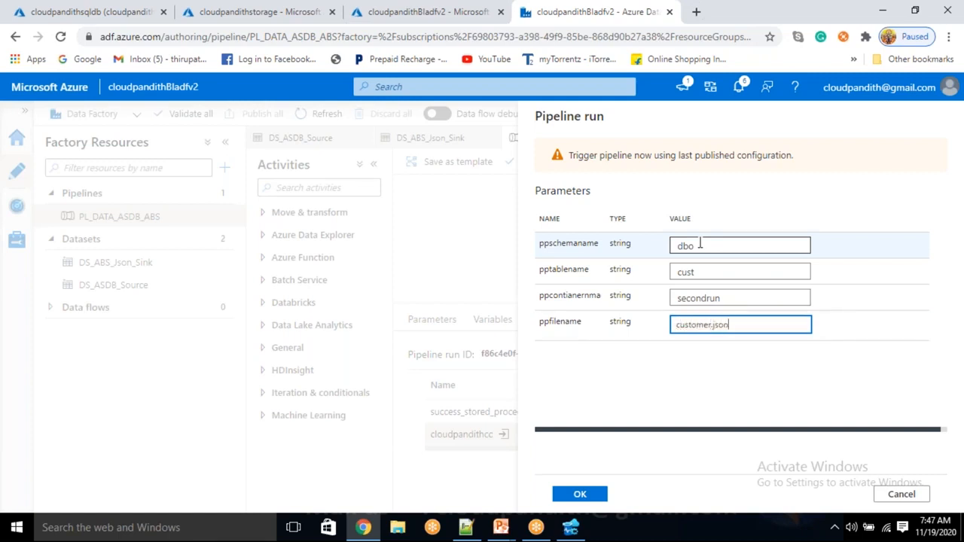
left_click(582, 496)
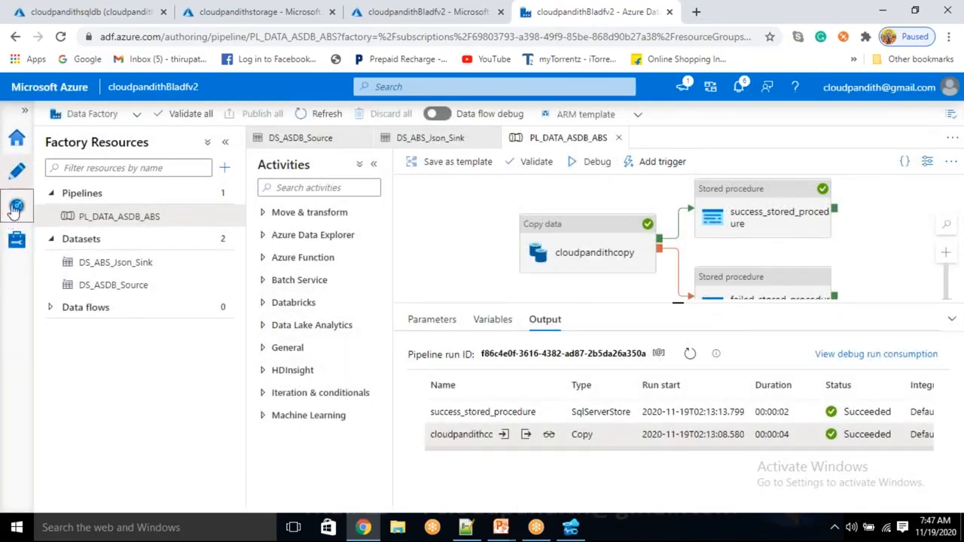
Monitor the triggered pipeline runs and refresh the list to check the status of the PL_DATA_ASDB_ABS run
left_click(16, 208)
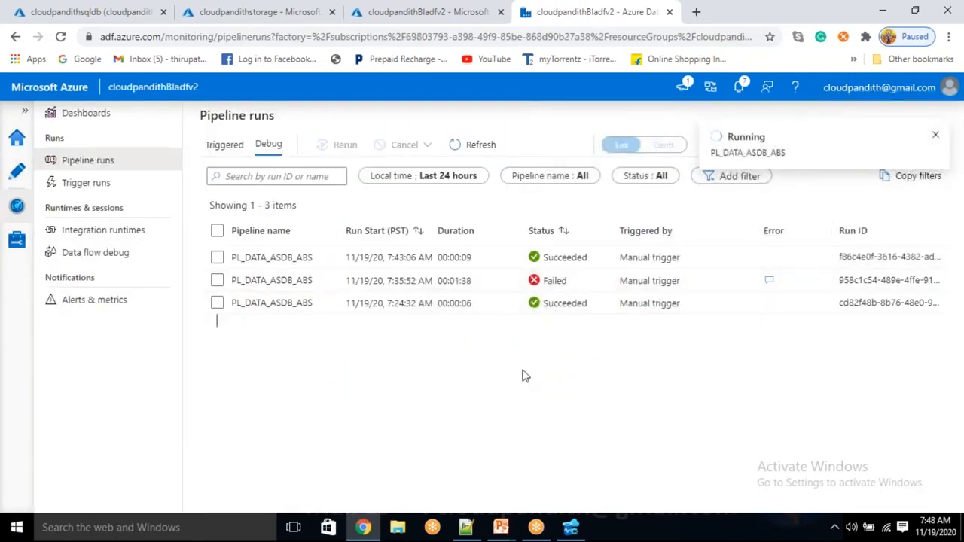
left_click(245, 153)
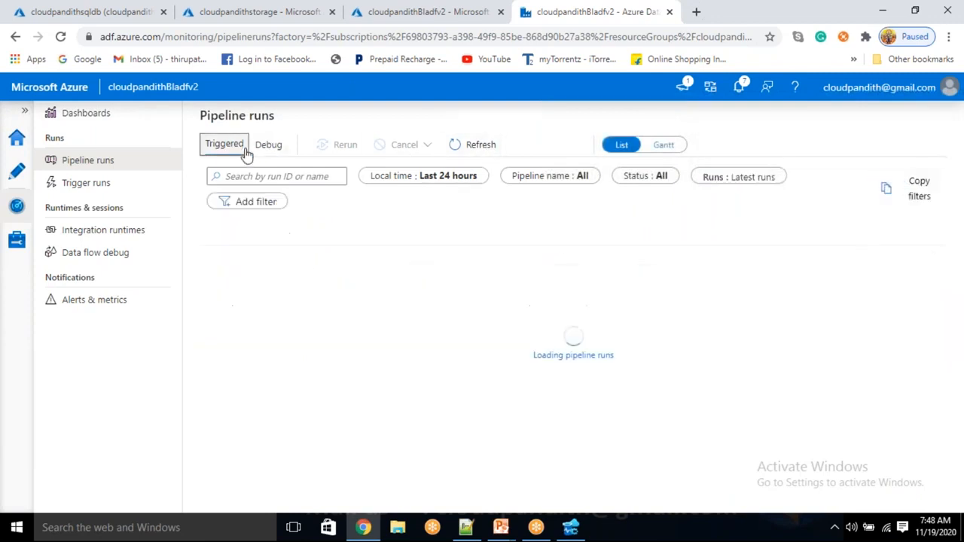
left_click(470, 147)
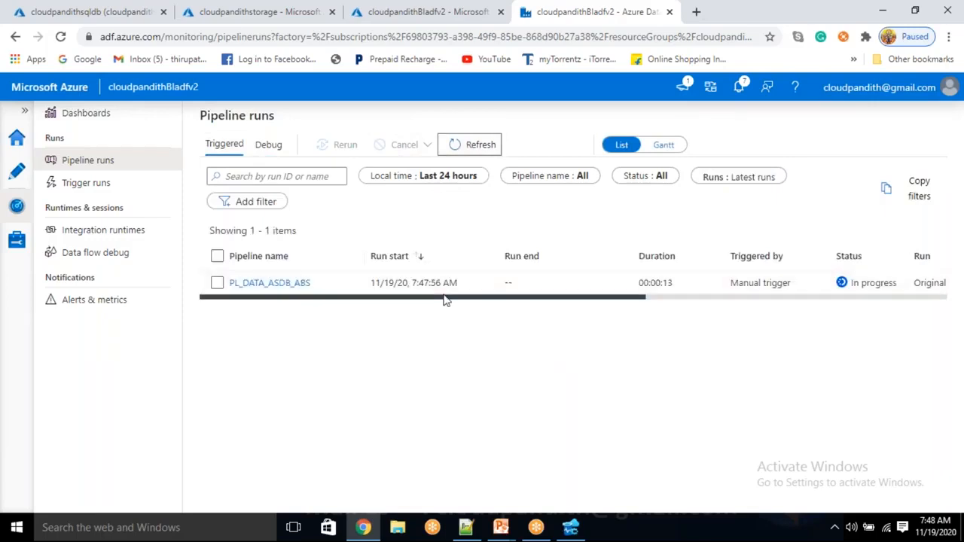
left_click_drag(474, 303, 856, 287)
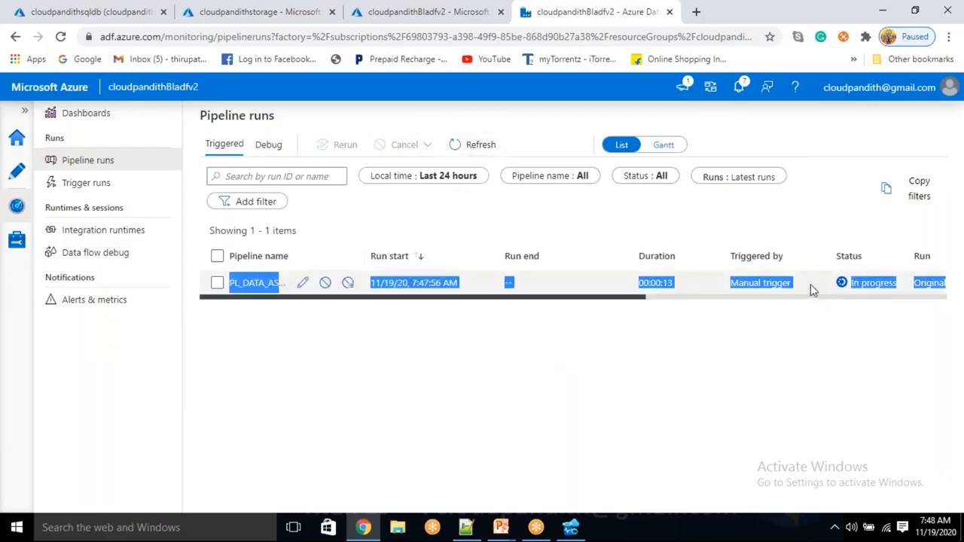
left_click(660, 305)
mouse_move(607, 305)
left_mouse_down()
mouse_move(793, 330)
mouse_move(947, 331)
mouse_move(806, 340)
mouse_move(476, 321)
left_mouse_up()
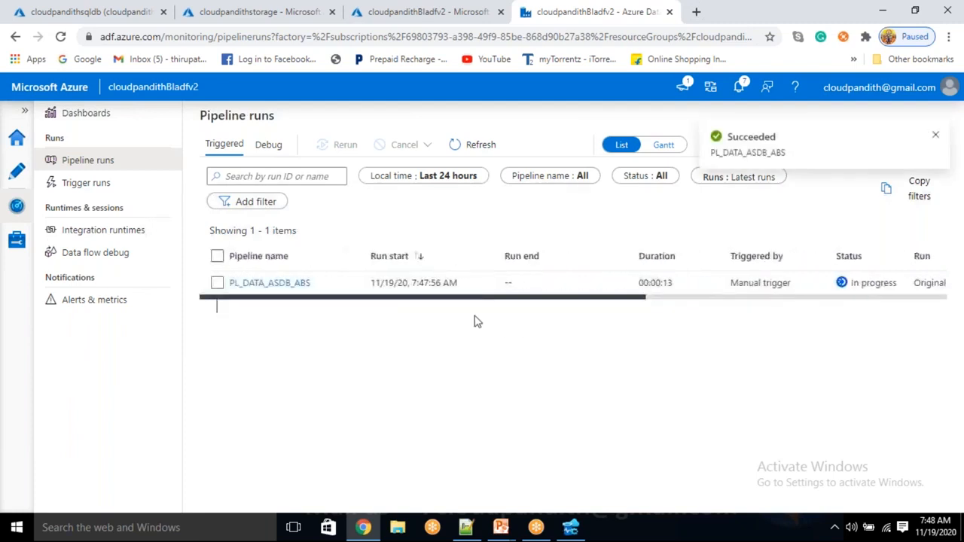
left_click(489, 144)
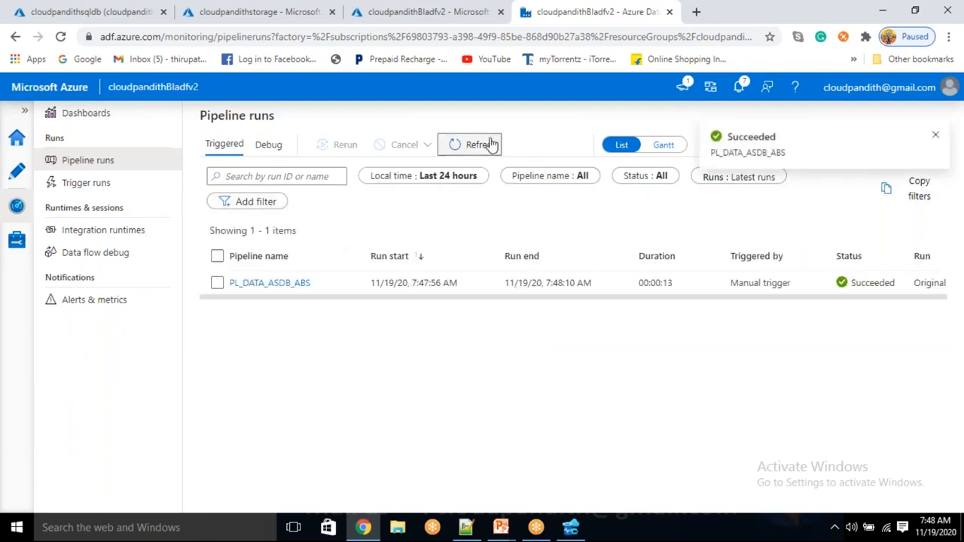
Check the trigger runs list, then return to the pipeline runs and view the triggered run's parameters, error and run ID columns
left_click(108, 194)
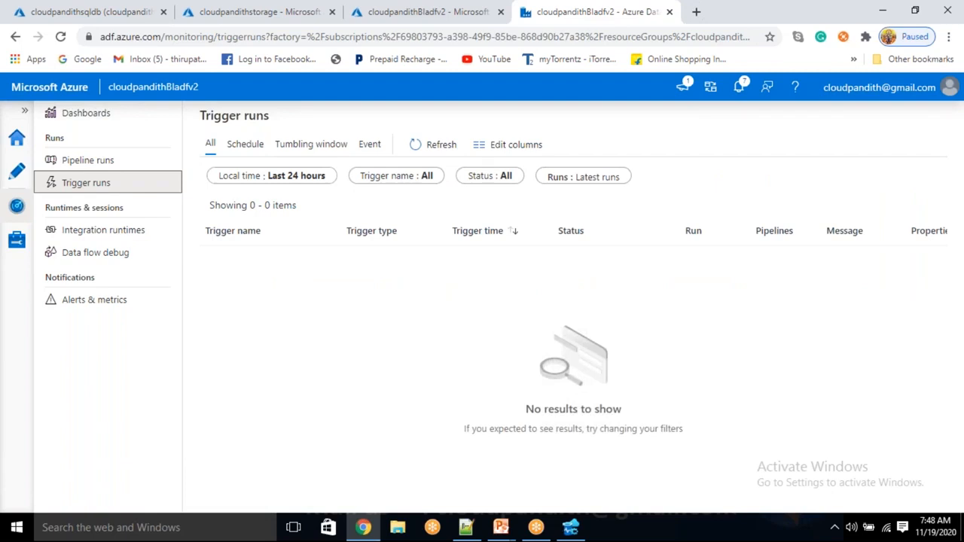
left_click(94, 164)
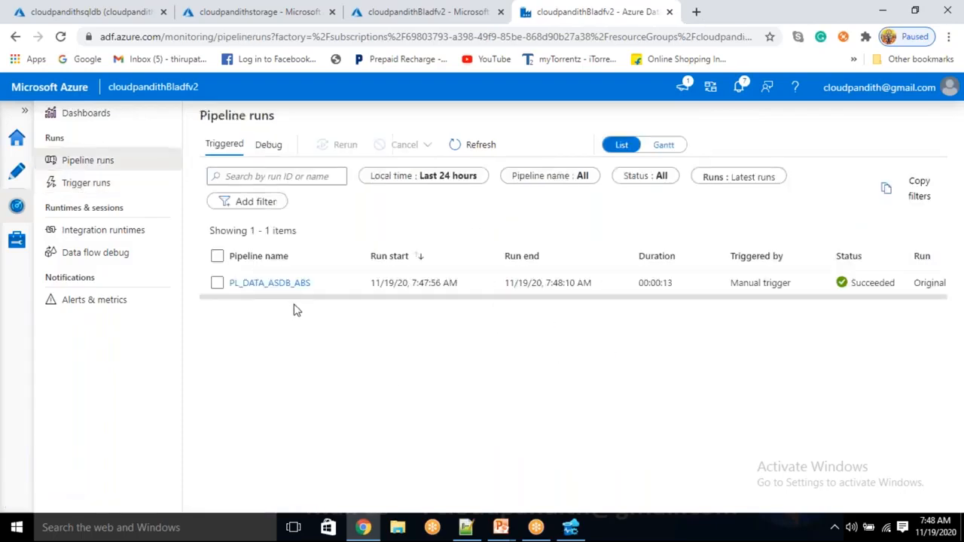
left_click_drag(297, 300, 654, 320)
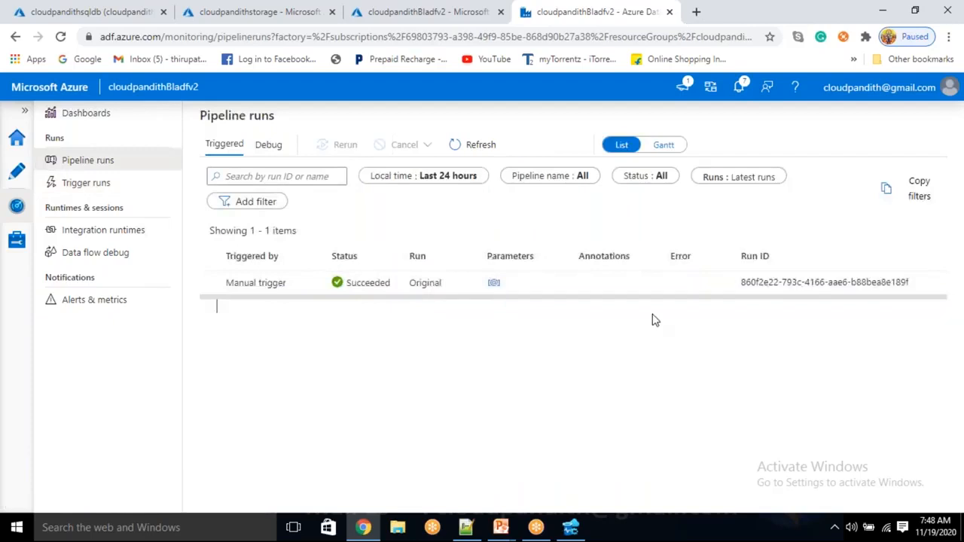
Switch to Azure Data Studio, rerun the pipeline_log query and compare the Destination and TriggerName values of the two rows
left_click(570, 528)
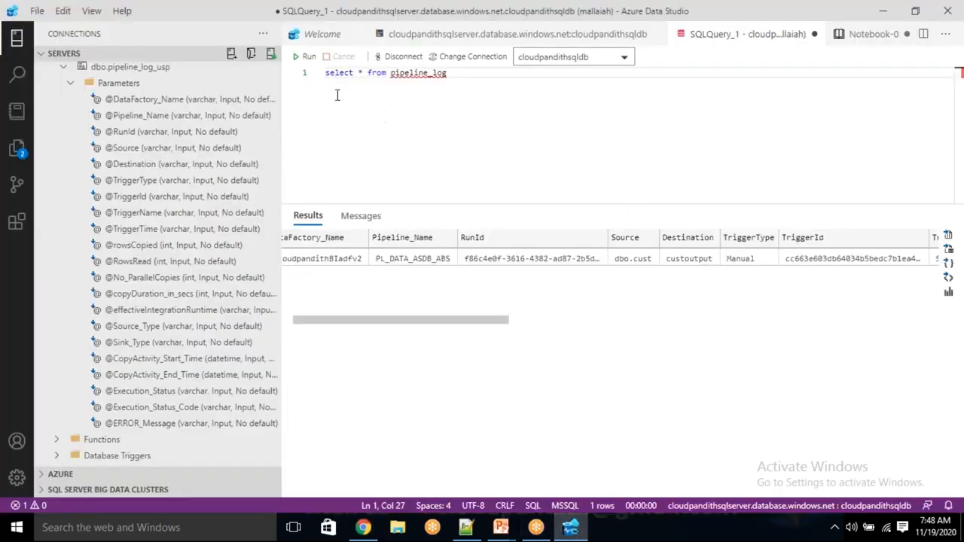
left_click(305, 56)
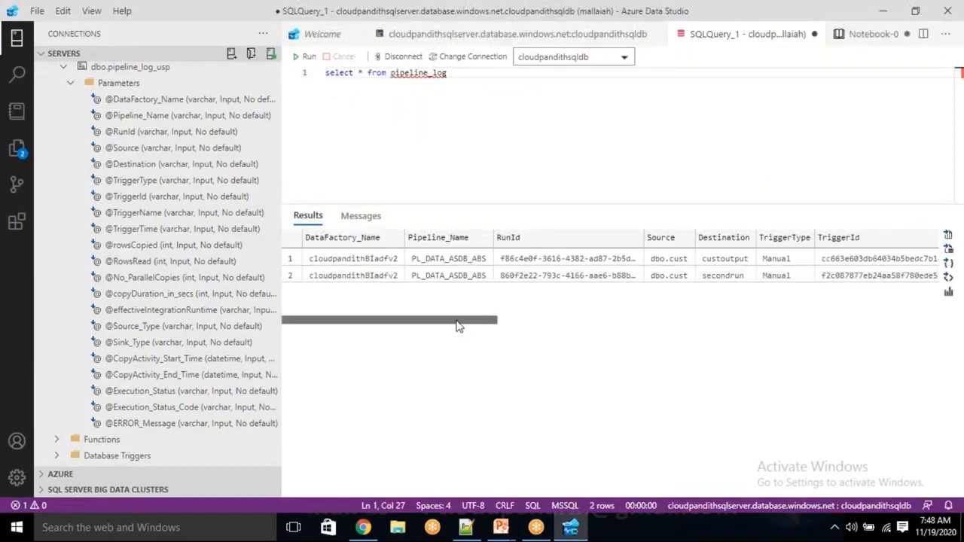
left_click_drag(457, 323, 519, 327)
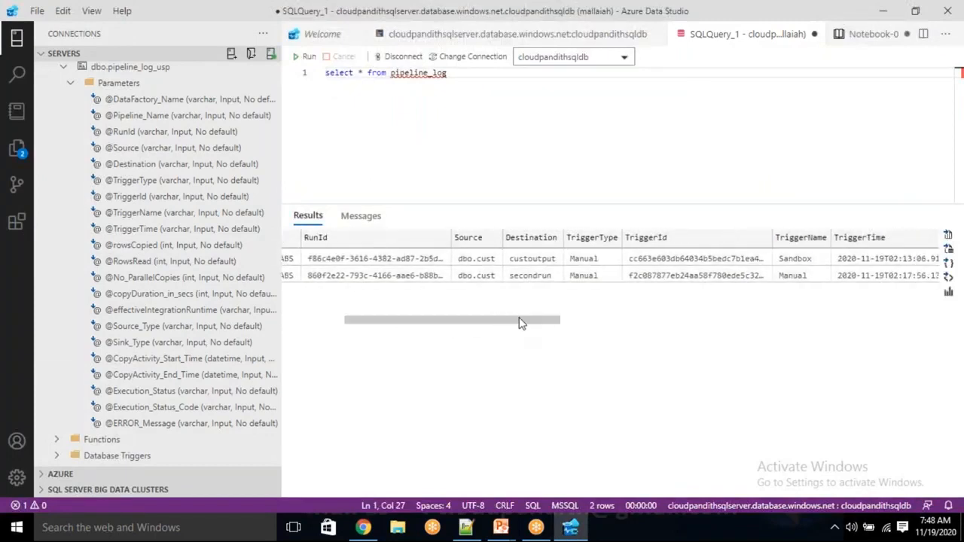
left_click(512, 279)
left_click_drag(535, 324, 555, 327)
left_click(739, 262)
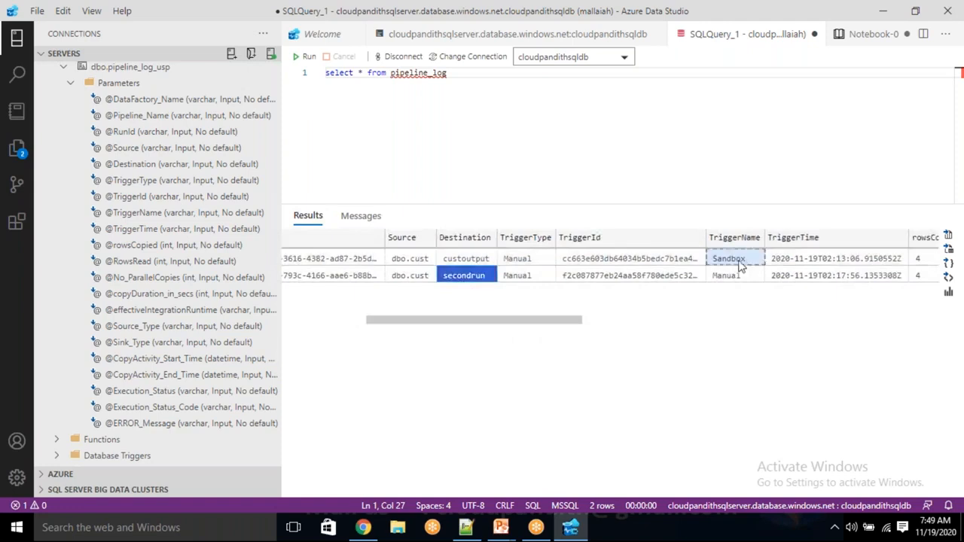
left_click(724, 265)
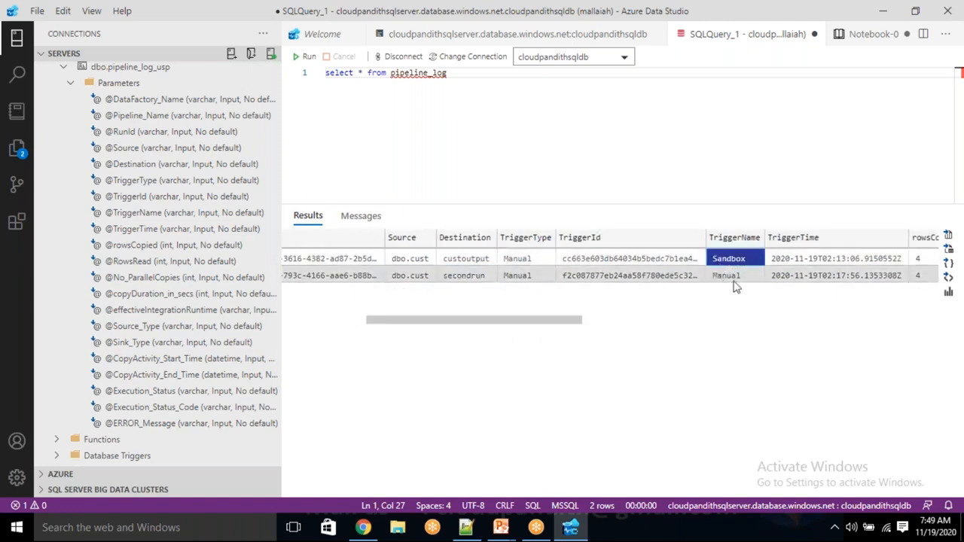
left_click(735, 278)
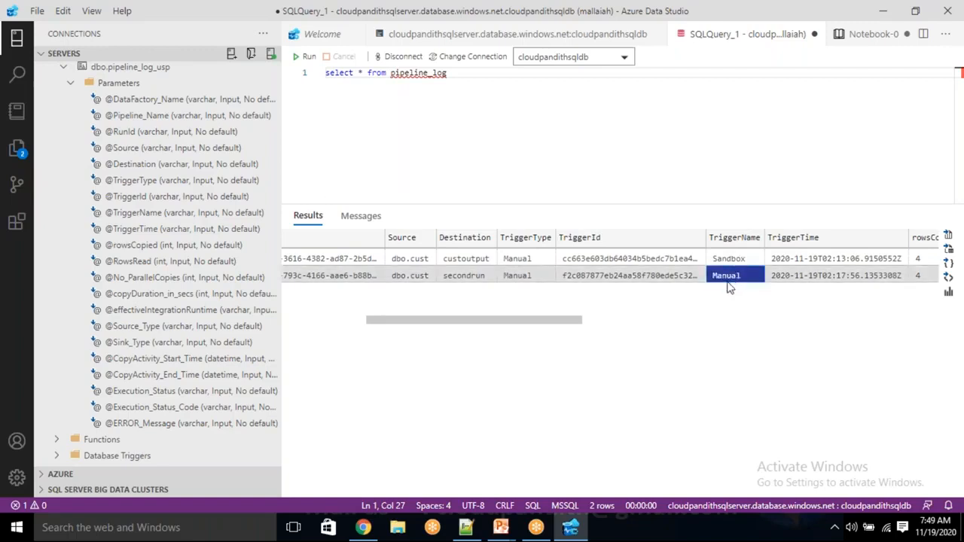
Compare the TriggerType, row counts, copy duration, source and sink types, activity times and execution status of the two pipeline_log rows
left_click(522, 261)
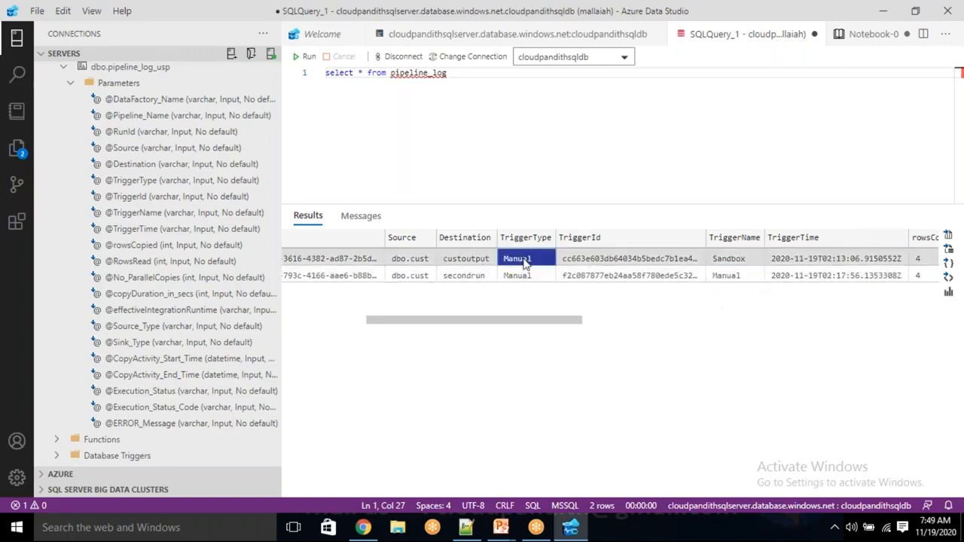
left_click(529, 278)
left_click(526, 261)
left_click(528, 277)
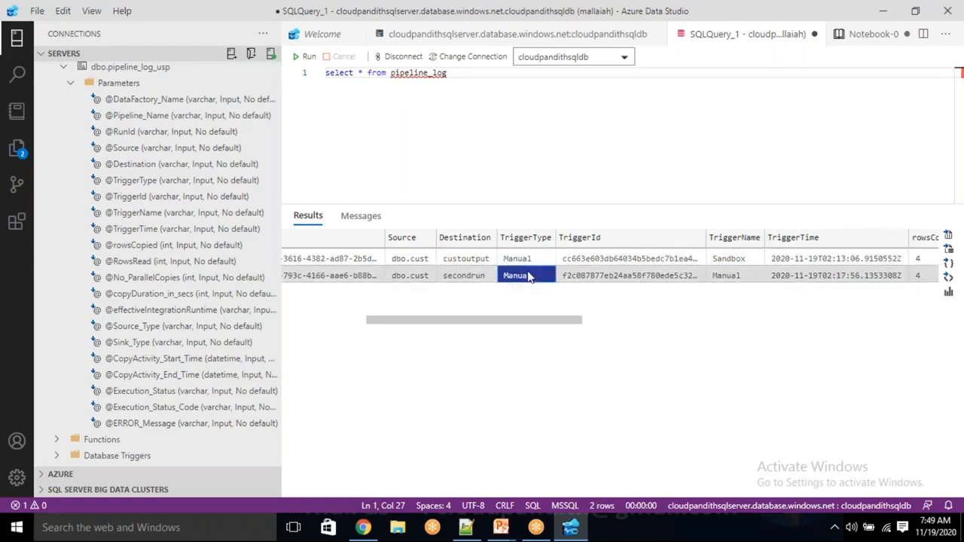
left_click_drag(542, 321, 606, 336)
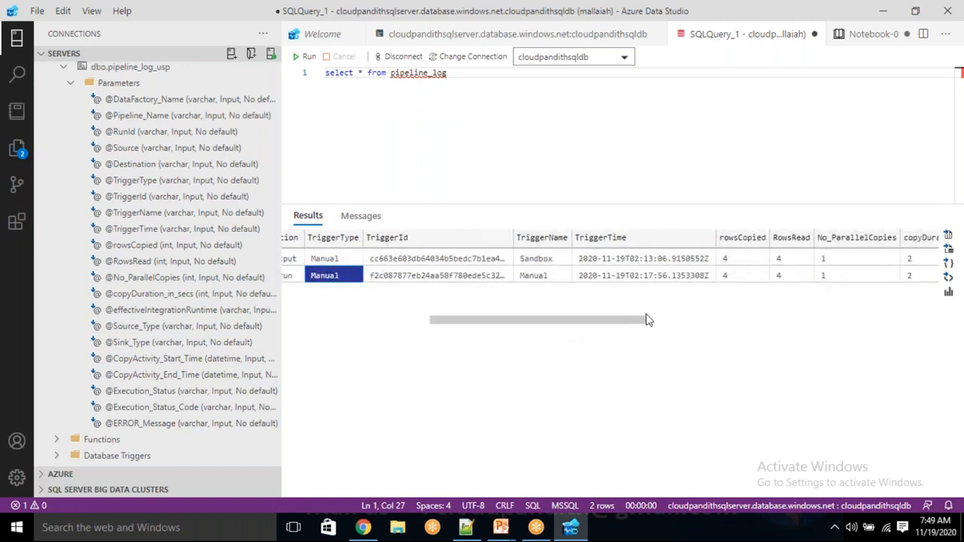
left_click_drag(638, 326, 844, 329)
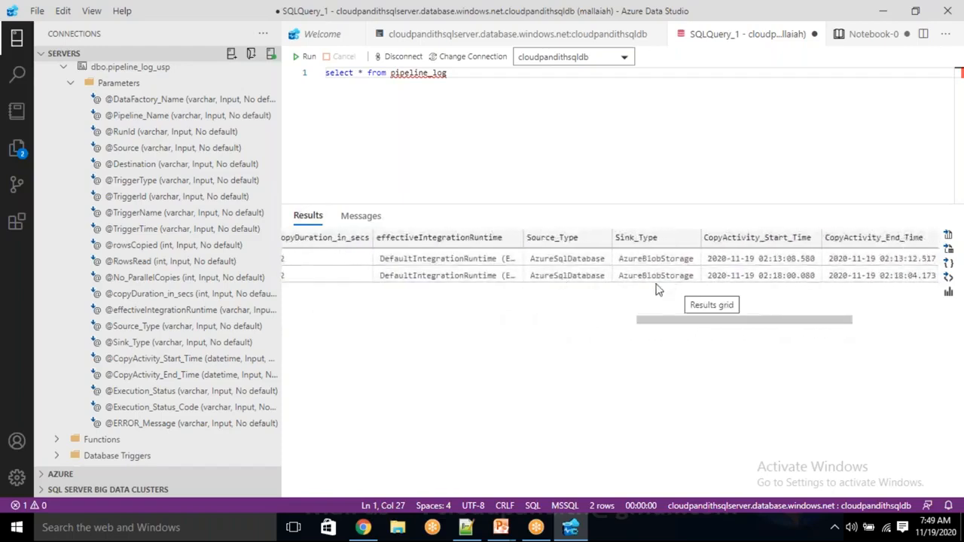
left_click(867, 327)
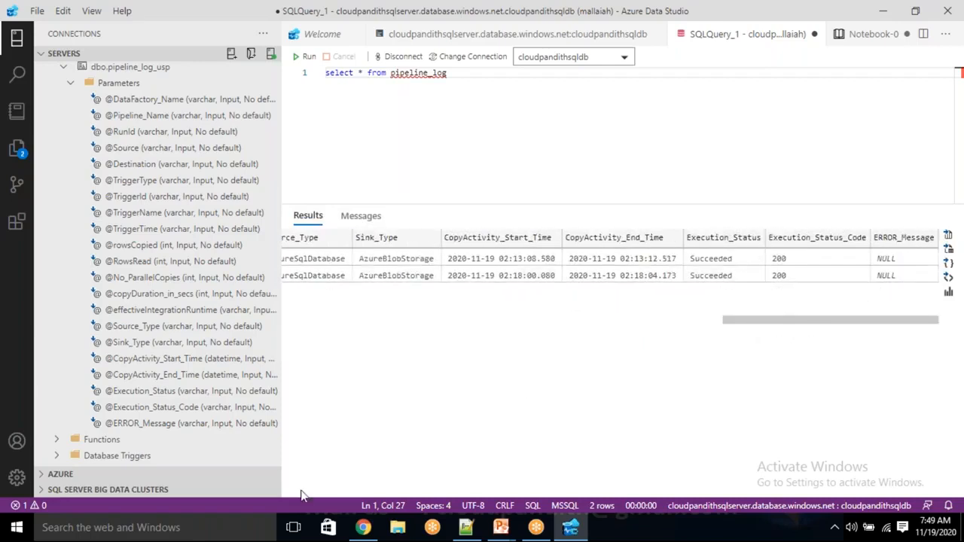
Switch to Data Factory in Chrome and start creating a new trigger for the PL_DATA_ASDB_ABS pipeline
left_click(363, 527)
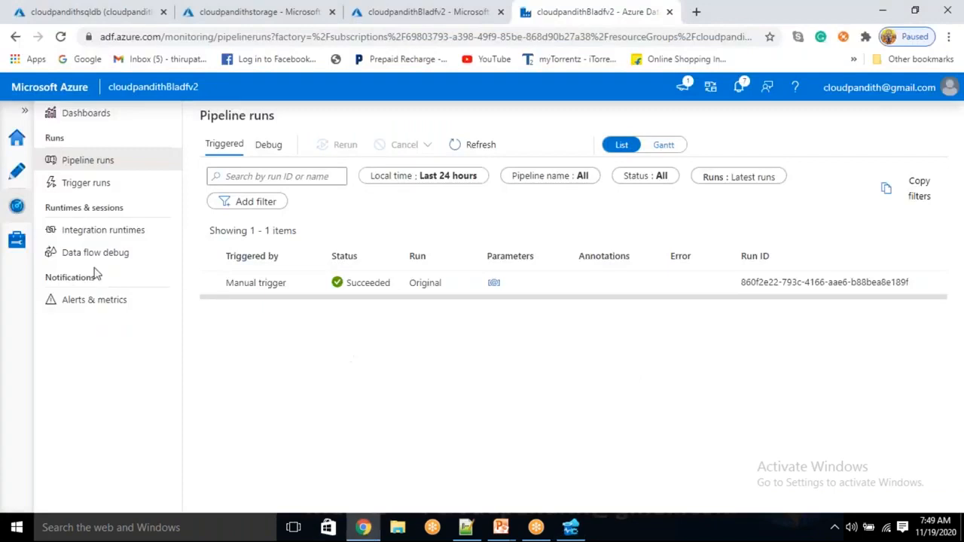
left_click(12, 179)
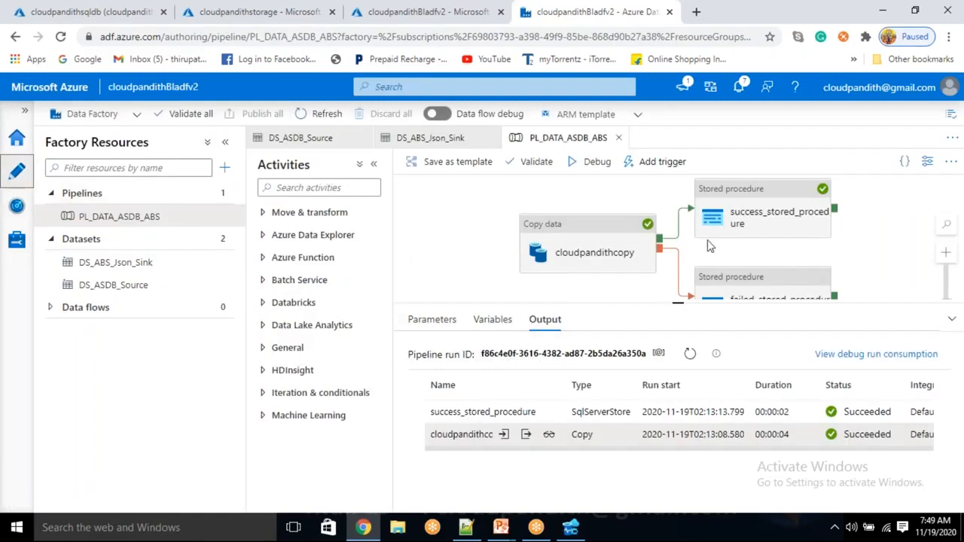
left_click(662, 164)
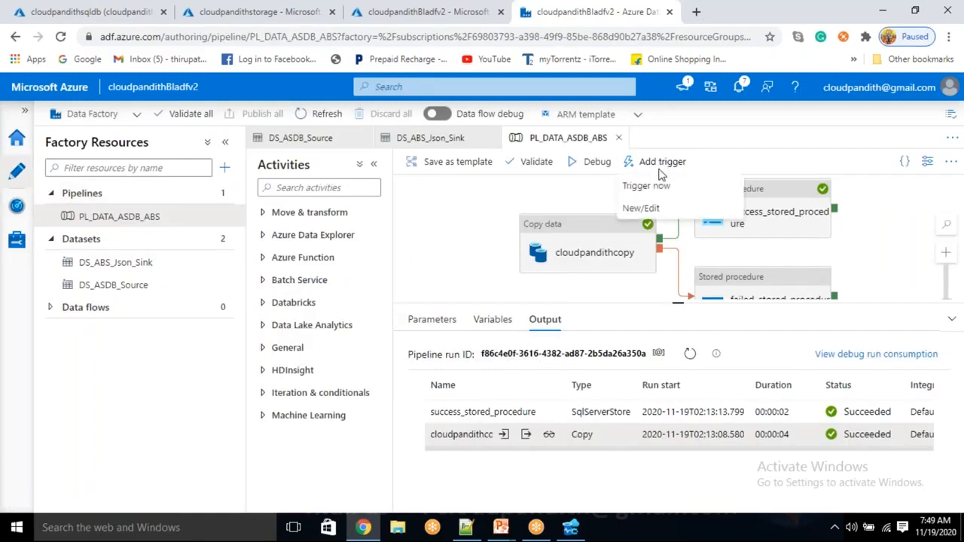
left_click(652, 210)
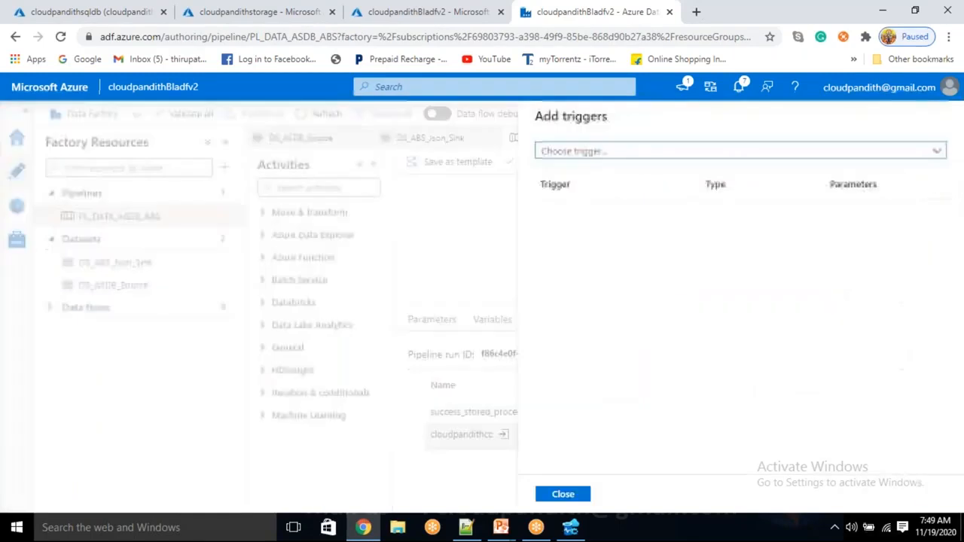
left_click(598, 152)
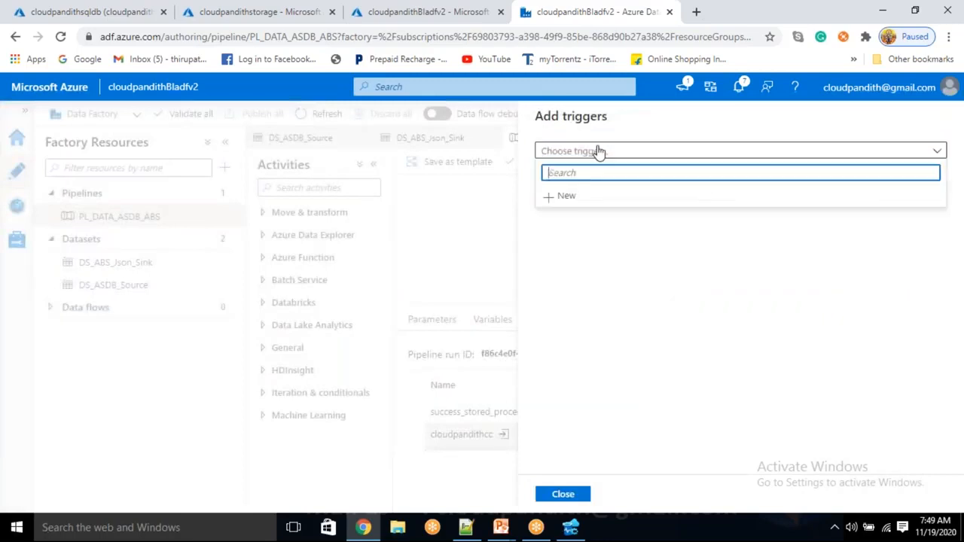
left_click(573, 197)
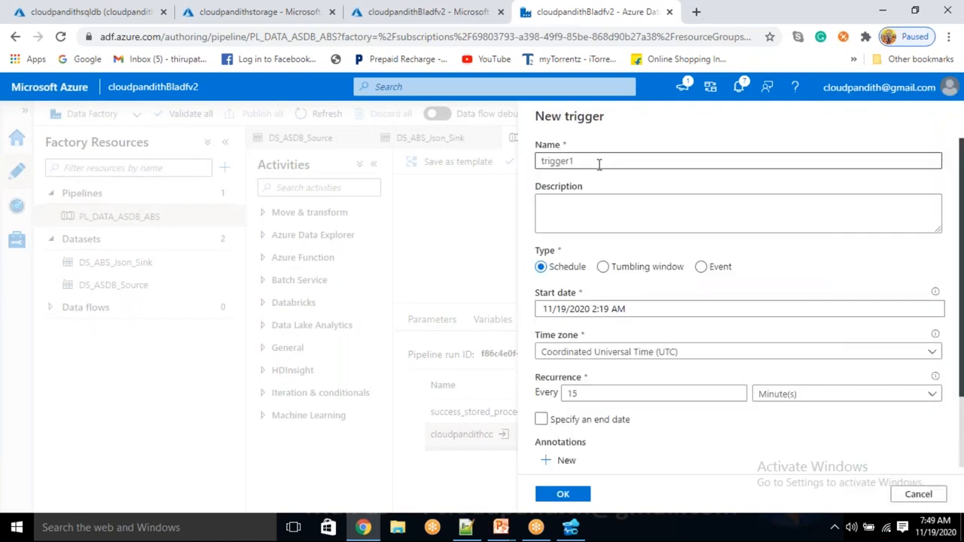
Name the new trigger cloudpandithtrigger
left_click(599, 164)
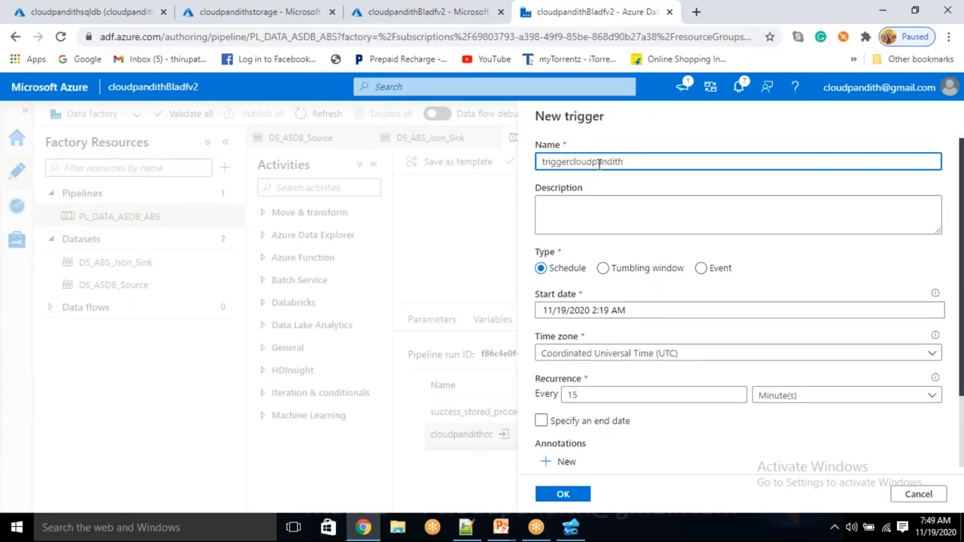
key("BackSpace")
key("BackSpace")
key("BackSpace")
key("BackSpace")
key("BackSpace")
key("BackSpace")
key("BackSpace")
key("BackSpace")
type("cloudpandith")
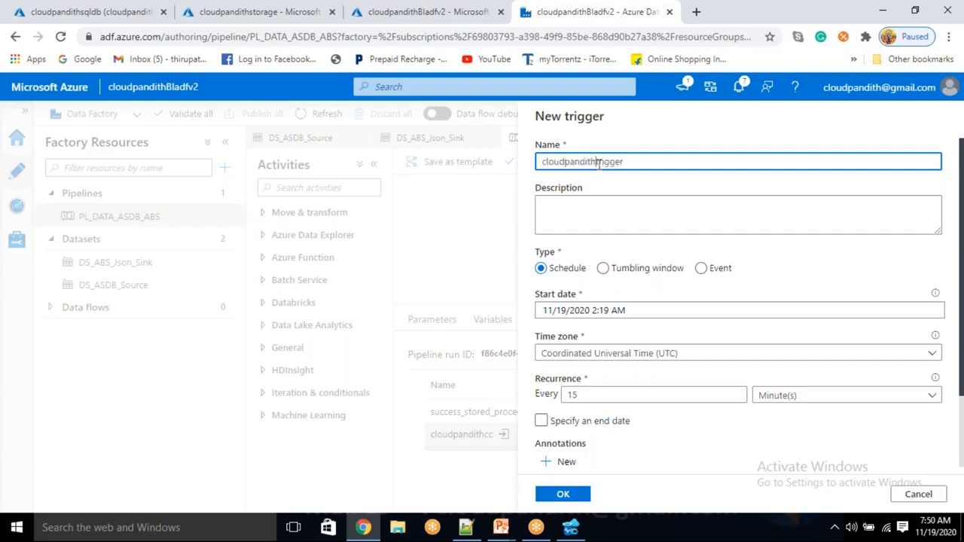
Look through the new trigger's type, time zone, start date and recurrence settings
left_click(701, 268)
left_click(591, 353)
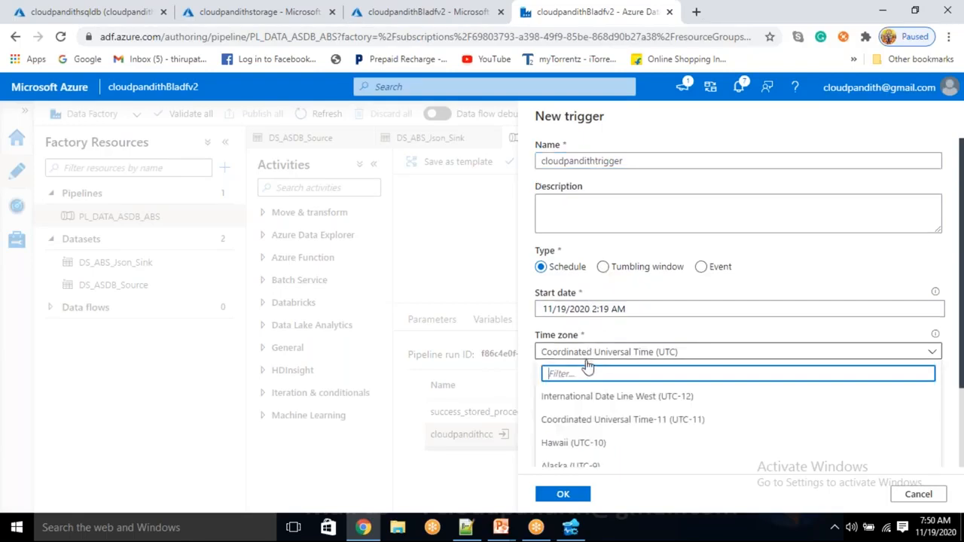
scroll(585, 365, "down", 1)
left_click(621, 219)
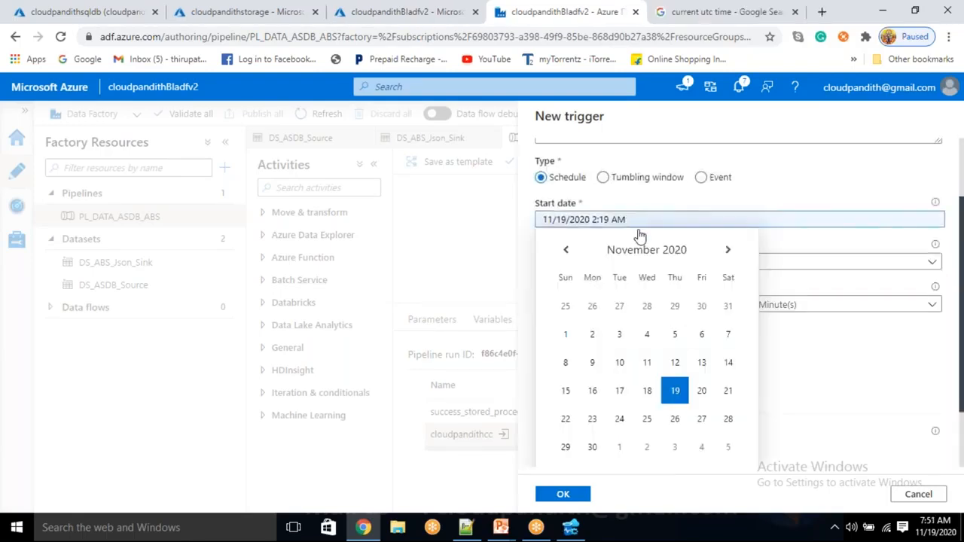
left_click(835, 371)
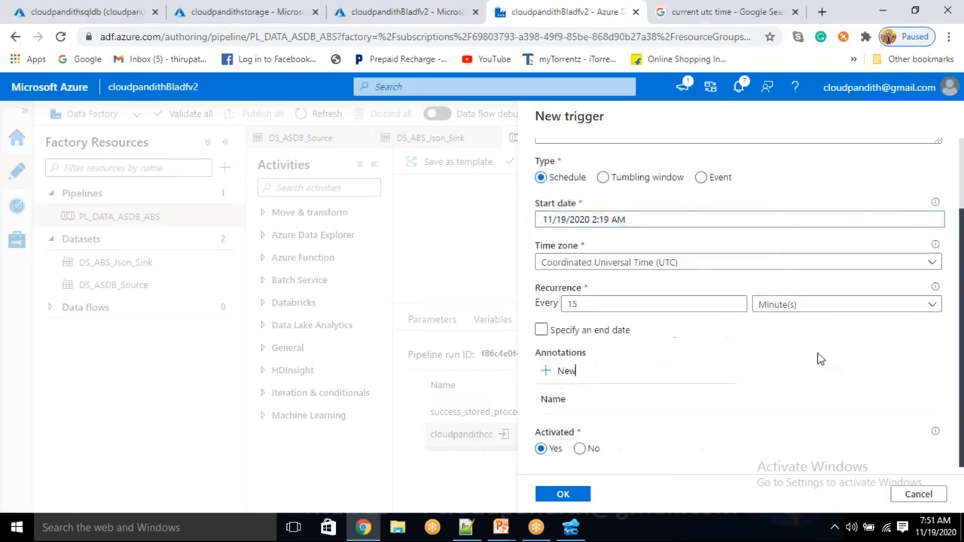
left_click(604, 304)
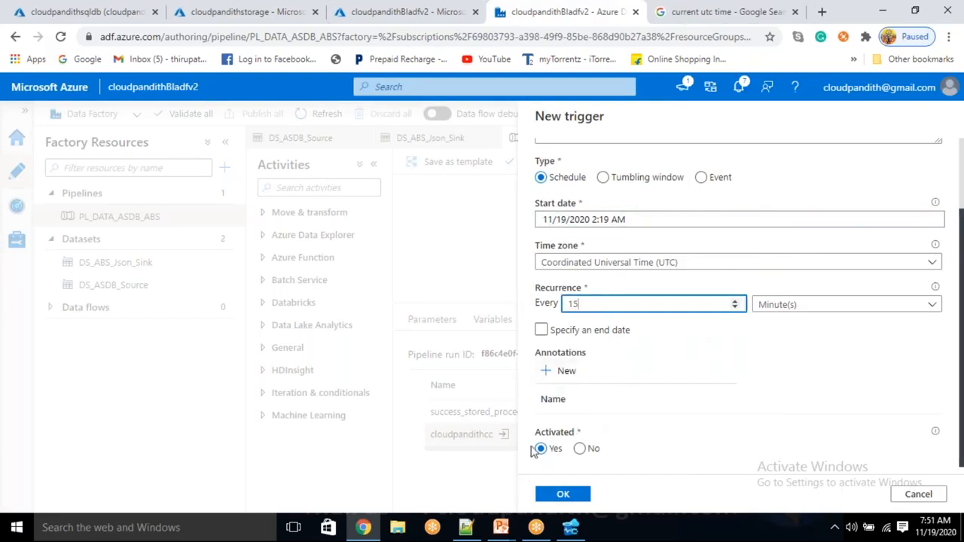
Set the schedule trigger's start date to 11/19/2020 2:23 AM and continue to its run parameters
left_click(641, 218)
scroll(597, 384, "down", 2)
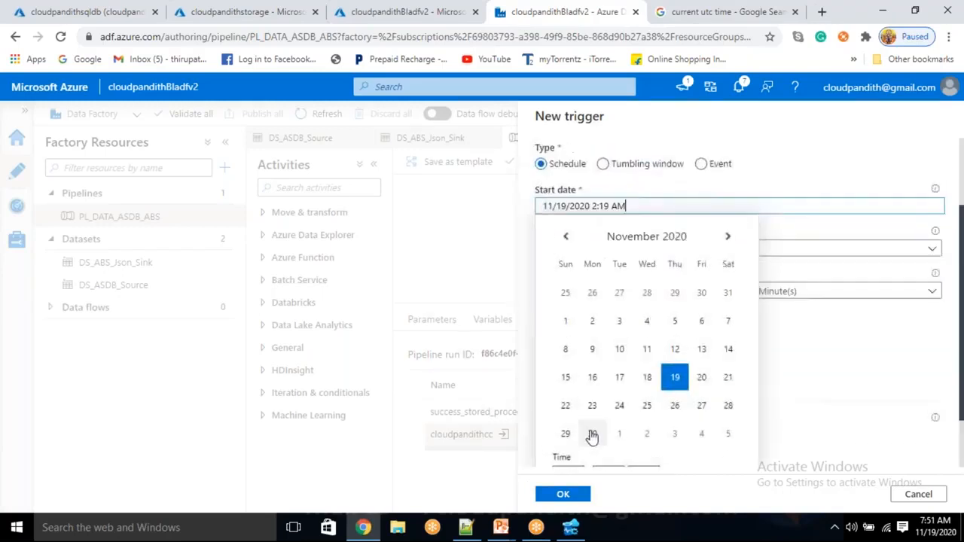
left_click(618, 404)
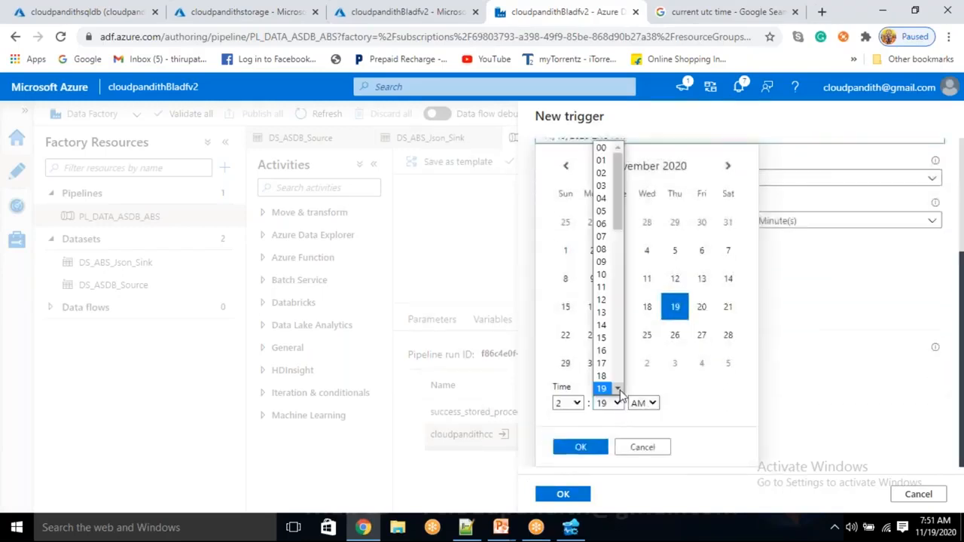
left_click(618, 389)
left_click(617, 390)
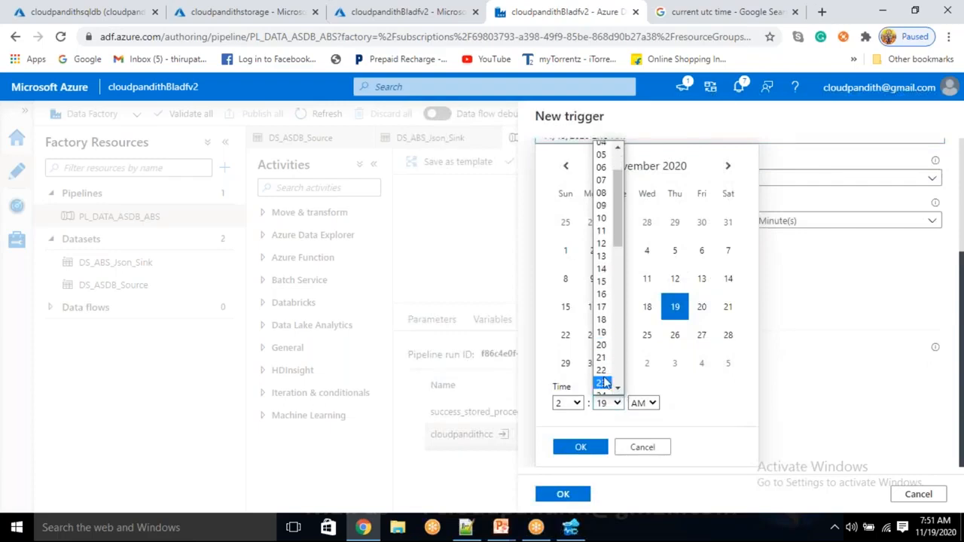
left_click(604, 383)
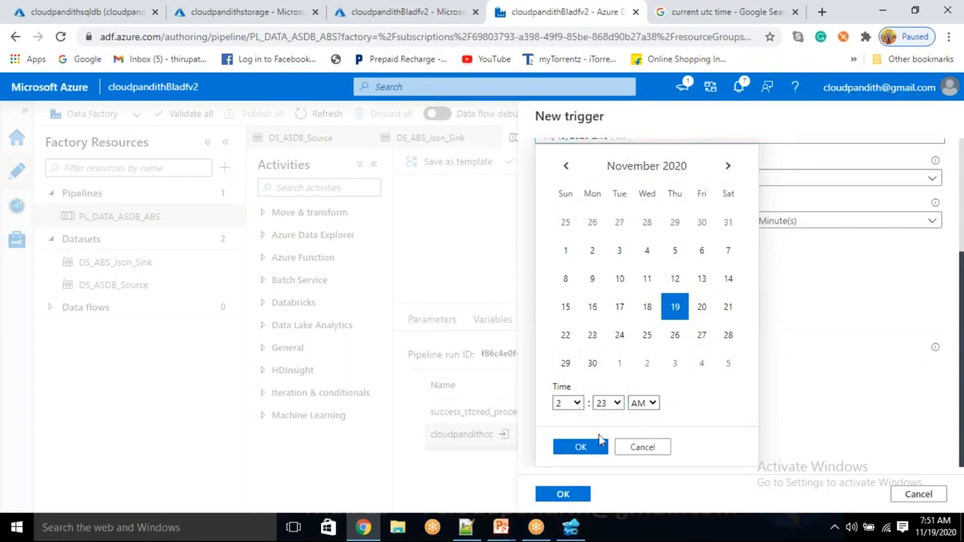
left_click(580, 449)
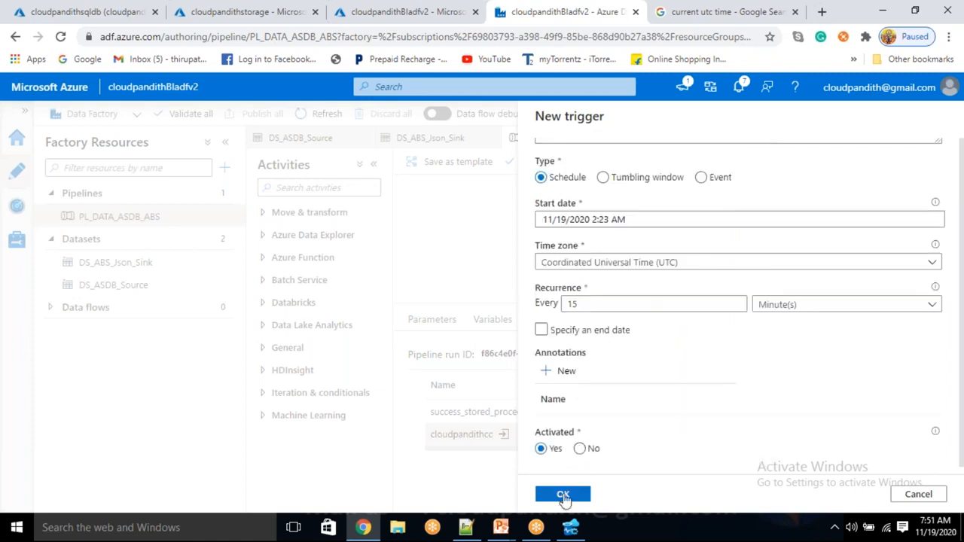
left_click(563, 495)
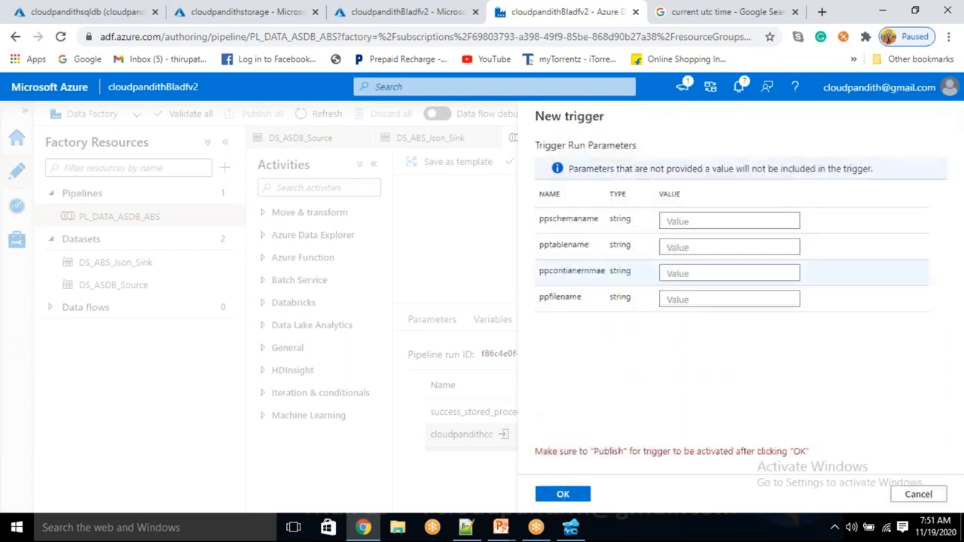
Set the trigger run parameters: ppschemaname to dbo, pptablename to cust, ppcontianernmae to scheudlerun and ppfilename to customer.json
left_click(693, 220)
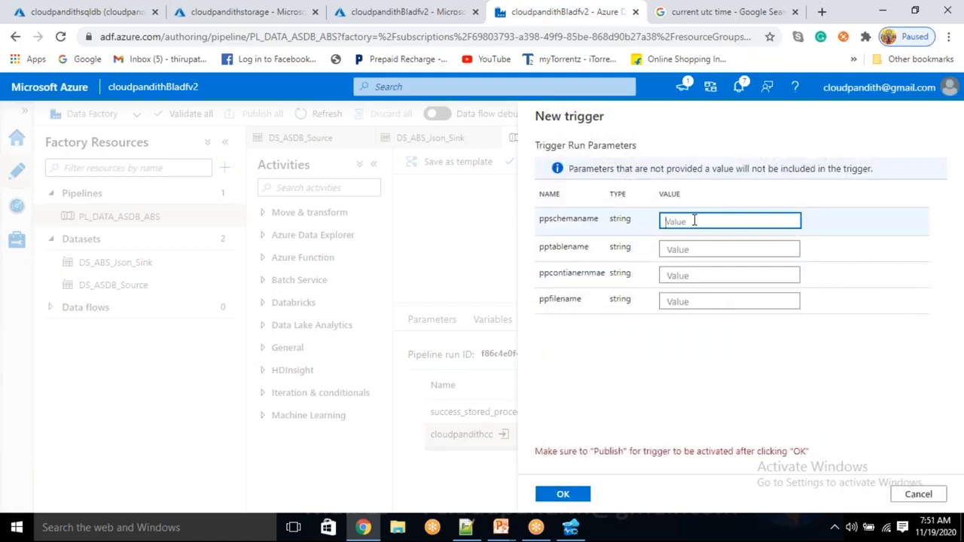
type("dbo")
key("Tab")
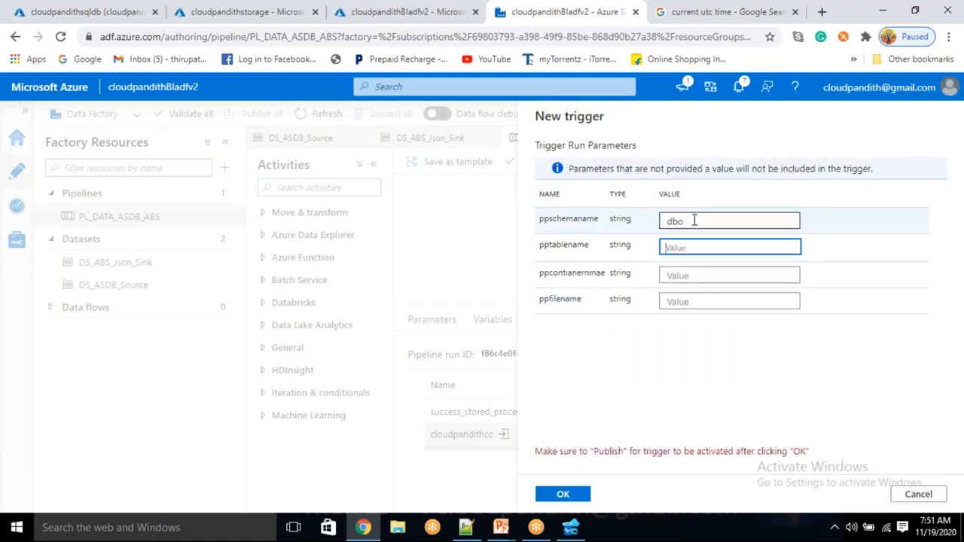
type("cust")
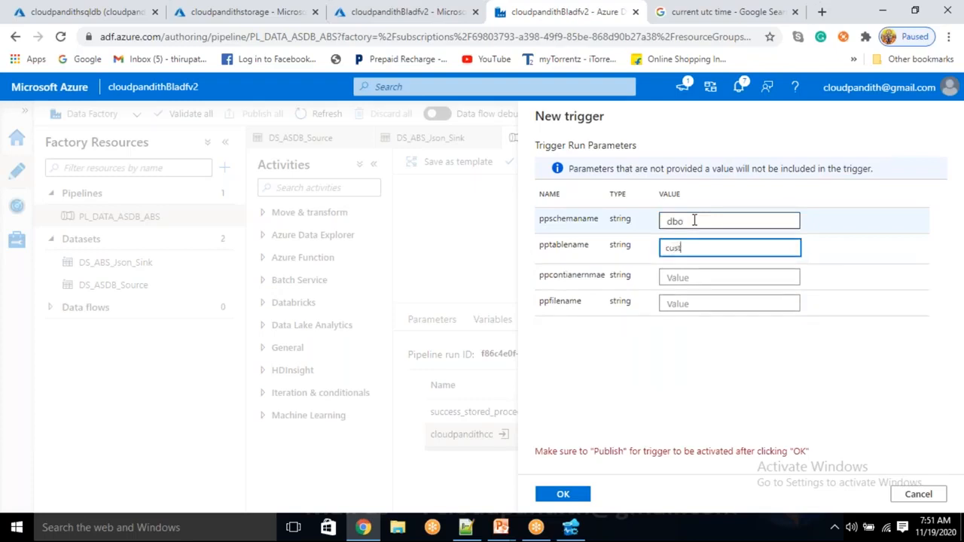
key("Tab")
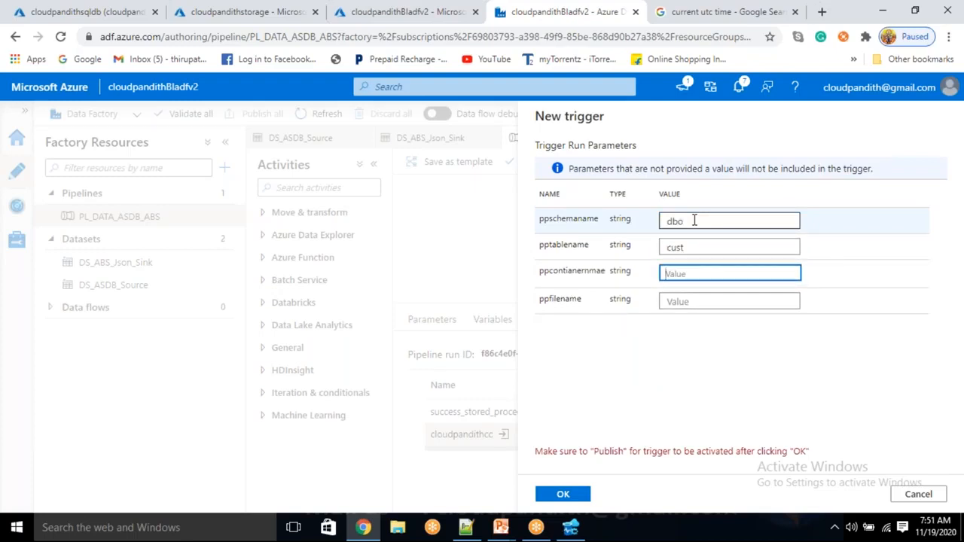
type("scheudlerun")
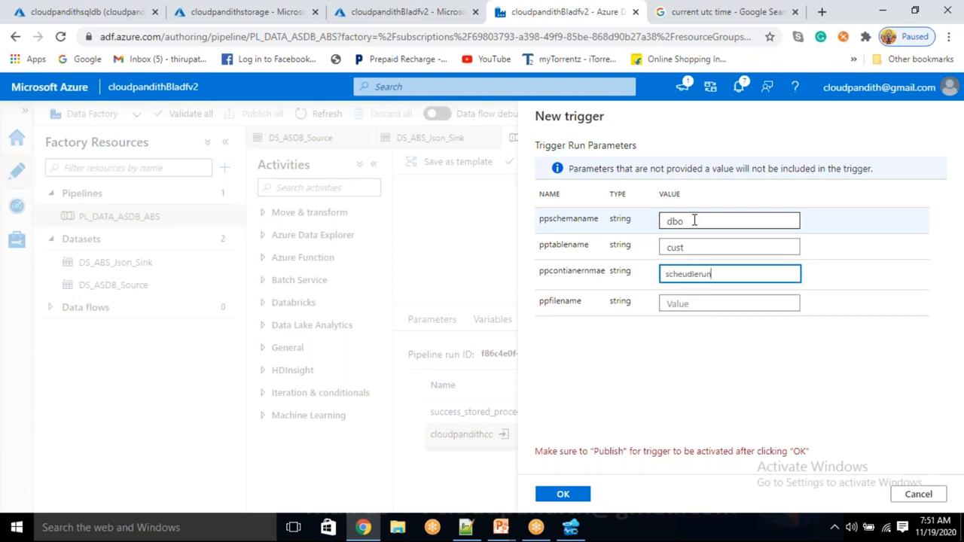
key("Tab")
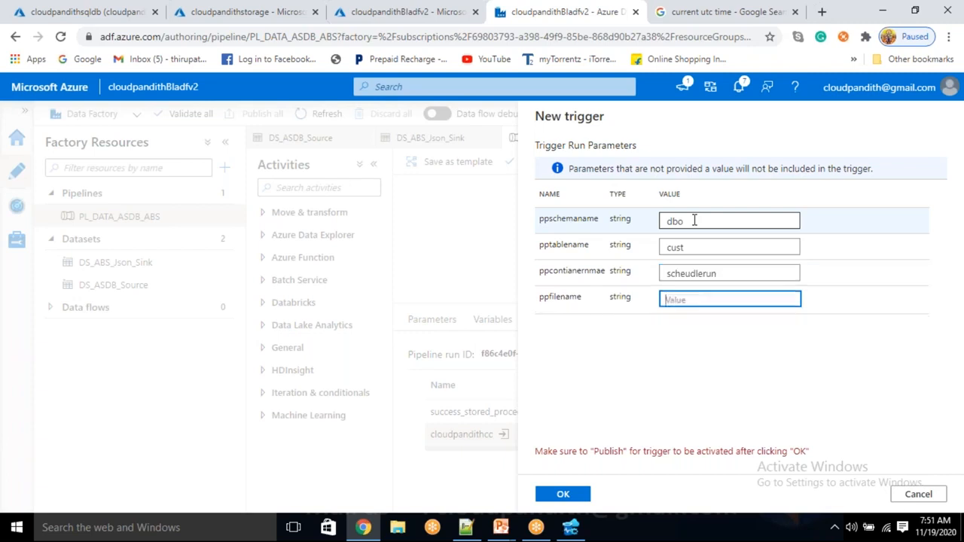
type("customer.json")
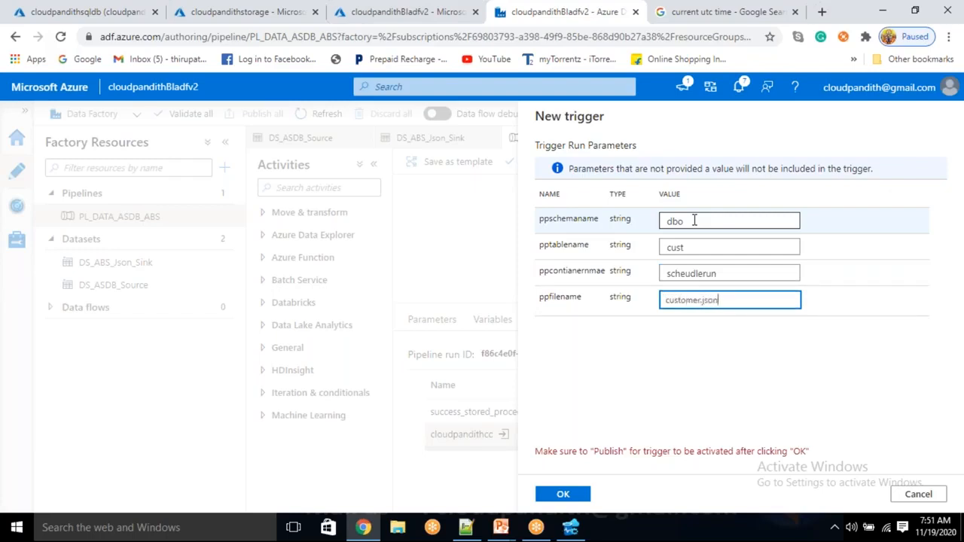
Confirm the new trigger and publish the pending cloudpandithtrigger change
left_click(563, 495)
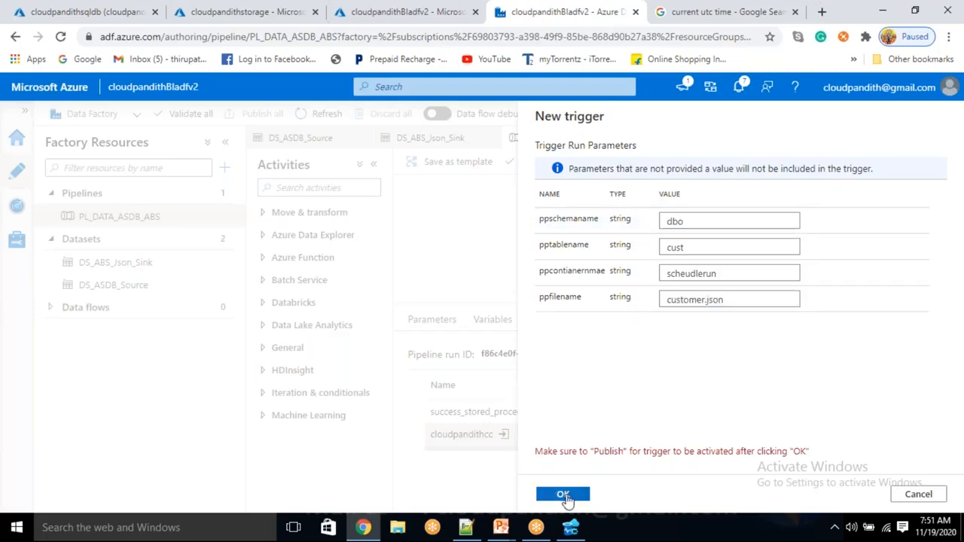
left_click(257, 113)
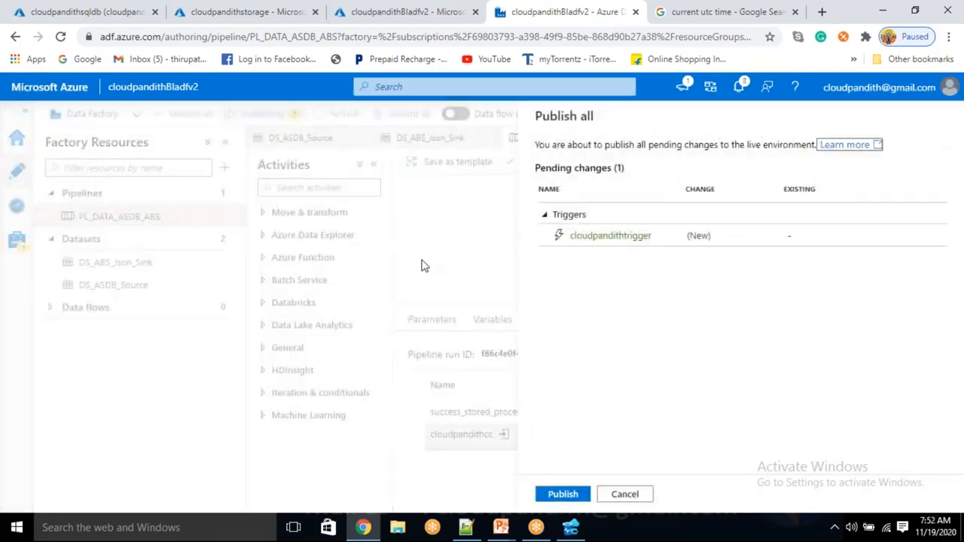
left_click(566, 494)
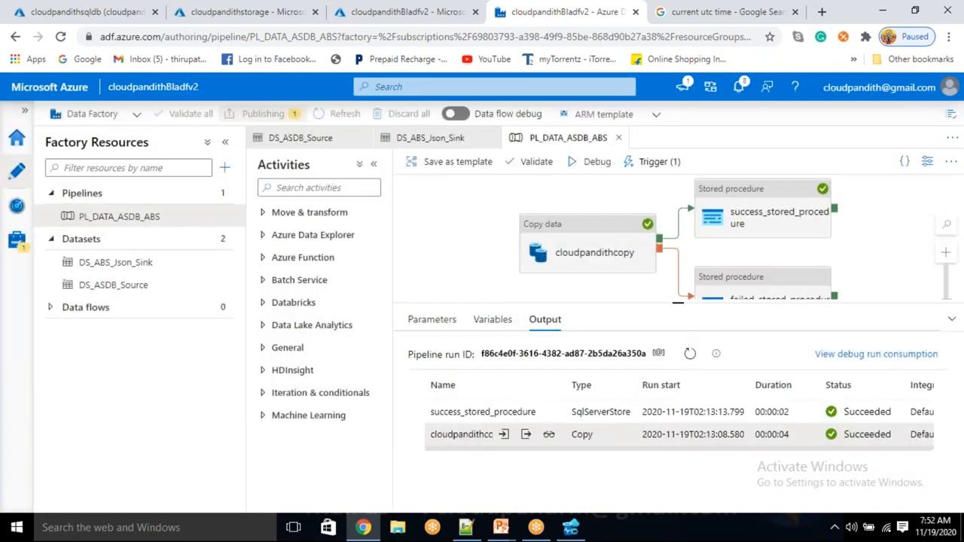
Switch to the Google results and rerun the "current utc time" search to check the clock against the trigger's start
left_click(675, 22)
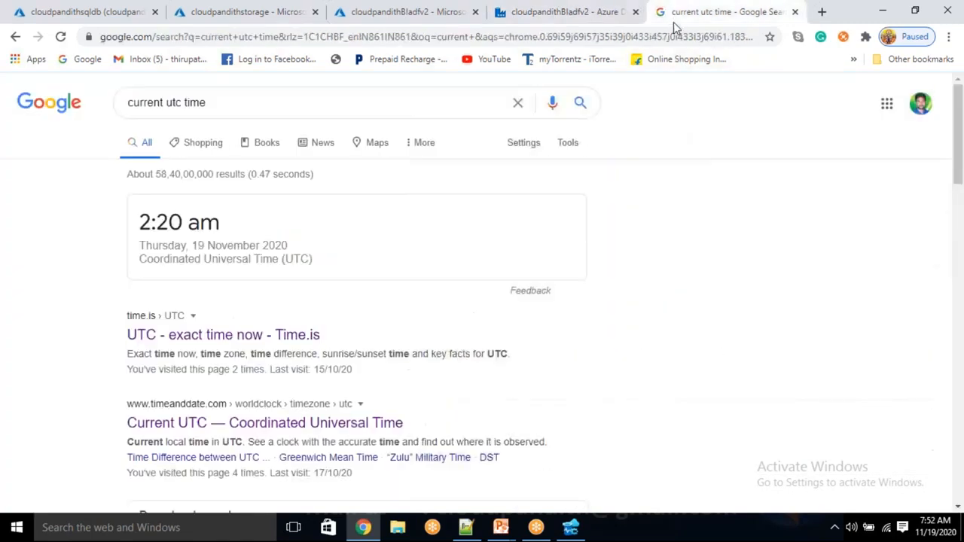
left_click(226, 111)
key("Return")
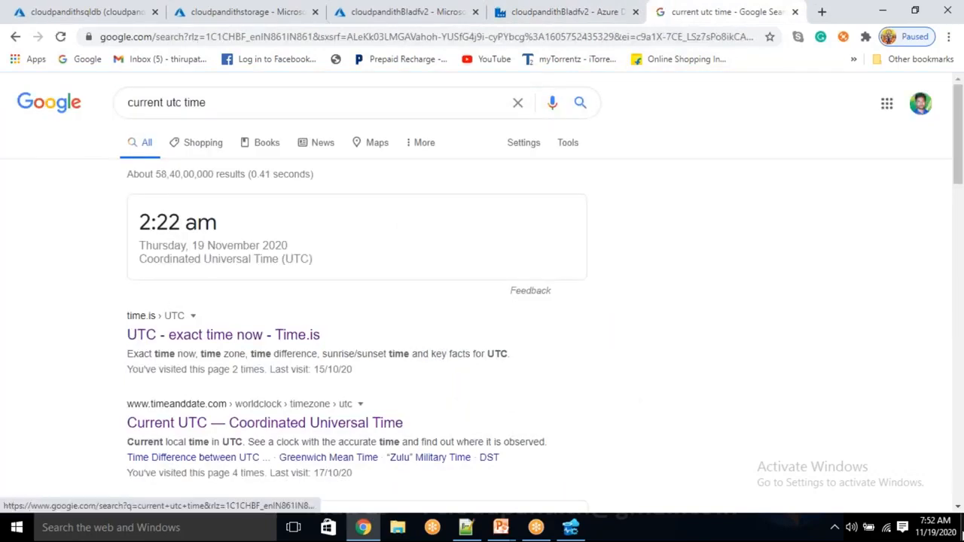
left_click(943, 536)
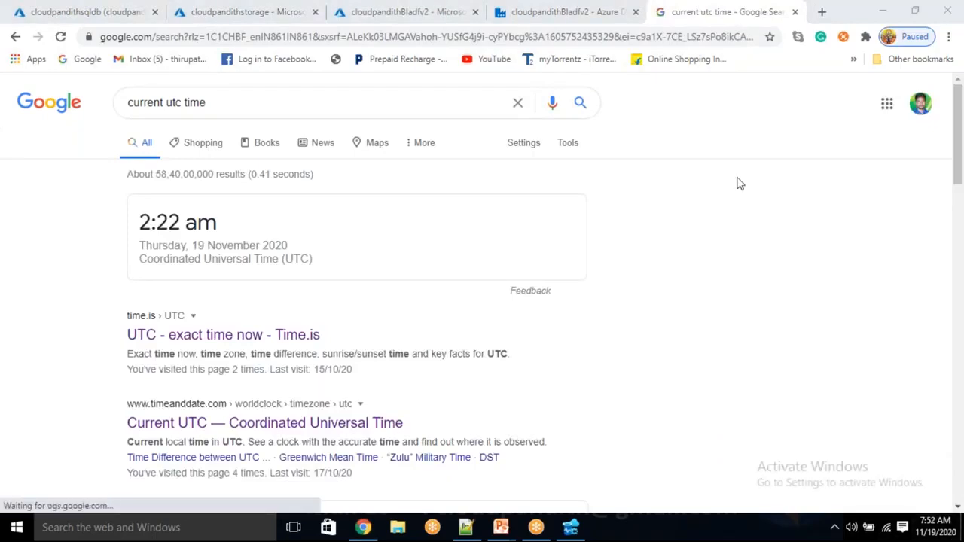
Check the trigger's publishing status in Data Factory and rerun the Google search for "current utc time"
left_click(577, 23)
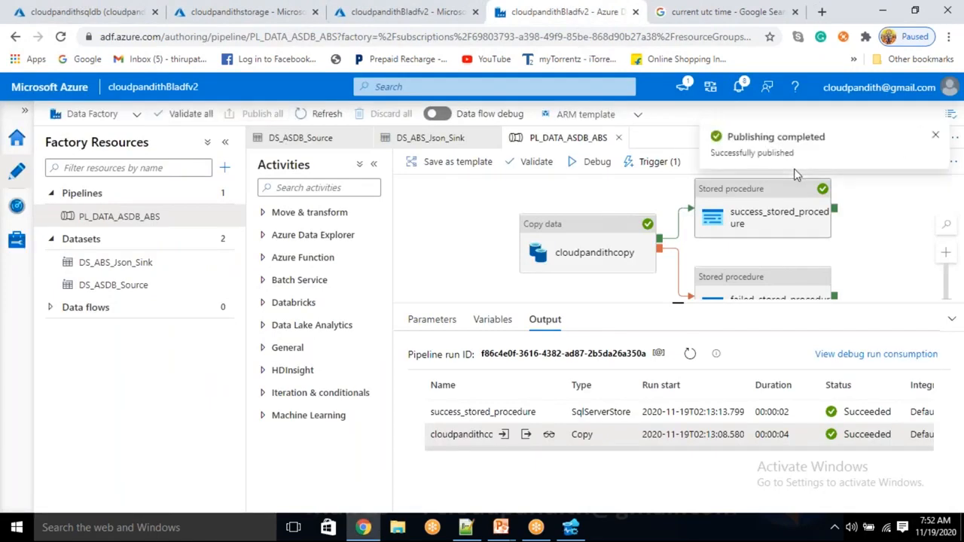
left_click(700, 16)
left_click(216, 106)
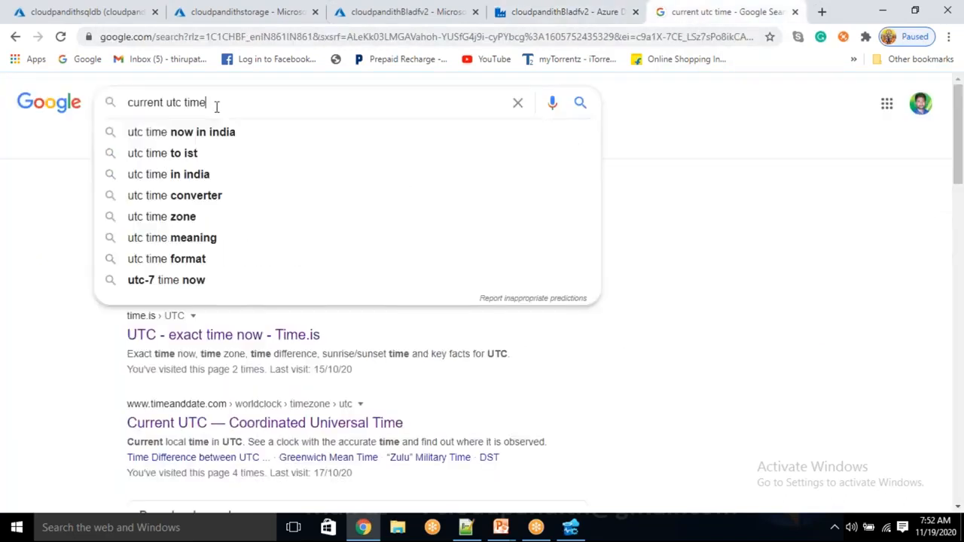
key("Return")
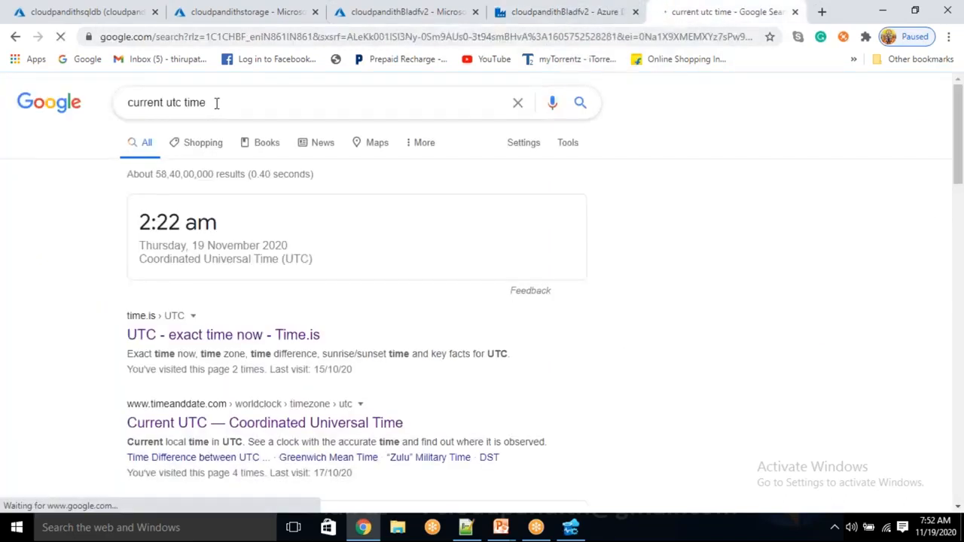
Search Google for "current utc time with seconds" and open the timeanddate.com Current UTC page
left_click(216, 103)
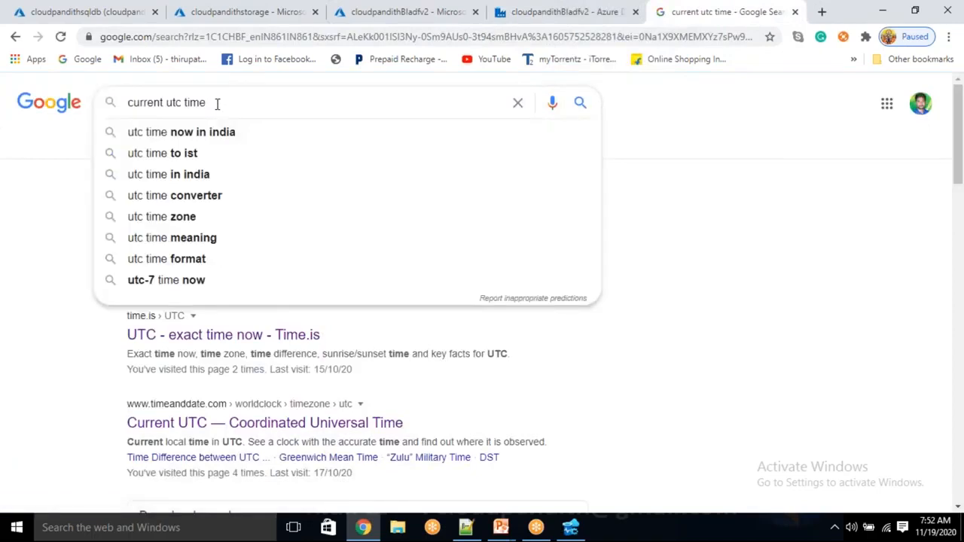
type("and")
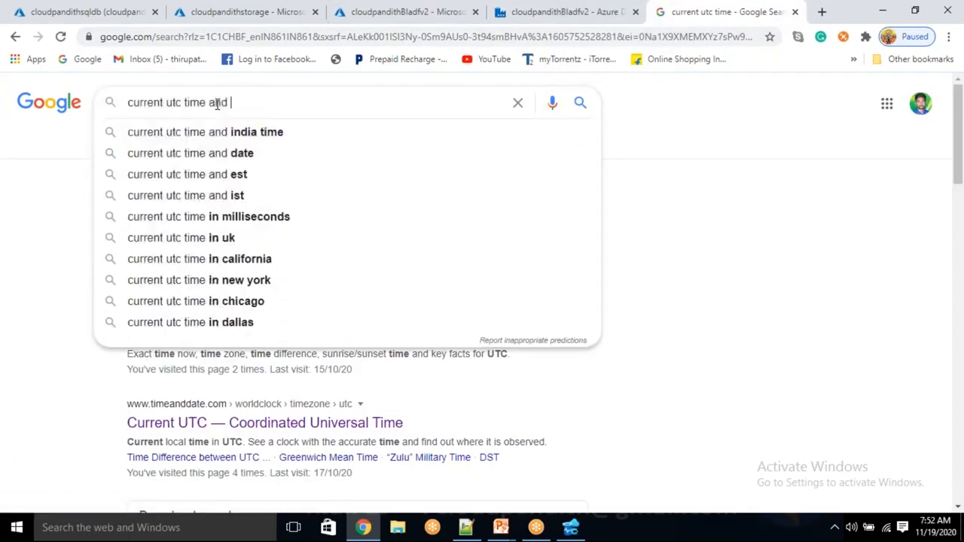
key("BackSpace")
key("BackSpace")
key("BackSpace")
key("BackSpace")
key("BackSpace")
type("w")
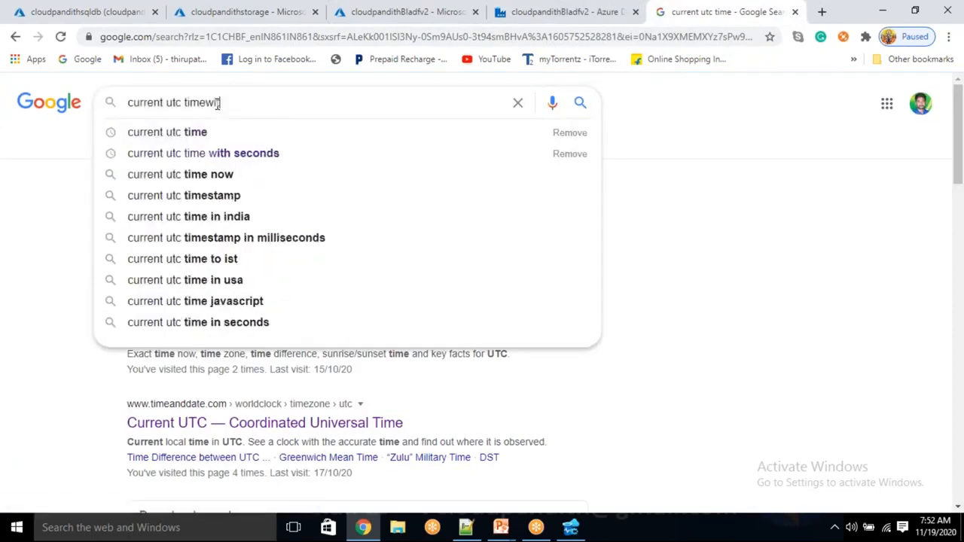
type("ith seconds")
key("Return")
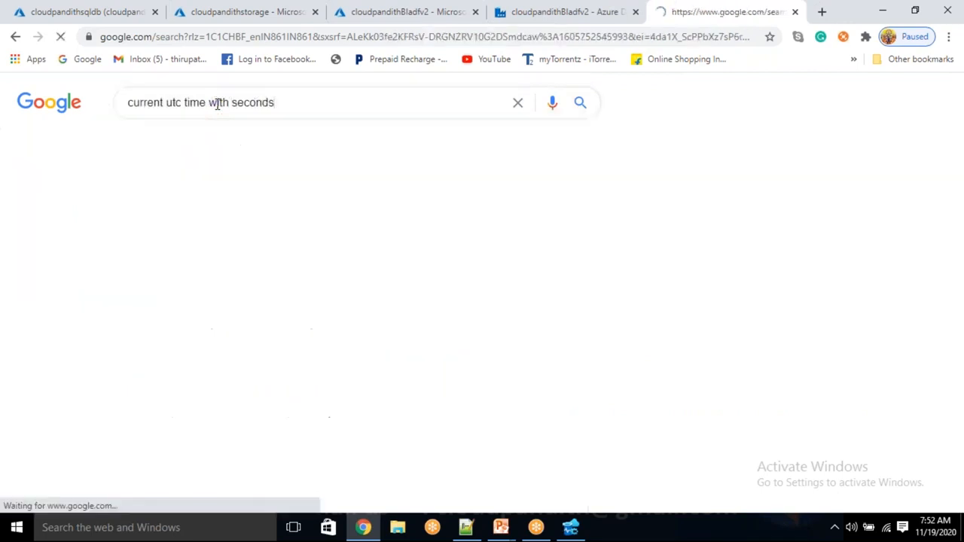
left_click(224, 221)
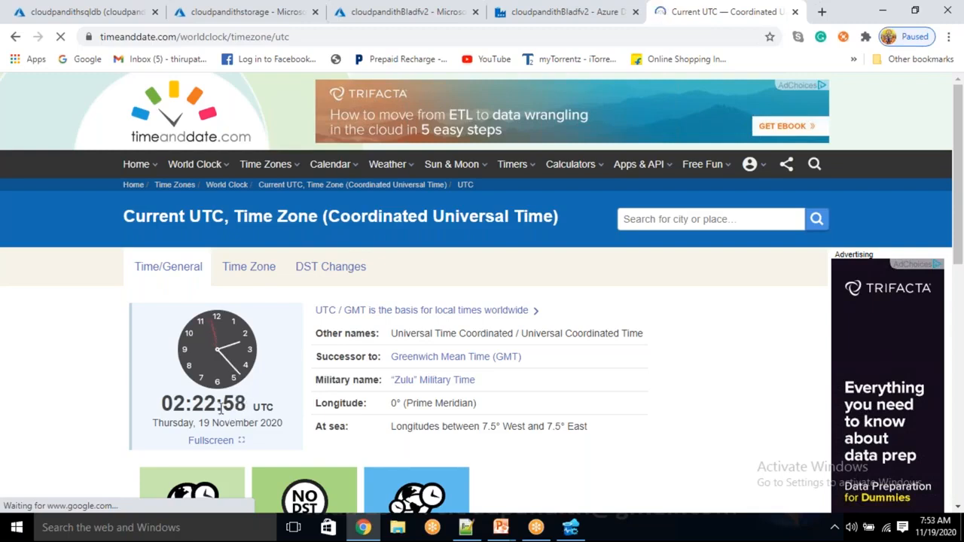
Return to Data Factory, open the monitored pipeline runs and compare what triggered each PL_DATA_ASDB_ABS run
left_click(577, 16)
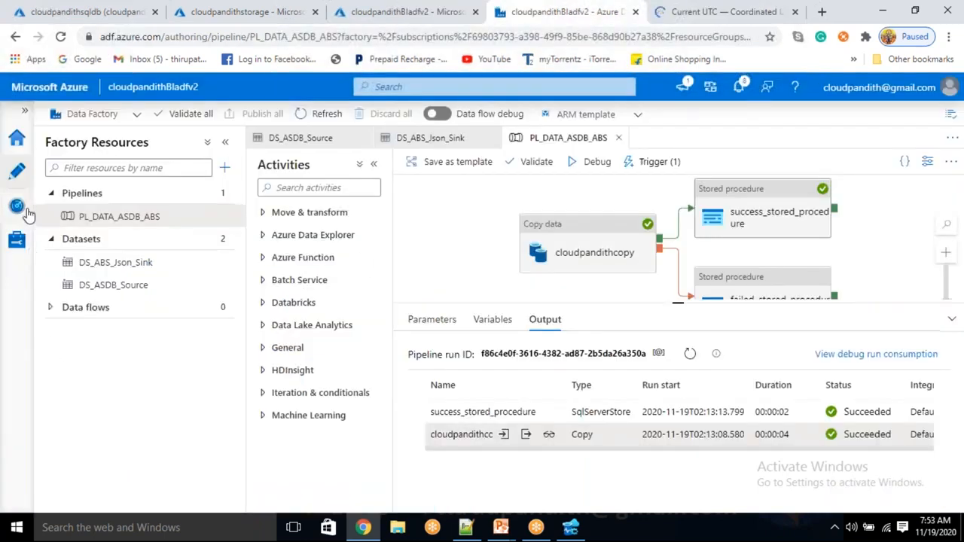
left_click(17, 206)
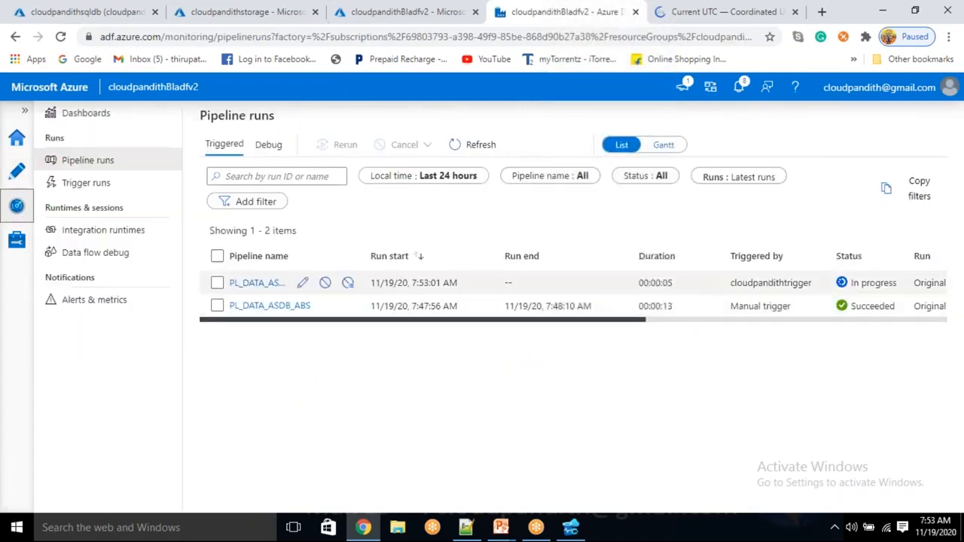
left_click_drag(824, 307, 731, 311)
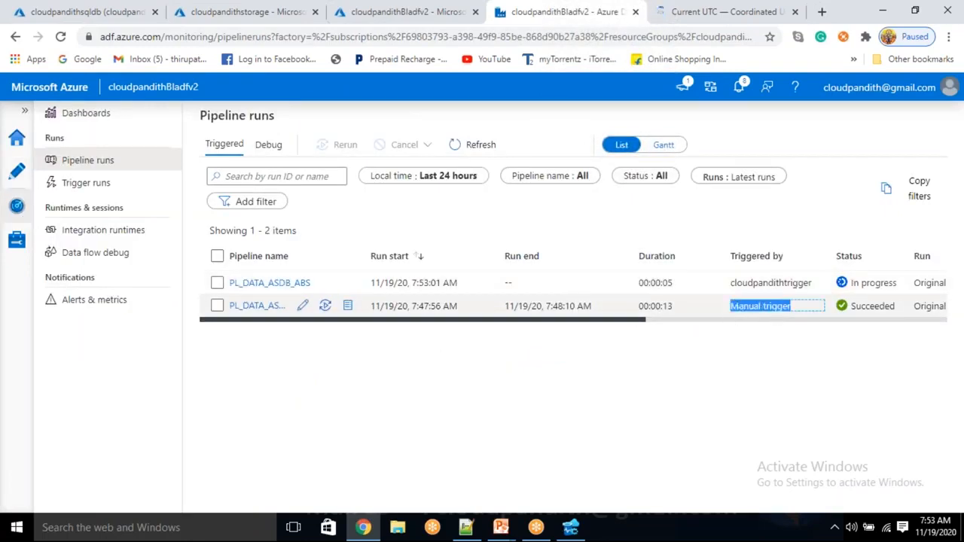
left_click_drag(824, 284, 736, 282)
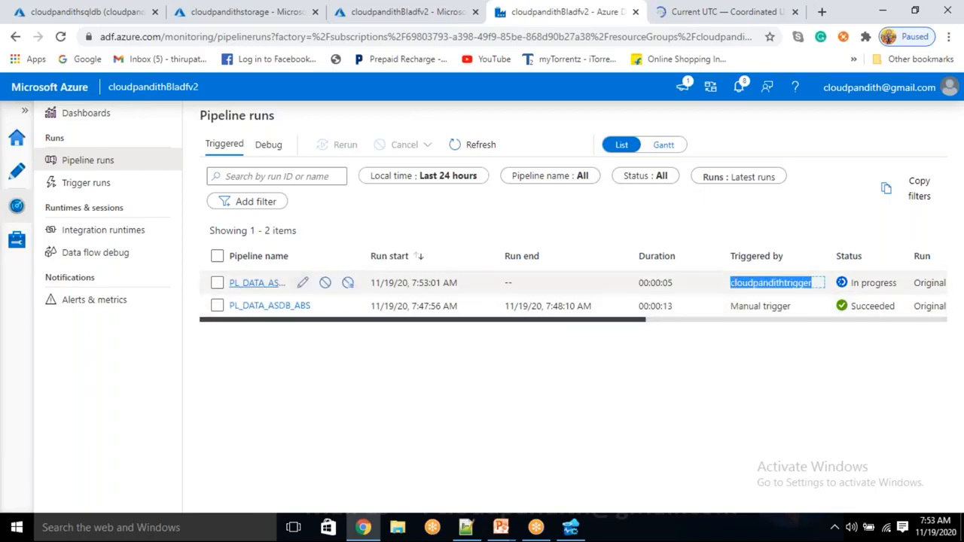
Open the trigger runs and examine the cloudpandithtrigger entry's name, trigger type and remaining columns
left_click(75, 192)
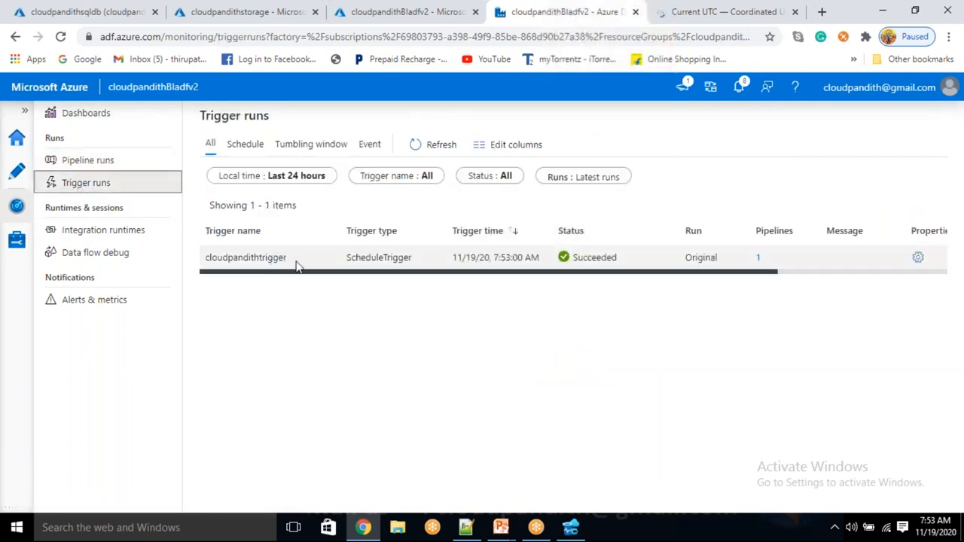
left_click_drag(289, 262, 212, 263)
left_click(370, 308)
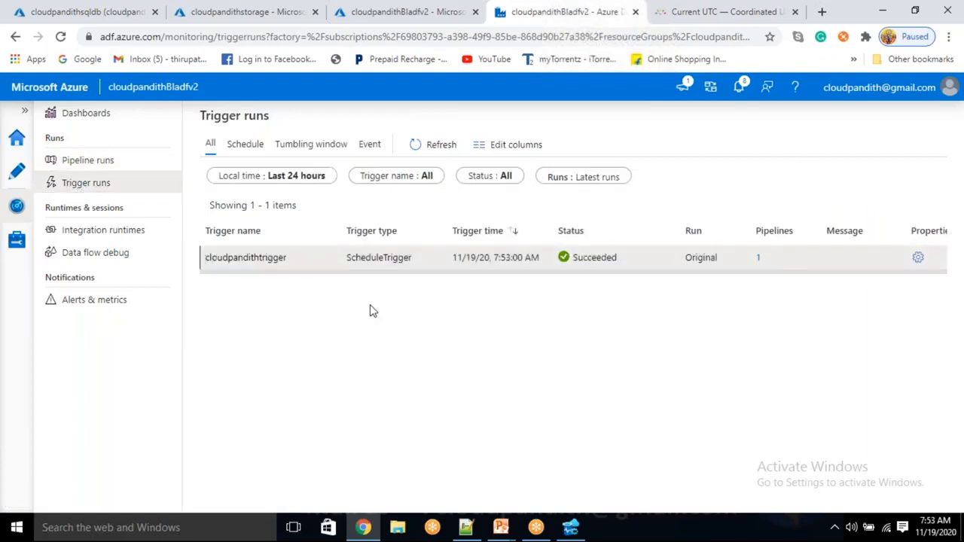
left_click_drag(415, 260, 344, 262)
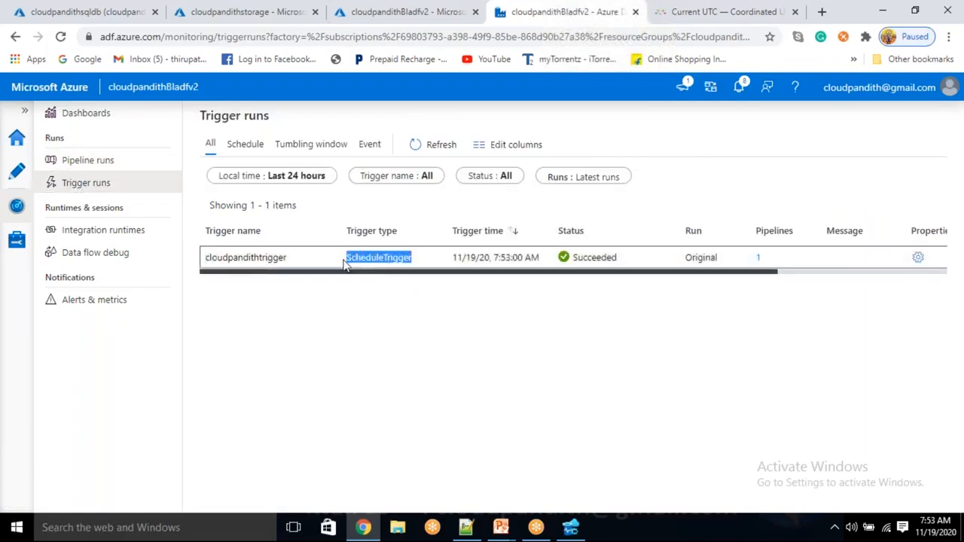
left_click(383, 318)
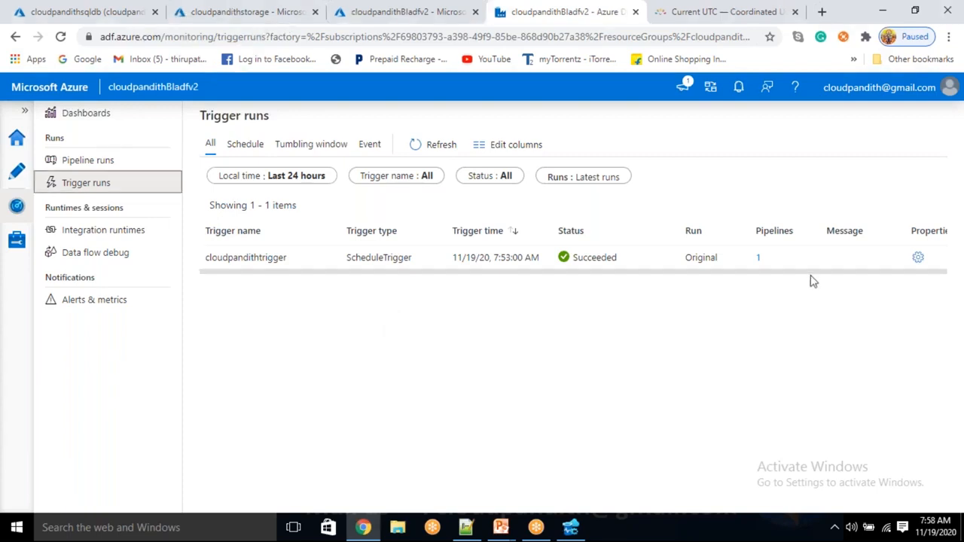
left_click_drag(687, 272, 859, 272)
Switch to Azure Data Studio and examine the scheduled run's trigger ID, source, destination and trigger type in the pipeline_log results
key("alt+Tab")
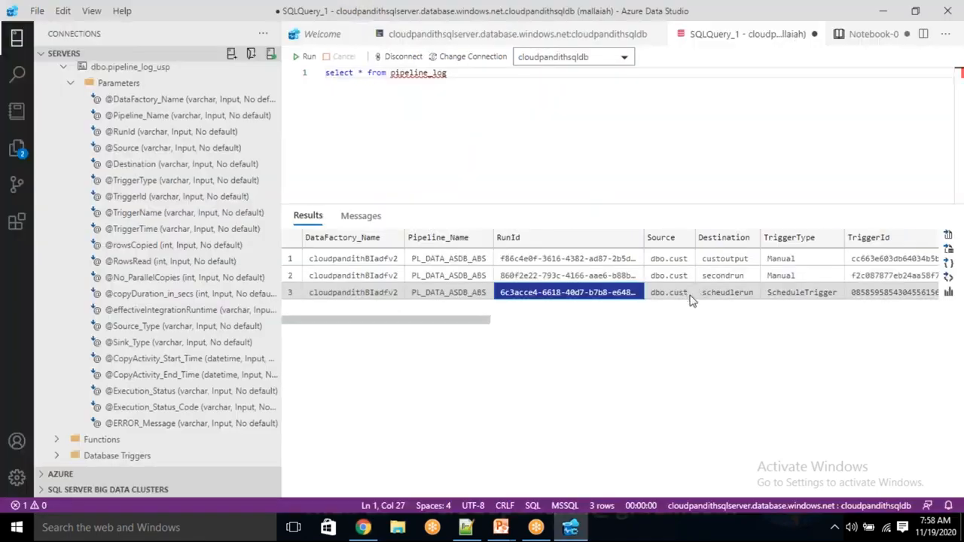
left_click(871, 296)
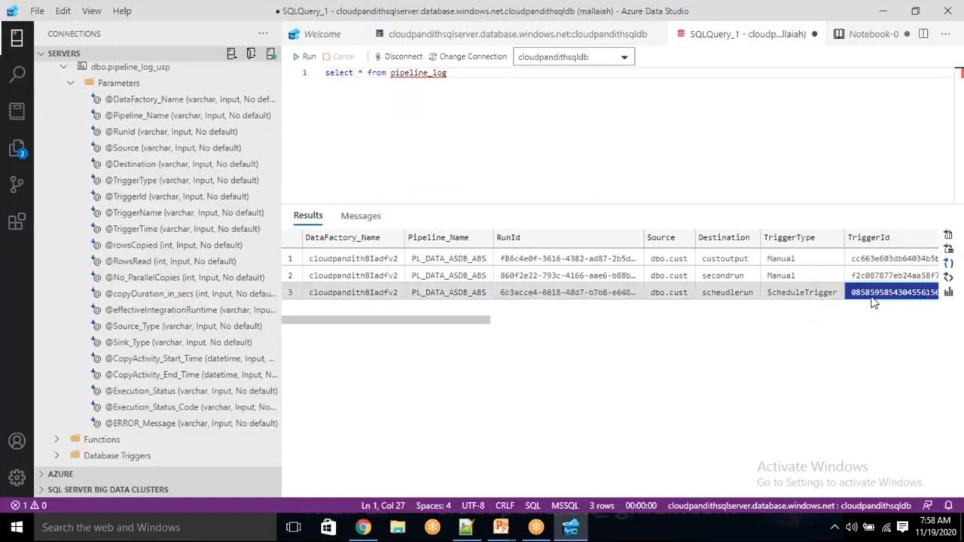
left_click(669, 292)
left_click_drag(464, 321, 518, 329)
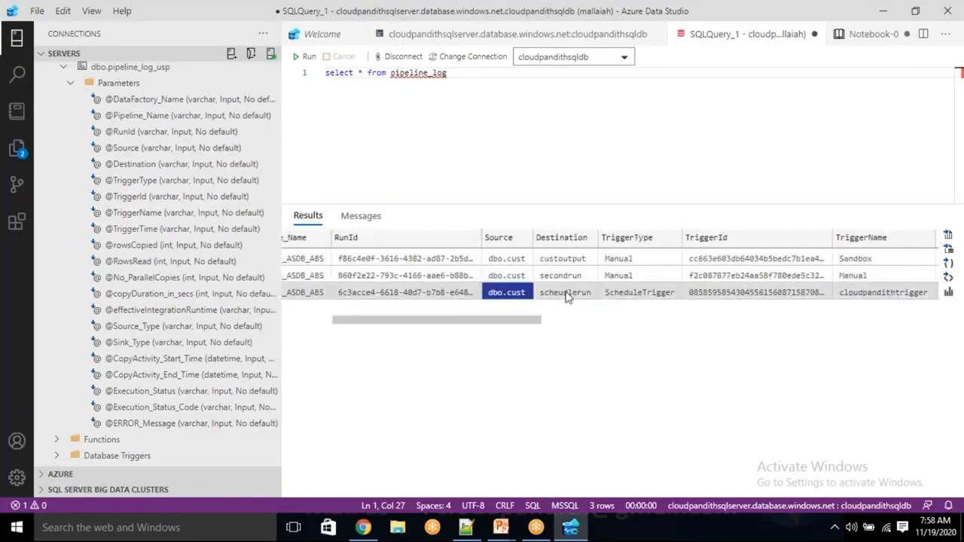
left_click(566, 293)
left_click(625, 295)
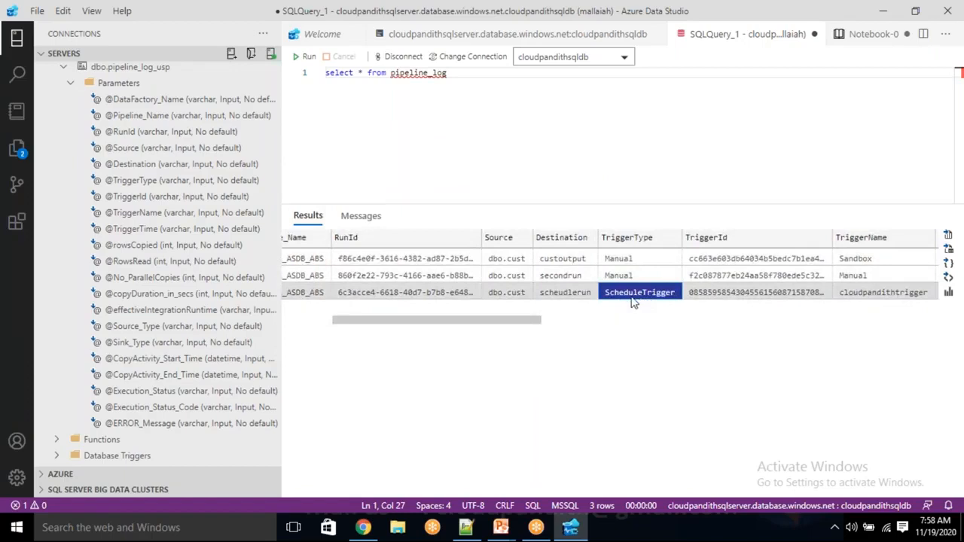
Examine the scheduled run's trigger time, rows copied and read, parallel copies, copy duration and integration runtime in the pipeline_log results
left_click_drag(537, 323, 673, 324)
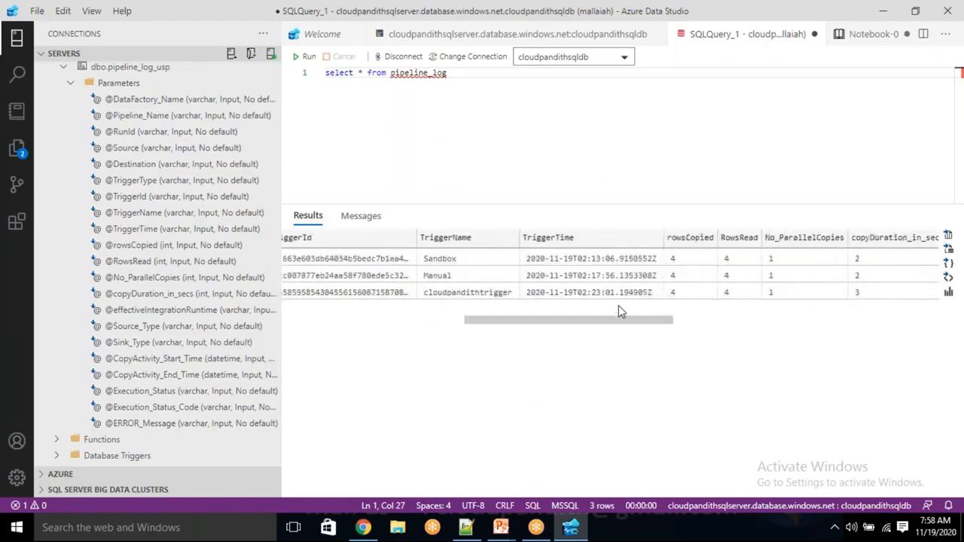
left_click(596, 294)
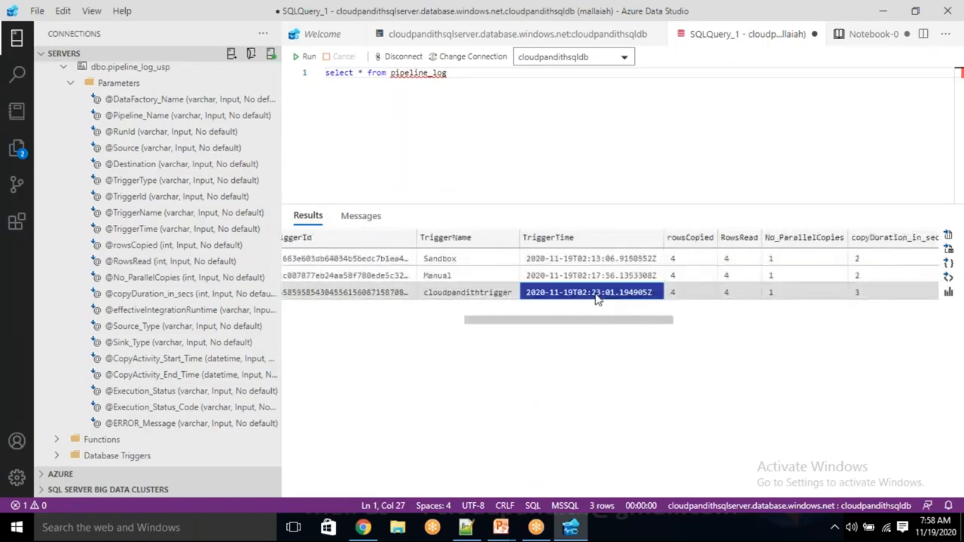
left_click(689, 294)
left_click(730, 294)
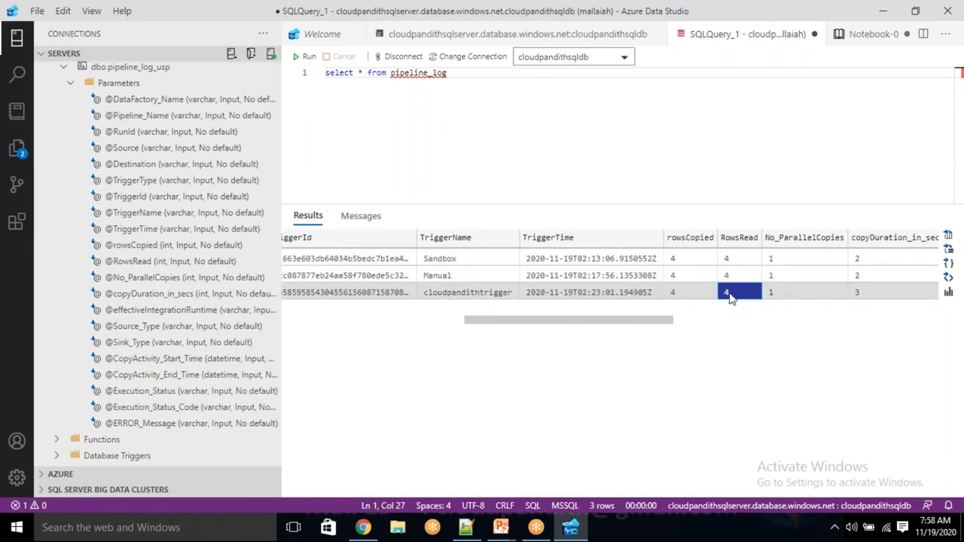
left_click(803, 293)
left_click_drag(671, 324, 776, 325)
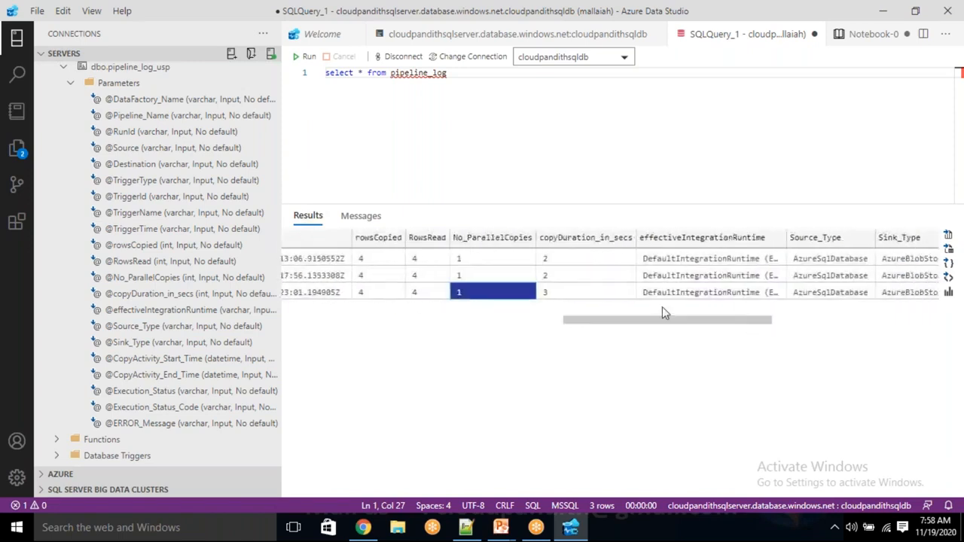
left_click(590, 294)
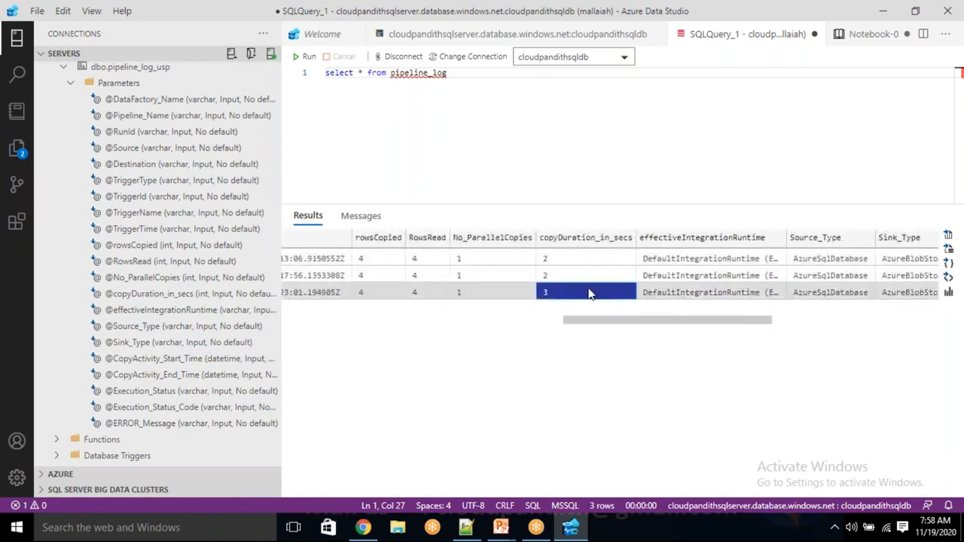
left_click(670, 296)
left_click(682, 329)
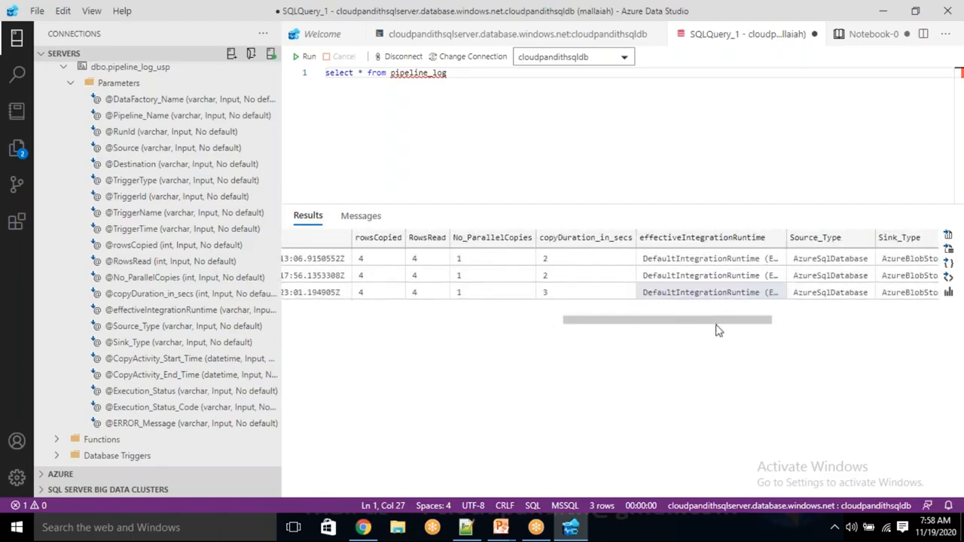
Examine the scheduled run's copy activity start time, execution status and status code in the pipeline_log results
left_click_drag(719, 323, 883, 324)
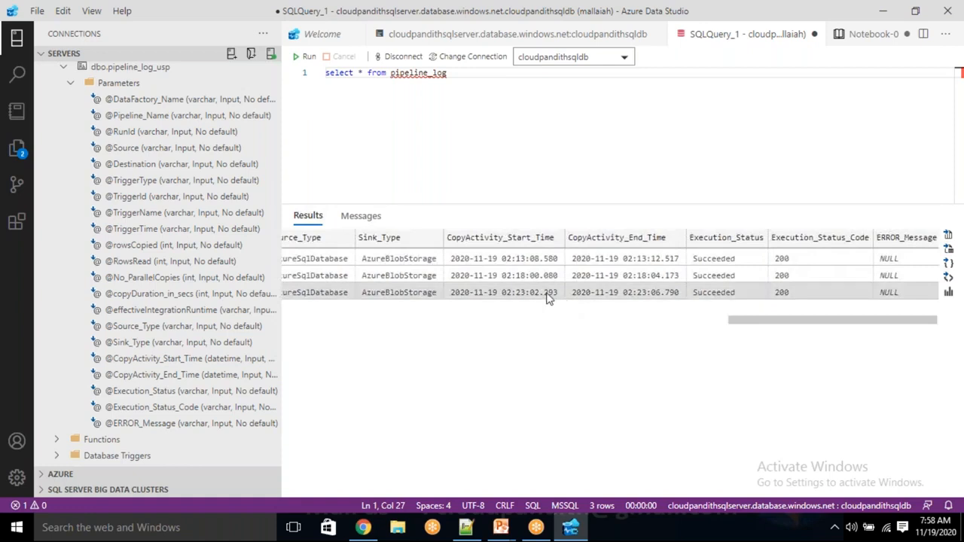
left_click(549, 295)
left_click_drag(768, 329, 896, 329)
left_click(754, 294)
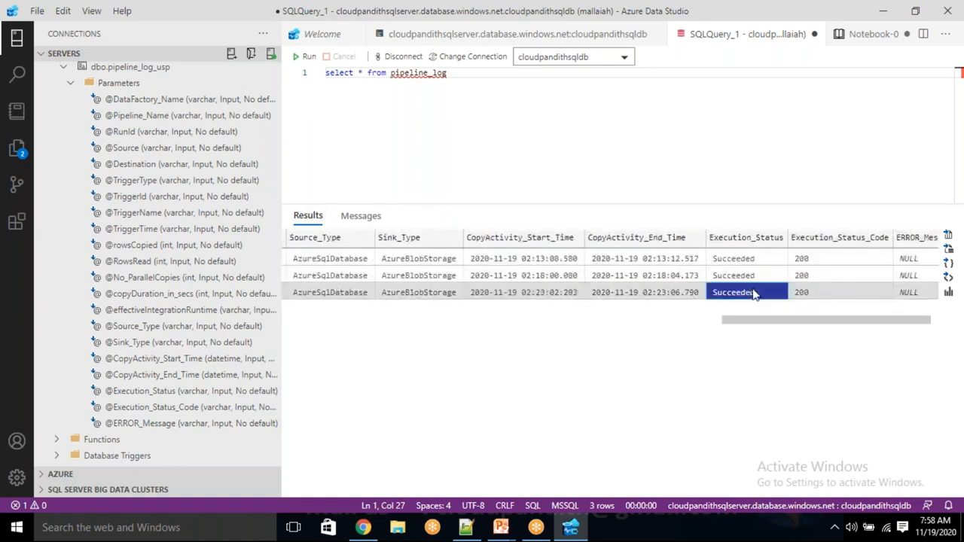
left_click(816, 295)
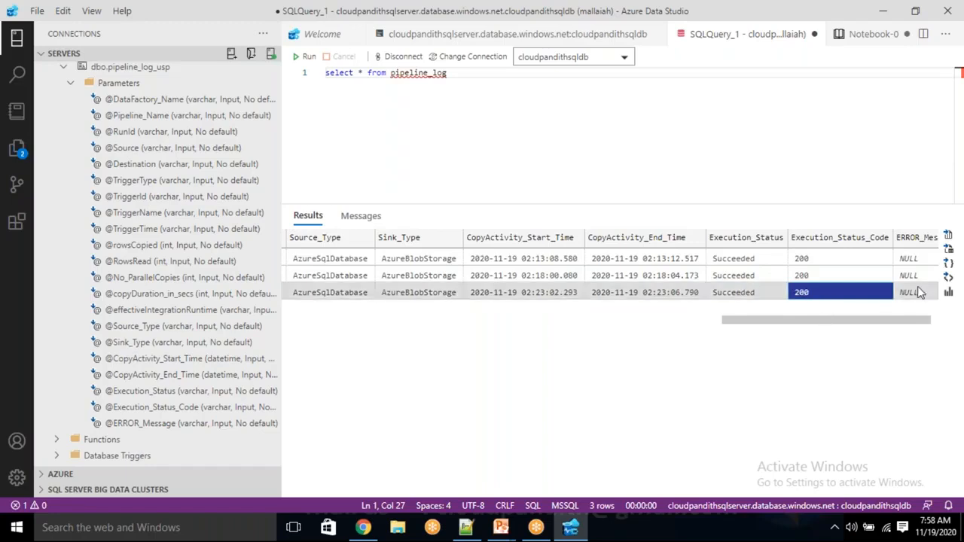
Revisit the Data Factory trigger runs and, back in Azure Data Studio, compare the scheduled run's RunId and TriggerId in the pipeline_log results
key("alt+Tab")
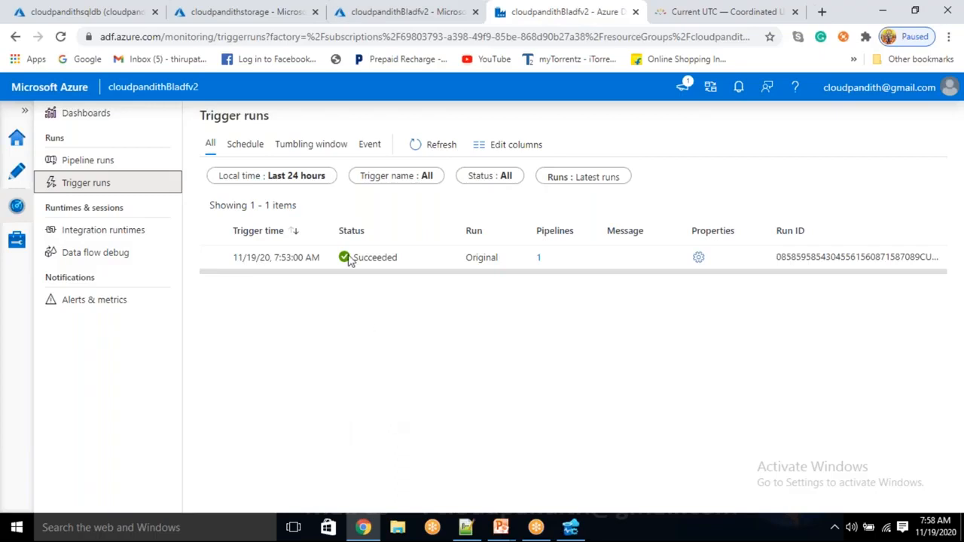
left_click(18, 178)
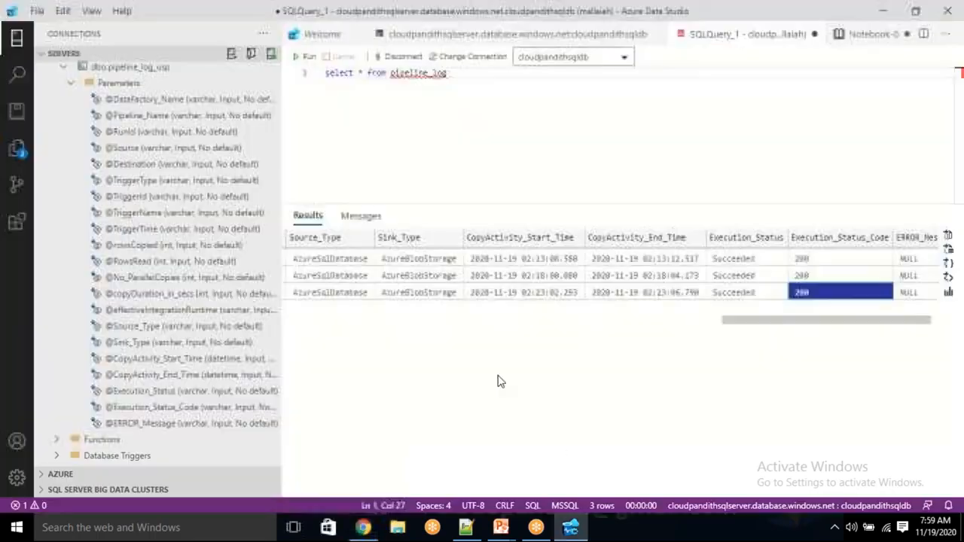
left_click(471, 294)
left_click_drag(786, 326, 357, 385)
left_click(511, 296)
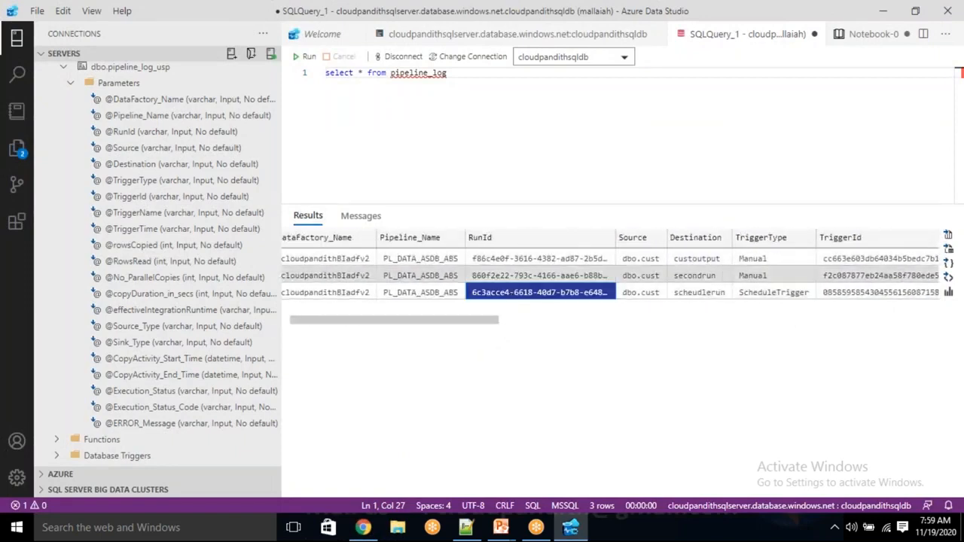
left_click(896, 294)
left_click(511, 298)
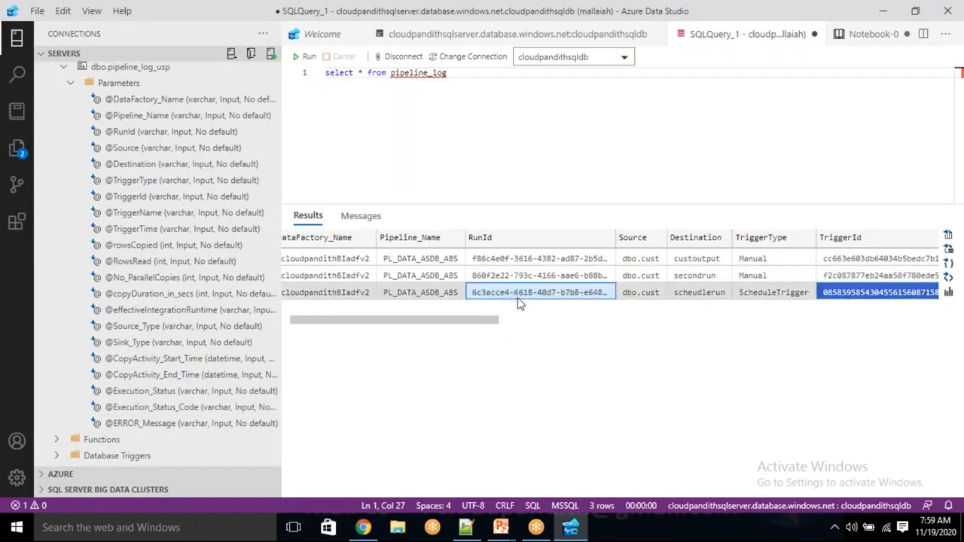
left_click(859, 294)
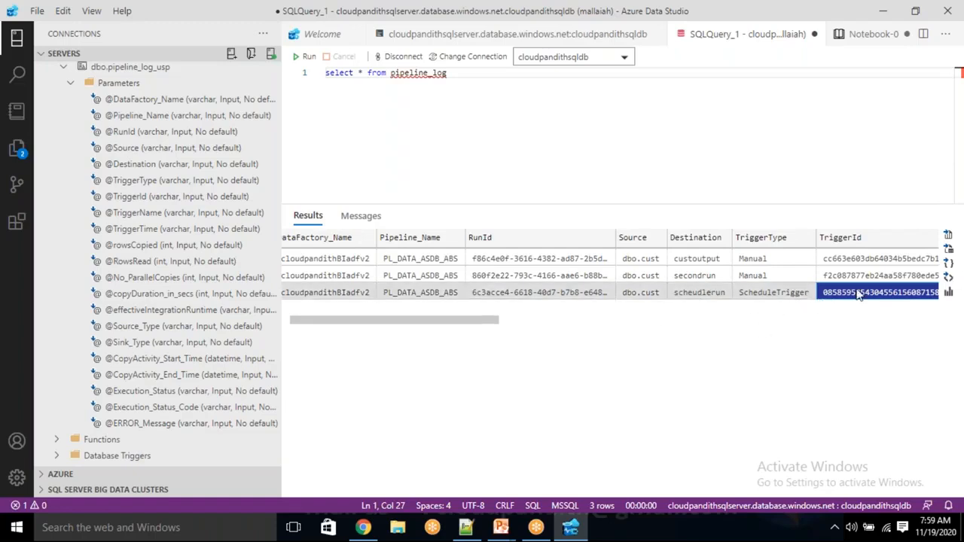
left_click(499, 297)
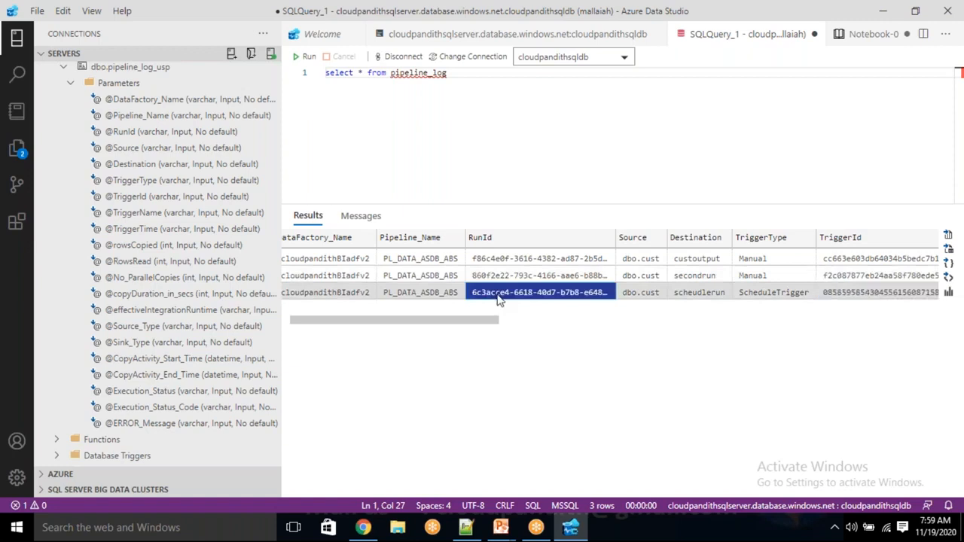
Recheck the TriggerId and RunId of the scheduled run in the pipeline_log results
left_click(855, 294)
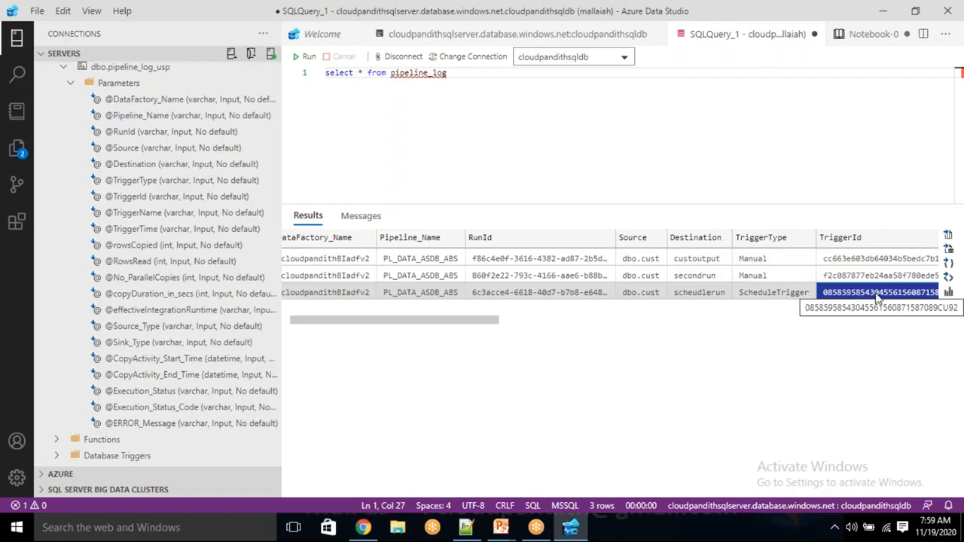
left_click(551, 296)
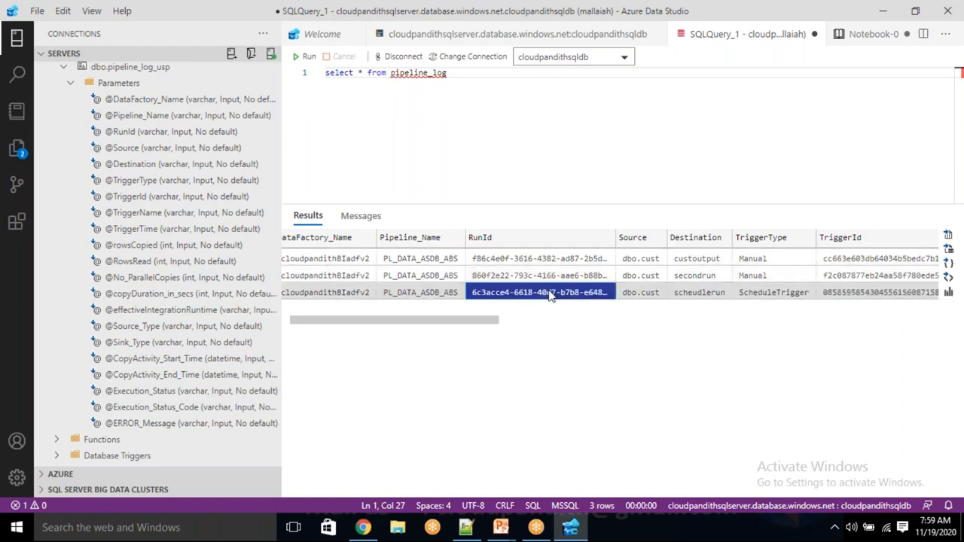
Switch to Data Factory in the browser, open pipeline PL_DATA_ASDB_ABS and review the source settings of the cloudpandithcopy activity
key("alt+Tab")
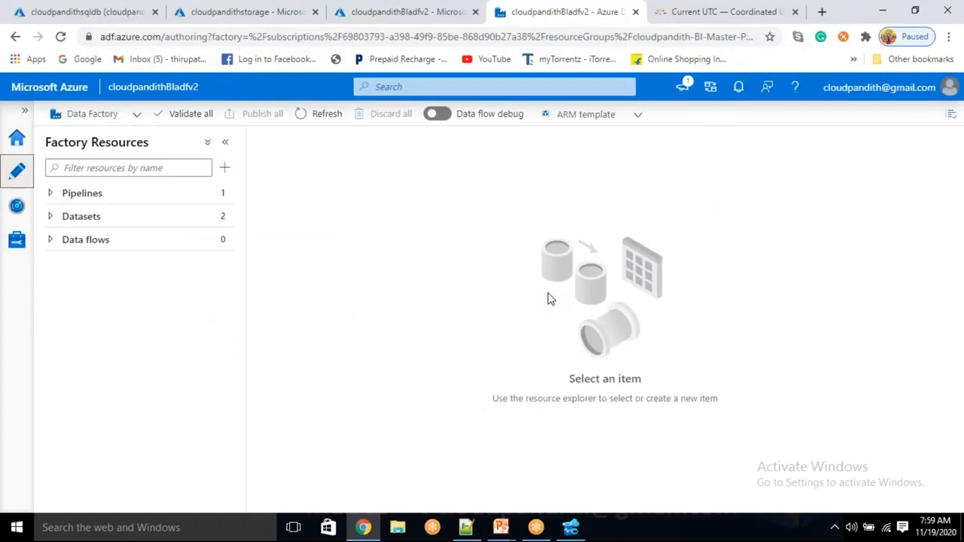
left_click(211, 200)
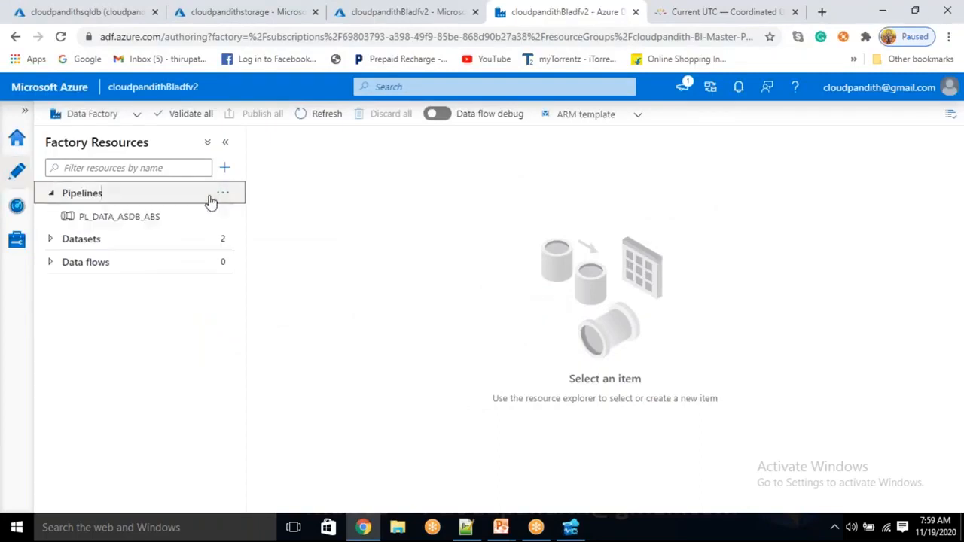
left_click(189, 218)
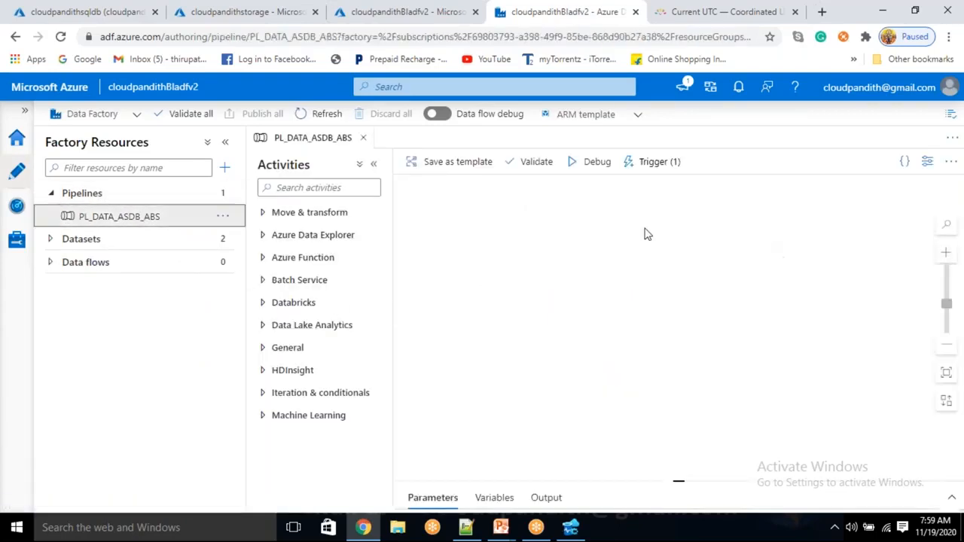
left_click(603, 251)
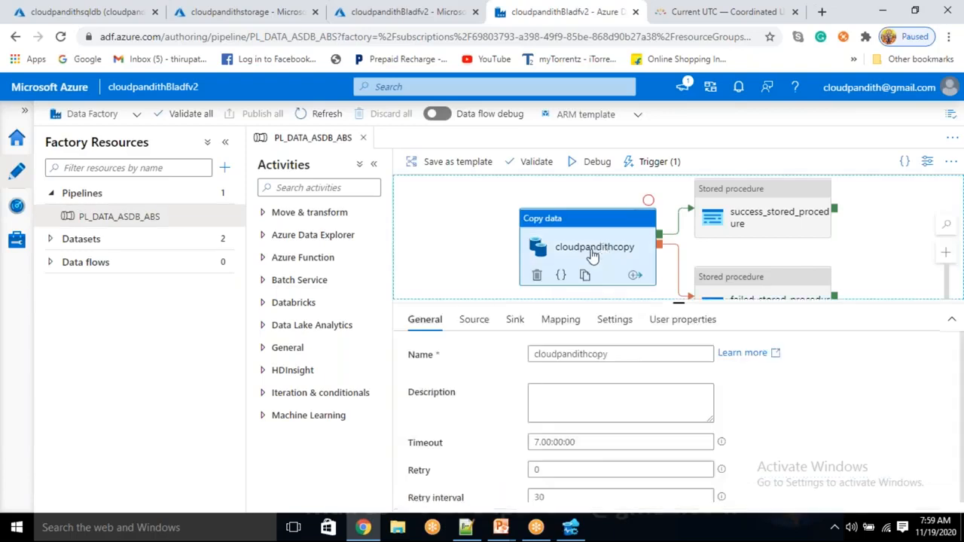
left_click(468, 320)
scroll(561, 427, "down", 1)
scroll(561, 427, "down", 1)
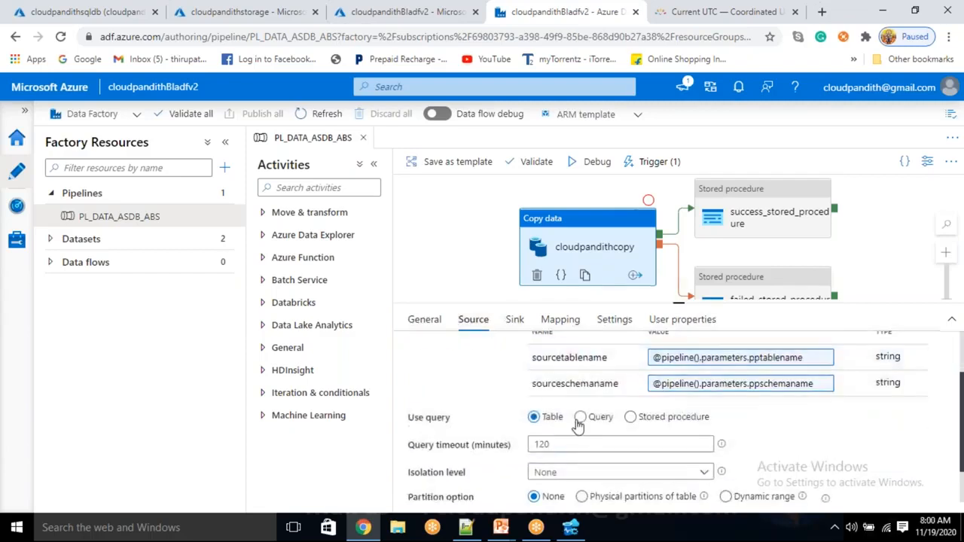
scroll(490, 381, "up", 1)
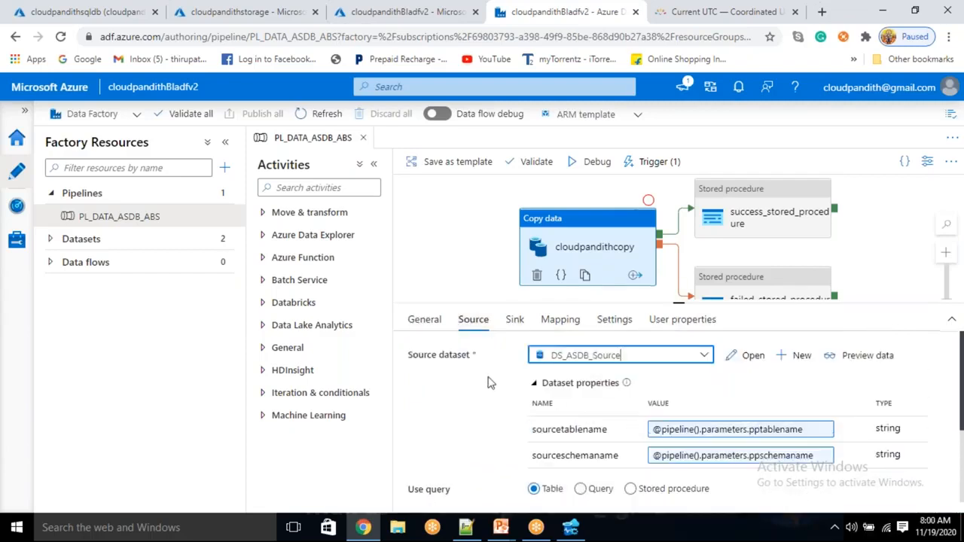
Set up a debug run of the pipeline with ppschemaname dbo and pptablename emp
left_click(592, 163)
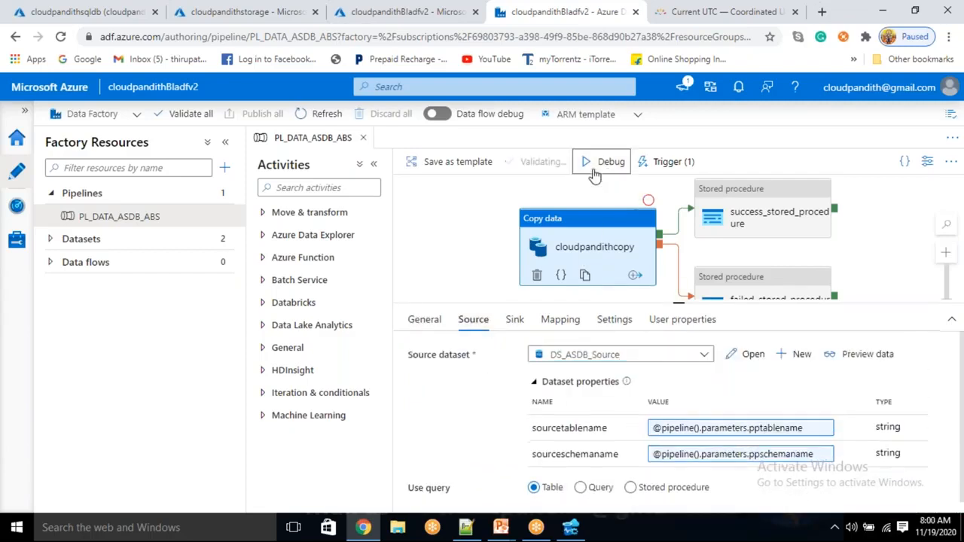
left_click(705, 204)
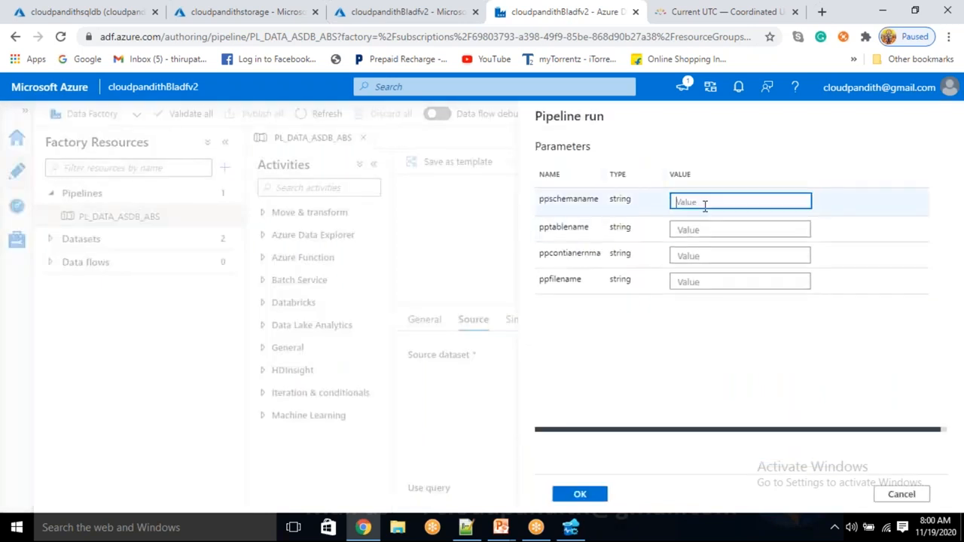
type("dbo")
key("Tab")
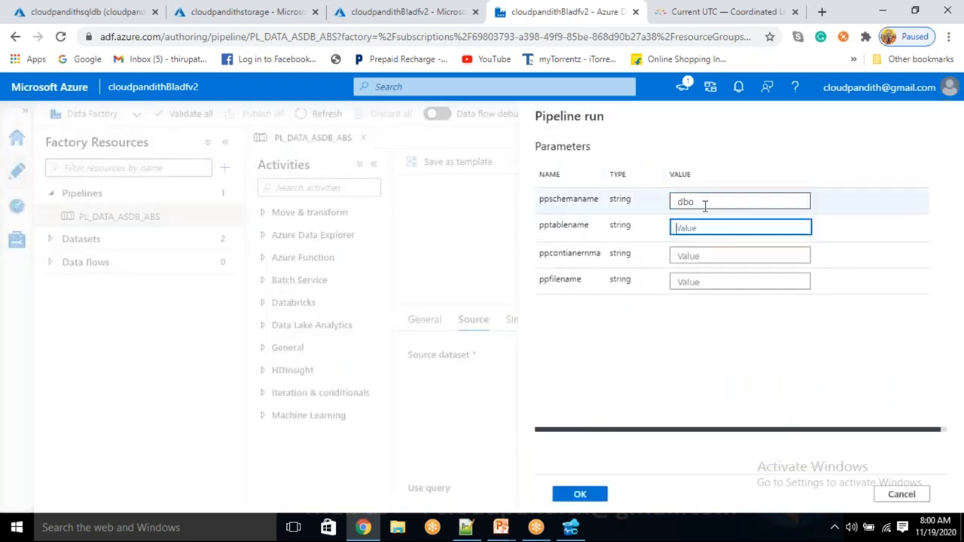
type("emp")
key("Tab")
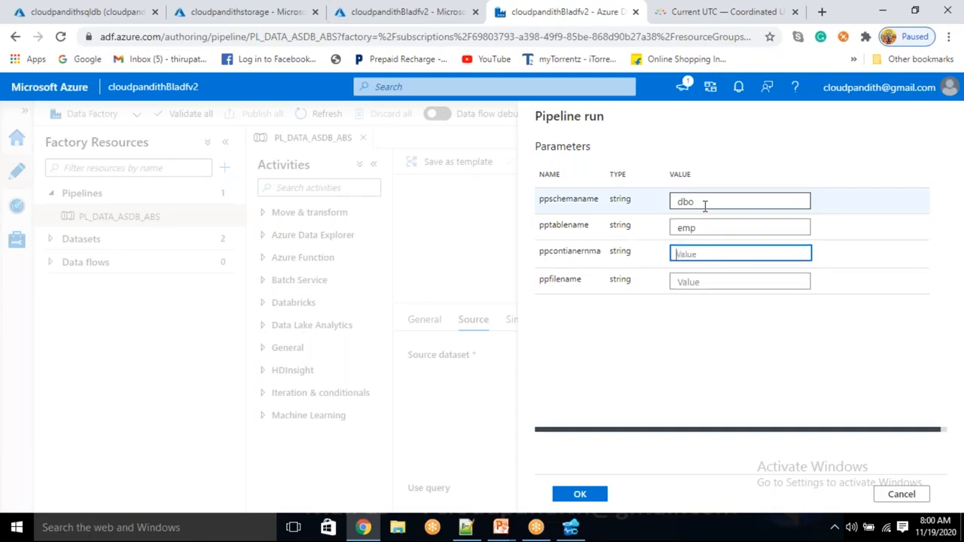
Set the container parameter to empdata and ppfilename to emp.json, start the debug run and refresh its output
type("empdata")
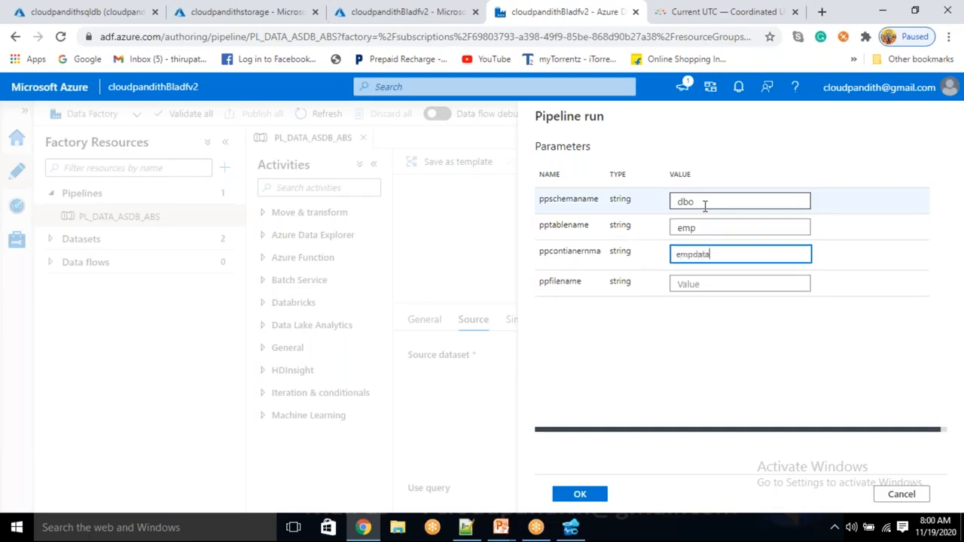
key("Tab")
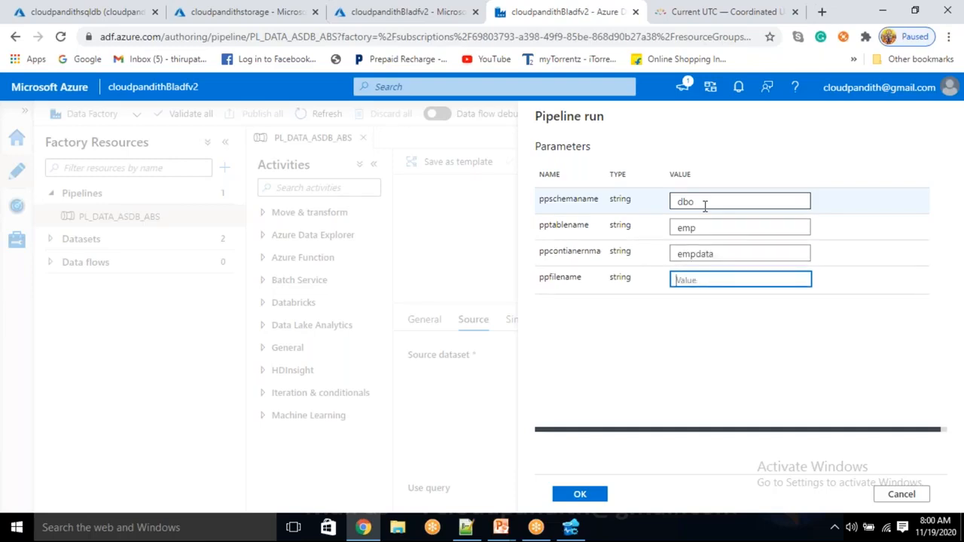
type("emp.json")
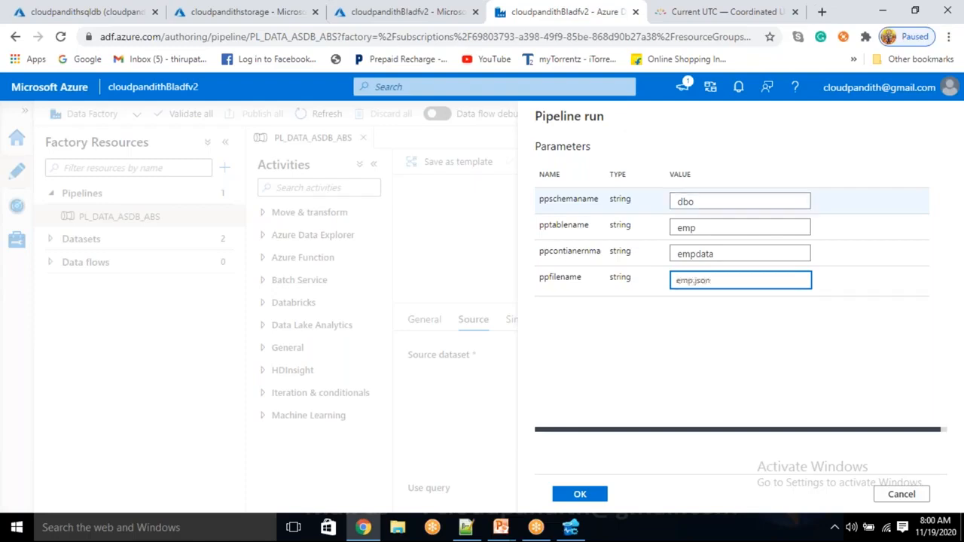
left_click(697, 228)
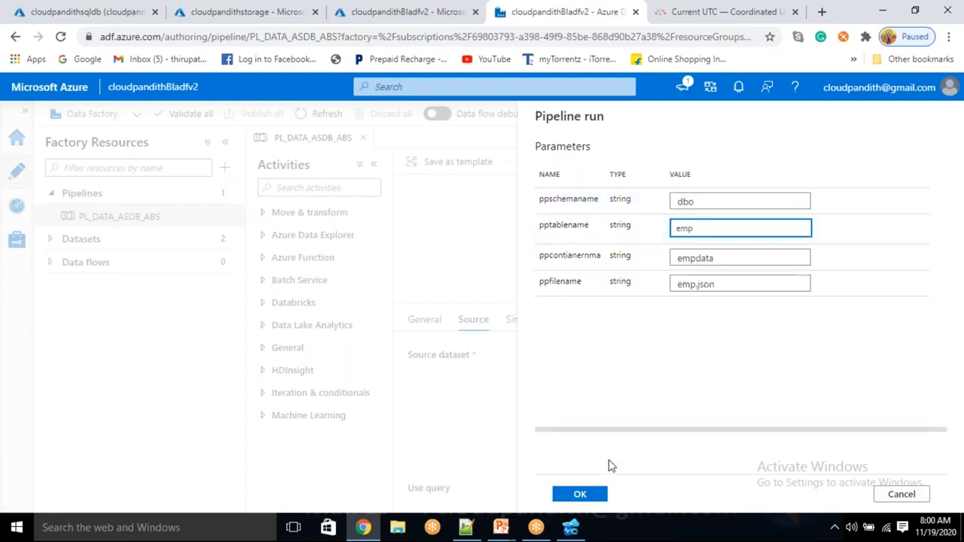
left_click(581, 495)
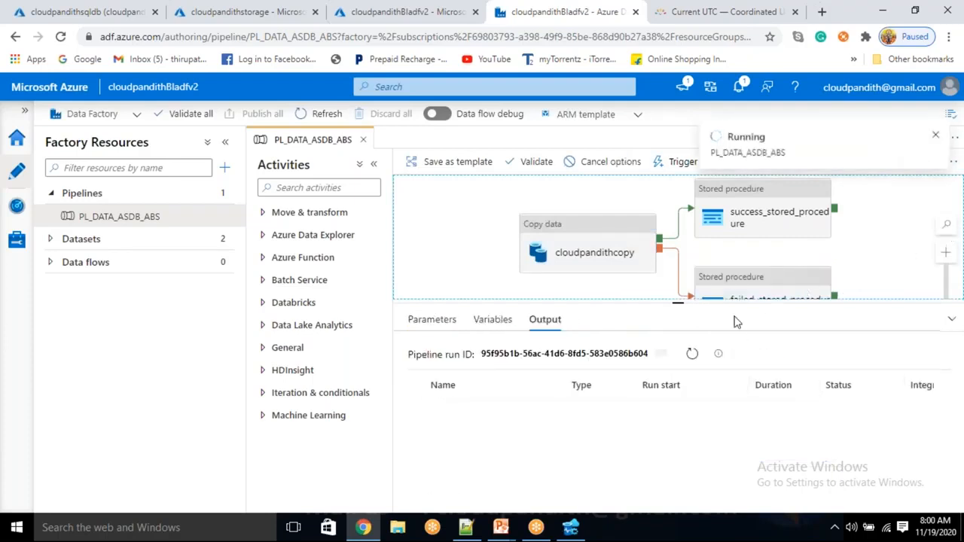
left_click(690, 357)
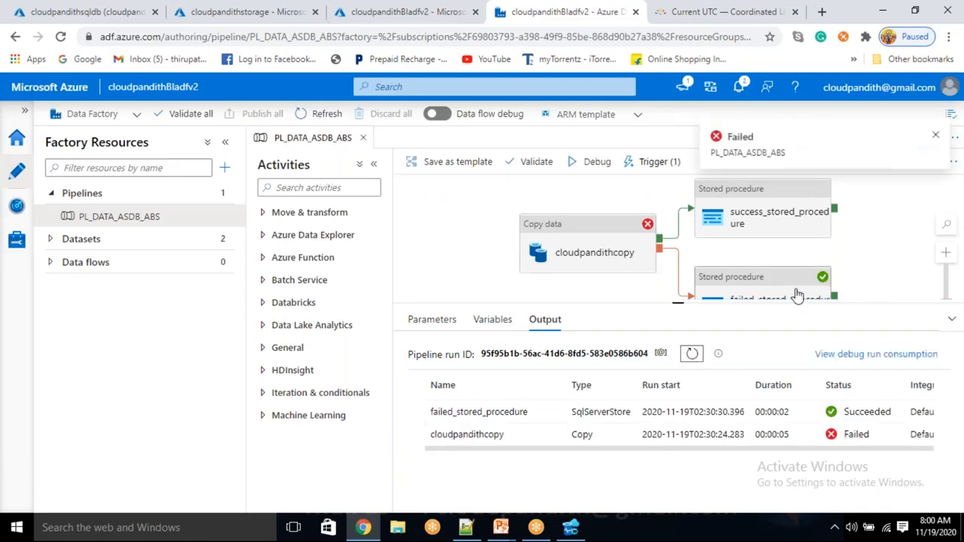
mouse_move(479, 414)
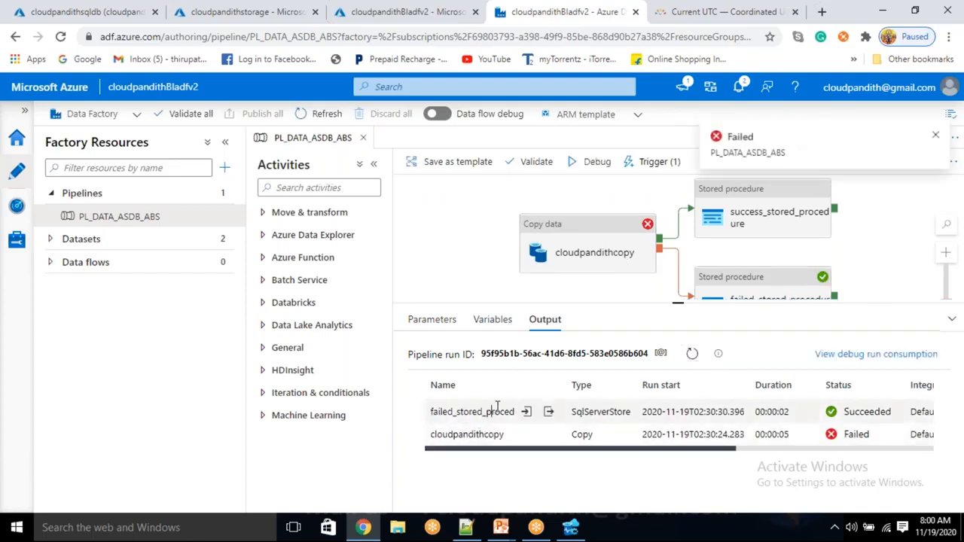
Switch to Azure Data Studio, rerun the pipeline_log query and examine the new debug run's source and destination
left_click(570, 528)
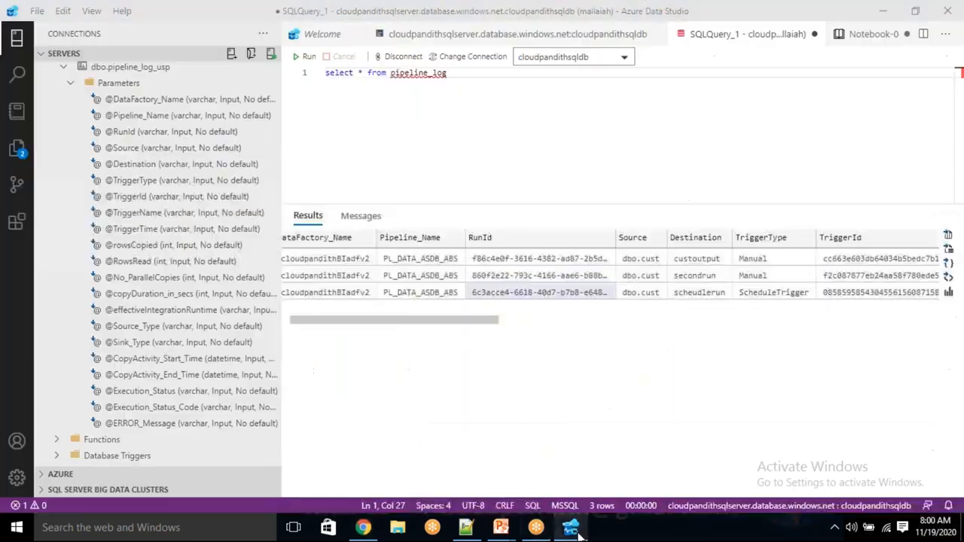
left_click(304, 57)
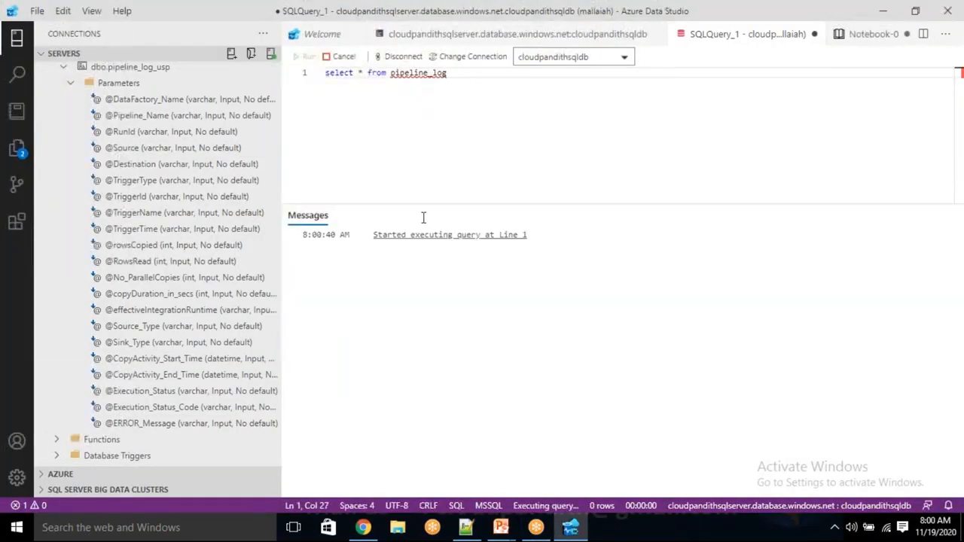
left_click_drag(480, 322, 525, 330)
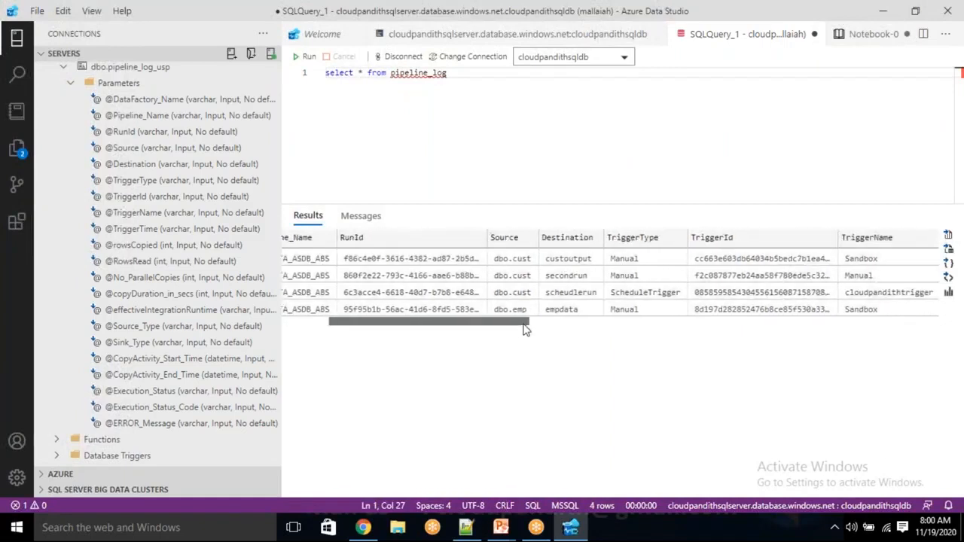
left_click(568, 312)
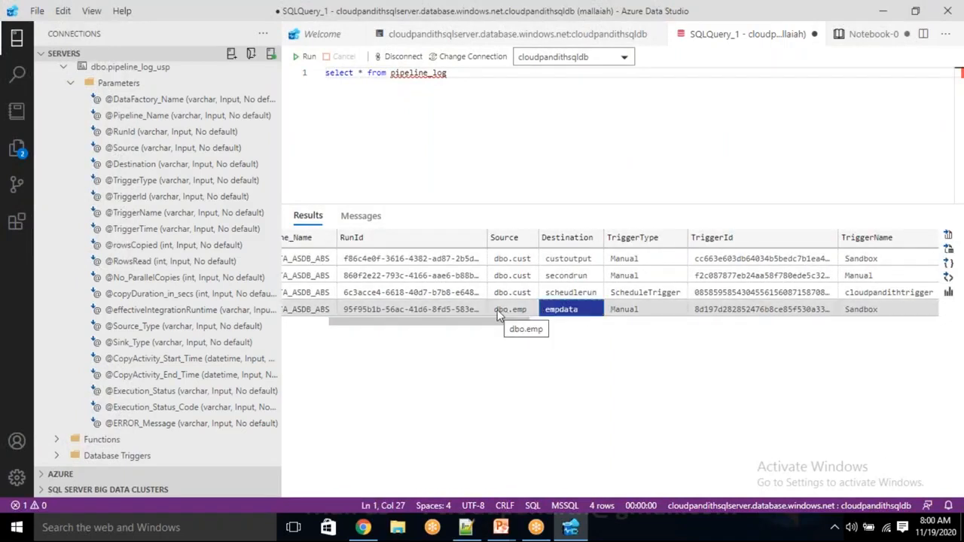
left_click(517, 309)
Compare the TriggerName and TriggerId values of the debug, manual and scheduled runs in the pipeline_log results
left_click_drag(509, 323, 565, 338)
left_click(670, 310)
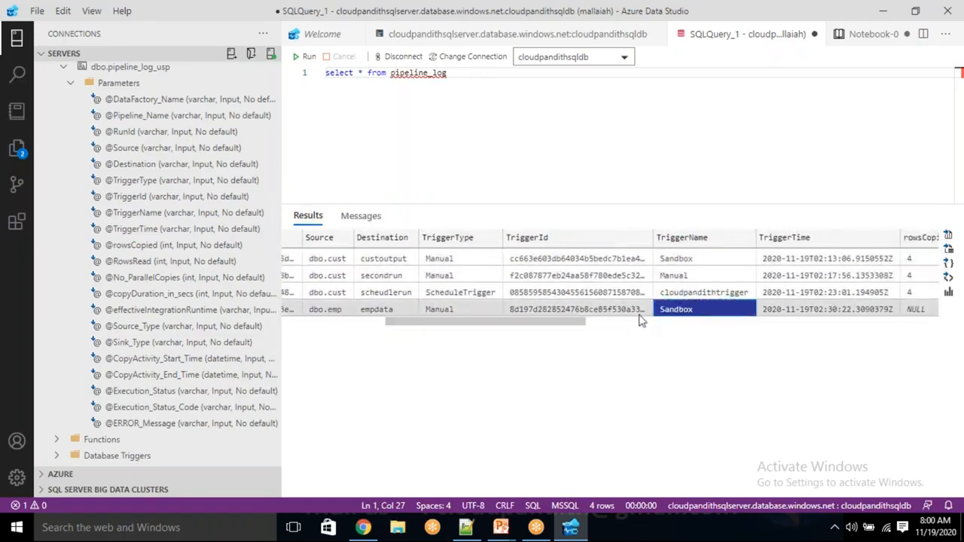
left_click(537, 311)
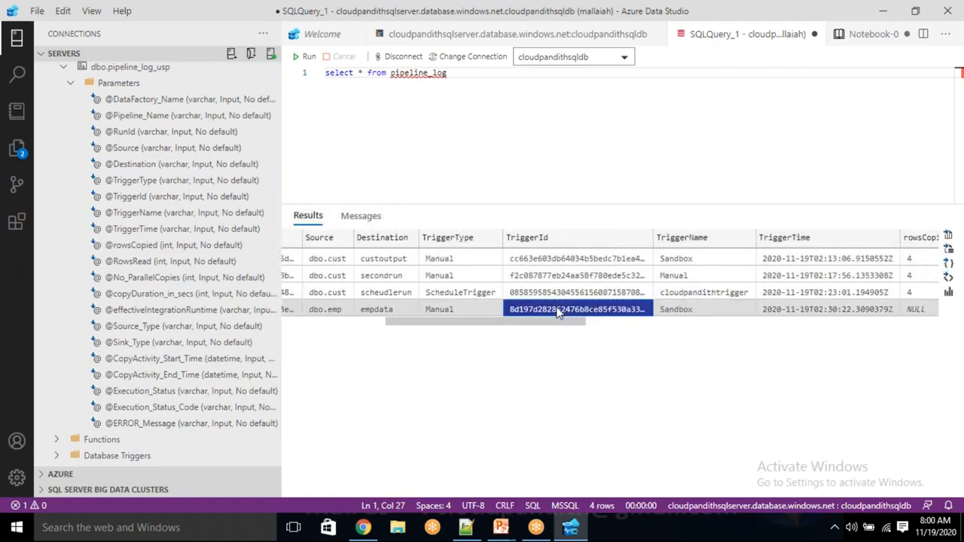
left_click(674, 276)
left_click(681, 259)
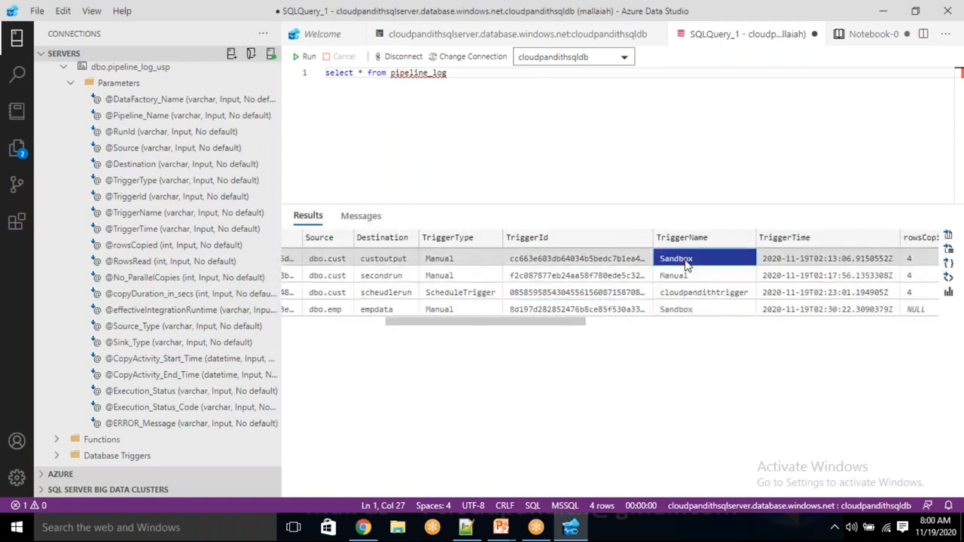
left_click(683, 293)
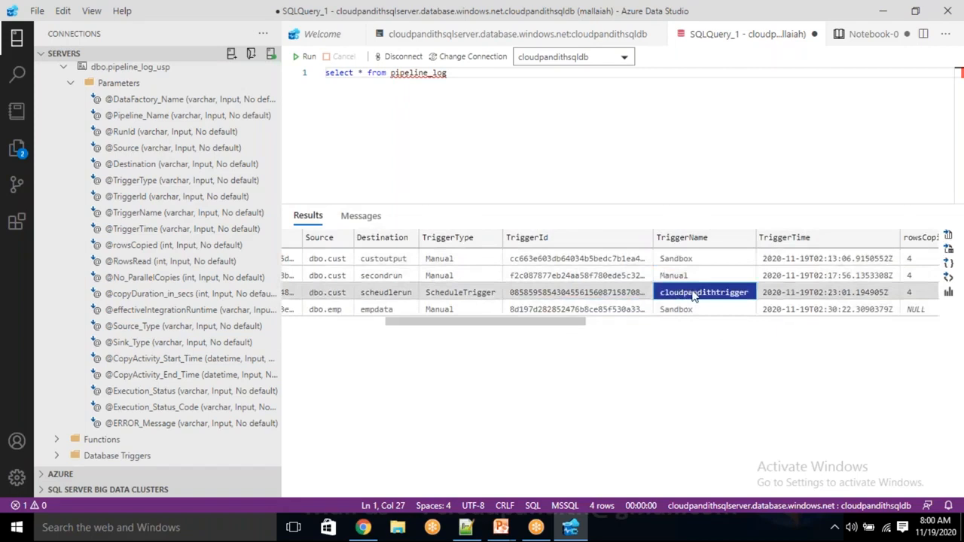
left_click(596, 295)
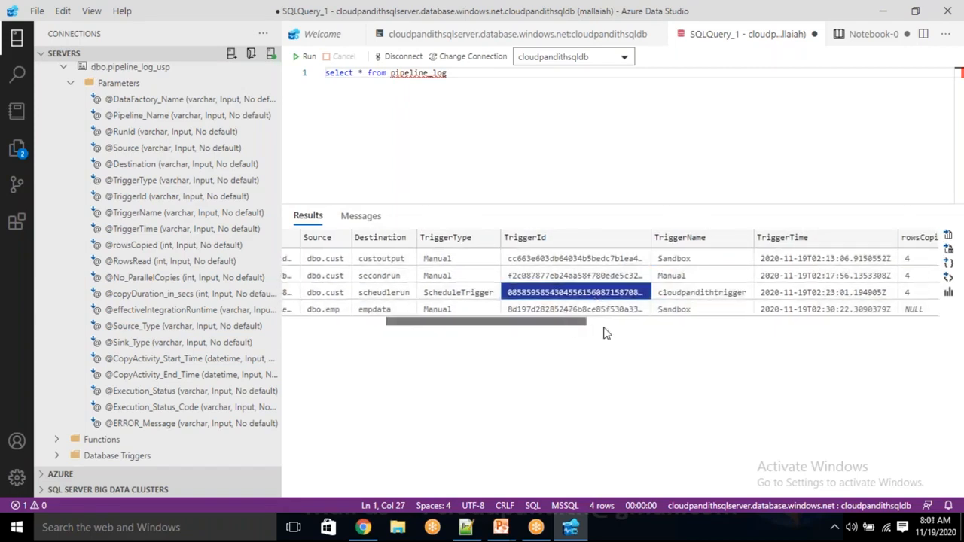
Examine the rowsCopied and RowsRead values of the dbo.emp run in the pipeline_log results
scroll(606, 334, "right", 5)
left_click(615, 309)
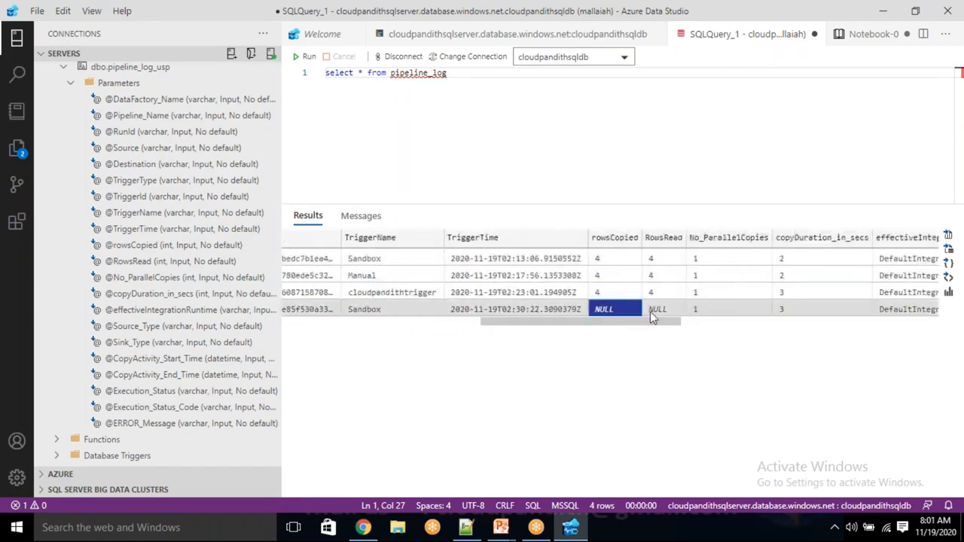
left_click(665, 310)
left_click_drag(617, 311, 889, 323)
left_click(660, 304)
Examine the execution status and status code of the dbo.emp run in the pipeline_log results
left_click(828, 311)
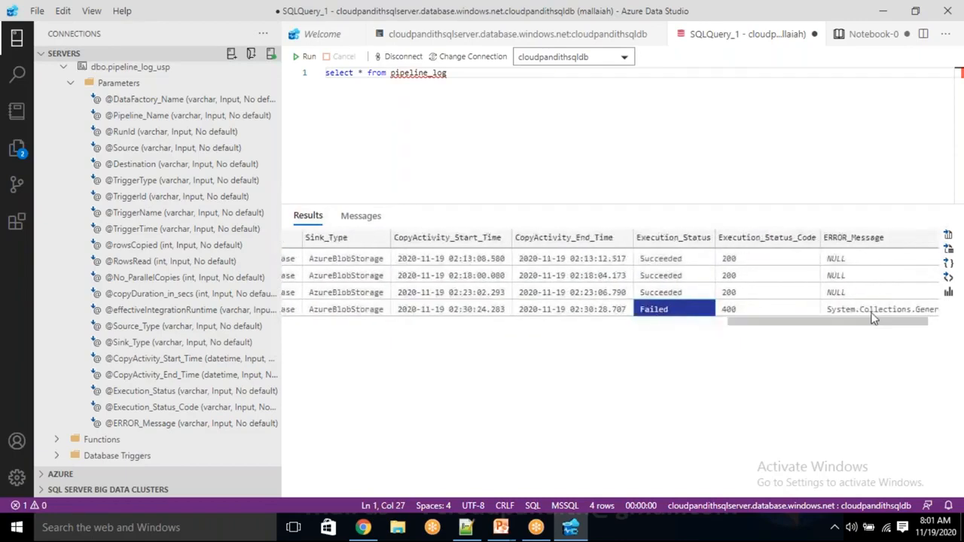
left_click(758, 313)
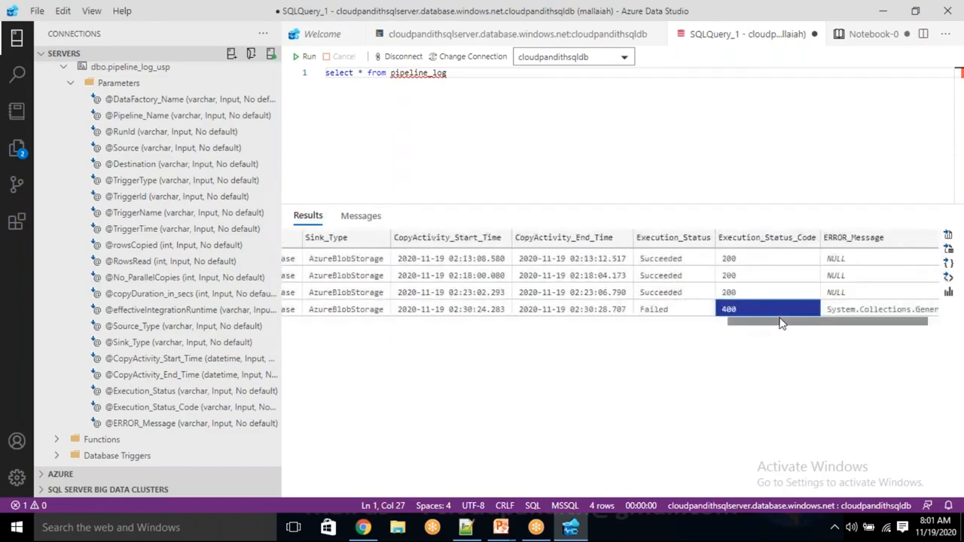
left_click_drag(781, 321, 872, 324)
left_click_drag(805, 310, 902, 299)
Copy the dbo.emp run's ERROR_Message value into the Notepad++ document "new 2", replacing its contents, and add a new line
left_click(876, 315)
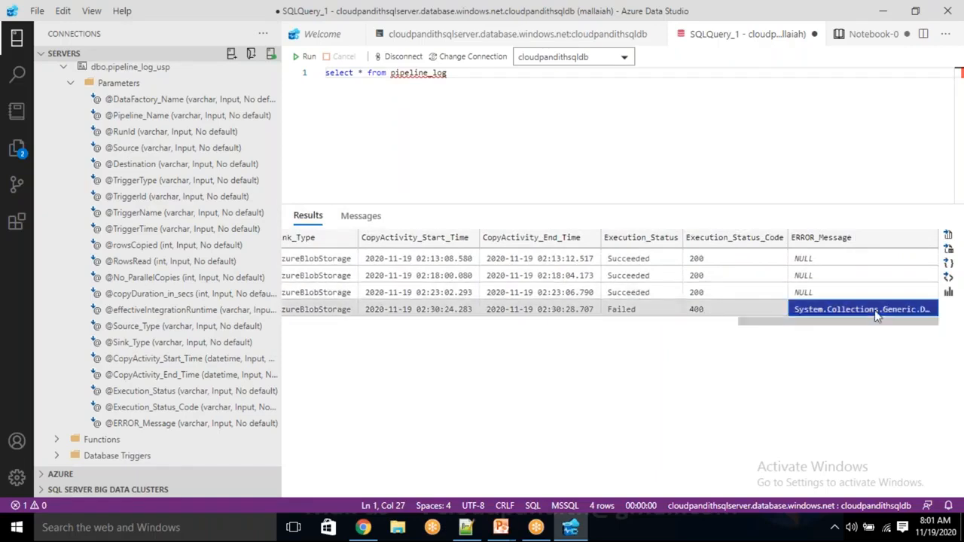
left_click(466, 527)
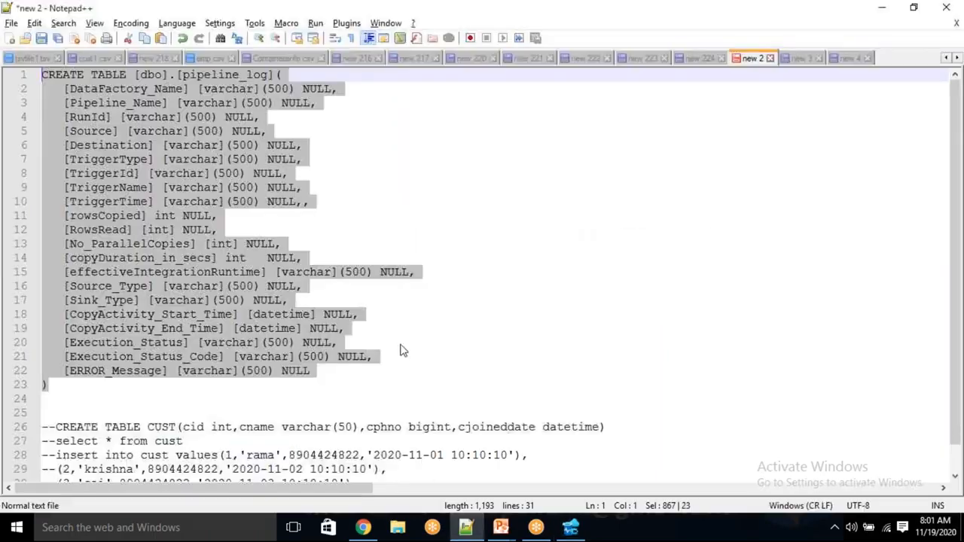
left_click(392, 333)
key("ctrl+a")
type("System.Collections.Generic.Dictionary`2[System.String,System.Object]")
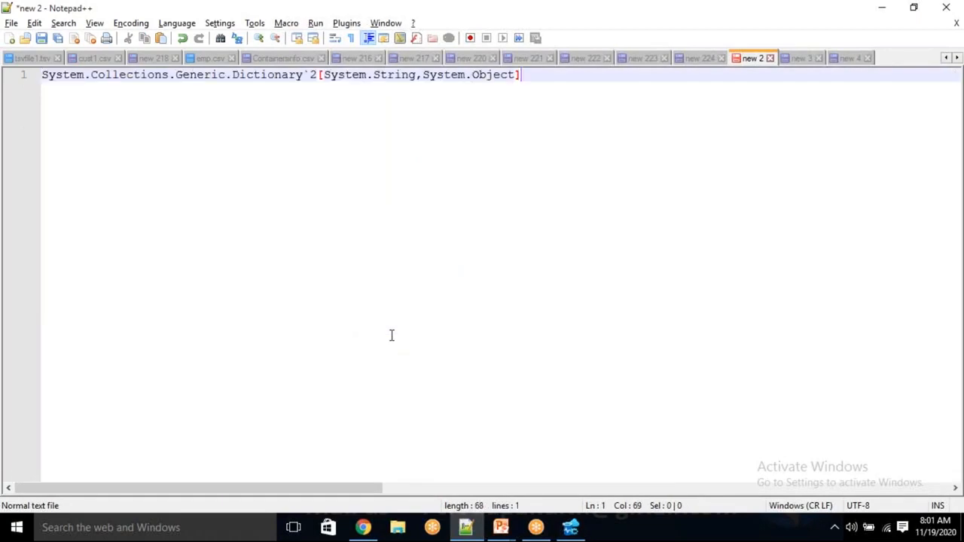
key("Return")
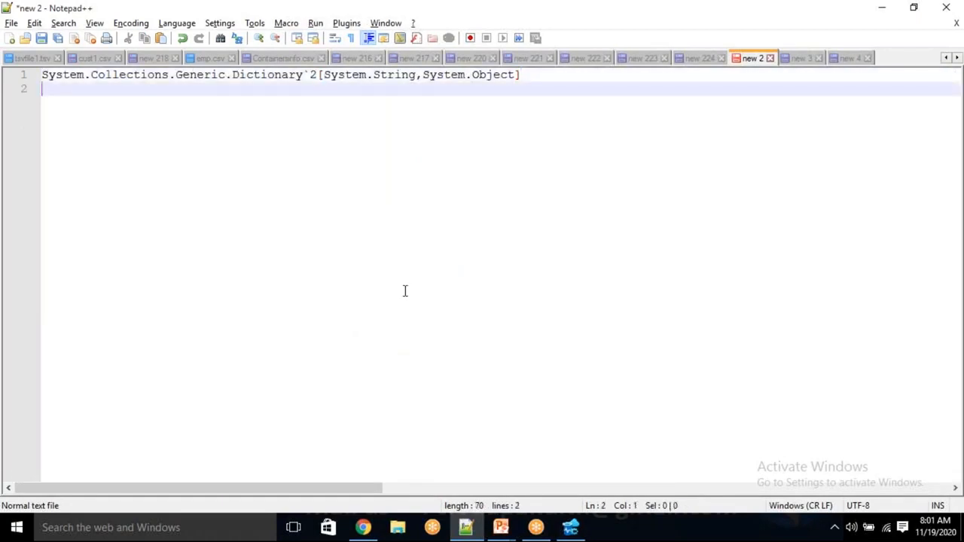
Examine the System.Object part of the copied error message in the Notepad++ document
double_click(495, 74)
left_click(495, 104)
double_click(494, 75)
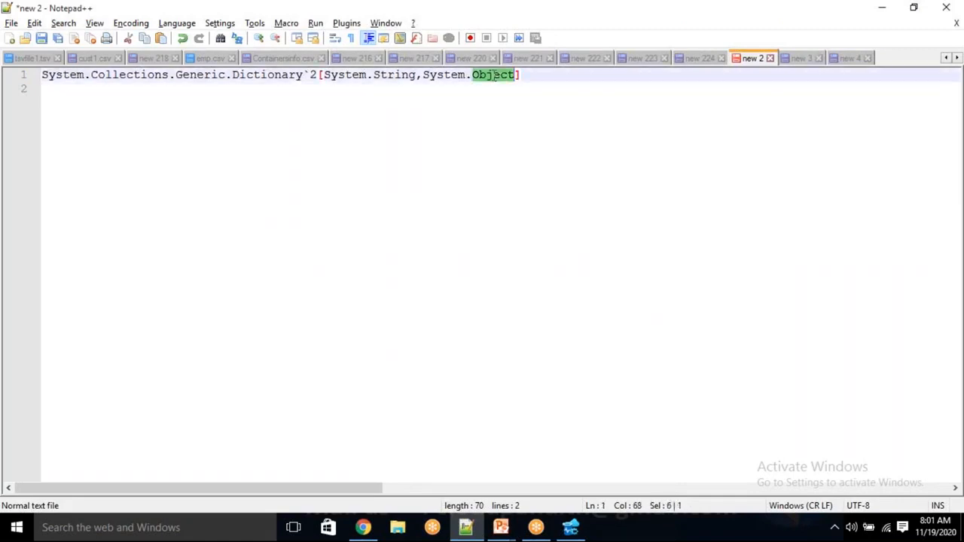
left_click(465, 114)
left_click(489, 75)
double_click(488, 75)
Switch to Azure Data Factory in Chrome and read the full error details of the cloudpandithcopy activity, including the invalid object name message
key("alt+Tab")
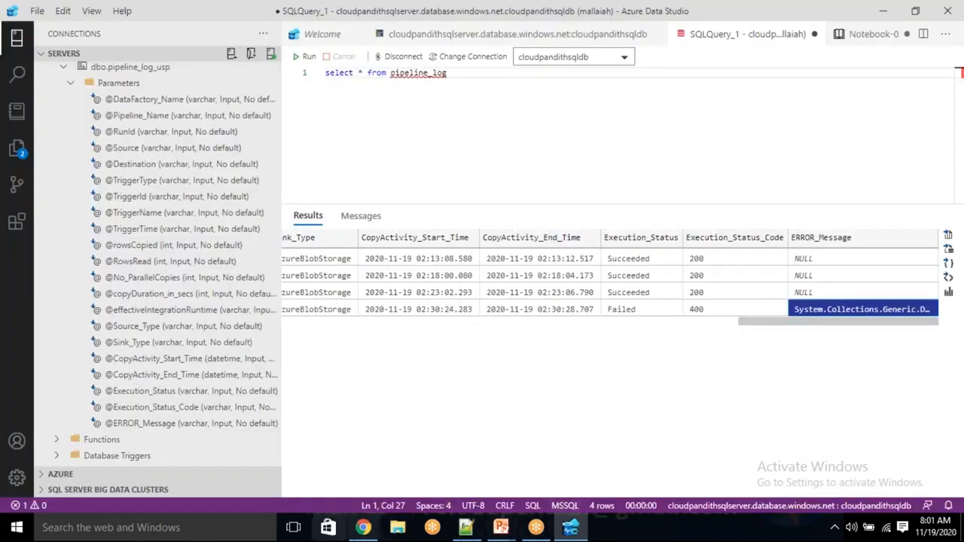
left_click(363, 527)
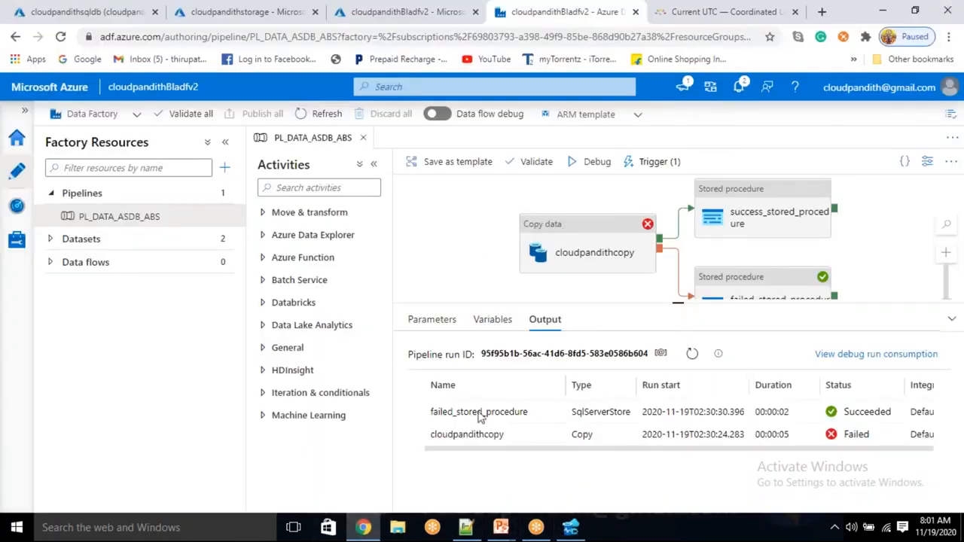
left_click(551, 436)
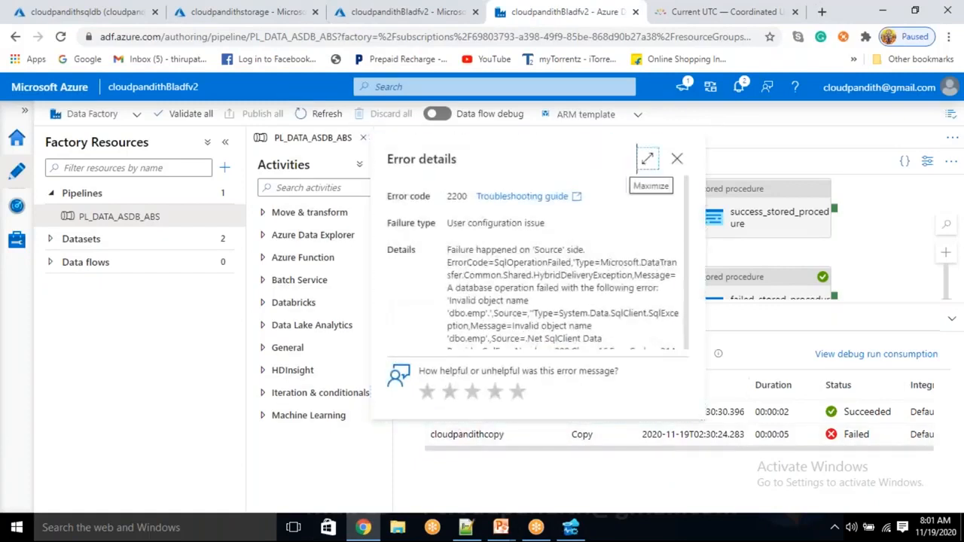
left_click(647, 159)
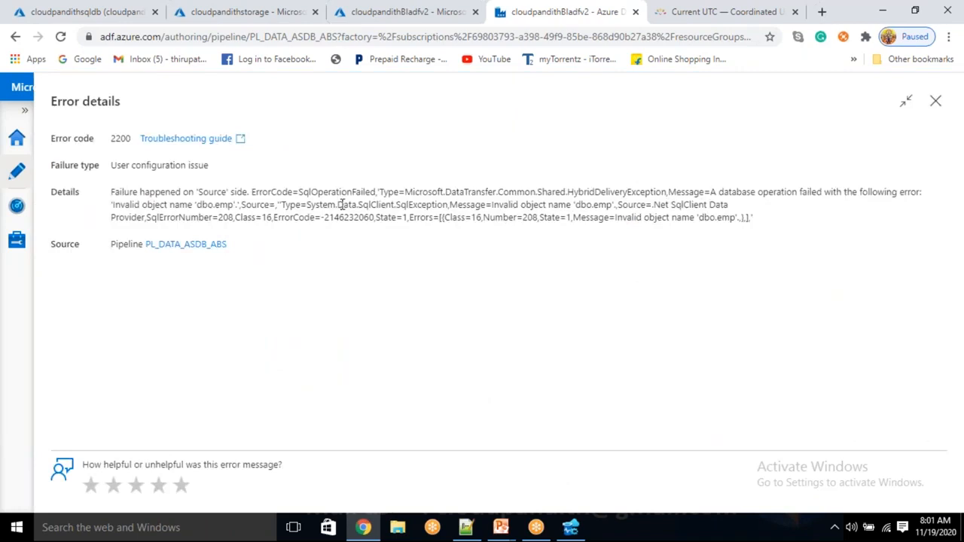
left_click_drag(791, 191, 857, 192)
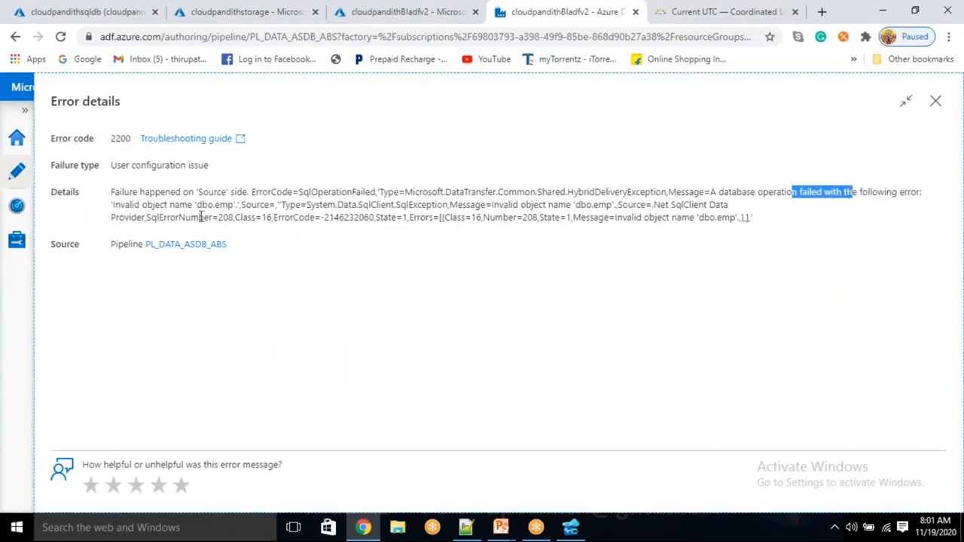
left_click_drag(114, 205, 190, 207)
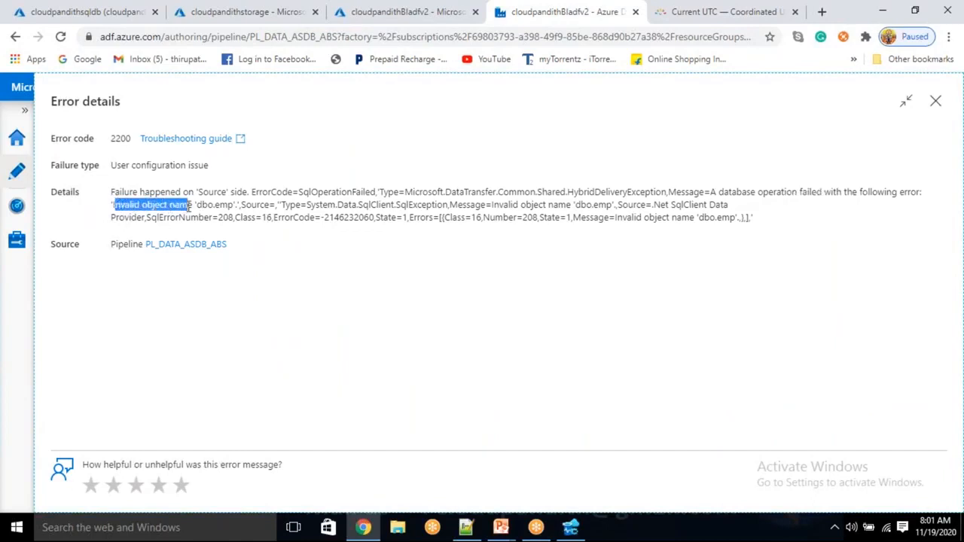
left_click(309, 286)
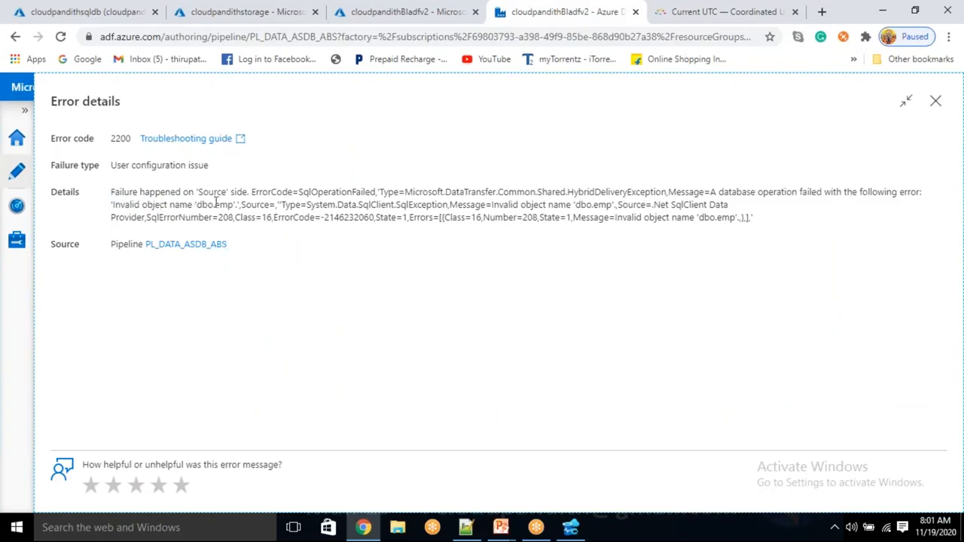
left_click_drag(216, 203, 233, 205)
left_click(247, 233)
left_click(935, 101)
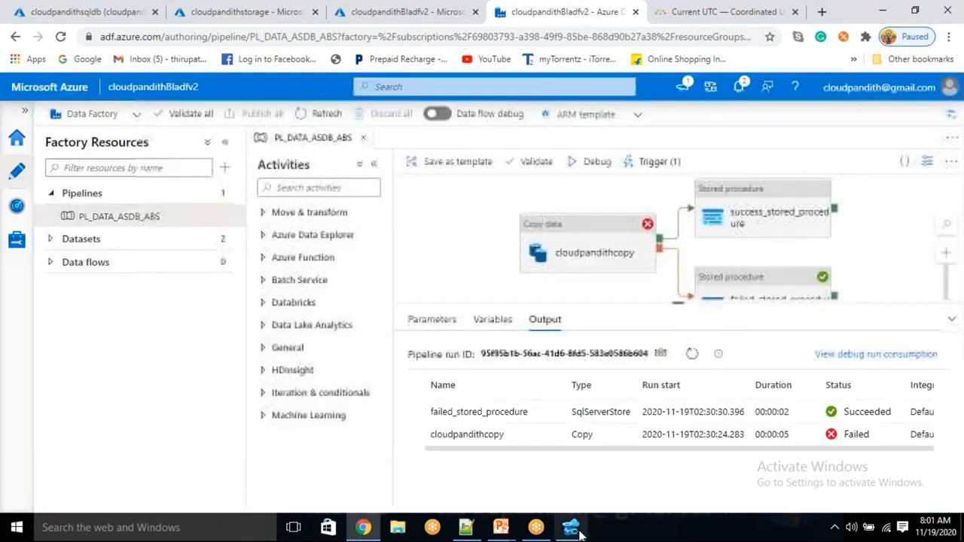
Switch to Azure Data Studio and compare the dbo.emp run's RunId in the pipeline_log results with the Data Factory pipeline run ID
left_click(573, 530)
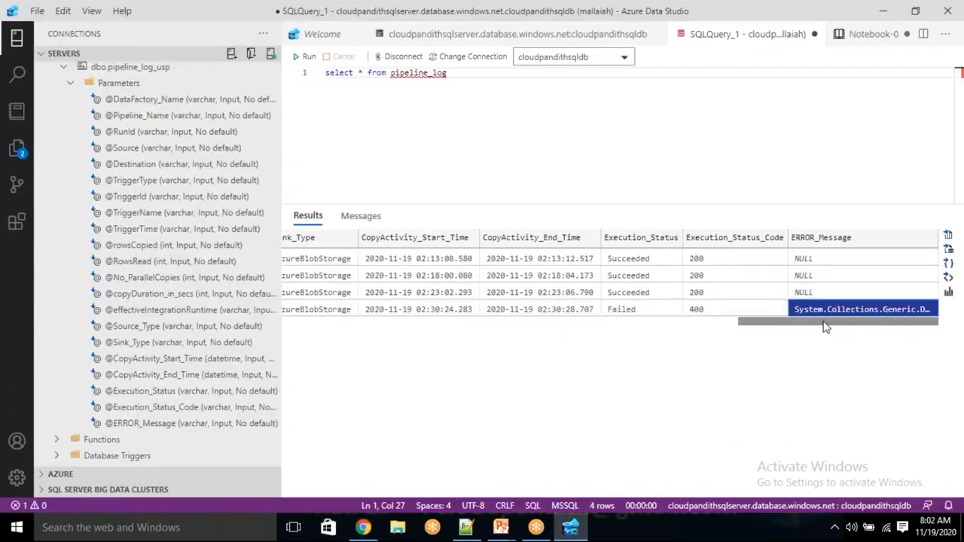
left_click(775, 328)
left_click_drag(753, 322, 263, 396)
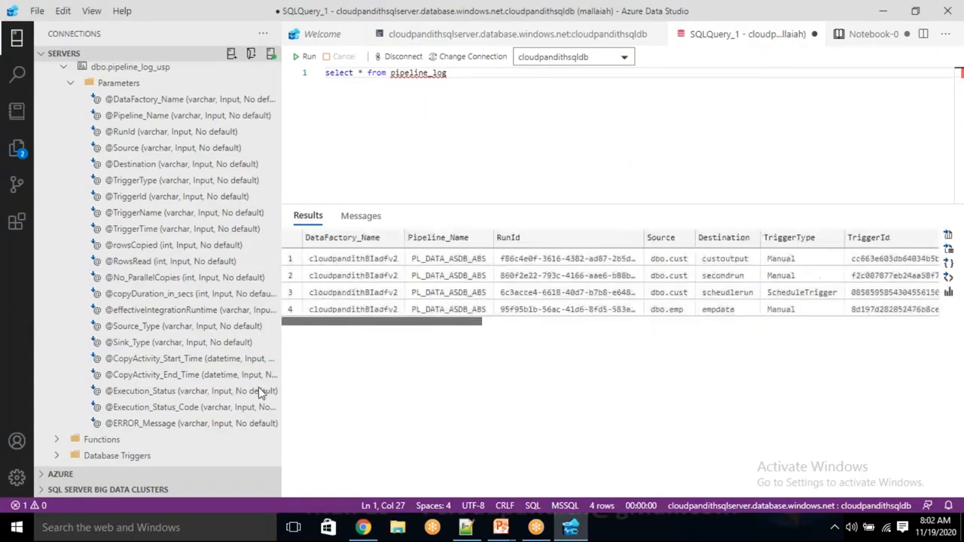
left_click(527, 312)
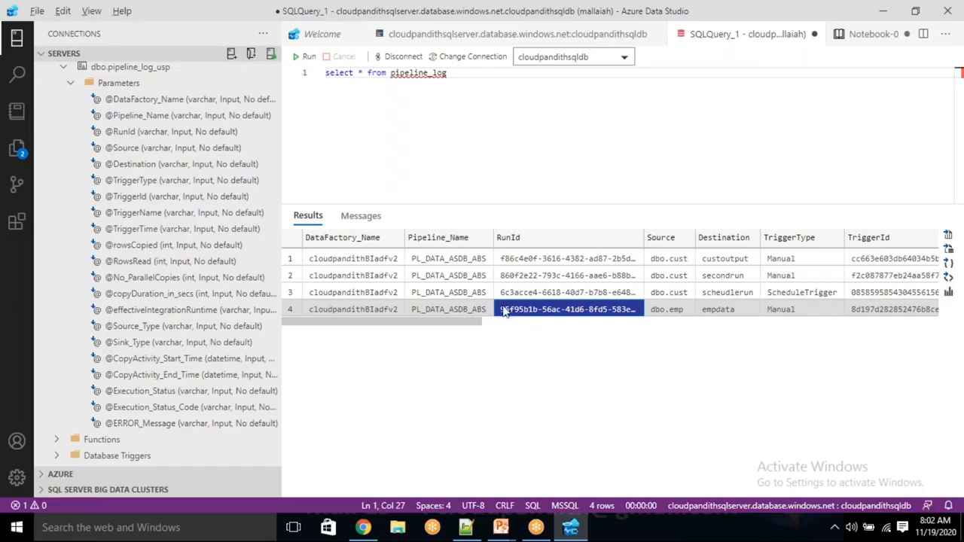
key("alt+Tab")
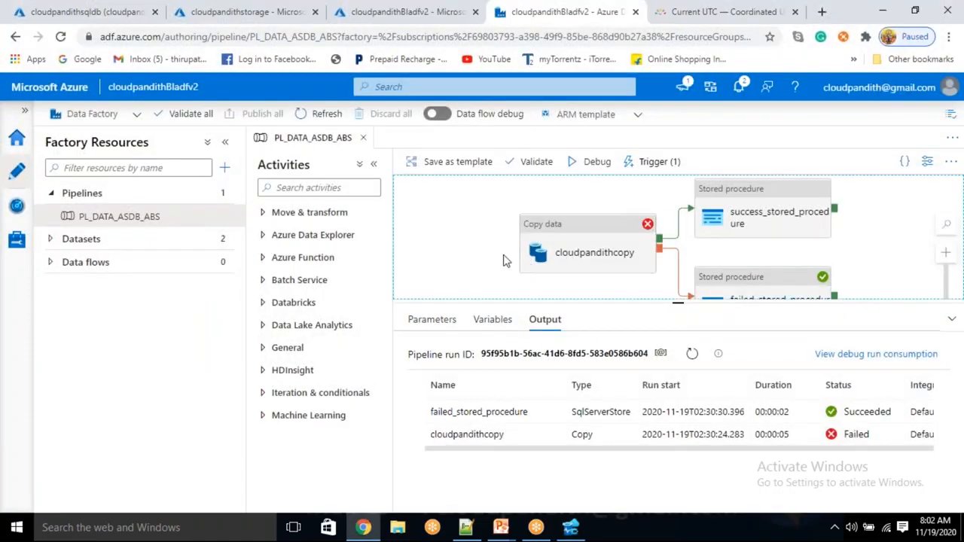
key("alt+Tab")
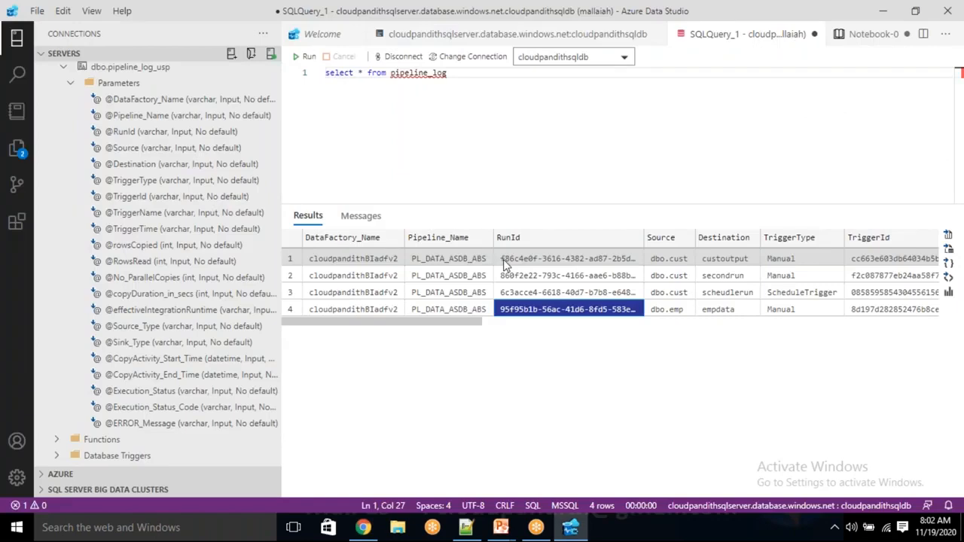
key("alt+Tab")
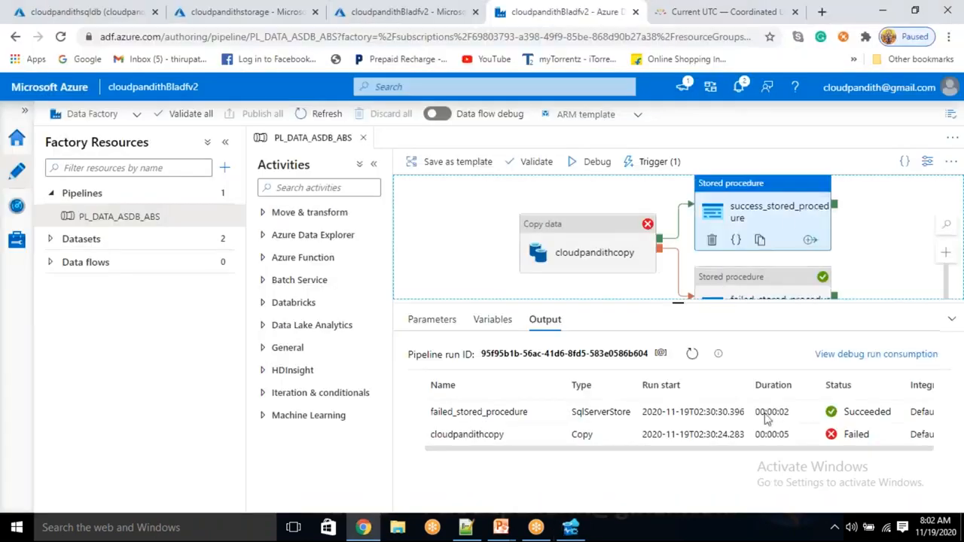
left_click(798, 241)
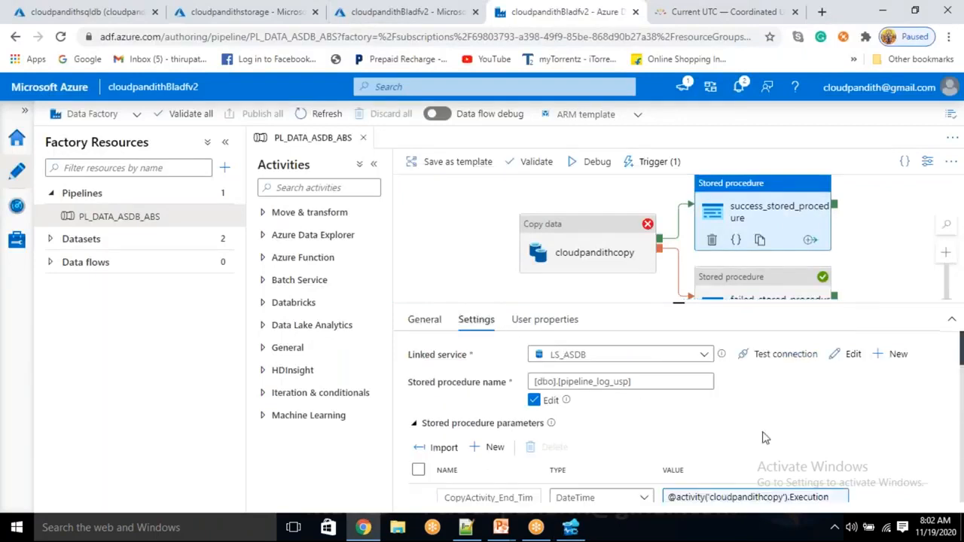
scroll(762, 437, "down", 1)
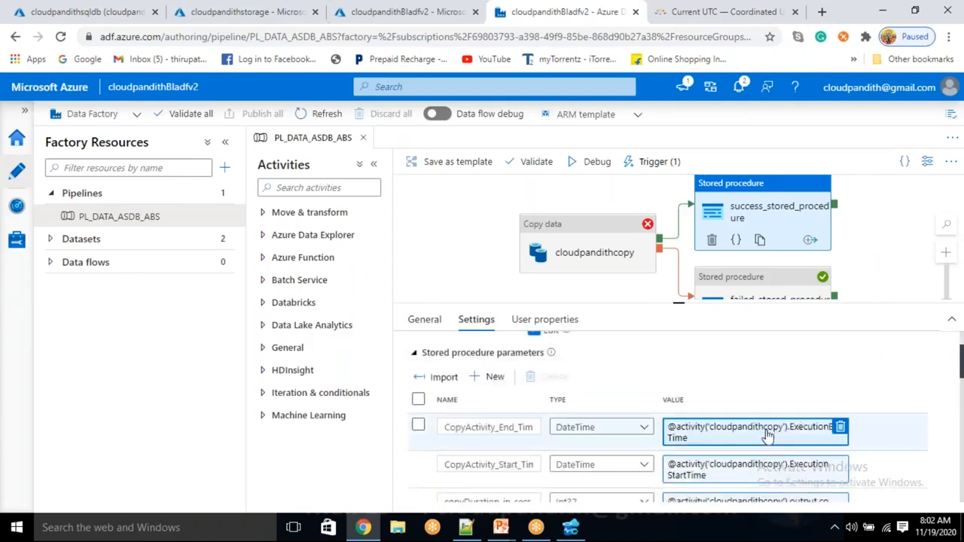
left_click(762, 438)
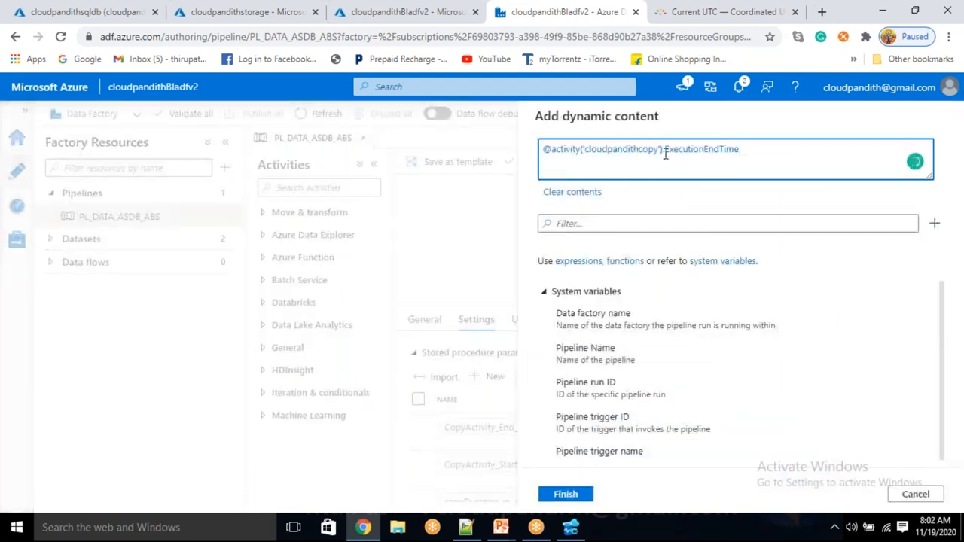
type("output")
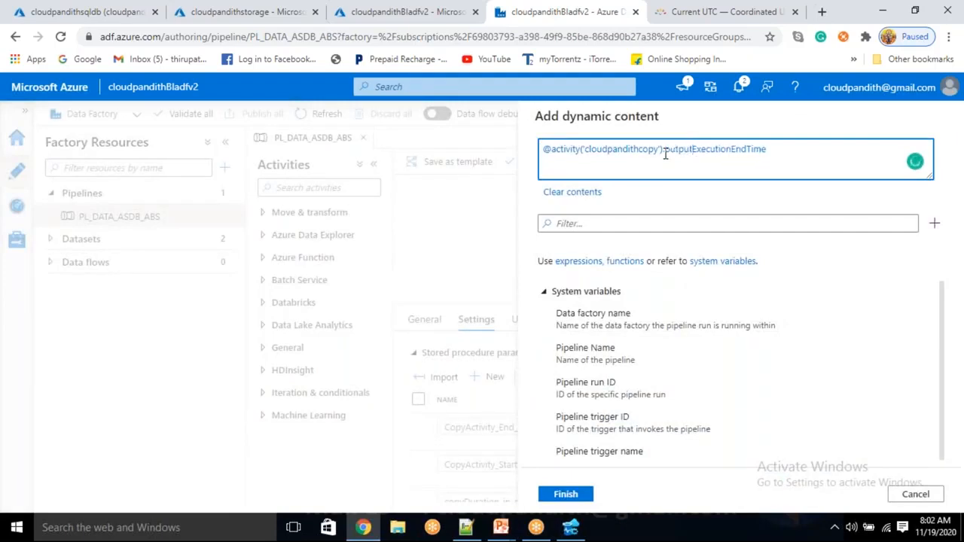
type(".")
double_click(742, 148)
double_click(680, 150)
left_click(567, 494)
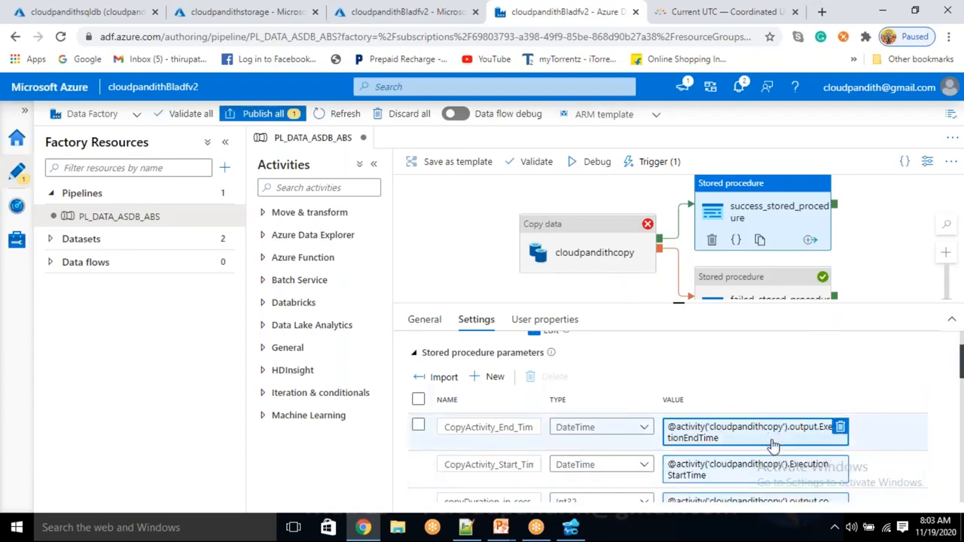
Debug the pipeline with schema dbo, table cust, container custfailed and file name failed.json, and refresh the run output
left_click(587, 252)
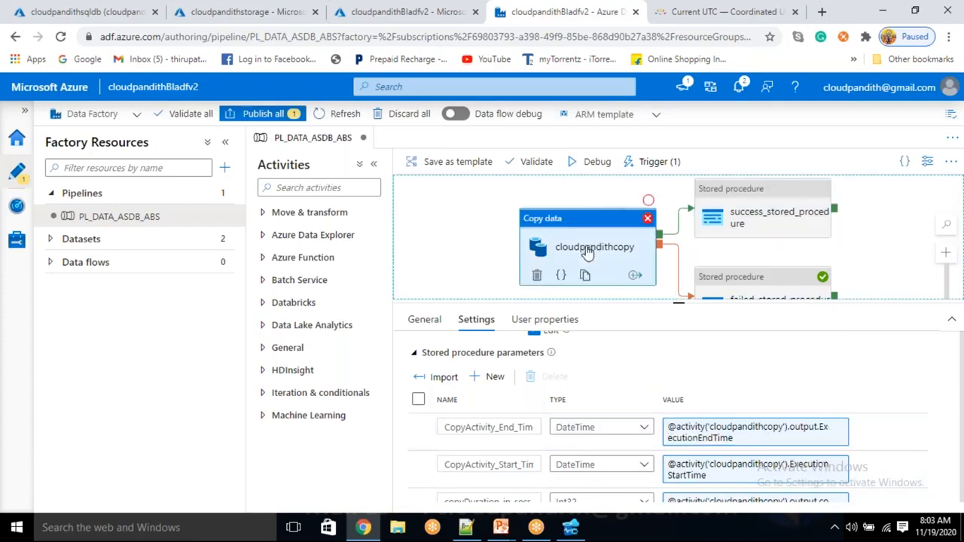
left_click(594, 164)
left_click(693, 202)
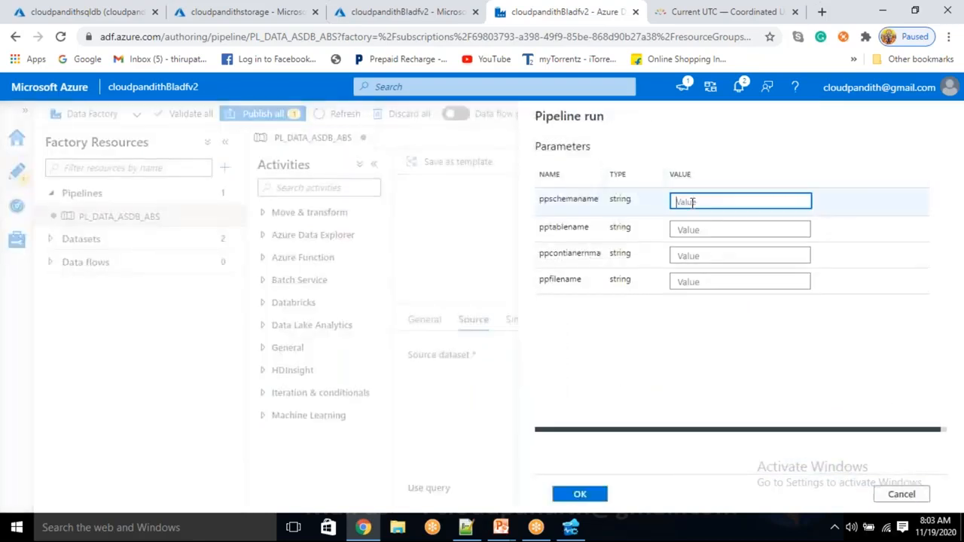
type("dbo")
key("Tab")
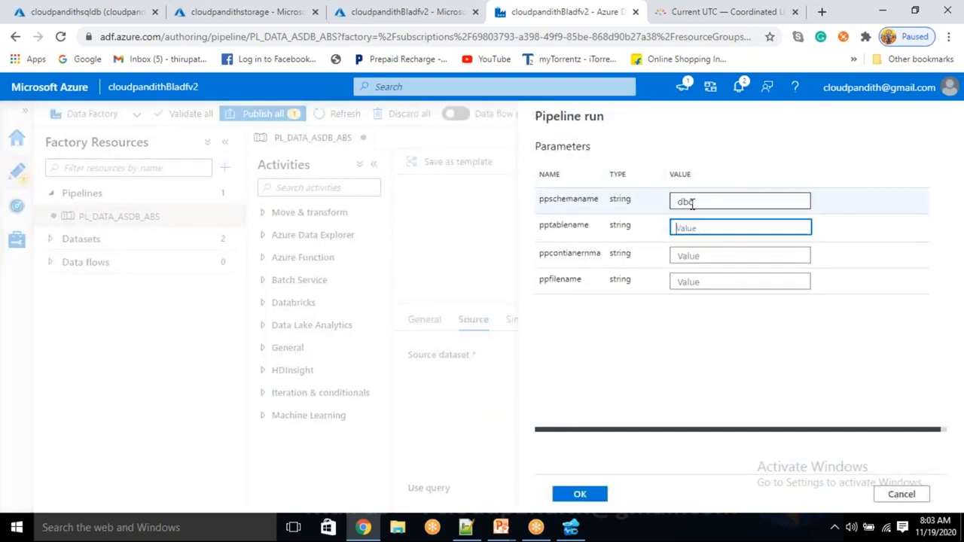
type("cust")
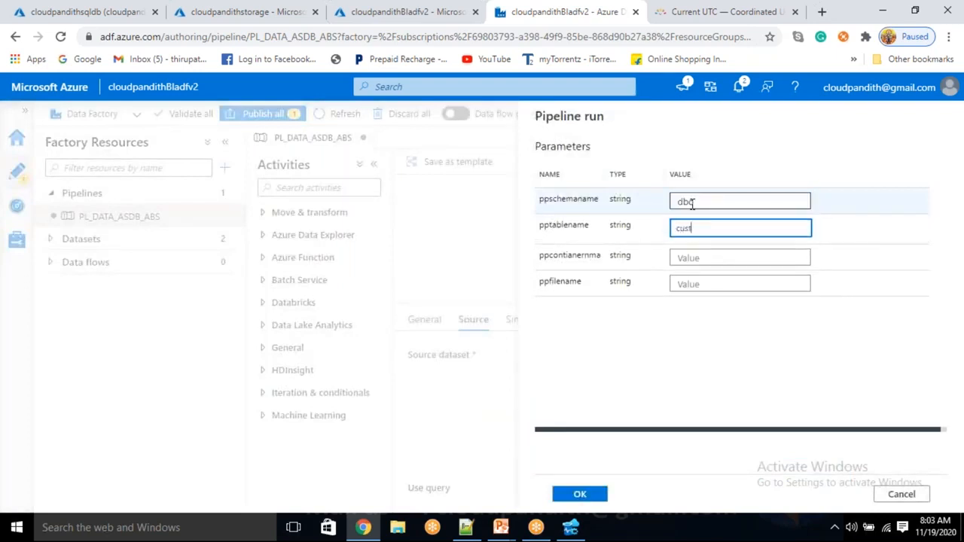
key("Tab")
type("cus")
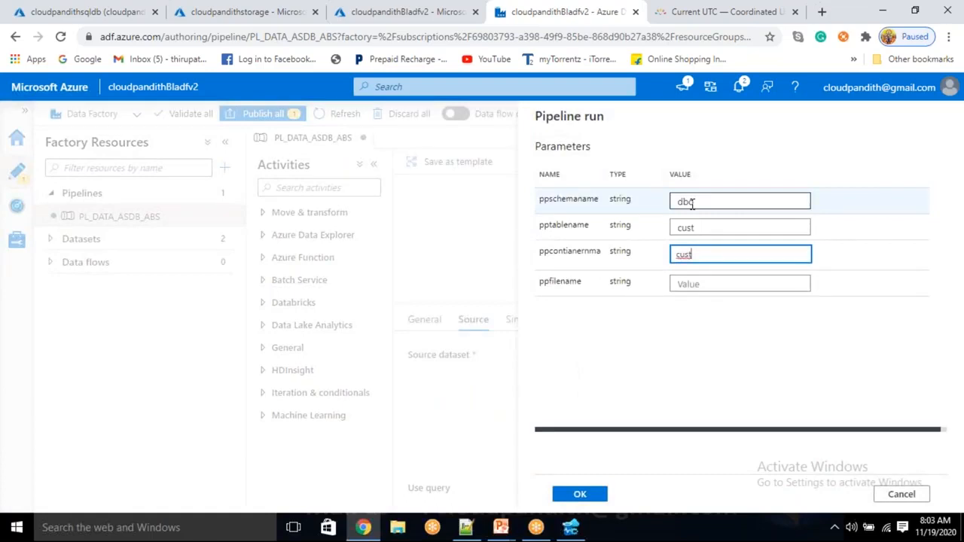
type("tfailed")
key("Tab")
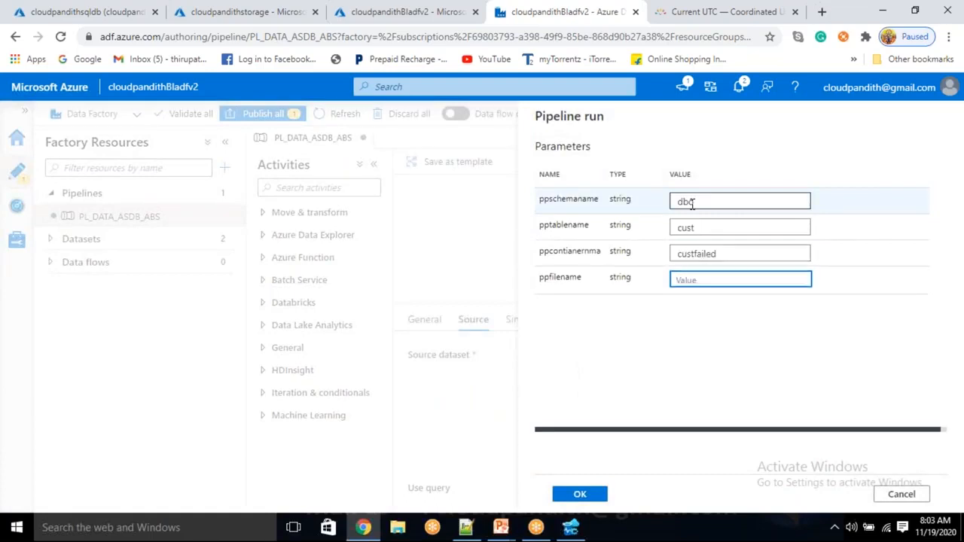
type("failed.json")
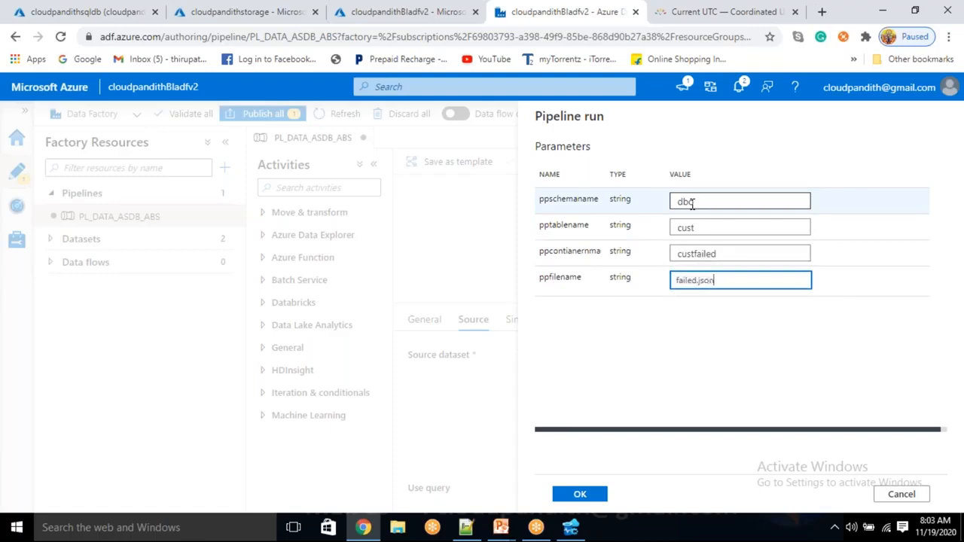
left_click(593, 497)
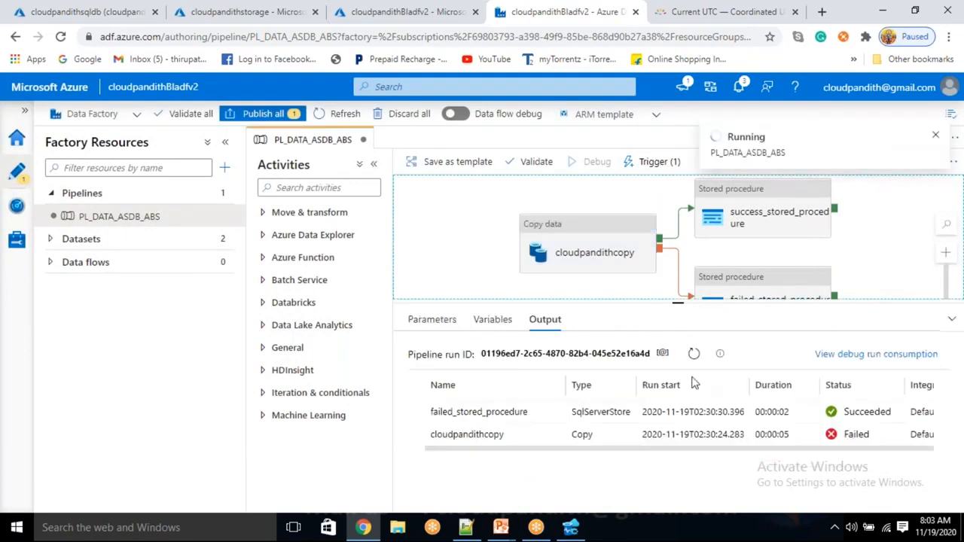
left_click(697, 353)
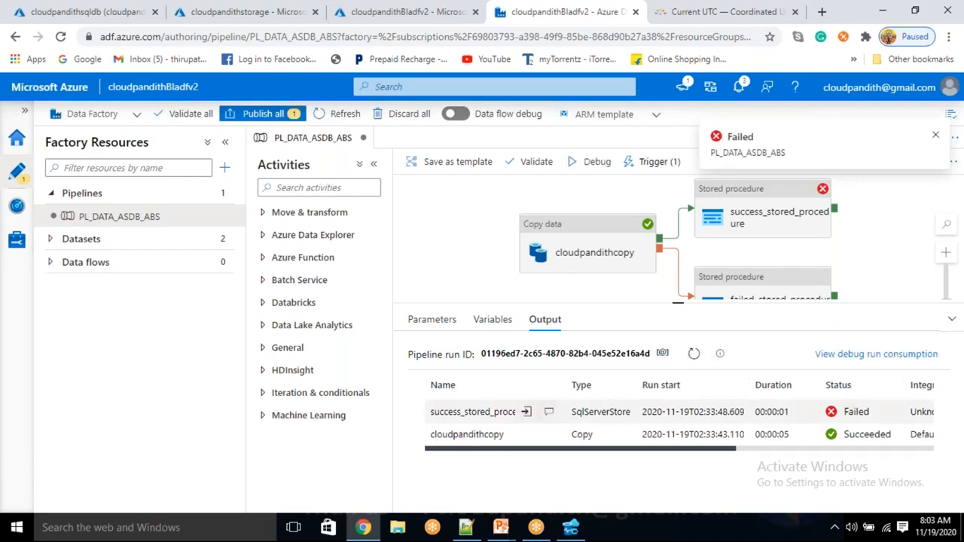
Read the full error details of the success_stored_procedure activity, focusing on the ExecutionEndTime expression
left_click(549, 412)
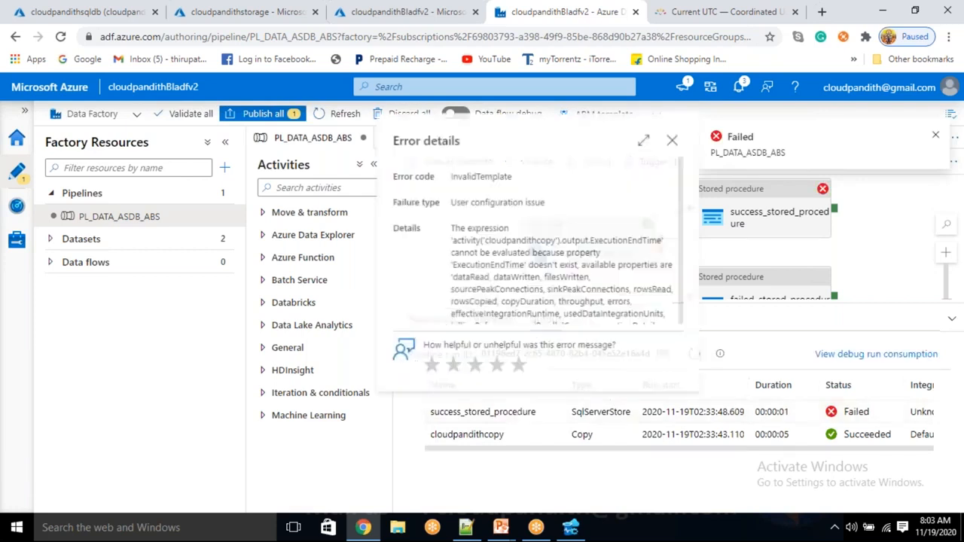
left_click(647, 136)
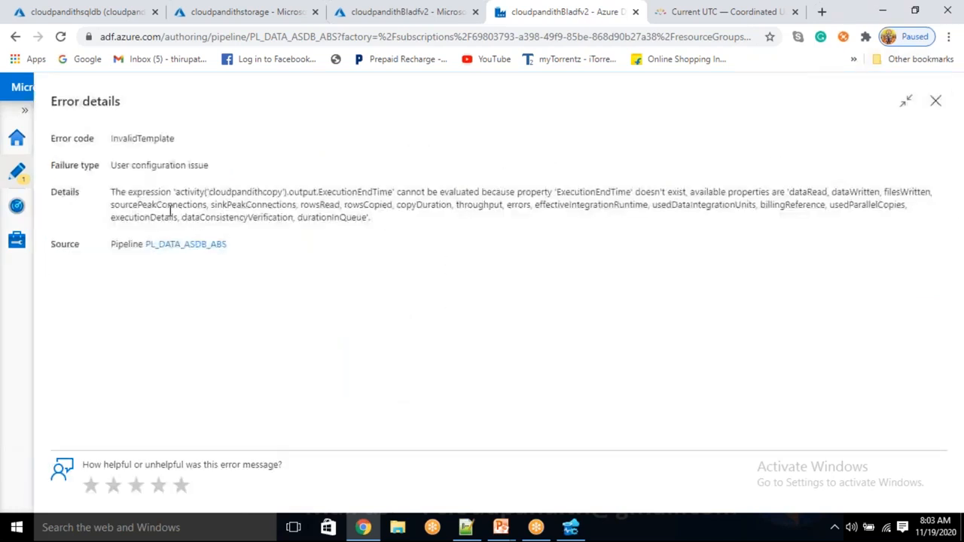
left_click_drag(211, 191, 262, 191)
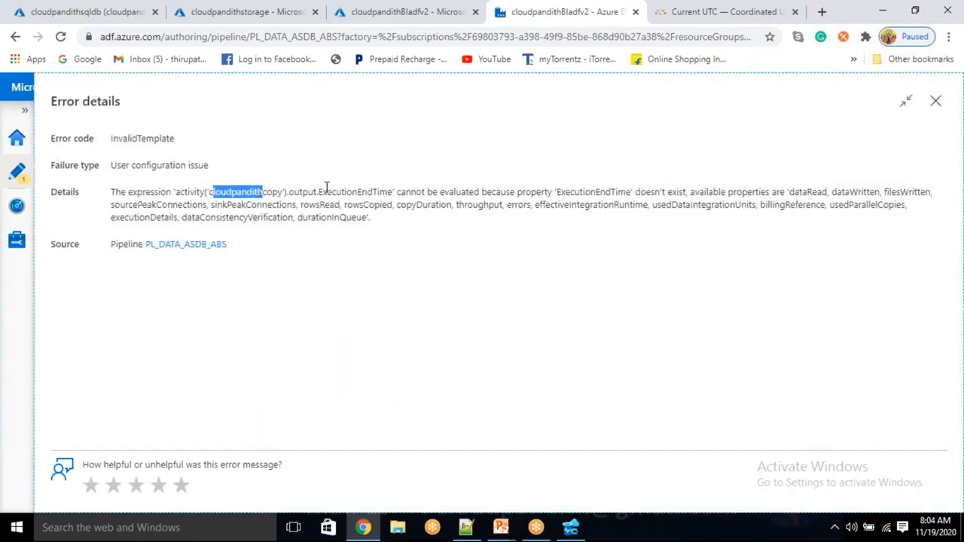
left_click_drag(342, 192, 373, 191)
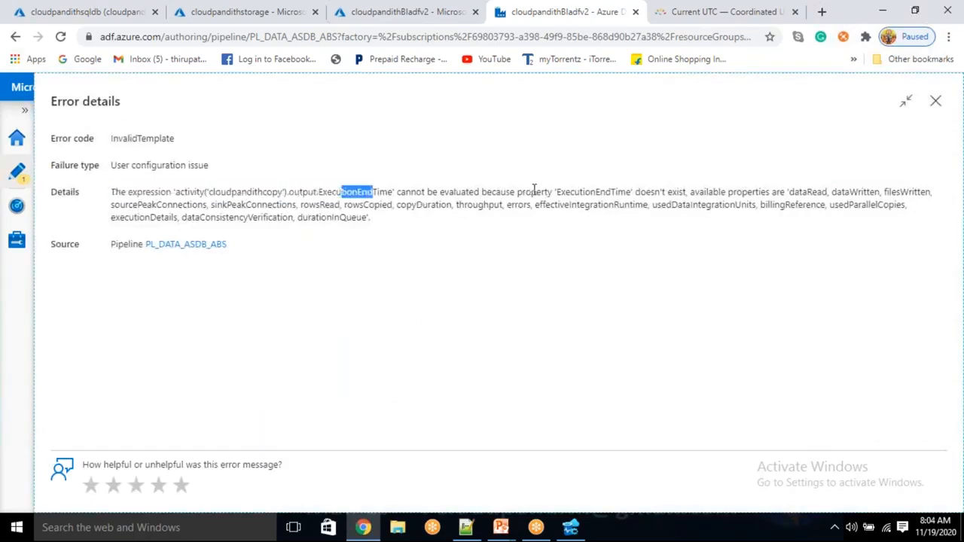
left_click_drag(576, 191, 633, 186)
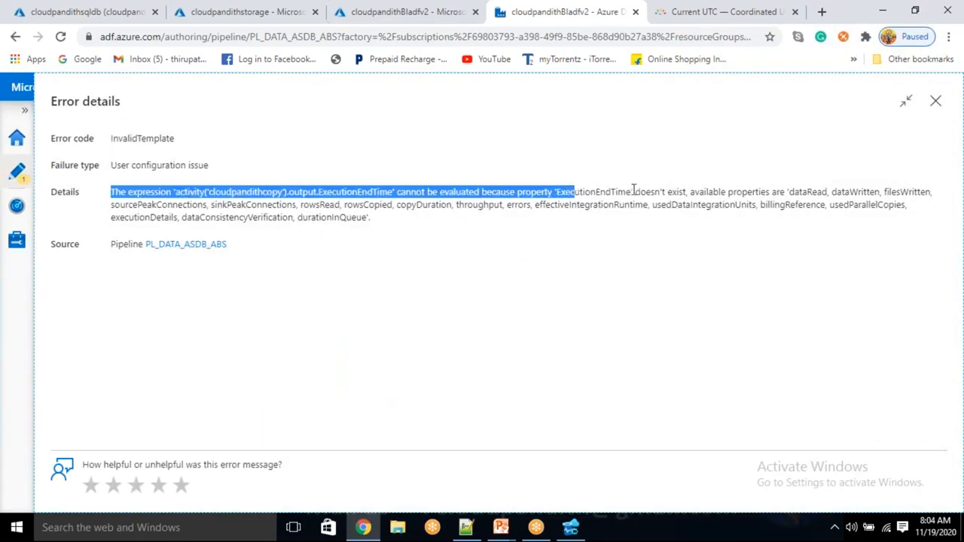
double_click(675, 193)
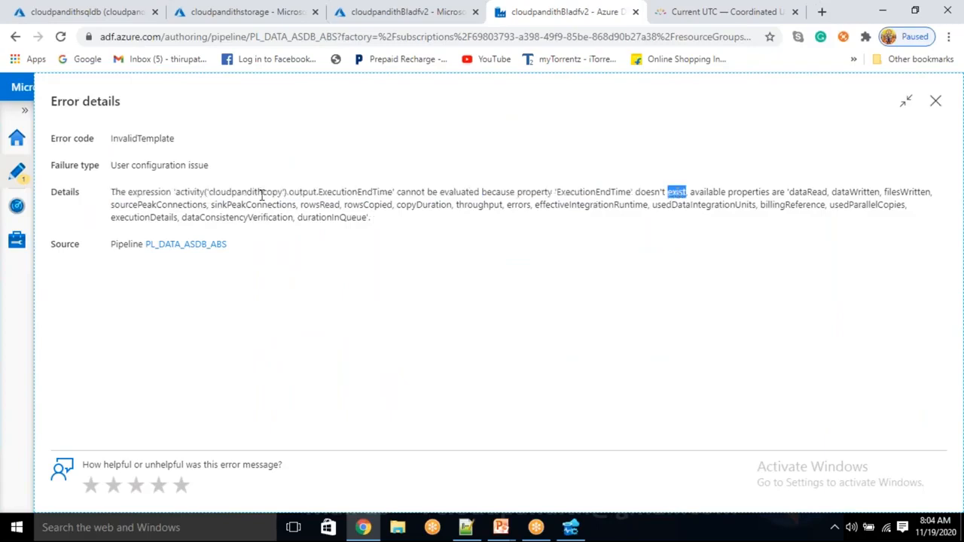
Check the output part of the failed expression and copy the available properties list from dataRead through durationInQueue
double_click(377, 193)
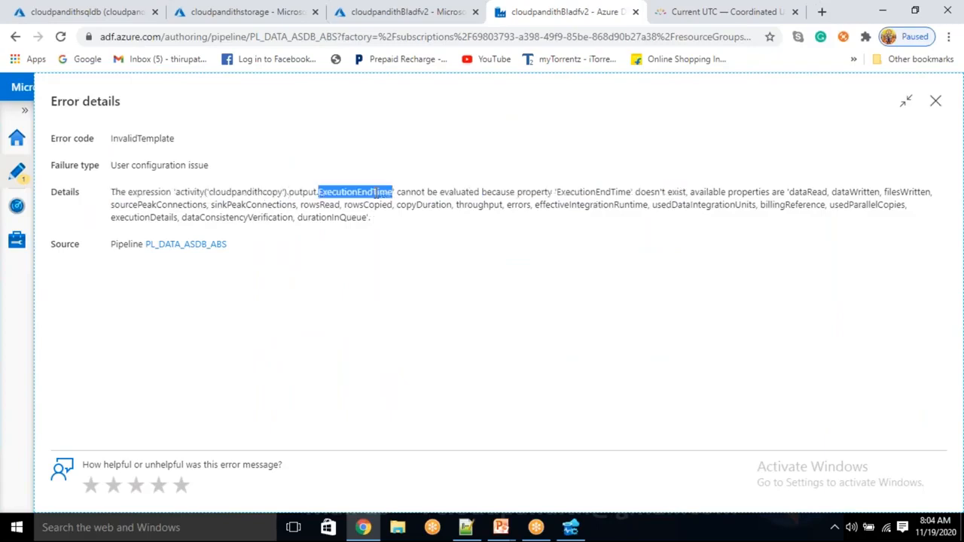
double_click(302, 192)
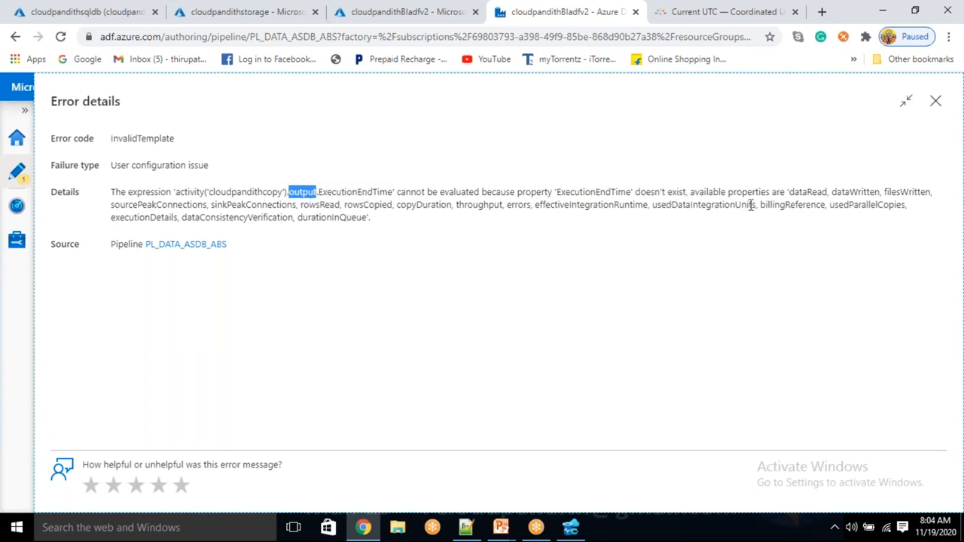
left_click(789, 191)
left_click_drag(789, 191, 741, 241)
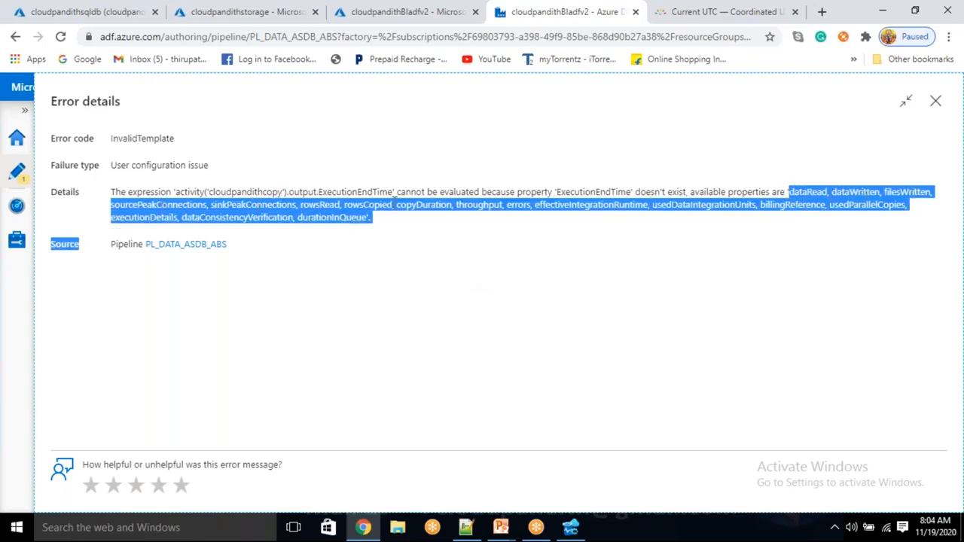
Switch to Notepad++ and clear all text from the new 2 document
left_click(571, 528)
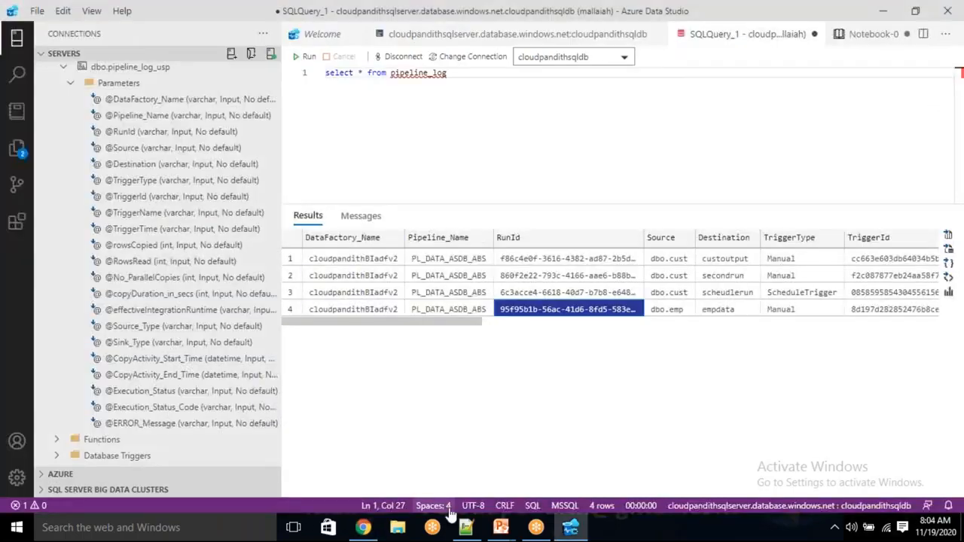
left_click(466, 527)
left_click(470, 202)
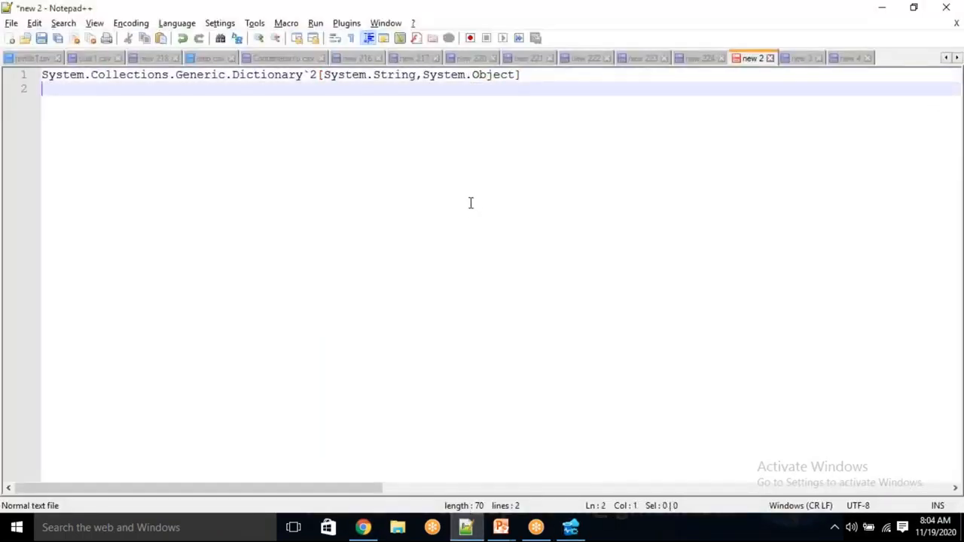
key("ctrl+a")
key("Delete")
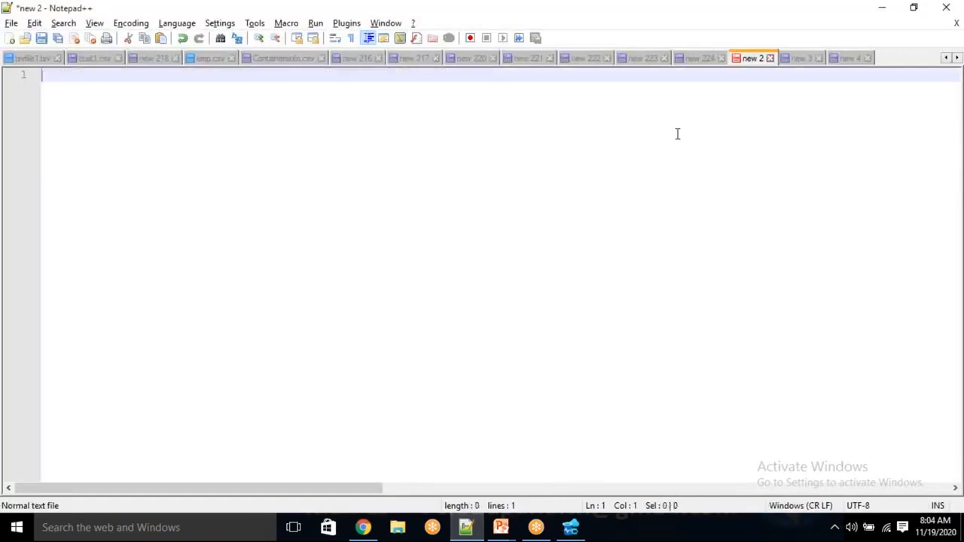
Paste the copied property list into the new 4 document, below the activity expressions with blank lines between them
left_click(695, 59)
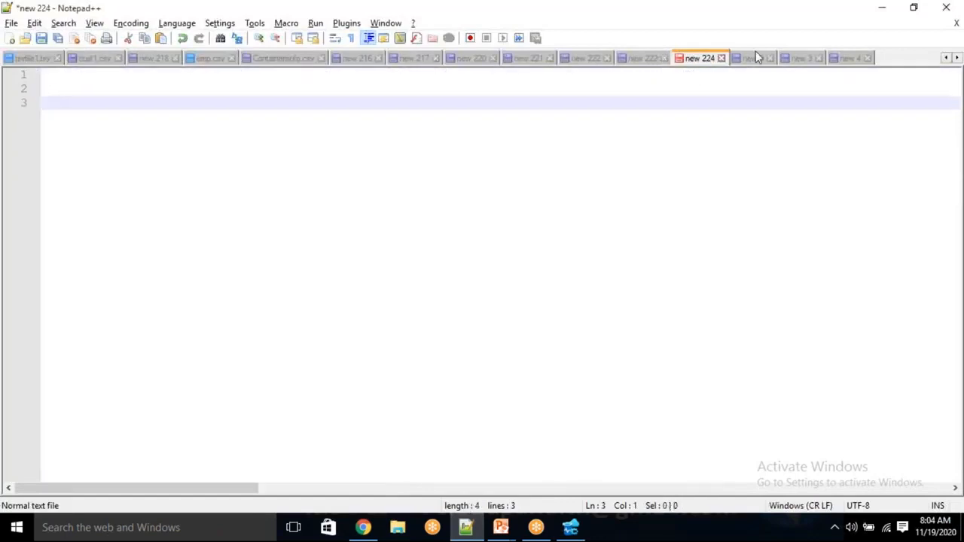
left_click(844, 62)
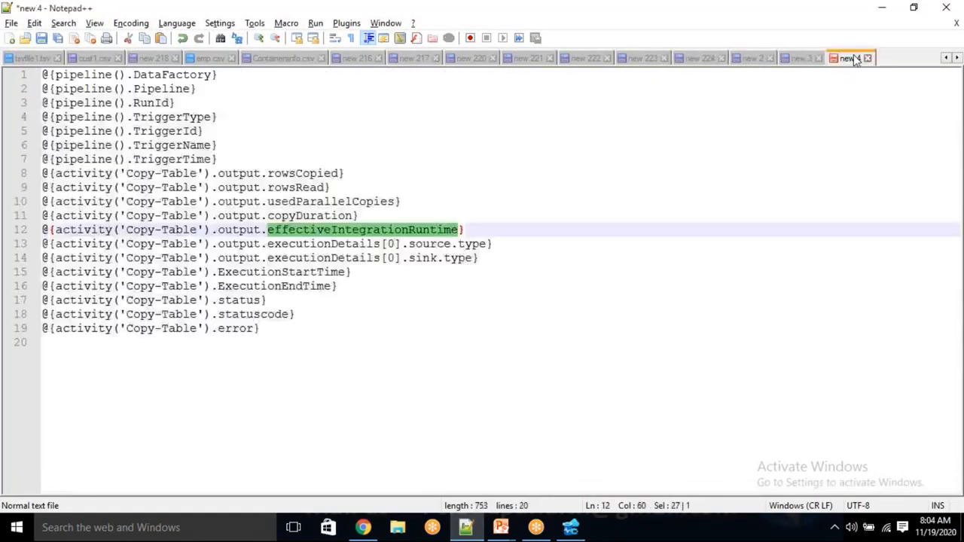
left_click(367, 351)
key("Return")
key("Return")
key("ctrl+v")
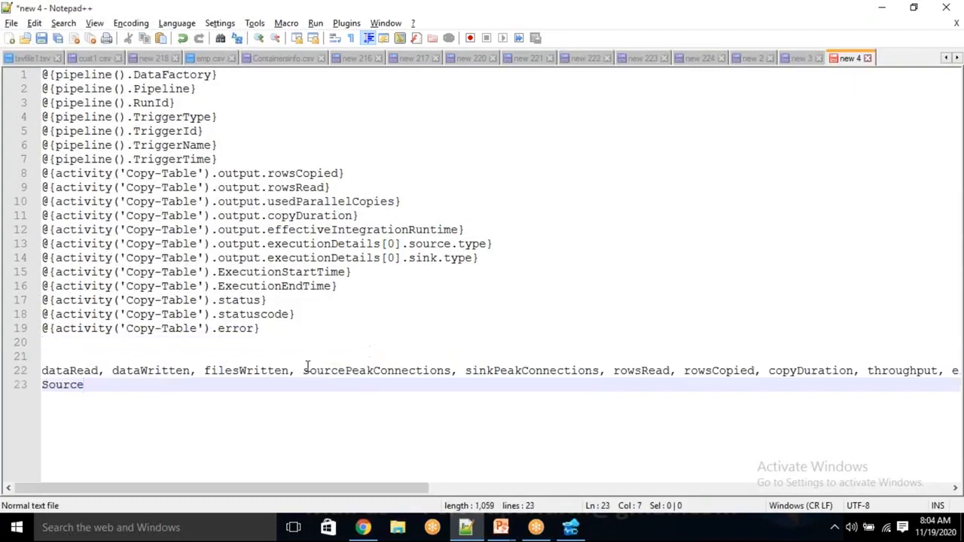
Go through the pasted property names one by one, from dataRead to copyDuration
double_click(82, 370)
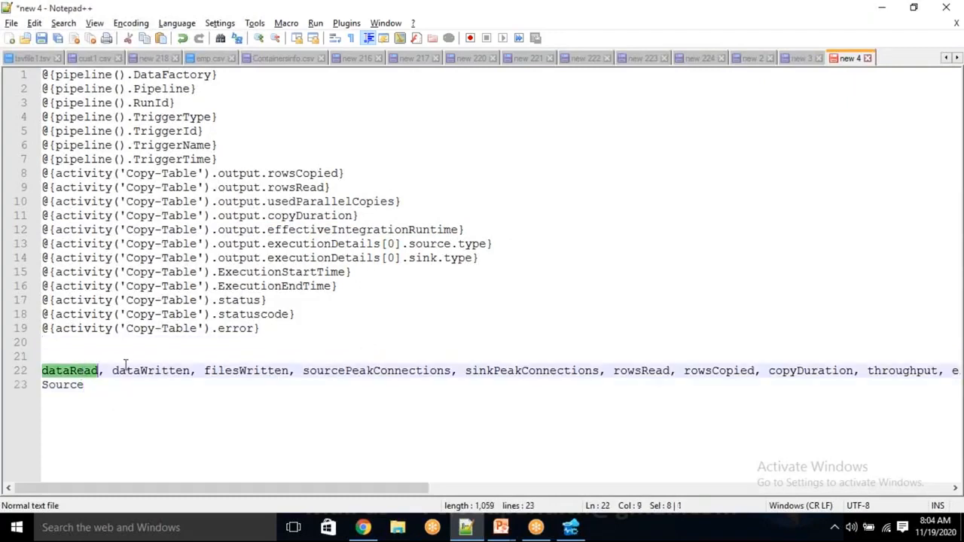
left_click(147, 369)
double_click(146, 370)
double_click(233, 375)
triple_click(366, 375)
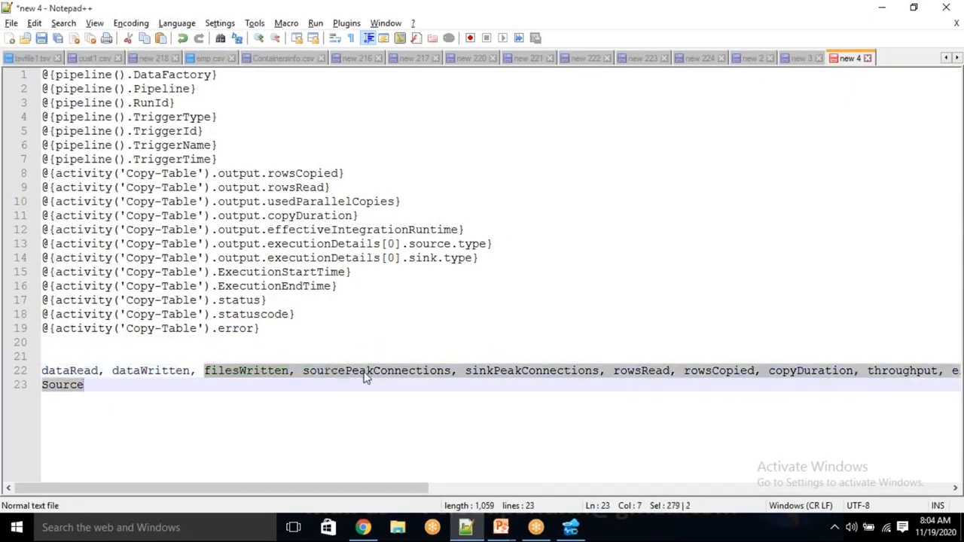
double_click(364, 372)
double_click(535, 371)
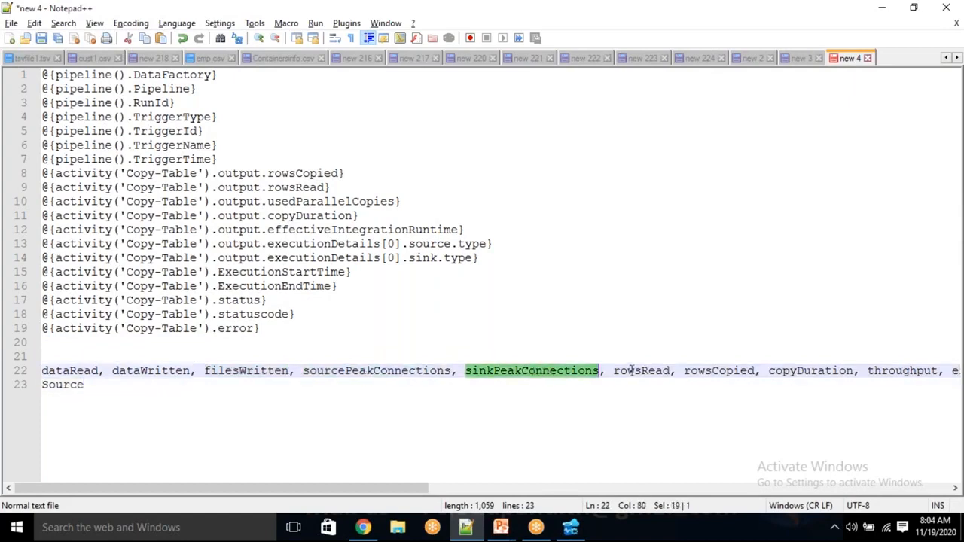
left_click(636, 372)
double_click(637, 372)
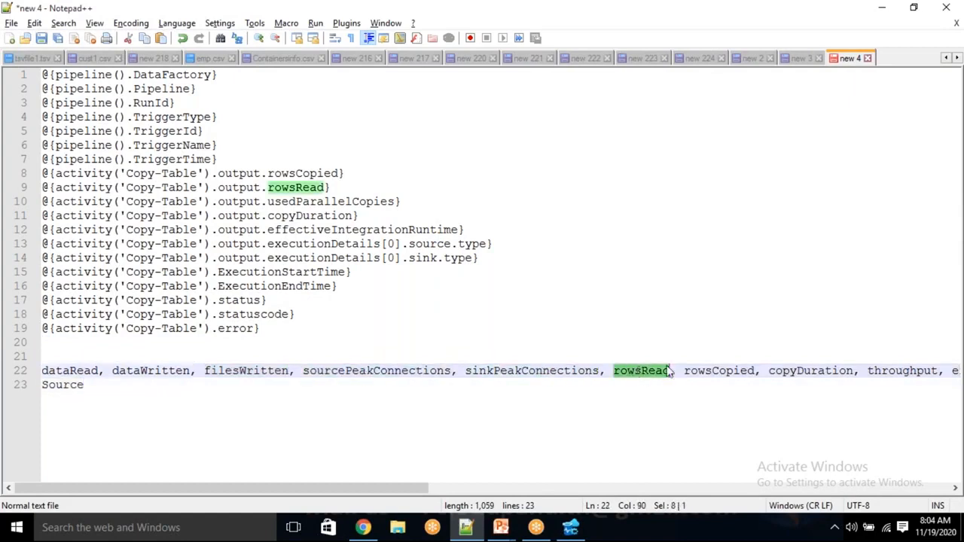
left_click(724, 370)
double_click(724, 370)
double_click(797, 373)
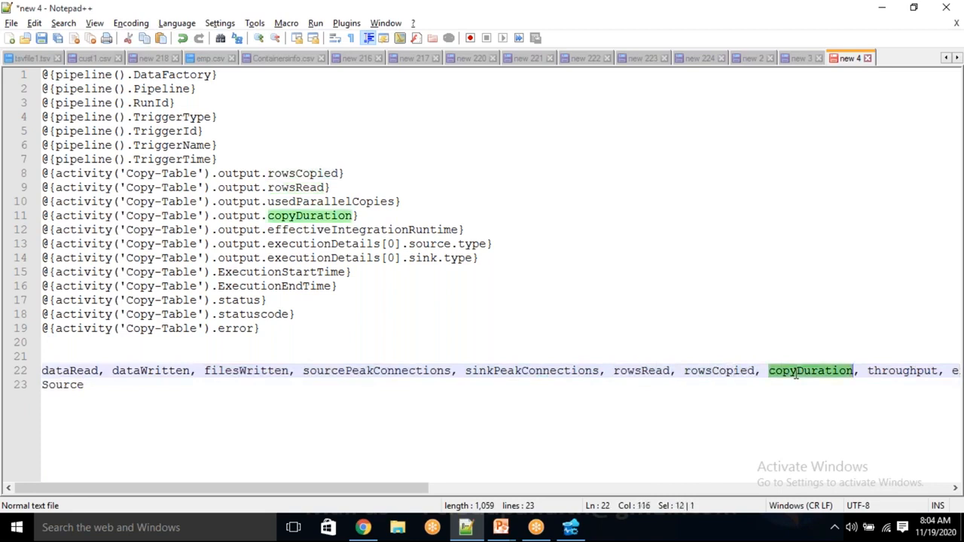
Break the pasted property list onto a new line before rowsRead and examine the throughput and errors properties
left_click(611, 371)
key("Return")
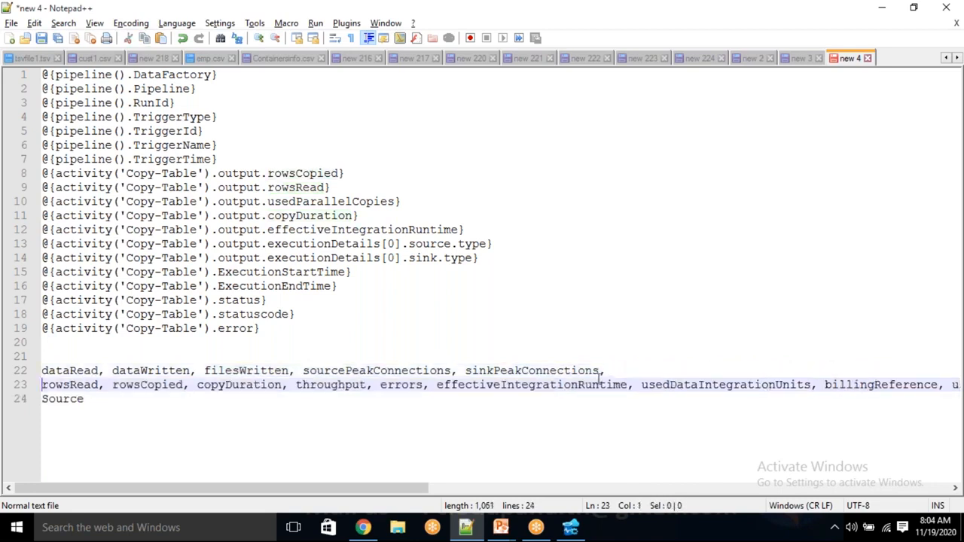
double_click(332, 385)
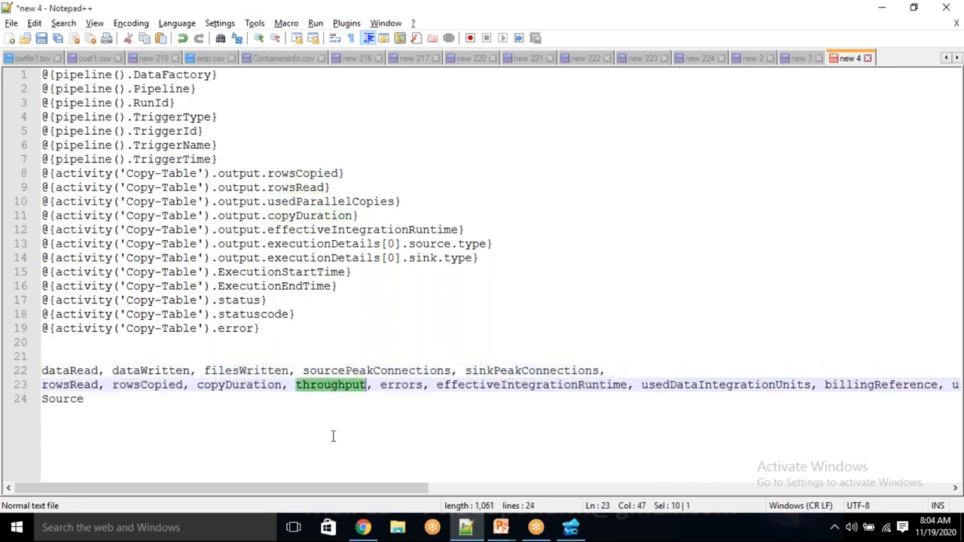
left_click(333, 436)
double_click(326, 385)
left_click(403, 386)
double_click(404, 386)
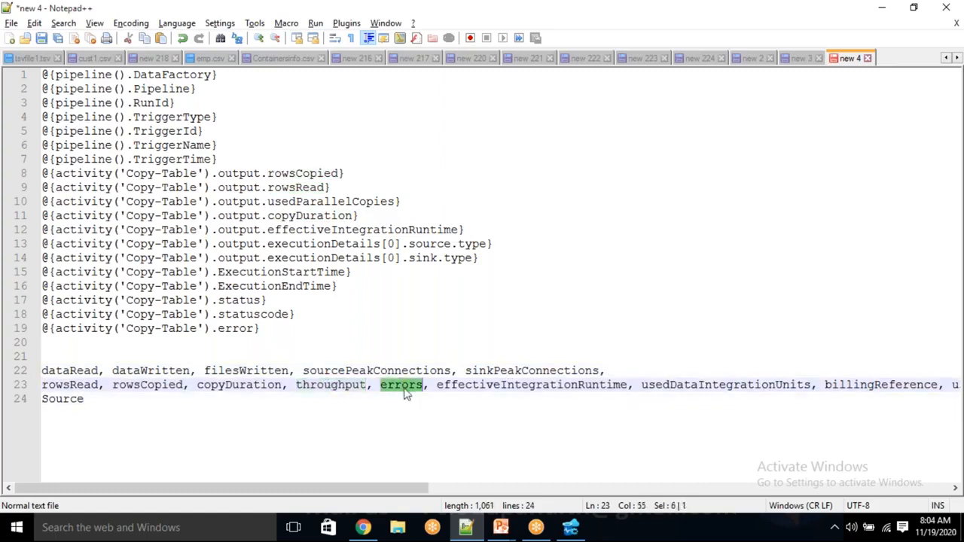
Compare the rowsCopied, rowsRead and usedParallelCopies expressions with the property names in the pasted list
left_click_drag(164, 329, 198, 329)
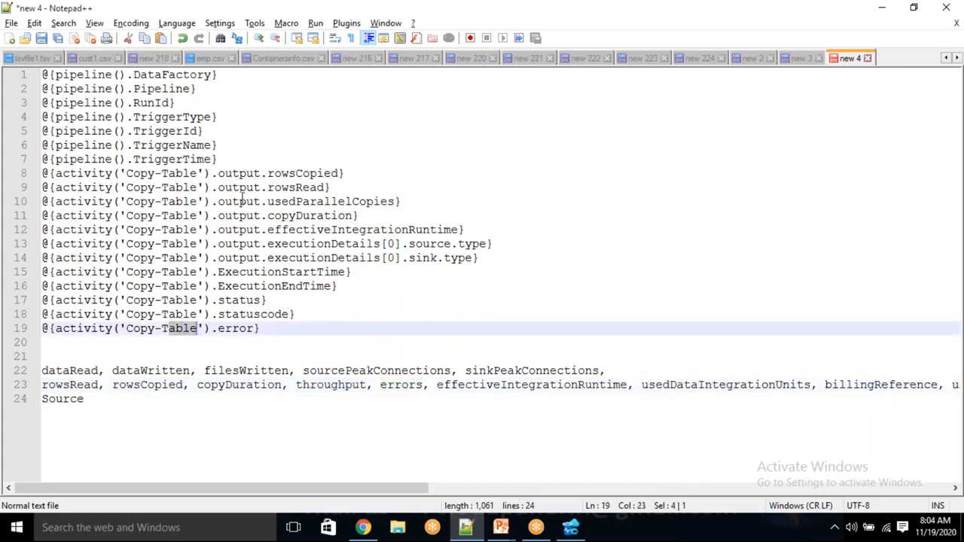
left_click(309, 174)
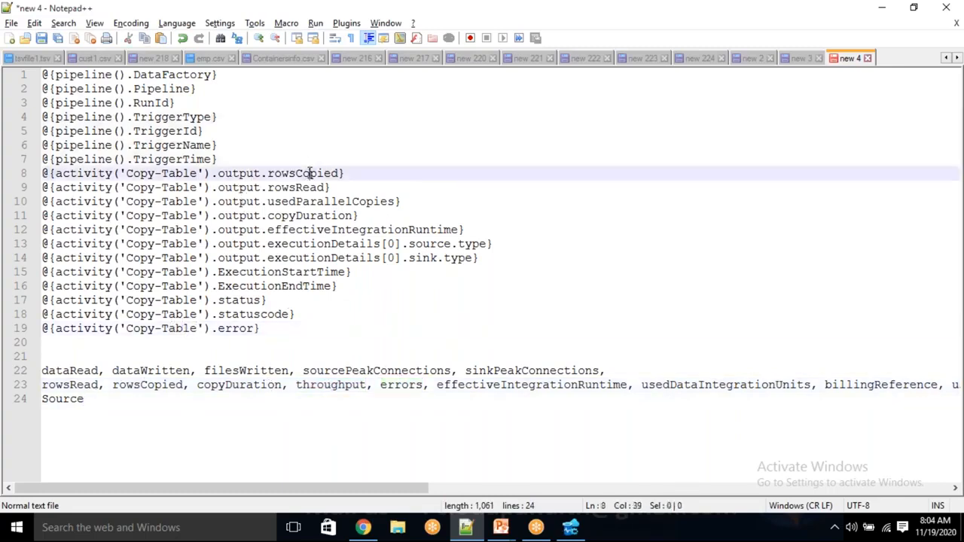
double_click(153, 384)
double_click(304, 188)
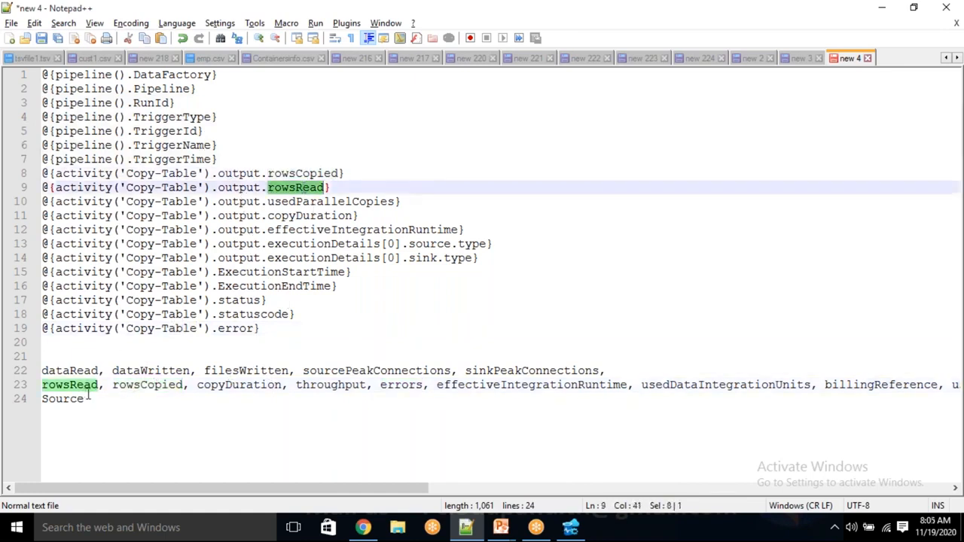
double_click(305, 199)
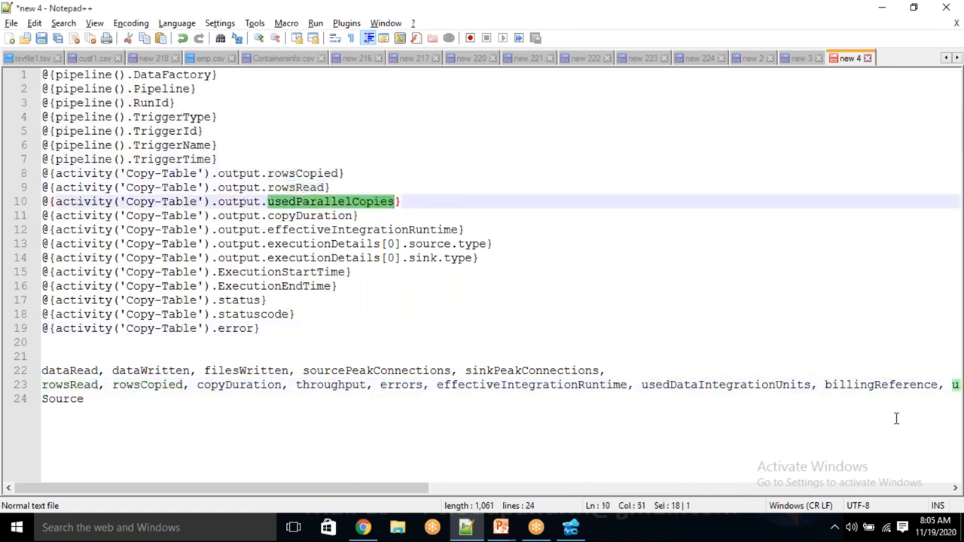
Split the pasted property list onto new lines before usedDataIntegrationUnits and before dataConsistencyVerification
left_click(637, 385)
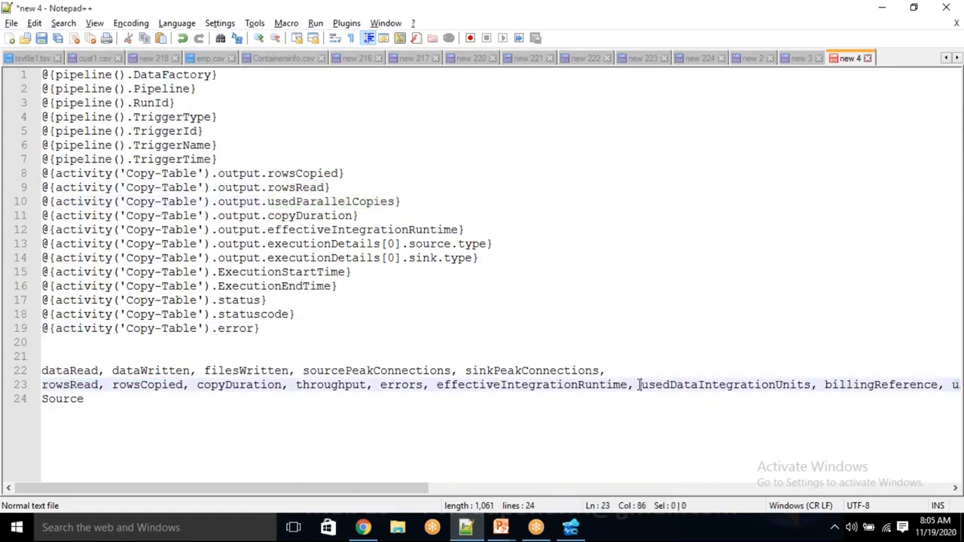
key("Return")
left_click(620, 399)
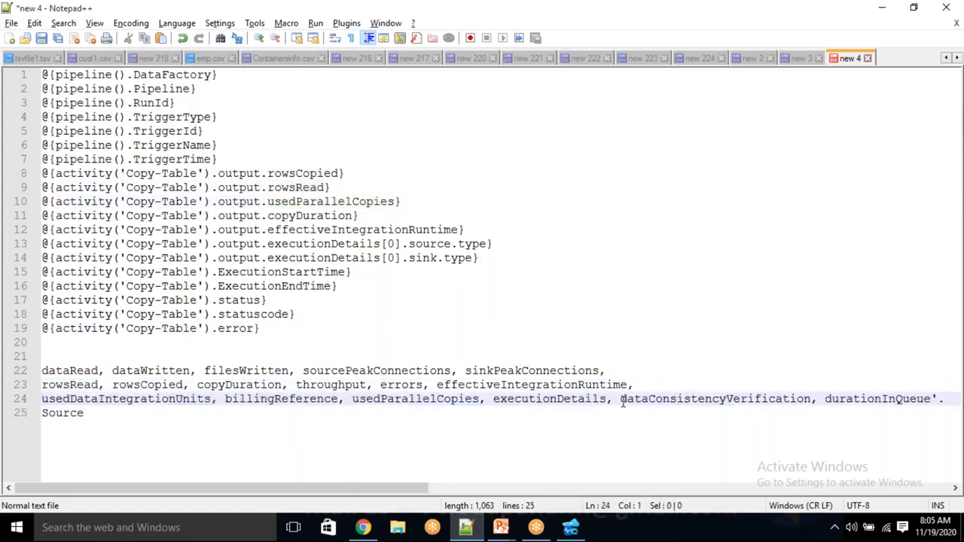
key("Return")
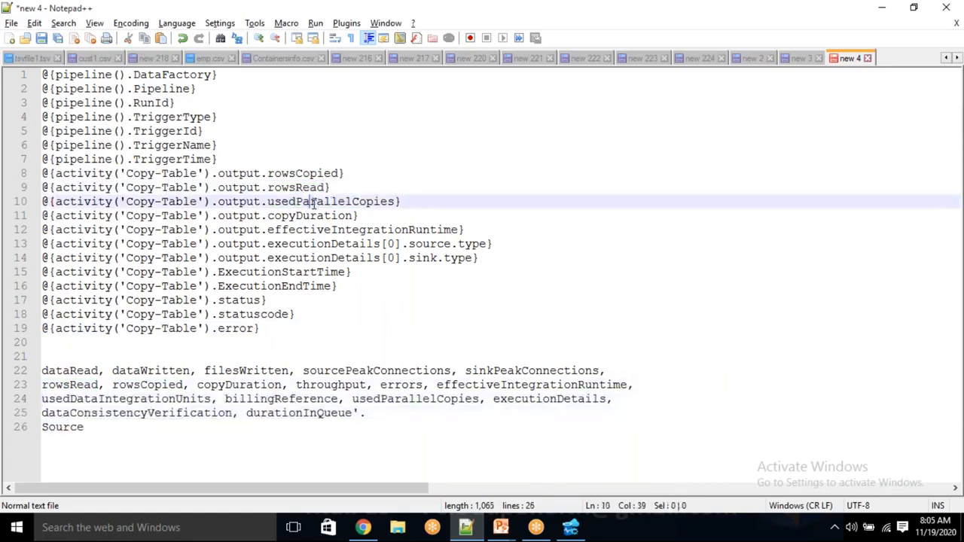
Match the usedParallelCopies, copyDuration, effectiveIntegrationRuntime and executionDetails expressions against the pasted property list
double_click(315, 201)
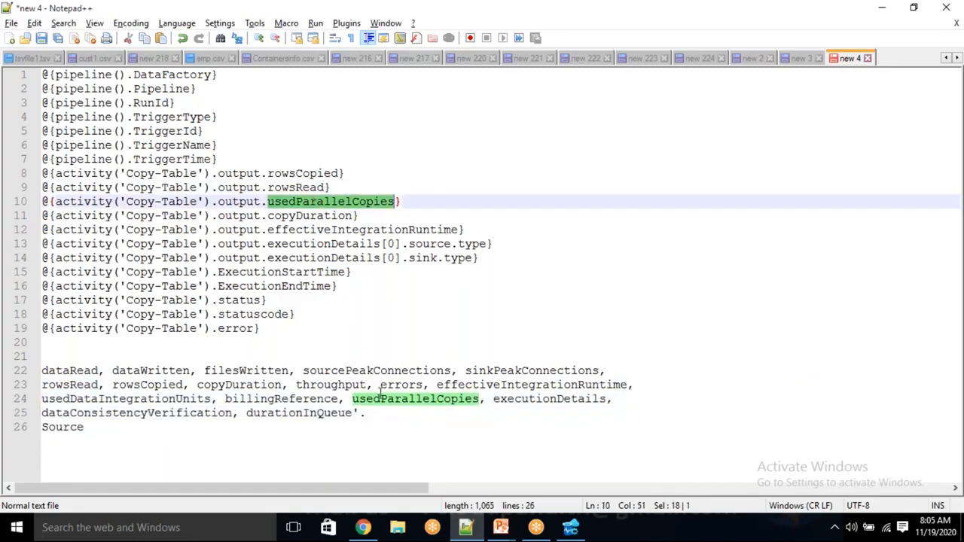
double_click(324, 216)
double_click(336, 229)
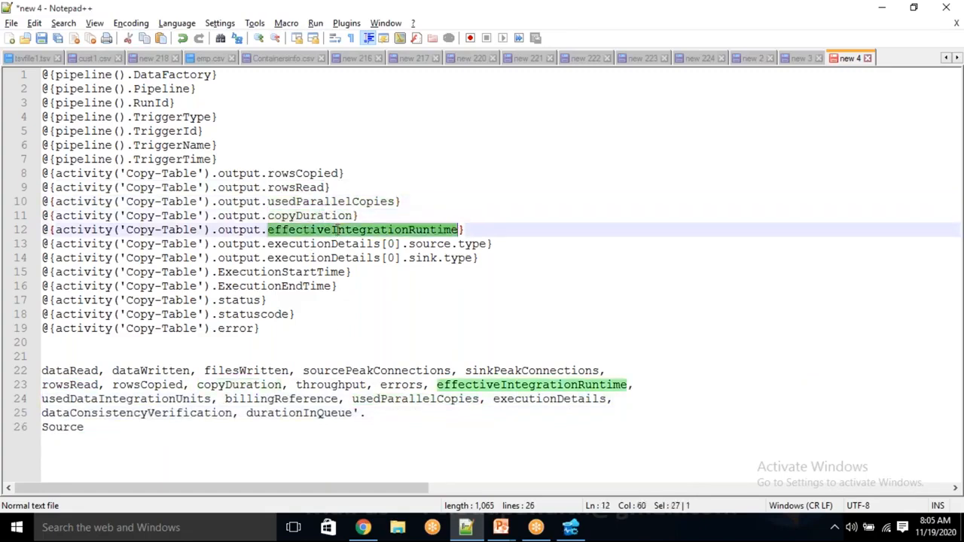
double_click(349, 244)
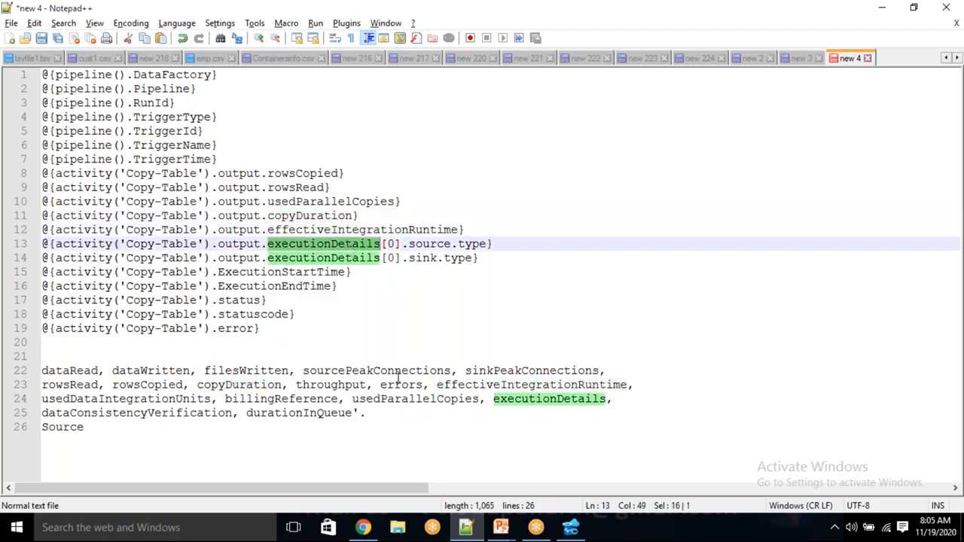
left_click(531, 398)
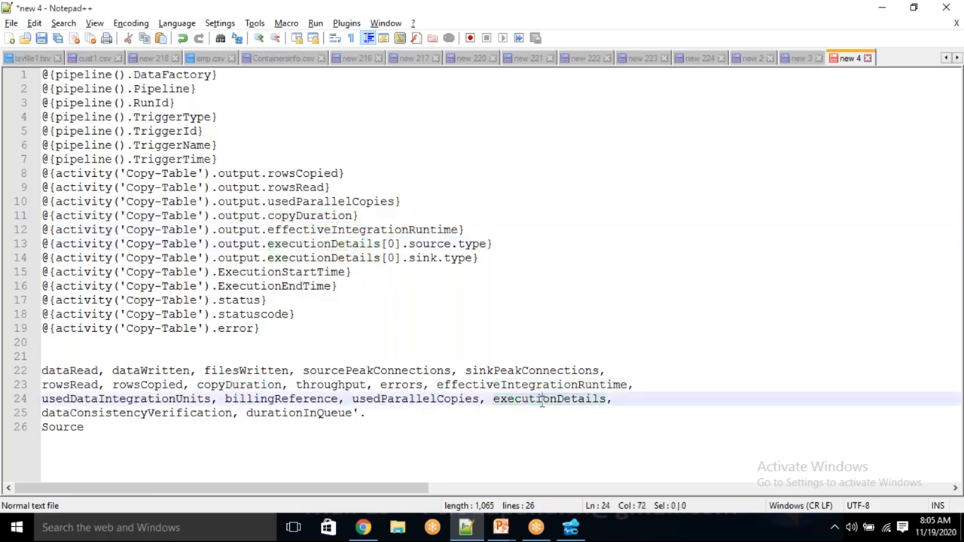
left_click(538, 398)
double_click(538, 399)
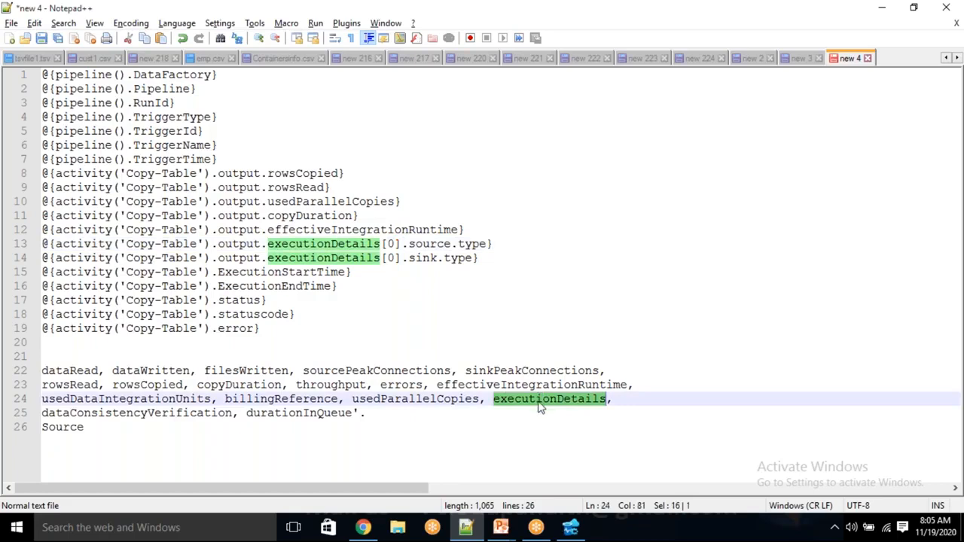
Examine the [0] index, source.type and sink.type parts of the executionDetails expressions against the listed executionDetails property
double_click(393, 244)
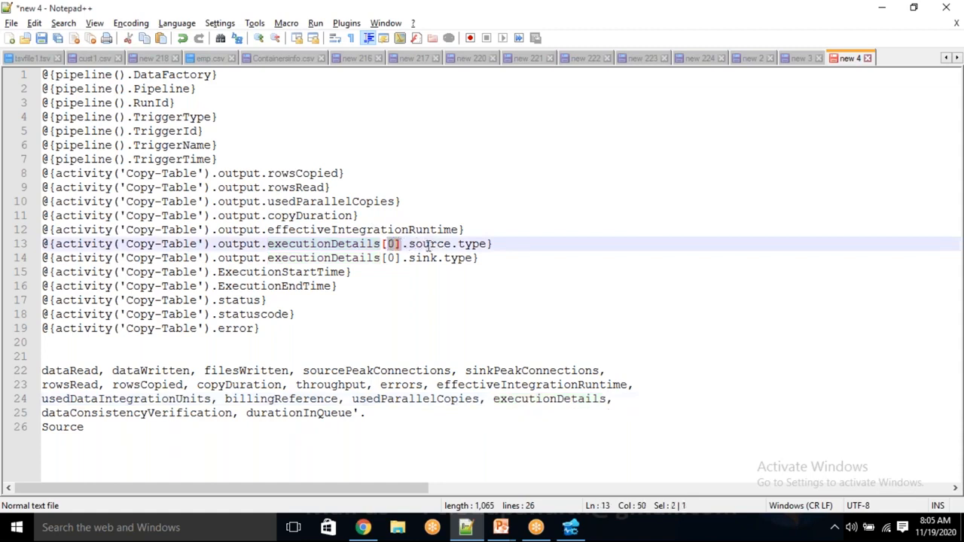
left_click(430, 244)
double_click(430, 244)
double_click(472, 244)
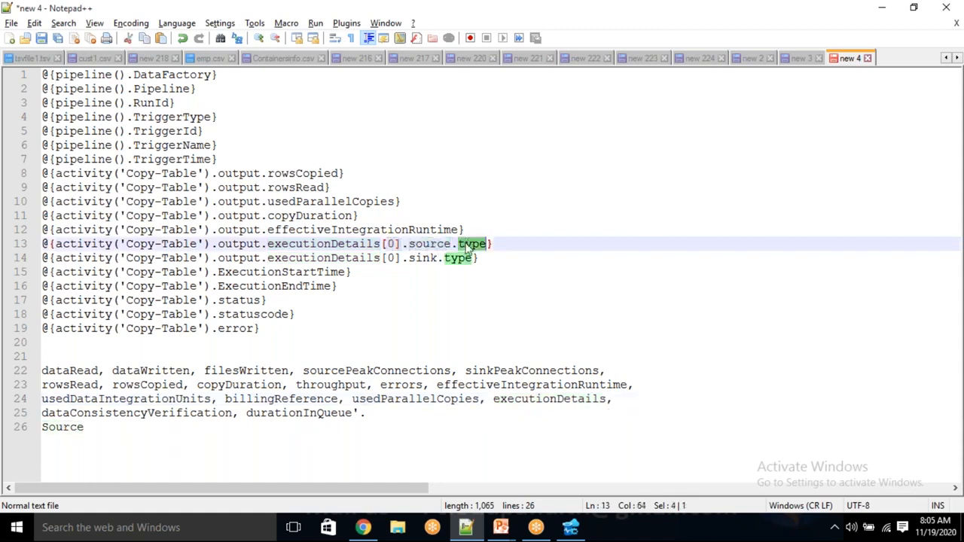
left_click(431, 258)
double_click(431, 258)
double_click(458, 257)
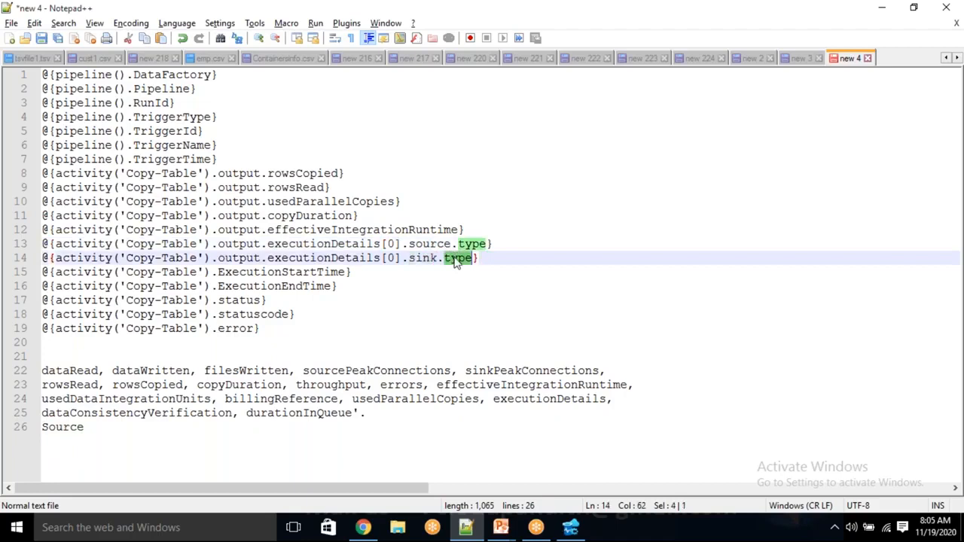
left_click(543, 398)
double_click(544, 399)
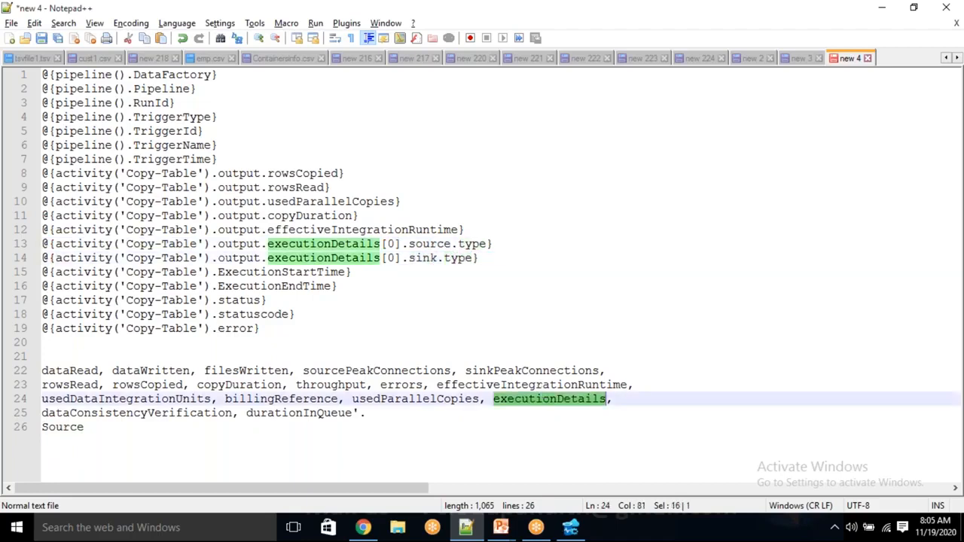
Examine the dataConsistencyVerification and durationInQueue properties at the end of the pasted list
left_click(167, 413)
double_click(167, 413)
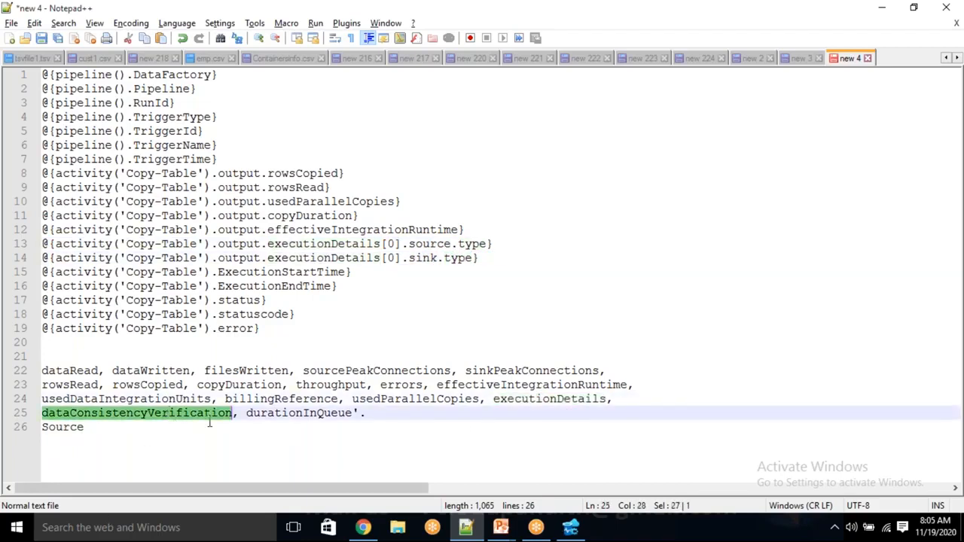
left_click(283, 413)
double_click(283, 413)
left_click(322, 441)
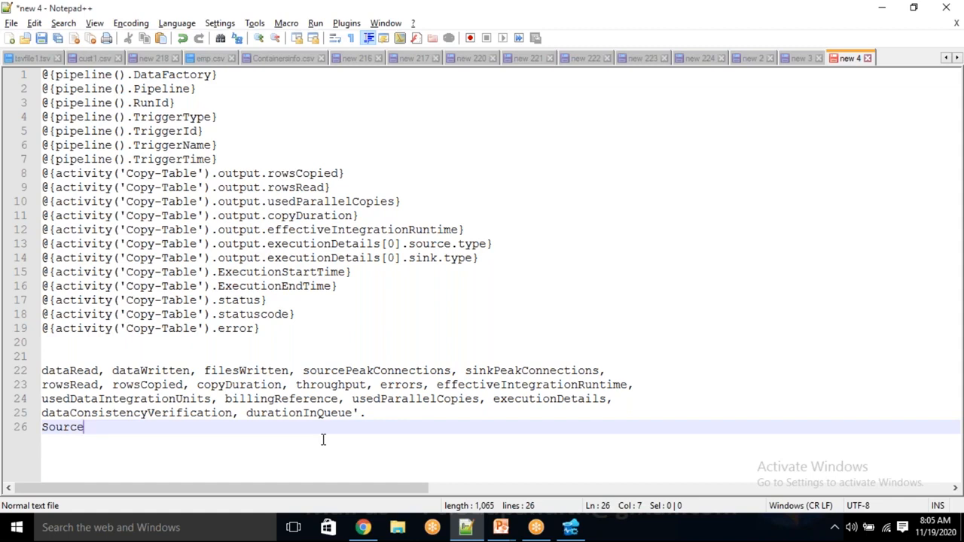
double_click(302, 414)
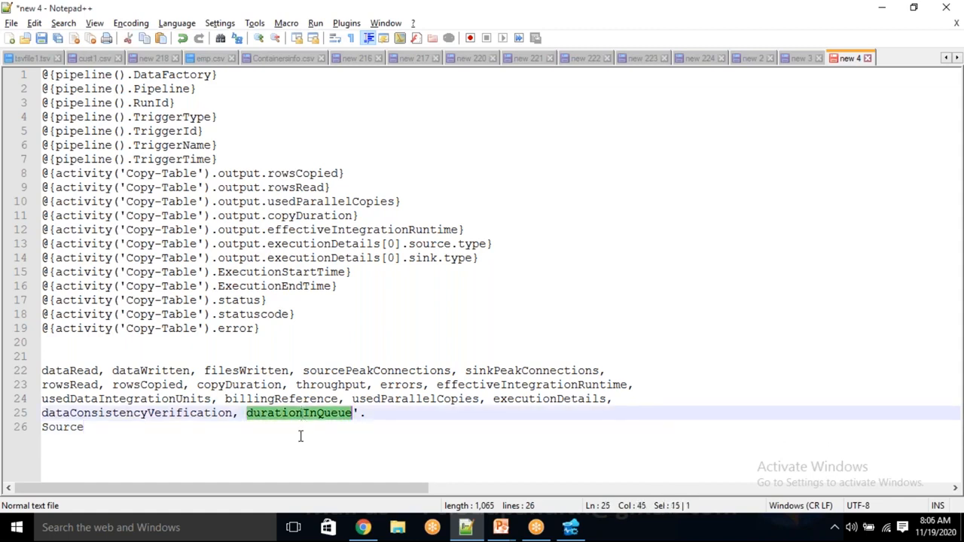
Compare the durationInQueue property with copyDuration in the pasted property list and the copyDuration expression
left_click(294, 448)
left_click(295, 414)
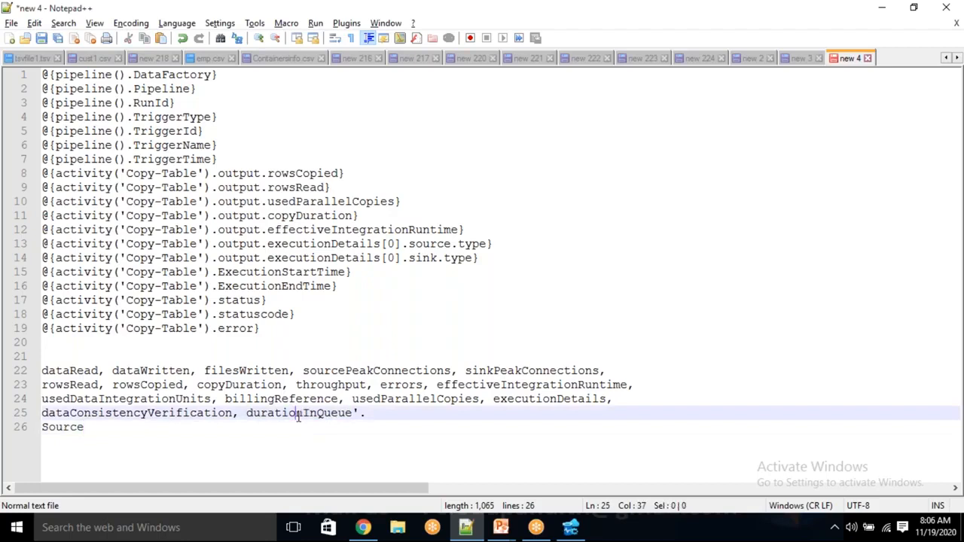
left_click(260, 386)
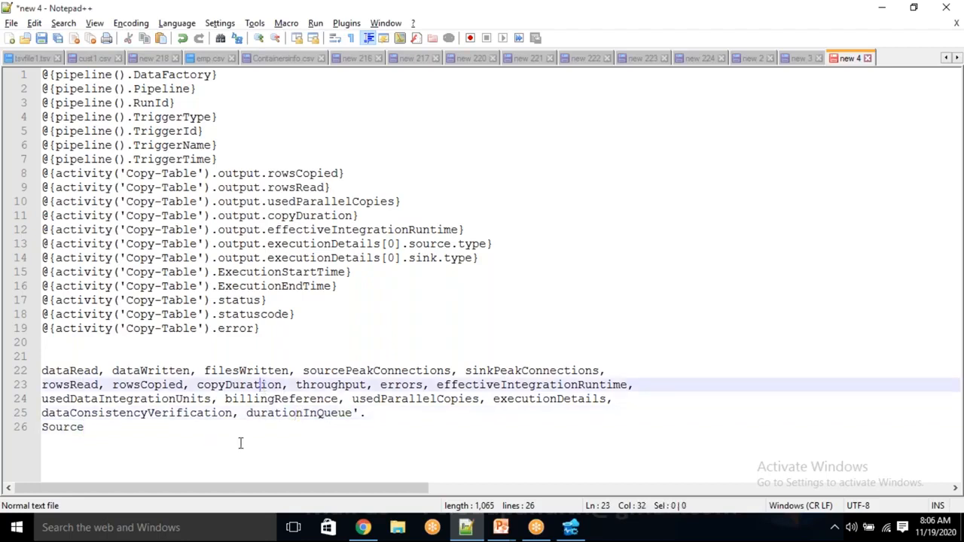
double_click(284, 414)
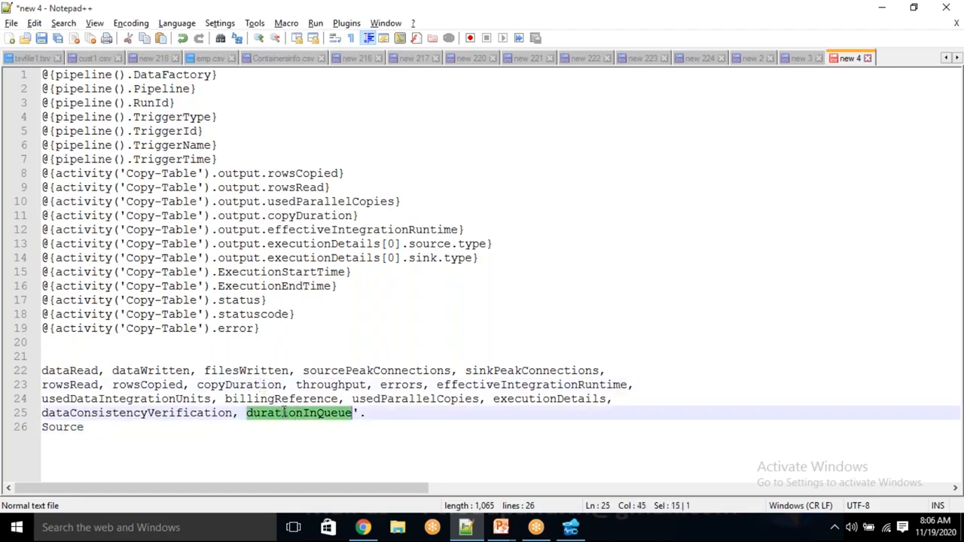
left_click(367, 414)
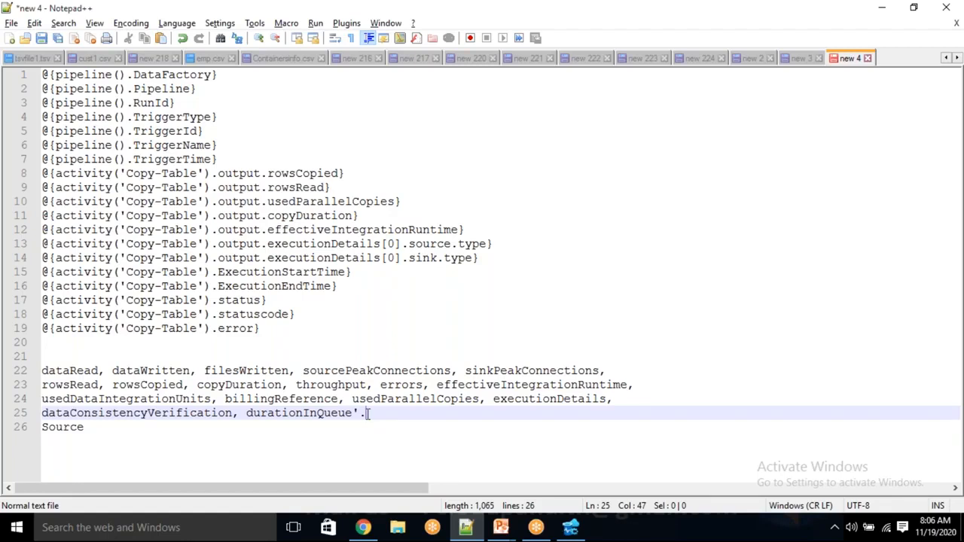
double_click(238, 386)
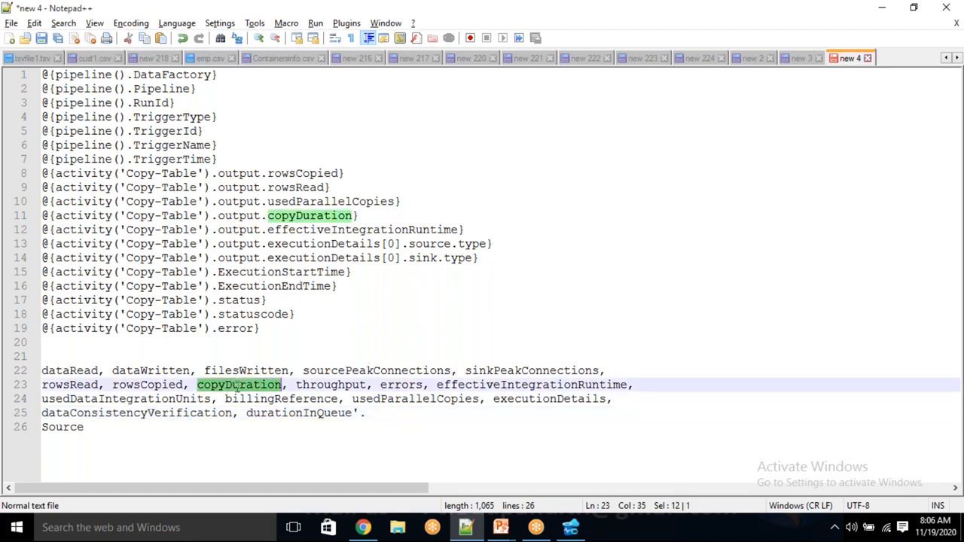
double_click(308, 411)
left_click(93, 428)
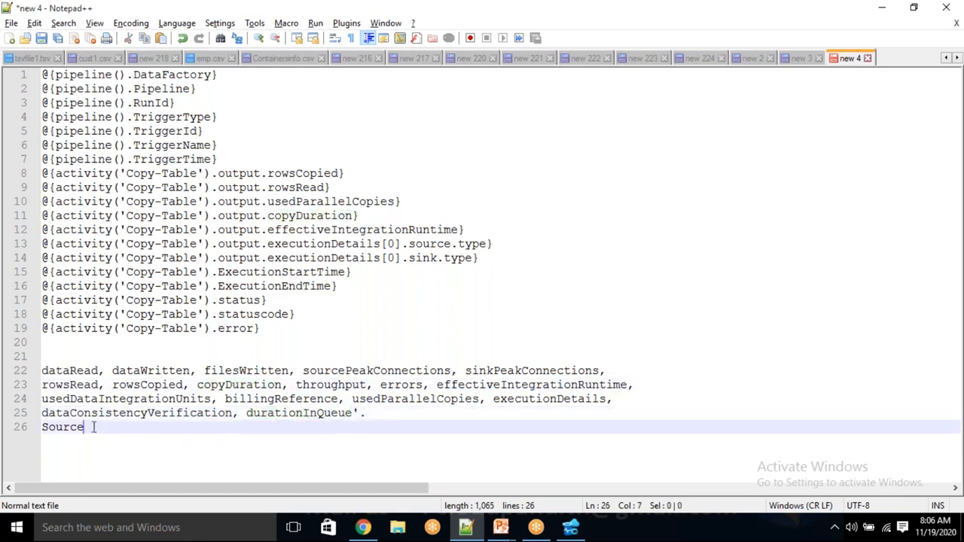
Match the effectiveIntegrationRuntime and usedParallelCopies expressions against the same names in the pasted property list
left_click_drag(93, 427, 41, 371)
left_click(121, 426)
double_click(375, 229)
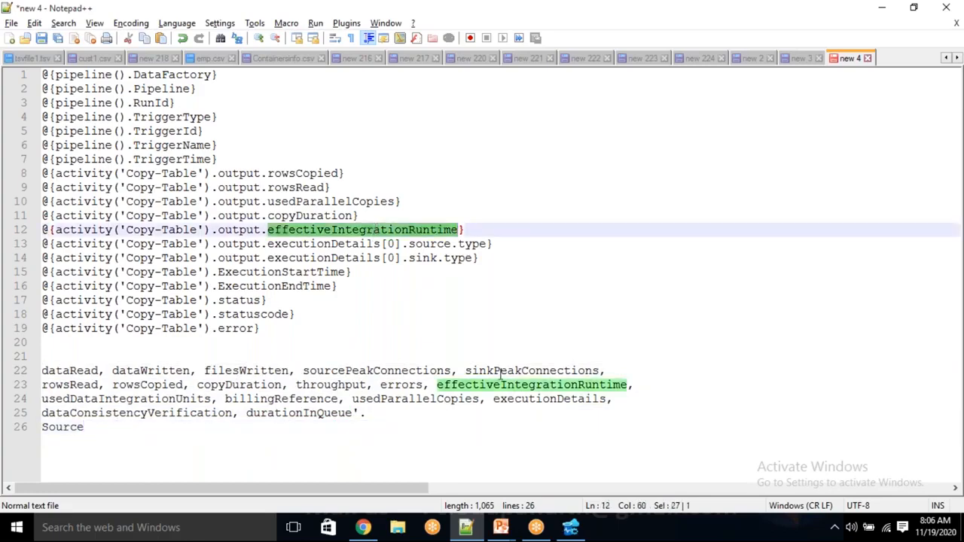
left_click(500, 371)
double_click(499, 385)
double_click(349, 204)
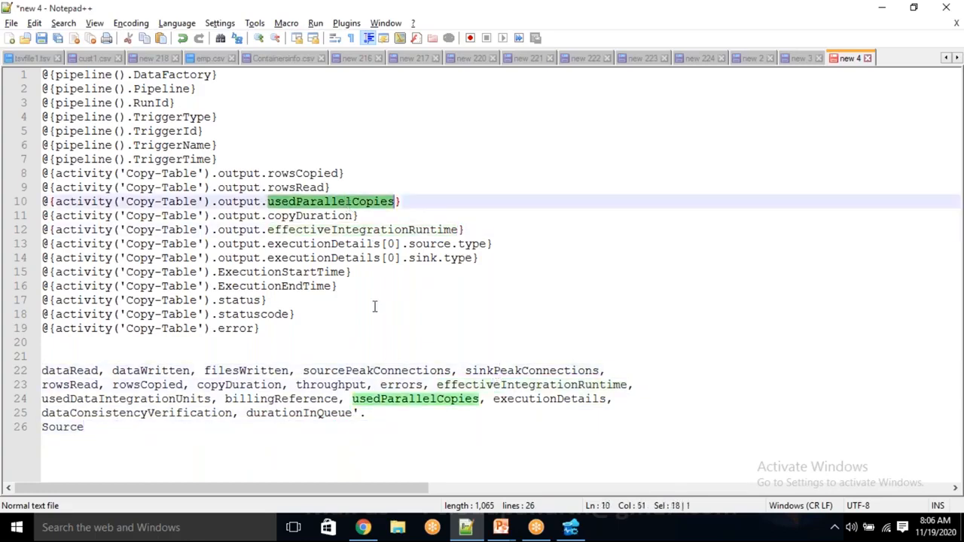
double_click(405, 398)
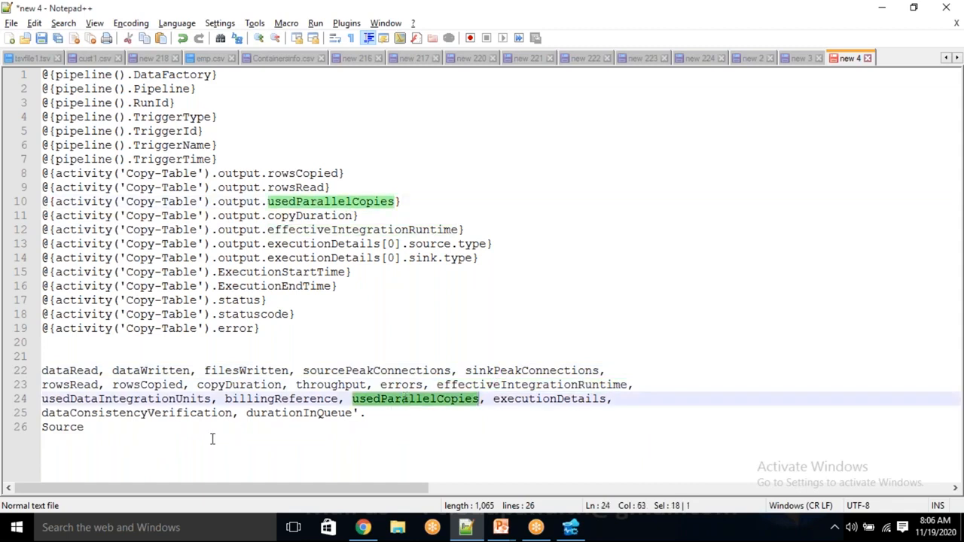
Examine the dataRead, dataWritten, filesWritten, sourcePeakConnections and sinkPeakConnections properties in the first line of the pasted list
left_click_drag(107, 433, 44, 356)
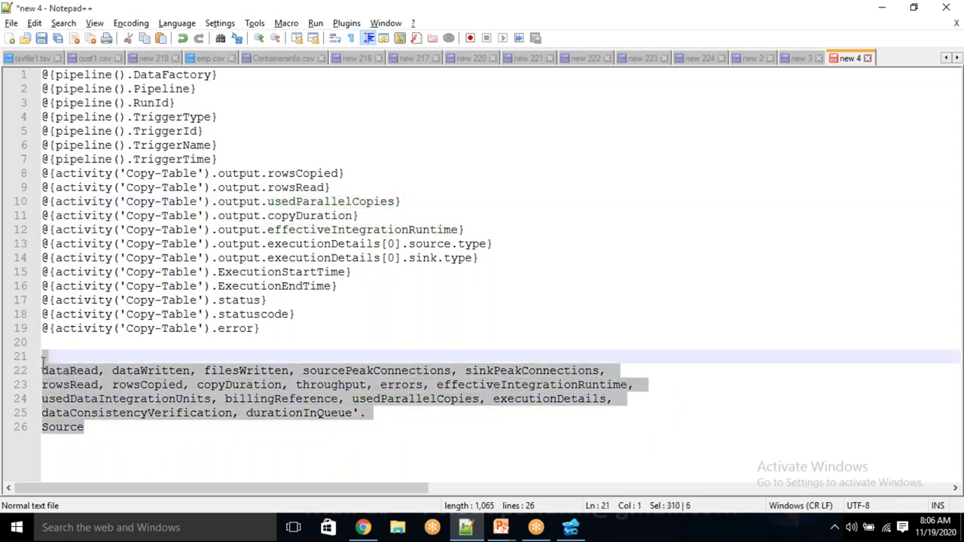
left_click(137, 449)
double_click(78, 370)
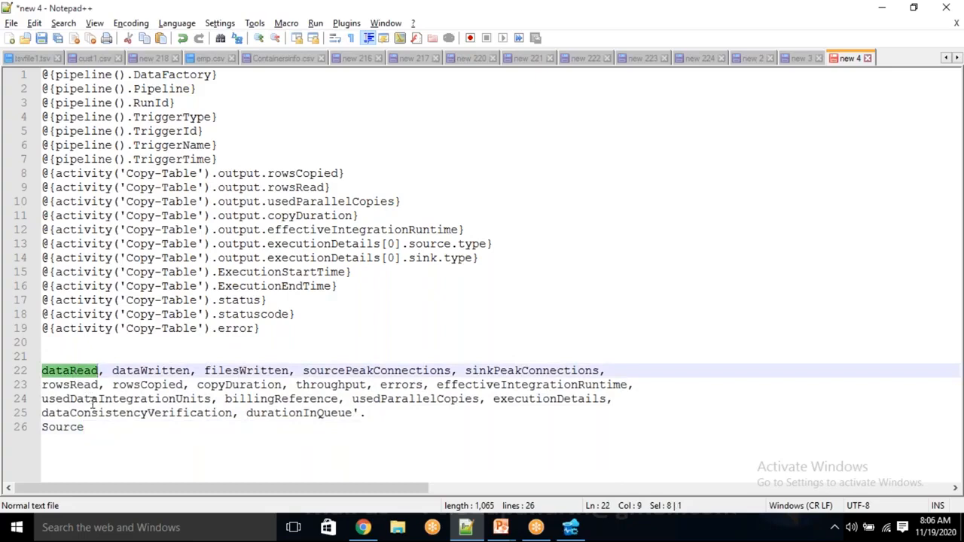
double_click(167, 371)
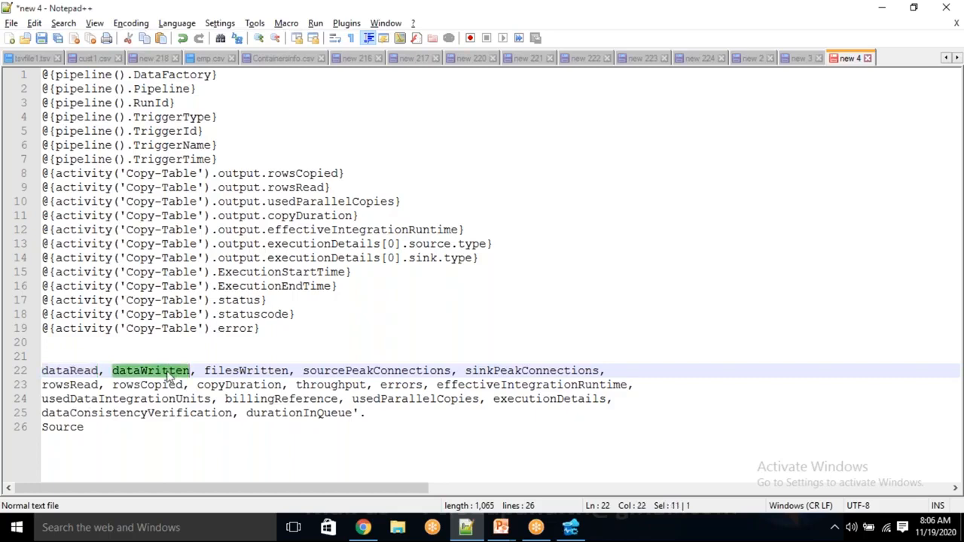
double_click(230, 372)
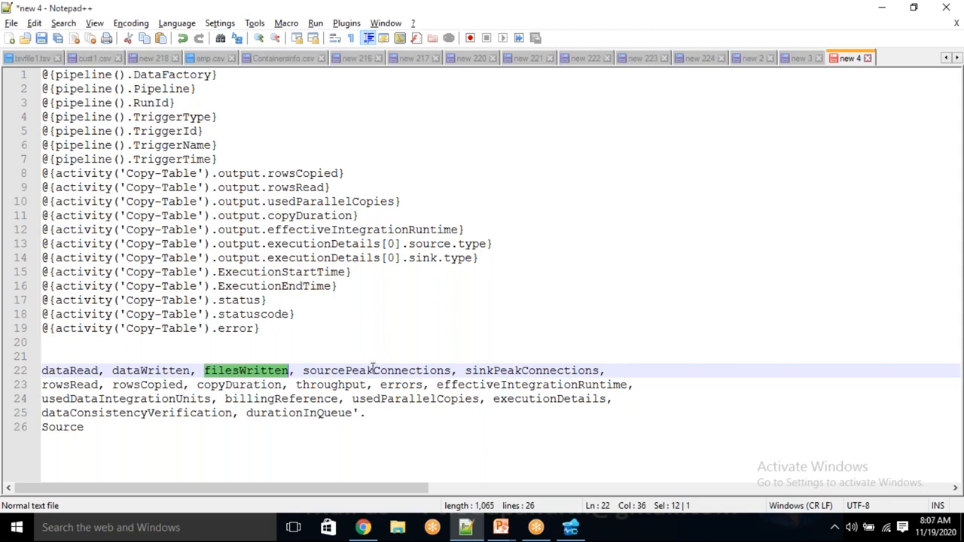
left_click_drag(367, 360, 371, 372)
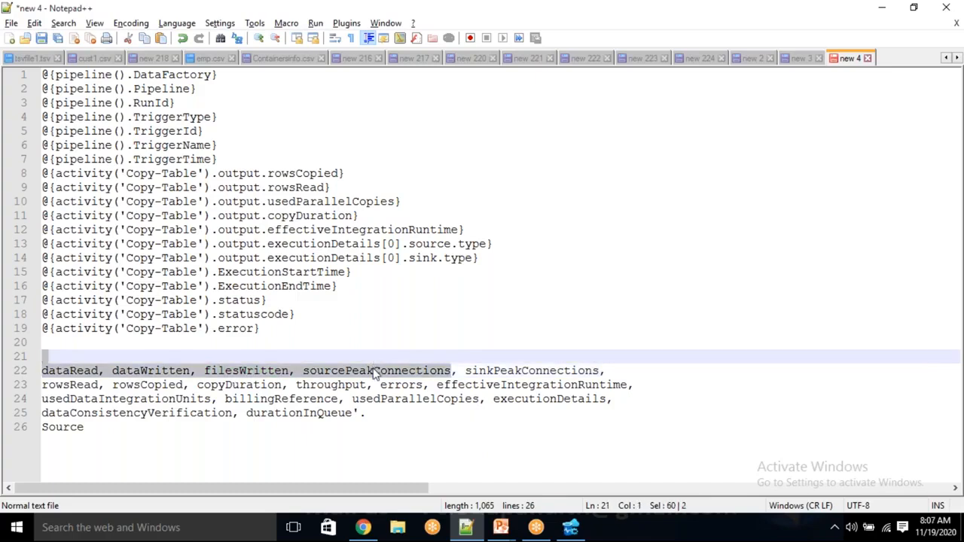
double_click(526, 372)
left_click_drag(132, 427, 46, 356)
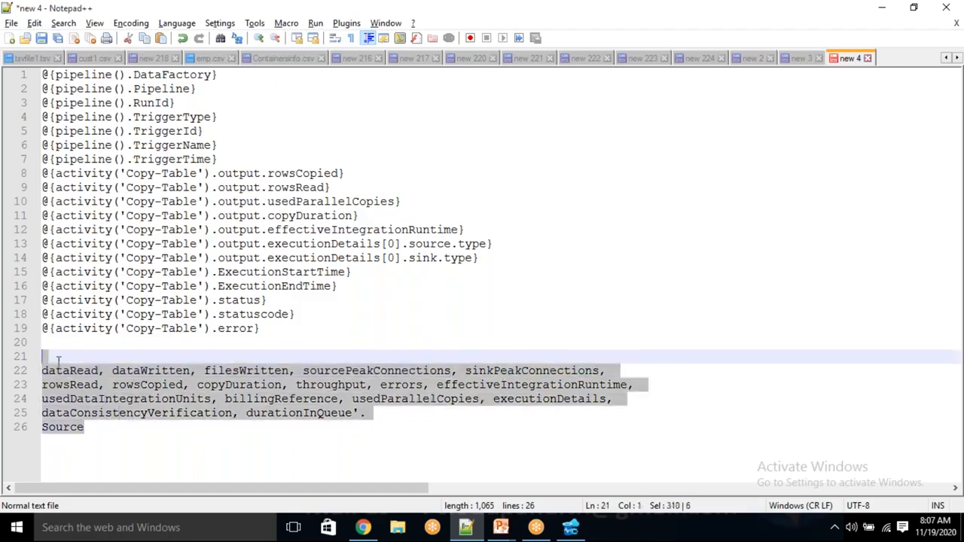
key("Delete")
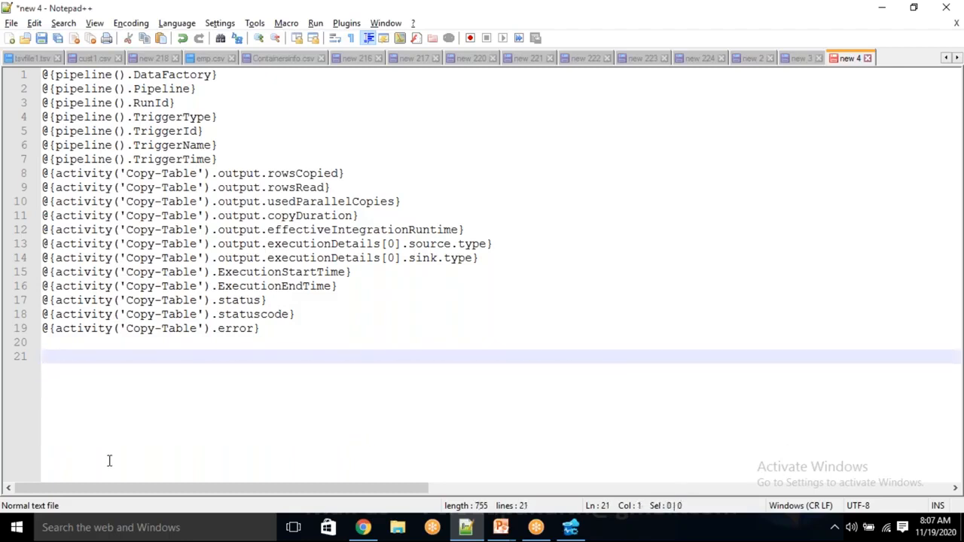
key("ctrl+z")
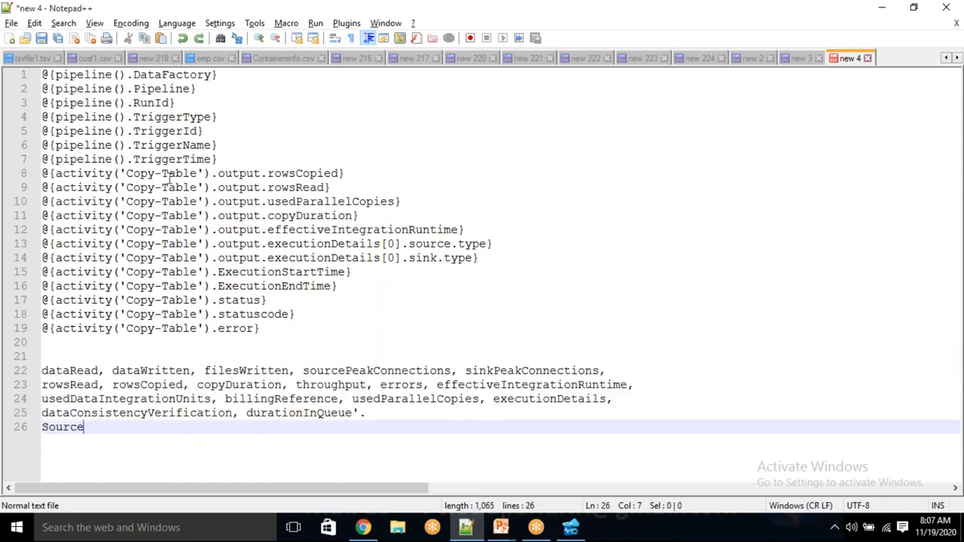
Examine the output part of the rowsCopied expression in relation to the pasted property list
double_click(225, 174)
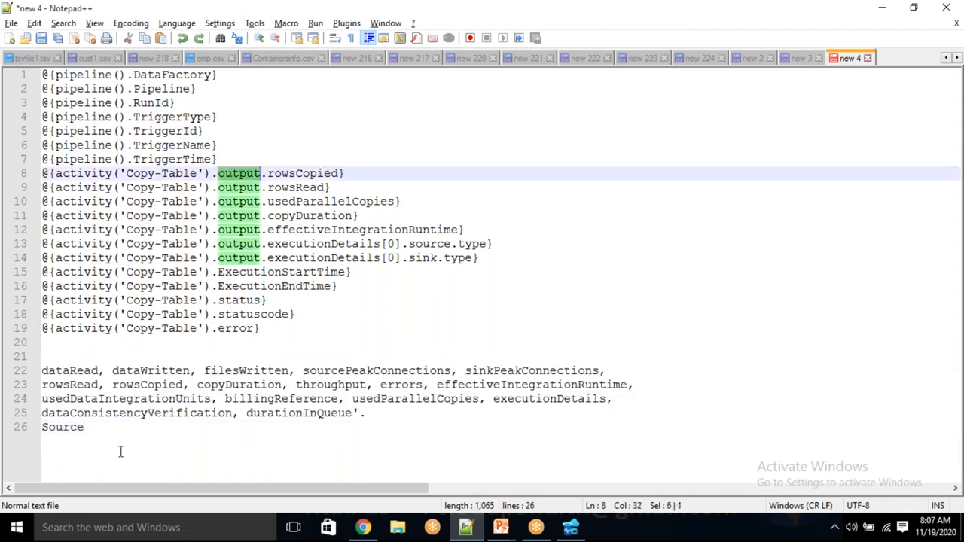
left_click_drag(118, 452, 62, 357)
left_click(122, 433)
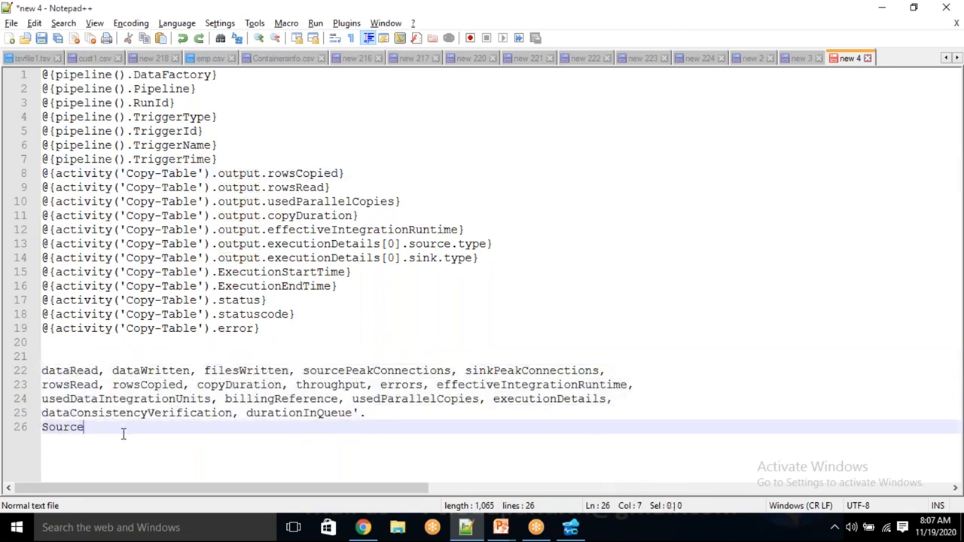
double_click(233, 173)
Switch to the Data Factory page in Chrome and close the error details of the failed run
key("alt+Tab")
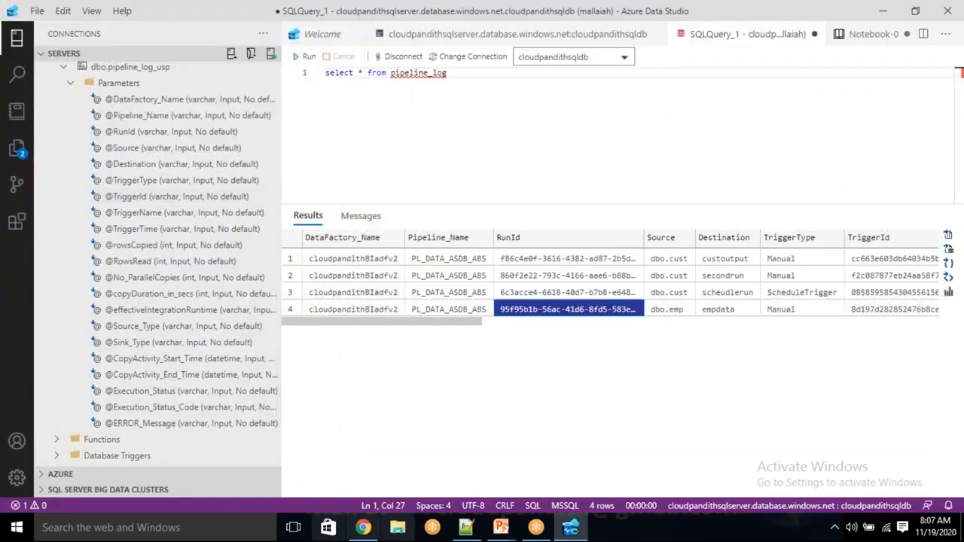
left_click(369, 529)
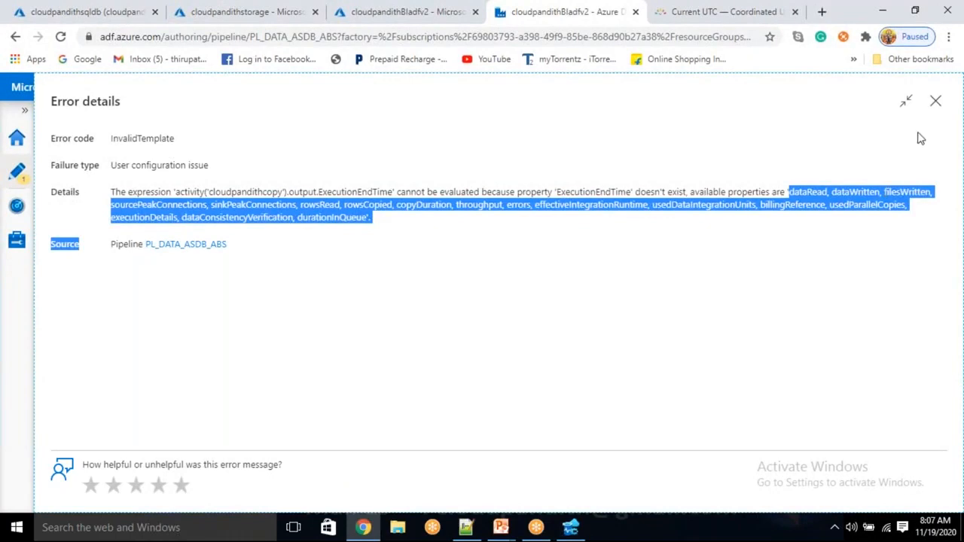
left_click(937, 103)
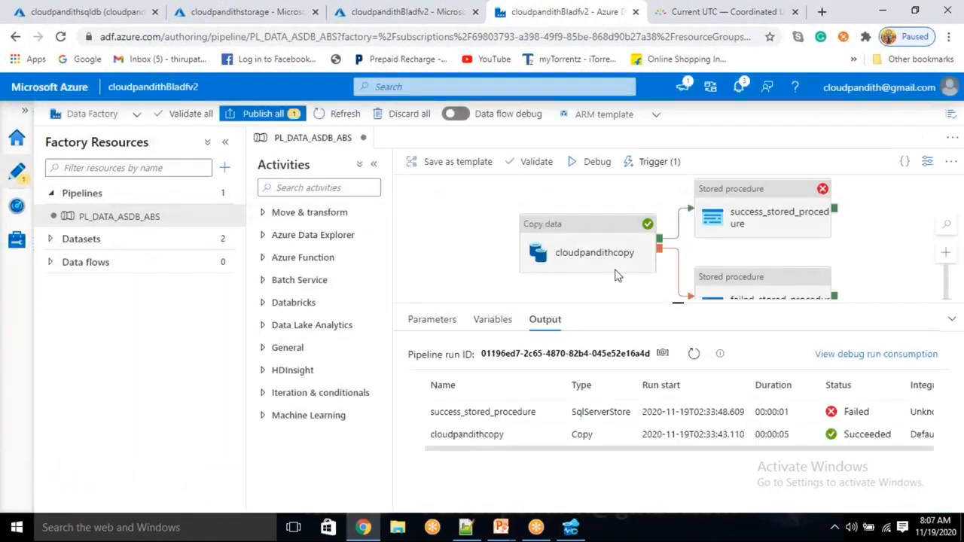
left_click(760, 211)
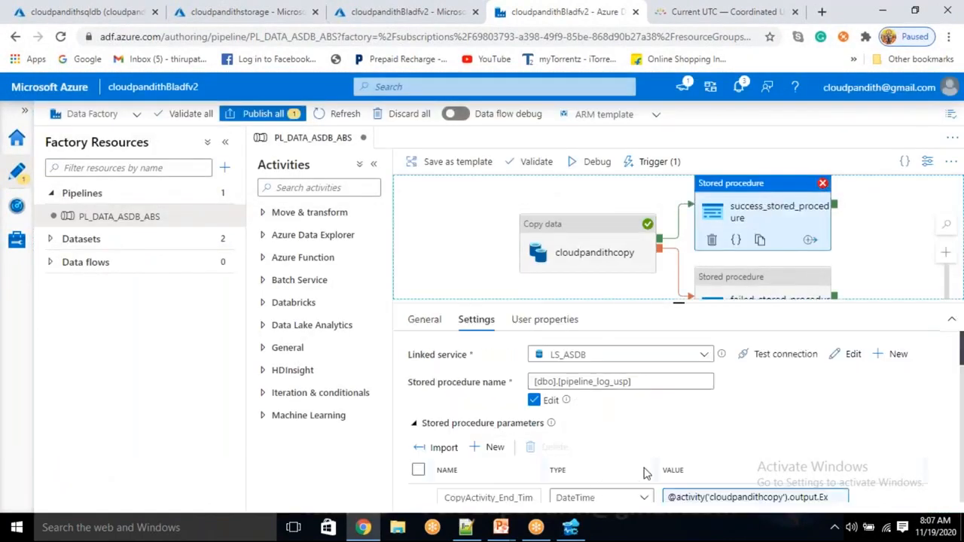
scroll(646, 463, "down", 1)
left_click(737, 437)
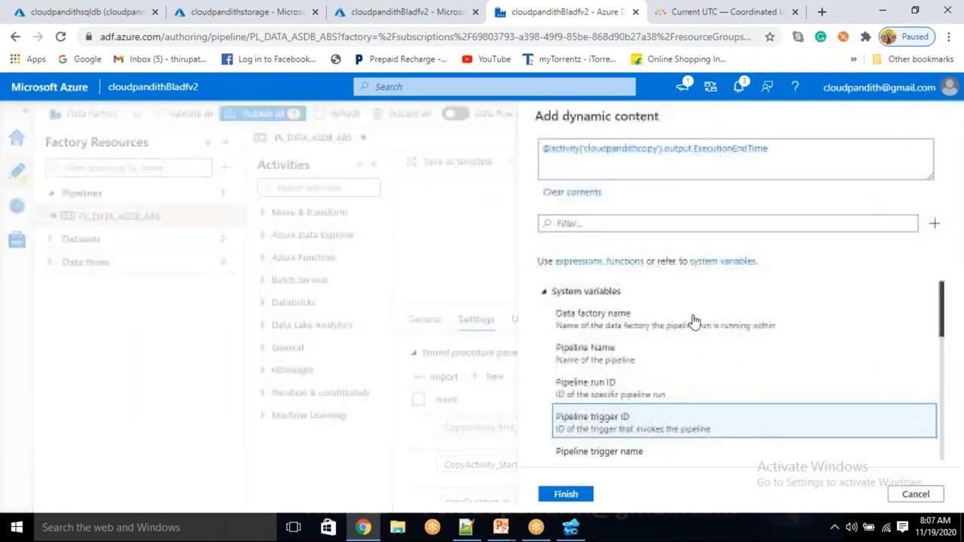
double_click(685, 149)
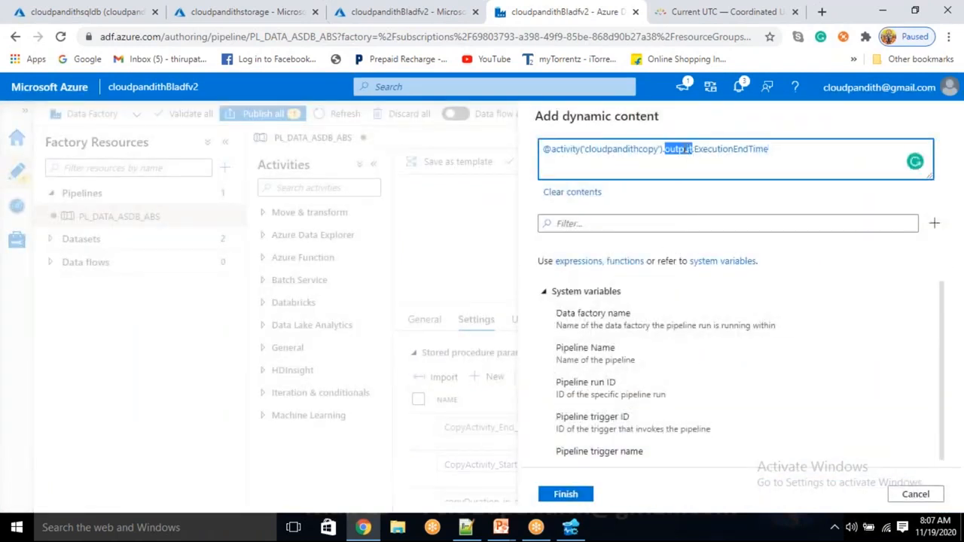
key("BackSpace")
key("BackSpace")
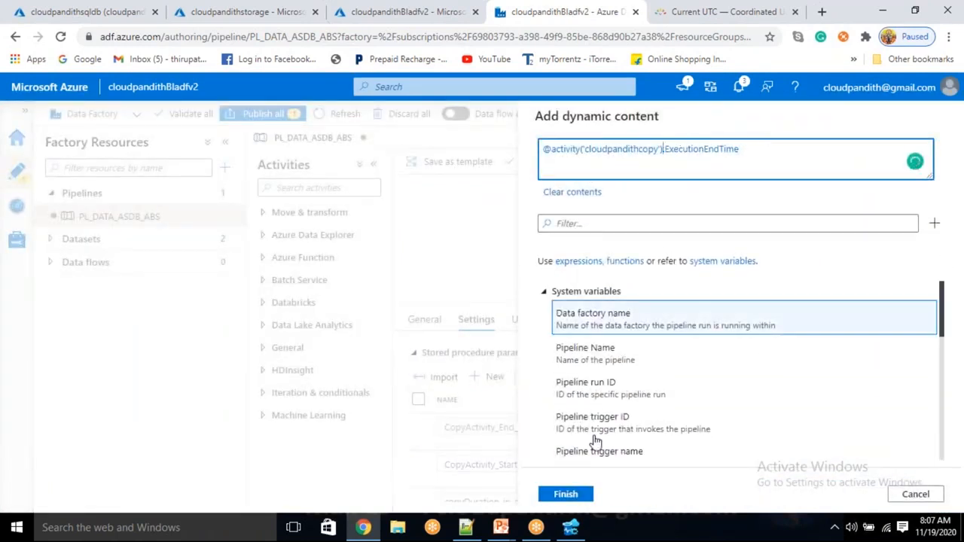
left_click(568, 494)
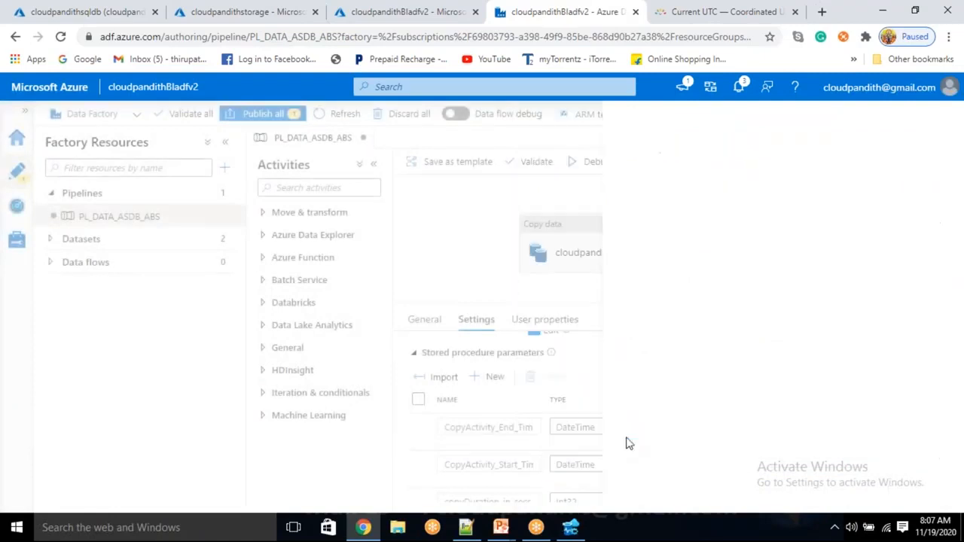
scroll(633, 441, "down", 1)
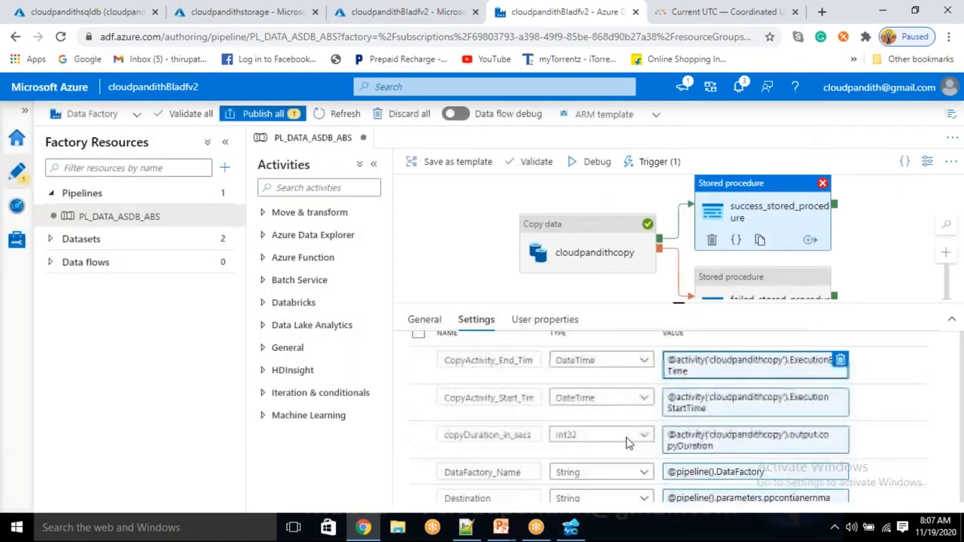
left_click(723, 440)
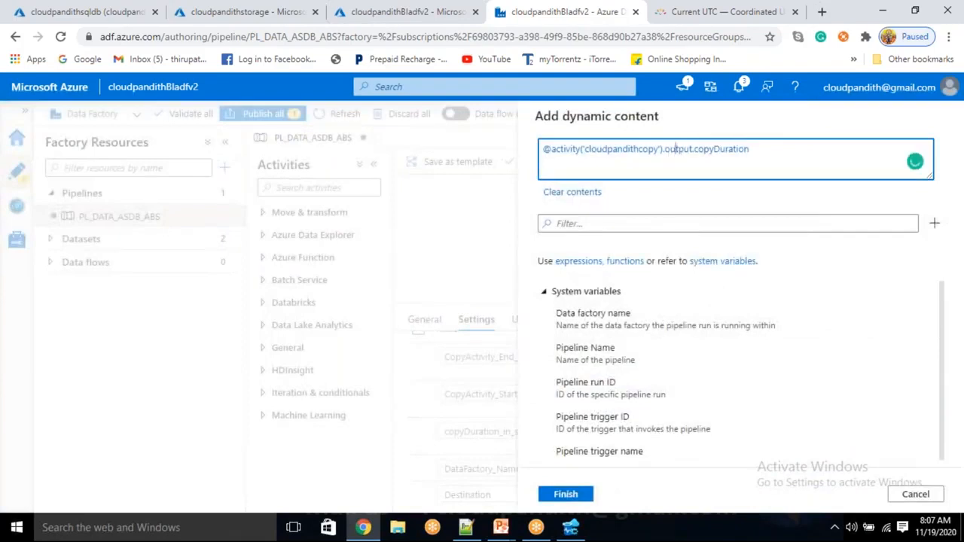
double_click(676, 148)
key("BackSpace")
key("BackSpace")
double_click(689, 150)
double_click(655, 151)
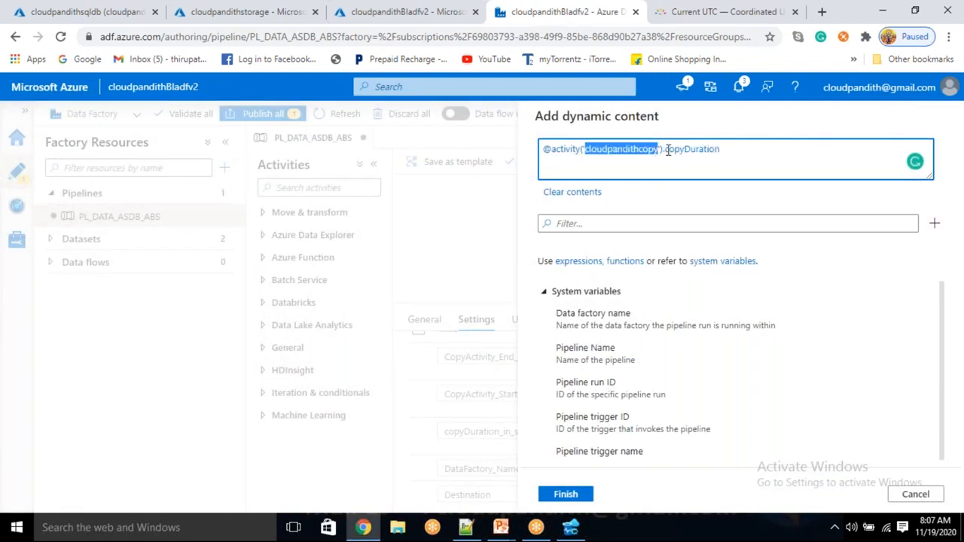
left_click(663, 149)
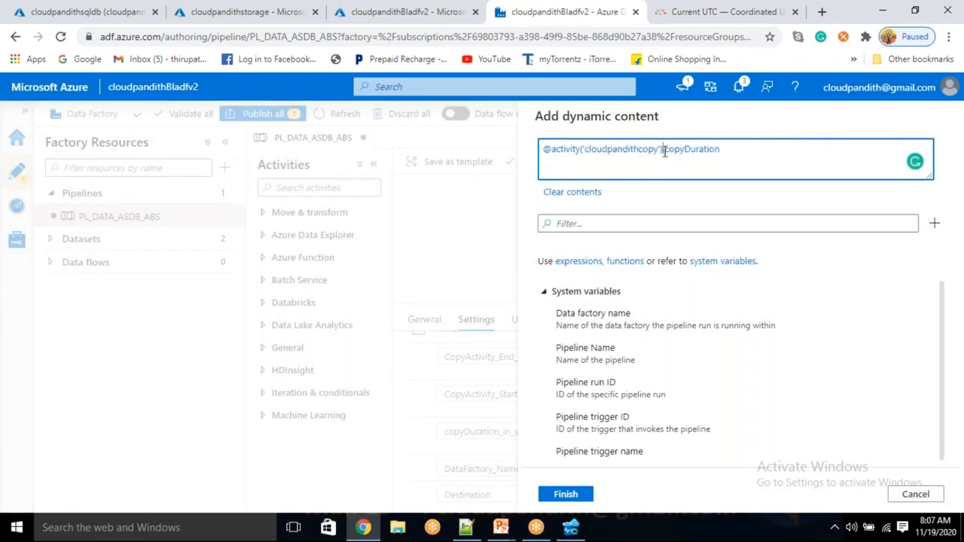
left_click_drag(665, 149, 544, 145)
left_click(671, 150)
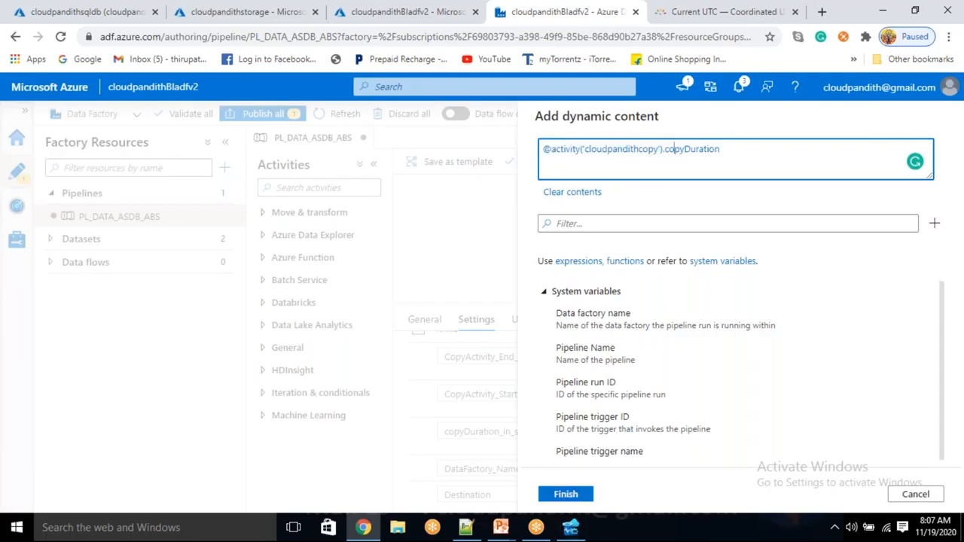
left_click(567, 494)
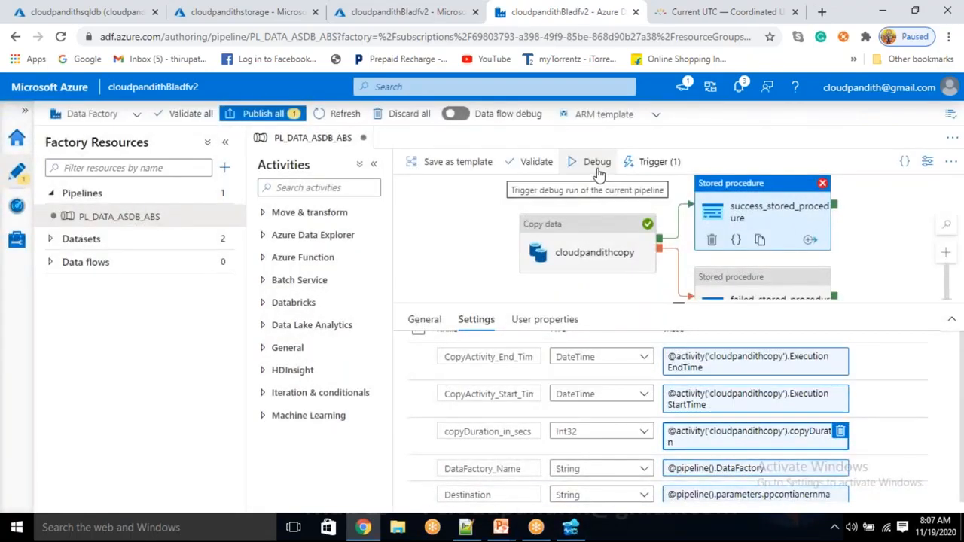
Start a debug run of PL_DATA_ASDB_ABS with schema dbo, table cust, container custdata and file name cust.json
left_click(598, 162)
left_click(680, 201)
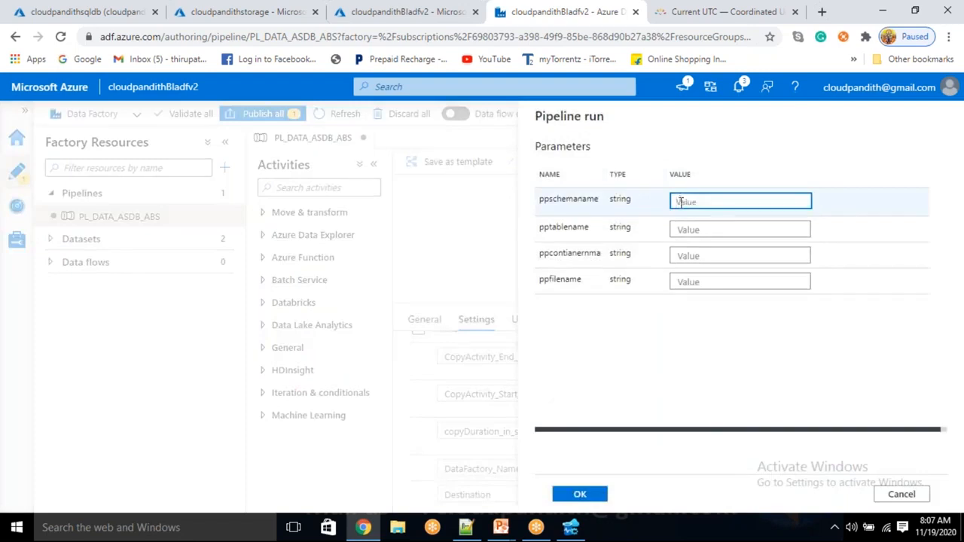
type("dbo")
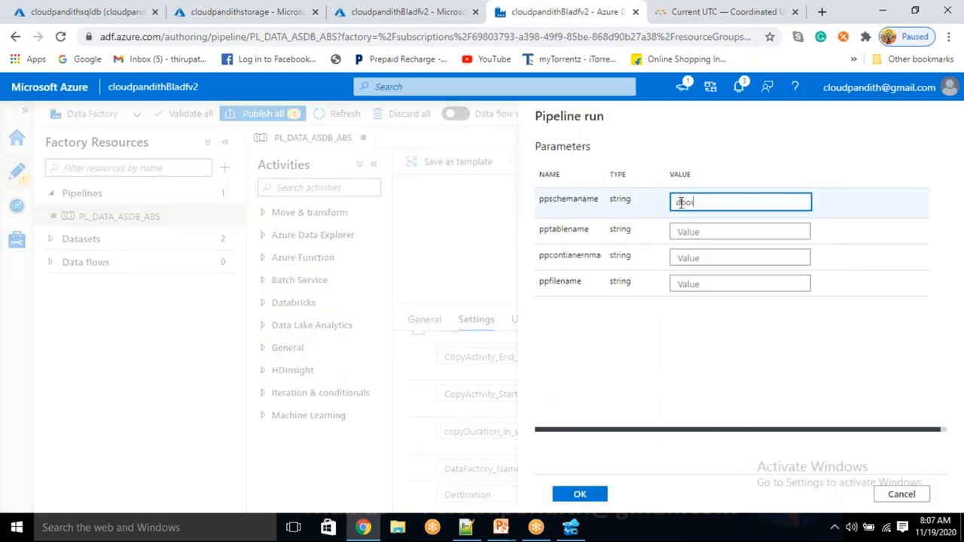
key("Tab")
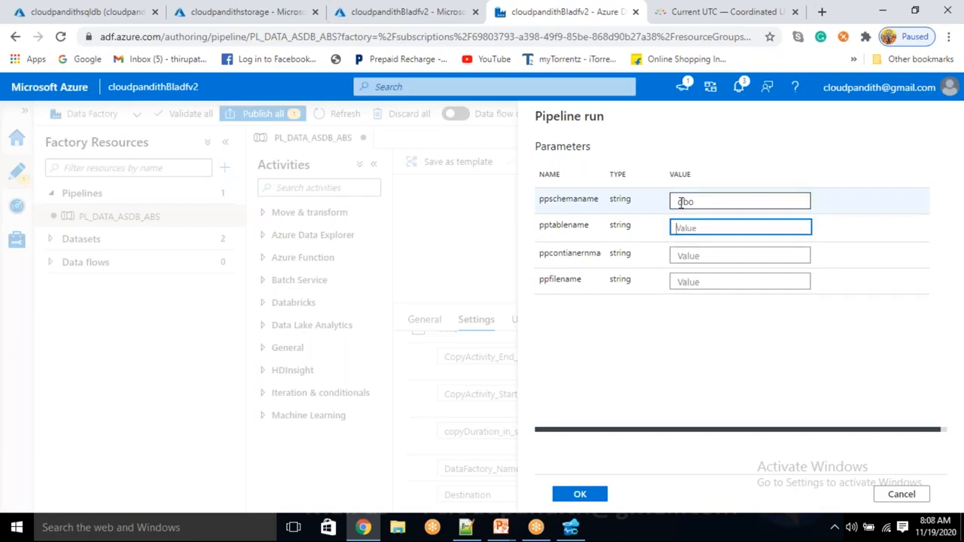
type("cust")
key("Tab")
type("c")
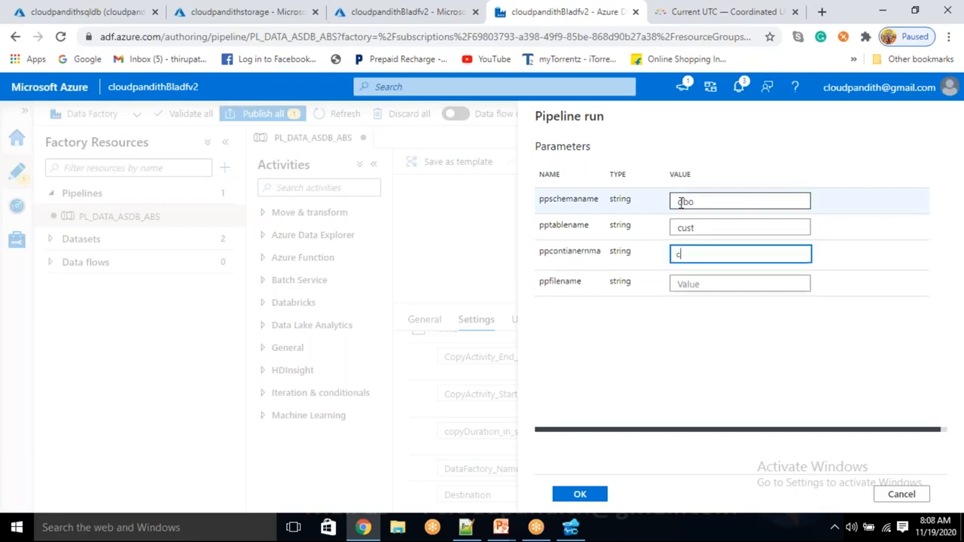
type("ustdata")
key("Tab")
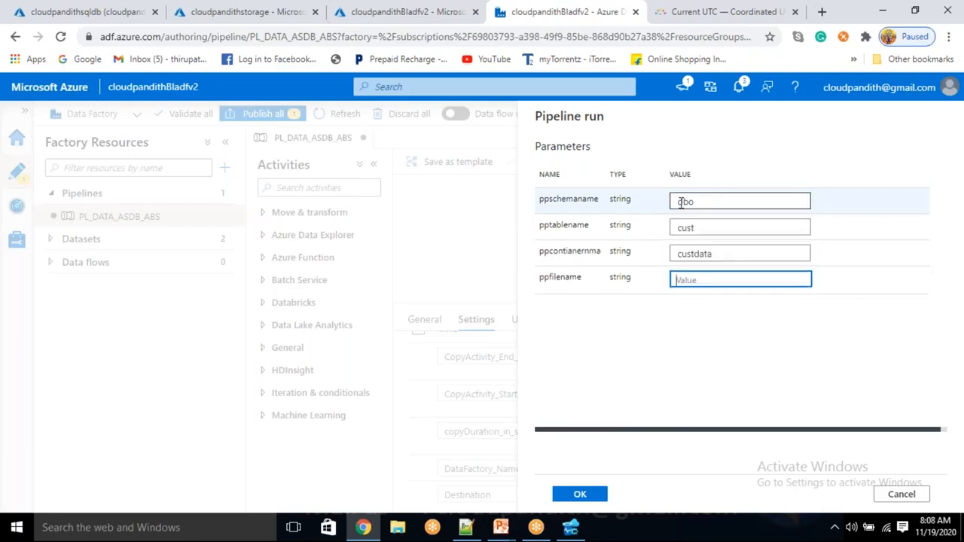
type("cust.json")
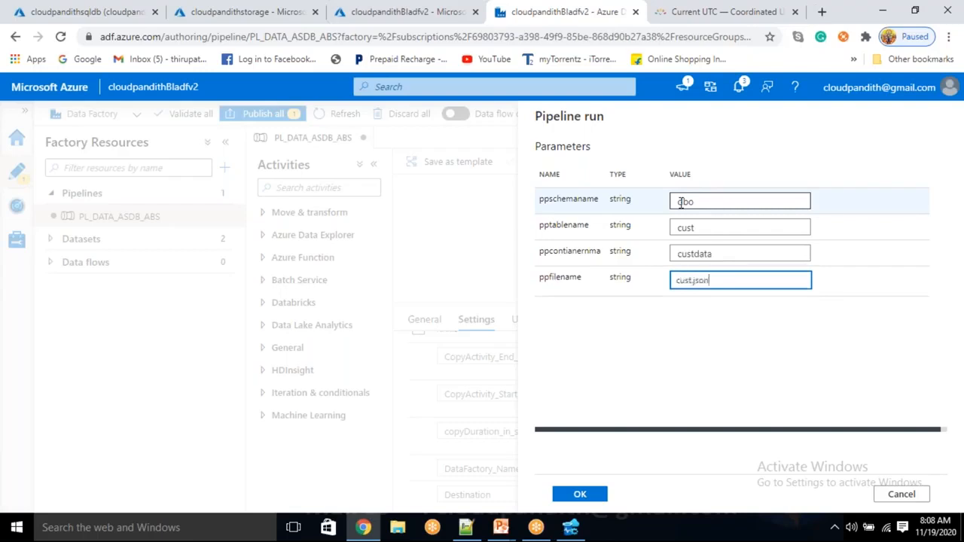
left_click(577, 499)
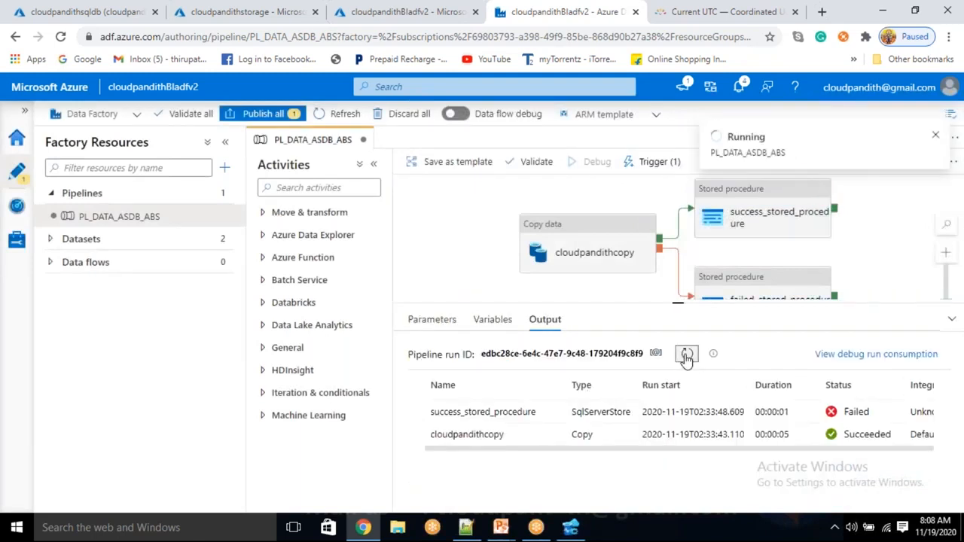
Refresh the debug run output until the copy and success_stored_procedure activities have finished
left_click(686, 356)
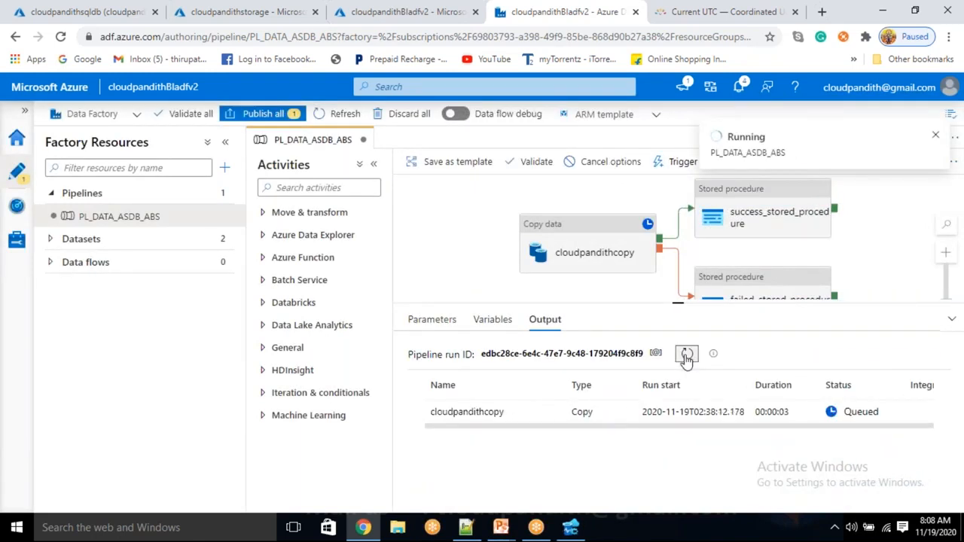
left_click(686, 355)
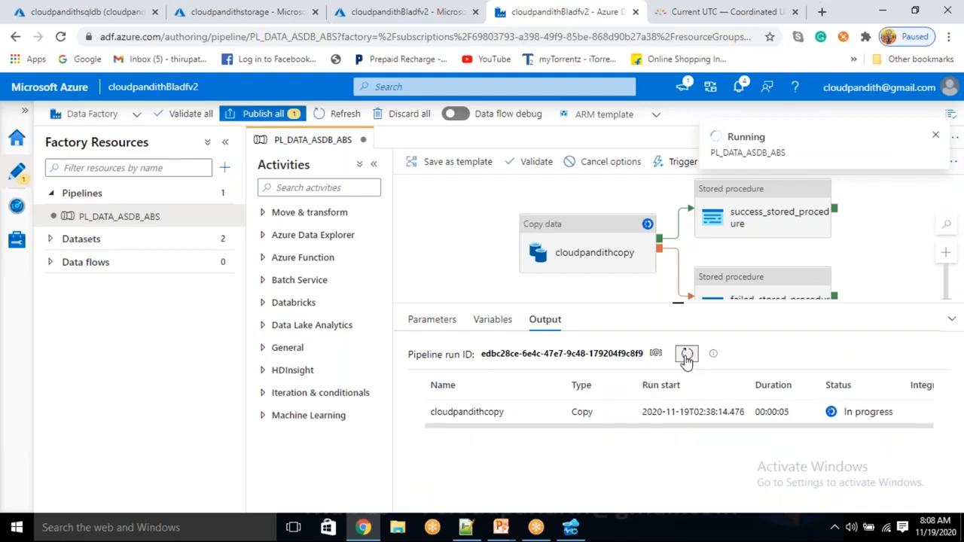
left_click(686, 360)
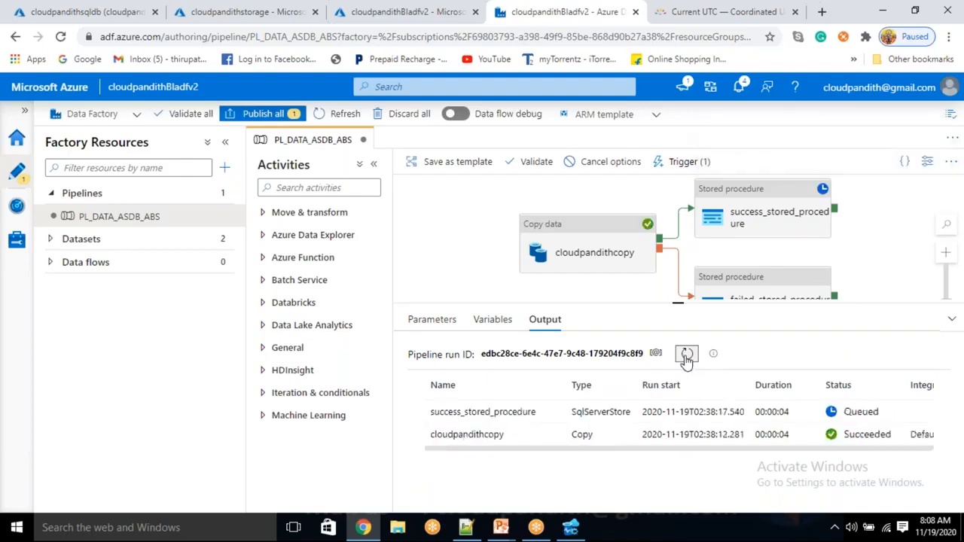
left_click(686, 361)
Open the success_stored_procedure error details in full view and examine the message about the copyDuration expression
mouse_move(552, 413)
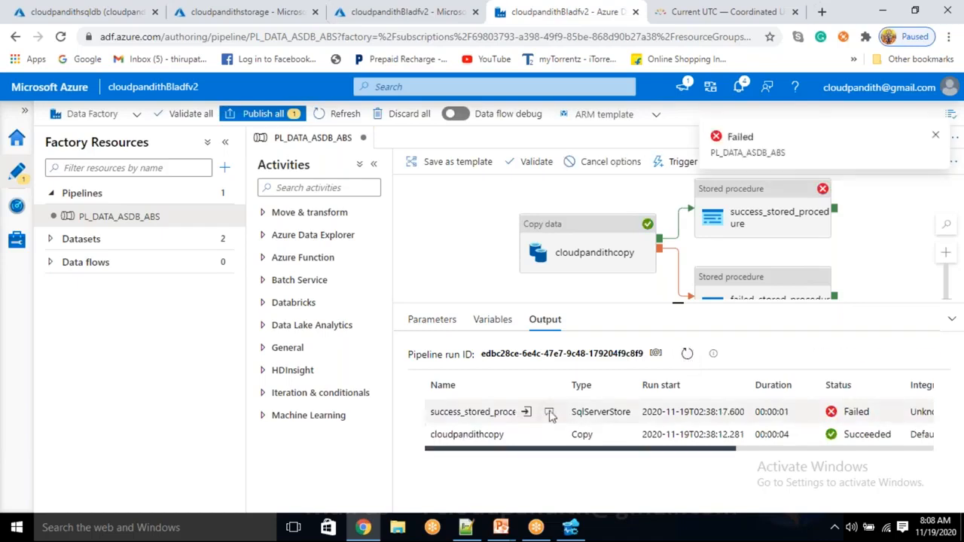
left_click(549, 414)
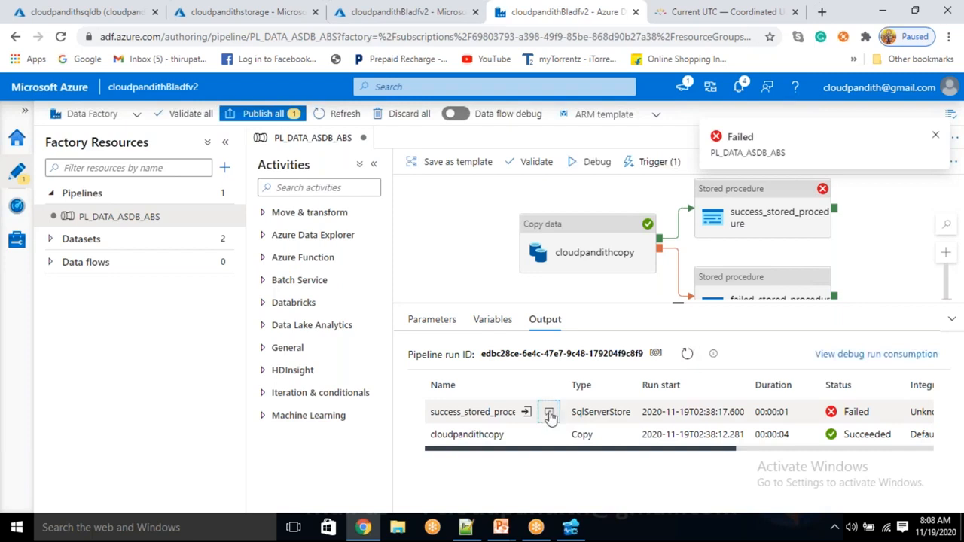
left_click(648, 141)
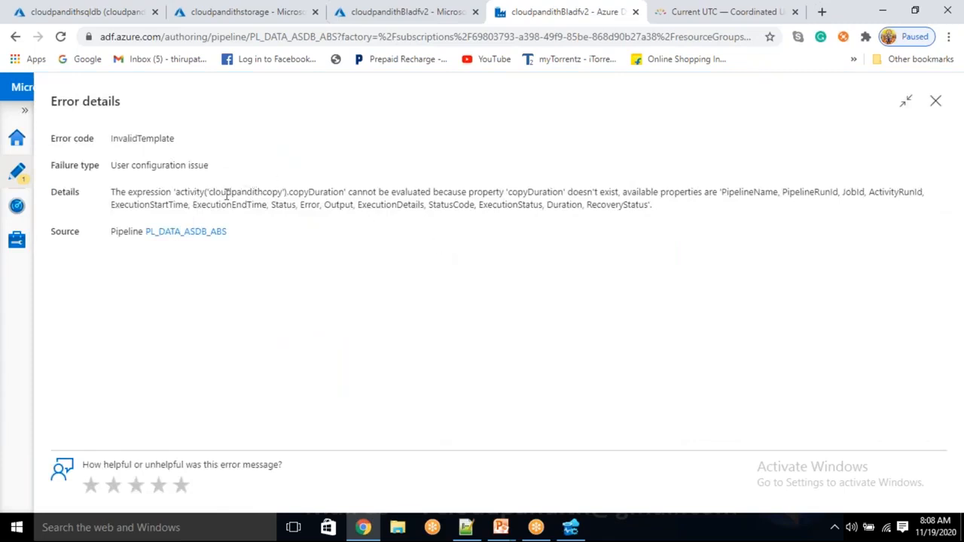
left_click_drag(226, 195, 250, 192)
double_click(314, 193)
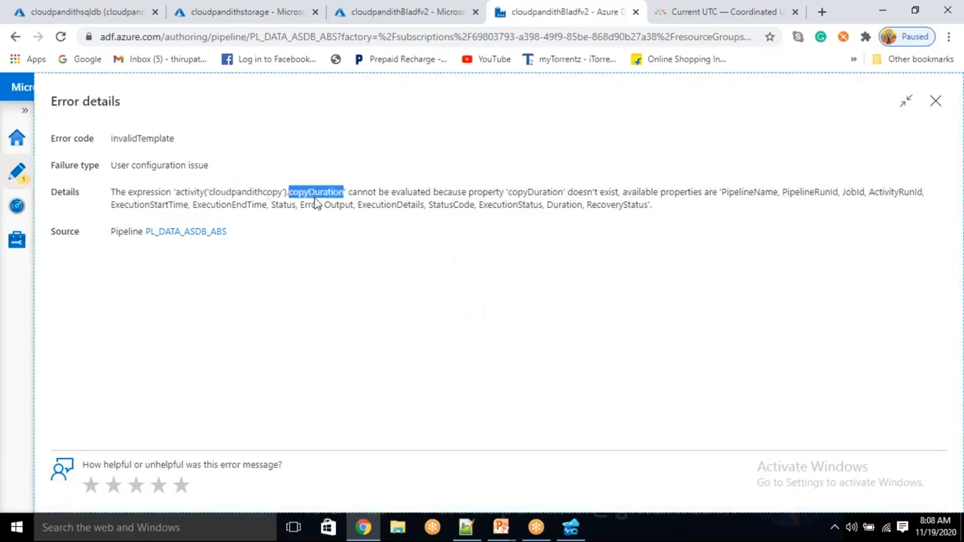
left_click_drag(374, 194, 506, 193)
double_click(535, 194)
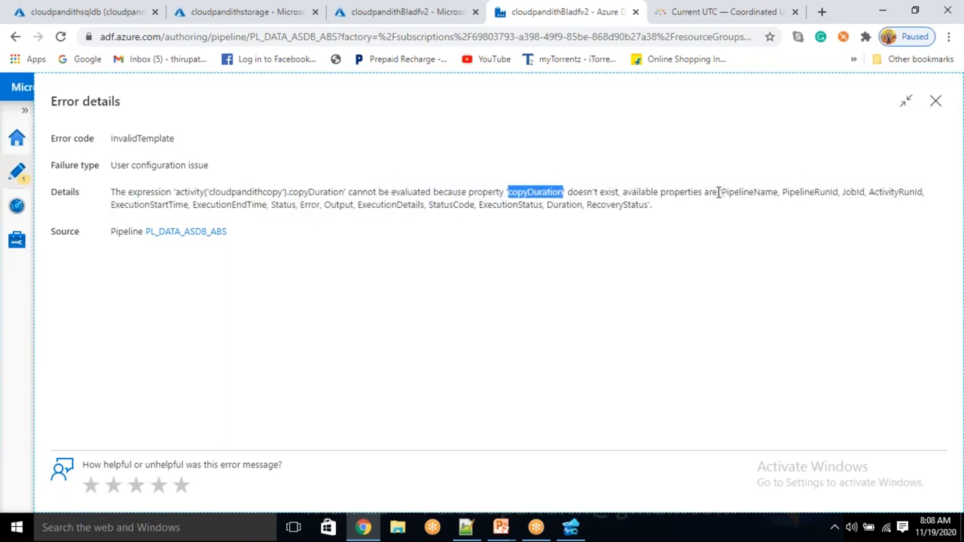
Copy the available properties from the error details and paste them into the Notepad++ file new 4, above the dataRead list with blank lines between
left_click_drag(719, 193, 723, 207)
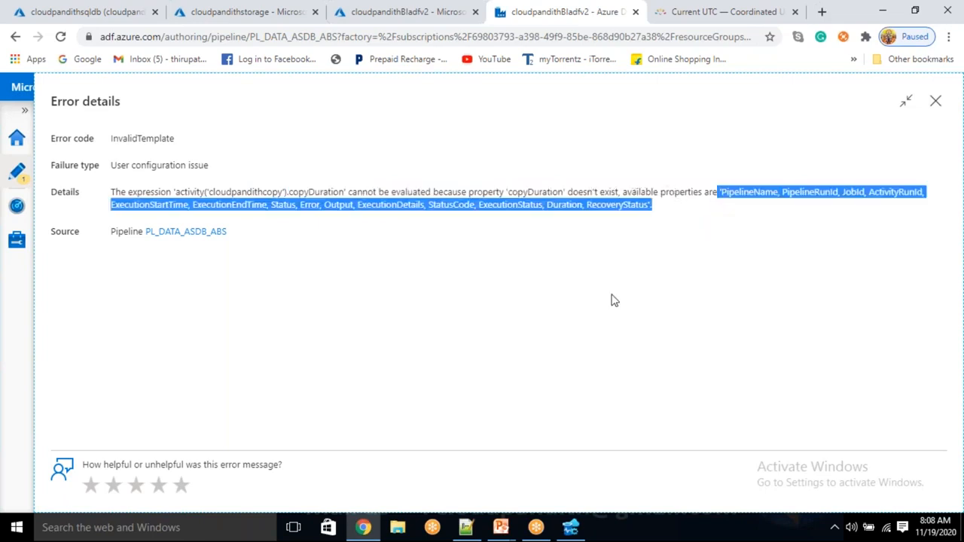
left_click(466, 527)
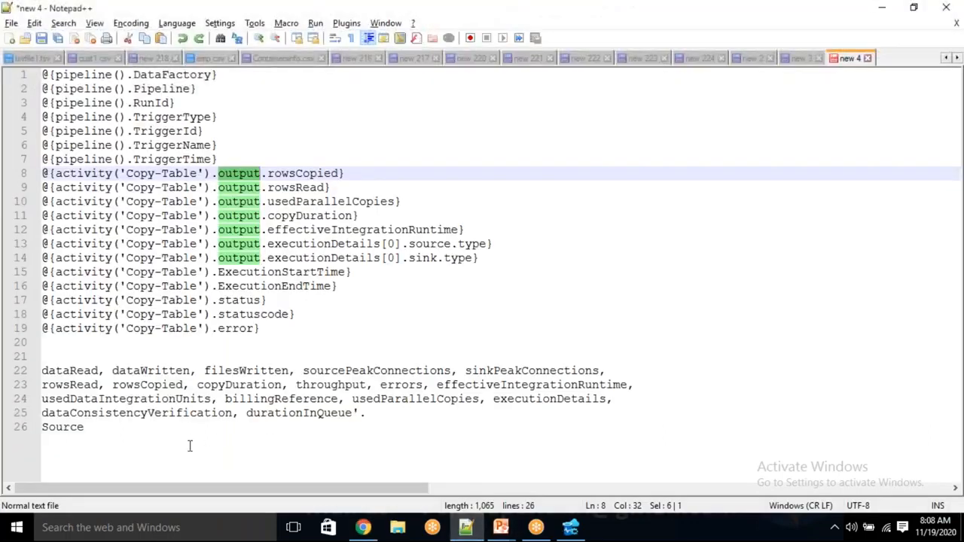
left_click(189, 446)
key("Return")
key("Return")
key("Up")
key("Up")
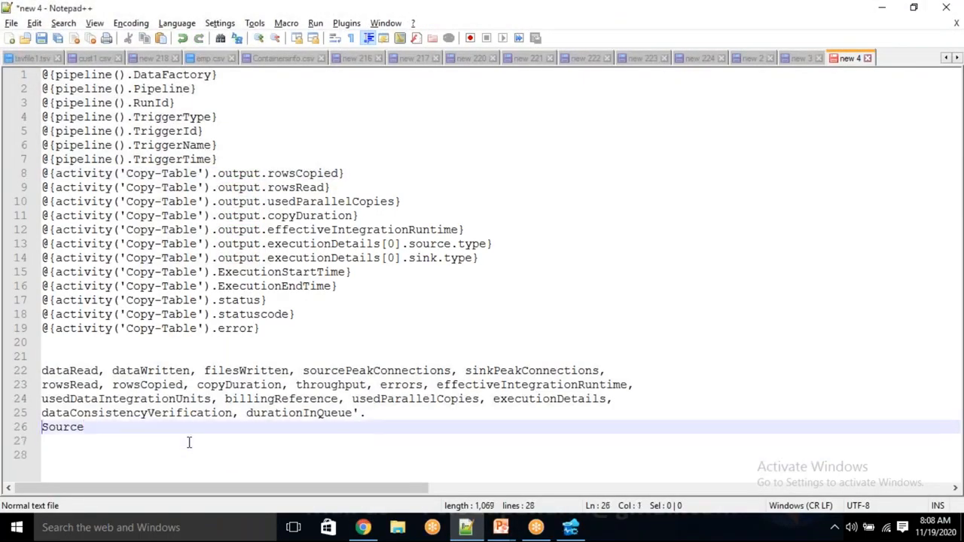
key("Up")
key("Up")
key("Up")
key("Up")
key("Return")
key("Return")
key("Return")
key("Return")
key("Up")
key("Up")
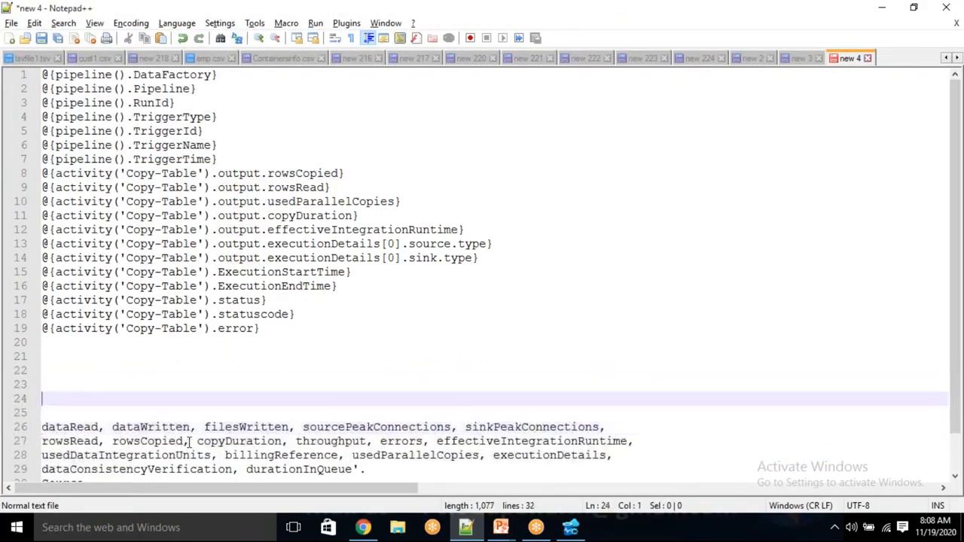
key("Up")
key("Up")
type("...ionStartTime, ExecutionEndTime, Status, Error, Output, ExecutionDetails, StatusCode, ExecutionStatus, Duration, RecoveryStatus'.")
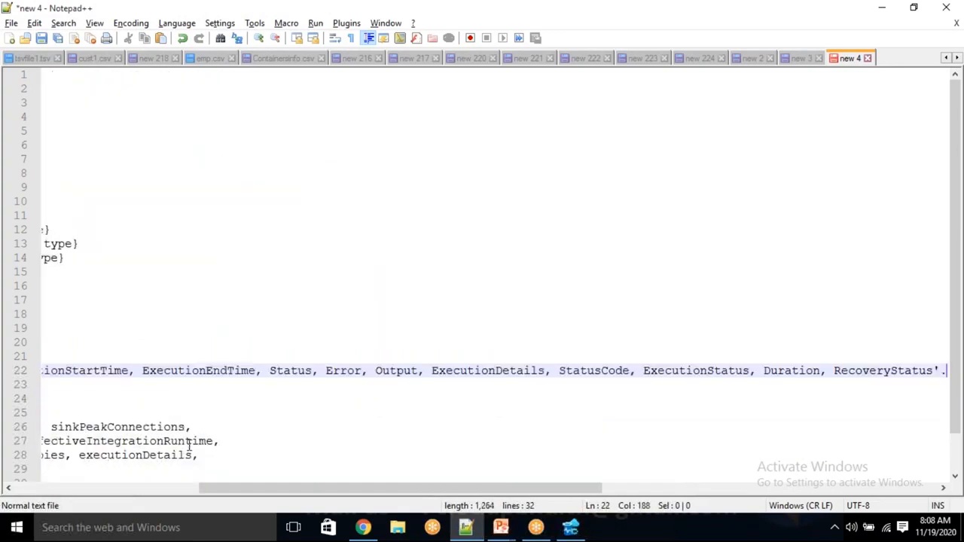
key("Return")
Break the pasted property list into three lines, after ExecutionStartTime and after StatusCode
key("Return")
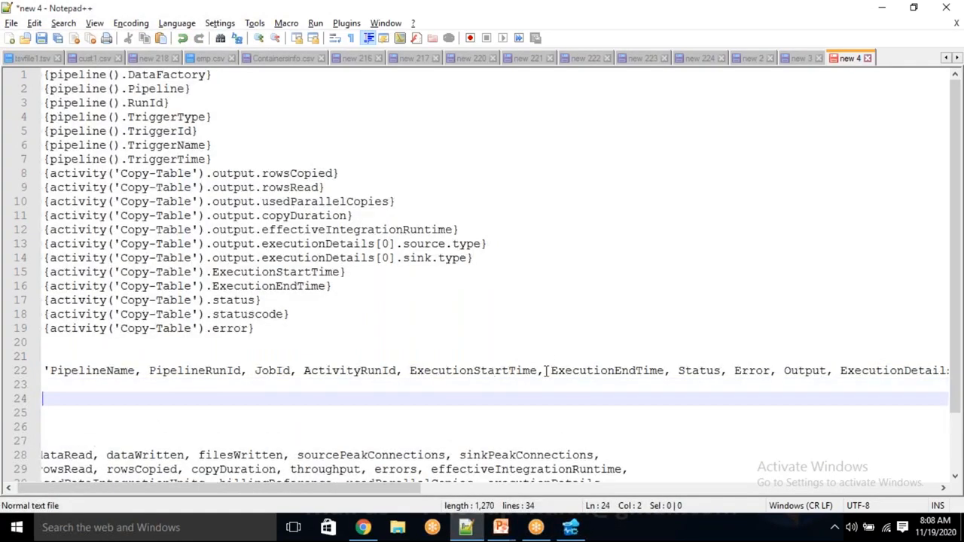
left_click(545, 371)
key("Return")
key("Return")
key("BackSpace")
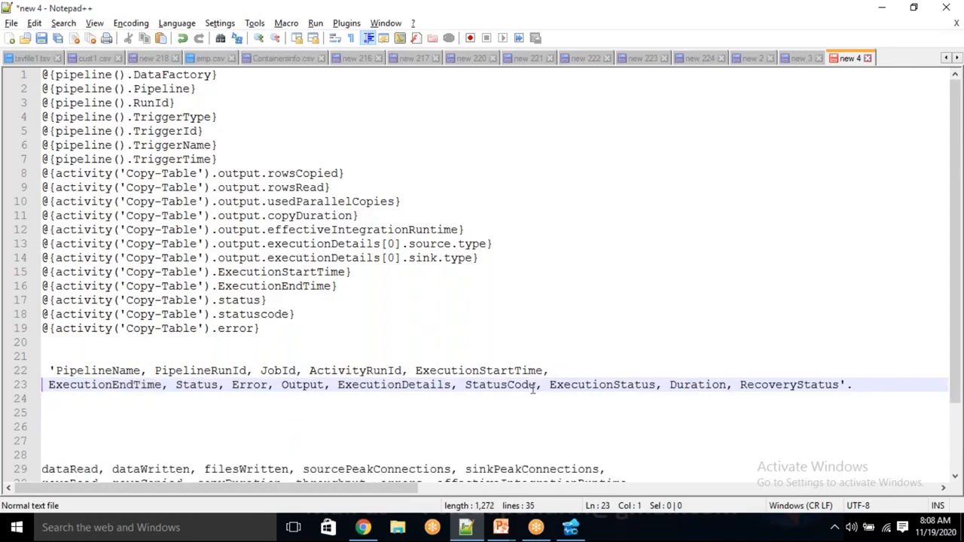
left_click(540, 385)
key("Return")
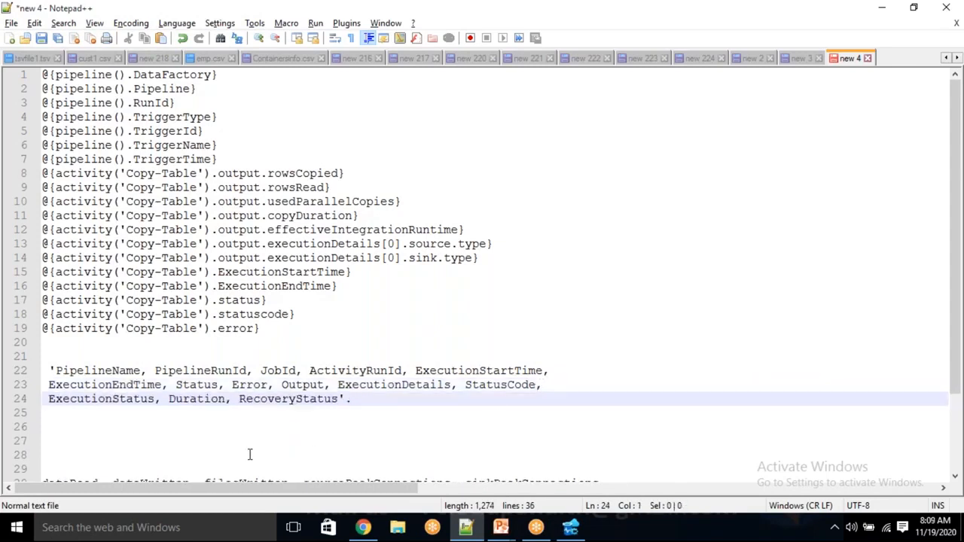
Compare ExecutionStartTime, ExecutionEndTime, status, statuscode and error in the activity expressions with the pasted property list
double_click(259, 277)
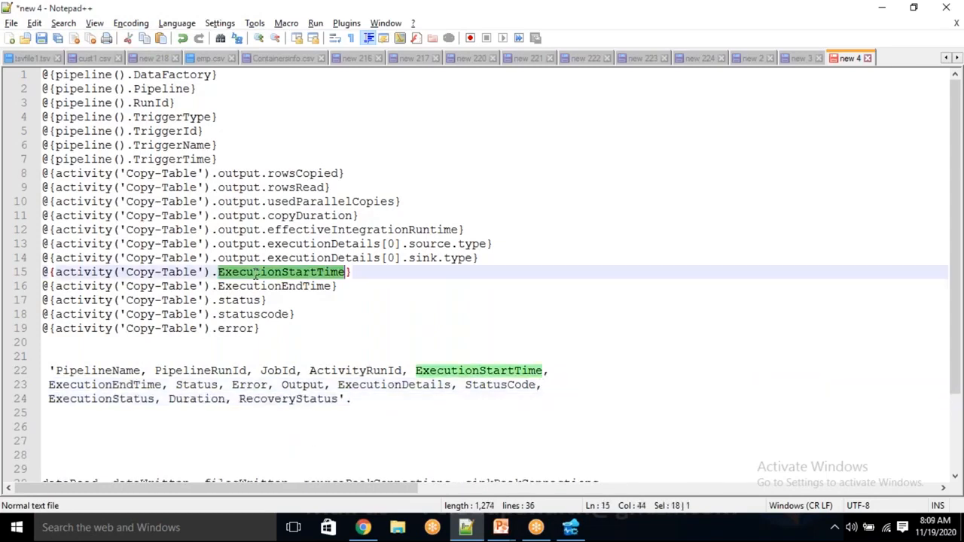
double_click(304, 287)
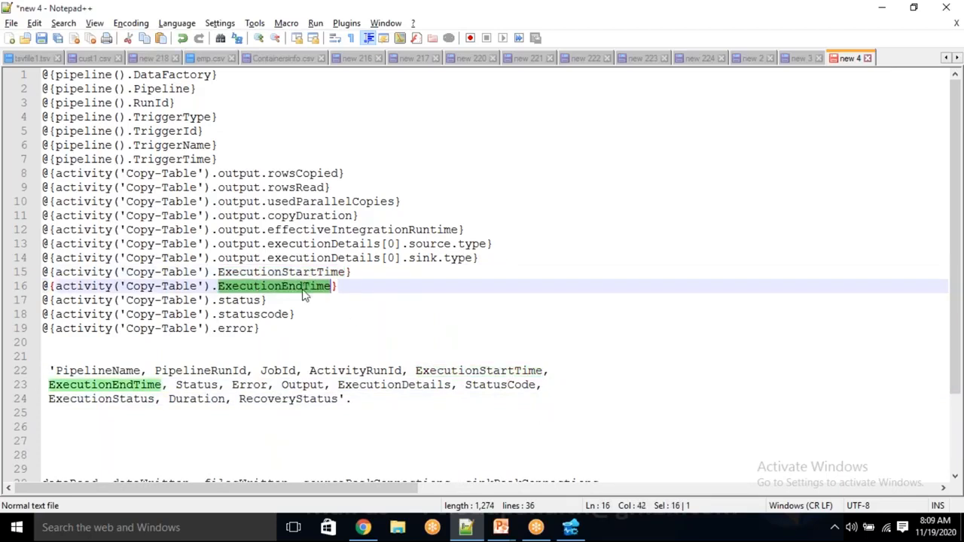
double_click(235, 300)
double_click(238, 315)
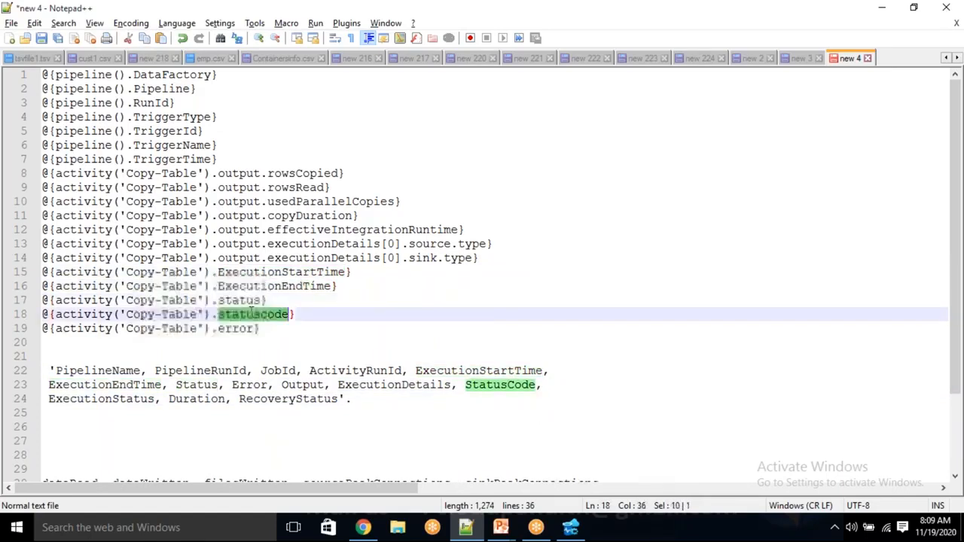
left_click(245, 328)
double_click(244, 328)
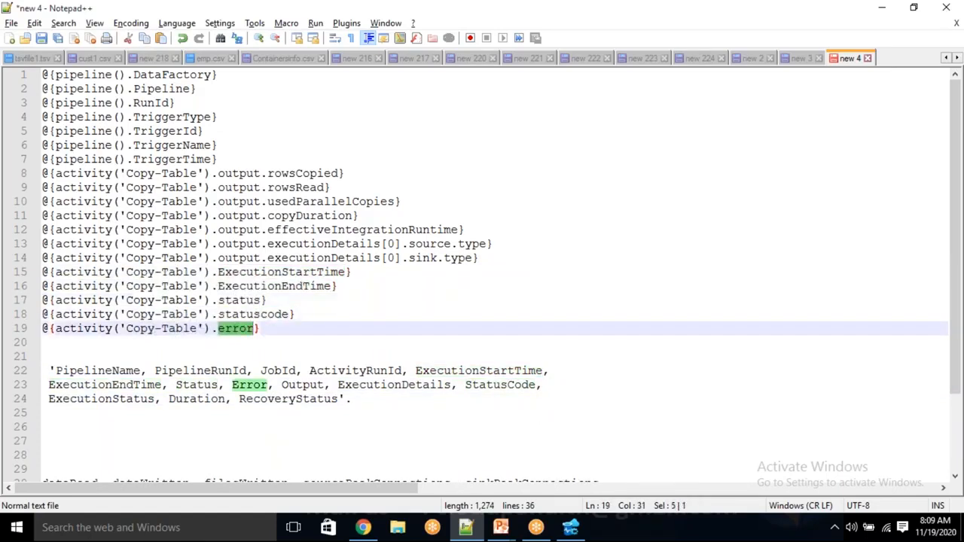